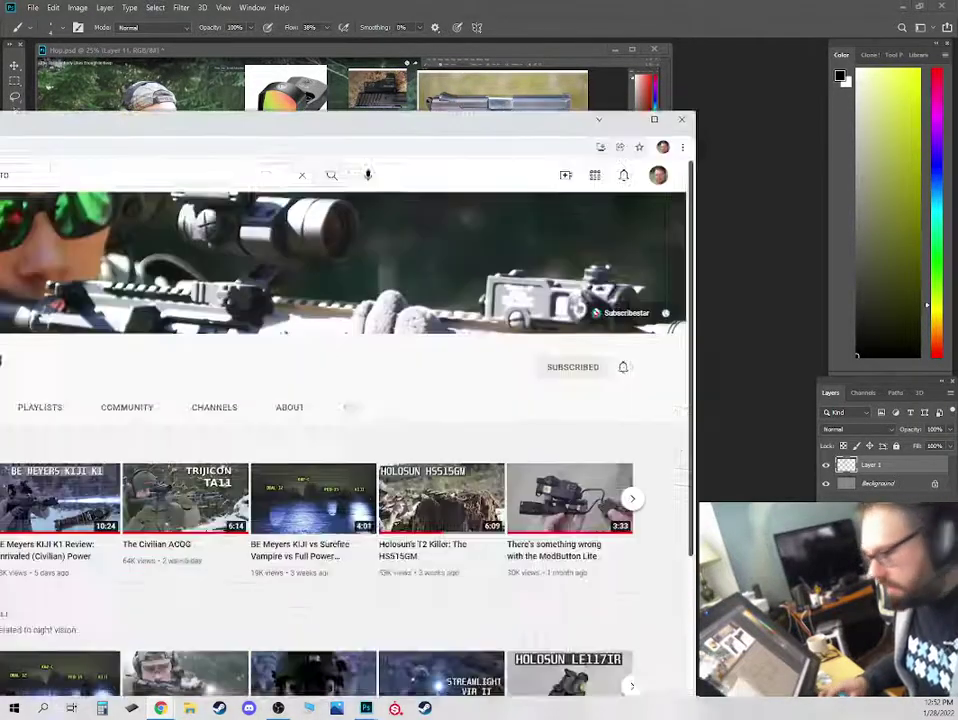
Check the YouTube channel page in the browser and move its window away from the Photoshop documents.
left_click_drag(0, 133, 104, 37)
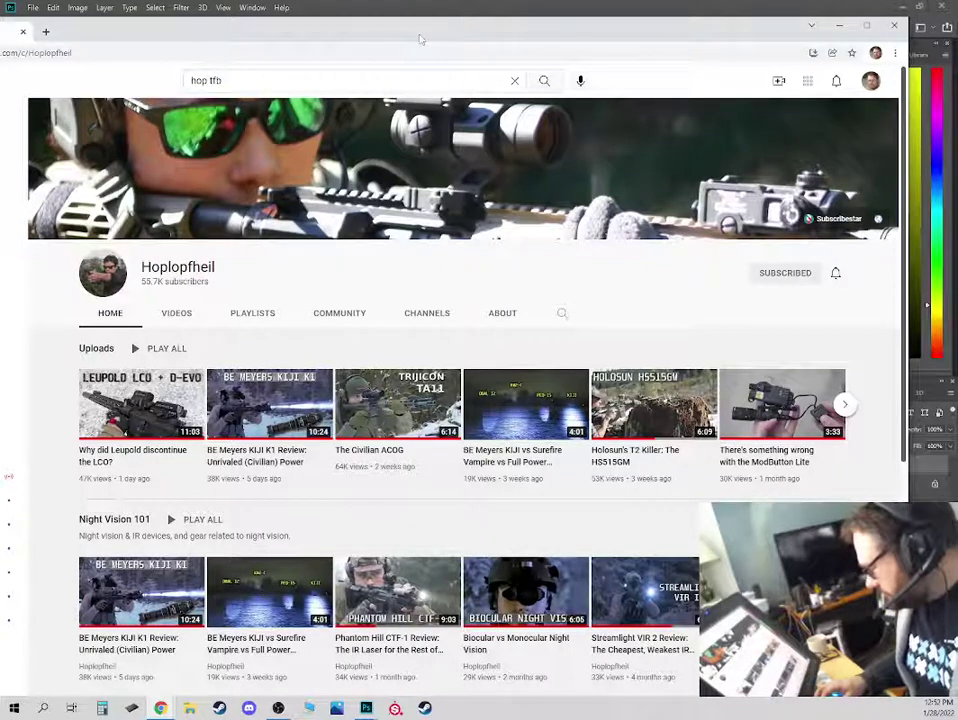
left_click_drag(423, 37, 0, 115)
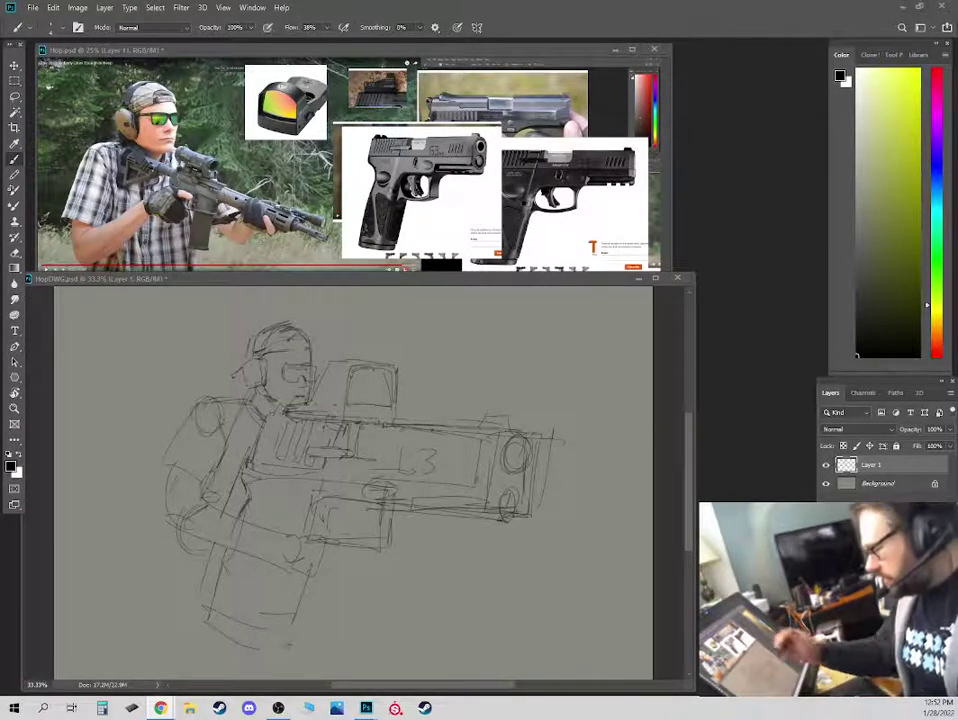
Place the HopDWG.psd window below the reference photos and enlarge it to show the whole canvas.
left_click_drag(386, 282, 373, 277)
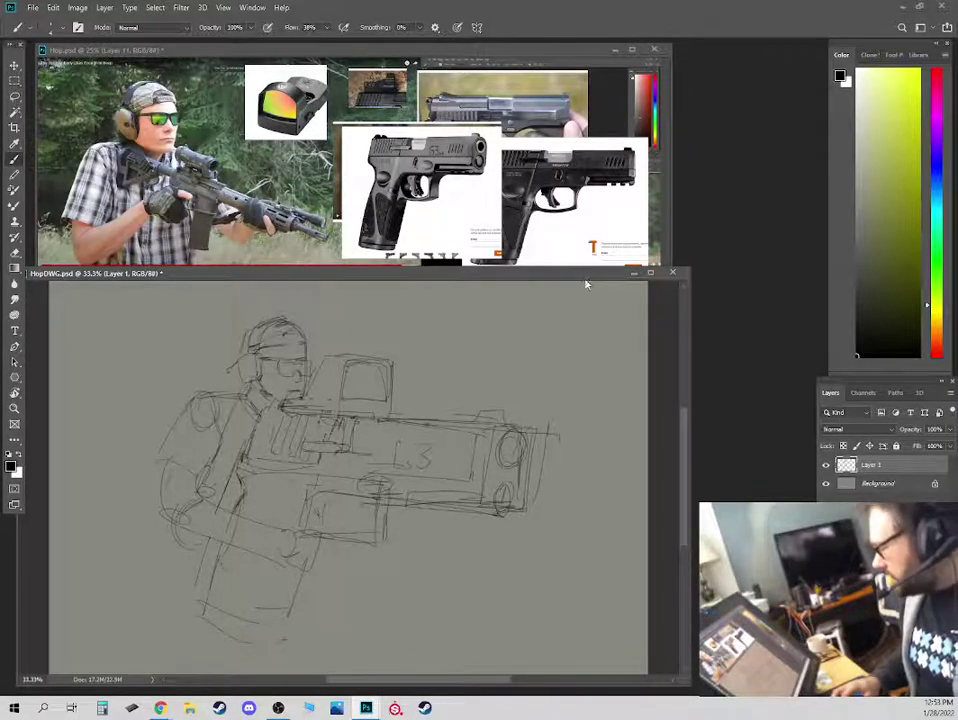
left_click_drag(587, 275, 597, 264)
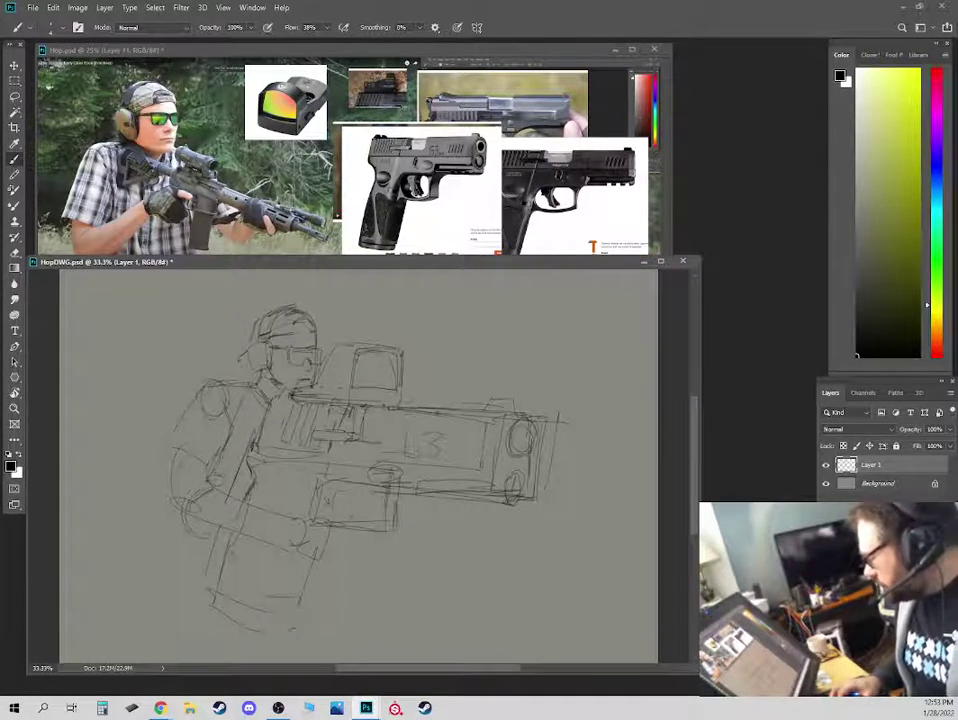
left_click_drag(699, 674, 742, 691)
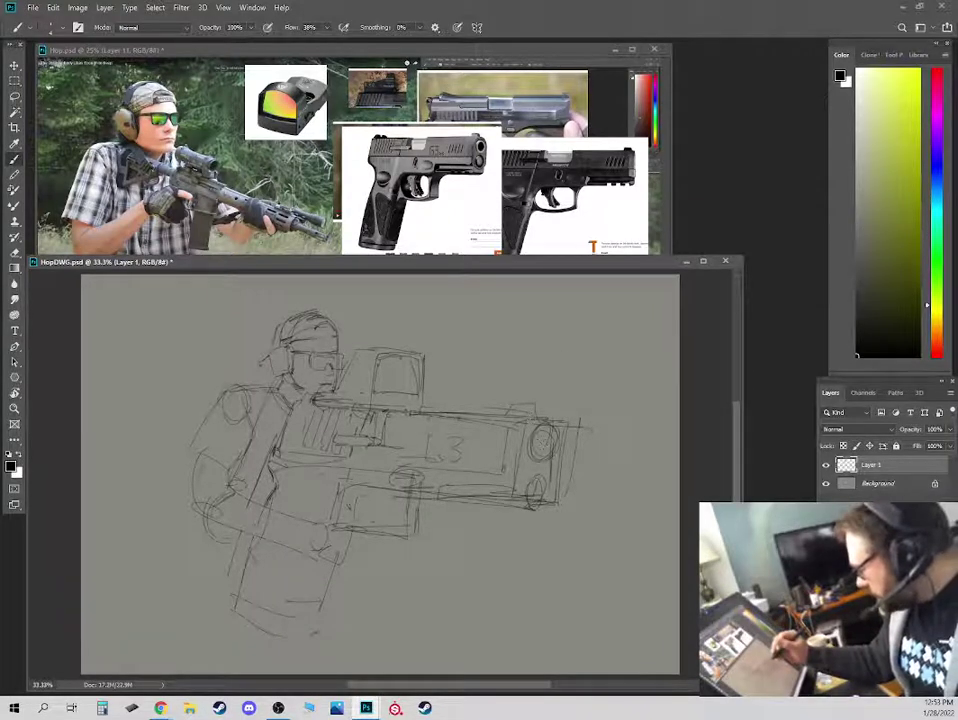
Refine the muzzle end of the oversized pistol with an inner bore ring and firmer front edges, undoing stray strokes.
mouse_move(537, 446)
left_mouse_down()
mouse_move(546, 440)
mouse_move(541, 411)
left_mouse_up()
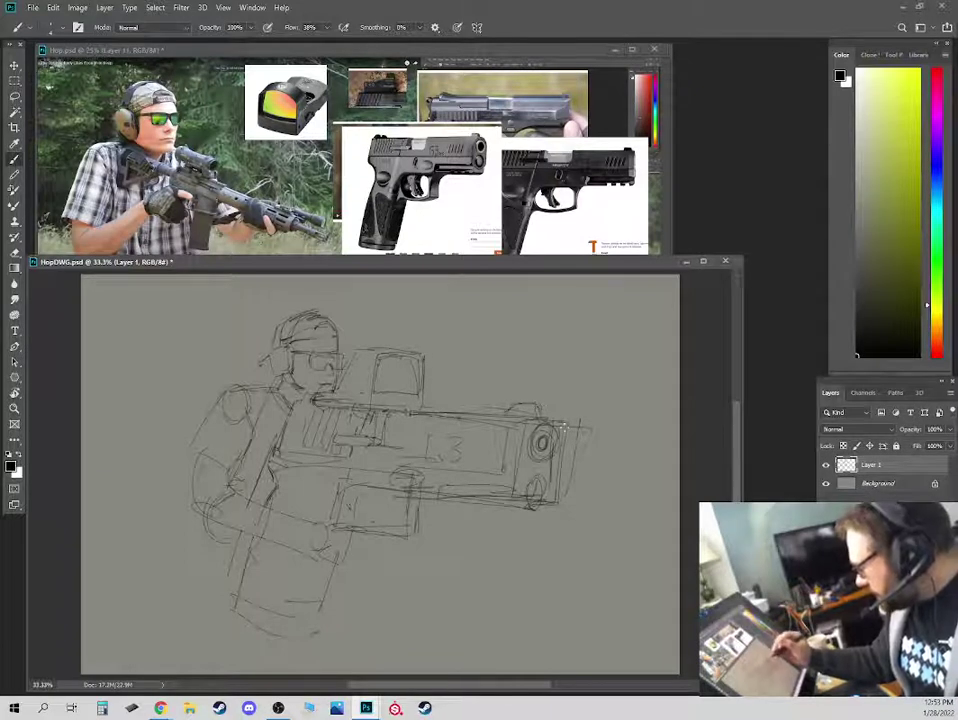
key("ctrl+z")
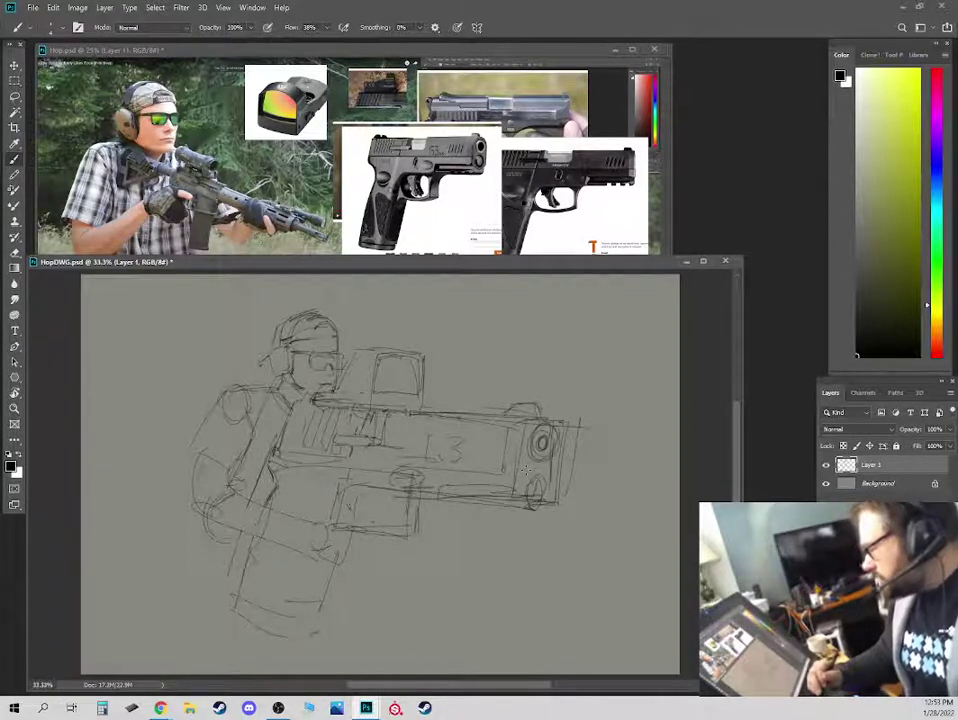
left_click_drag(586, 430, 570, 493)
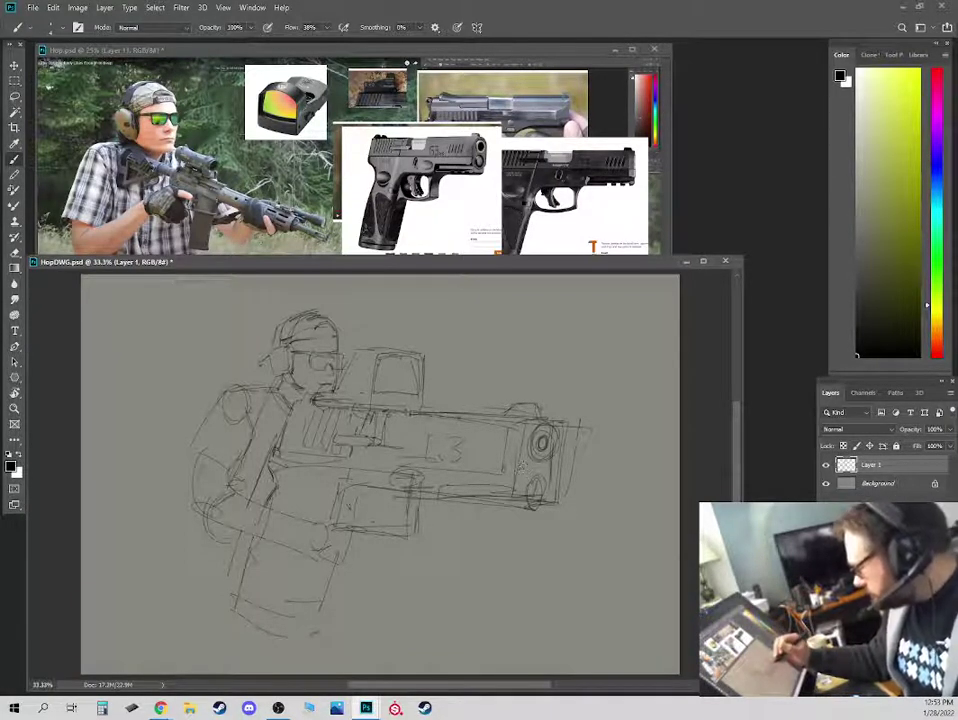
key("ctrl+z")
left_click_drag(530, 505, 537, 500)
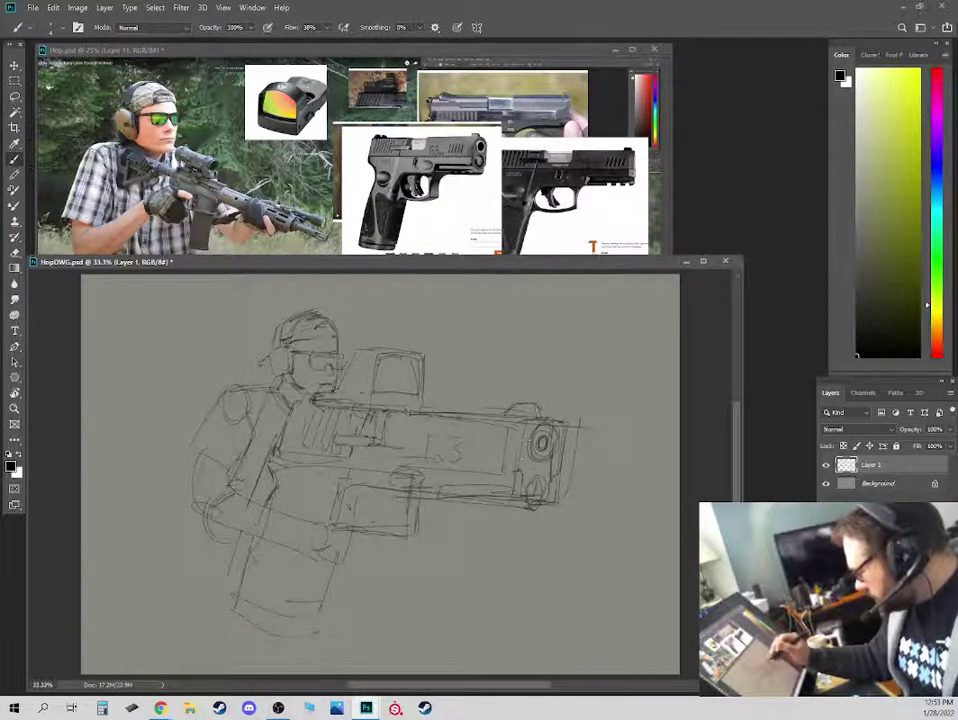
left_click_drag(523, 432, 516, 490)
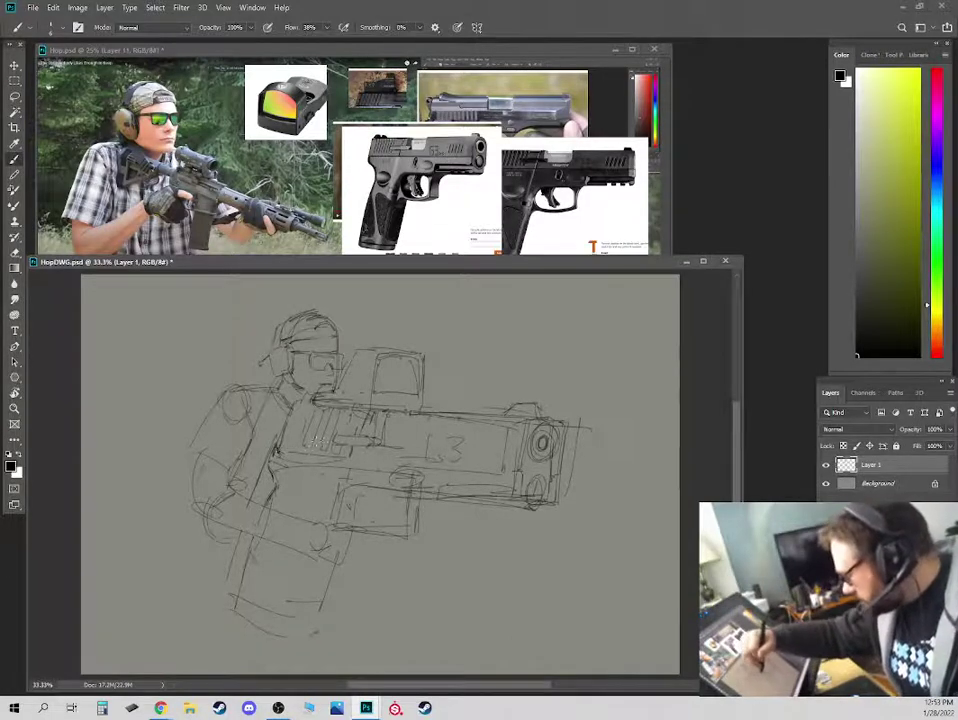
Draw a straight dark line along the slide's lower edge from the rear of the pistol to the muzzle block.
left_click(279, 453)
left_click(520, 473, "shift")
left_click(280, 453, "shift")
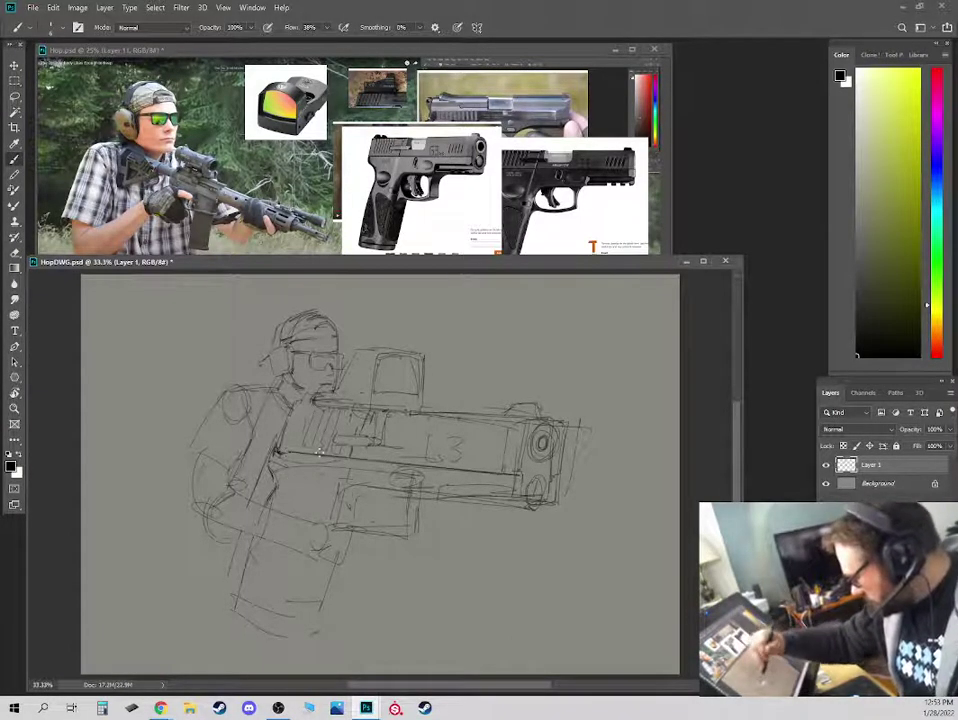
Erase the rough circle below the slide and redraw it as a clean round lever with a small oval pin behind it.
key("e")
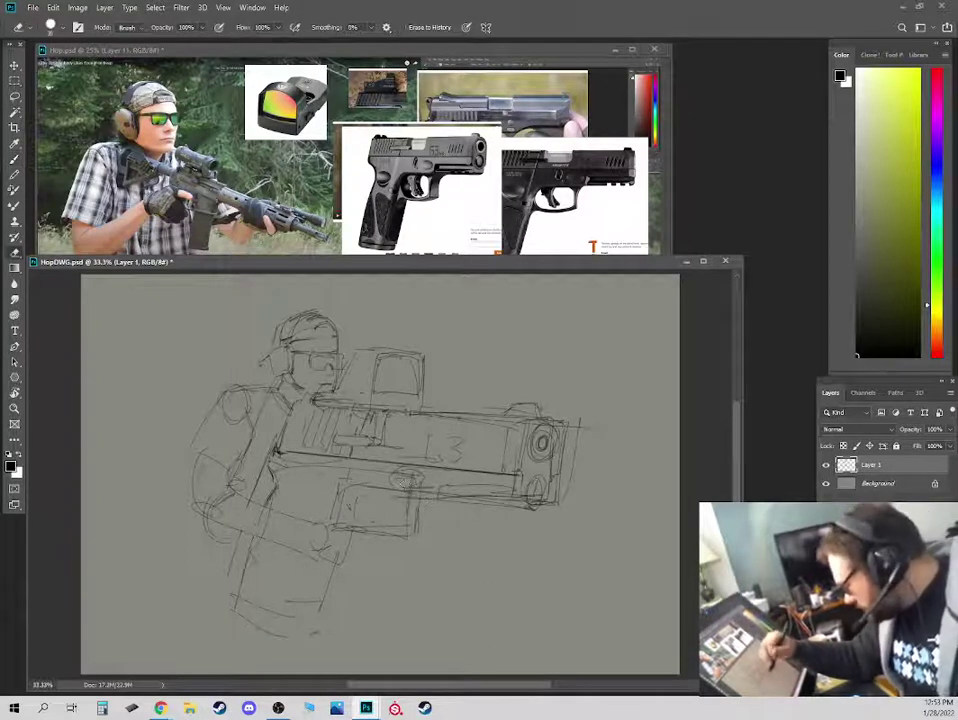
left_click_drag(424, 474, 394, 473)
key("b")
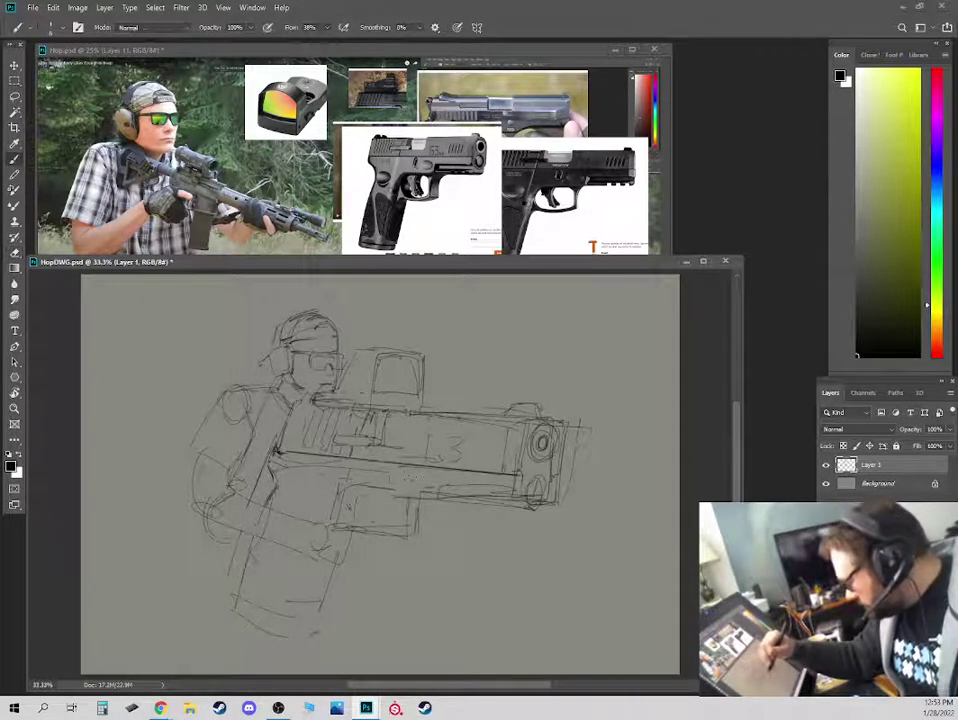
mouse_move(305, 356)
left_mouse_down()
mouse_move(318, 368)
mouse_move(310, 372)
left_mouse_up()
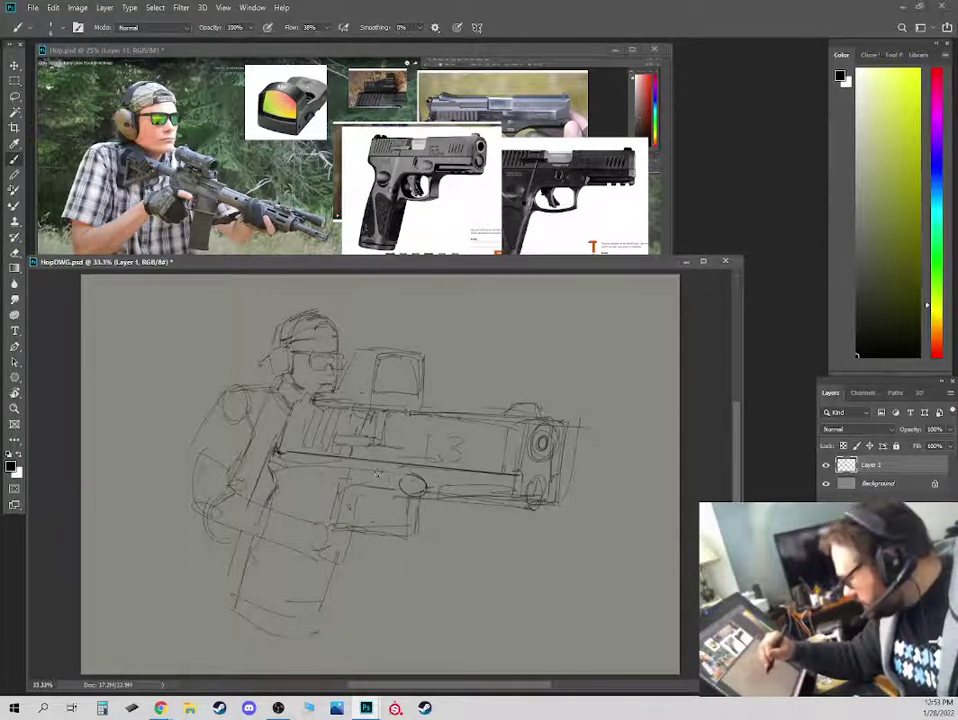
mouse_move(379, 472)
left_mouse_down()
mouse_move(378, 486)
mouse_move(387, 484)
left_mouse_up()
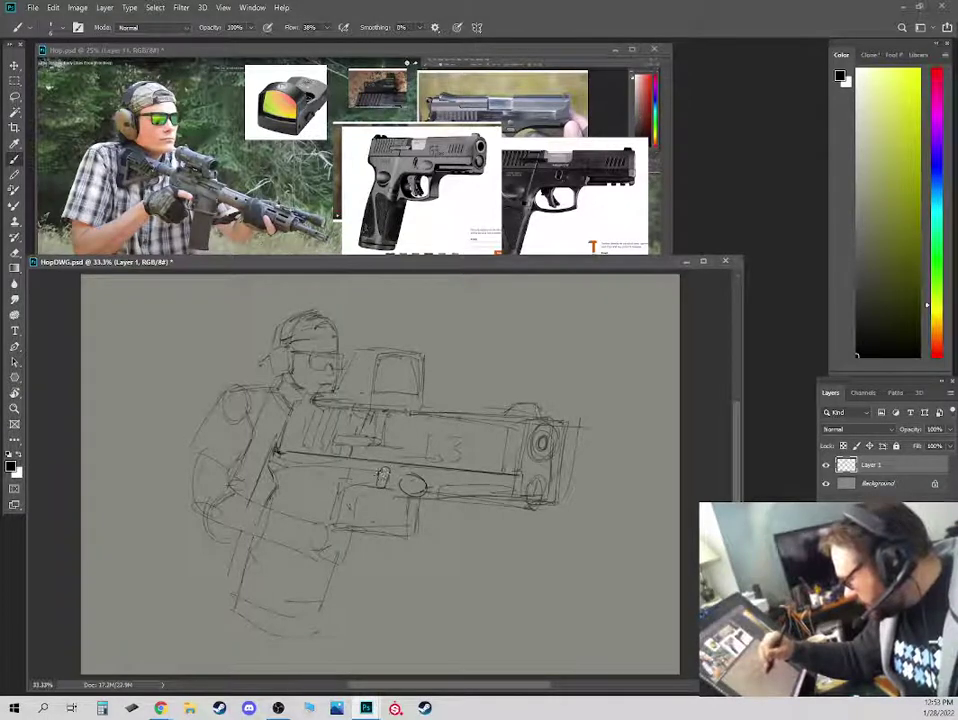
left_click_drag(281, 351, 300, 371)
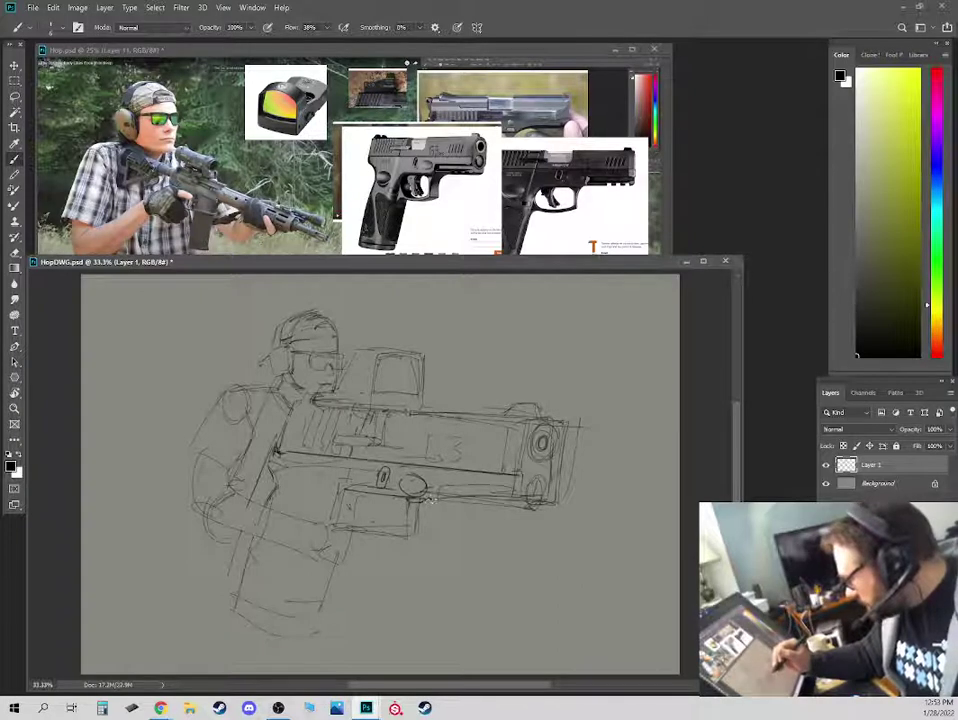
Draw the pistol's dust cover and the accessory rail beneath it, adding the rail notches and lower front edge.
mouse_move(420, 499)
left_mouse_down()
mouse_move(437, 484)
mouse_move(518, 491)
mouse_move(521, 475)
mouse_move(520, 491)
left_mouse_up()
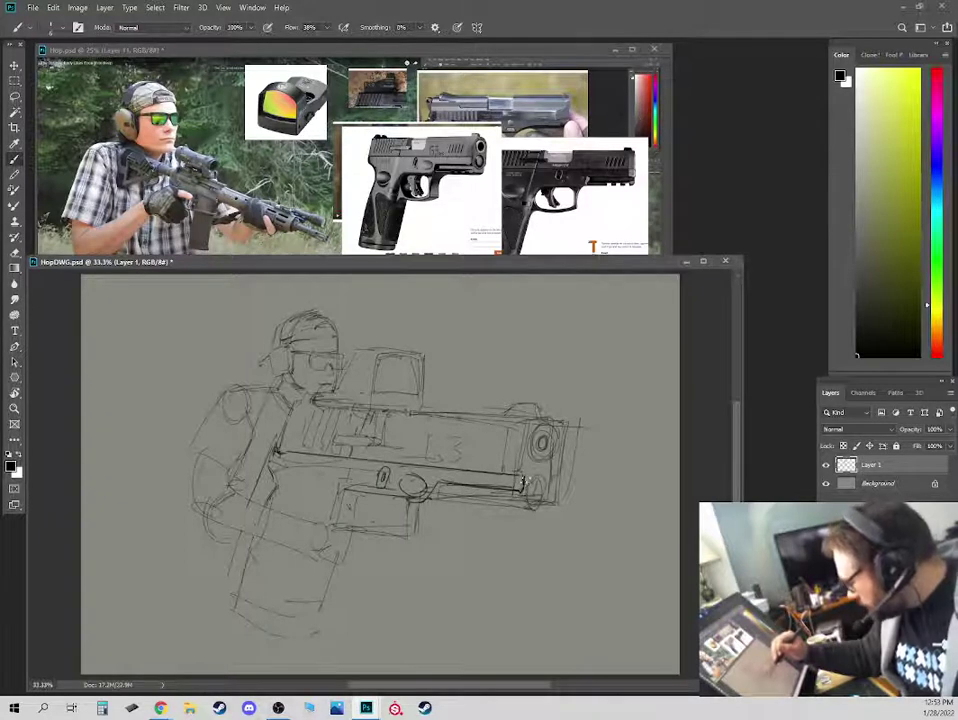
left_click_drag(390, 358, 397, 378)
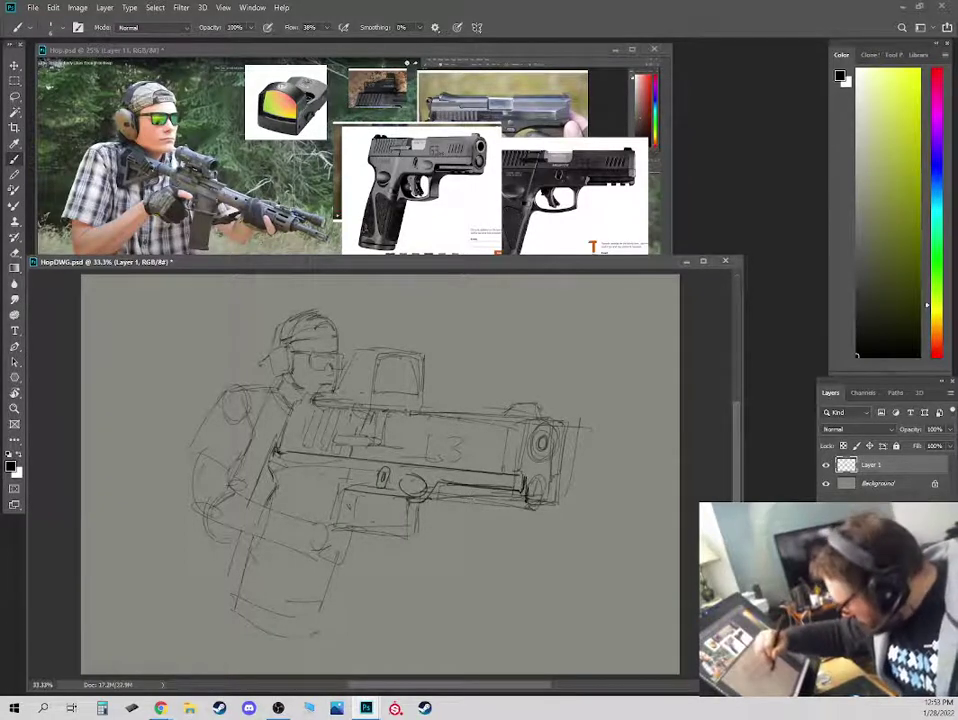
left_click_drag(524, 488, 529, 502)
mouse_move(440, 485)
left_mouse_down()
mouse_move(434, 503)
mouse_move(535, 510)
left_mouse_up()
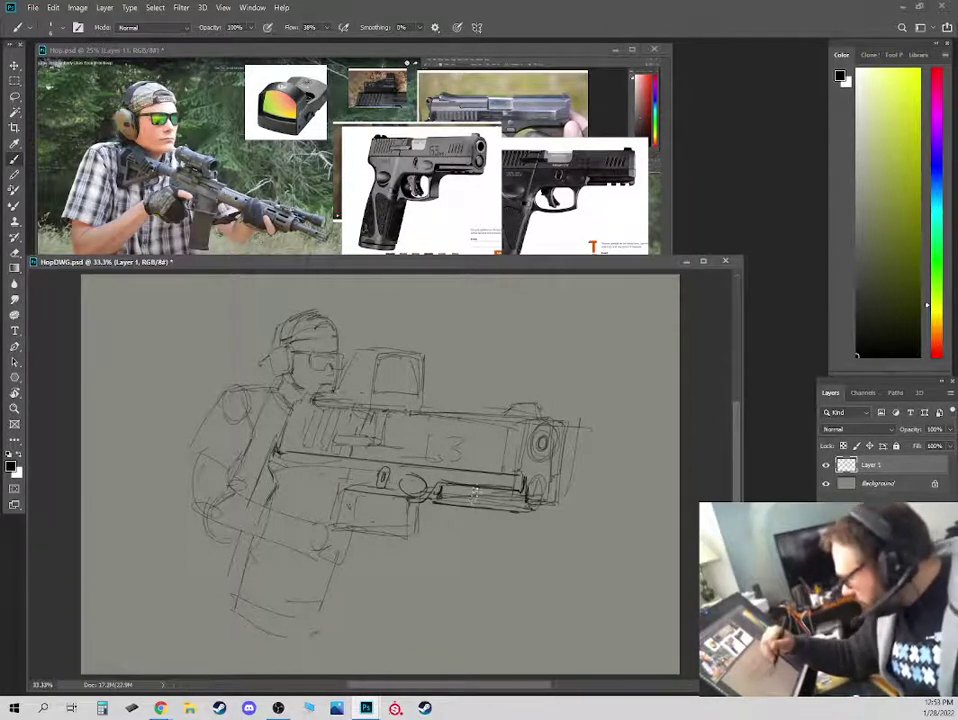
left_click_drag(477, 506, 559, 506)
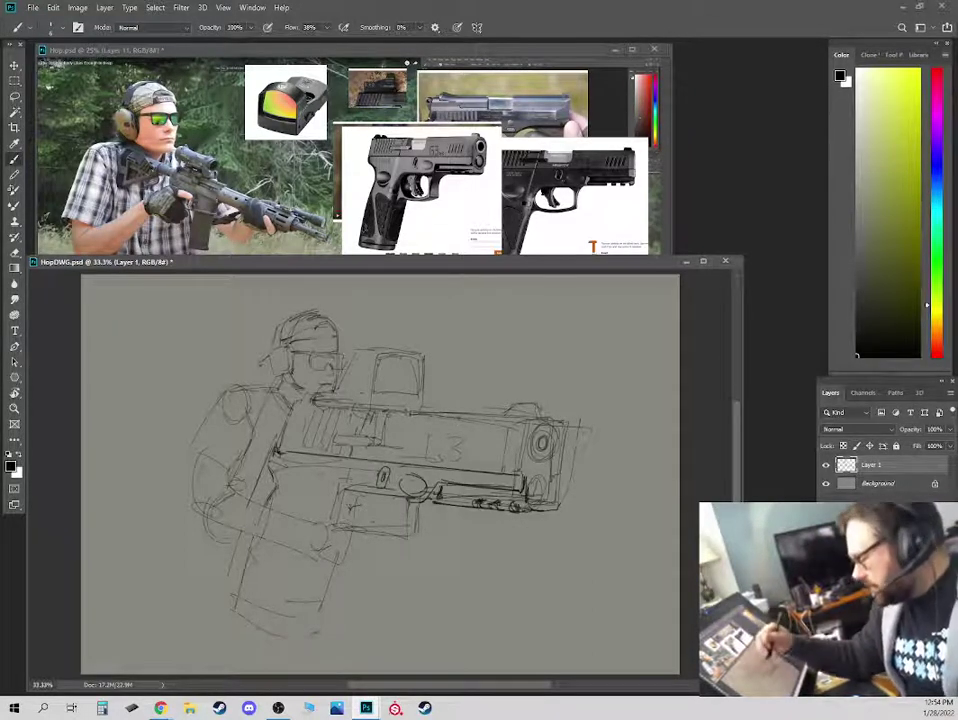
Clean up the rough lines across the figure's chest and draw the arm's outer contour with a jagged edge at the elbow.
mouse_move(298, 423)
left_mouse_down()
mouse_move(244, 420)
mouse_move(274, 412)
left_mouse_up()
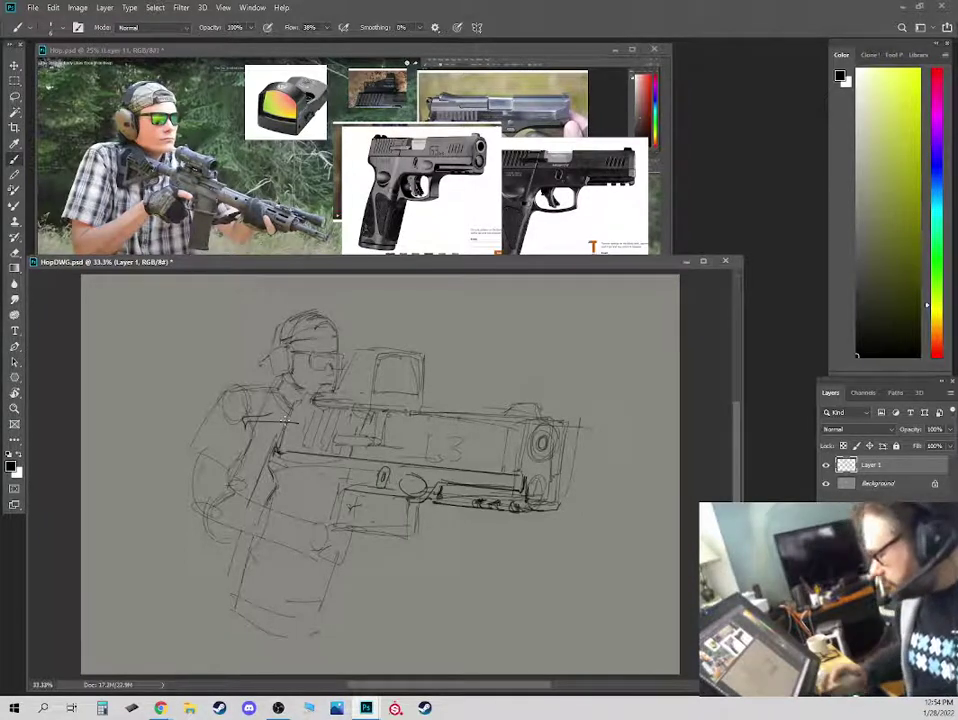
key("e")
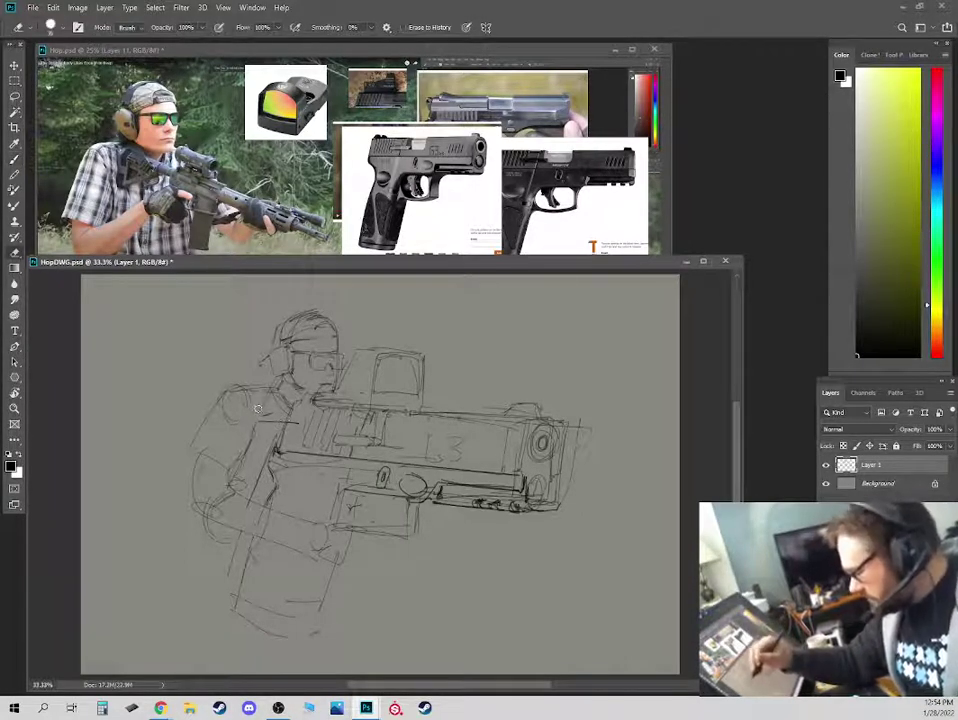
key("b")
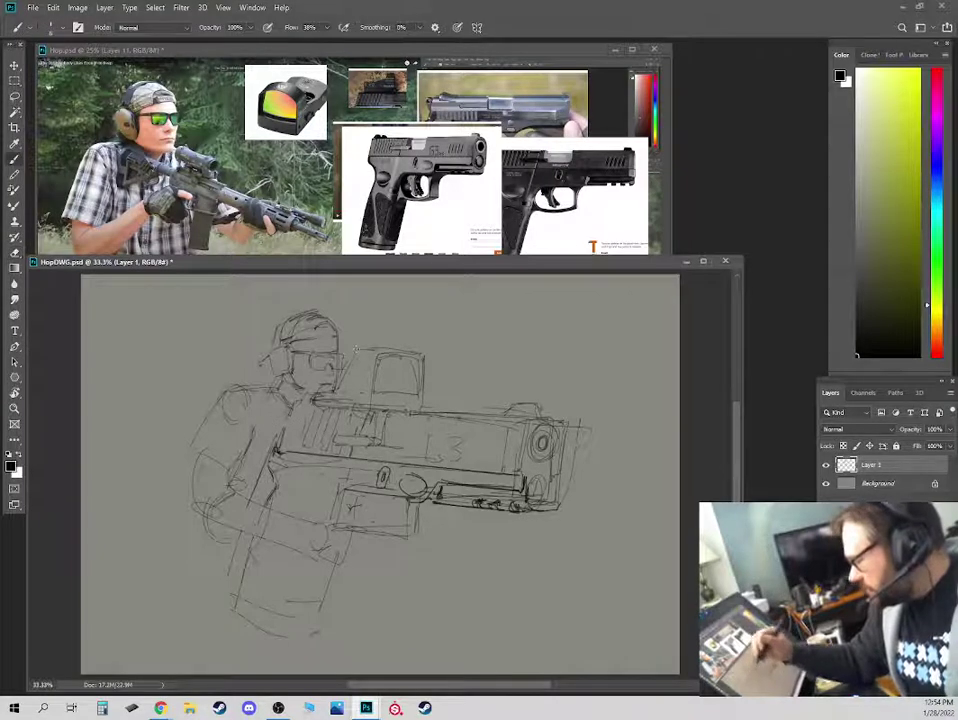
mouse_move(196, 457)
left_mouse_down()
mouse_move(188, 498)
mouse_move(208, 525)
left_mouse_up()
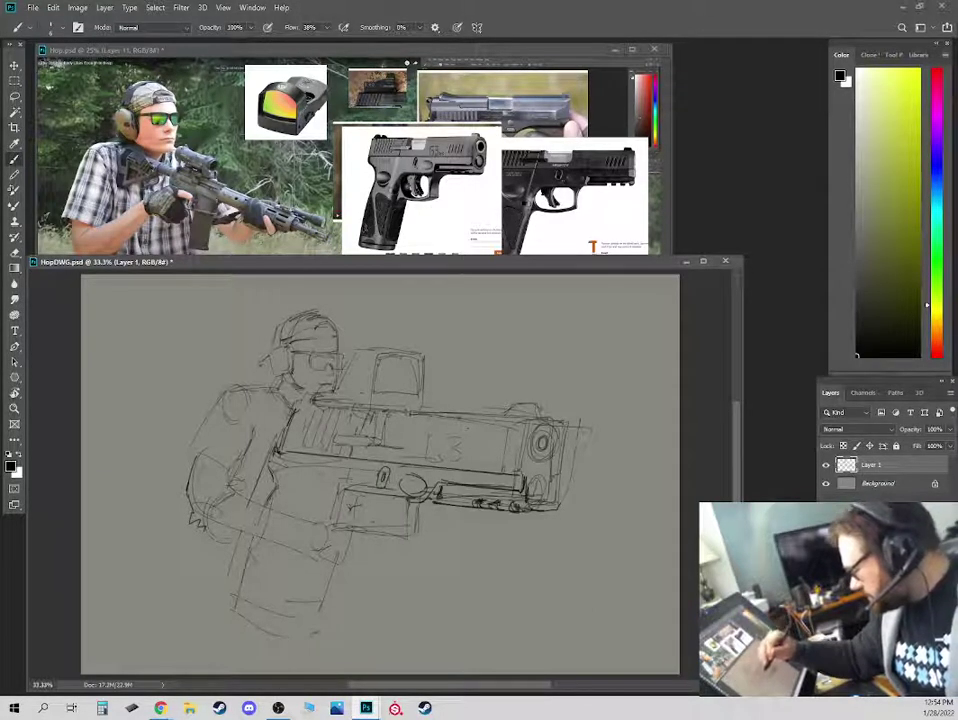
Outline the ejection port on the slide and sketch the trigger and finger shapes inside the trigger guard.
mouse_move(398, 447)
left_mouse_down()
mouse_move(421, 449)
mouse_move(434, 415)
left_mouse_up()
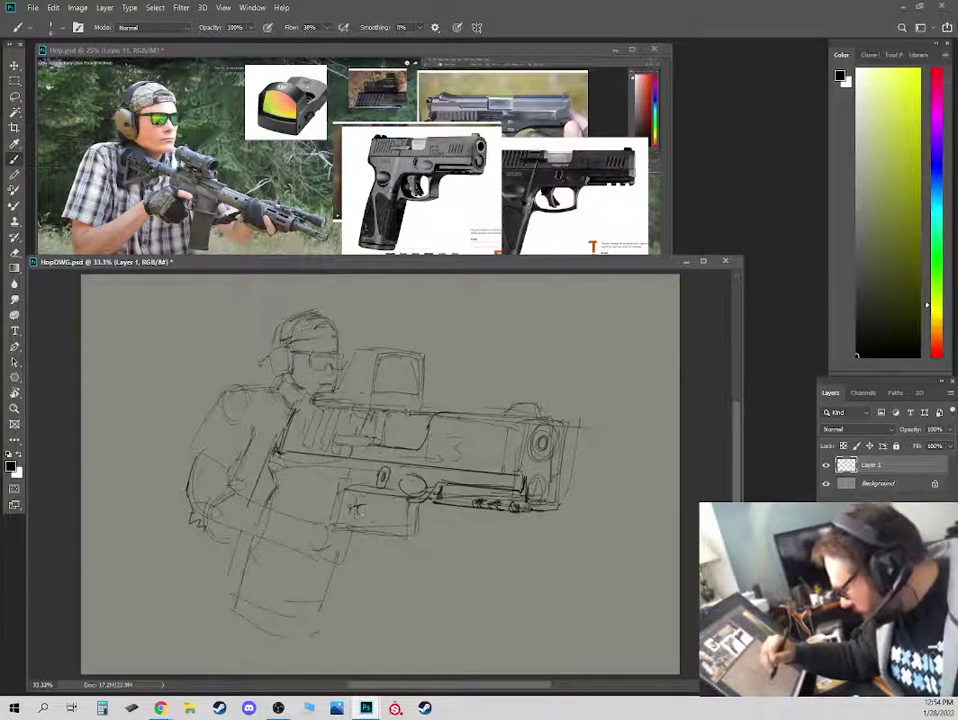
mouse_move(358, 507)
left_mouse_down()
mouse_move(363, 524)
mouse_move(354, 515)
left_mouse_up()
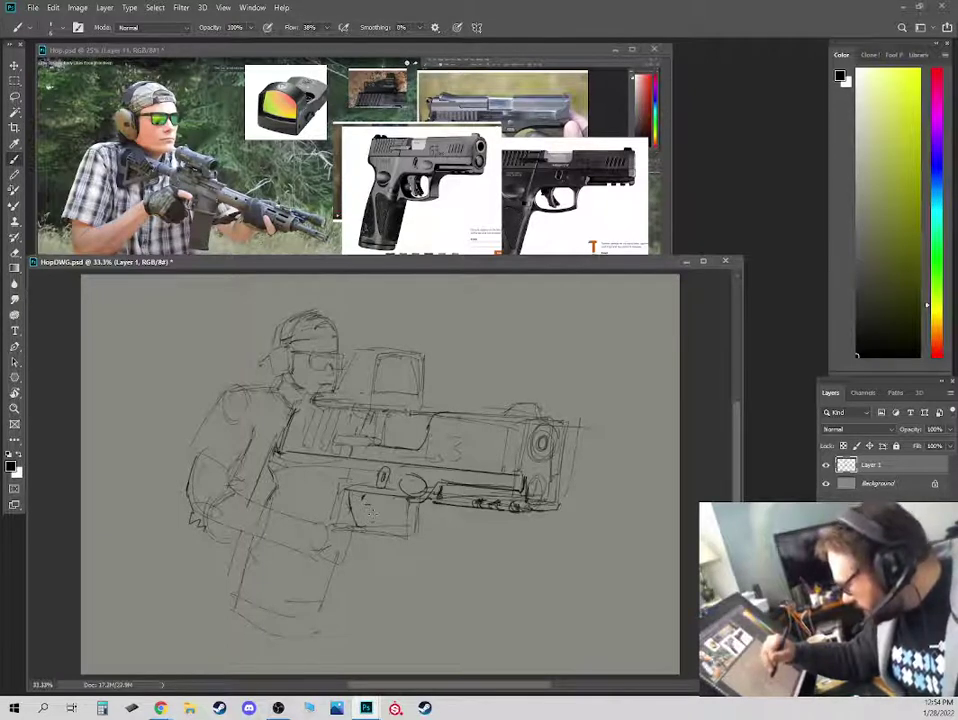
left_click_drag(368, 500, 393, 518)
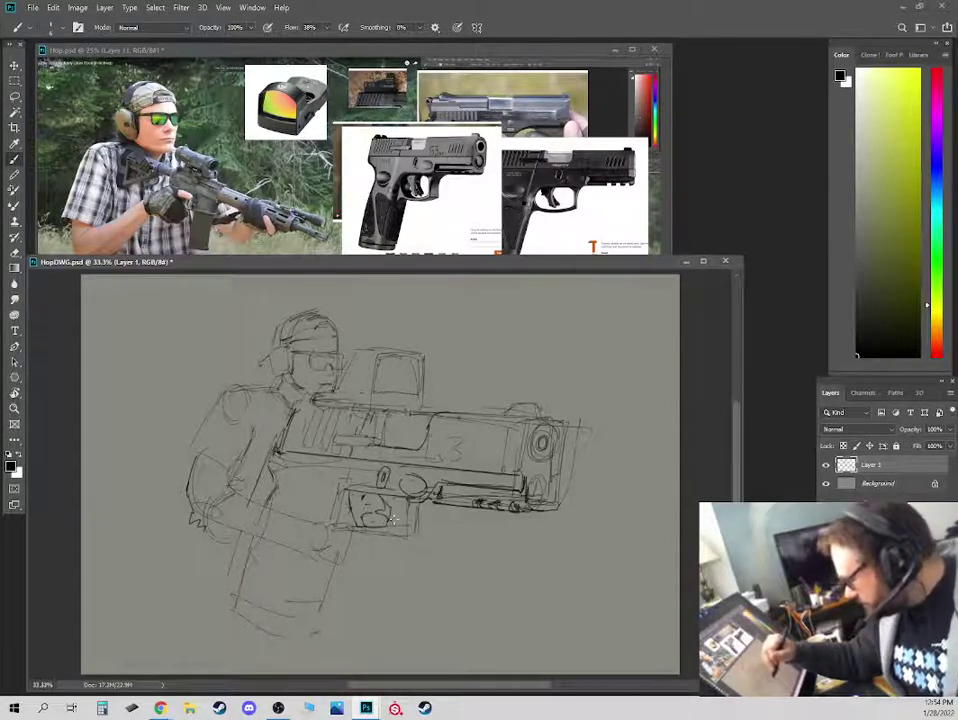
left_click_drag(393, 518, 330, 597)
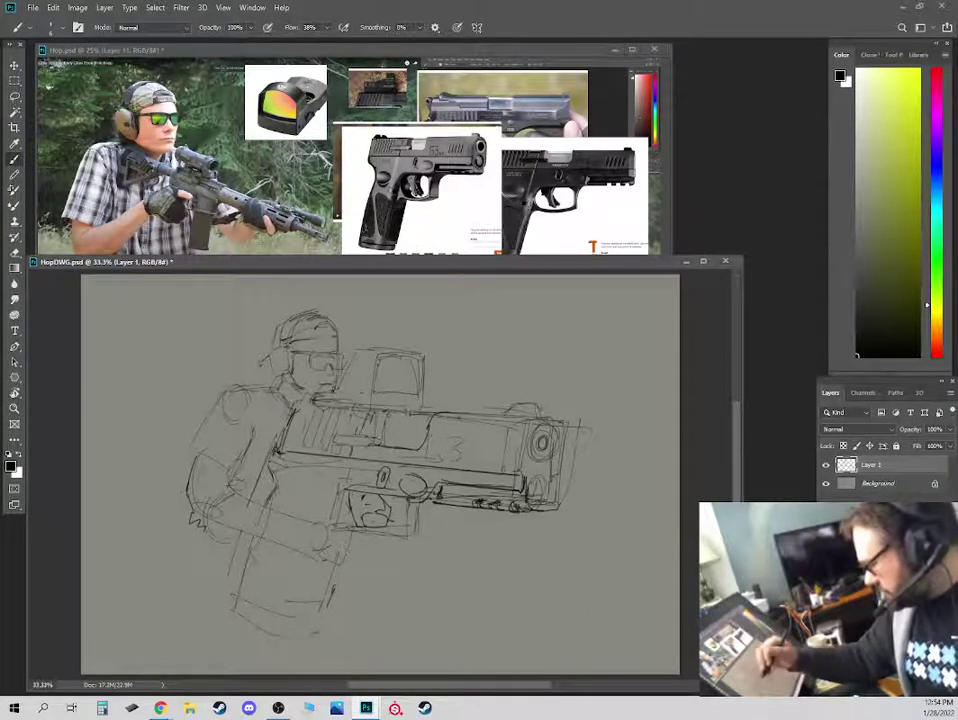
Erase the rough arm, redraw it with a shoulder oval, upper arm and forearm, and darken the cap and earmuffs.
key("e")
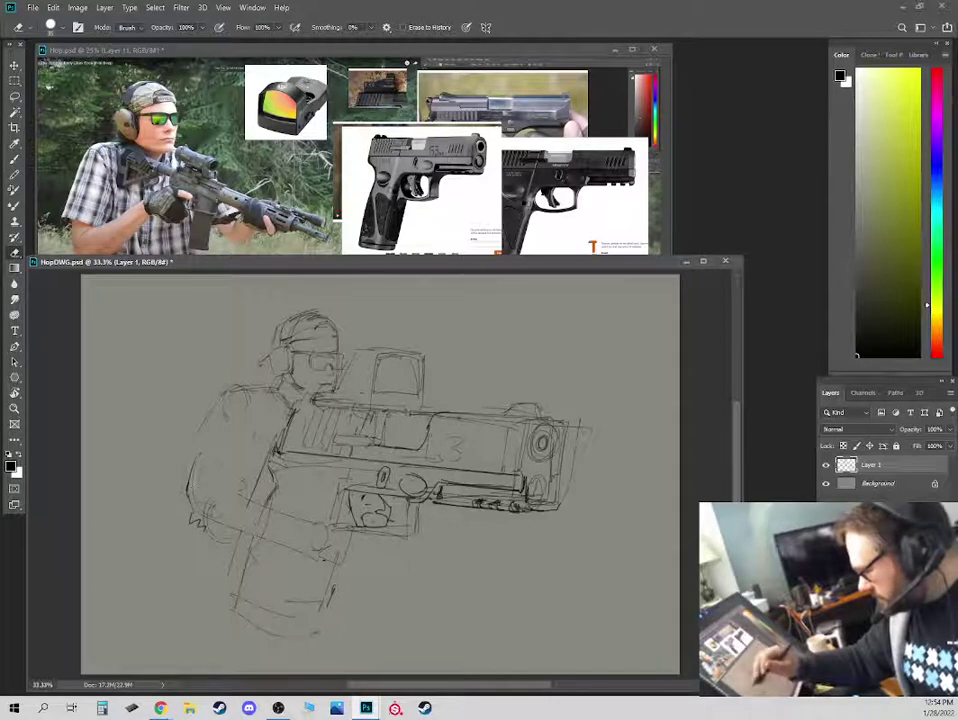
key("b")
left_click_drag(225, 405, 215, 450)
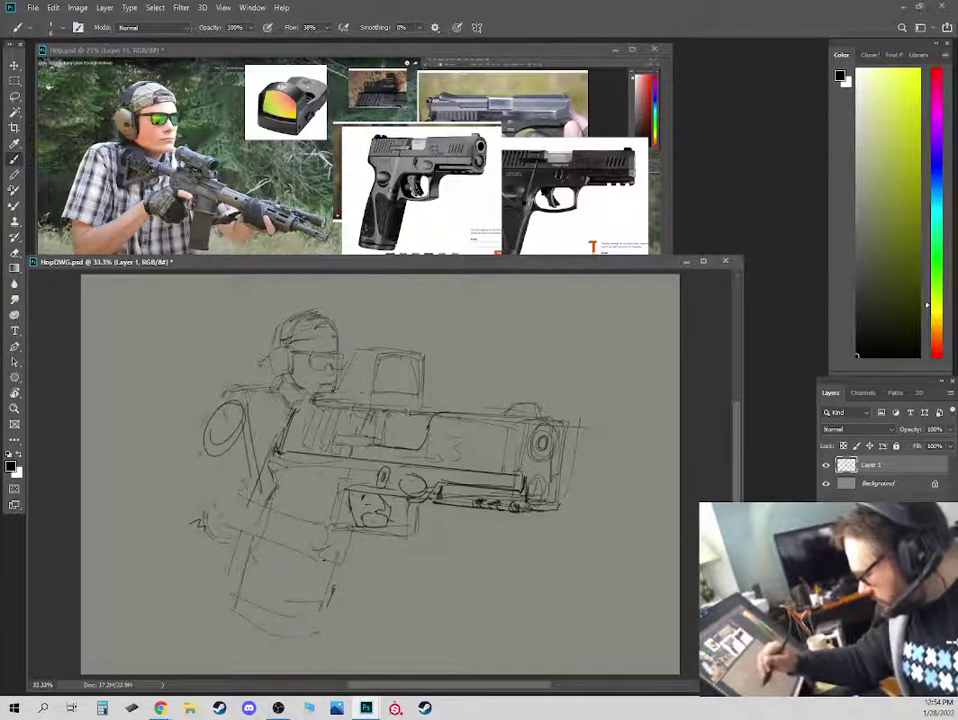
left_click_drag(584, 424, 590, 448)
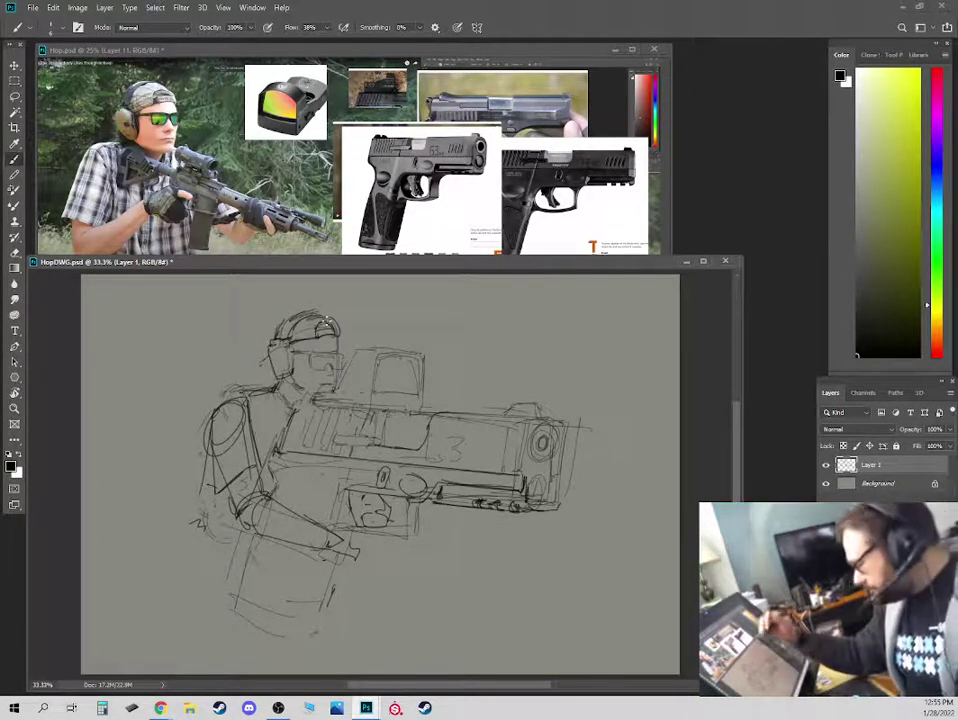
Darken the optic's window edge and the front and lower outline of the pistol's muzzle end.
left_click_drag(418, 395, 408, 360)
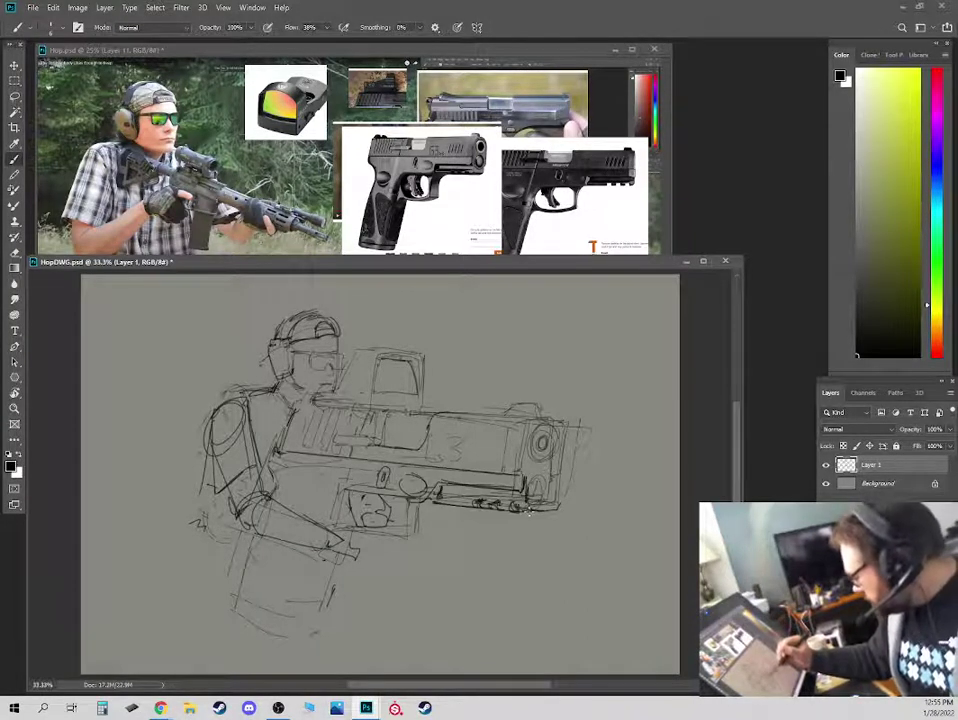
left_click_drag(529, 511, 554, 502)
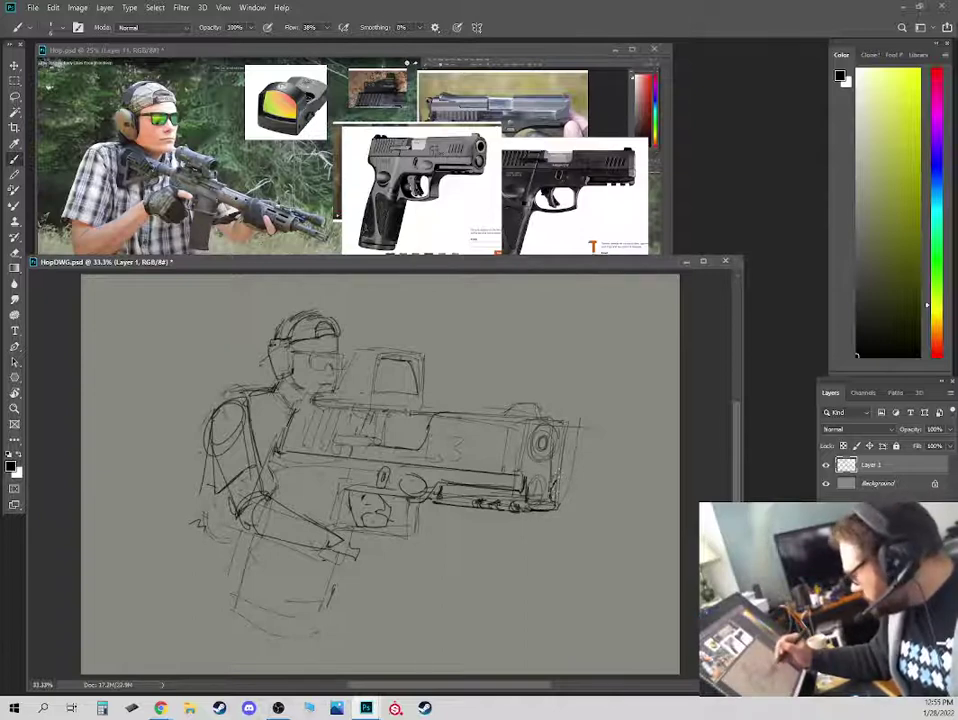
mouse_move(566, 428)
left_mouse_down()
mouse_move(558, 503)
mouse_move(557, 421)
left_mouse_up()
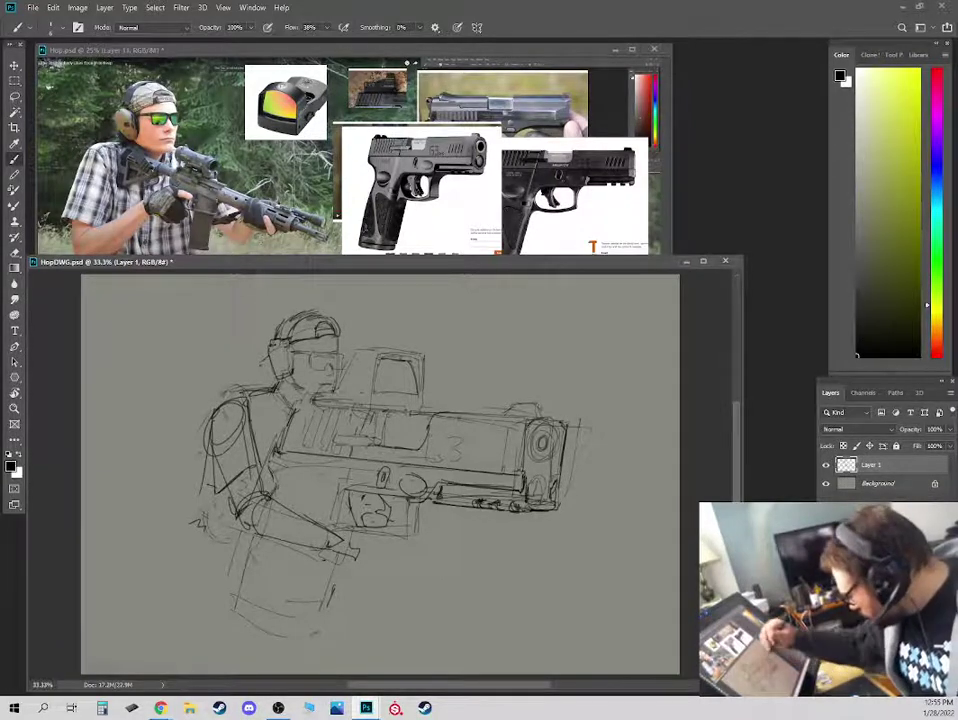
Erase the stray construction lines ahead of the muzzle and redraw the bore with darker concentric rings.
key("e")
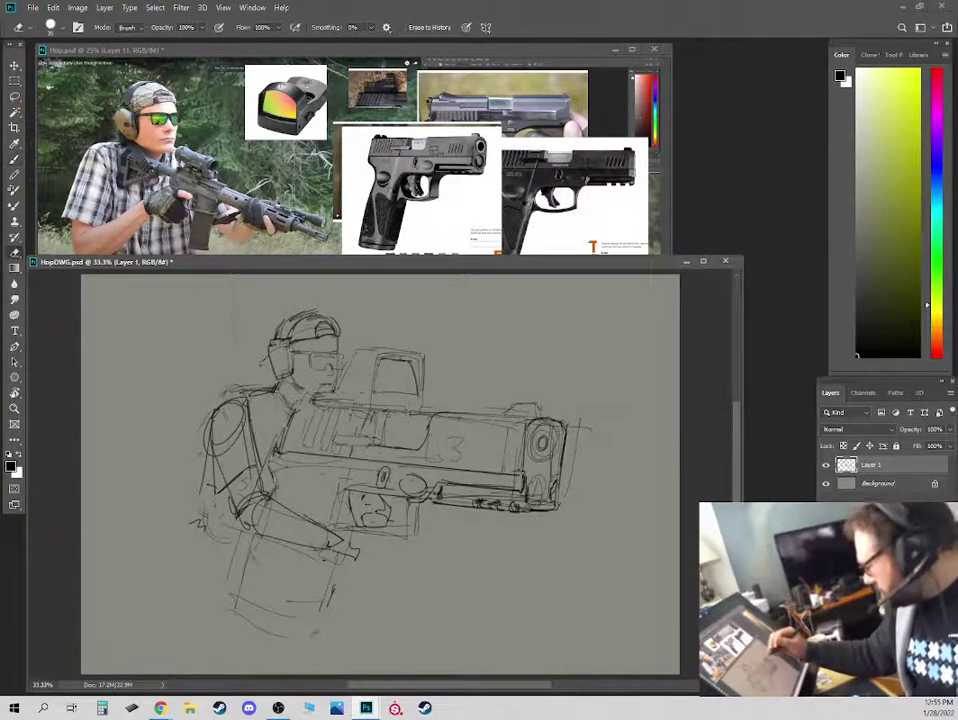
key("b")
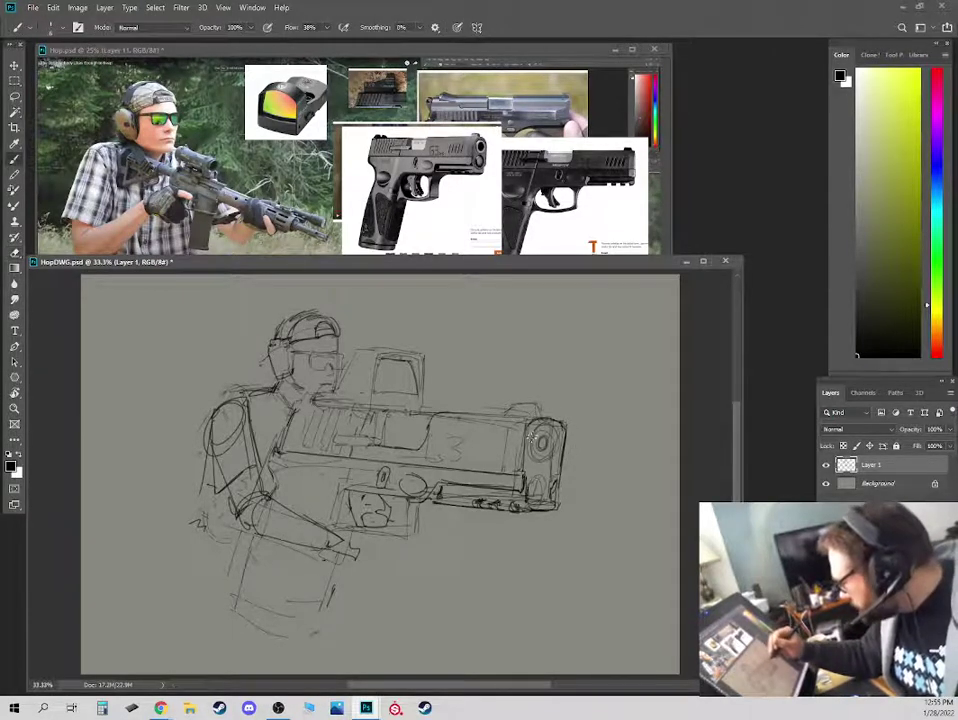
mouse_move(534, 457)
left_mouse_down()
mouse_move(549, 463)
mouse_move(554, 454)
mouse_move(539, 443)
mouse_move(544, 433)
left_mouse_up()
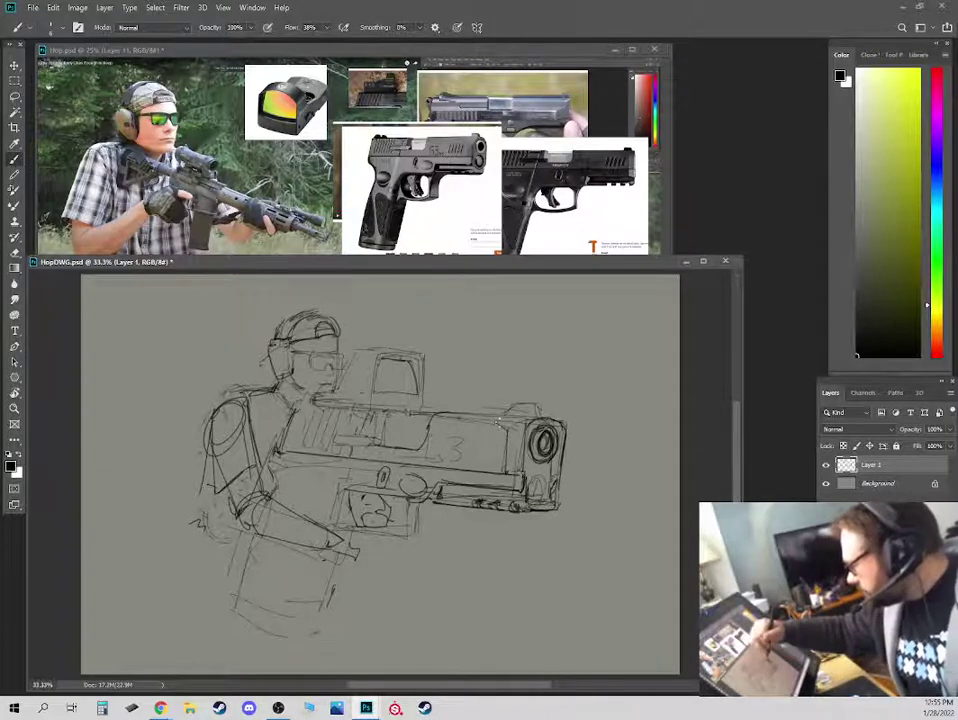
Erase the rough front sight and redraw it as a clean, angular block on top of the slide.
key("e")
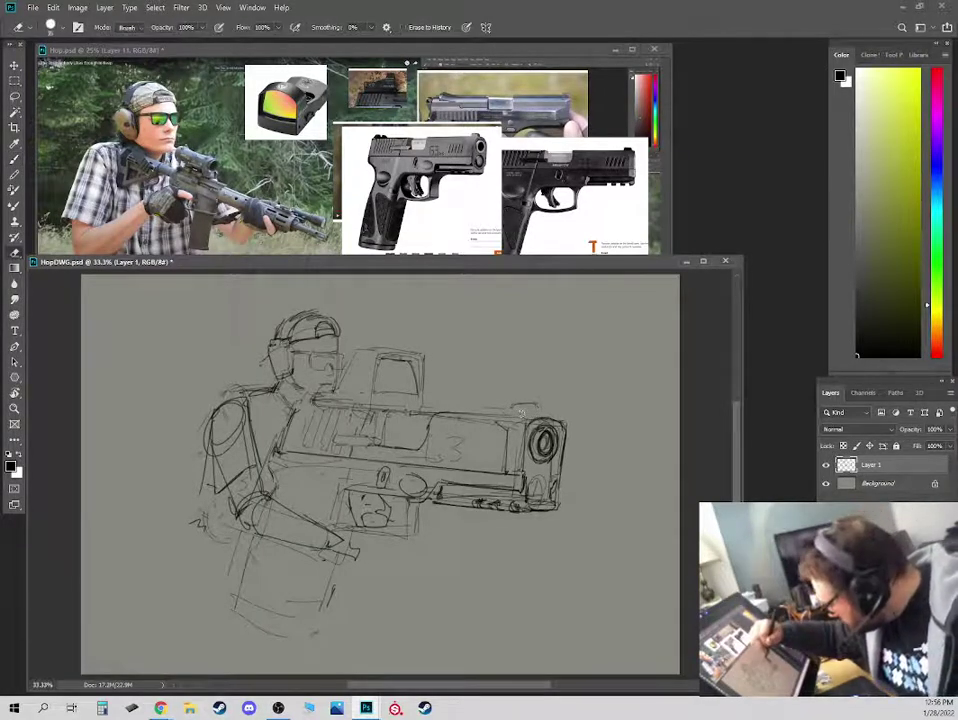
mouse_move(512, 408)
left_mouse_down()
mouse_move(547, 415)
mouse_move(547, 405)
mouse_move(514, 415)
left_mouse_up()
key("b")
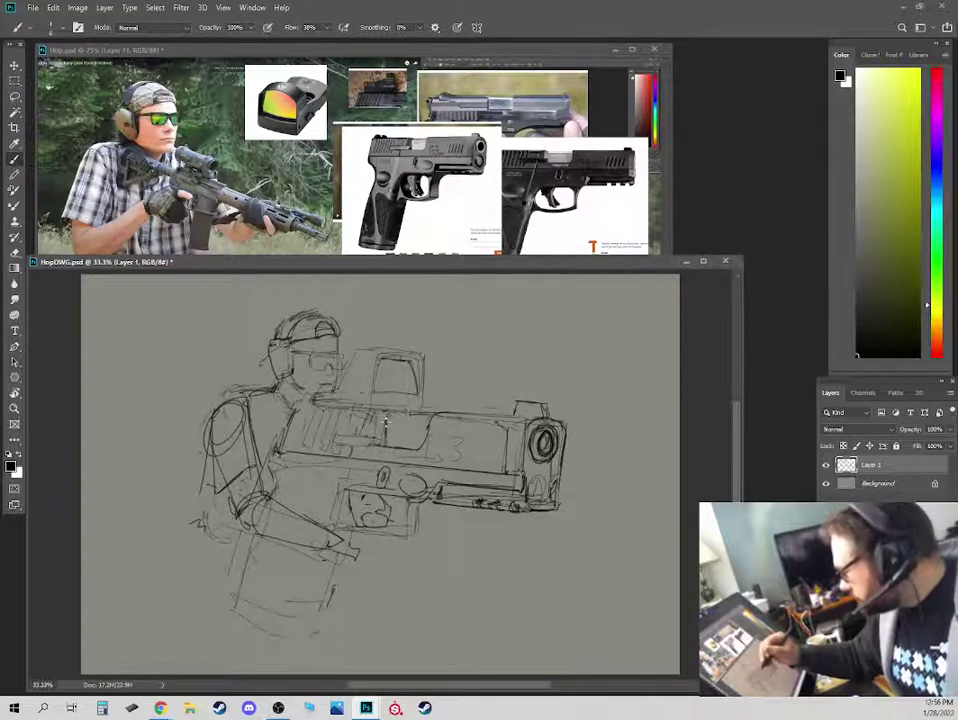
Darken the ejection port and rear slide serrations, and firm up the outline of the red-dot sight housing.
mouse_move(388, 415)
left_mouse_down()
mouse_move(384, 444)
mouse_move(370, 435)
mouse_move(377, 443)
left_mouse_up()
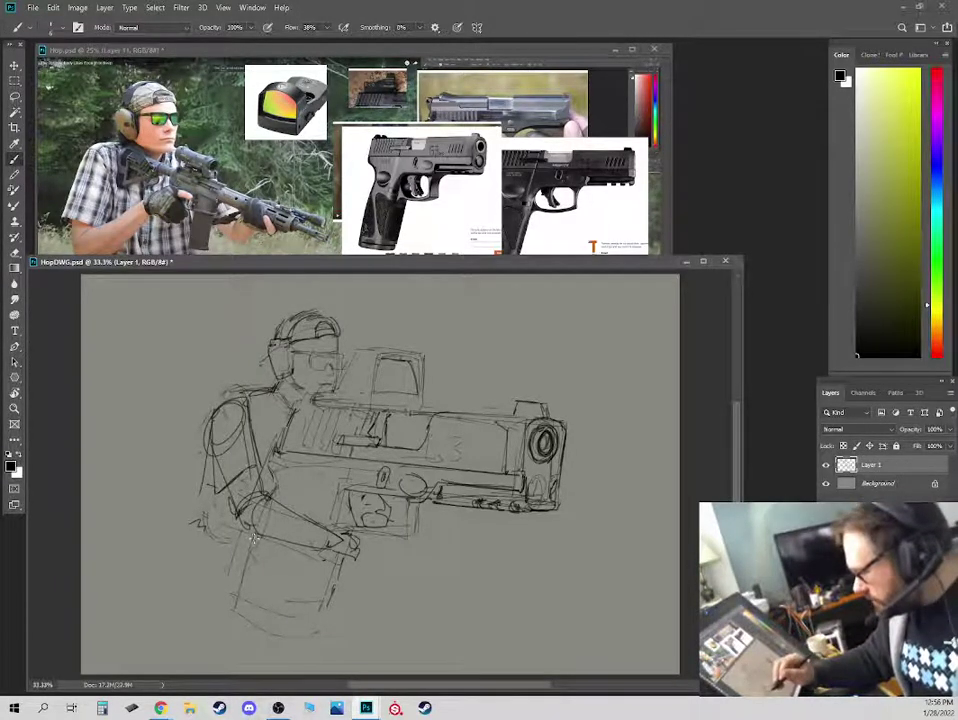
left_click_drag(272, 489, 267, 501)
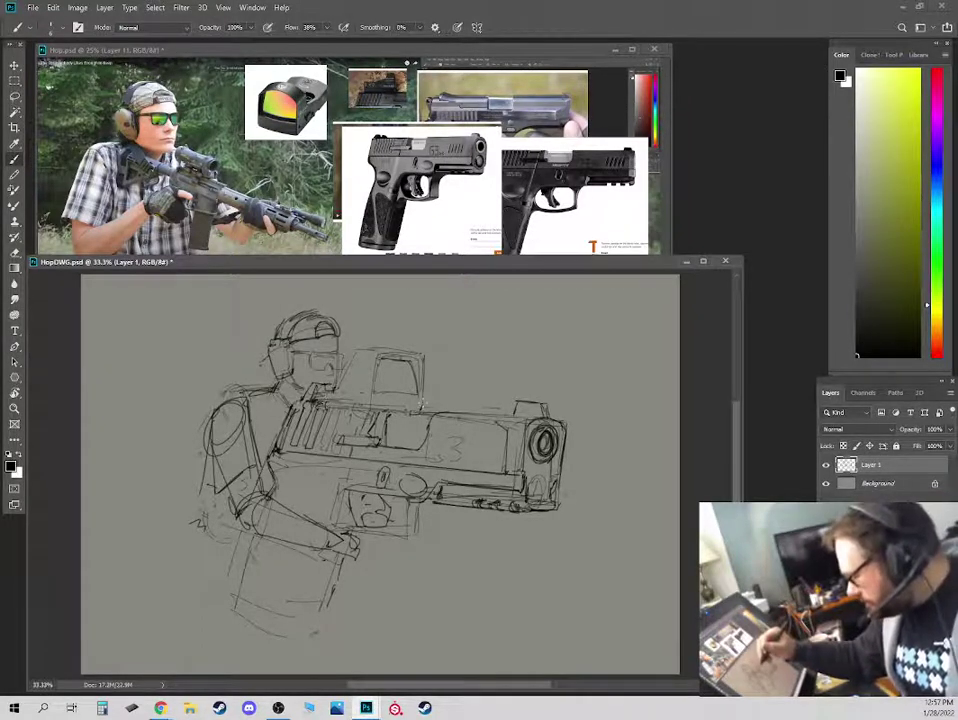
mouse_move(419, 399)
left_mouse_down()
mouse_move(394, 355)
mouse_move(382, 359)
mouse_move(377, 348)
mouse_move(374, 393)
left_mouse_up()
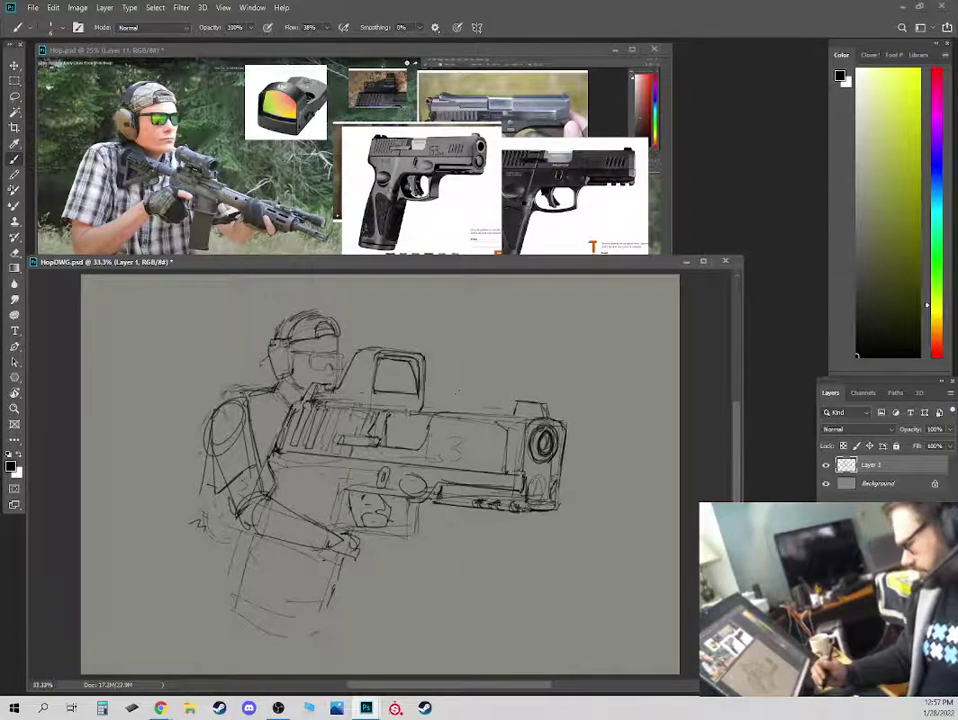
Erase the rough number on the slide and letter "G3" in block outline characters in its place.
key("e")
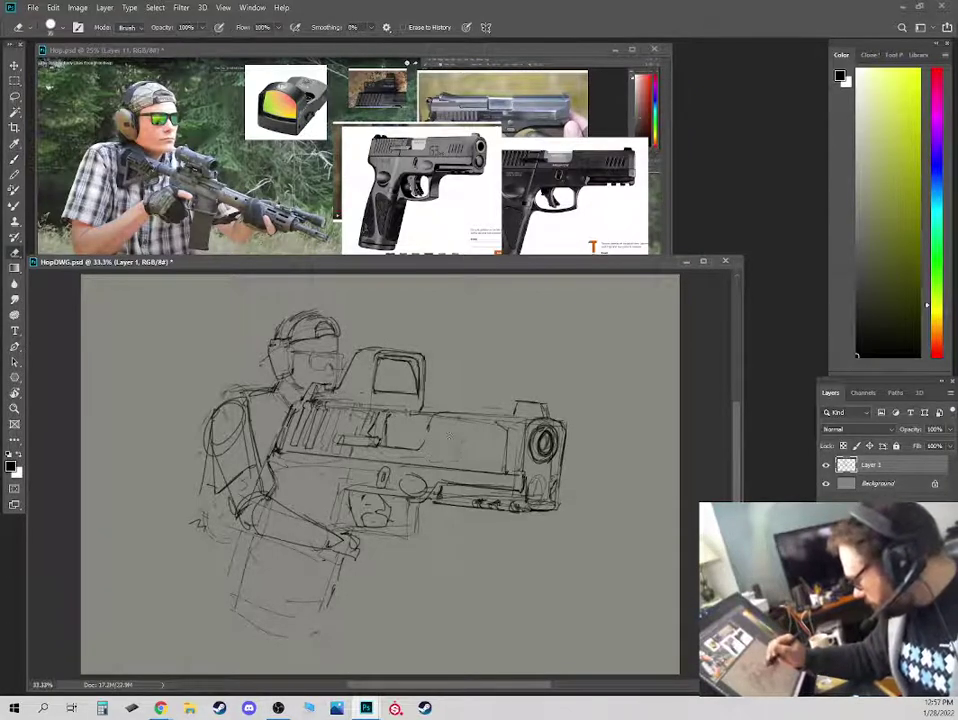
key("b")
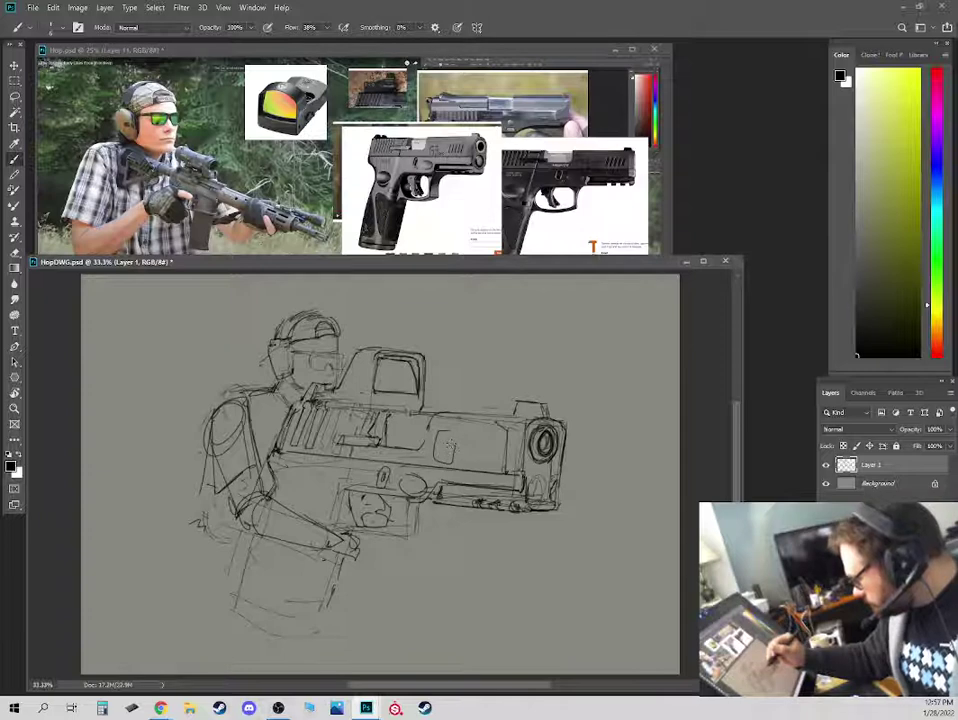
mouse_move(453, 442)
left_mouse_down()
mouse_move(436, 460)
mouse_move(449, 433)
left_mouse_up()
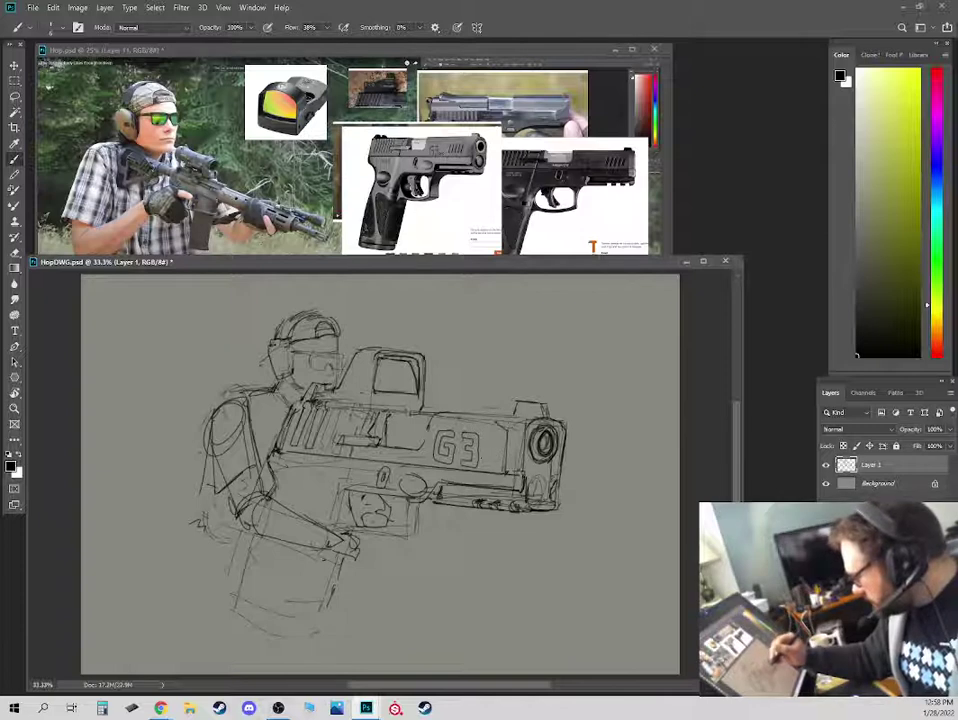
Clean up the slide area in front of the G3 lettering and draw a row of slanted serrations there.
key("e")
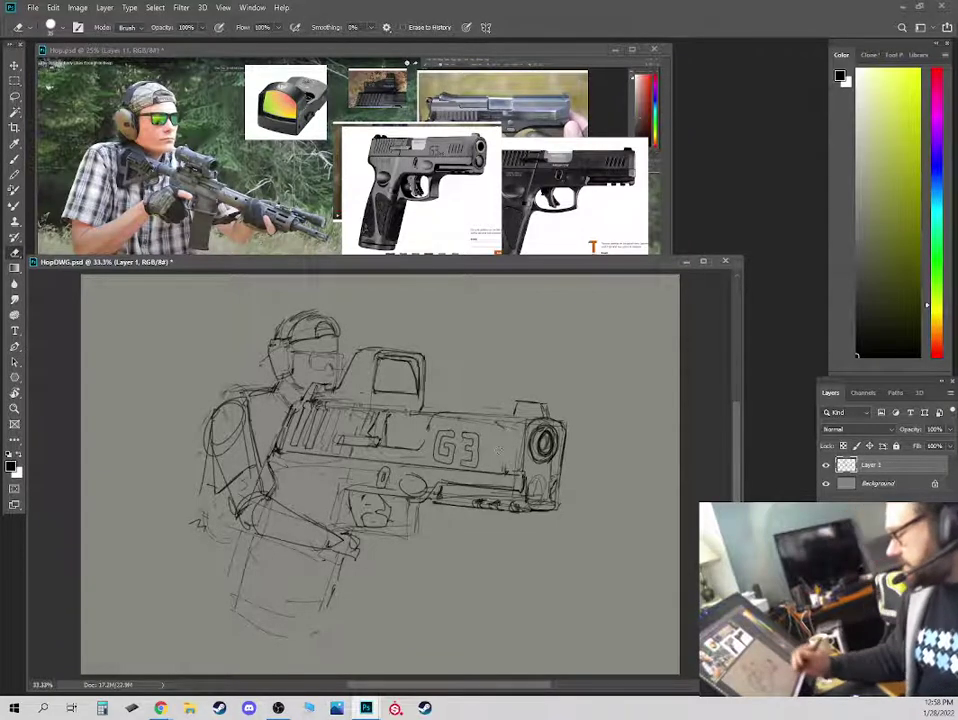
key("b")
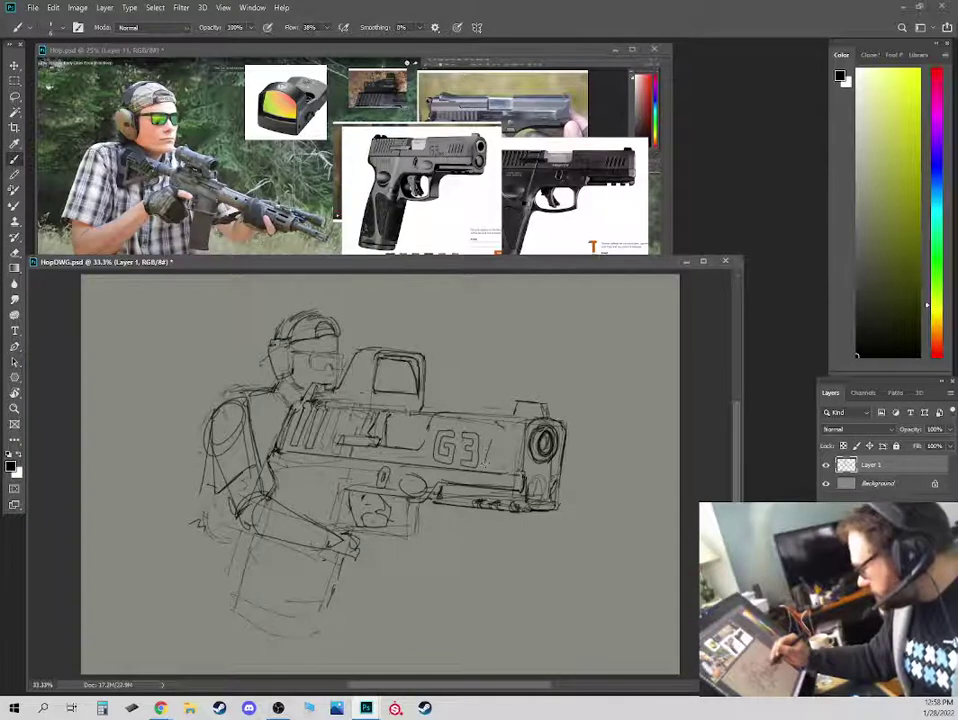
left_click_drag(487, 462, 502, 443)
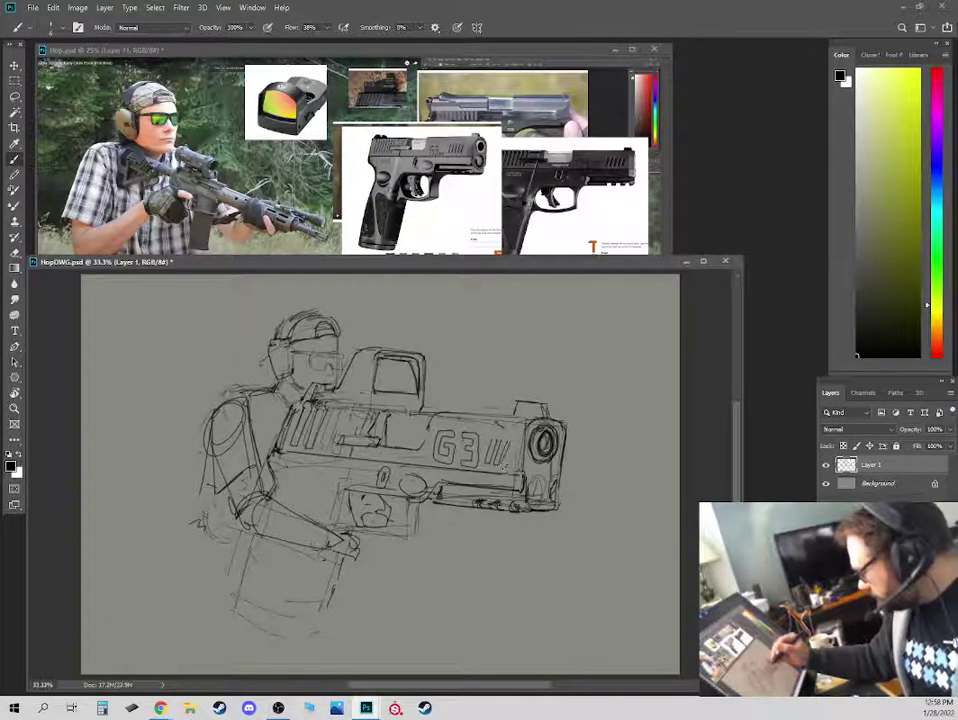
Lasso the pistol's muzzle end with the front sight and move it slightly forward to lengthen the gun.
left_click_drag(548, 386, 508, 410)
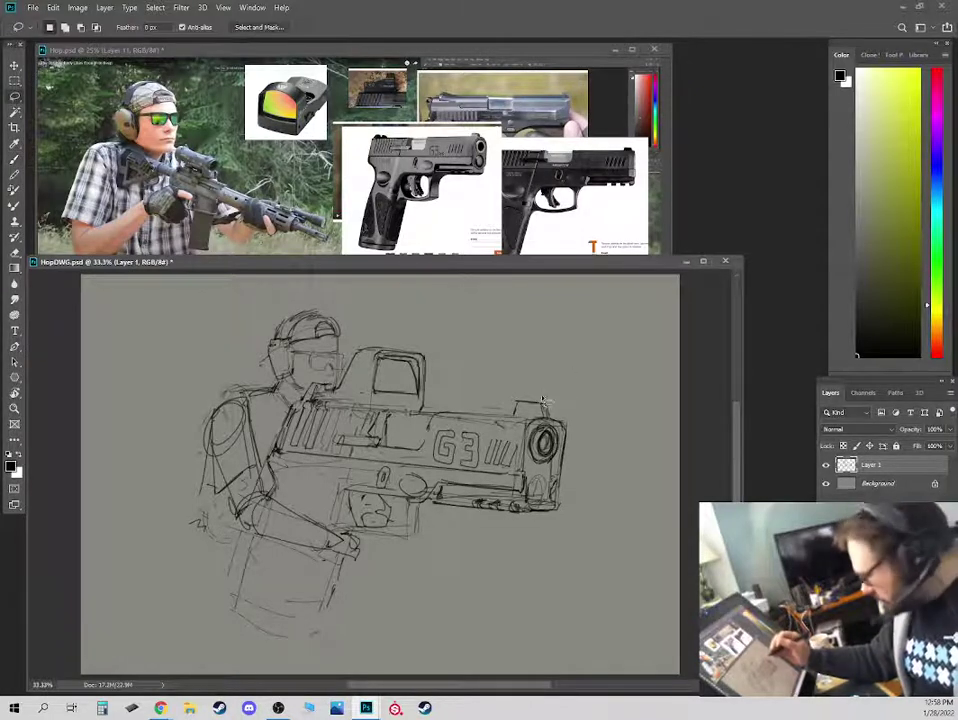
key("l")
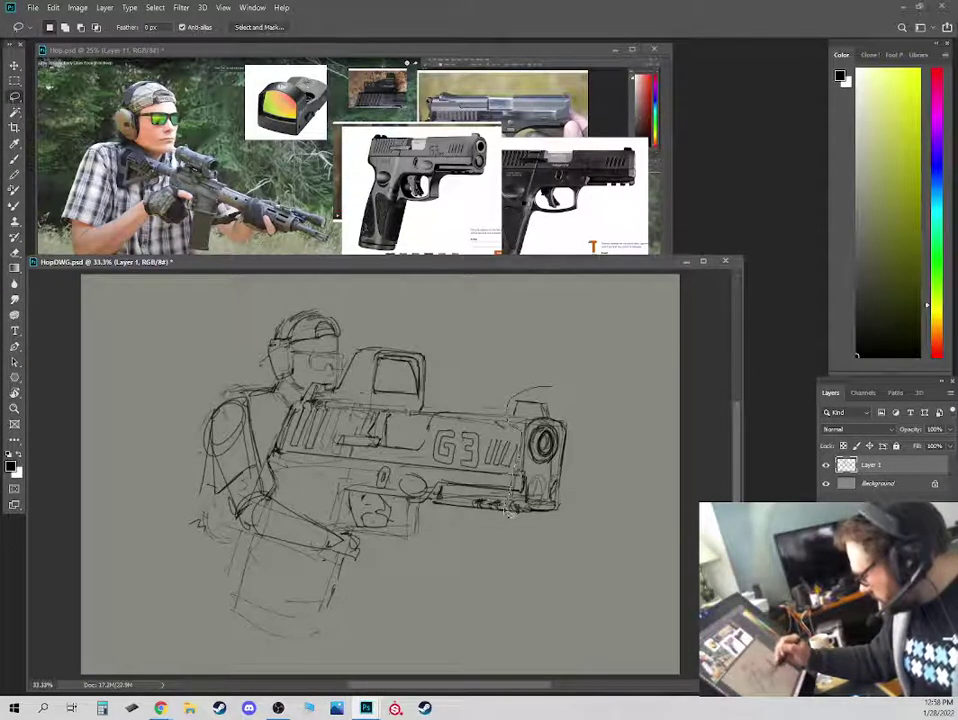
left_click_drag(588, 455, 567, 500)
key("v")
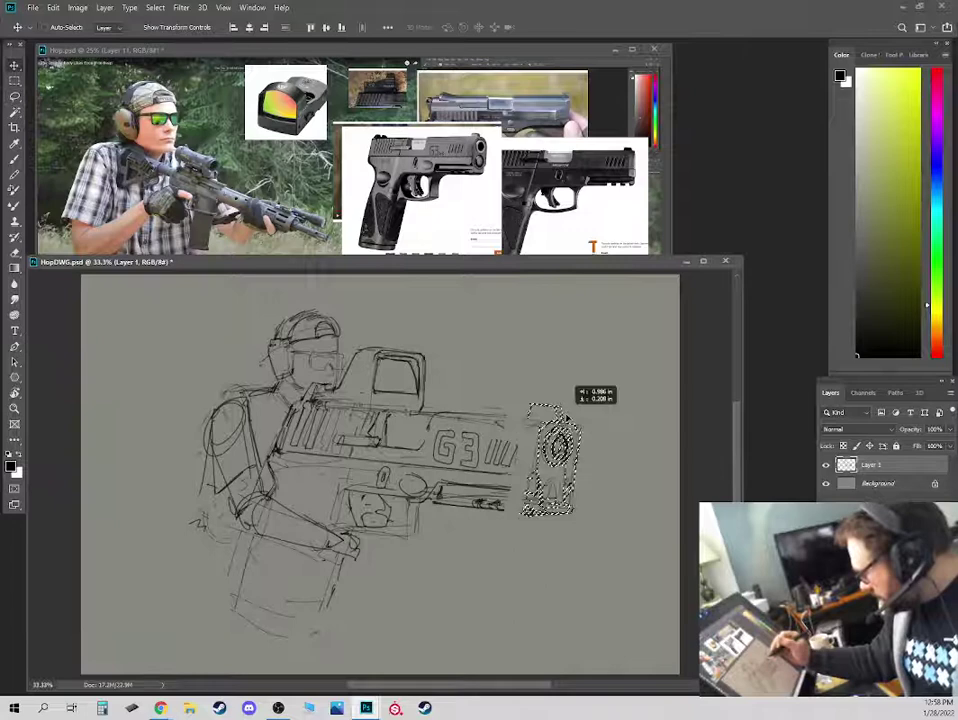
left_click_drag(564, 417, 571, 407)
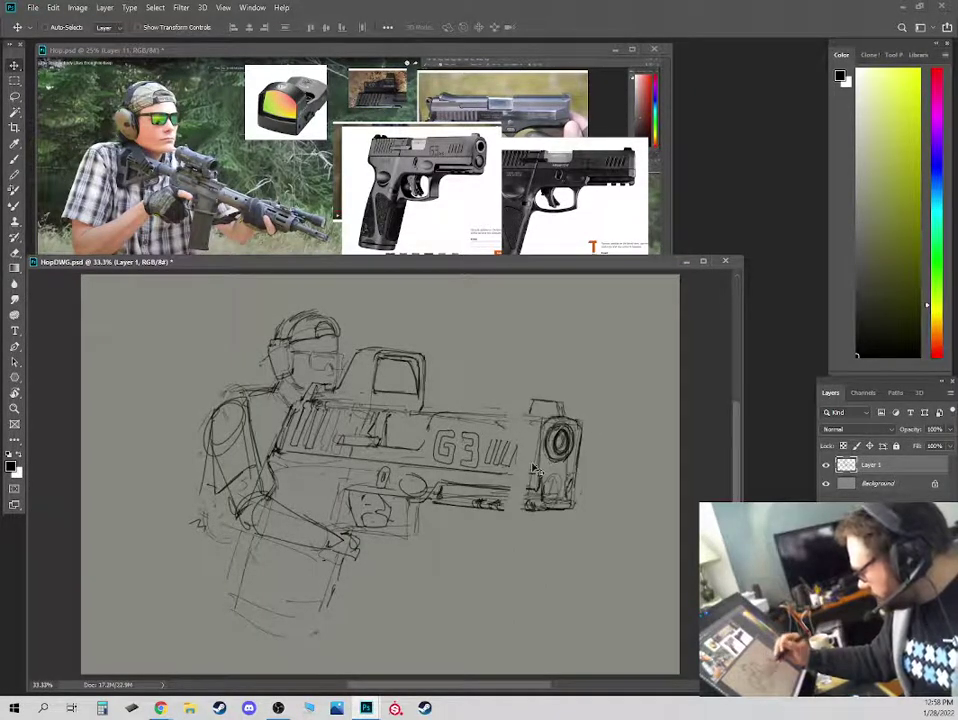
Draw connecting slide and dust cover lines across the gap behind the moved muzzle, and touch up the front sight.
key("b")
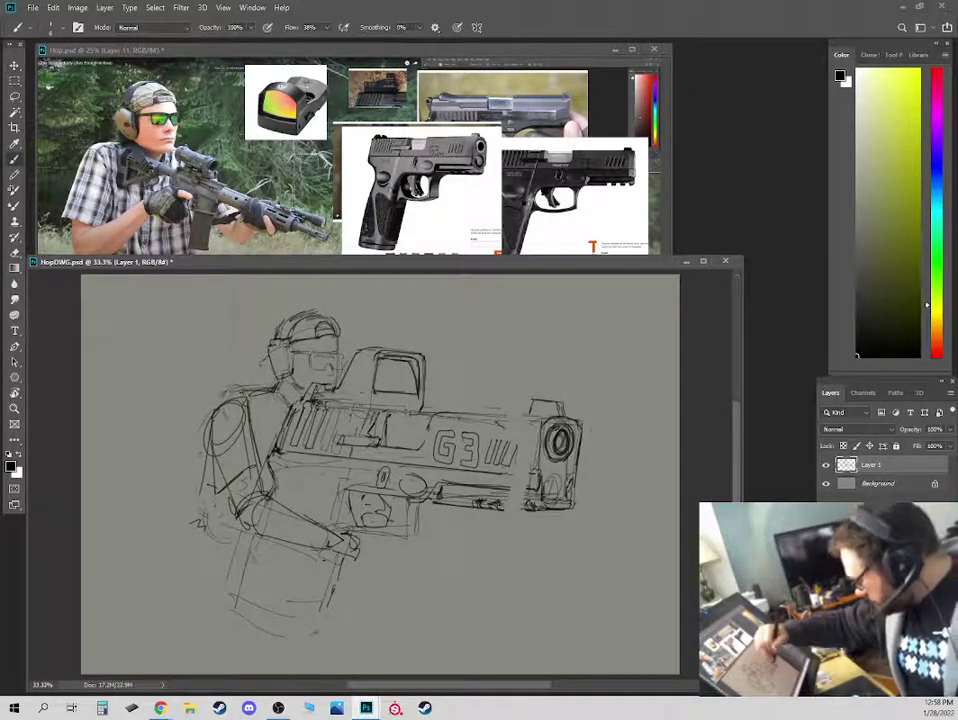
left_click_drag(362, 365, 400, 366)
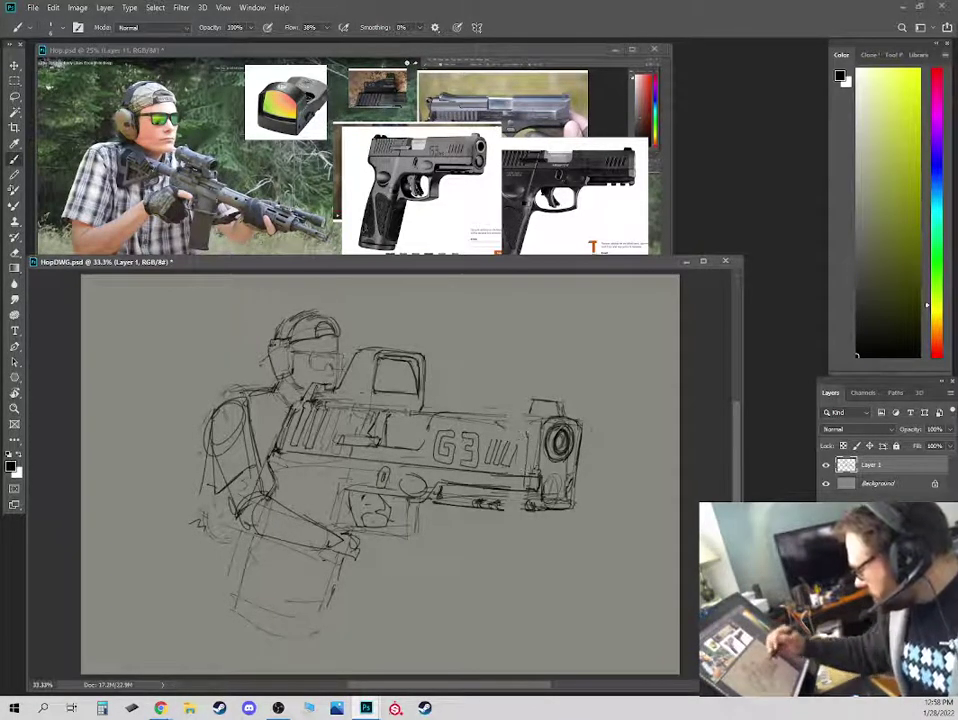
left_click_drag(498, 416, 532, 417)
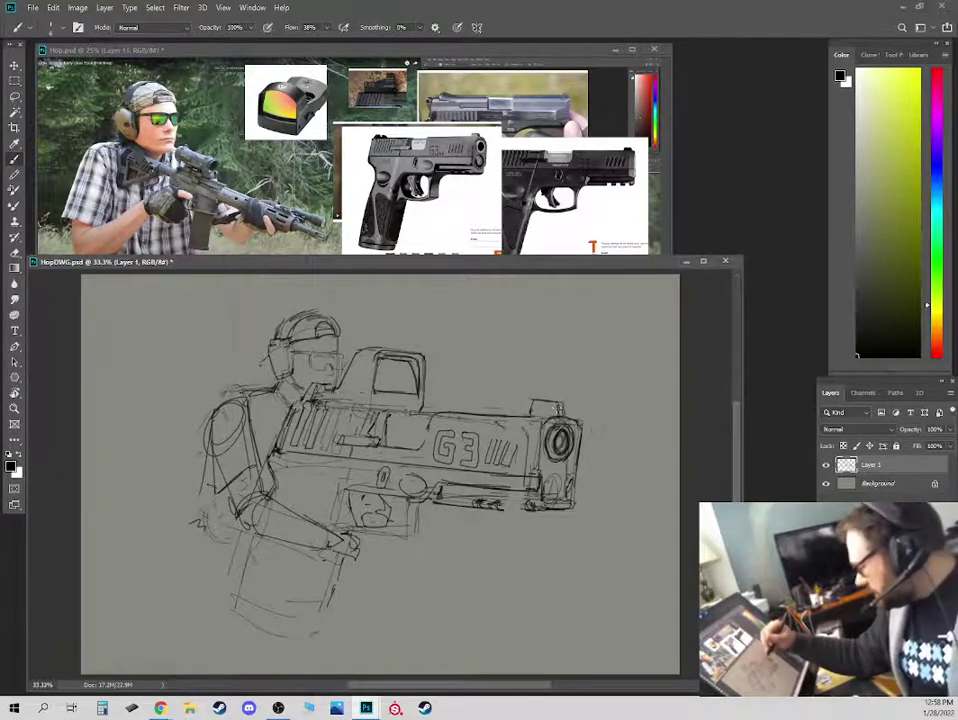
key("e")
key("b")
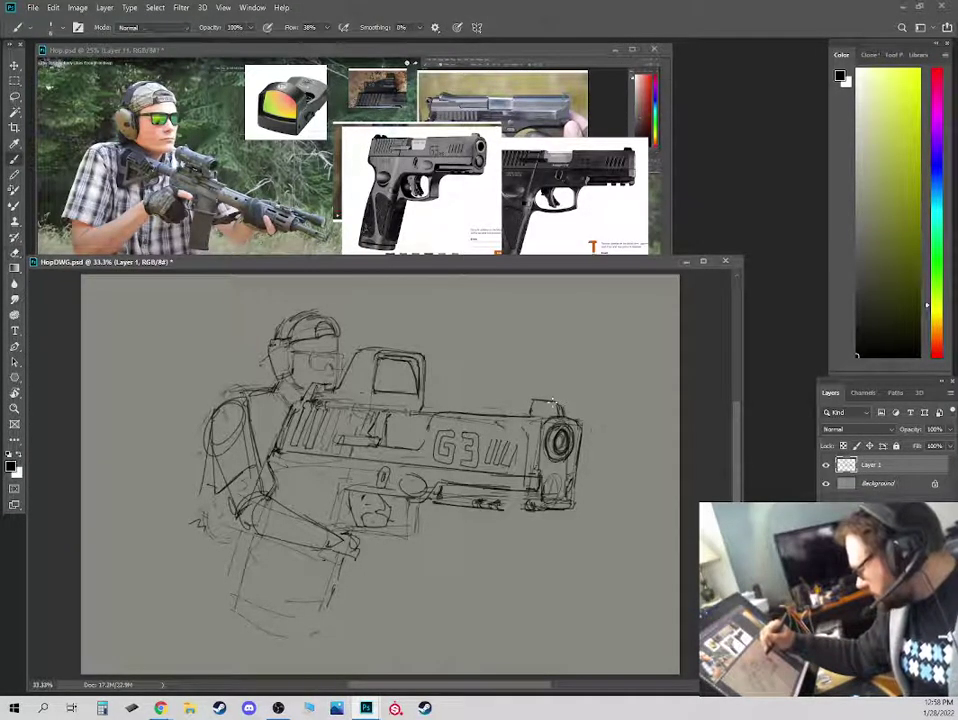
Erase the muzzle bore and redraw it as a narrower, dark-ringed ellipse within the front face.
key("e")
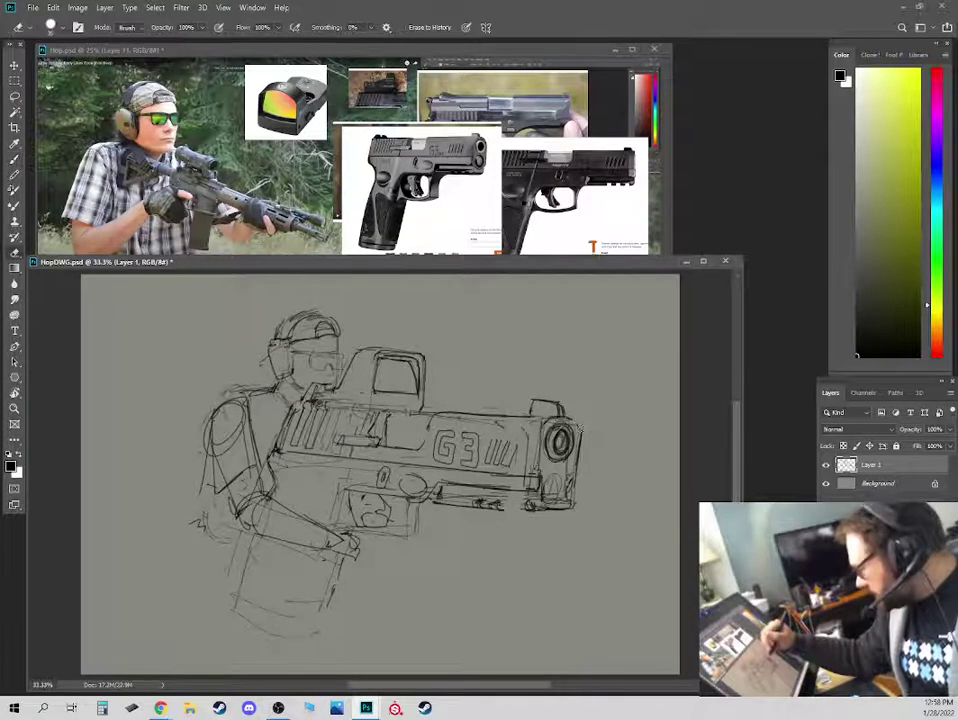
mouse_move(565, 432)
left_mouse_down()
mouse_move(567, 453)
mouse_move(556, 450)
mouse_move(576, 478)
left_mouse_up()
key("b")
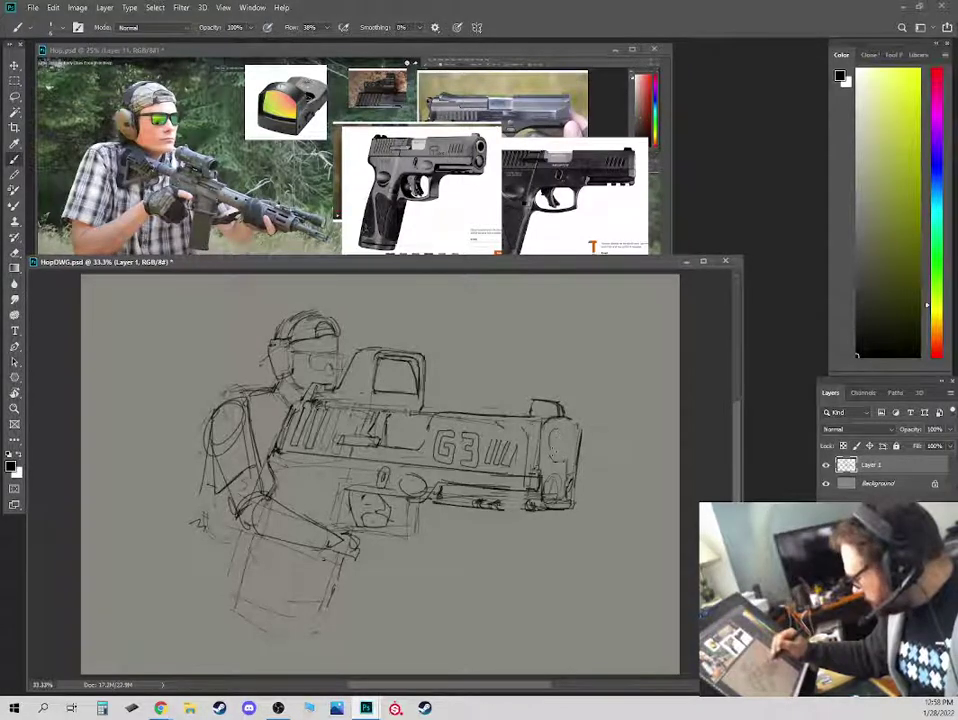
mouse_move(557, 430)
left_mouse_down()
mouse_move(566, 440)
mouse_move(558, 452)
mouse_move(550, 440)
mouse_move(560, 443)
mouse_move(556, 460)
mouse_move(564, 450)
left_mouse_up()
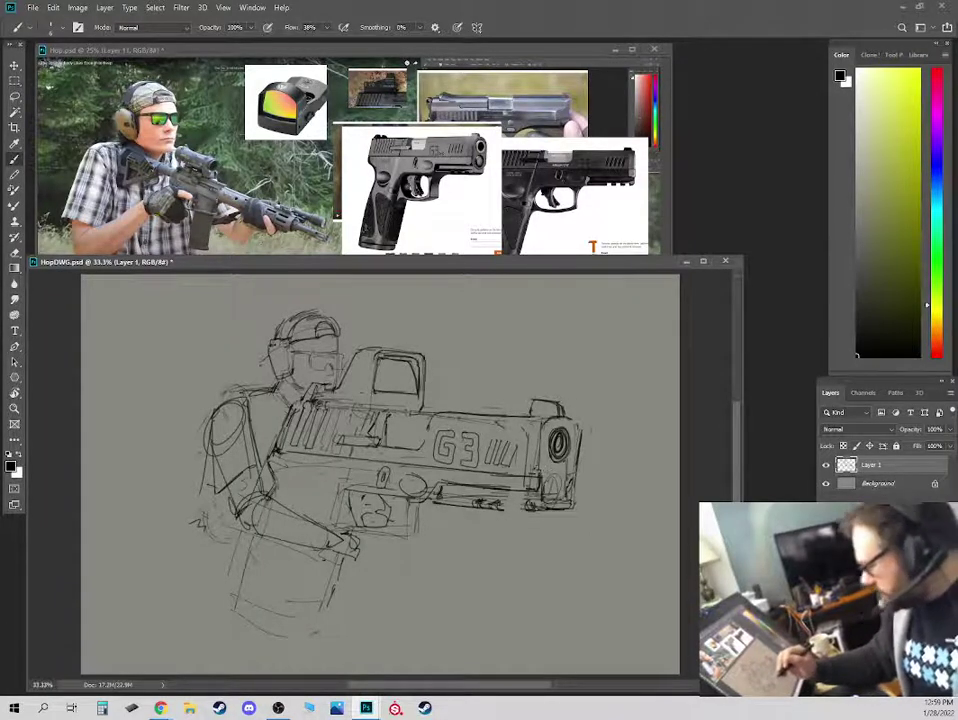
Detail the trigger and fingers inside the trigger guard, and draw the guard's slanted rear edge.
left_click_drag(581, 407, 584, 418)
left_click_drag(387, 521, 376, 512)
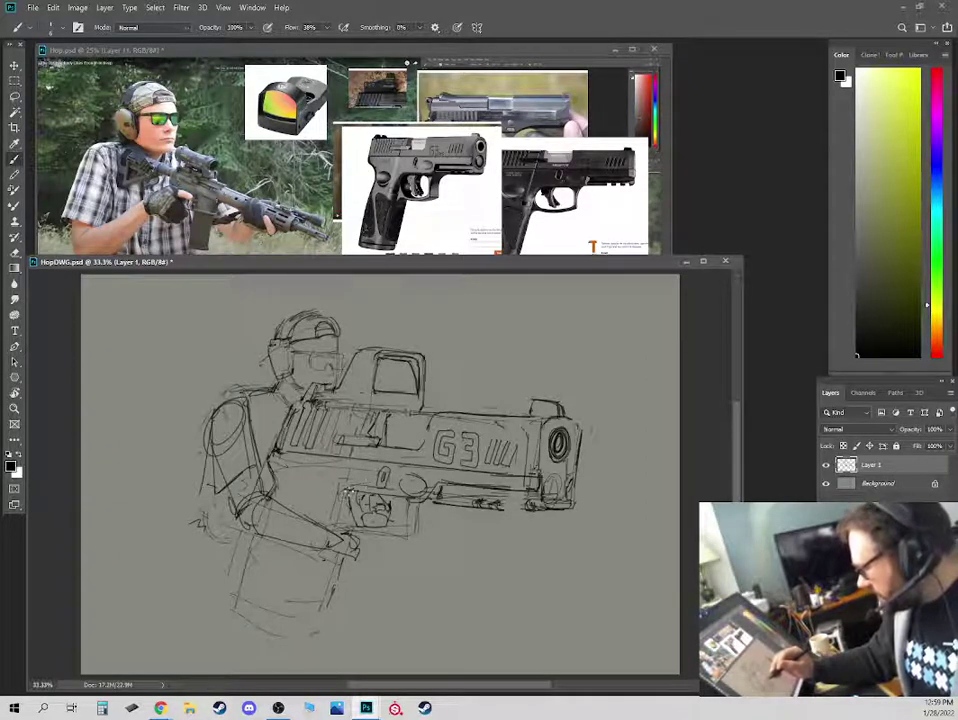
left_click_drag(343, 490, 326, 523)
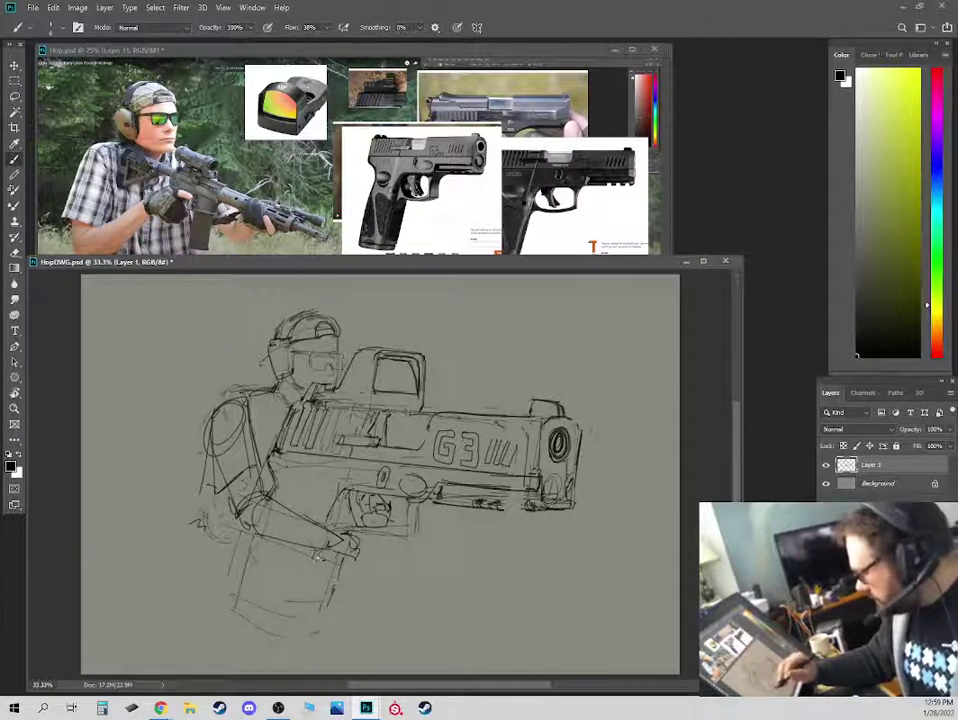
Draw the pistol grip's side and bottom edges below the hand, and roughen the trigger guard's front edge.
mouse_move(238, 416)
left_mouse_down()
mouse_move(218, 462)
mouse_move(226, 472)
mouse_move(175, 480)
mouse_move(187, 485)
left_mouse_up()
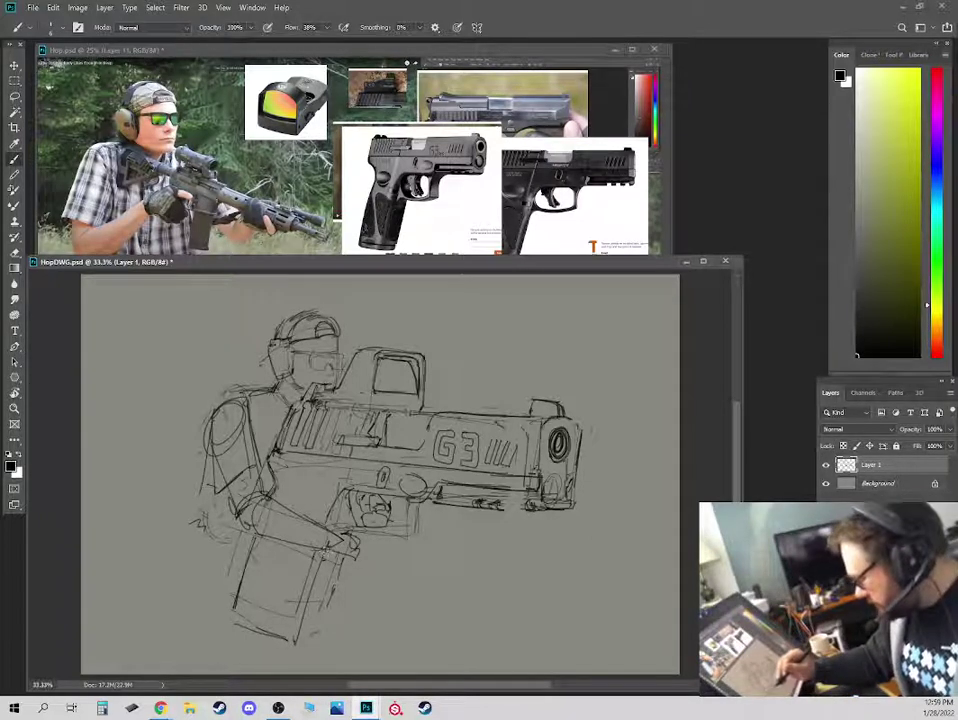
mouse_move(239, 414)
left_mouse_down()
mouse_move(263, 412)
mouse_move(261, 394)
left_mouse_up()
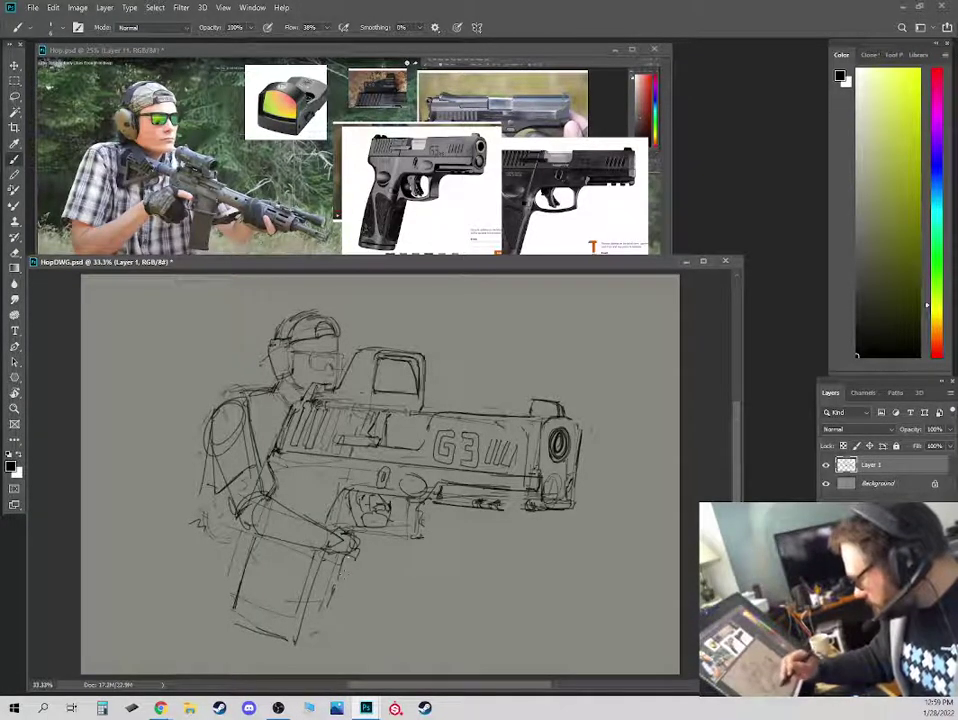
Sketch the figure's legs on both sides of the pistol grip, and draw the waist and the grip's lower edges.
left_click_drag(352, 560, 372, 631)
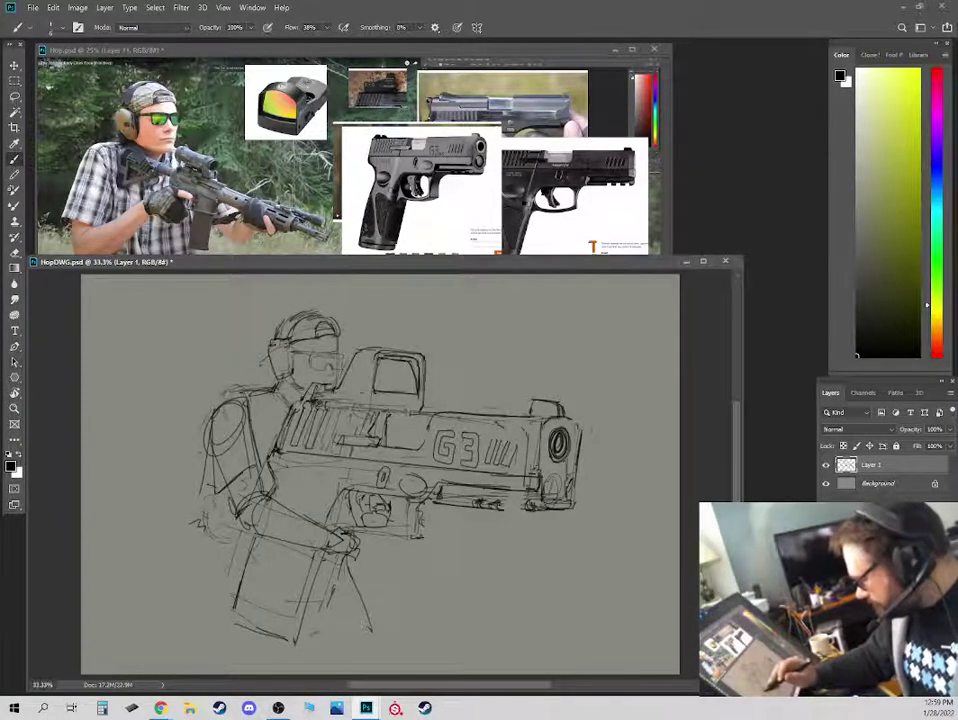
mouse_move(206, 500)
left_mouse_down()
mouse_move(216, 551)
mouse_move(188, 632)
left_mouse_up()
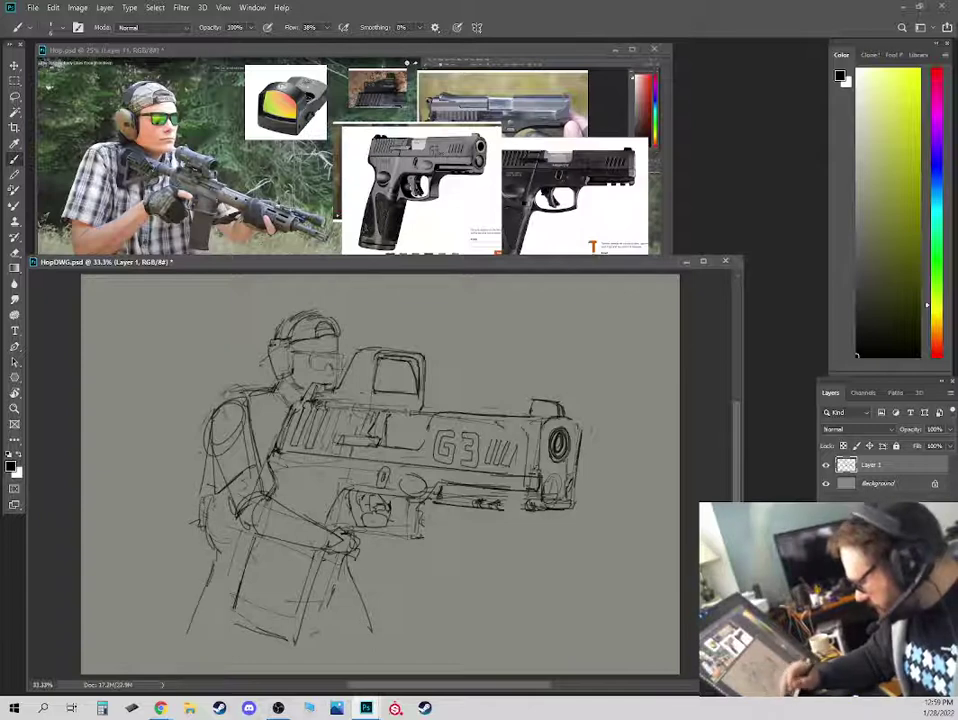
mouse_move(324, 626)
left_mouse_down()
mouse_move(337, 644)
mouse_move(345, 560)
left_mouse_up()
left_click_drag(250, 632, 227, 665)
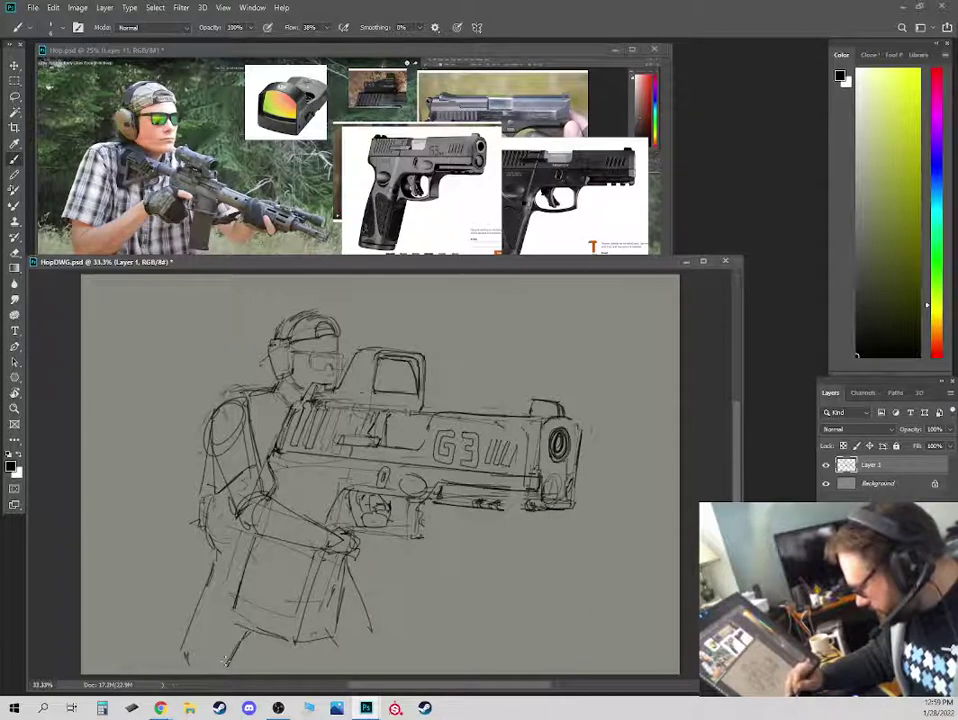
mouse_move(238, 603)
left_mouse_down()
mouse_move(231, 624)
mouse_move(244, 631)
left_mouse_up()
mouse_move(212, 546)
left_mouse_down()
mouse_move(244, 549)
mouse_move(240, 565)
left_mouse_up()
left_click_drag(188, 643, 179, 671)
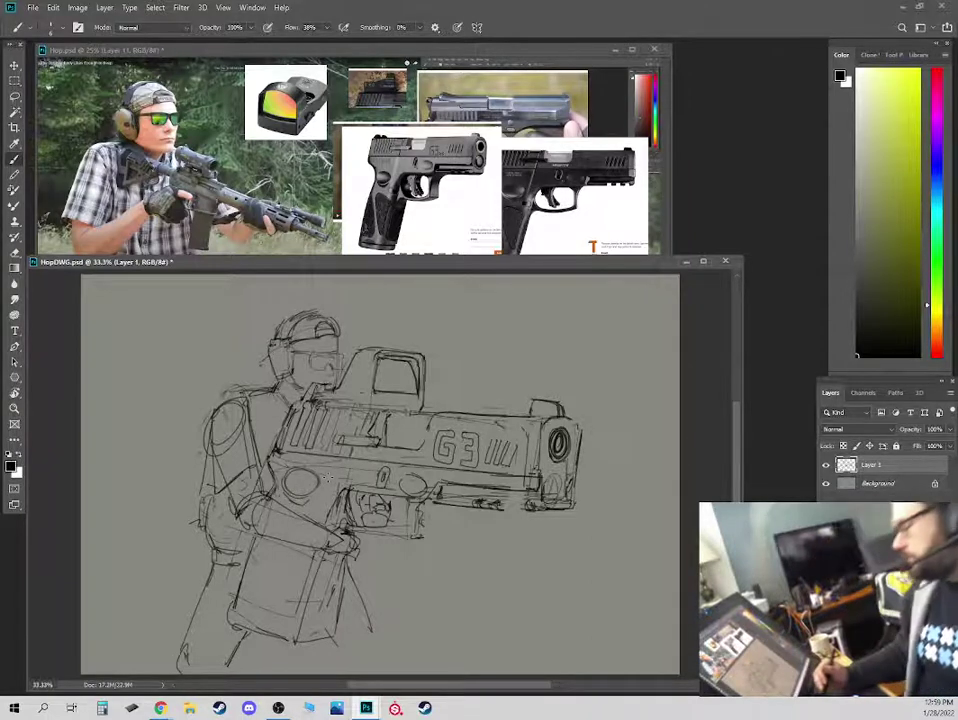
Add a curved reflection inside the red-dot sight's window, and redraw the muzzle face's outer edge closer to the bore.
mouse_move(291, 317)
left_mouse_down()
mouse_move(319, 312)
mouse_move(324, 321)
left_mouse_up()
left_click_drag(294, 319, 328, 313)
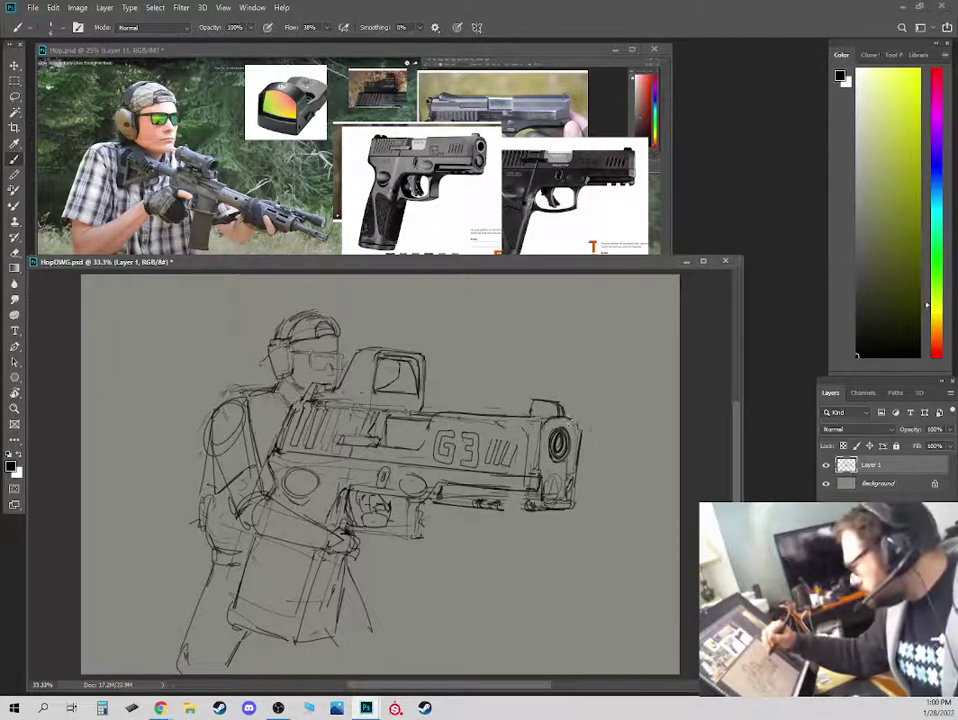
key("e")
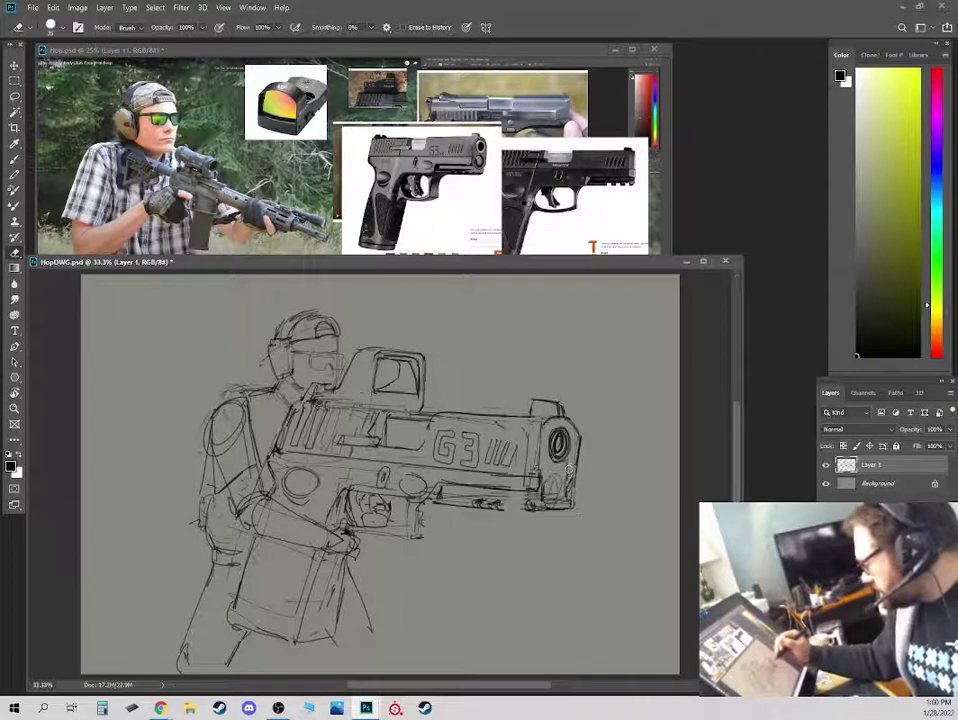
key("b")
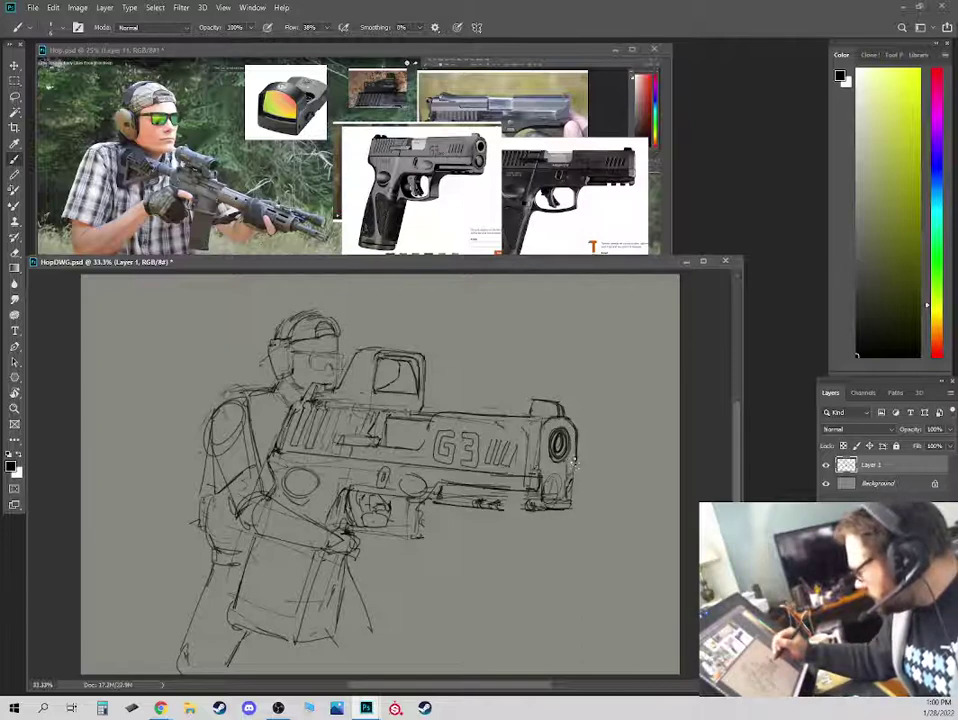
key("e")
key("b")
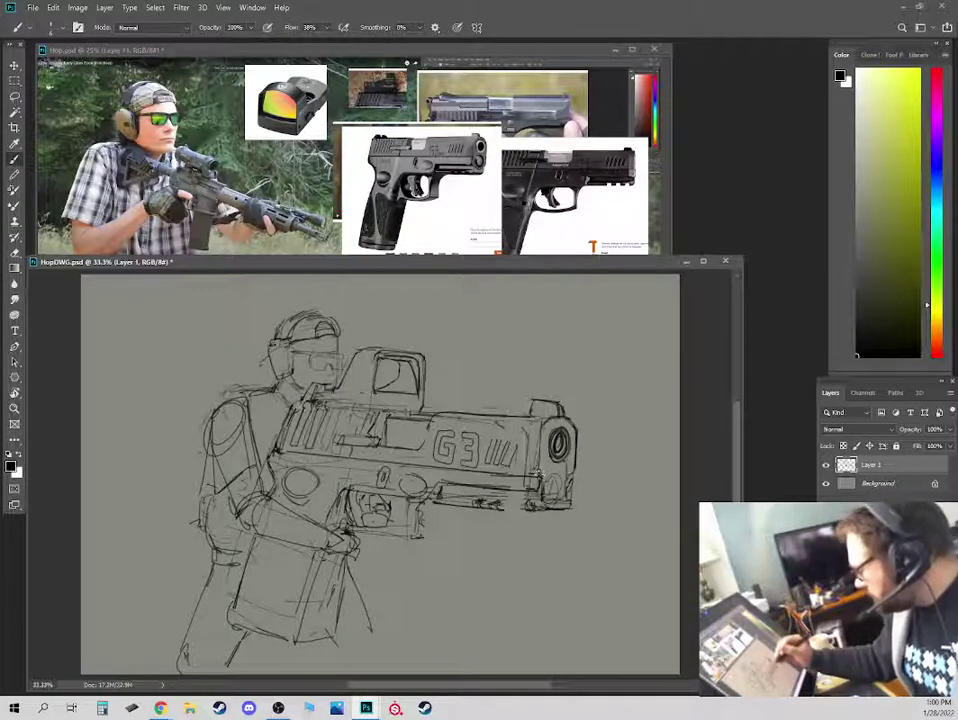
Clear the marks below the bore, draw a small recoil rod ellipse there, and redraw the muzzle's bottom edge.
key("e")
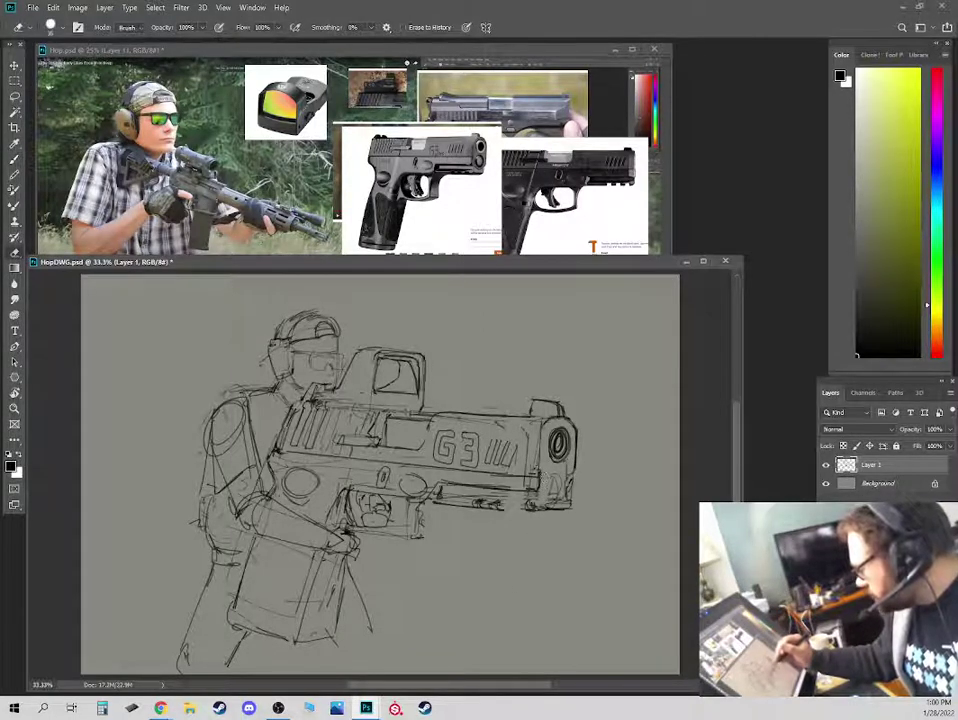
key("b")
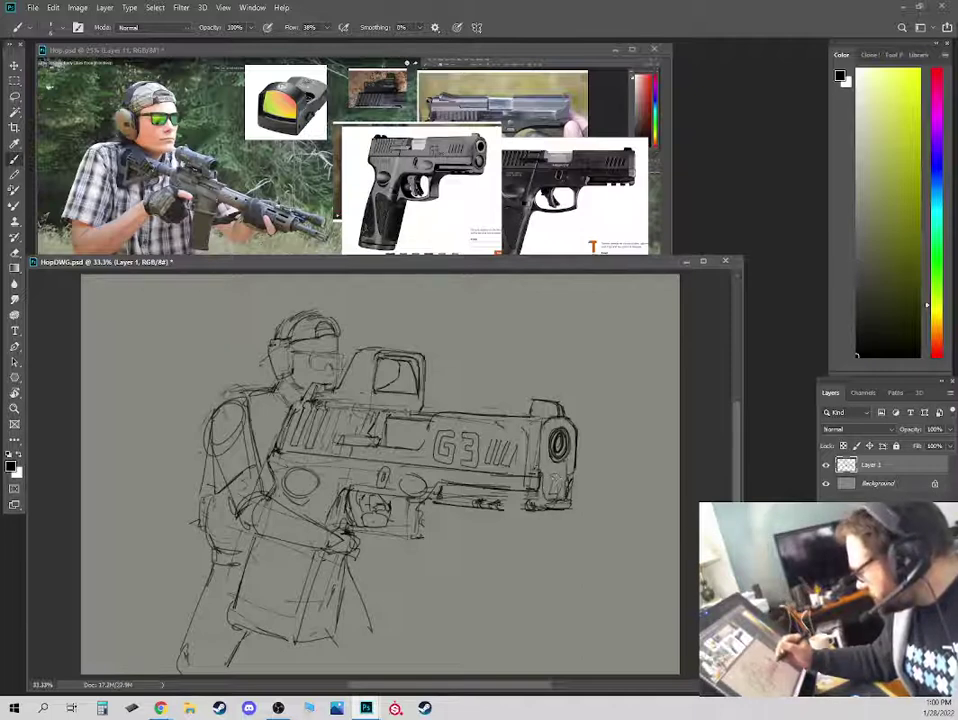
mouse_move(556, 474)
left_mouse_down()
mouse_move(554, 494)
mouse_move(563, 480)
mouse_move(567, 508)
left_mouse_up()
key("e")
key("b")
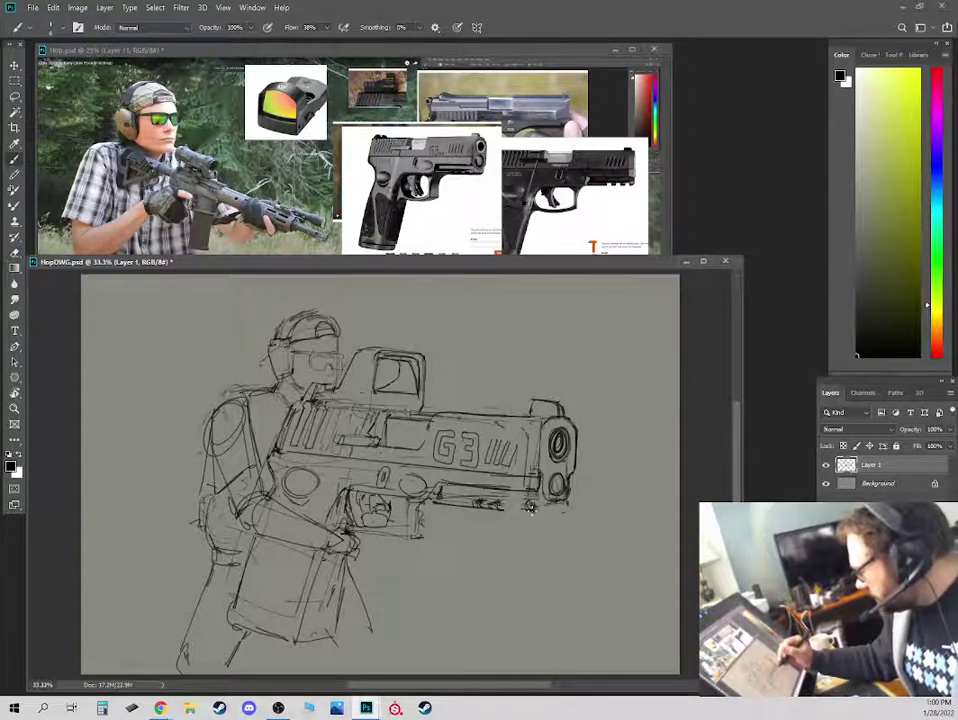
left_click_drag(530, 508, 568, 510)
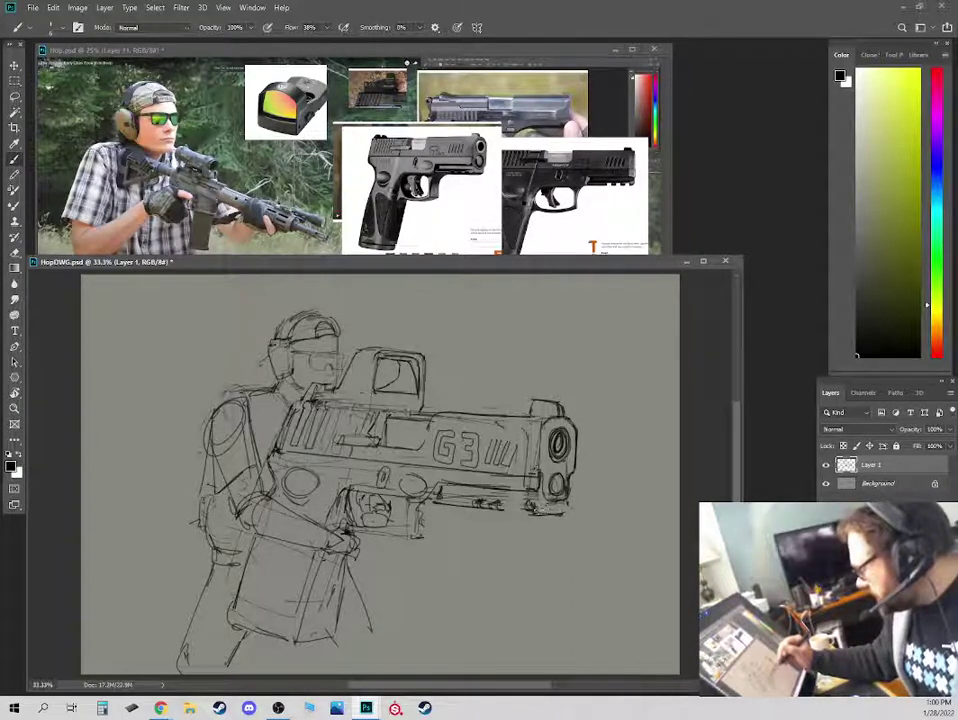
left_click_drag(528, 476, 538, 496)
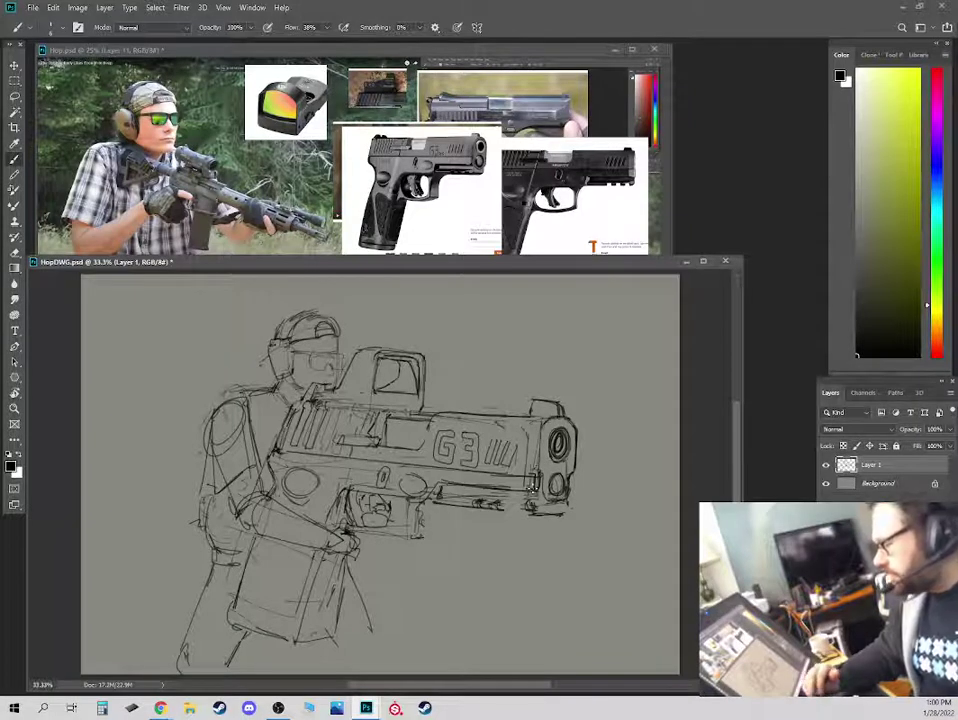
Clean up the slide's vertical front edge beside the muzzle face and darken the front sight's outline.
key("e")
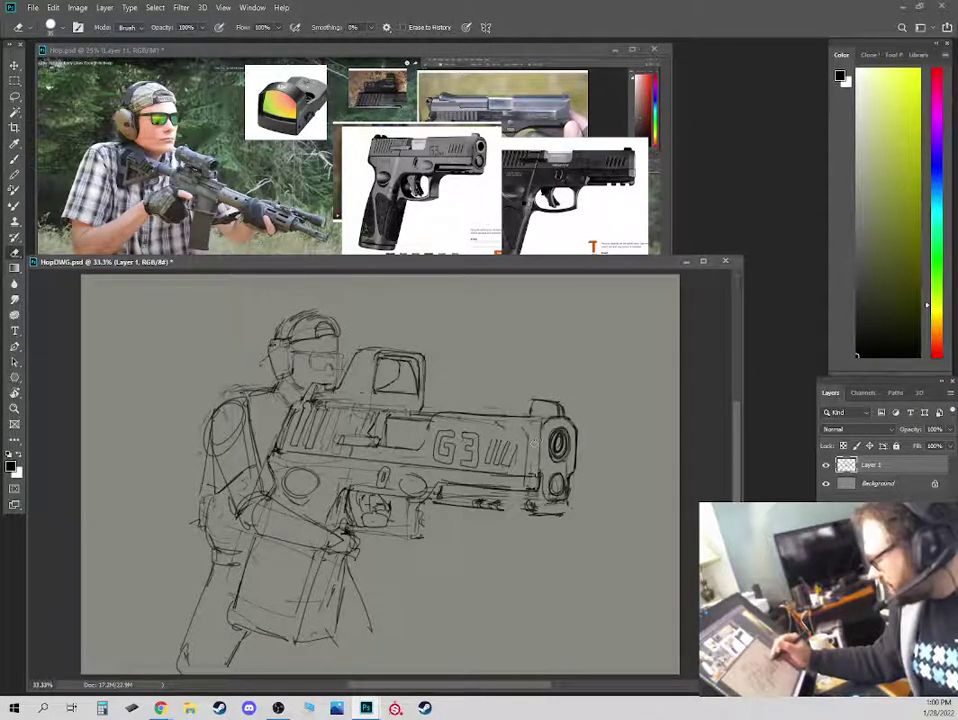
key("b")
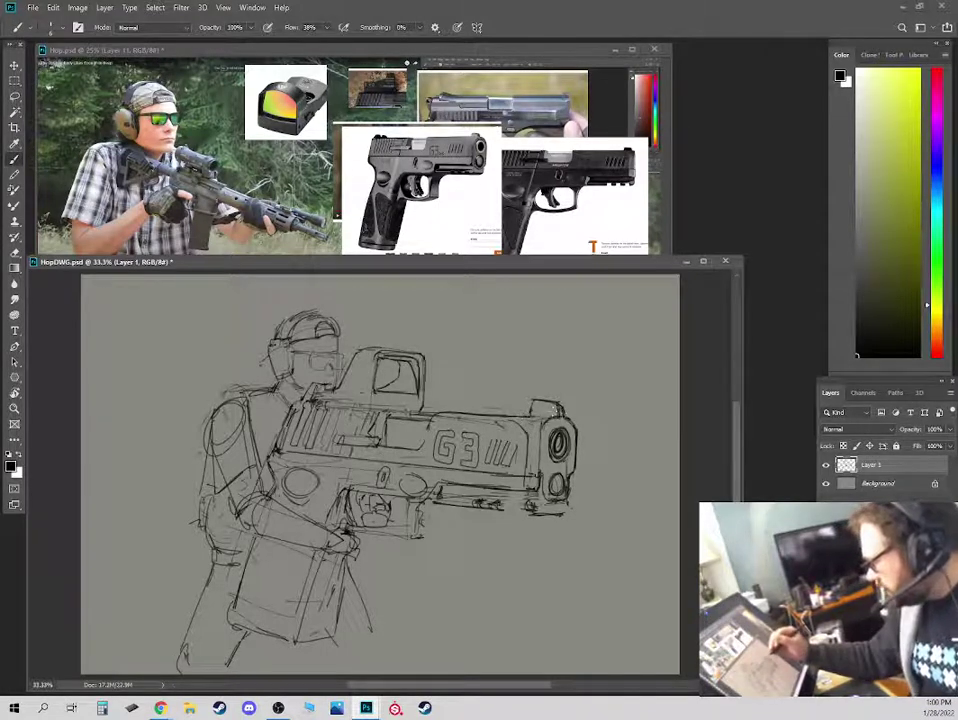
left_click_drag(562, 408, 565, 416)
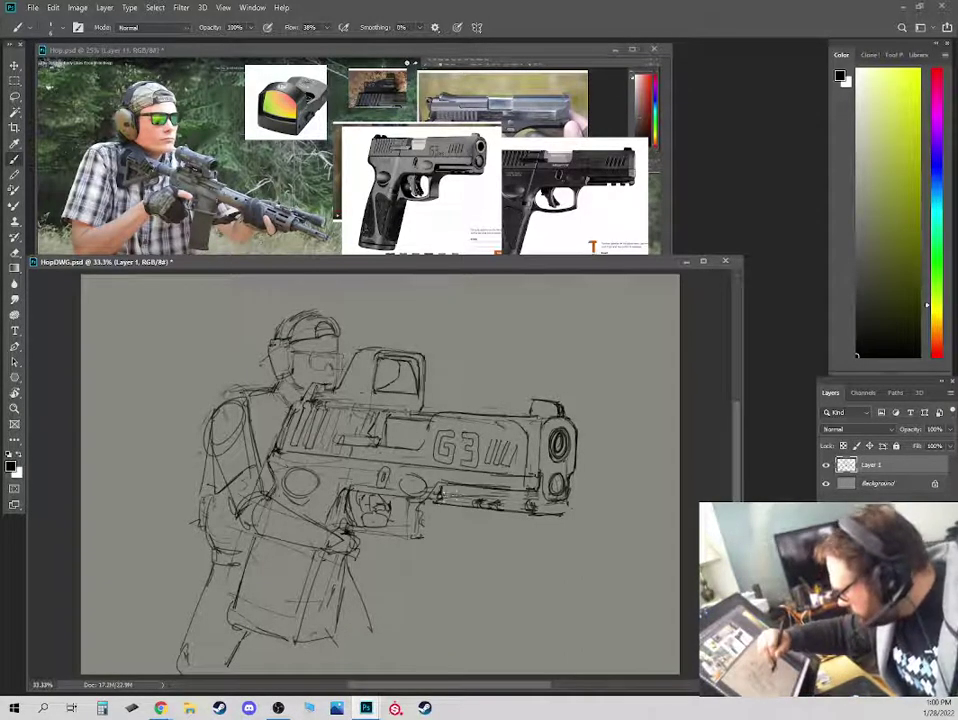
Redraw the dust cover's long edges between trigger guard and muzzle, and shade the strip beneath the slide.
left_click_drag(449, 494, 540, 501)
key("e")
key("b")
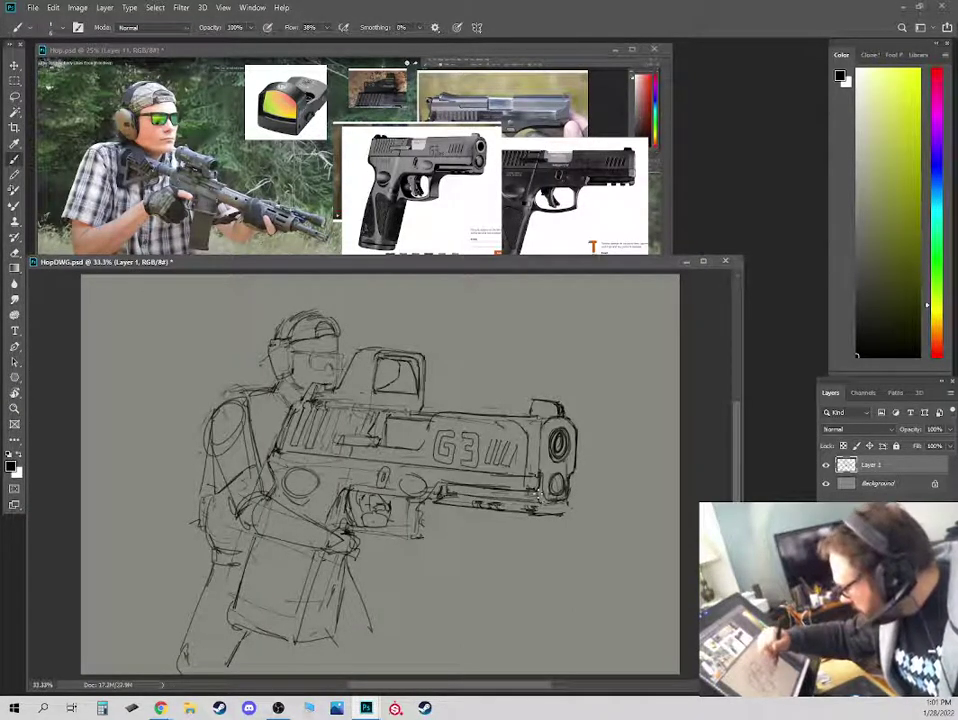
left_click_drag(452, 487, 537, 491)
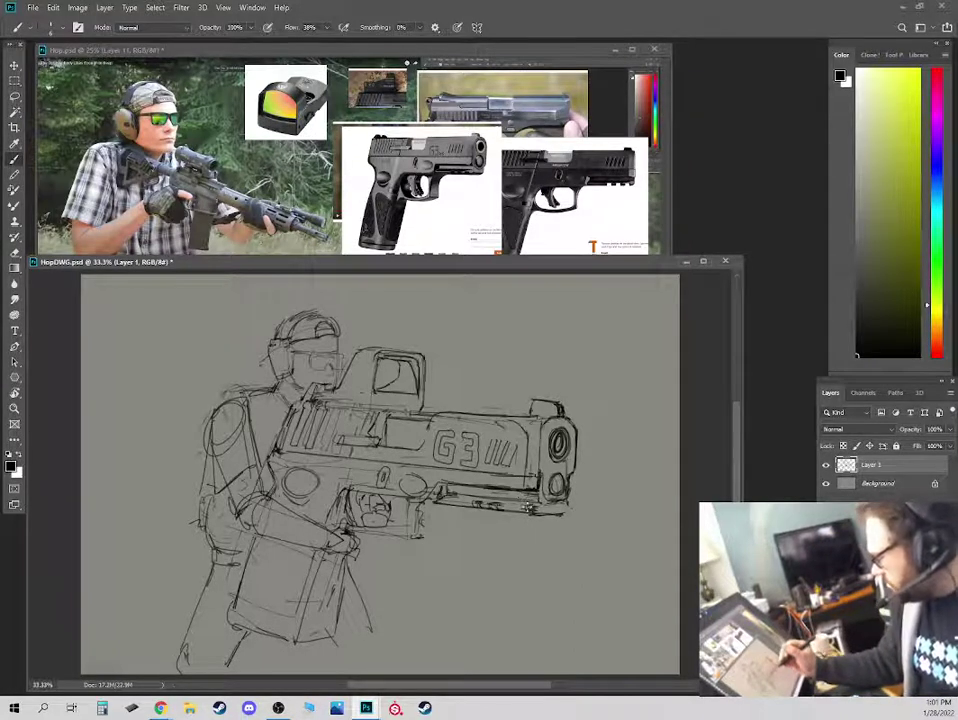
left_click_drag(529, 504, 470, 500)
left_click_drag(358, 373, 325, 378)
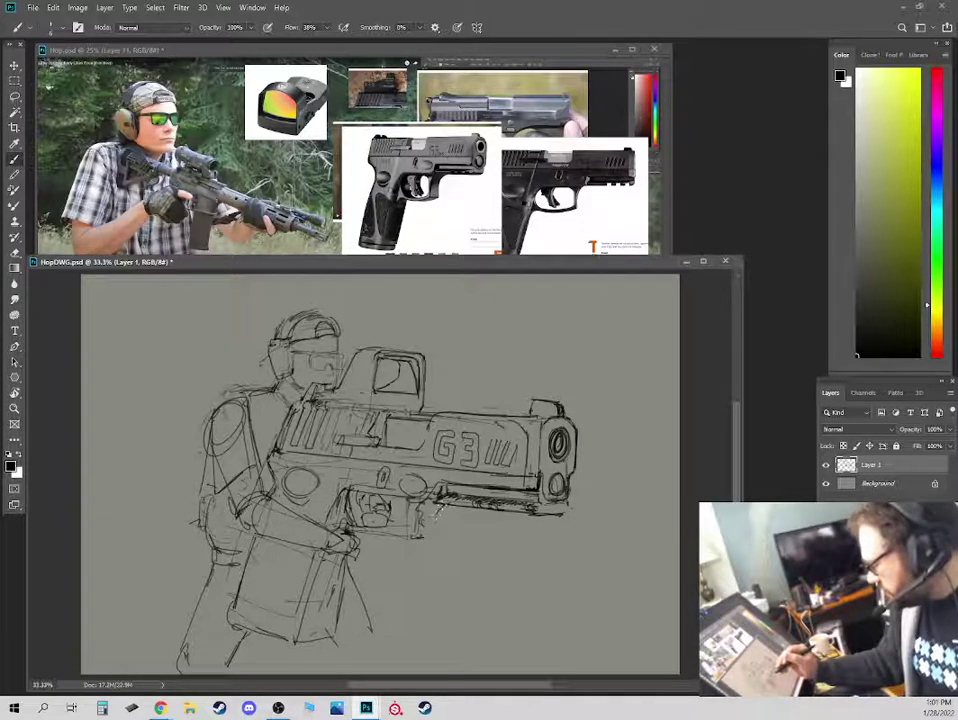
Redraw the trigger guard with a thicker front post and a darker inner and bottom contour.
mouse_move(438, 505)
left_mouse_down()
mouse_move(432, 537)
mouse_move(414, 542)
mouse_move(432, 542)
mouse_move(416, 541)
mouse_move(415, 500)
mouse_move(411, 512)
left_mouse_up()
left_click_drag(309, 374, 300, 404)
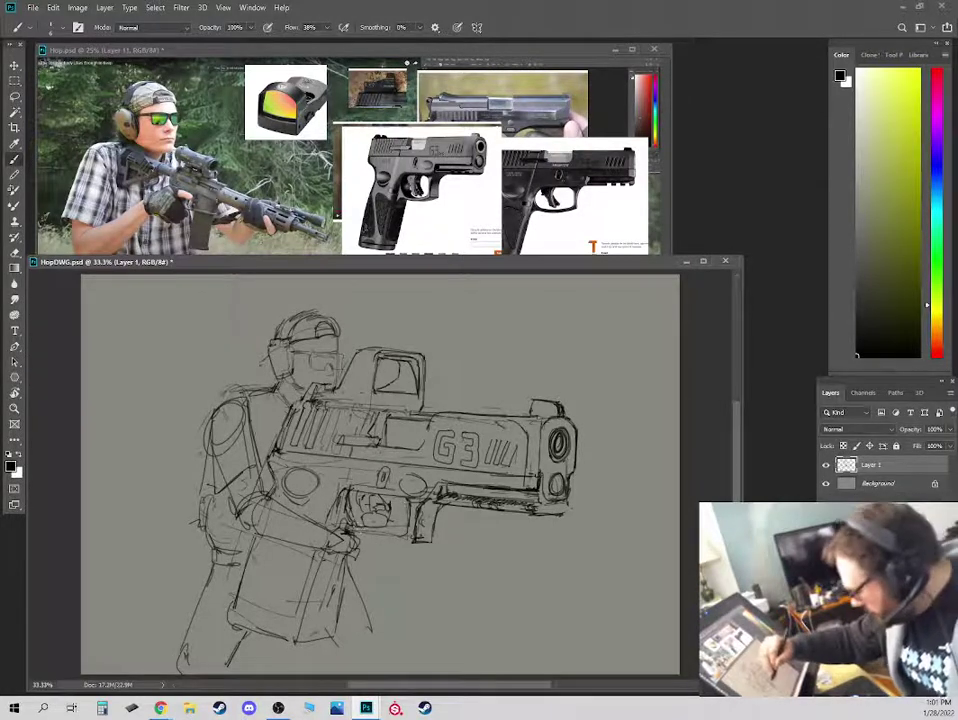
mouse_move(349, 500)
left_mouse_down()
mouse_move(359, 528)
mouse_move(406, 536)
left_mouse_up()
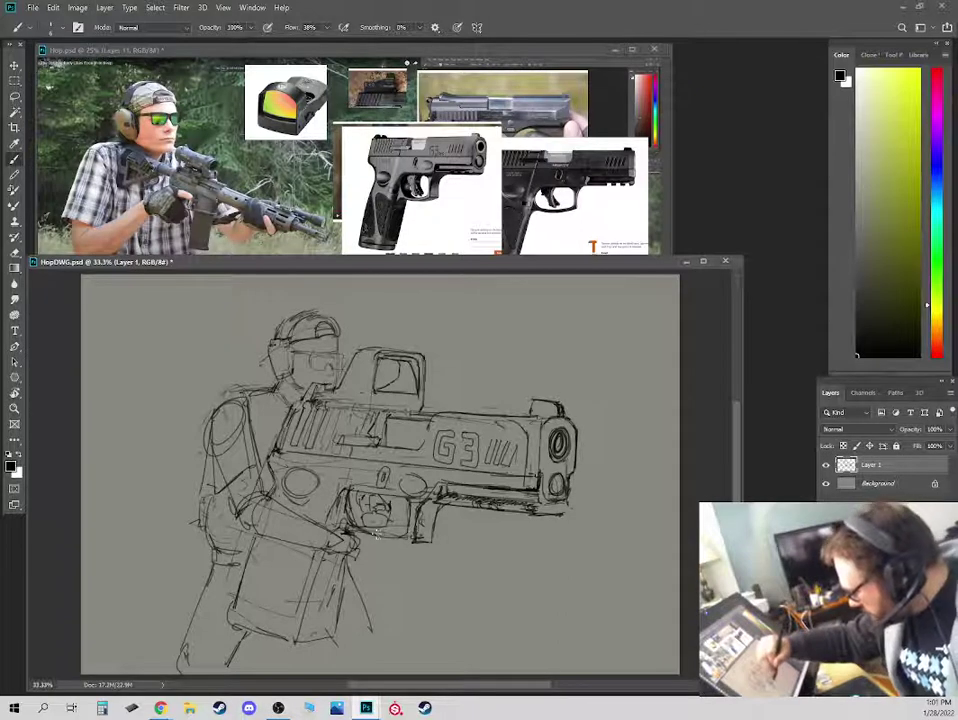
mouse_move(350, 519)
left_mouse_down()
mouse_move(366, 527)
mouse_move(343, 534)
mouse_move(364, 536)
left_mouse_up()
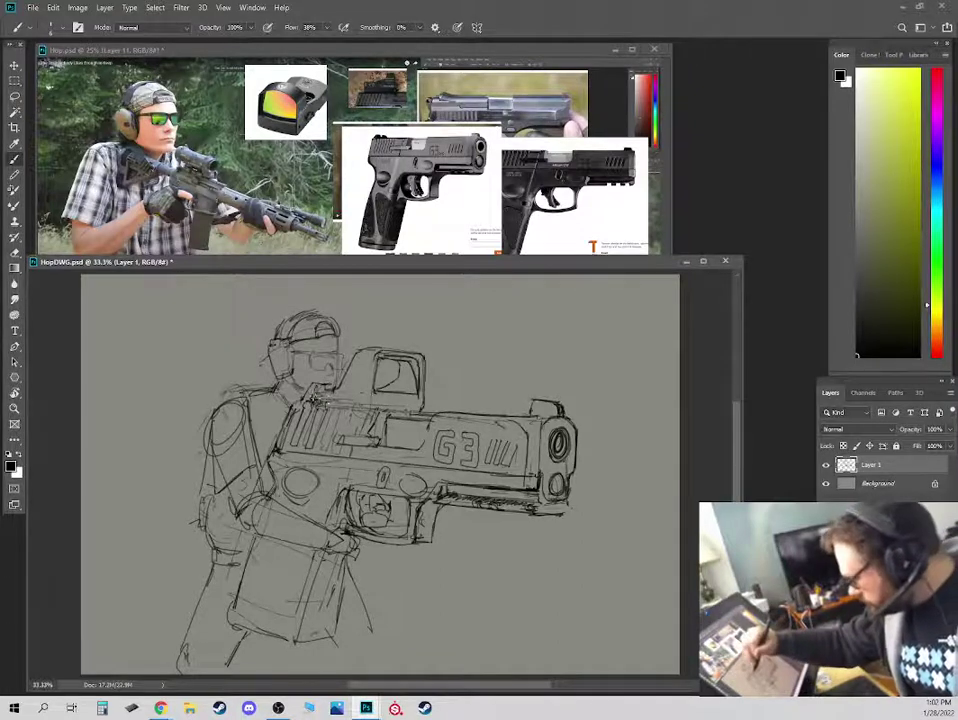
Darken the slide's rear top edge and the red-dot sight's near edge, and clean up the face's front contour.
left_click_drag(318, 403, 376, 409)
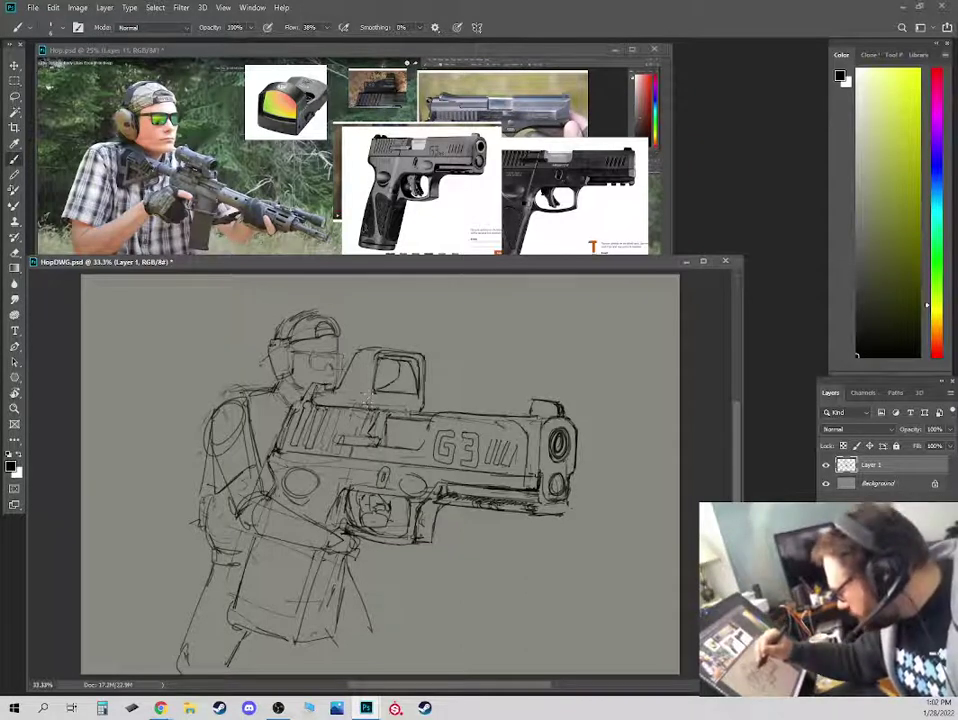
left_click_drag(376, 355, 370, 406)
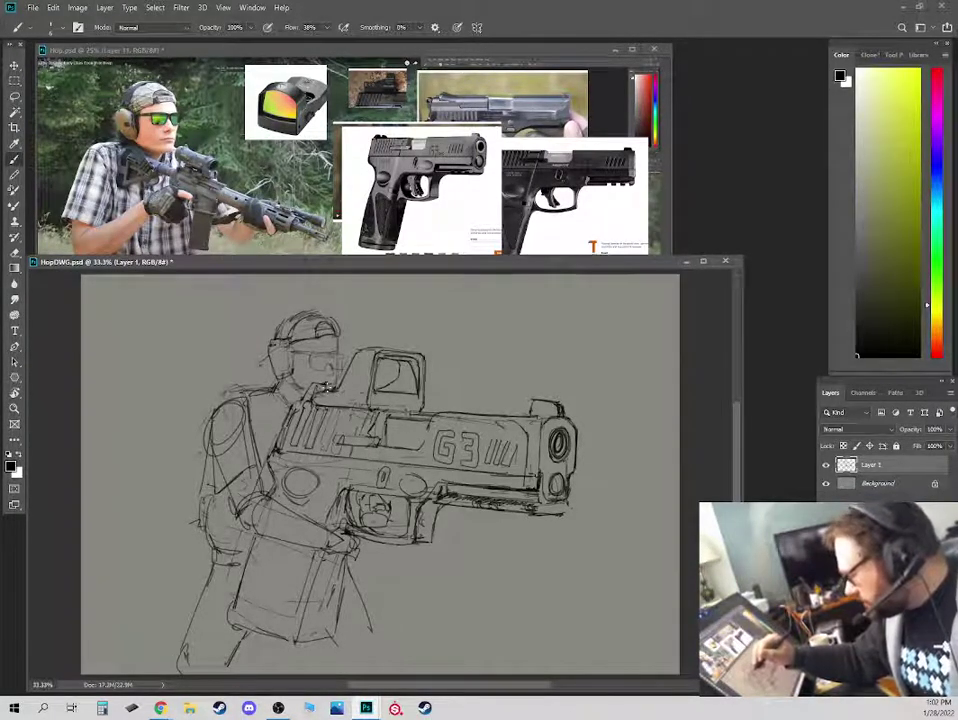
key("e")
left_click_drag(346, 355, 337, 381)
key("b")
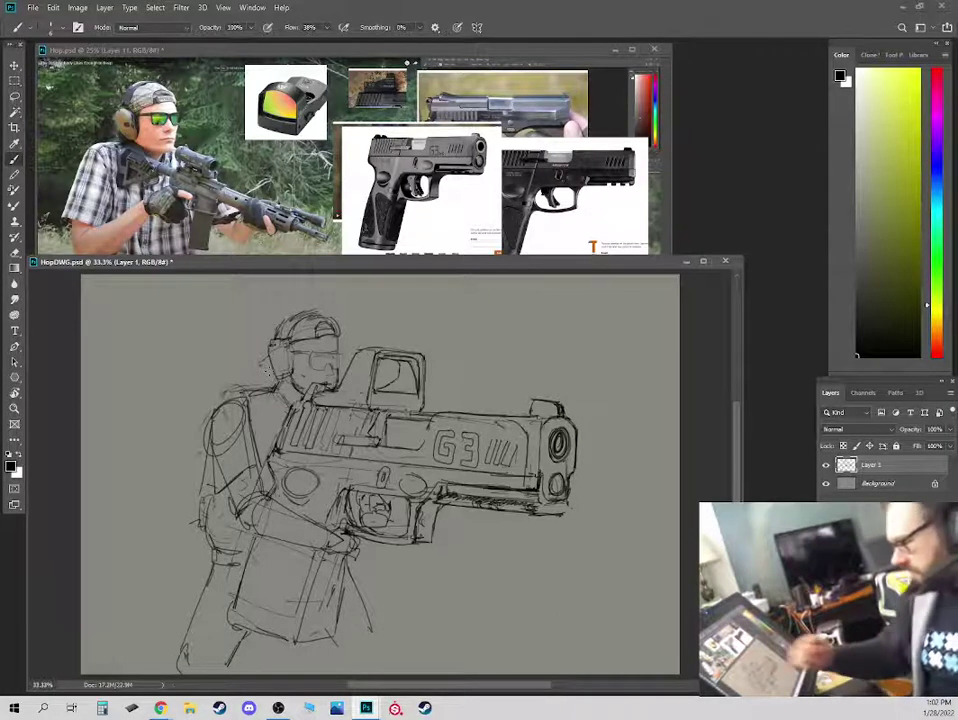
Erase the shoulder and upper arm construction lines, and redraw the sleeve's outer contour with folds at the shoulder.
key("e")
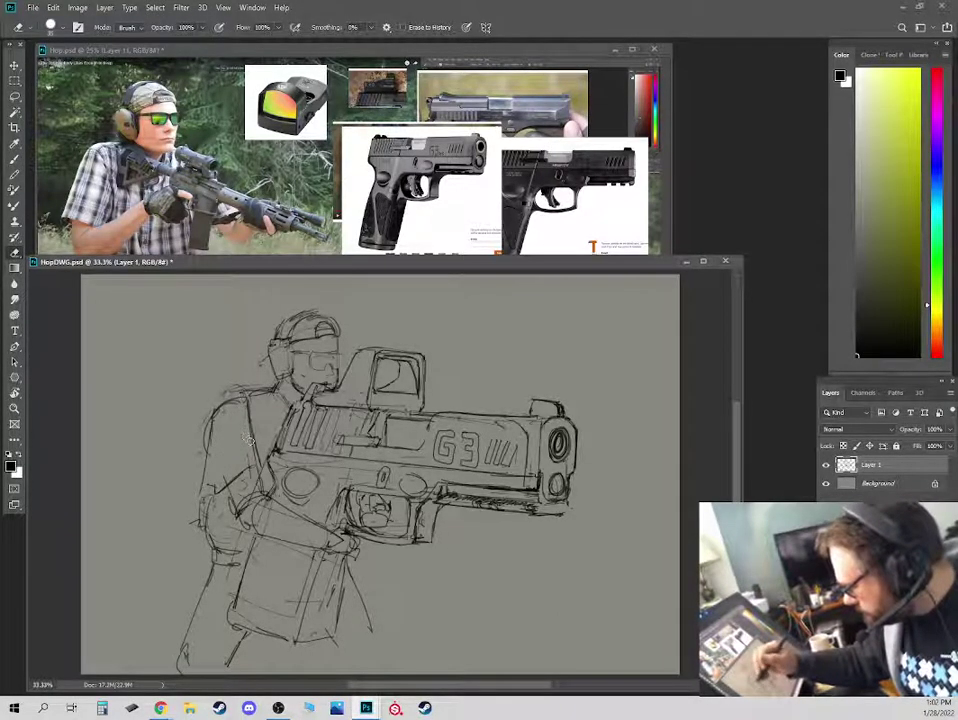
key("b")
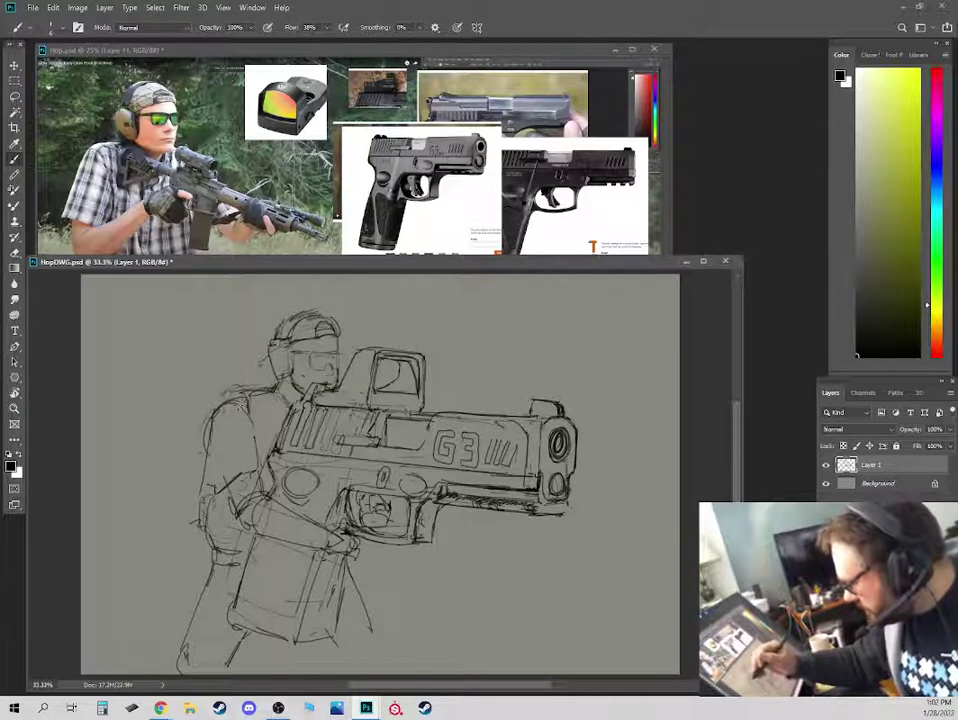
key("e")
key("b")
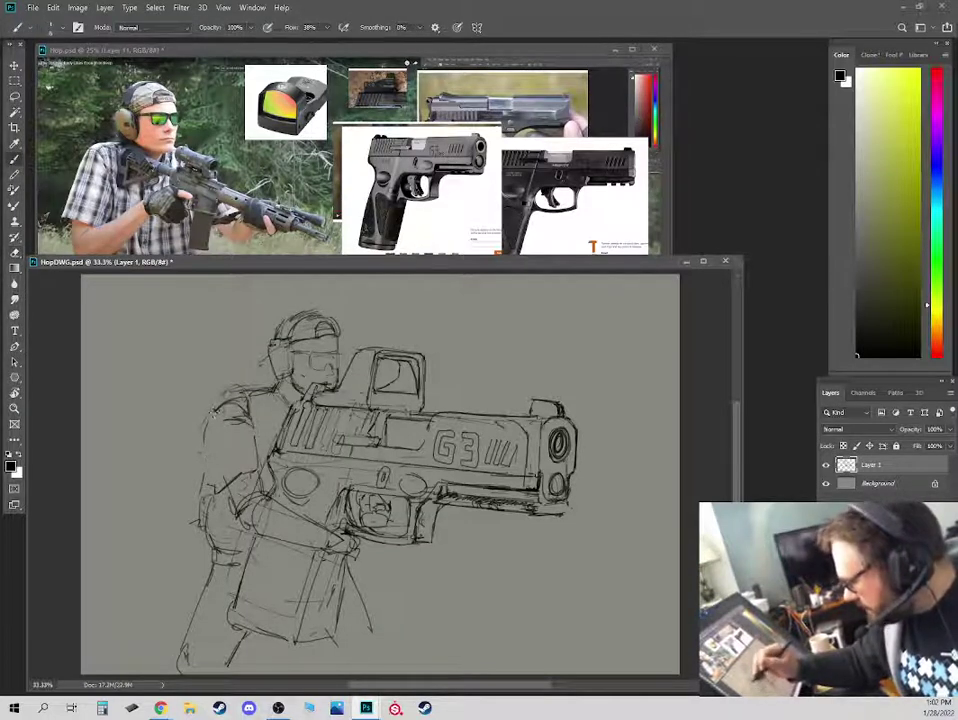
mouse_move(212, 413)
left_mouse_down()
mouse_move(206, 492)
mouse_move(229, 490)
mouse_move(217, 414)
mouse_move(206, 464)
left_mouse_up()
key("e")
key("b")
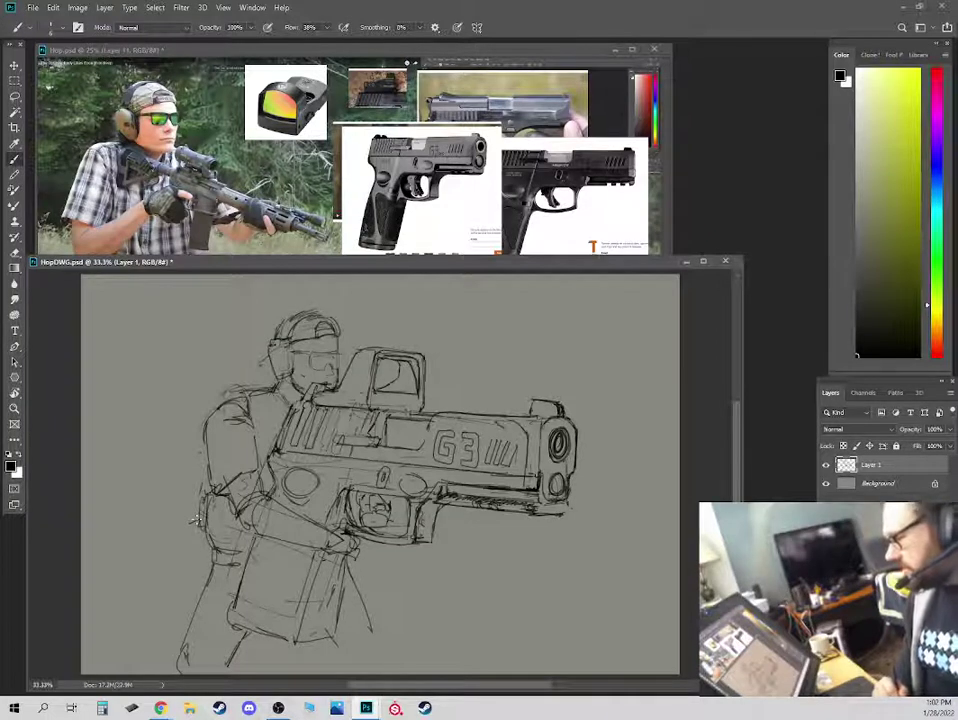
Draw clothing folds on the chest beside the upper arm, and refine the grip's front edge and the leg next to it.
mouse_move(258, 416)
left_mouse_down()
mouse_move(262, 452)
mouse_move(259, 444)
mouse_move(245, 478)
left_mouse_up()
key("e")
key("b")
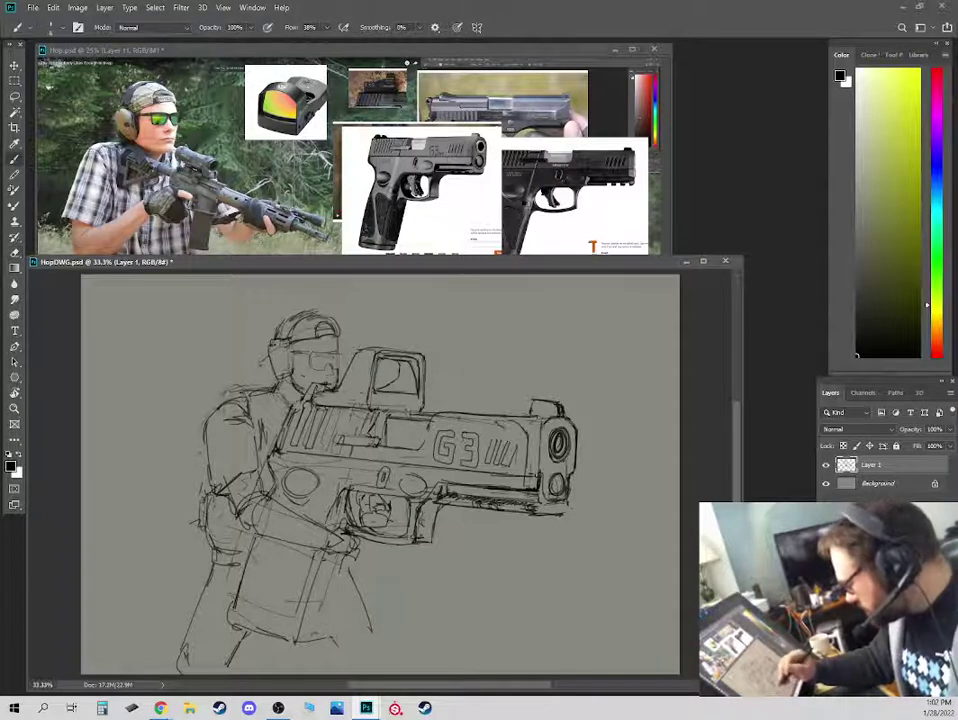
left_click_drag(262, 412, 248, 478)
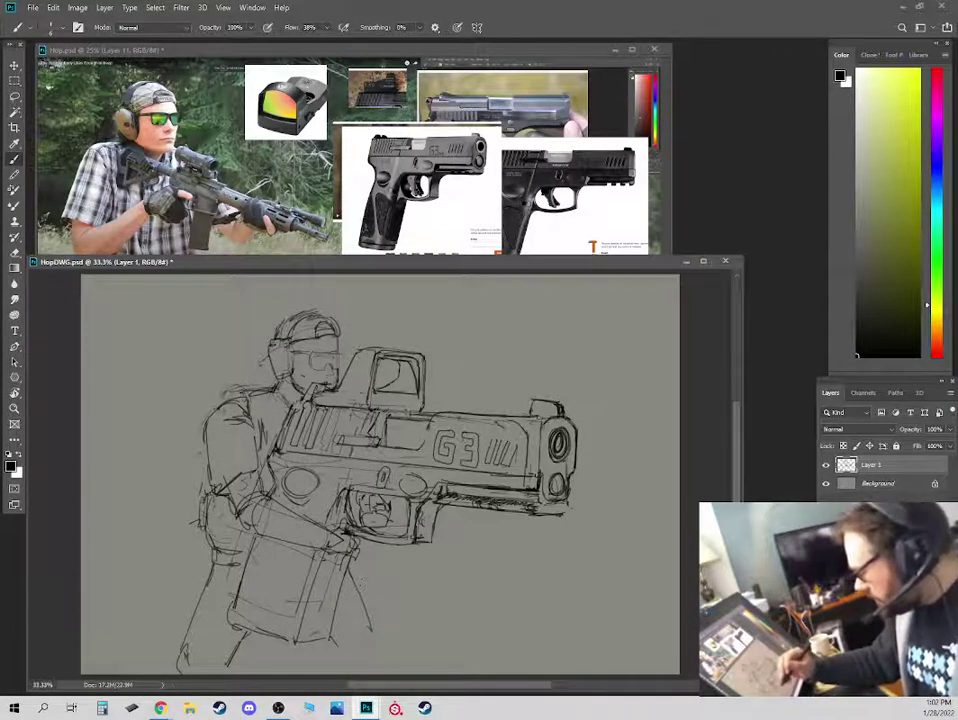
key("e")
key("b")
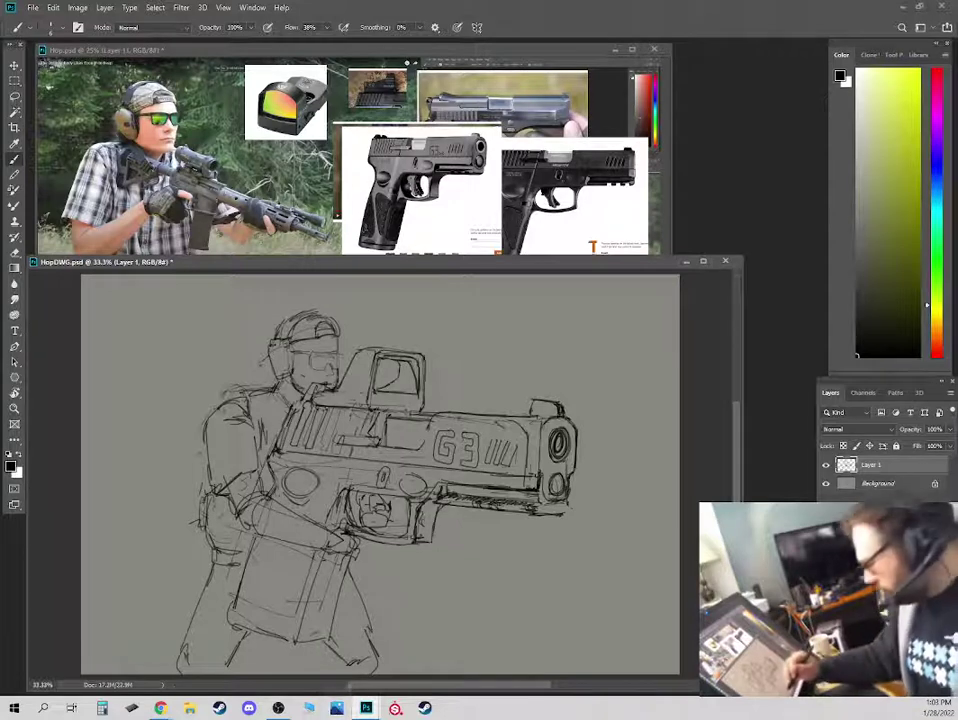
Erase the slanted front serrations beside the G3 lettering and redraw them as closer, darker strokes.
key("e")
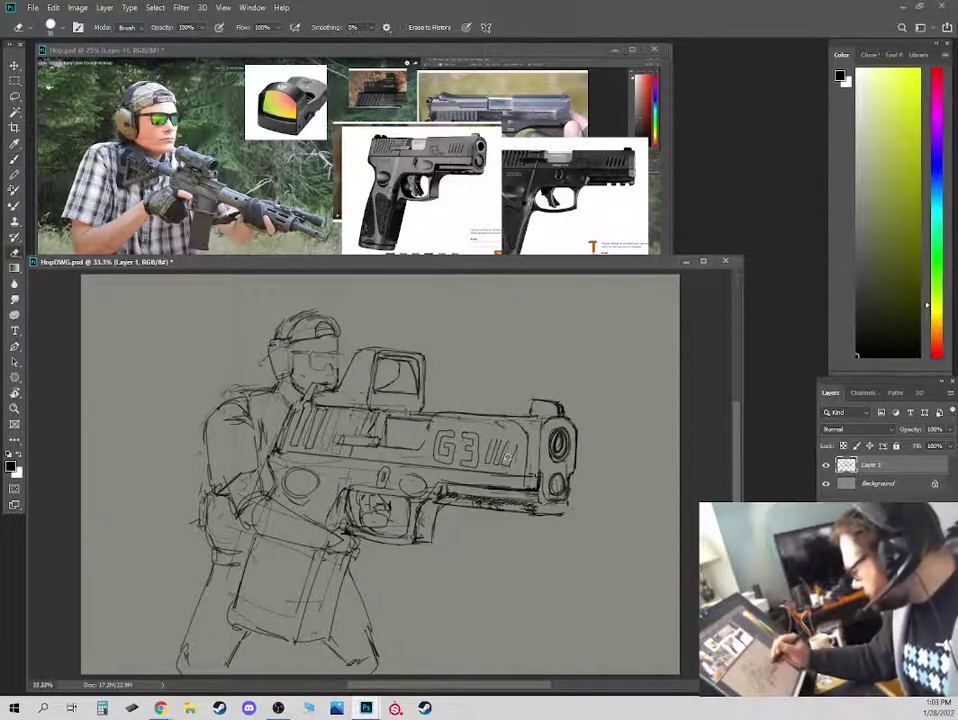
left_click_drag(495, 448, 504, 466)
key("b")
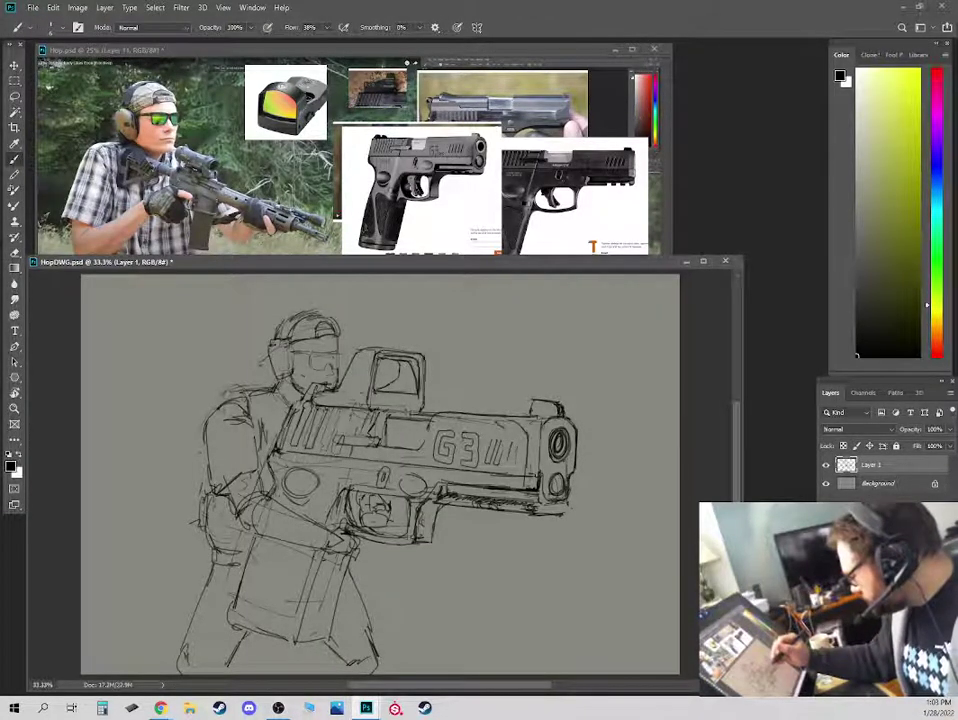
key("e")
mouse_move(493, 441)
left_mouse_down()
mouse_move(520, 447)
mouse_move(491, 465)
mouse_move(516, 465)
mouse_move(507, 464)
left_mouse_up()
key("b")
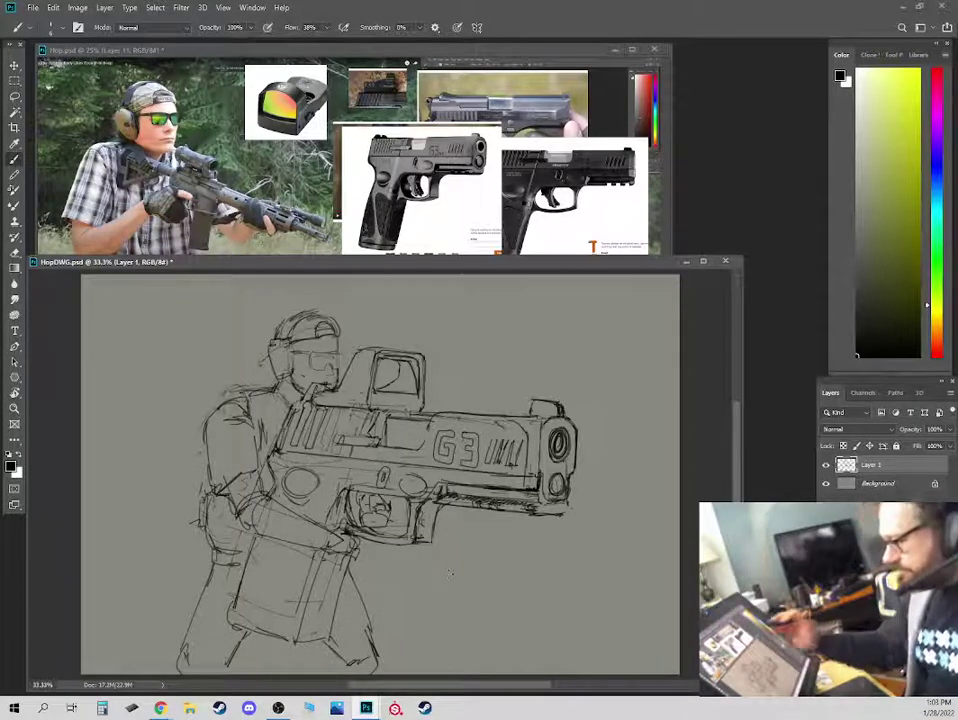
key("ctrl+plus")
key("ctrl+plus")
left_click_drag(325, 314, 508, 487)
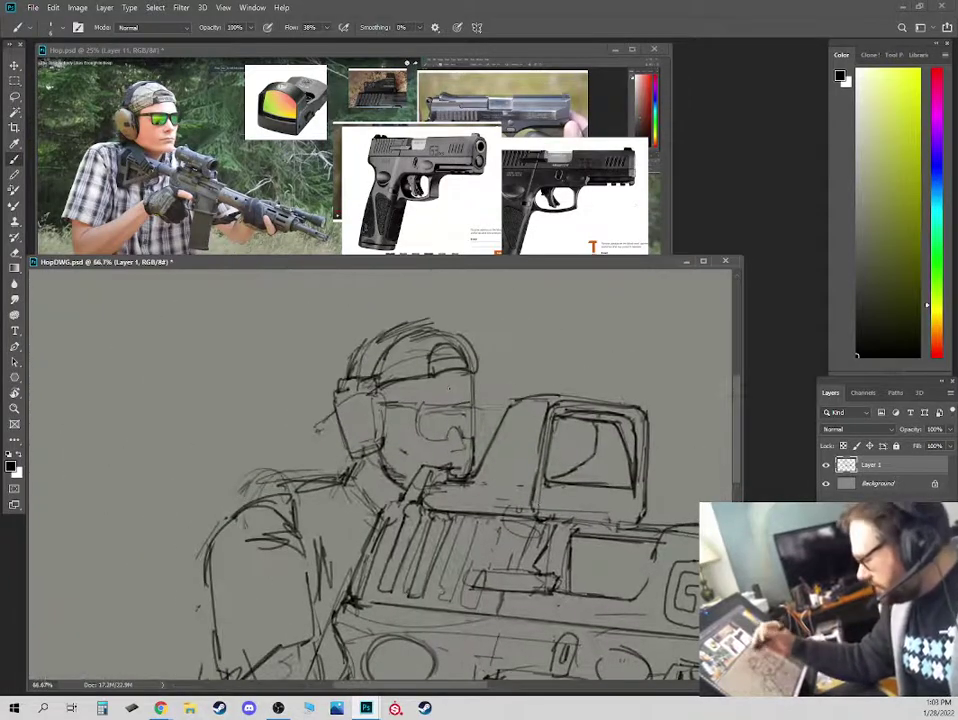
double_click(585, 261)
key("Tab")
key("f")
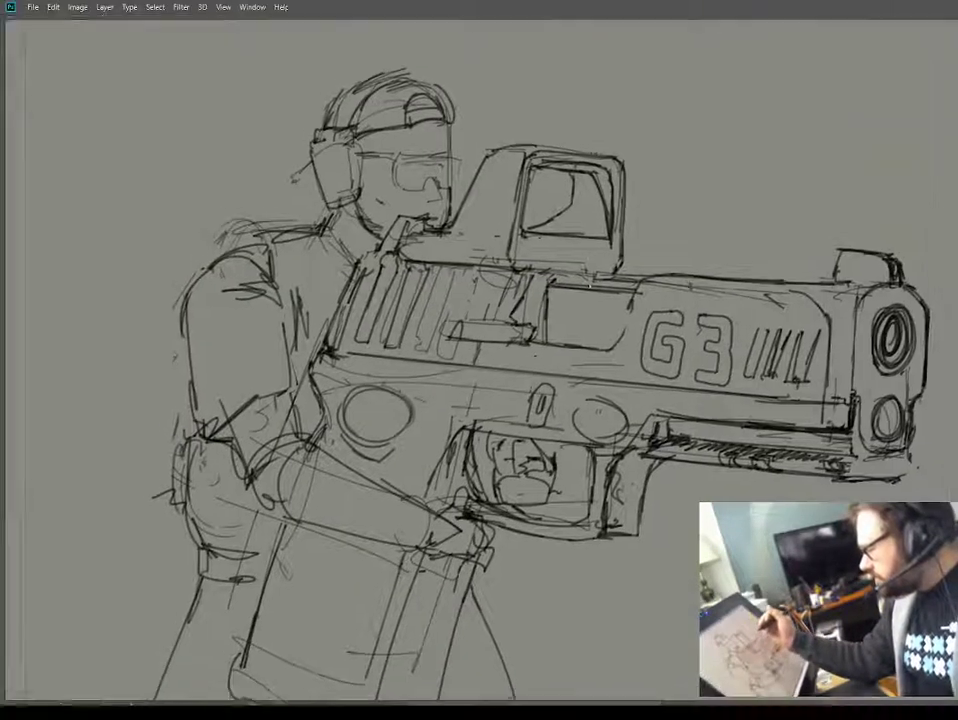
key("f")
key("f")
key("Tab")
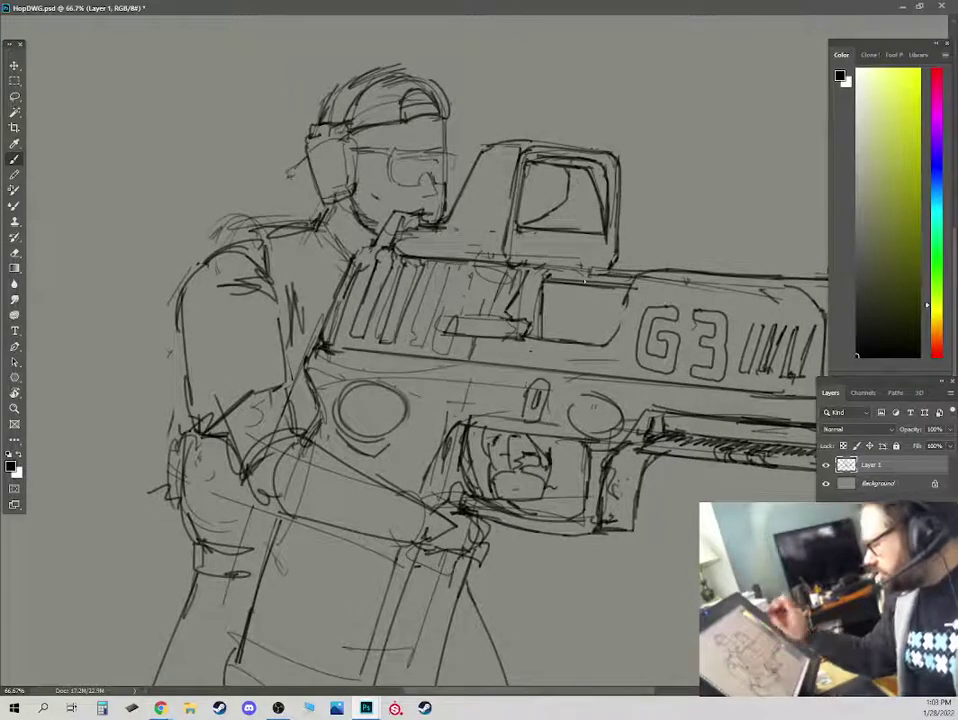
key("f")
key("f")
key("f")
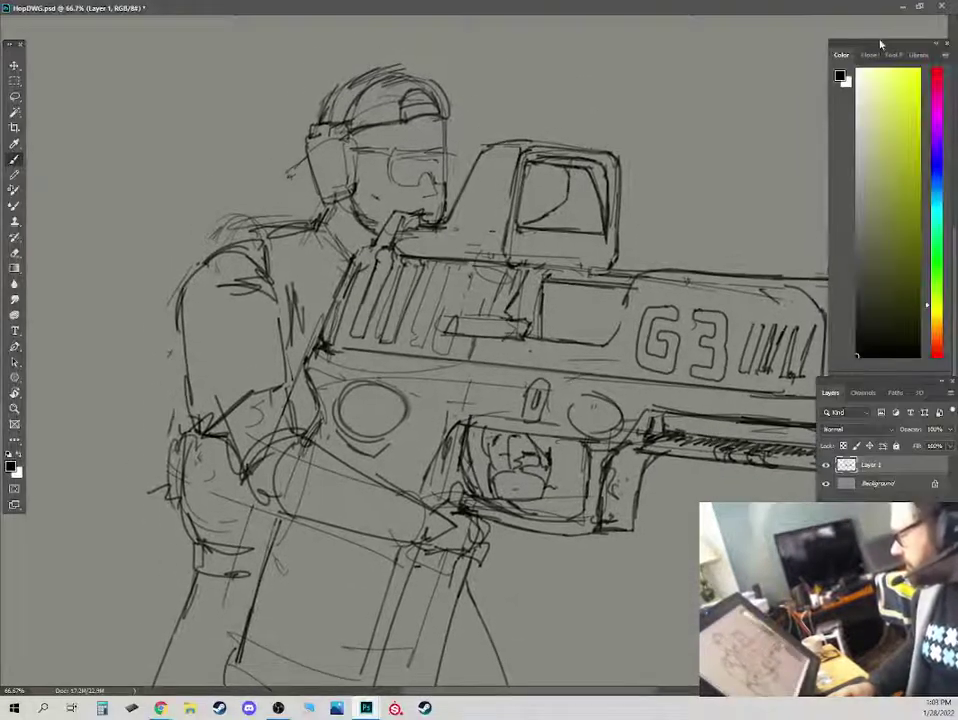
left_click(918, 7)
Enlarge the Hop.psd window, magnify its photo of the man's head to 100%, and fit the drawing's head beside it at 100%.
mouse_move(343, 259)
left_mouse_down()
mouse_move(512, 241)
mouse_move(539, 248)
left_mouse_up()
mouse_move(113, 282)
left_mouse_down()
mouse_move(120, 402)
mouse_move(75, 594)
left_mouse_up()
key("ctrl+plus")
key("ctrl+plus")
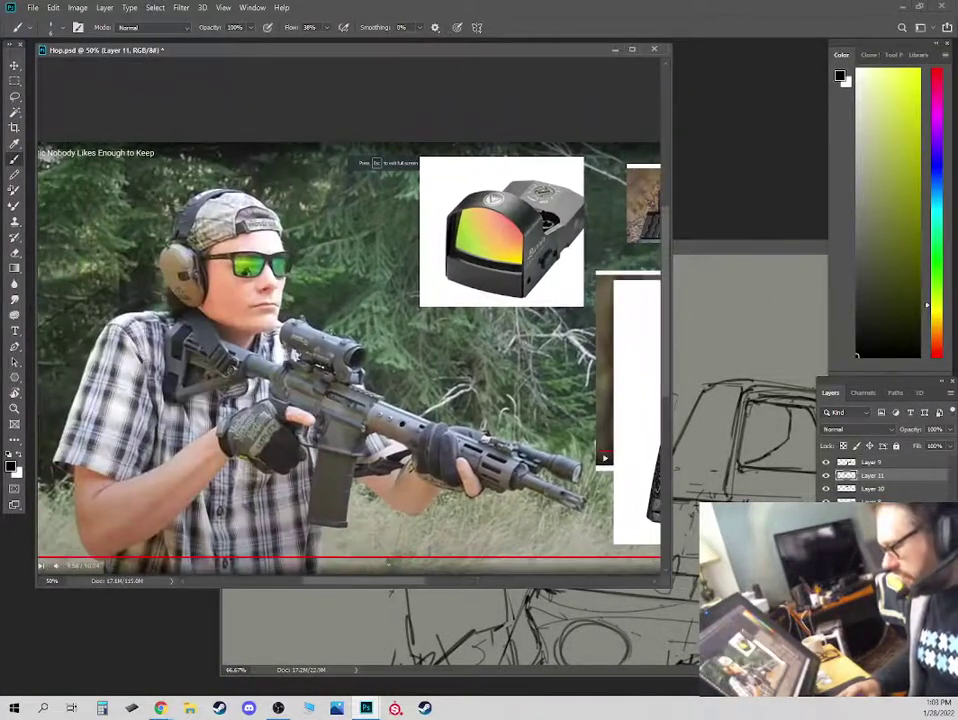
key("ctrl+plus")
mouse_move(270, 254)
left_mouse_down()
mouse_move(289, 313)
mouse_move(332, 284)
mouse_move(324, 282)
left_mouse_up()
key("ctrl+plus")
left_click(724, 242)
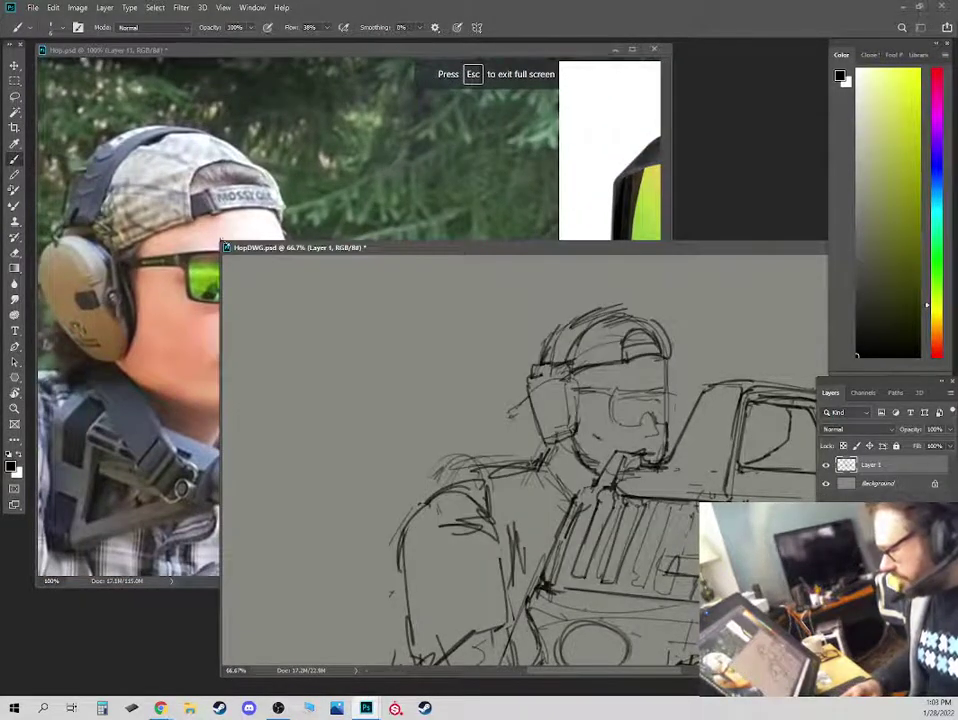
left_click_drag(219, 241, 348, 112)
left_click_drag(706, 257, 478, 286)
key("ctrl+plus")
Redraw the glasses on the figure's face with a squarer lens outline and a notch over the nose.
left_click_drag(531, 265, 629, 373)
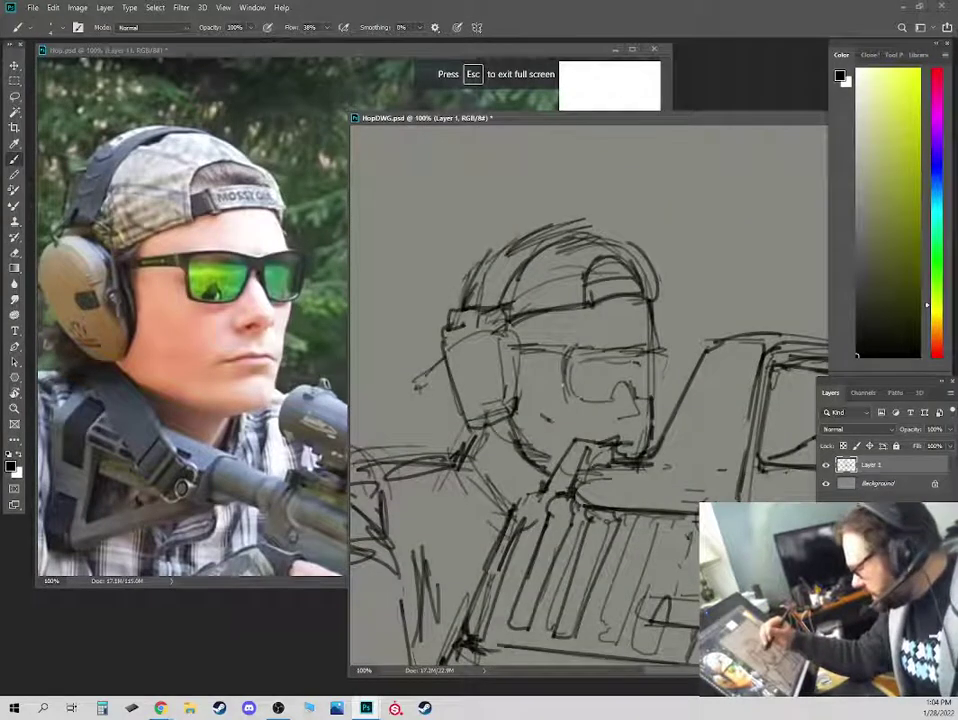
mouse_move(568, 391)
left_mouse_down()
mouse_move(611, 397)
mouse_move(620, 377)
mouse_move(652, 398)
mouse_move(659, 360)
left_mouse_up()
key("ctrl+minus")
key("ctrl+minus")
key("ctrl+minus")
key("ctrl+minus")
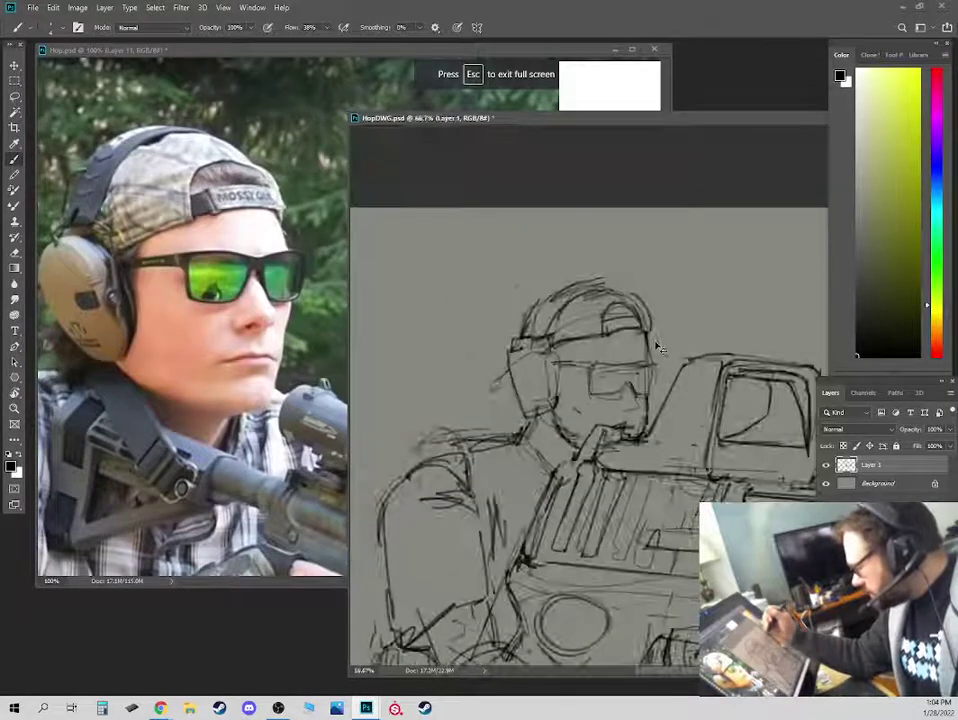
left_click_drag(729, 321, 600, 281)
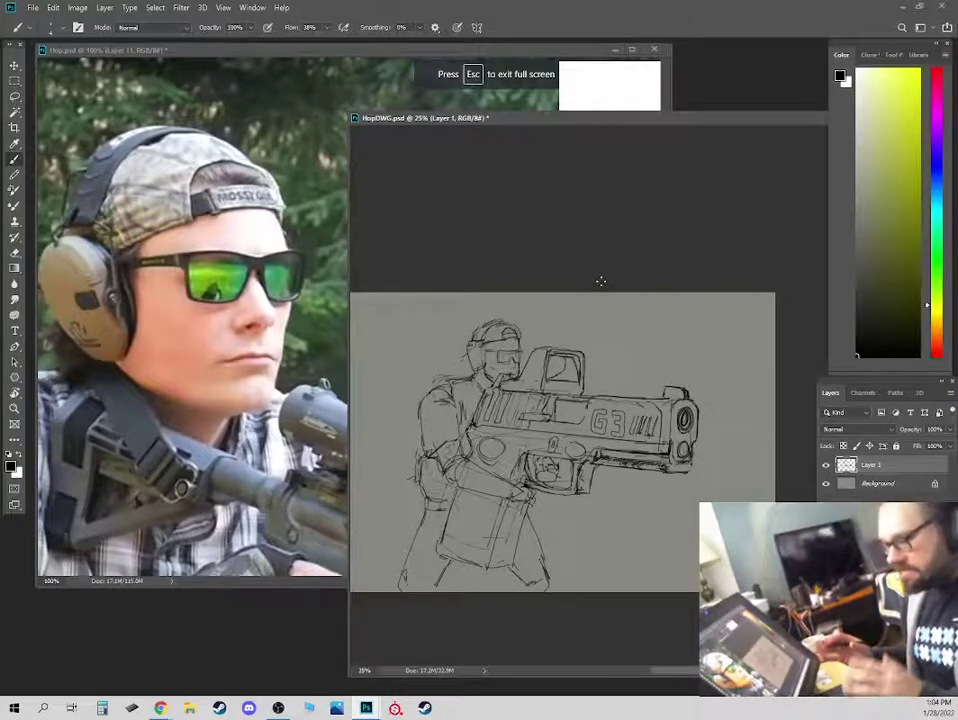
Refine the glasses' front lens edge and the nose contour beneath it, following the reference photo.
key("ctrl+plus")
key("ctrl+plus")
key("ctrl+plus")
key("ctrl+plus")
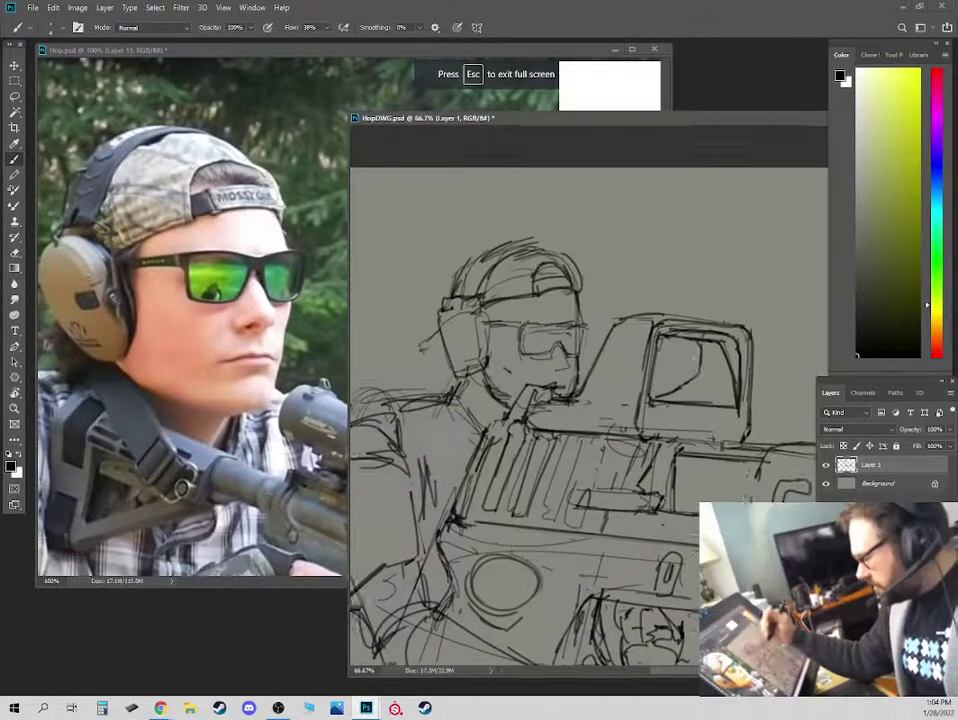
left_click_drag(494, 269, 575, 342)
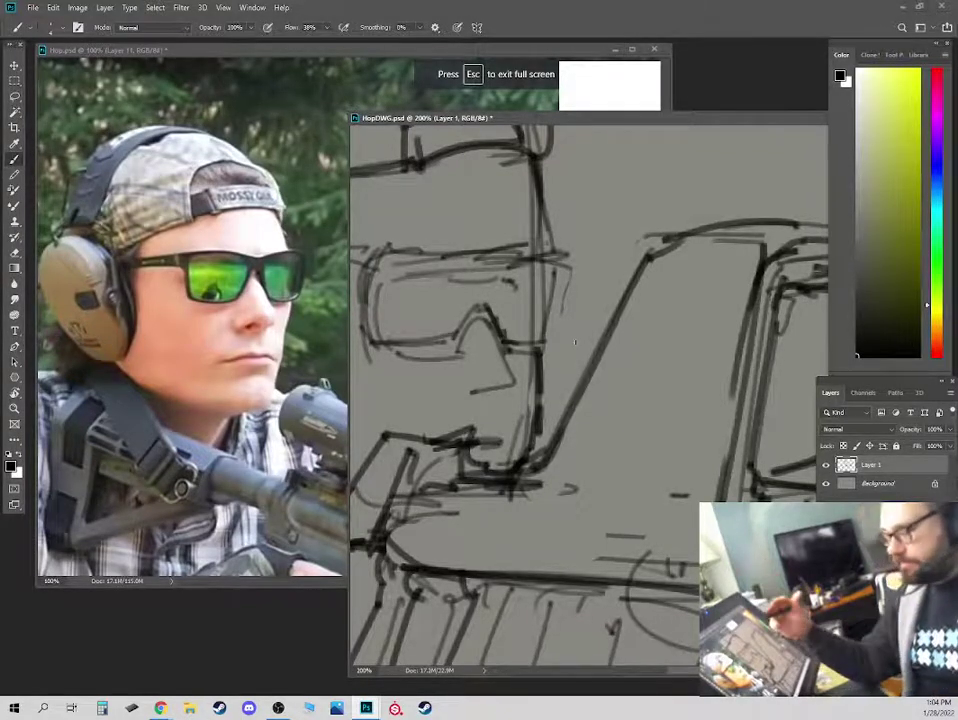
Examine the whole figure and pistol sketch at several magnifications to judge the face and overall proportions.
key("ctrl+minus")
key("ctrl+minus")
key("ctrl+minus")
key("ctrl+plus")
left_click_drag(674, 120, 528, 124)
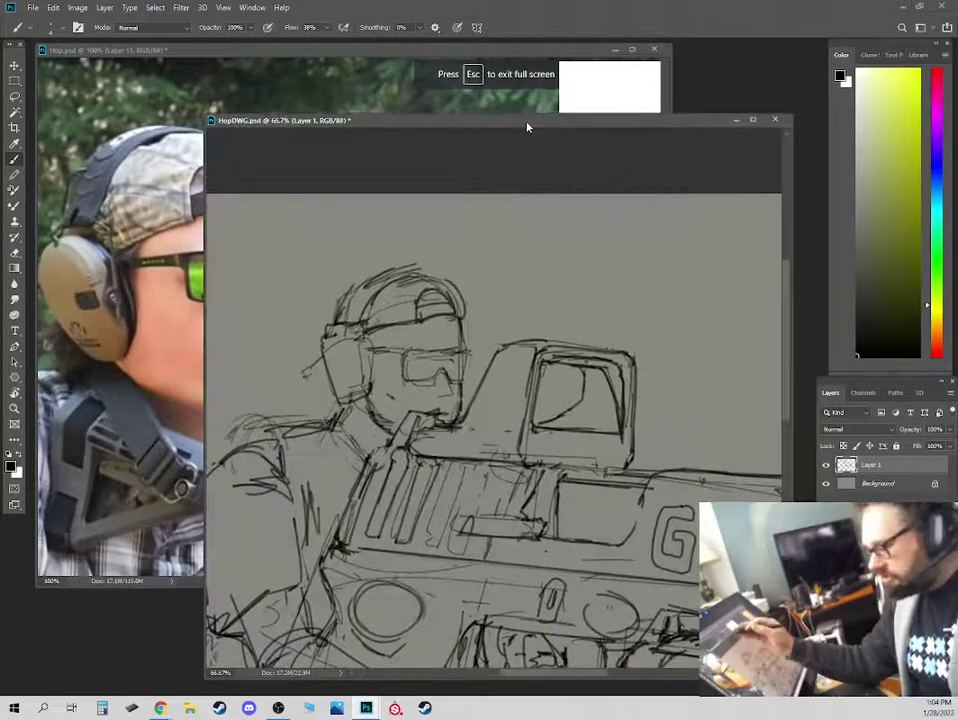
key("ctrl+minus")
key("ctrl+minus")
key("ctrl+minus")
key("ctrl+plus")
key("ctrl+plus")
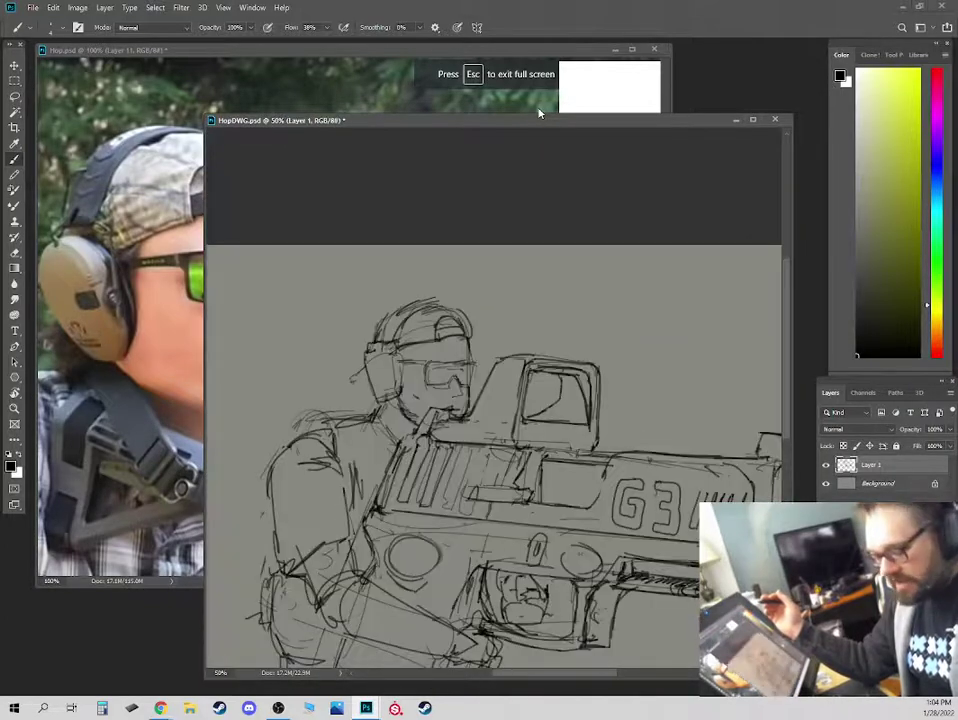
key("ctrl+minus")
key("ctrl+minus")
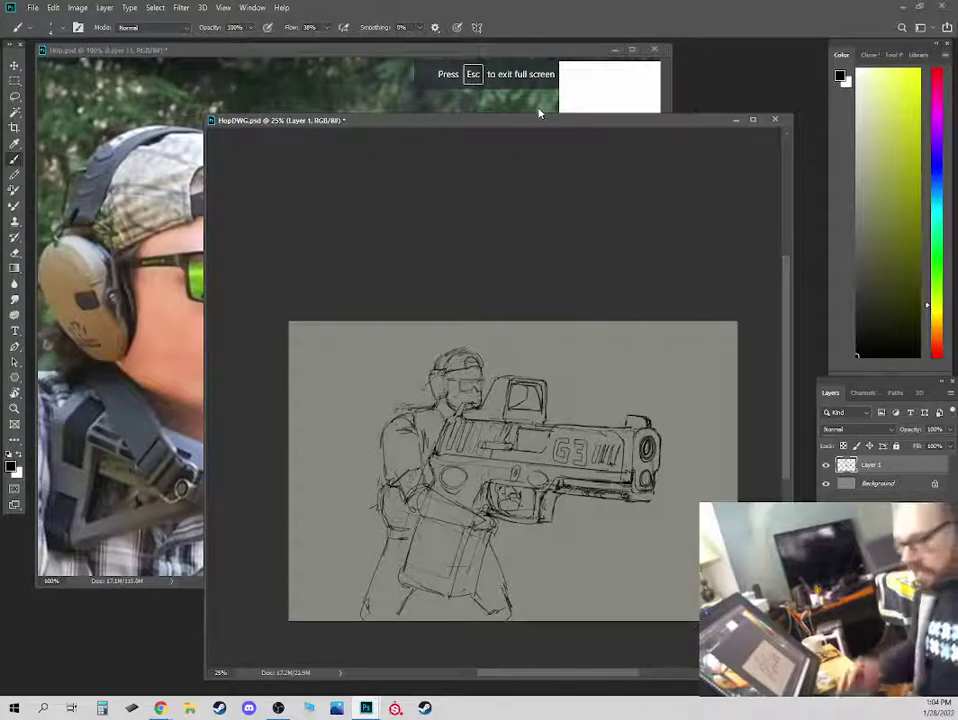
Show the drawing full screen, flip the canvas horizontally, and redraw the front sight and the slide's top edge behind it.
key("f")
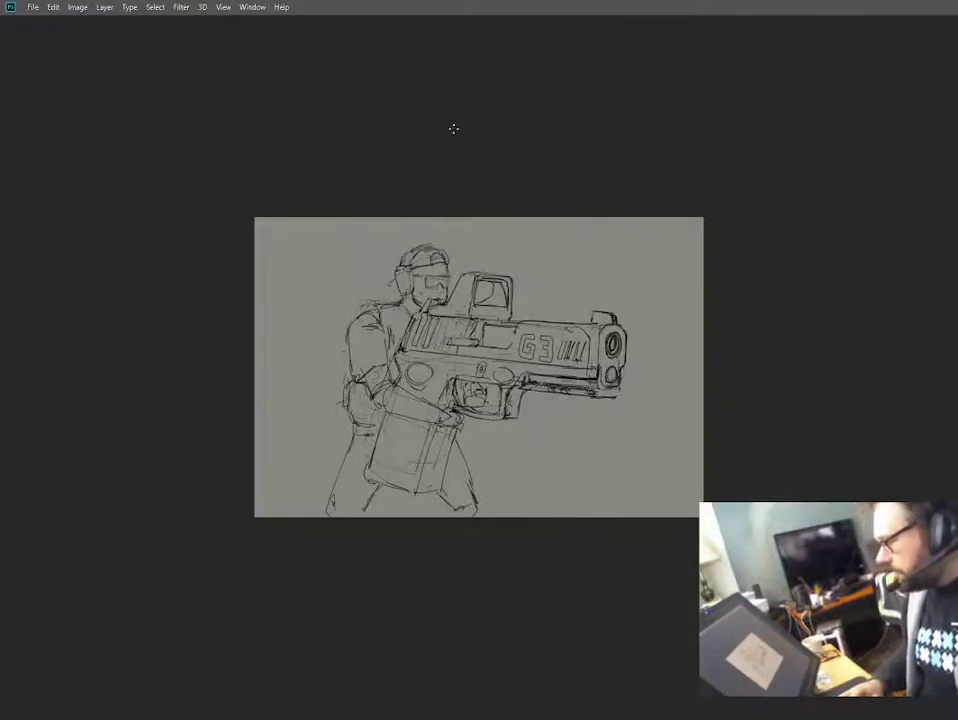
key("ctrl+plus")
key("ctrl+plus")
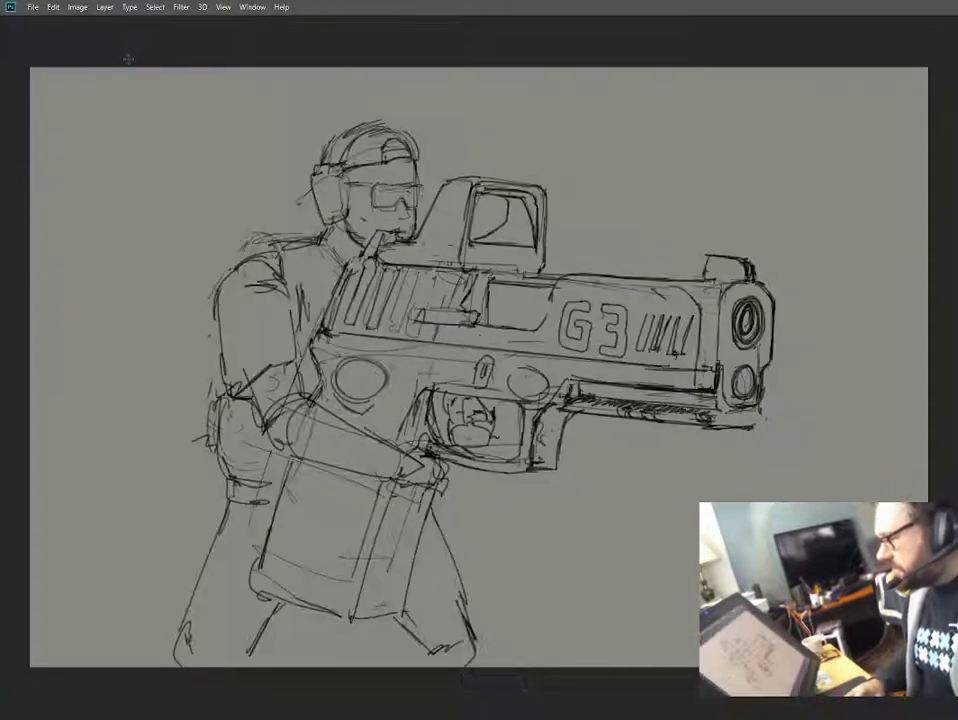
left_click(77, 7)
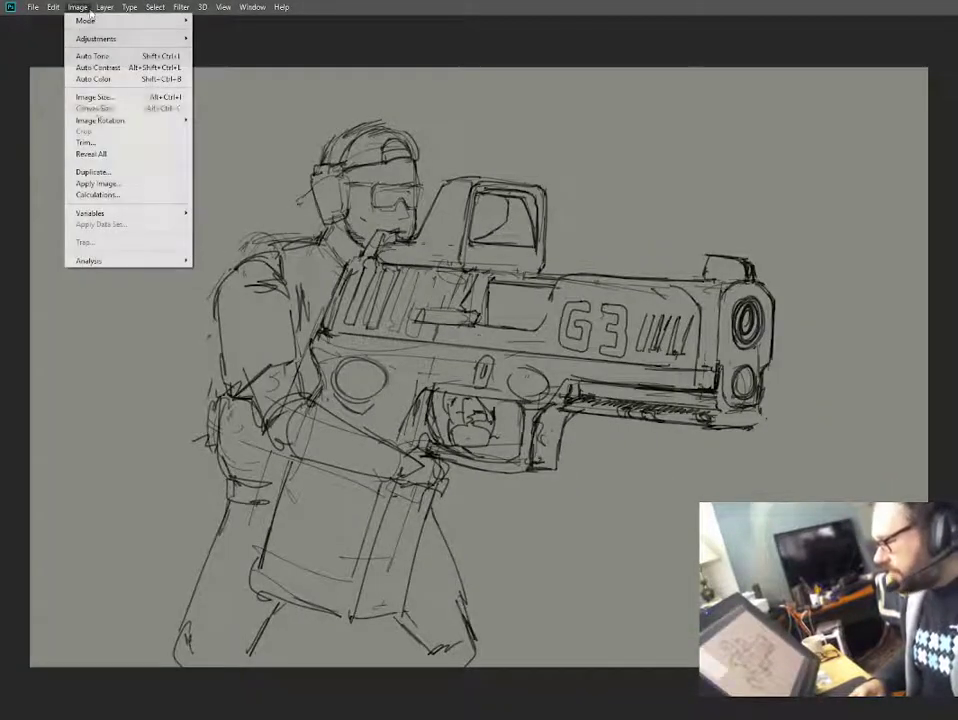
mouse_move(120, 120)
left_click(237, 172)
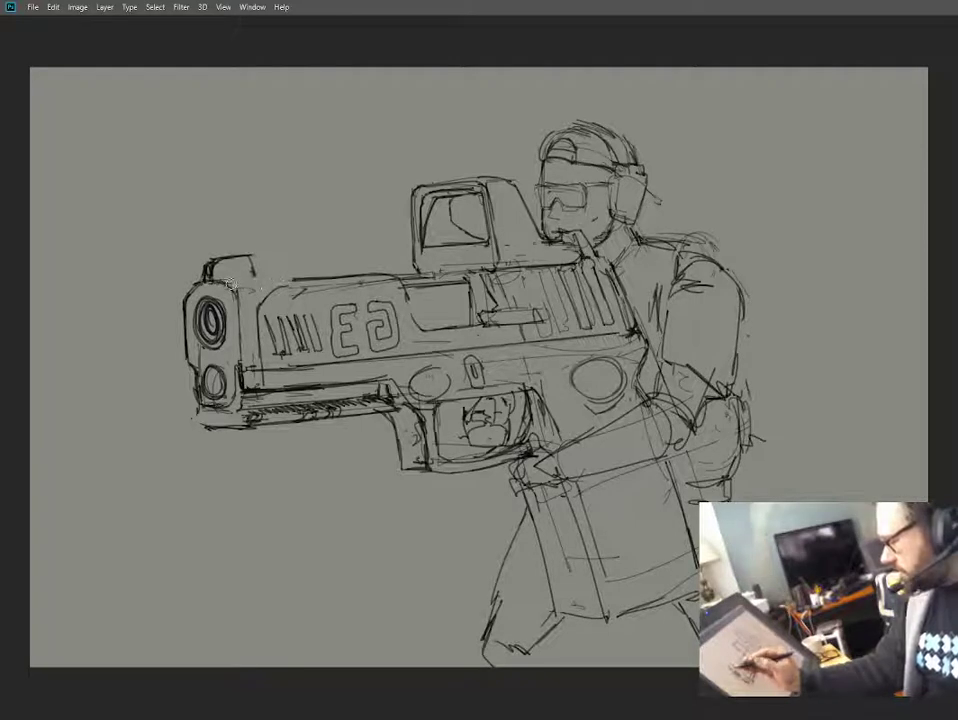
mouse_move(272, 240)
left_mouse_down()
mouse_move(184, 276)
mouse_move(186, 314)
mouse_move(230, 308)
mouse_move(262, 288)
mouse_move(270, 258)
mouse_move(306, 288)
left_mouse_up()
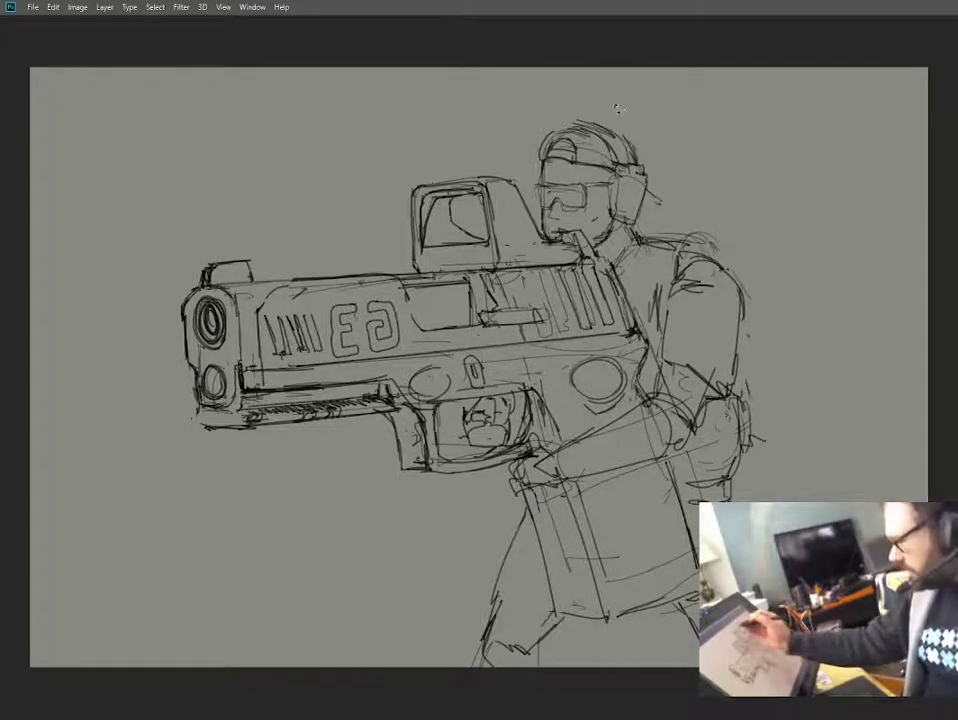
Lasso the entire figure and pistol, move it up the canvas, scale it down slightly, and deselect it.
mouse_move(605, 95)
left_mouse_down()
mouse_move(401, 128)
mouse_move(119, 406)
mouse_move(285, 665)
left_mouse_up()
mouse_move(866, 490)
left_mouse_down()
mouse_move(675, 90)
mouse_move(645, 80)
left_mouse_up()
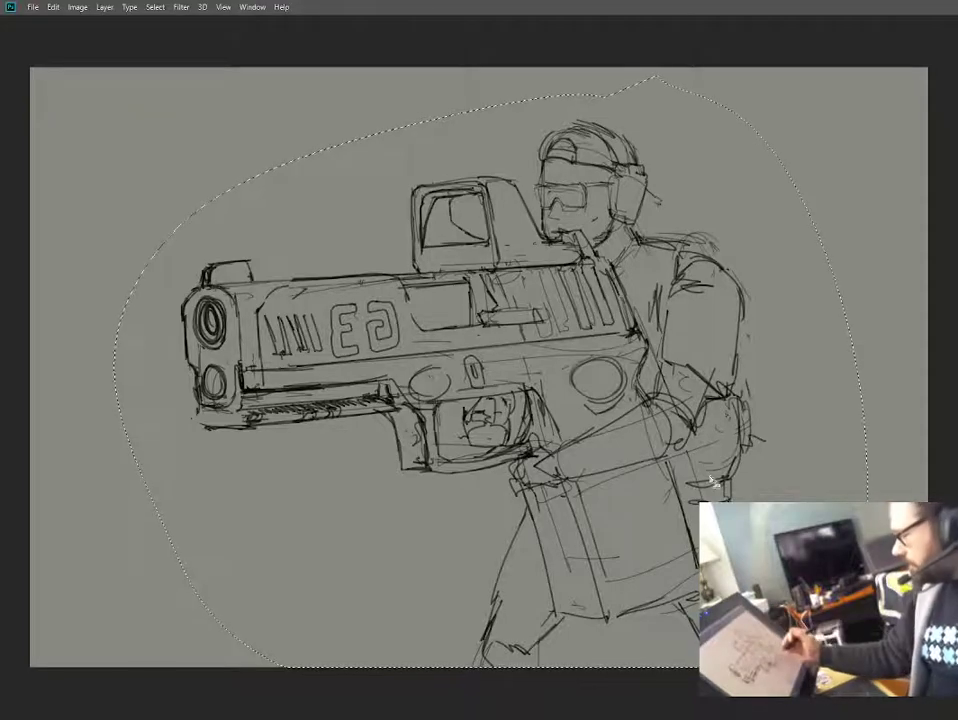
key("v")
left_click_drag(684, 530, 672, 486)
left_click_drag(774, 624, 701, 560)
key("Return")
key("ctrl+d")
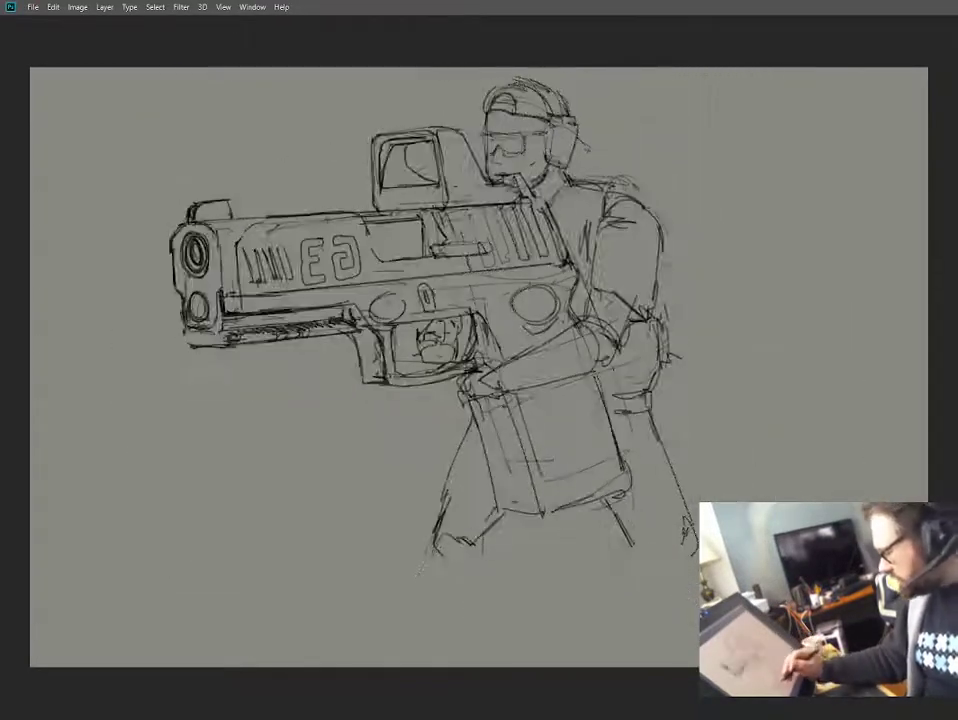
Sketch the front leg's lower half below the knee and extend the inner line of the rear leg downward.
left_click_drag(447, 515, 390, 630)
left_click_drag(476, 561, 411, 631)
left_click_drag(486, 532, 484, 551)
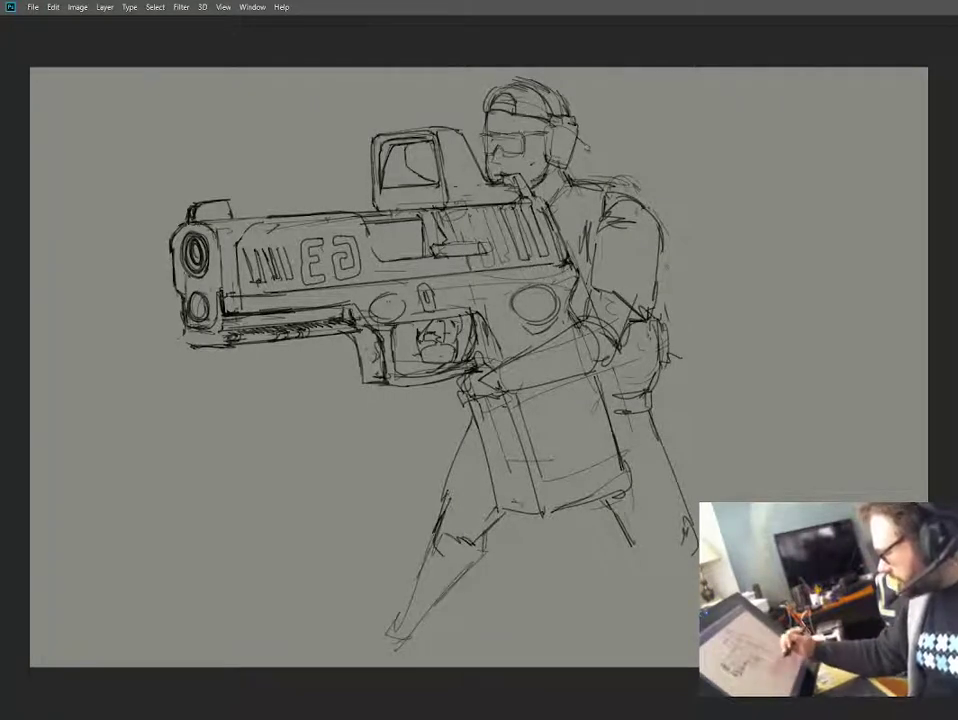
left_click_drag(616, 504, 657, 577)
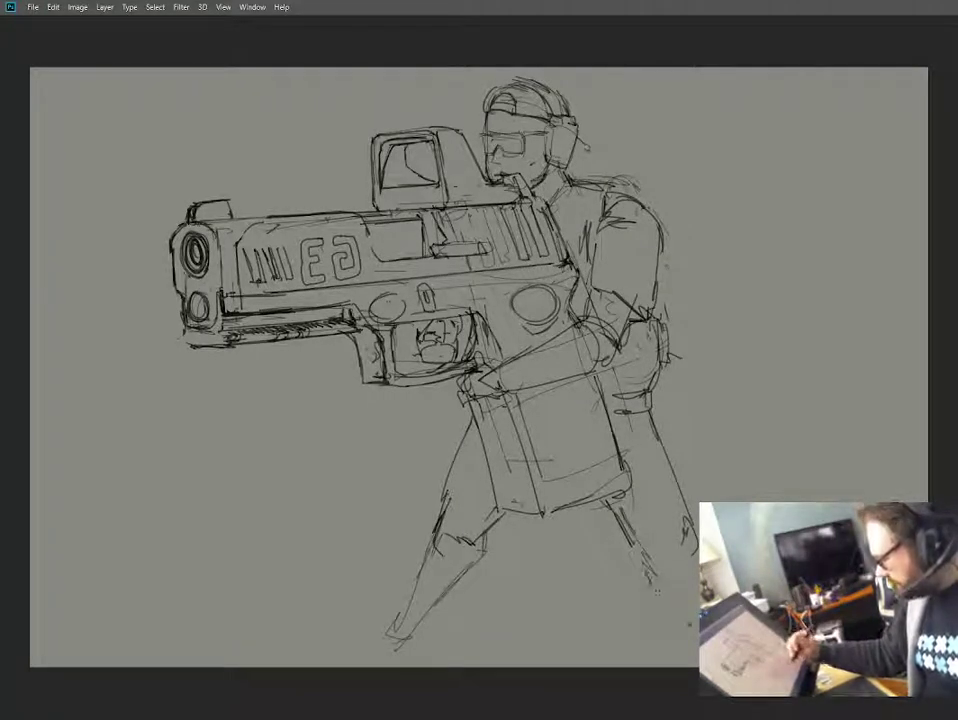
Add loose trouser contours and folds to the front lower leg down to the canvas's bottom edge.
left_click_drag(524, 407, 485, 466)
left_click_drag(468, 575, 417, 655)
mouse_move(435, 541)
left_mouse_down()
mouse_move(401, 647)
mouse_move(407, 661)
mouse_move(438, 657)
left_mouse_up()
left_click_drag(468, 591, 432, 662)
left_click_drag(412, 610, 392, 665)
left_click_drag(477, 546, 474, 592)
left_click_drag(471, 589, 456, 613)
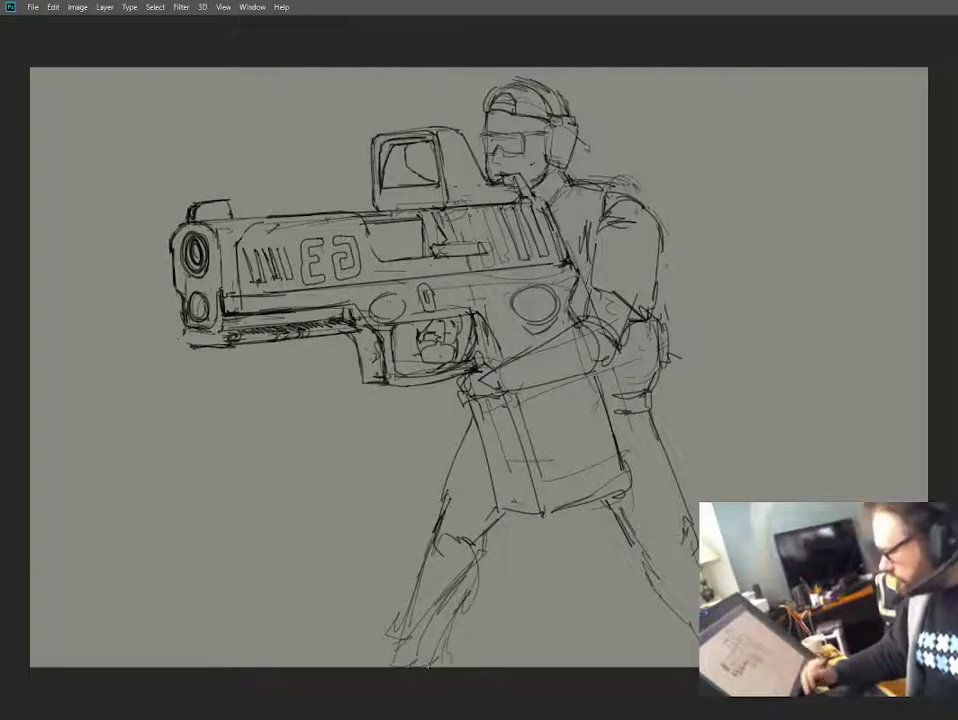
left_click_drag(478, 543, 467, 590)
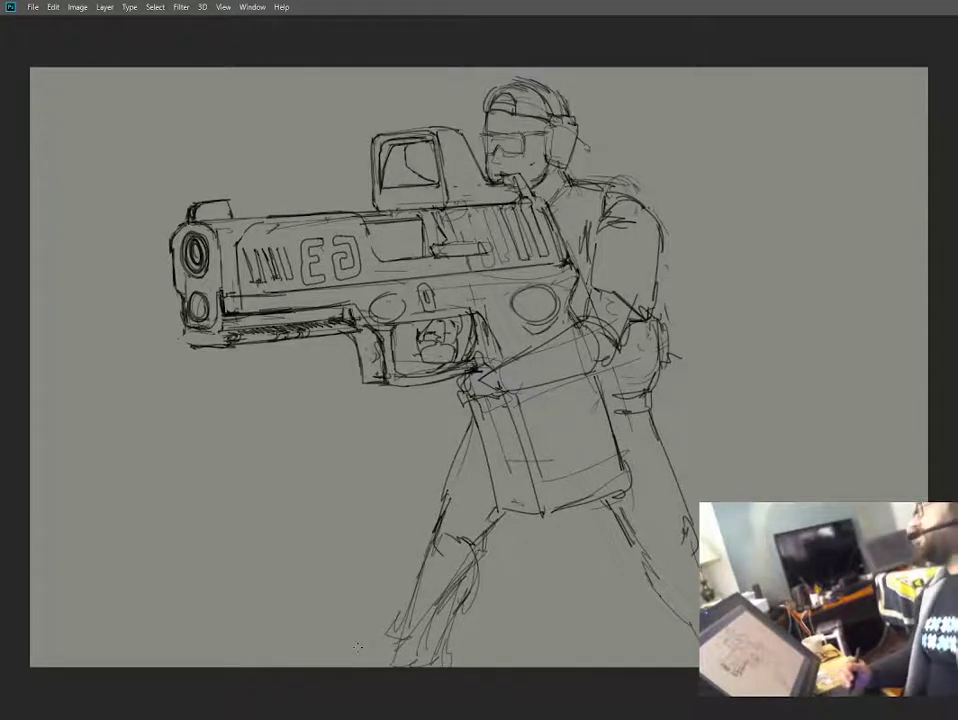
Return the drawing to its floating window and flip the canvas horizontally back to its original orientation.
key("ctrl+plus")
key("ctrl+plus")
left_click_drag(569, 246, 536, 618)
key("Tab")
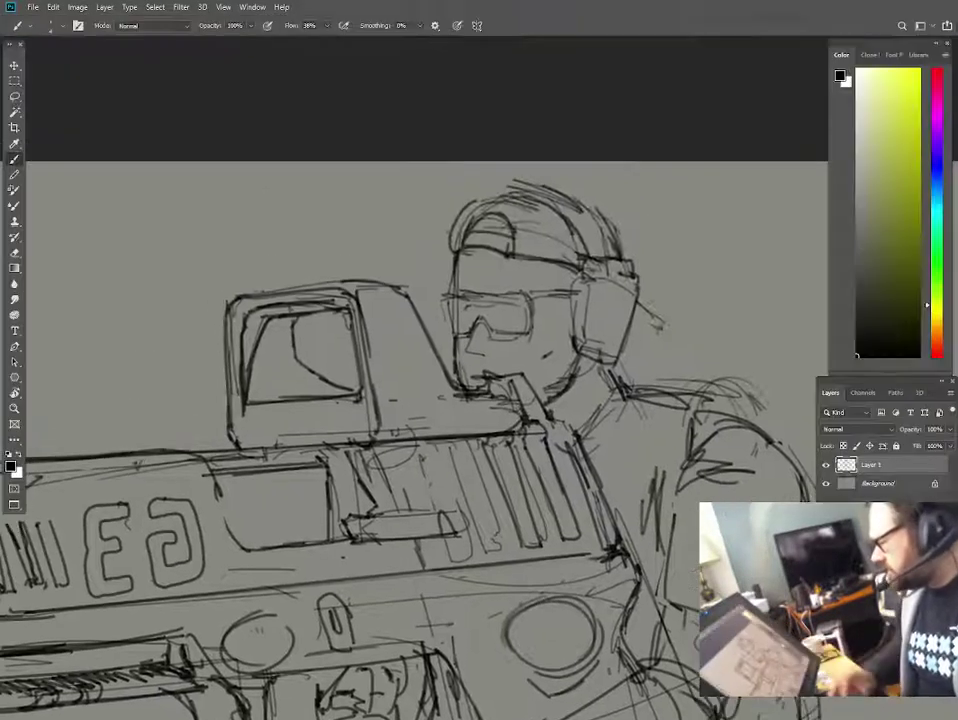
key("f")
left_click(225, 43)
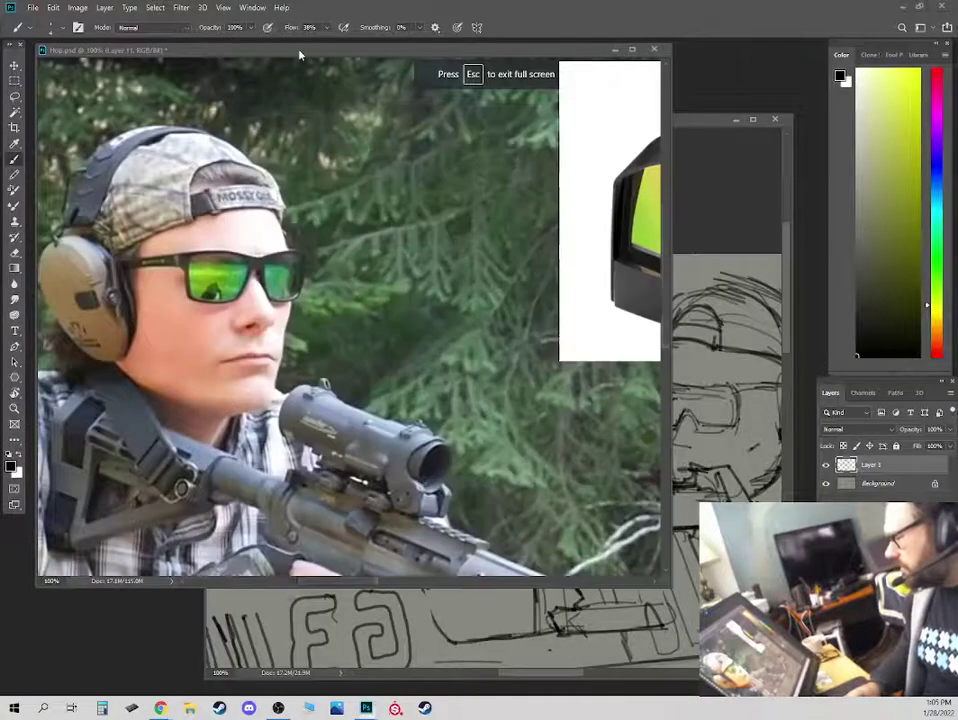
left_click(737, 133)
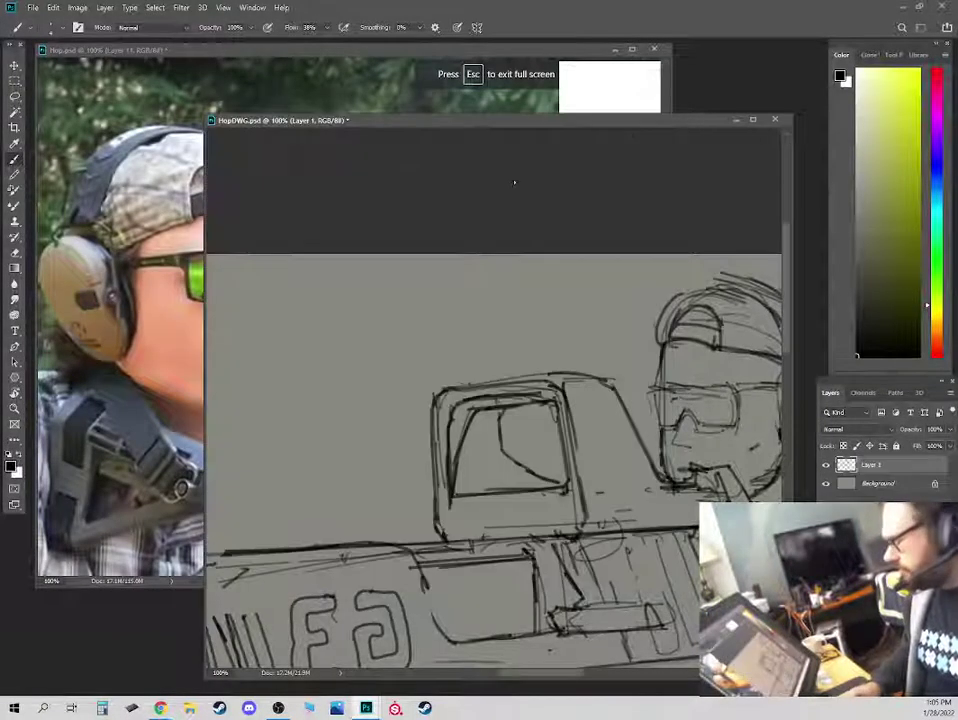
left_click(77, 7)
mouse_move(116, 122)
left_click(240, 171)
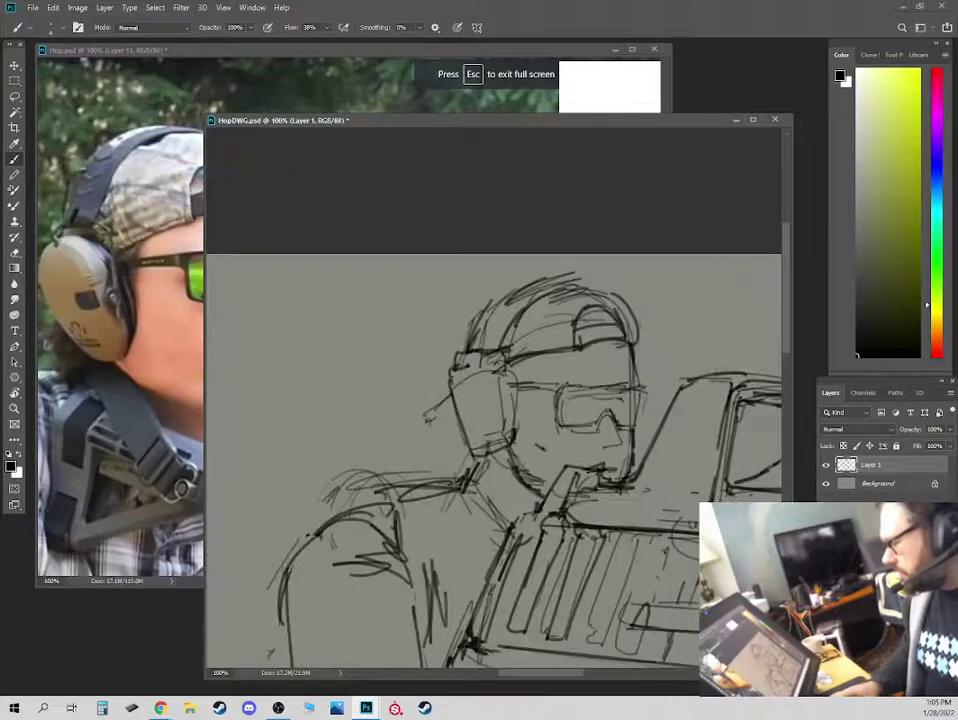
Narrow the Hop.psd reference window and set the drawing's head beside it at 200% magnification.
left_click(299, 90)
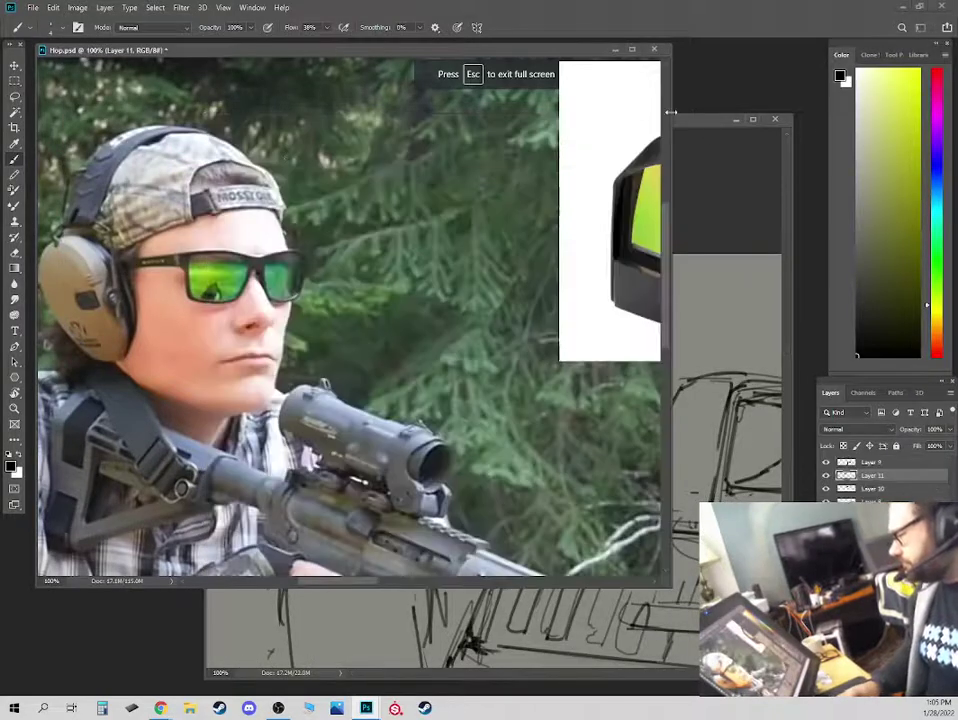
left_click_drag(669, 111, 466, 109)
left_click_drag(577, 120, 585, 106)
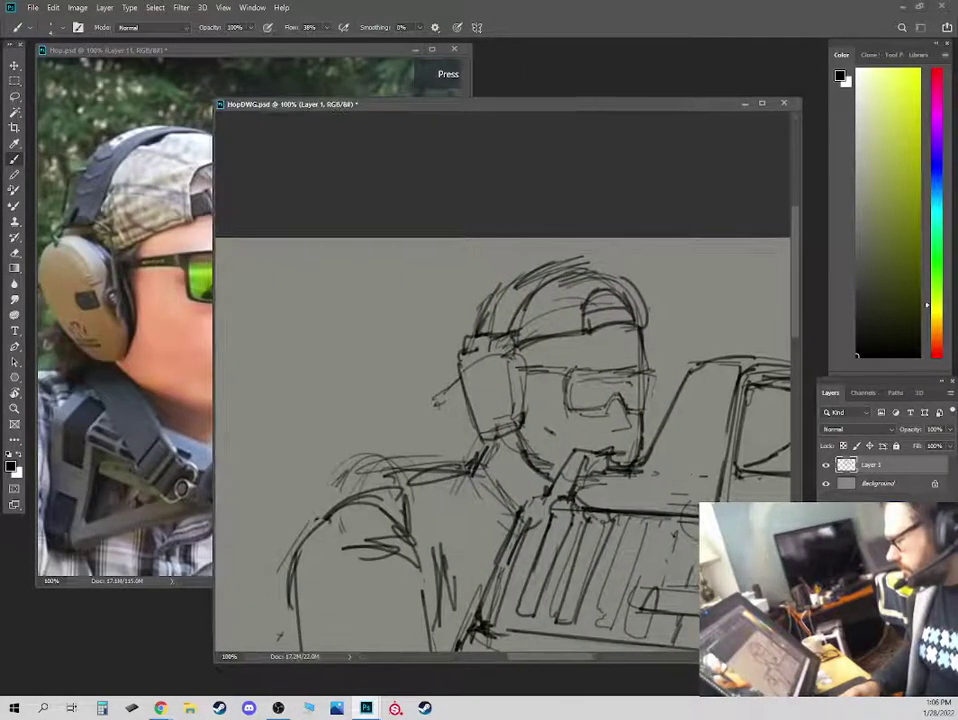
key("ctrl+plus")
left_click_drag(586, 405, 438, 380)
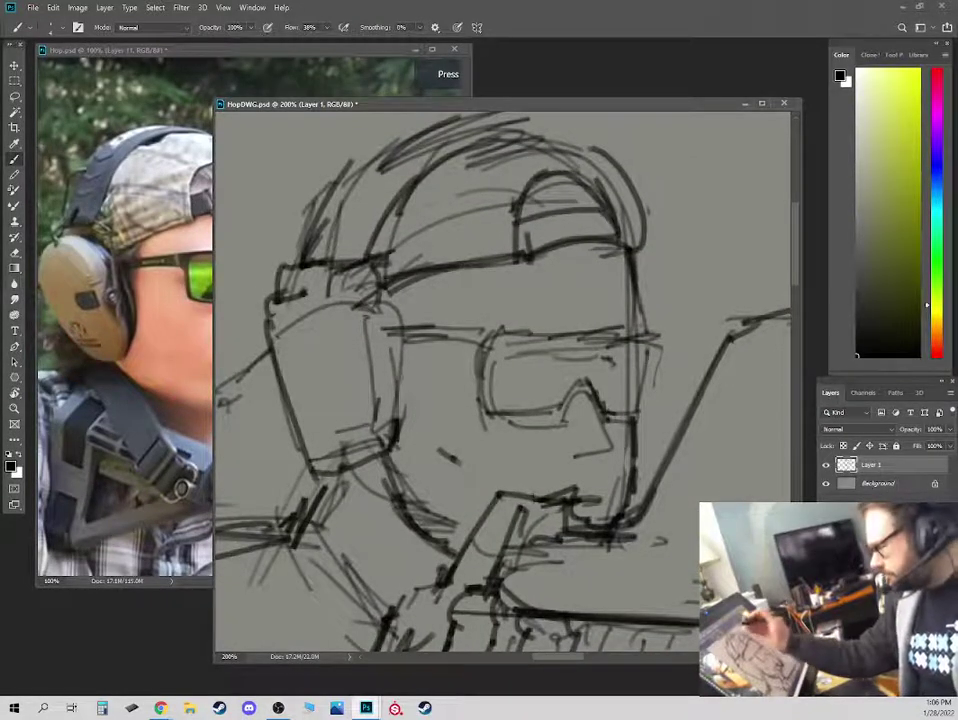
left_click_drag(528, 106, 568, 101)
Draw a small round pivot on the earmuff's inner rim and redraw the glasses' temple arm running from the earmuff.
left_click_drag(439, 306, 497, 297)
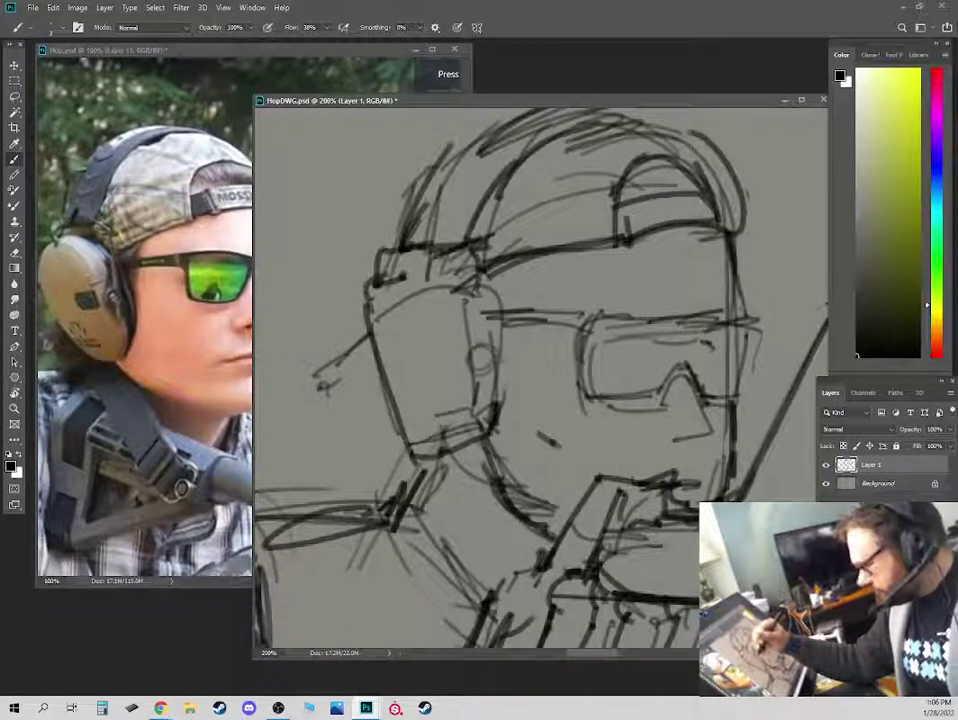
left_click_drag(483, 347, 479, 333)
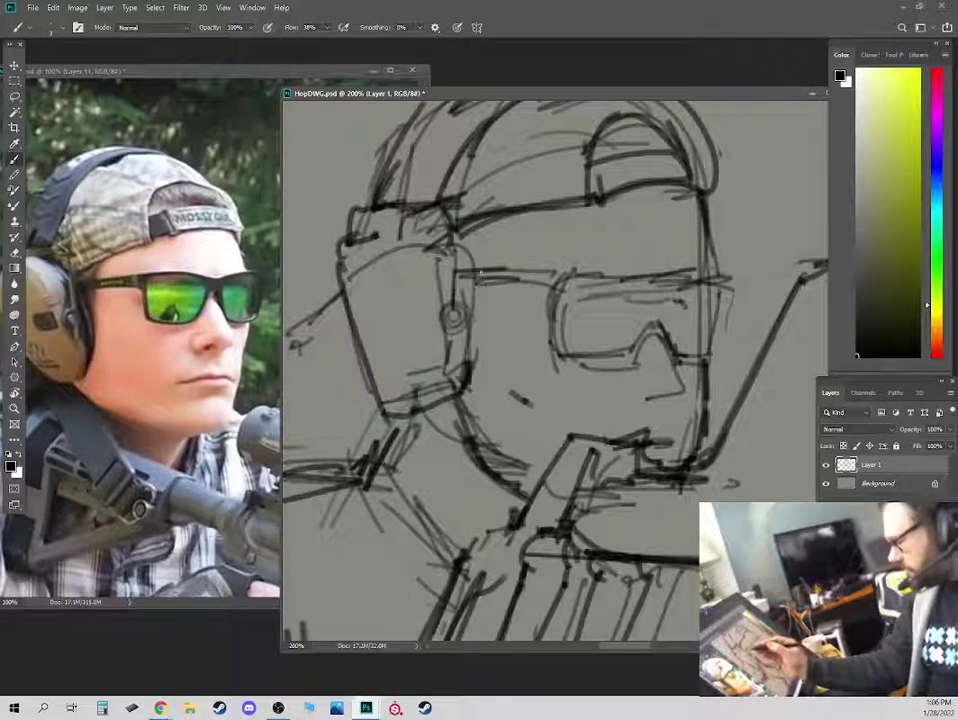
left_click_drag(458, 270, 555, 263)
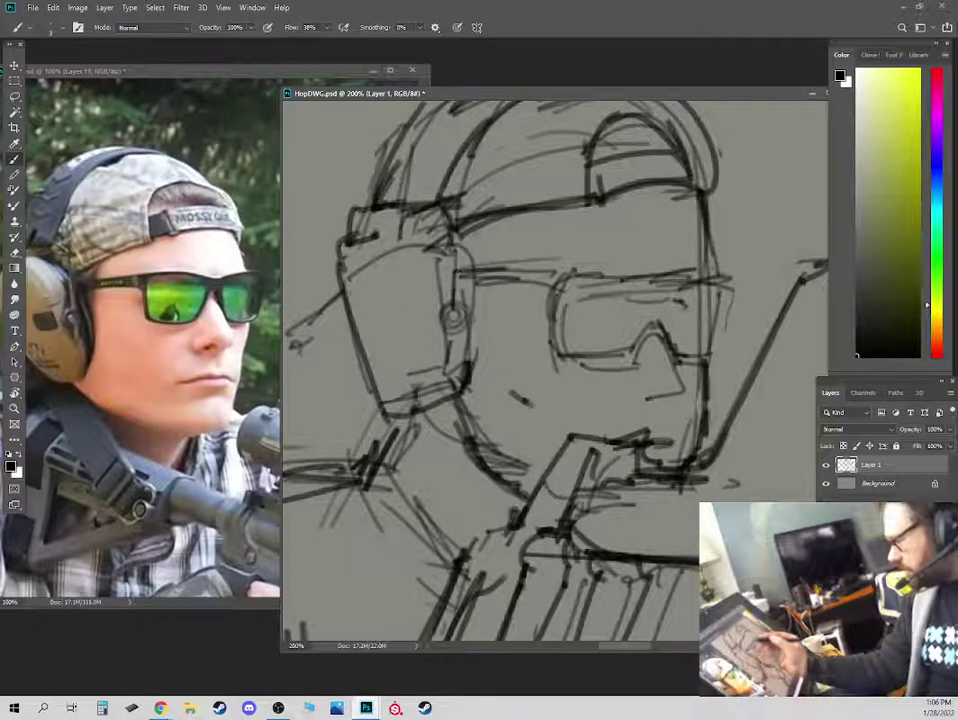
Sketch upper and lower guidelines from the earmuff across the face for the glasses, darken the earmuff pivot and mark the near lens edge.
mouse_move(458, 270)
left_mouse_down()
mouse_move(505, 258)
mouse_move(686, 256)
mouse_move(732, 266)
left_mouse_up()
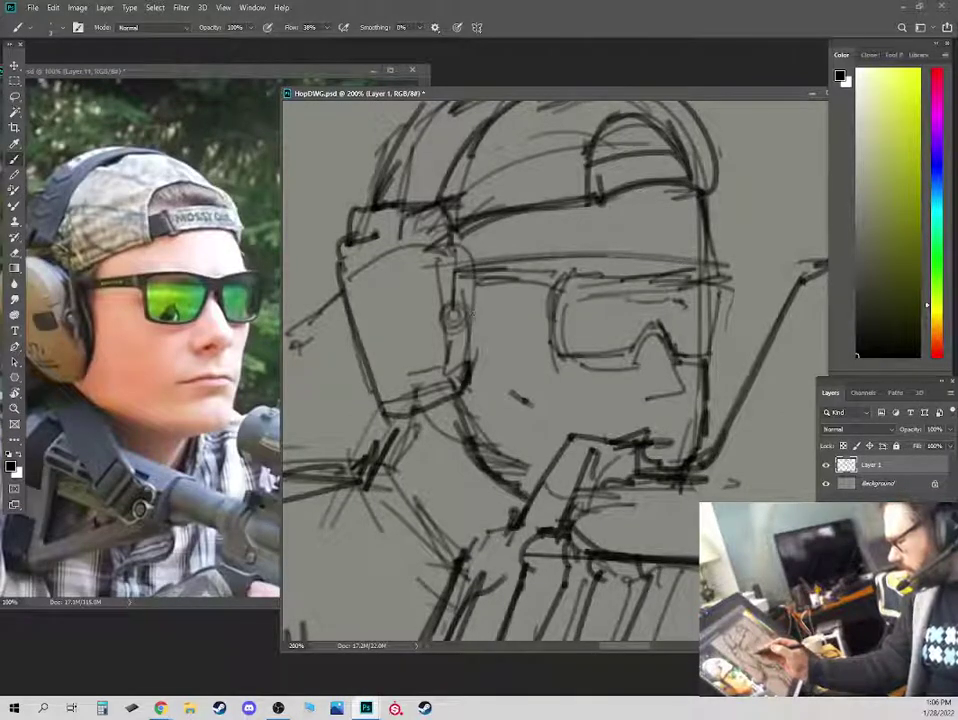
left_click_drag(458, 316, 452, 322)
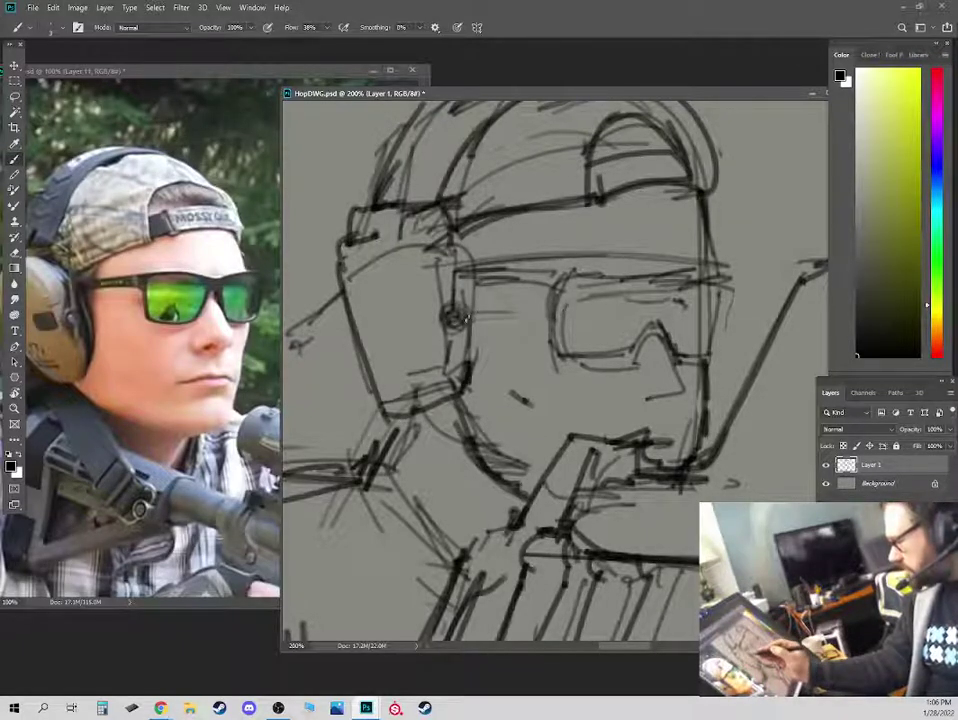
left_click_drag(472, 316, 727, 318)
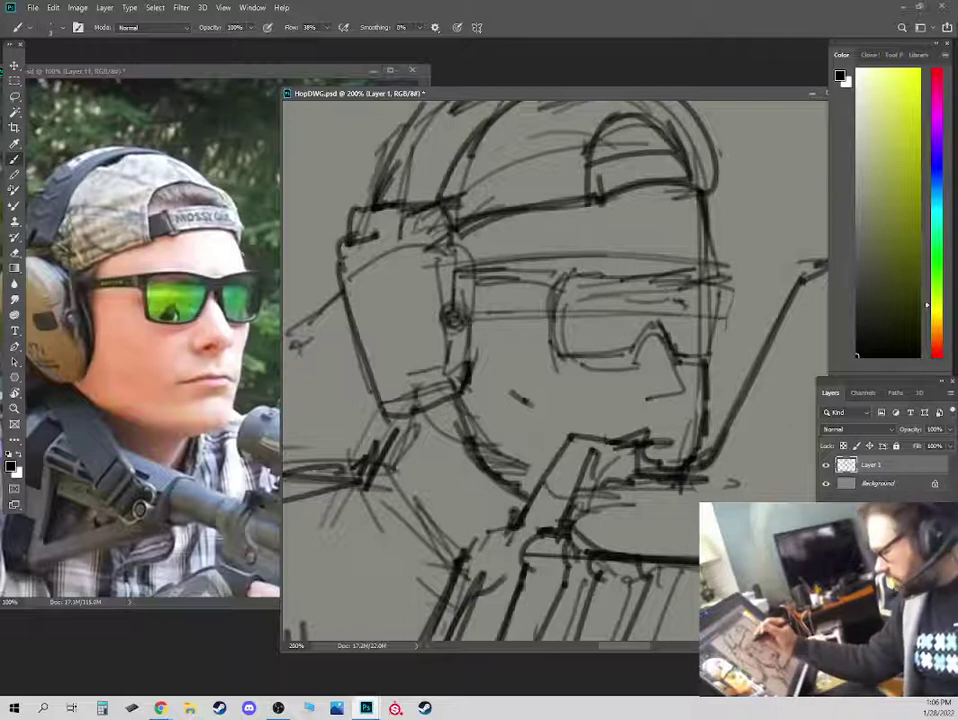
left_click_drag(570, 256, 557, 312)
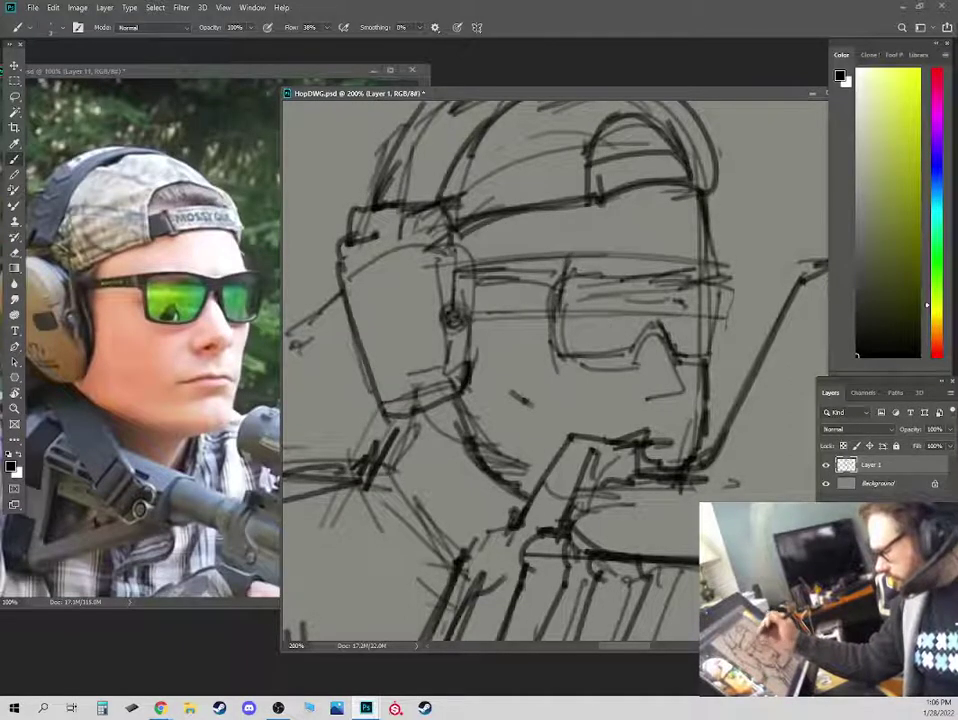
Fade the rough face lines and draw dark, slimmer glasses with an angular frame, nose bridge and double-lined temple arm reaching the earmuff.
key("e")
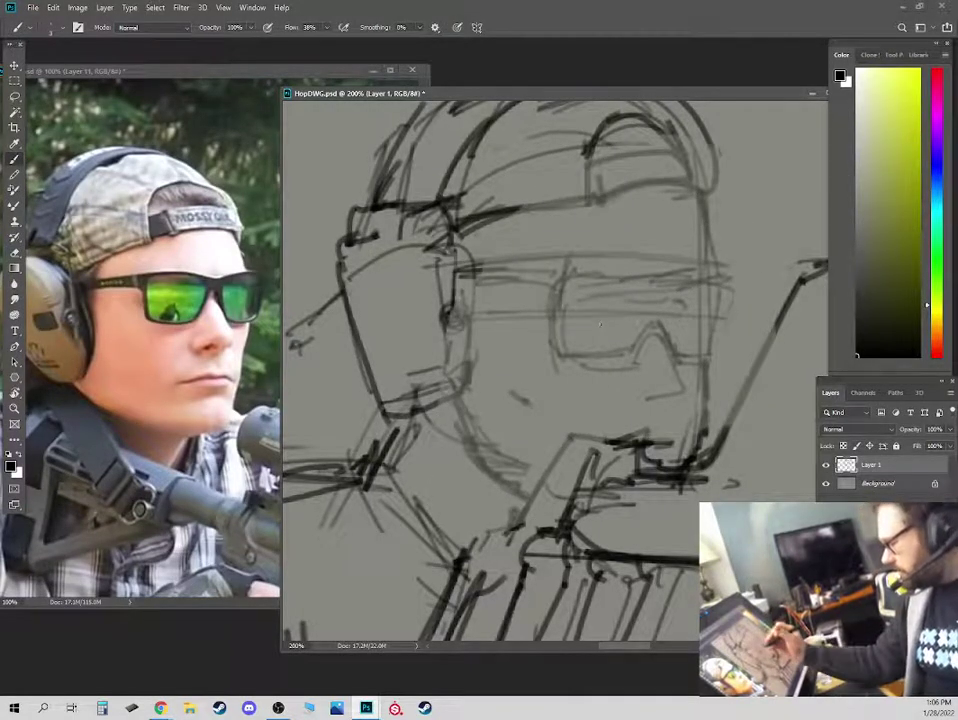
right_click(606, 350)
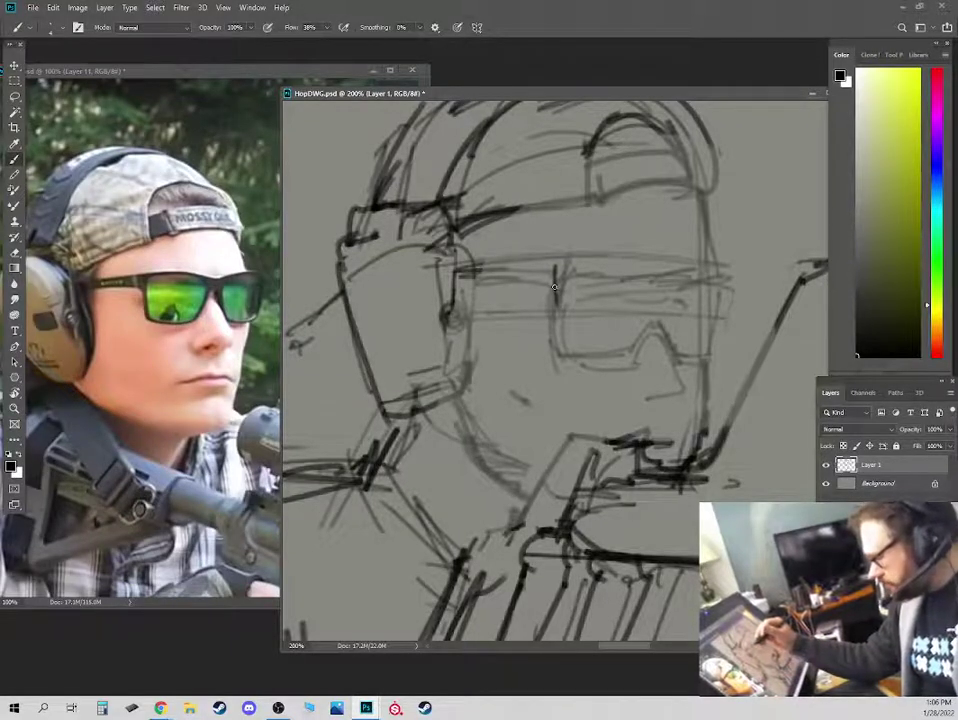
mouse_move(554, 287)
left_mouse_down()
mouse_move(556, 322)
mouse_move(613, 325)
left_mouse_up()
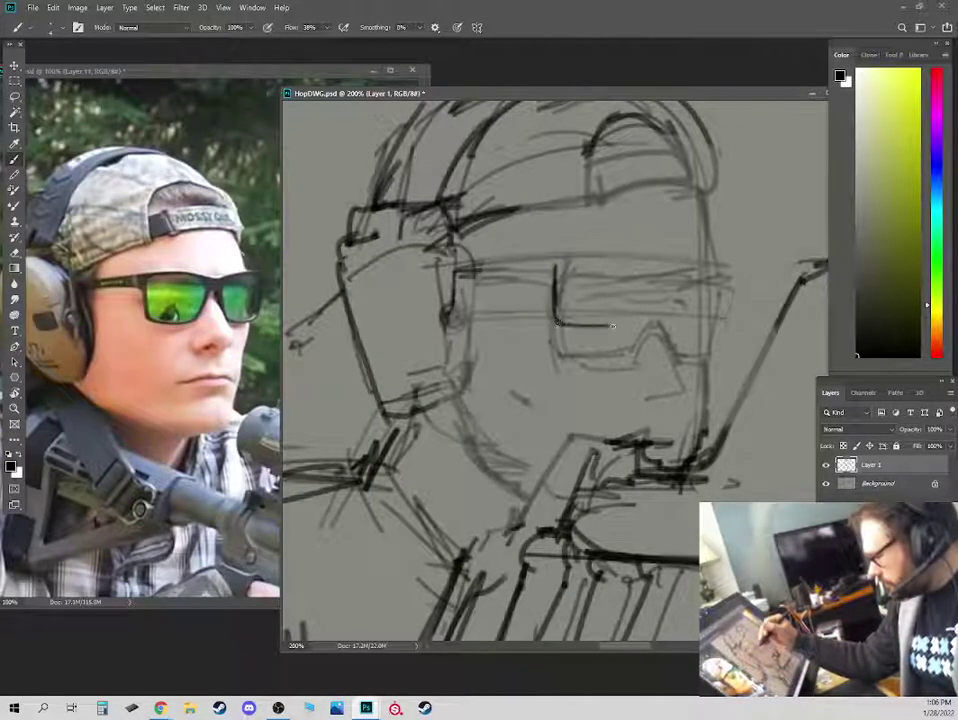
mouse_move(627, 326)
left_mouse_down()
mouse_move(644, 293)
mouse_move(663, 303)
mouse_move(664, 295)
mouse_move(672, 335)
mouse_move(707, 338)
mouse_move(729, 280)
mouse_move(672, 273)
mouse_move(732, 283)
left_mouse_up()
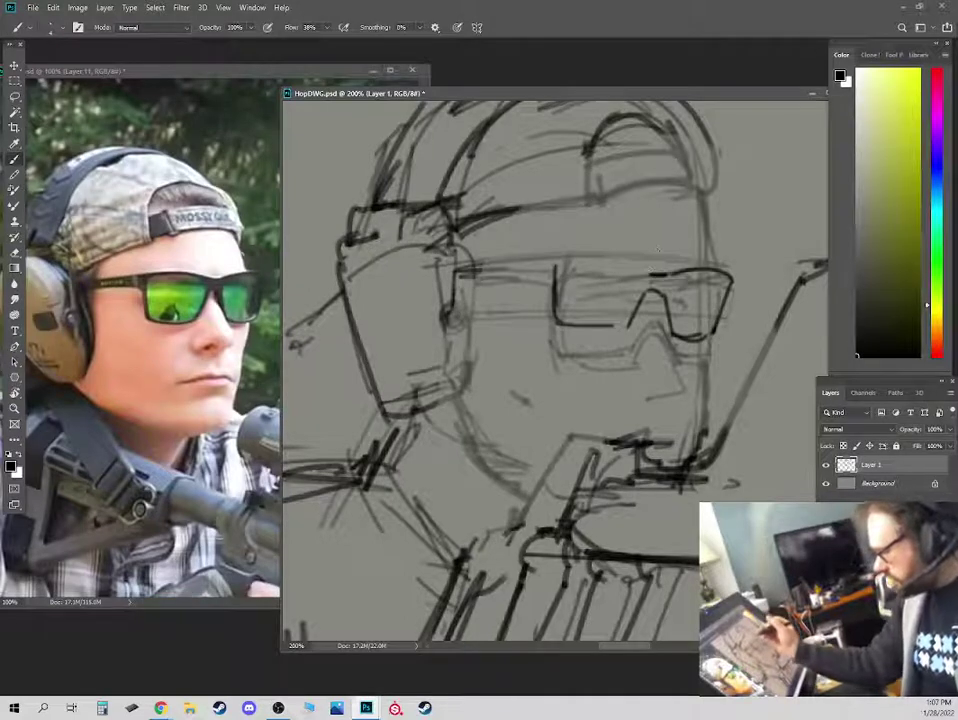
mouse_move(606, 262)
left_mouse_down()
mouse_move(571, 265)
mouse_move(645, 270)
left_mouse_up()
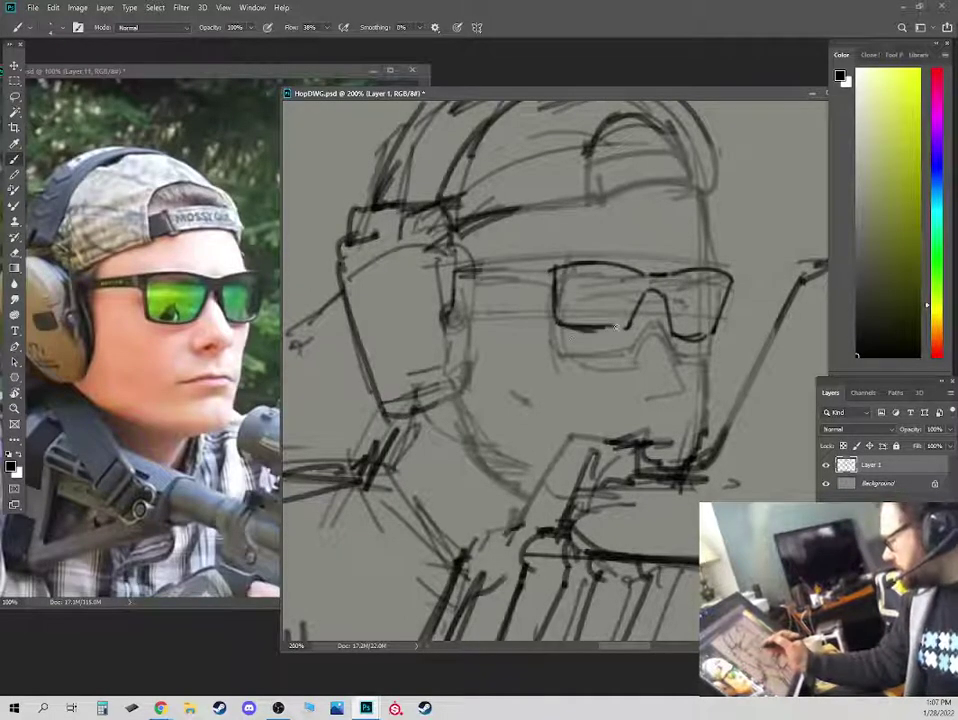
left_click_drag(625, 328, 553, 322)
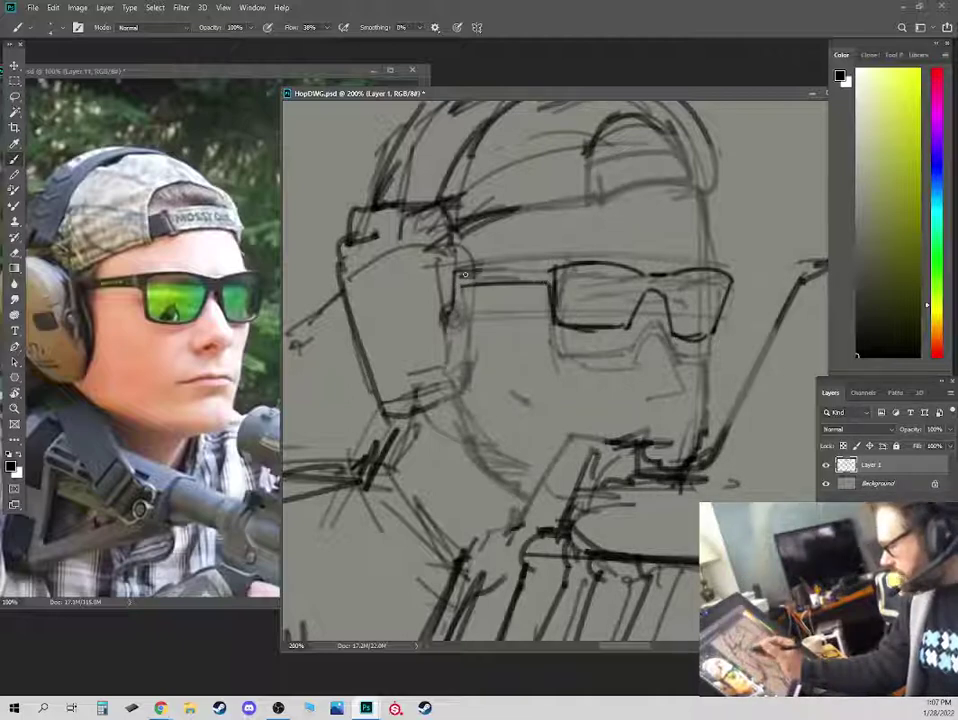
left_click_drag(455, 272, 550, 268)
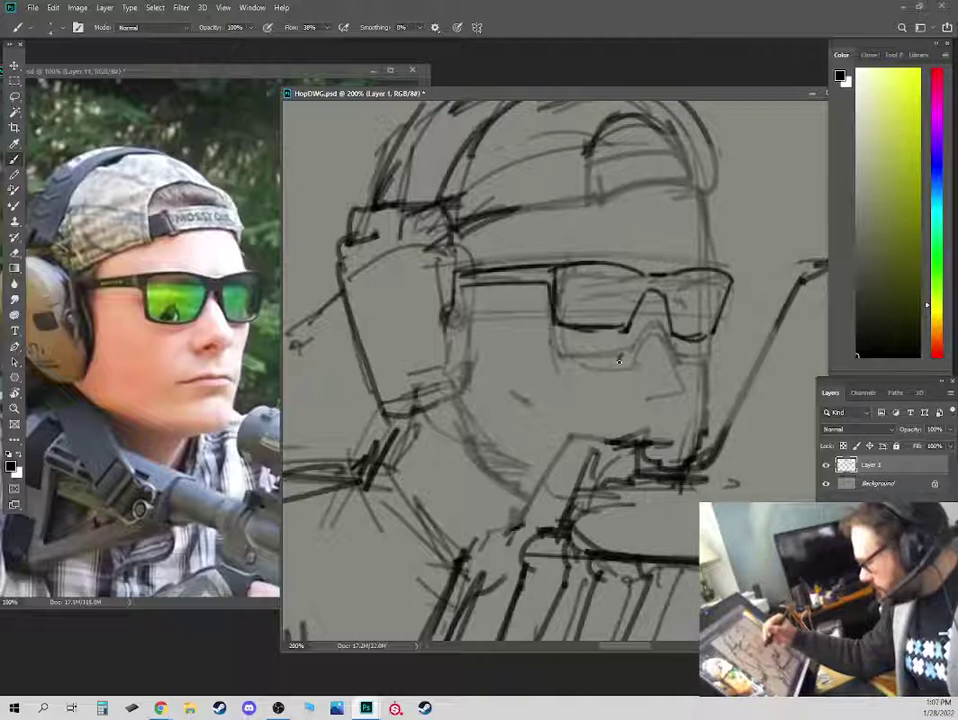
Draw the nose with its nostrils below the glasses and a closed mouth with a long corner line beneath it.
left_click_drag(619, 361, 622, 369)
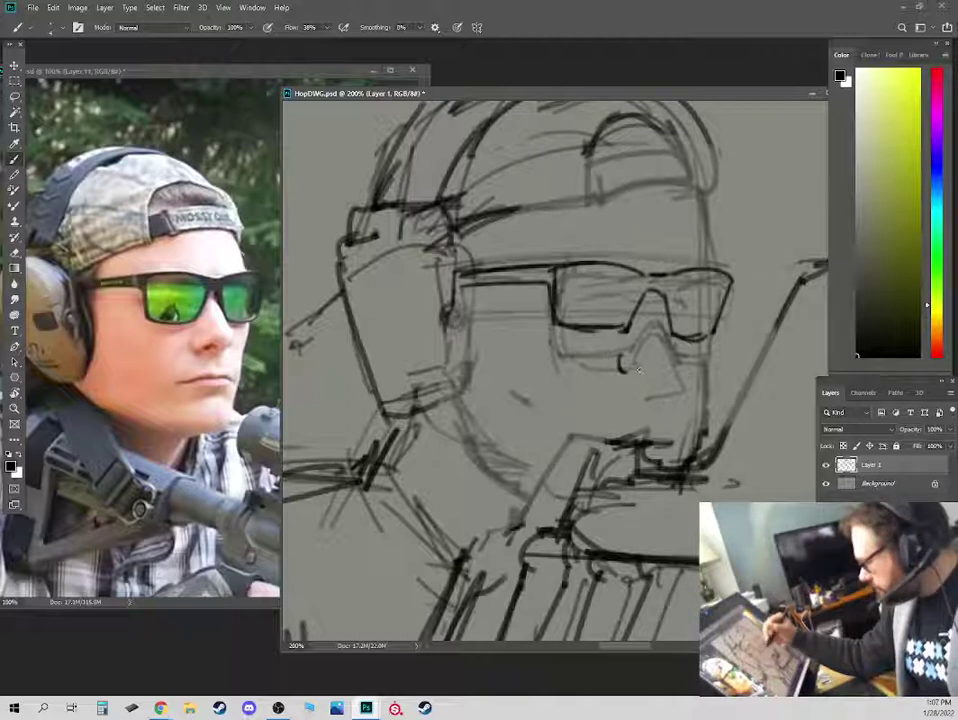
left_click_drag(640, 368, 652, 369)
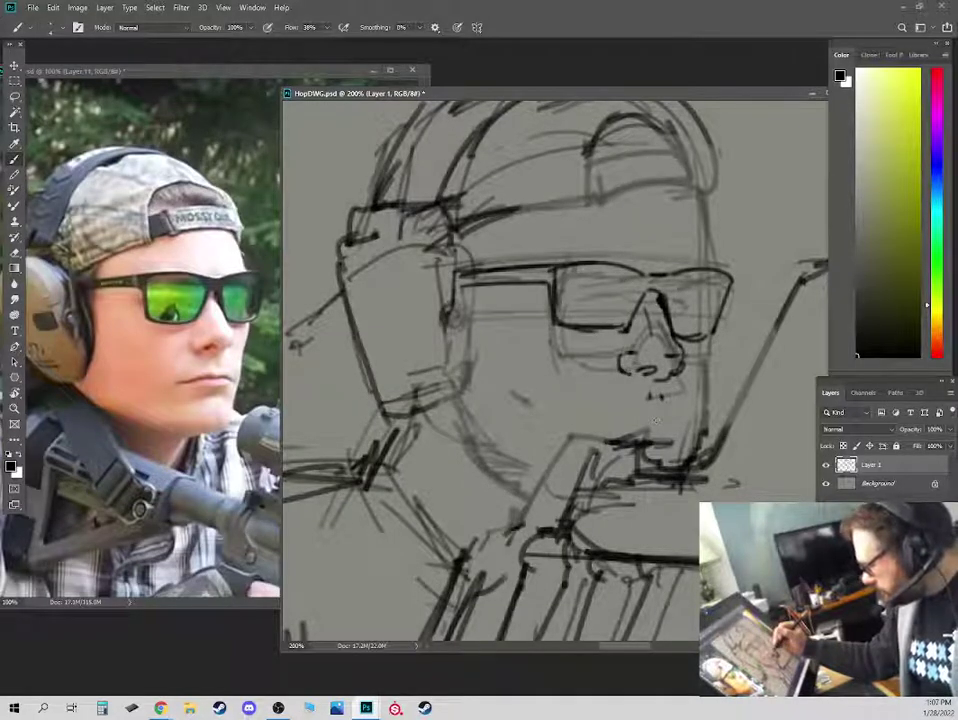
left_click_drag(648, 420, 676, 420)
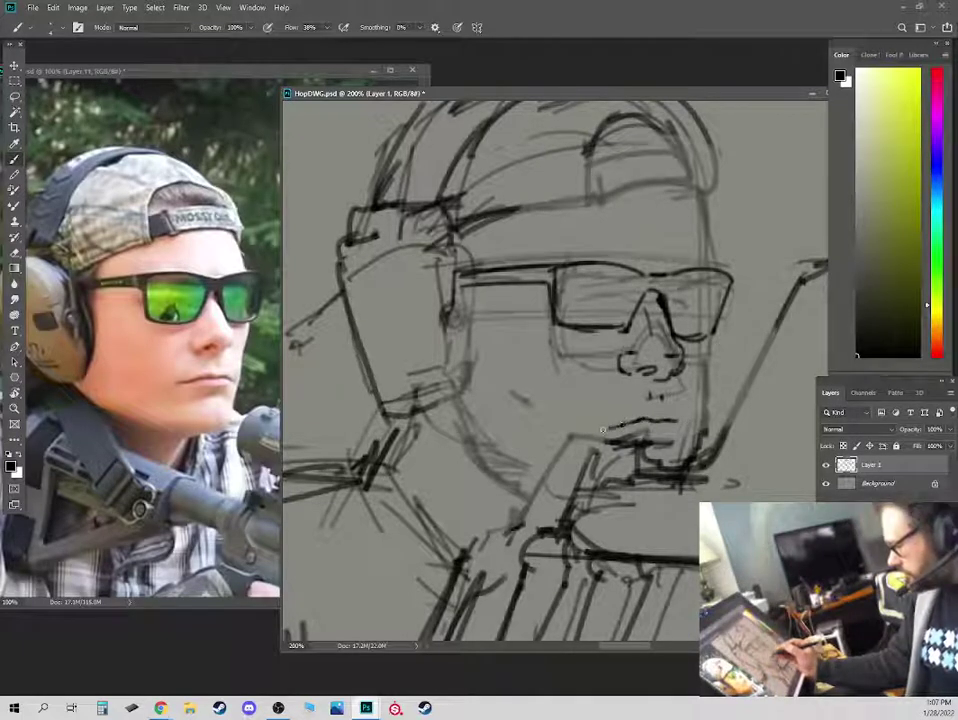
left_click_drag(578, 435, 618, 424)
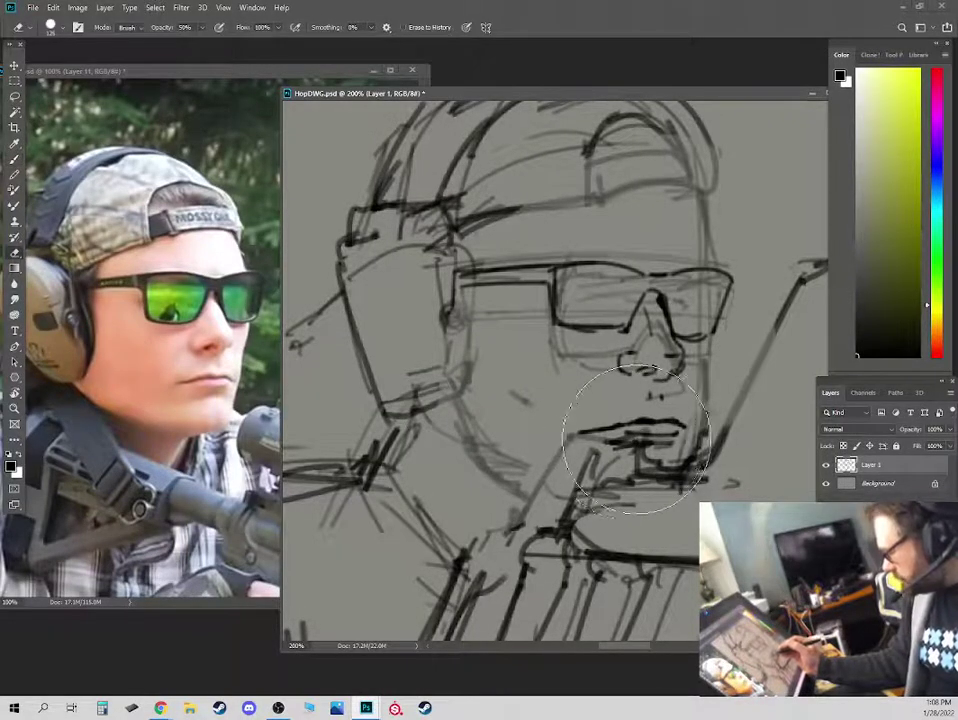
Erase the old lines around the mouth at 100% opacity, shorten its corner, and refine the lips and the marks under the nose.
key("e")
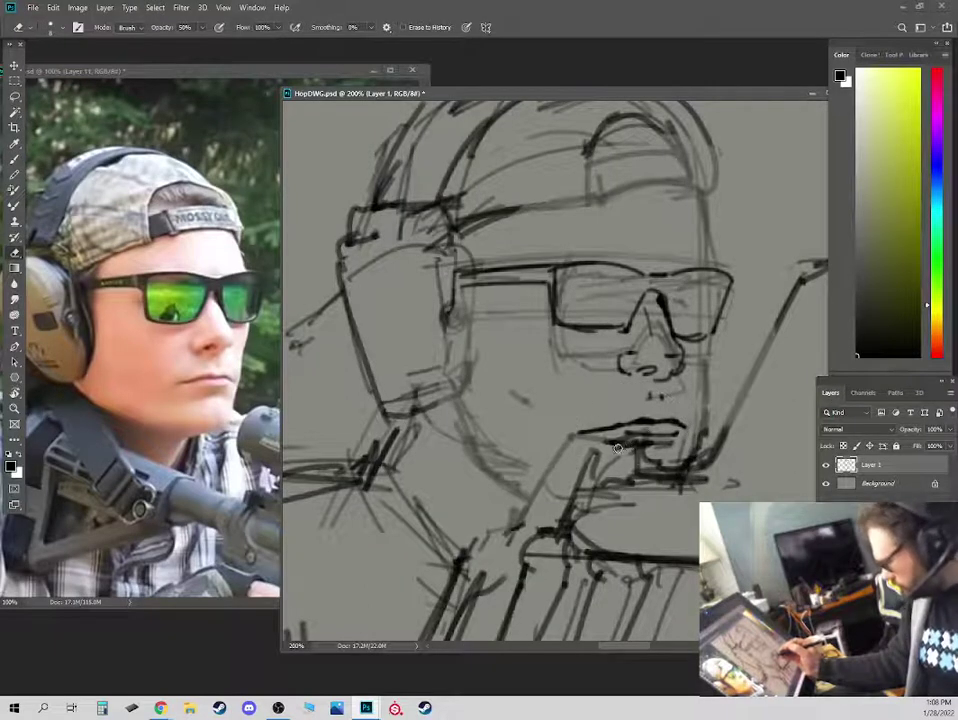
key("0")
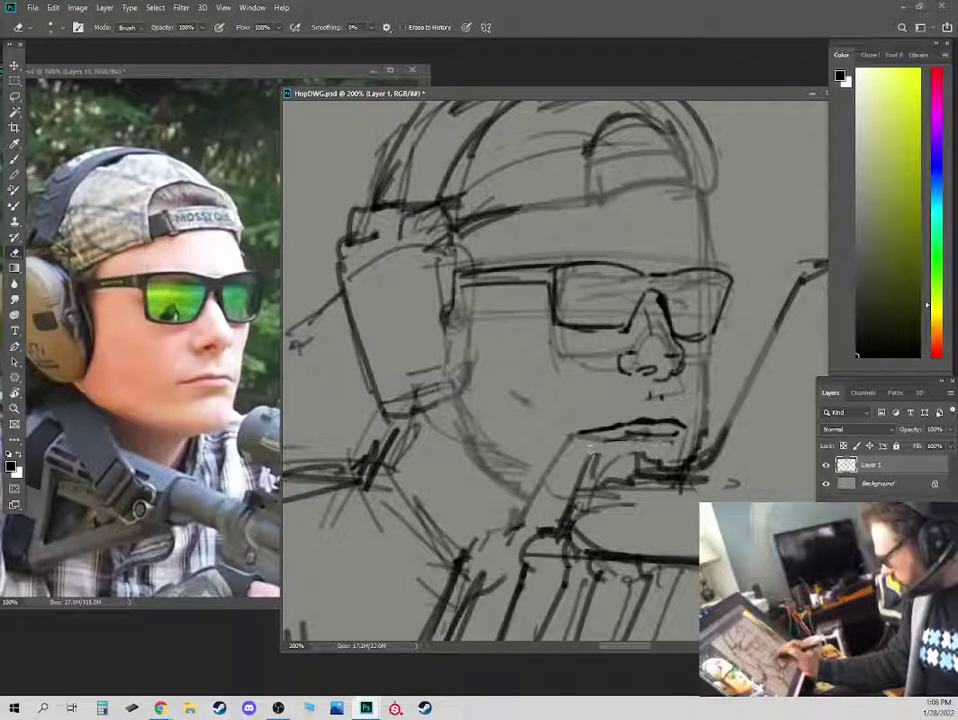
key("b")
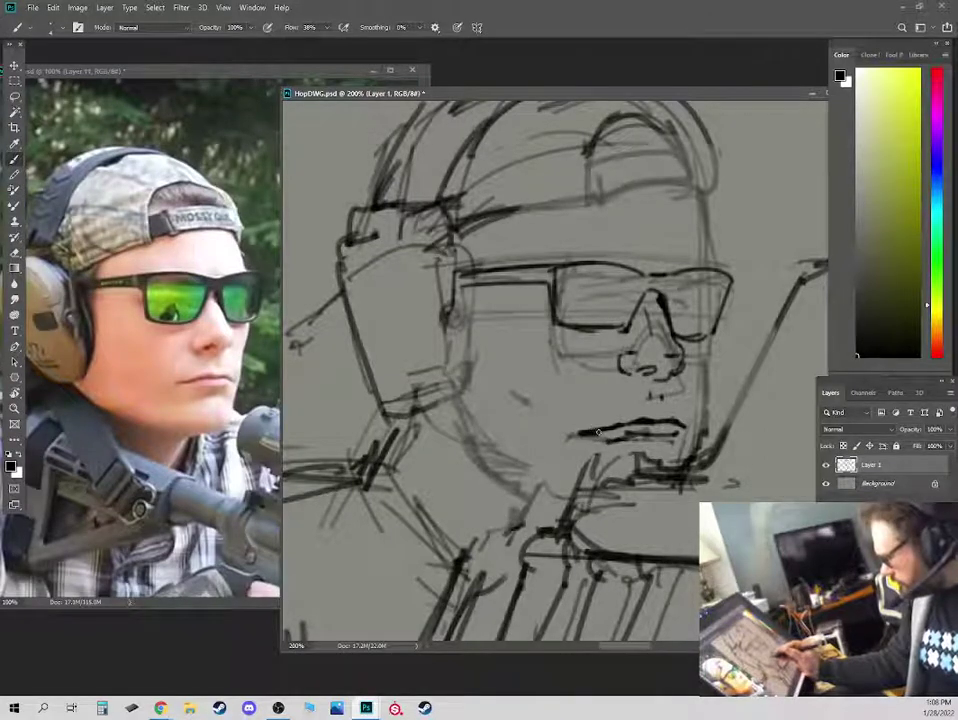
key("e")
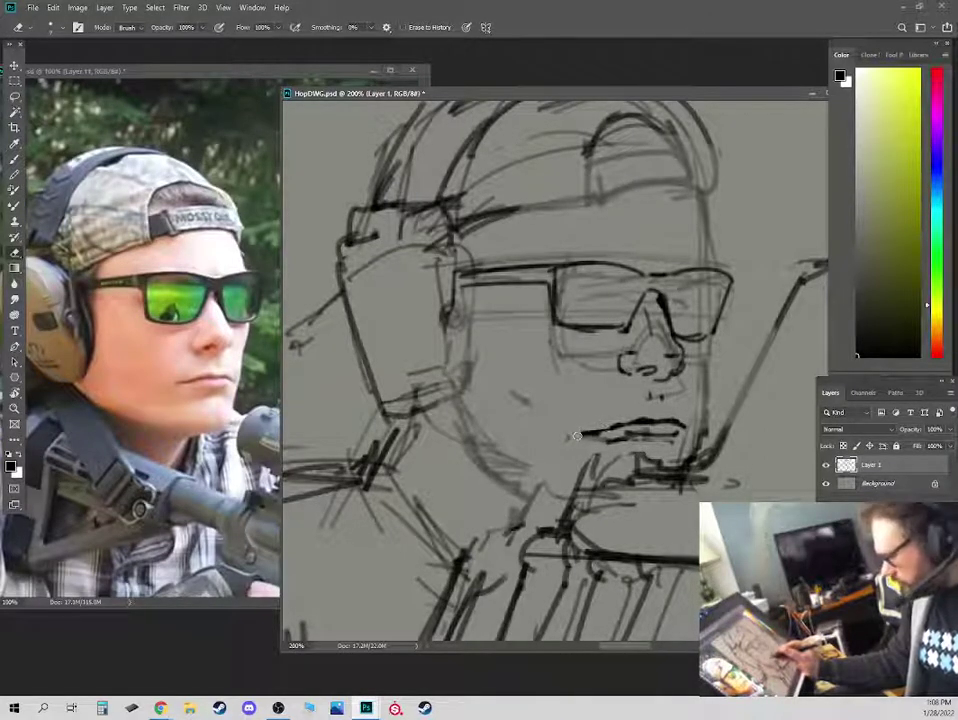
key("b")
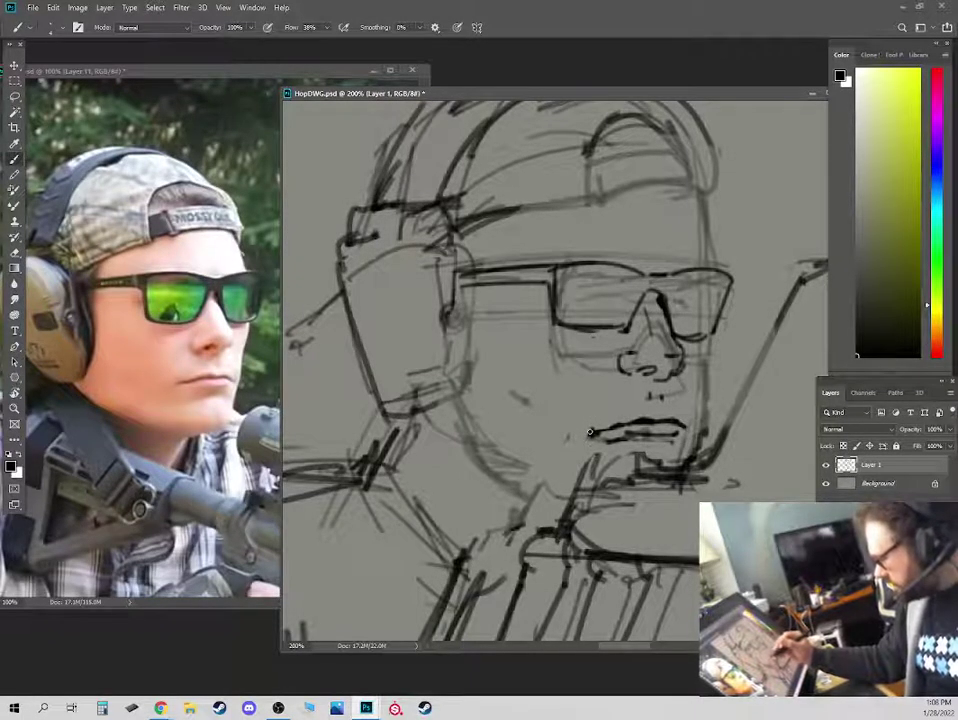
key("e")
key("b")
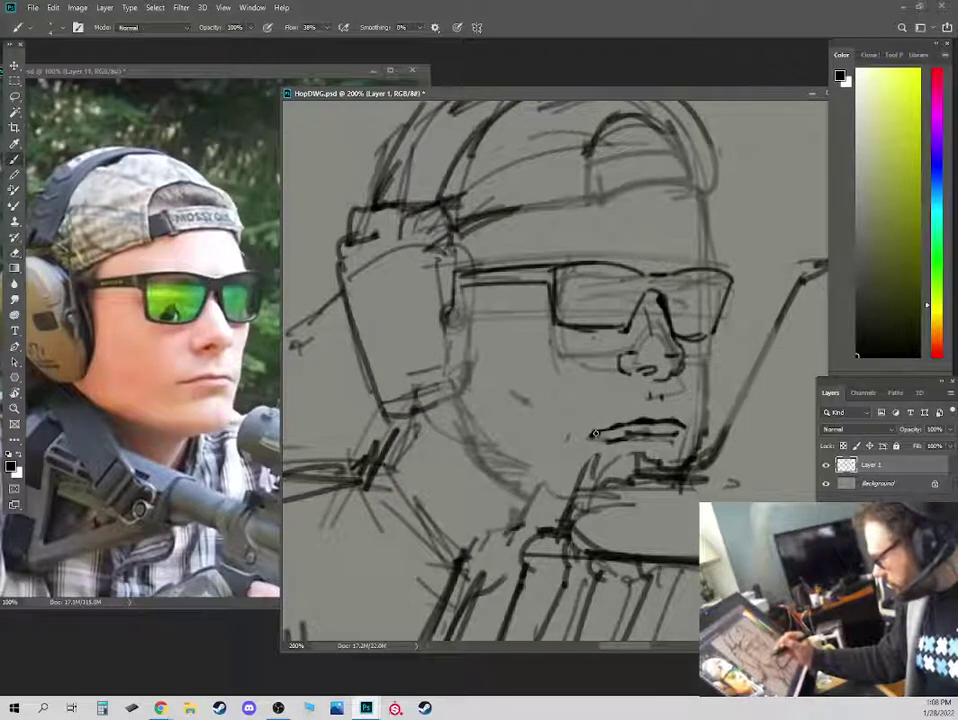
key("e")
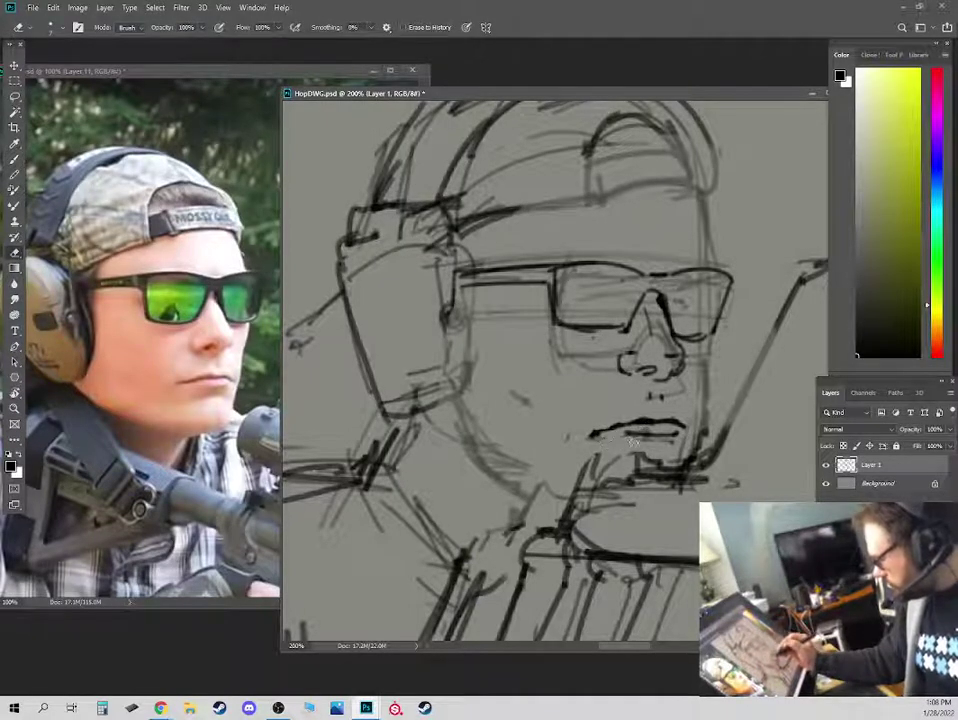
key("b")
key("e")
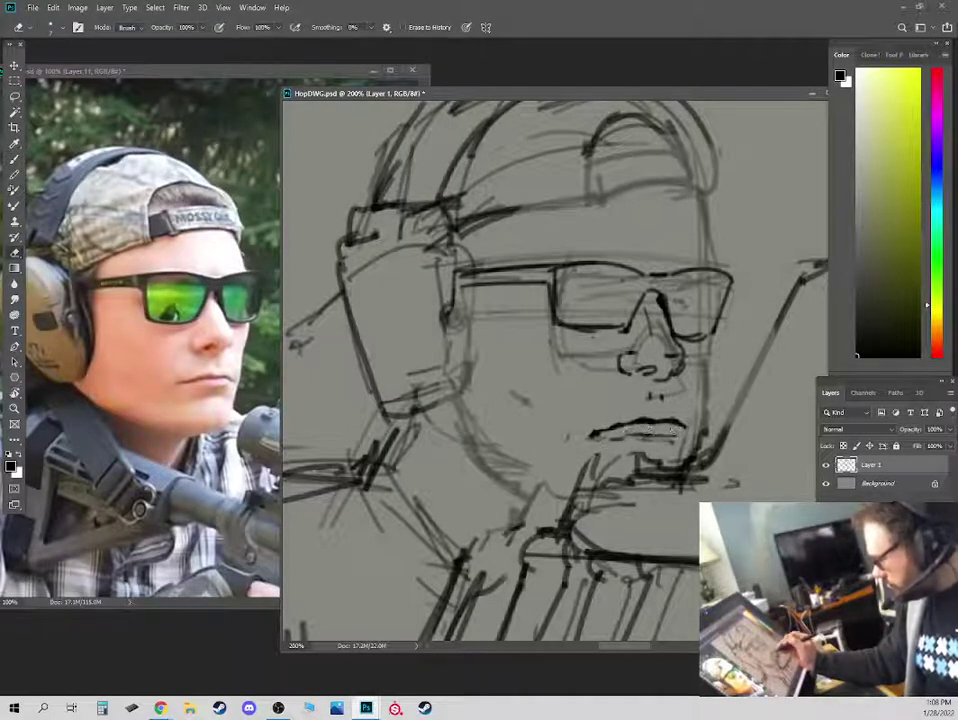
key("b")
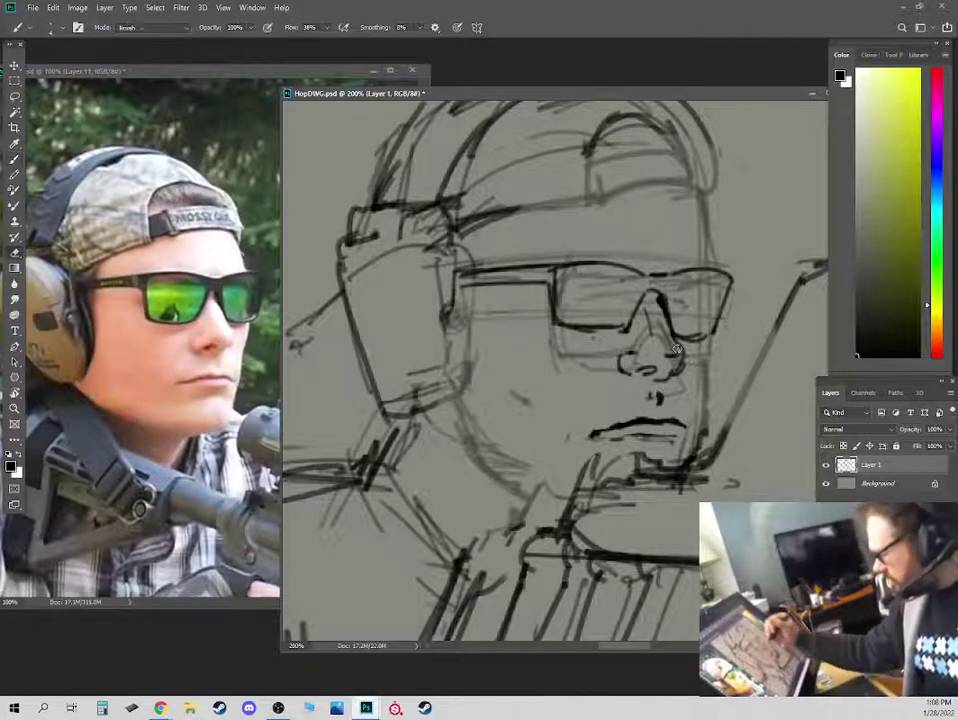
Clear the old sketch lines inside the lenses, then draw the inner rims, brow mark, forehead edge and cap's lower edge.
key("e")
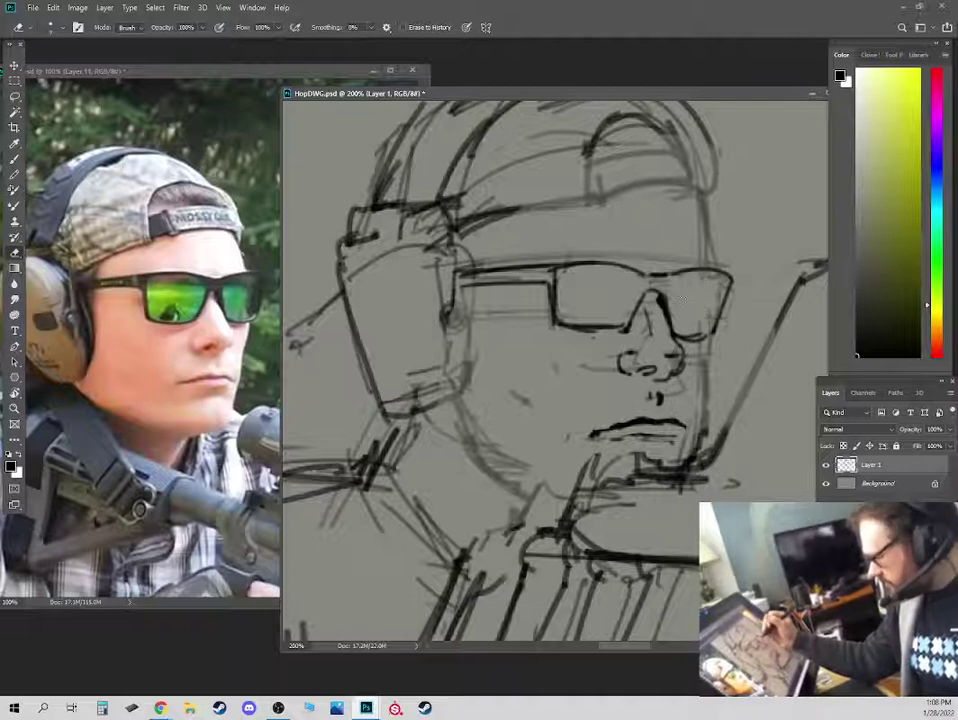
key("b")
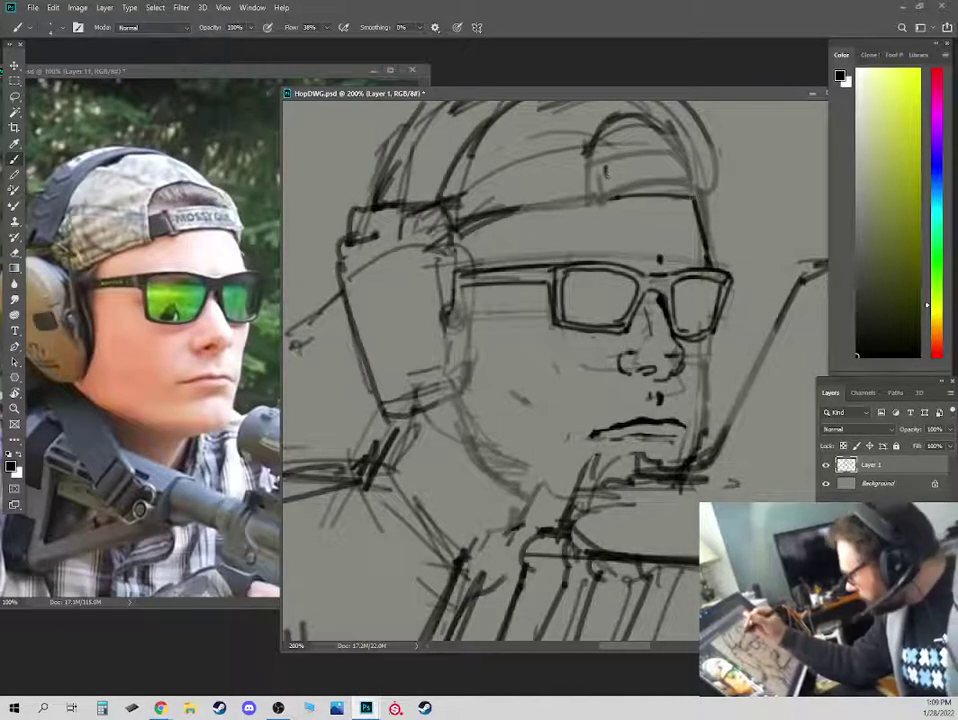
Draw the cap's adjustment strap with a small buckle at its near end and letter "MOSSY OAK" on it.
left_click_drag(600, 168, 606, 192)
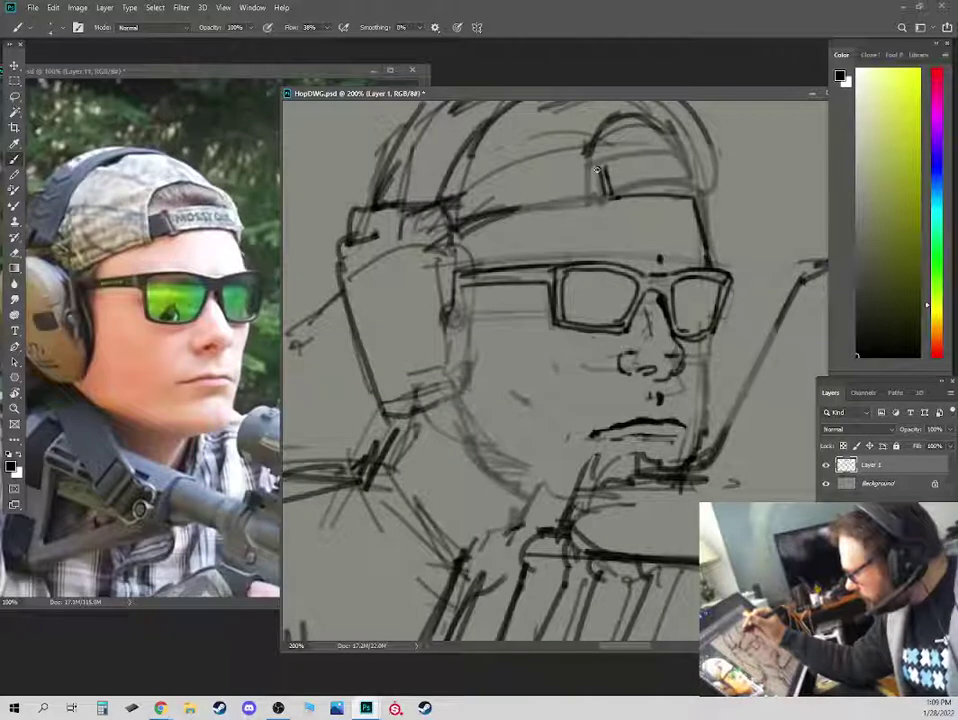
left_click_drag(598, 170, 598, 188)
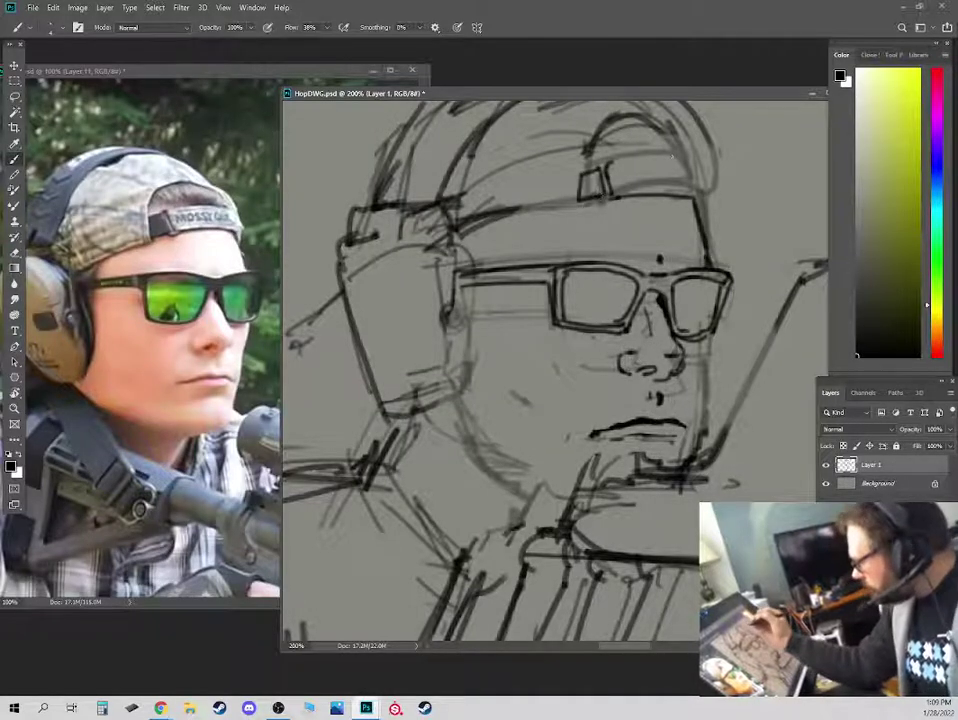
left_click_drag(584, 160, 702, 159)
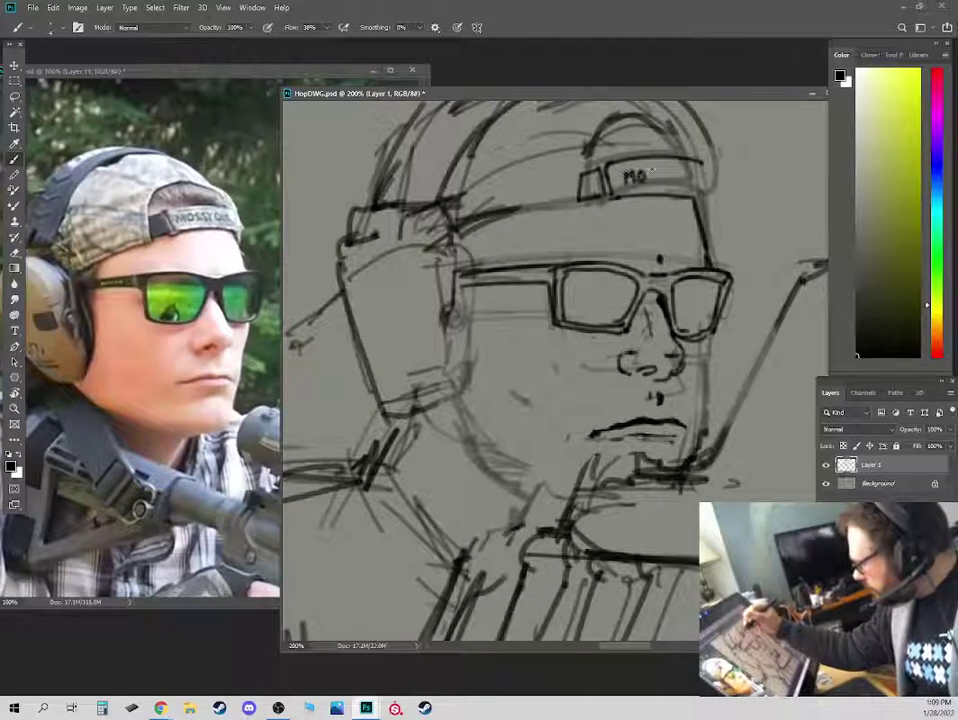
left_click_drag(638, 172, 636, 173)
left_click_drag(654, 172, 650, 182)
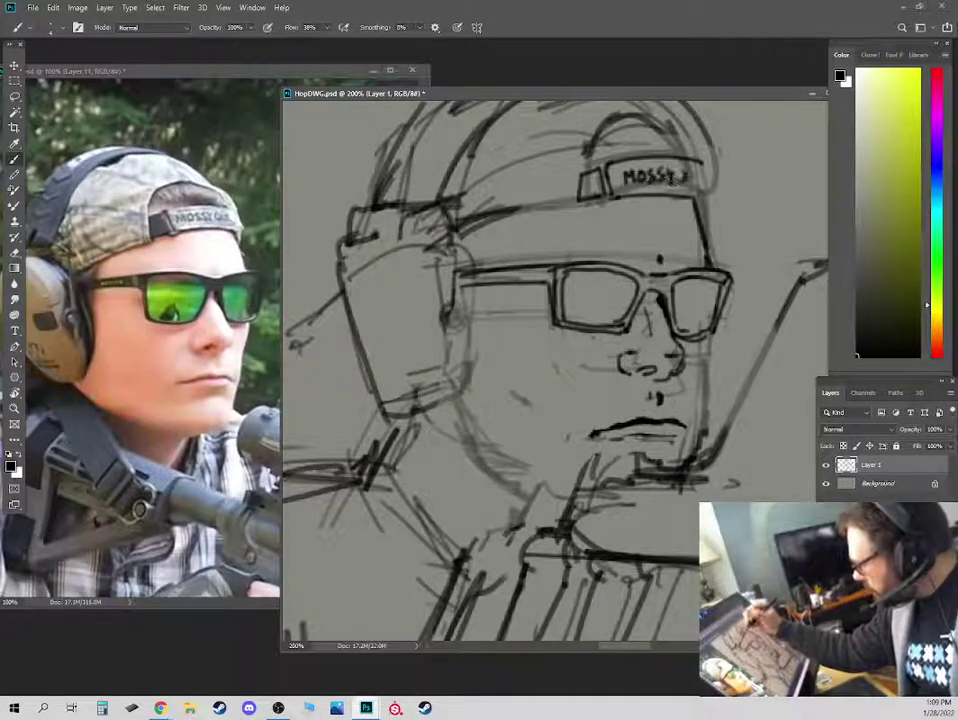
left_click_drag(686, 170, 708, 184)
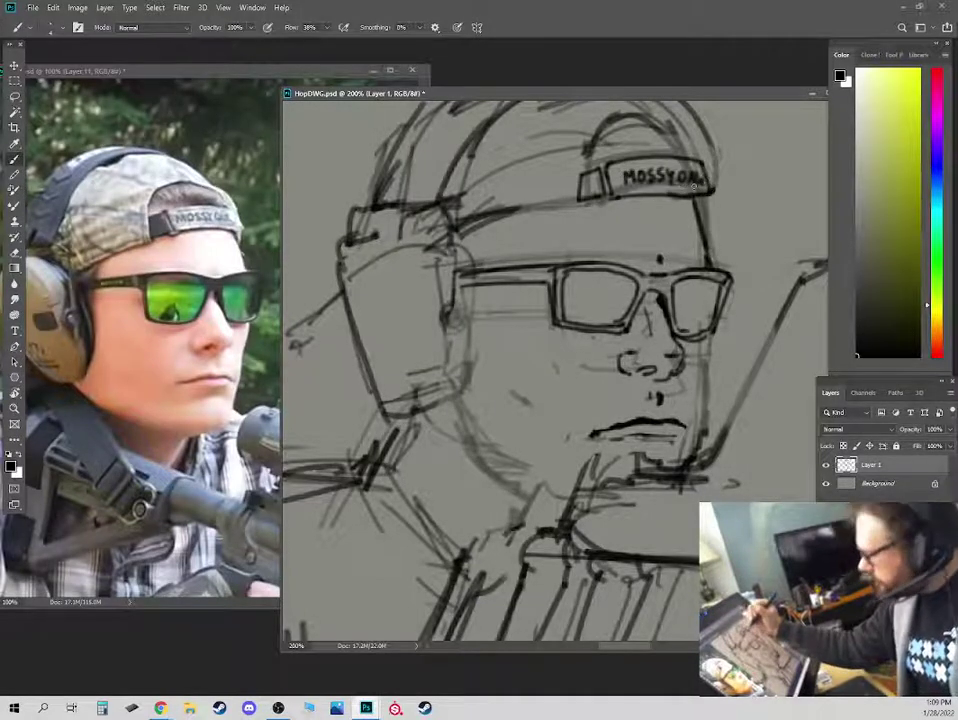
left_click_drag(694, 170, 706, 184)
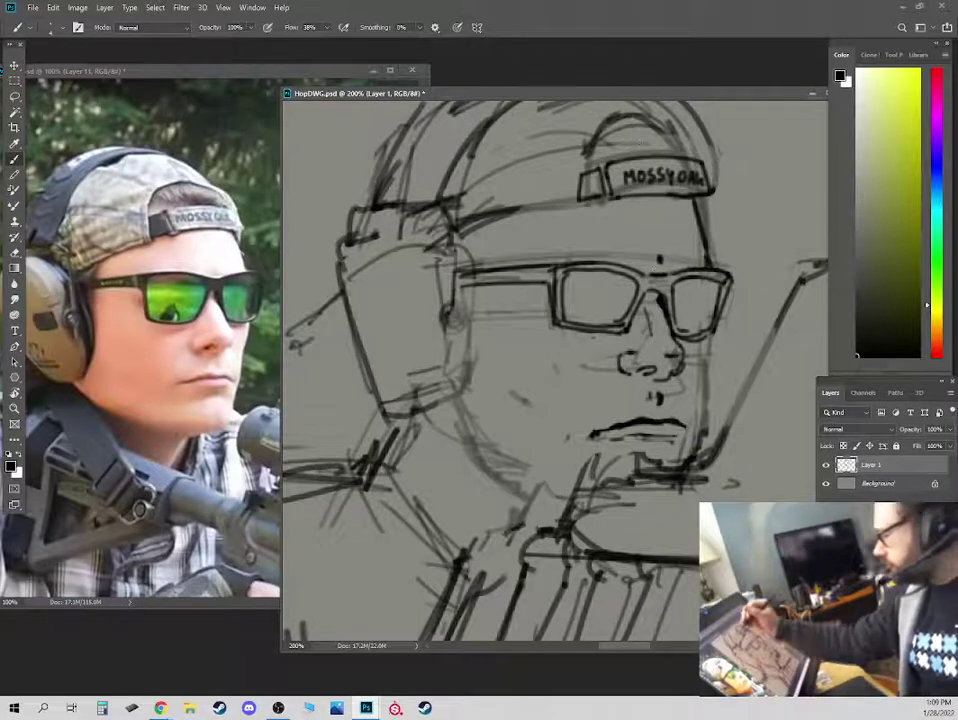
Fill the cap's arched opening above the strap with dark hair strokes and redraw the opening's near edge.
left_click_drag(612, 124, 592, 147)
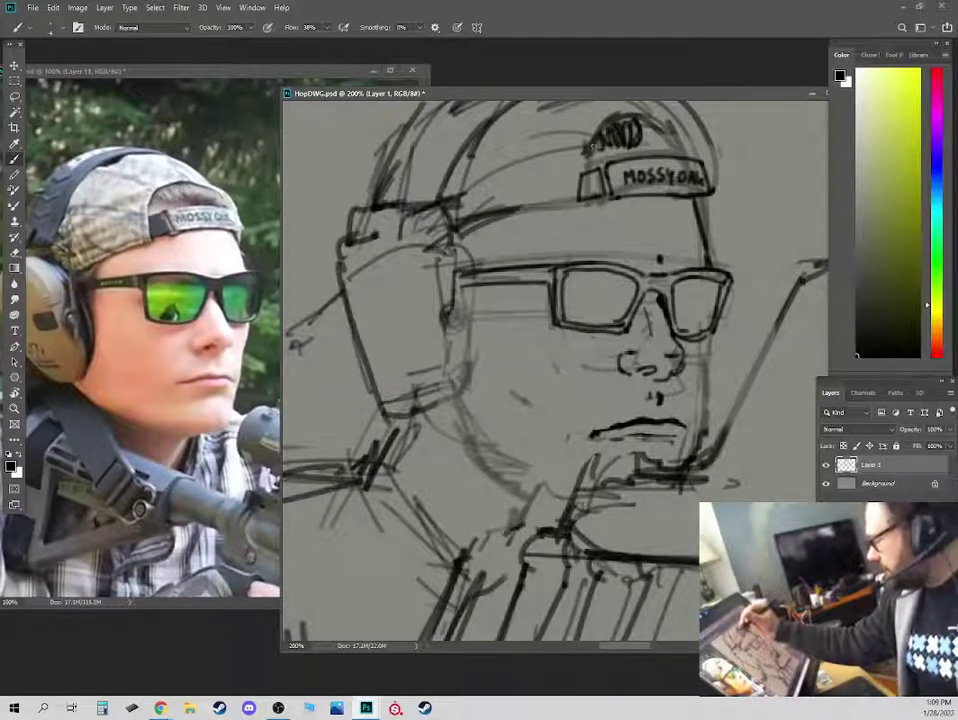
left_click_drag(600, 124, 614, 148)
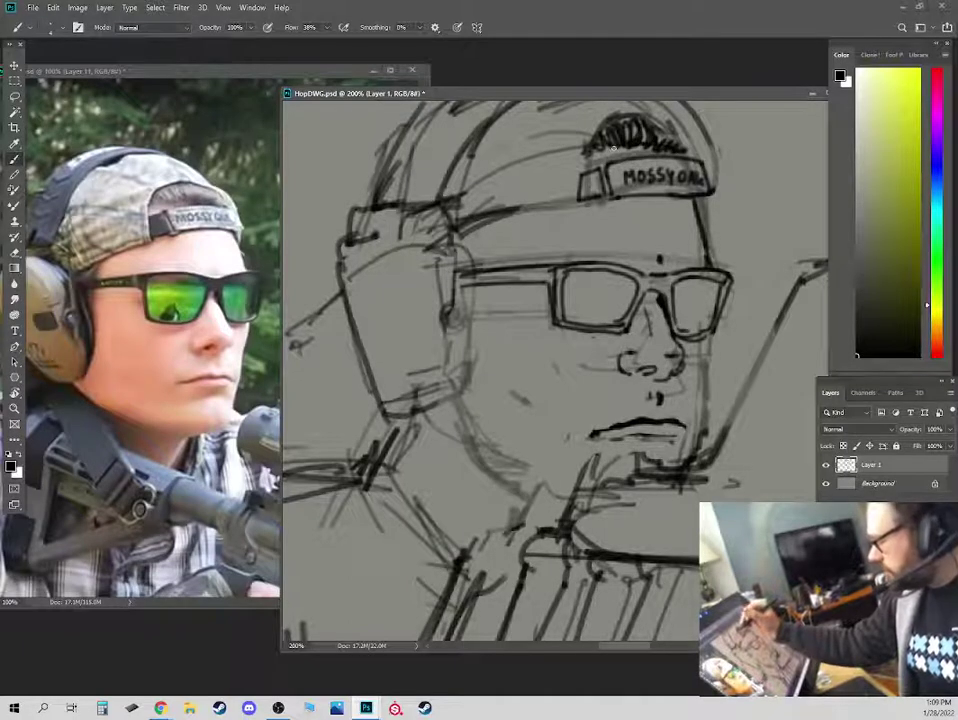
left_click_drag(580, 152, 572, 182)
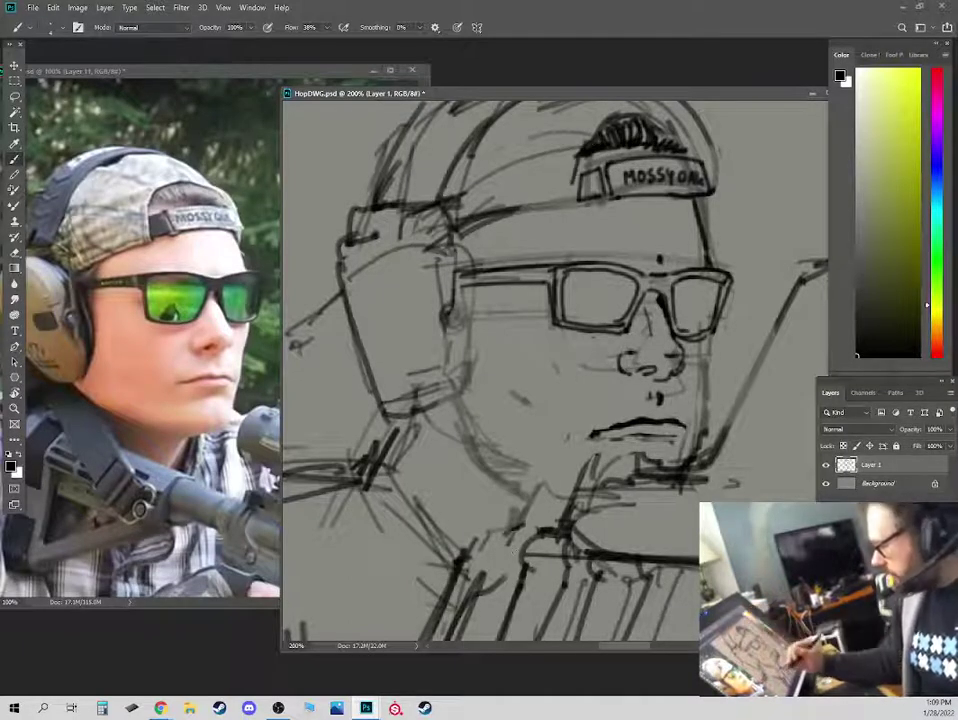
Thin the upper lip line near the mouth corner, redraw the far end of the lips, and add a short cheek mark below the glasses.
key("e")
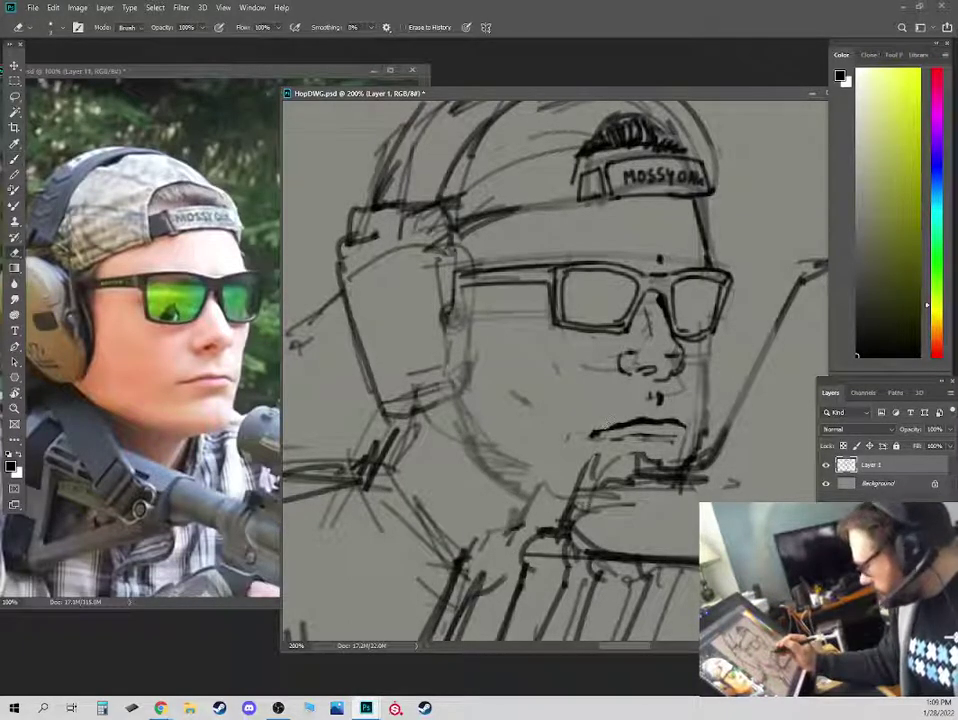
left_click_drag(592, 433, 609, 430)
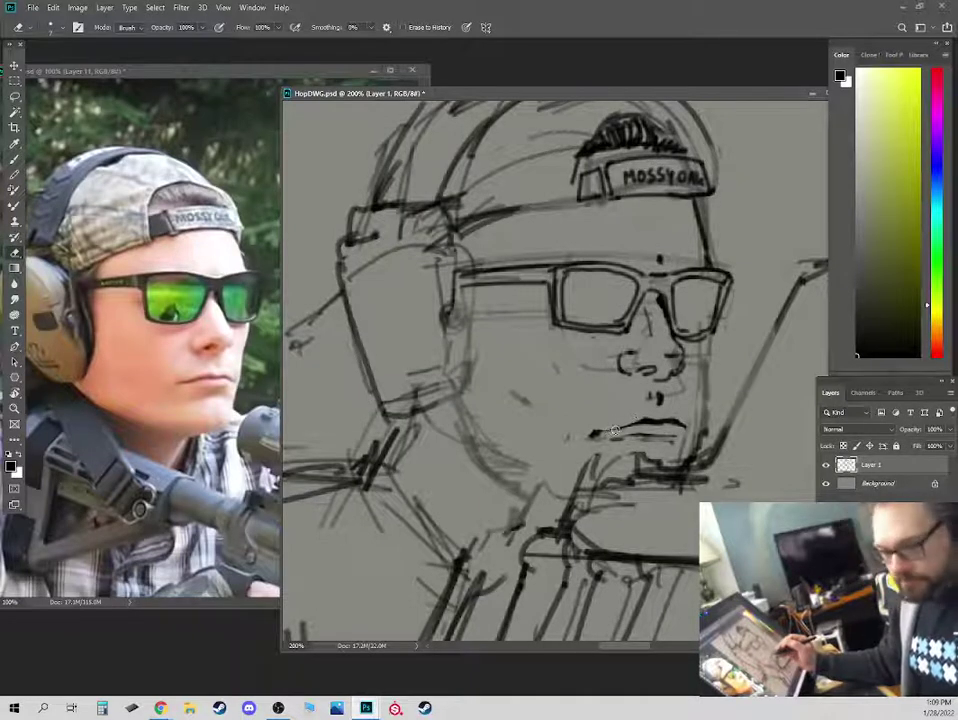
key("b")
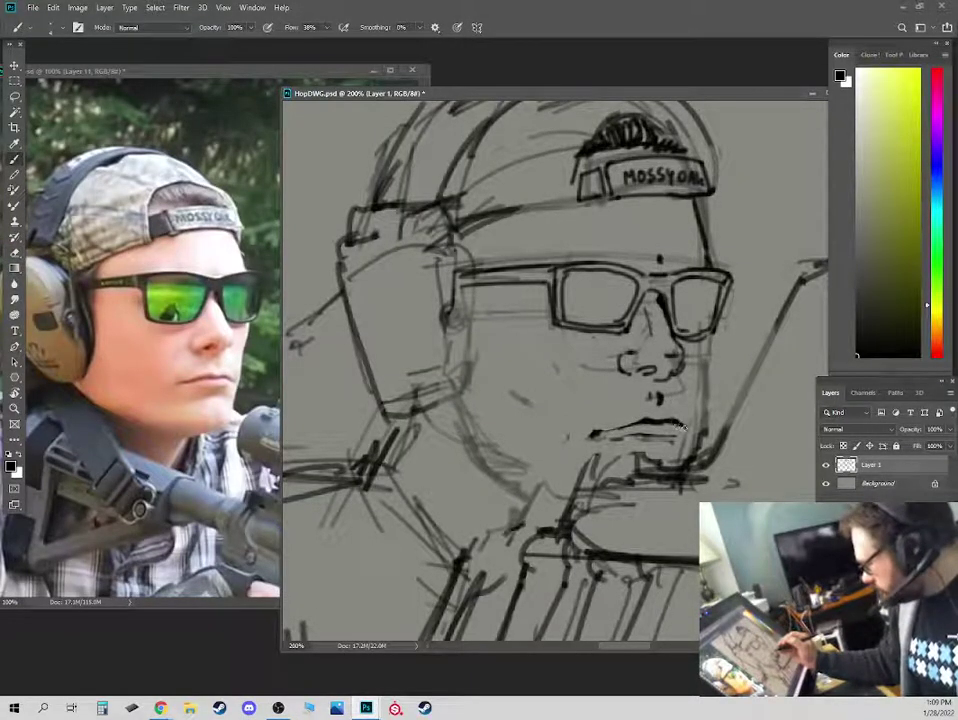
left_click_drag(643, 434, 682, 431)
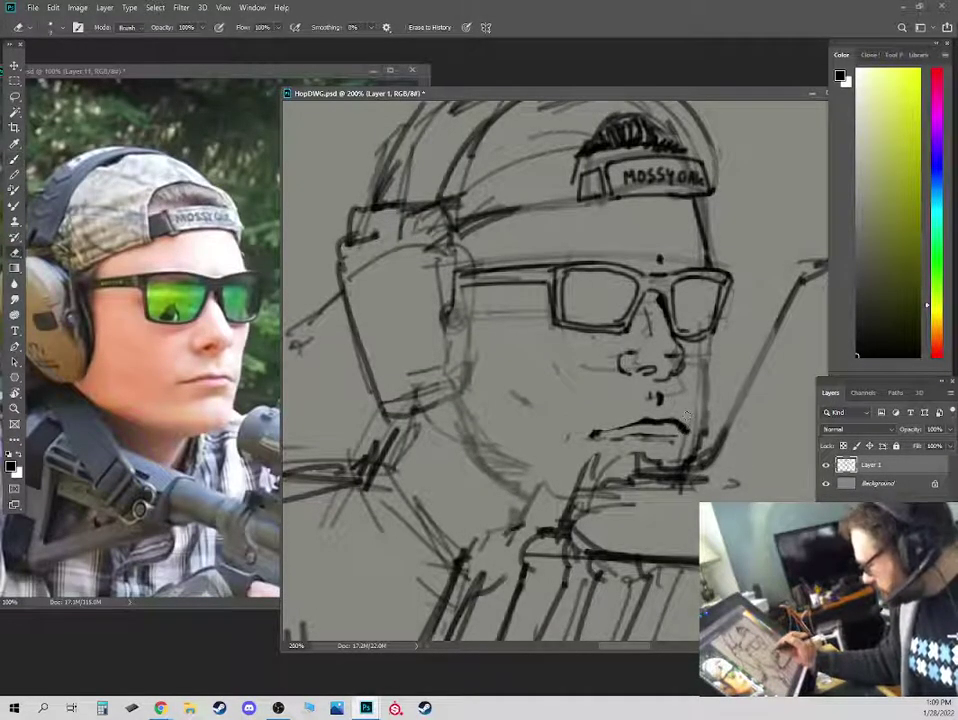
key("e")
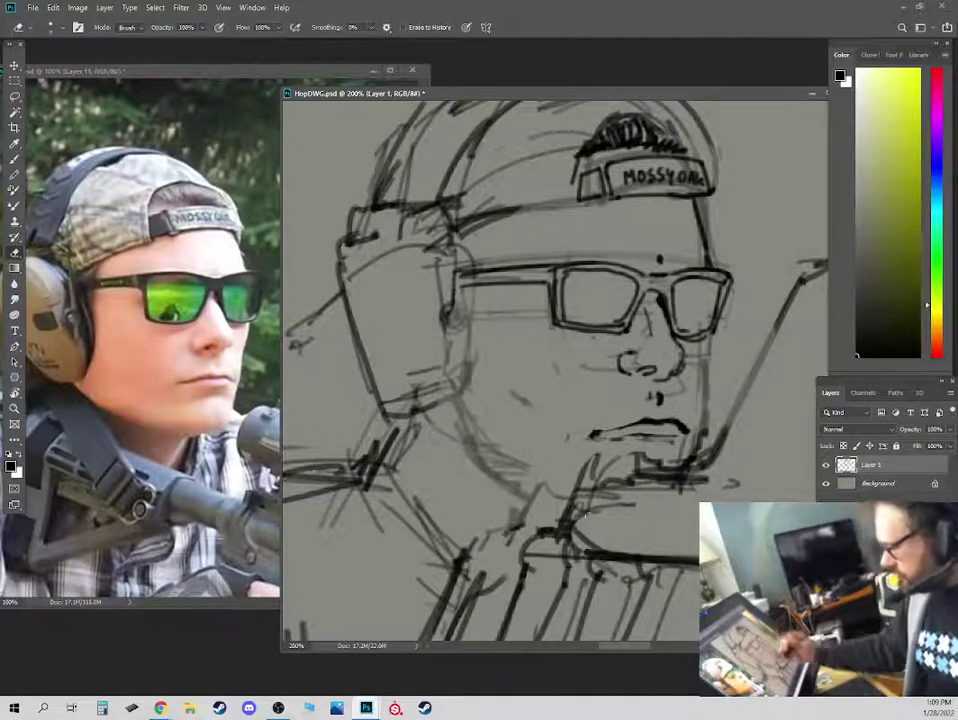
key("b")
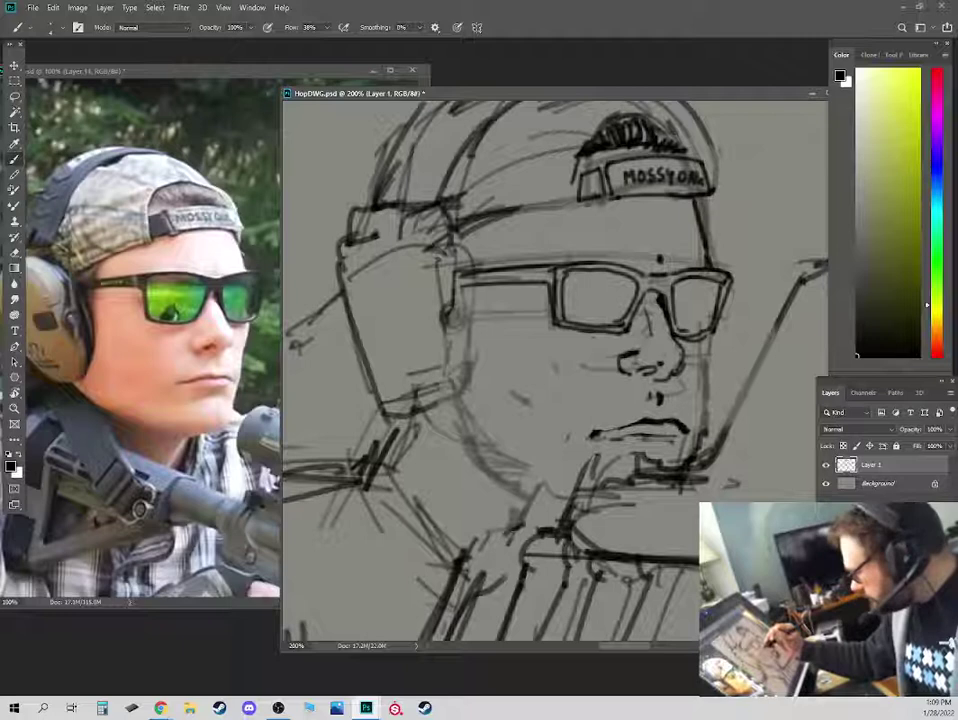
left_click_drag(576, 349, 598, 344)
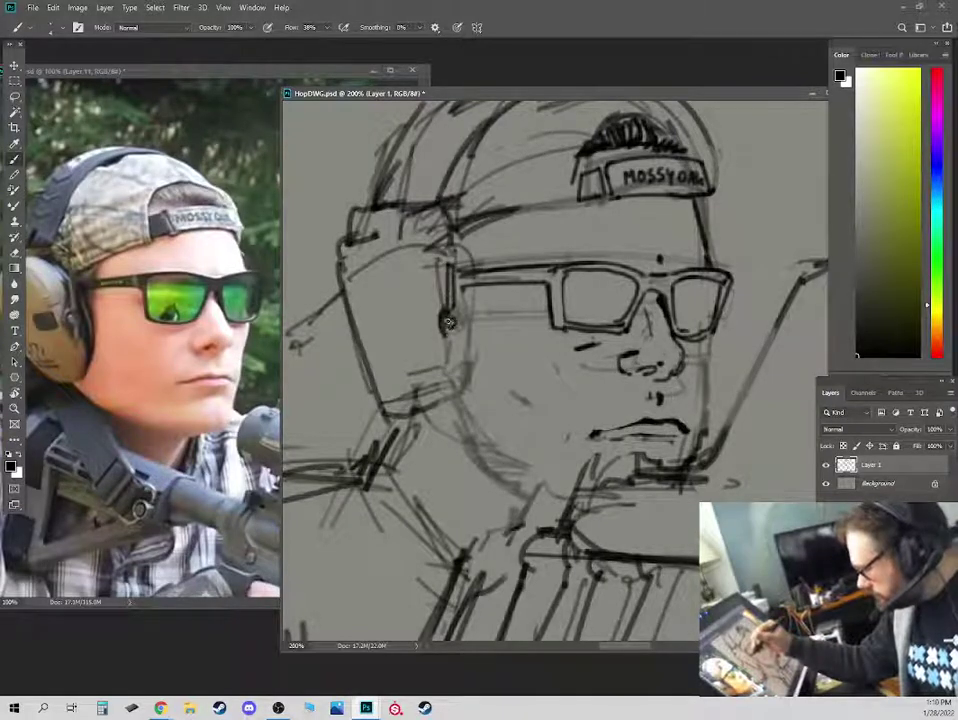
Draw the earmuff's round pivot and lower cup edge, erase the old rear outline, and redraw the cup's lower rear curve.
left_click_drag(449, 322, 458, 346)
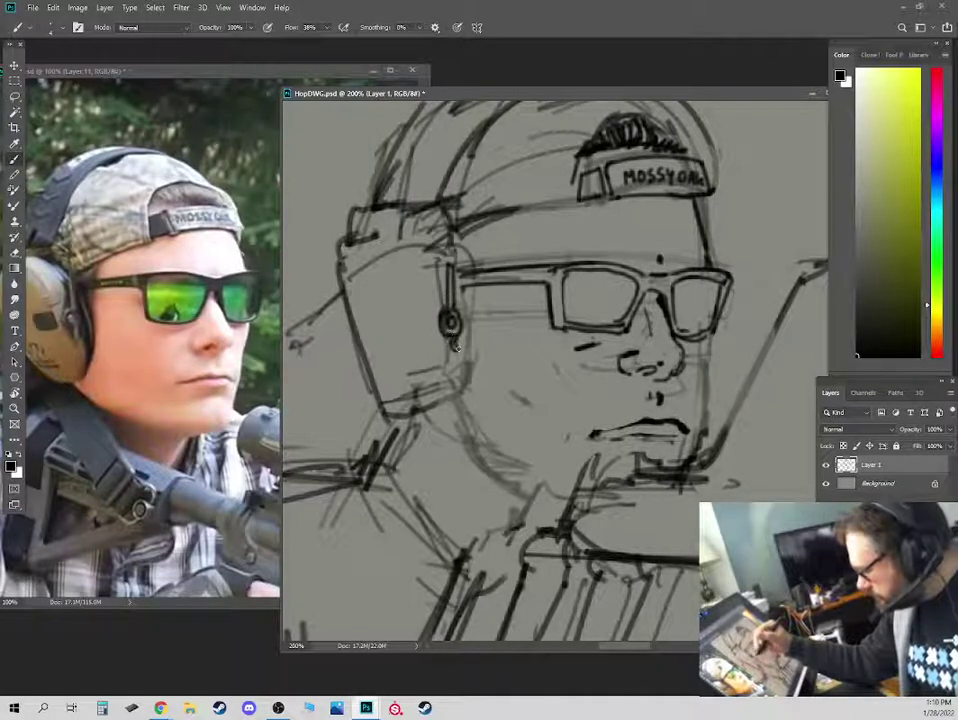
left_click_drag(457, 346, 441, 411)
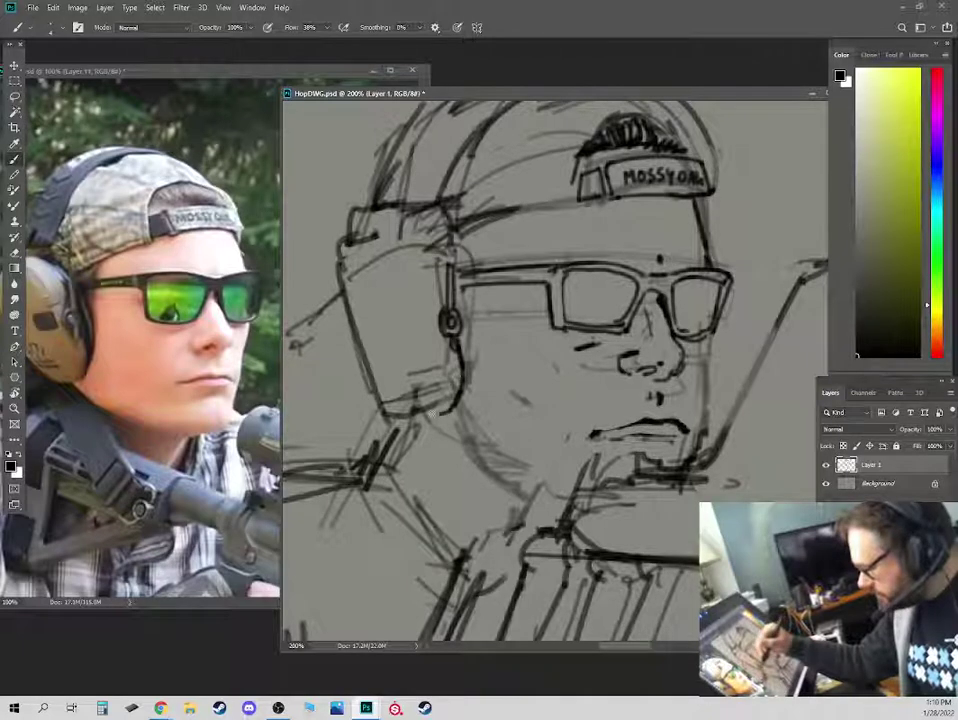
key("e")
left_click_drag(385, 400, 337, 283)
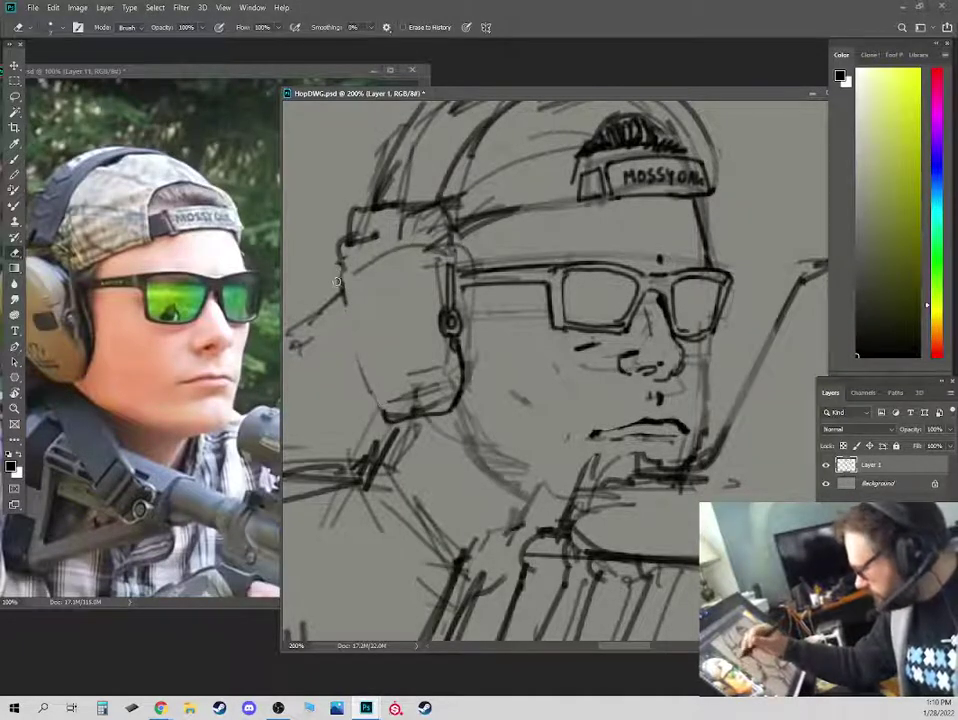
key("b")
left_click_drag(430, 392, 379, 408)
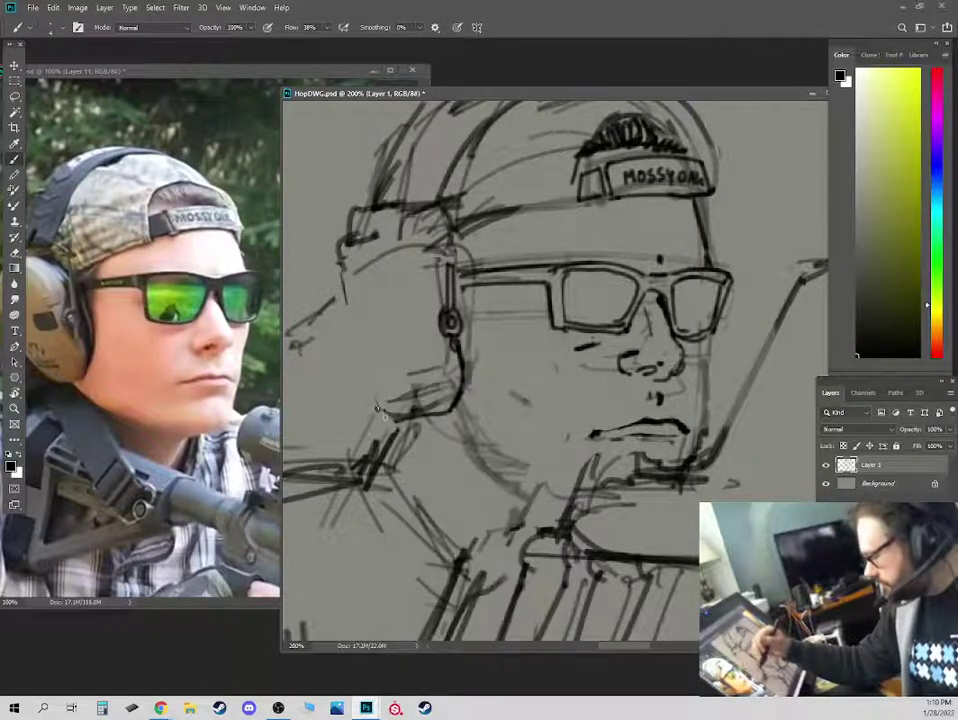
left_click_drag(360, 368, 400, 415)
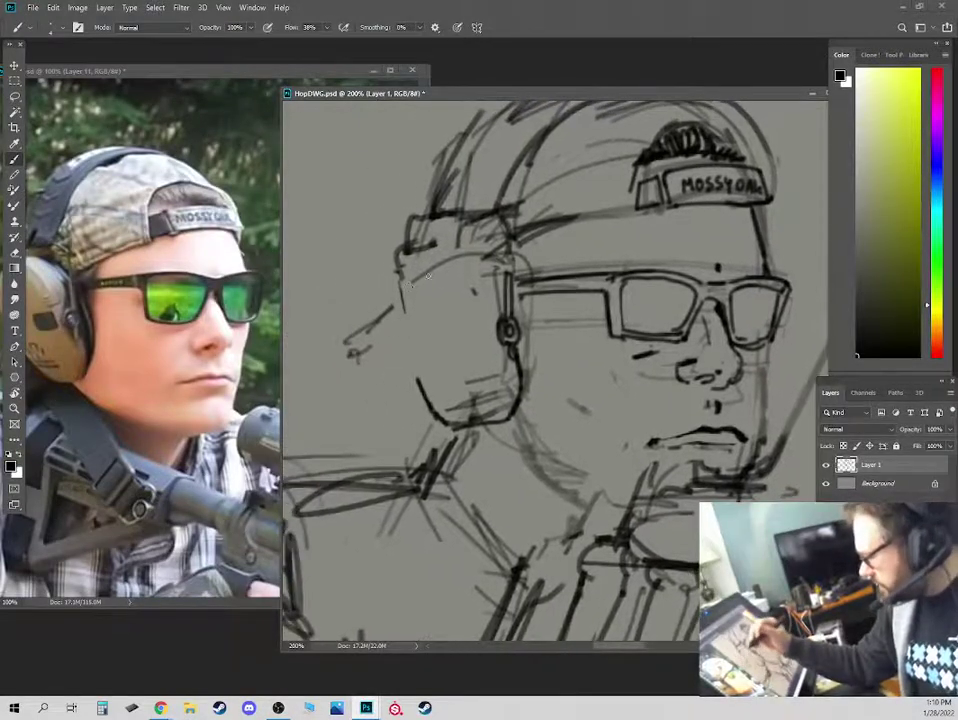
Draw the earcup's curved top outline with an inner arc and a small square port on its face.
left_click_drag(341, 326, 399, 336)
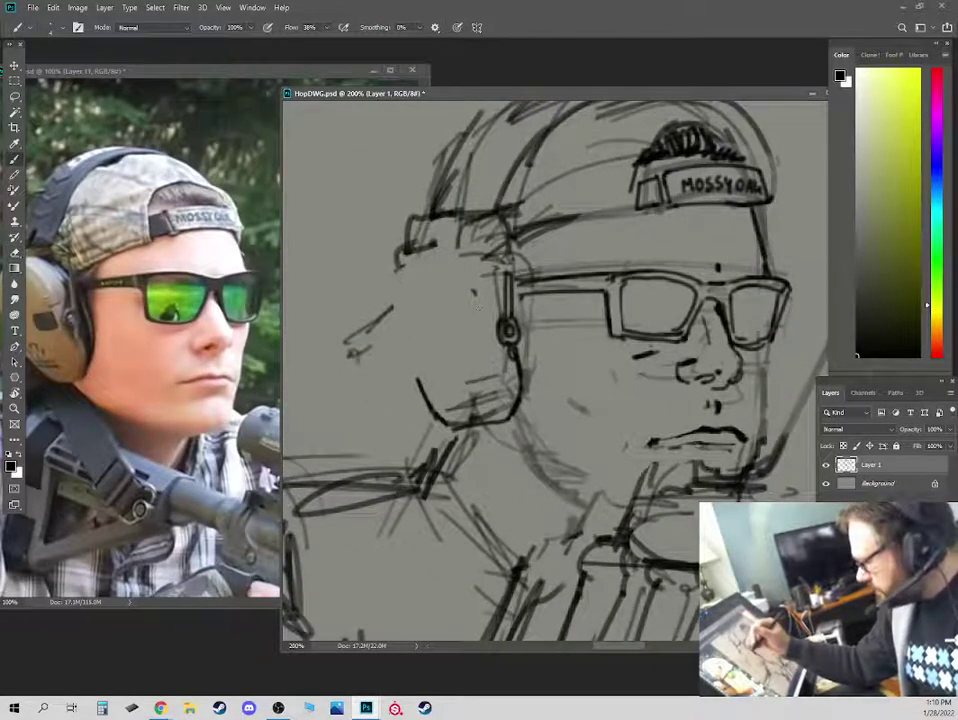
mouse_move(478, 302)
left_mouse_down()
mouse_move(406, 320)
mouse_move(483, 324)
left_mouse_up()
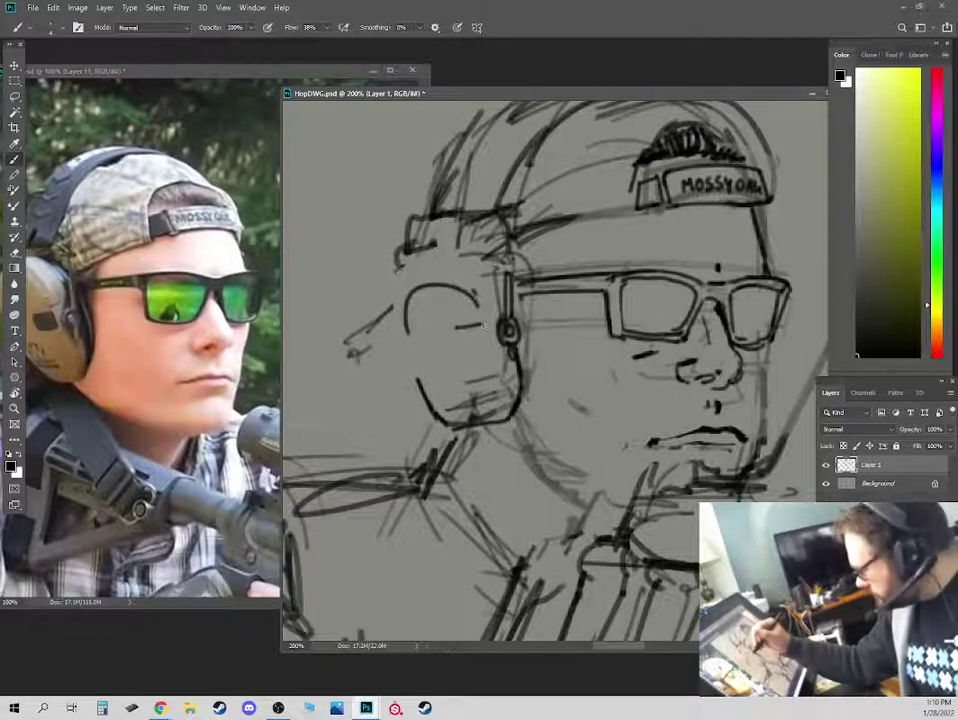
left_click_drag(483, 325, 456, 328)
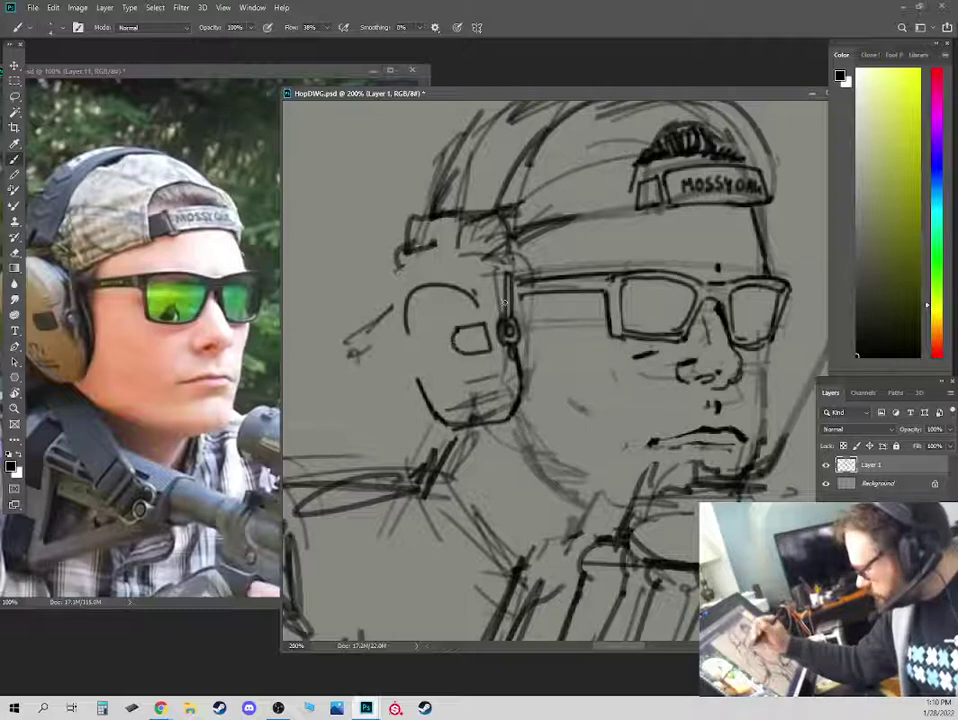
mouse_move(500, 285)
left_mouse_down()
mouse_move(461, 250)
mouse_move(397, 276)
left_mouse_up()
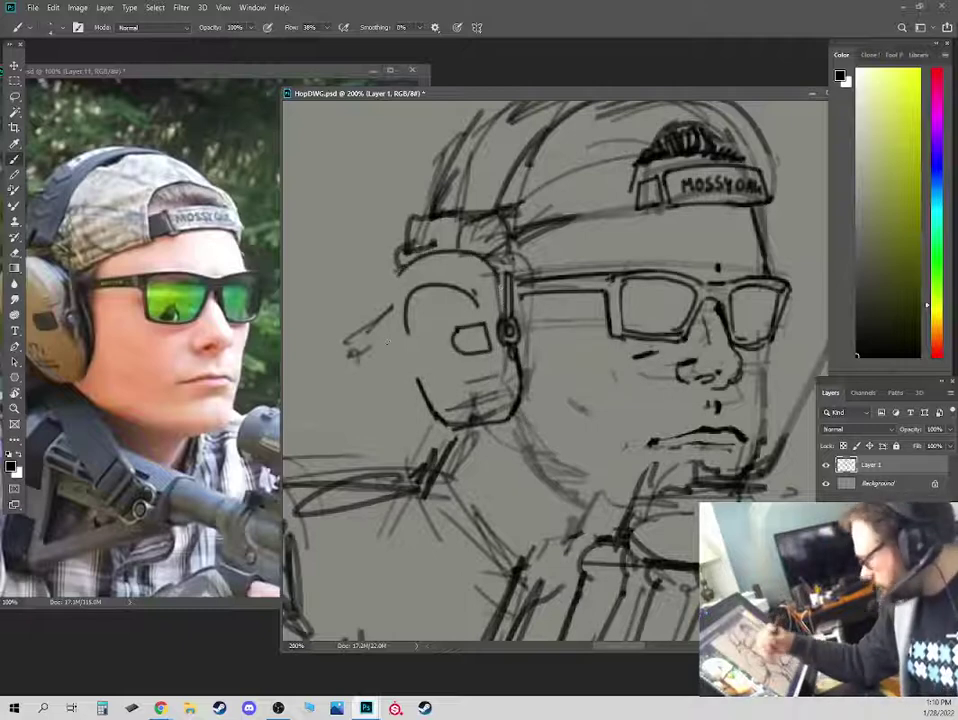
Draw the jawline from beneath the earcup toward the chin and erase the cheek marks below the glasses.
mouse_move(733, 384)
left_mouse_down()
mouse_move(563, 364)
mouse_move(614, 355)
left_mouse_up()
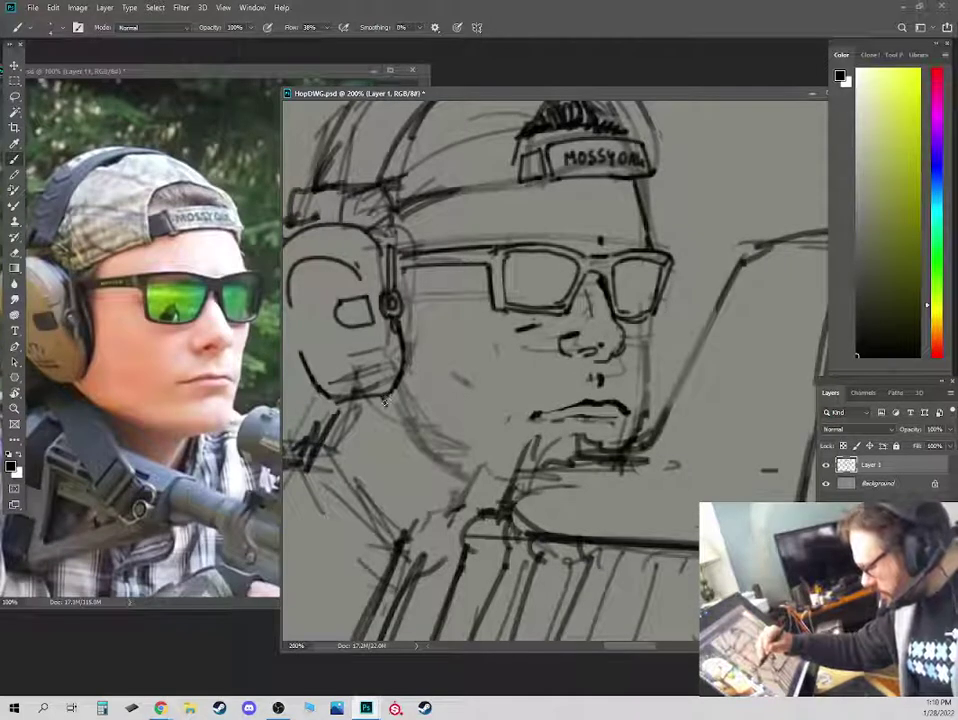
left_click_drag(384, 402, 466, 482)
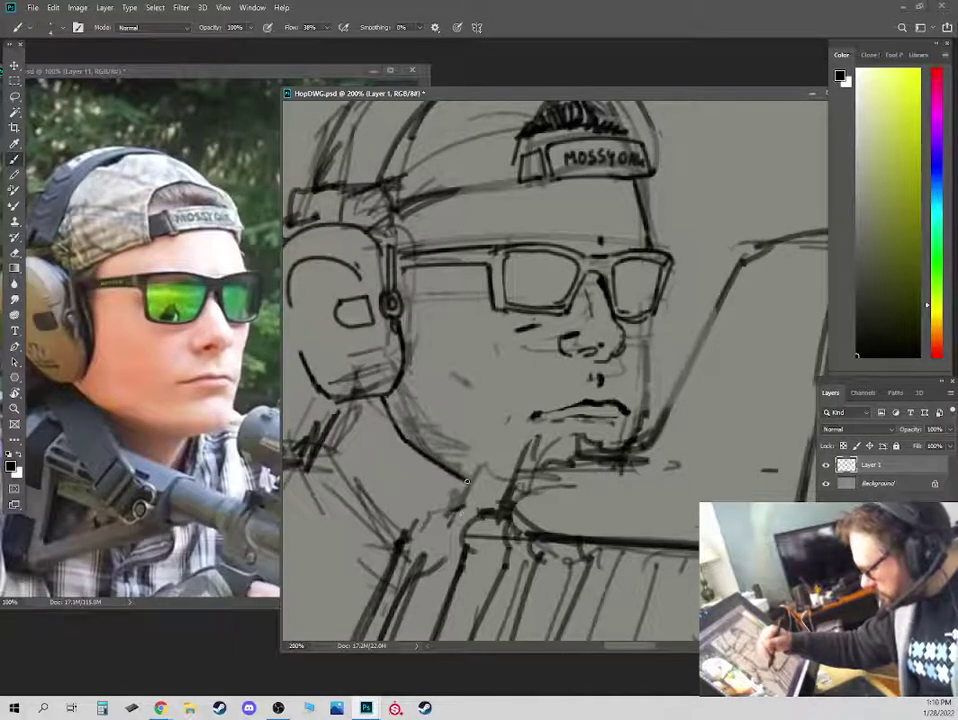
key("e")
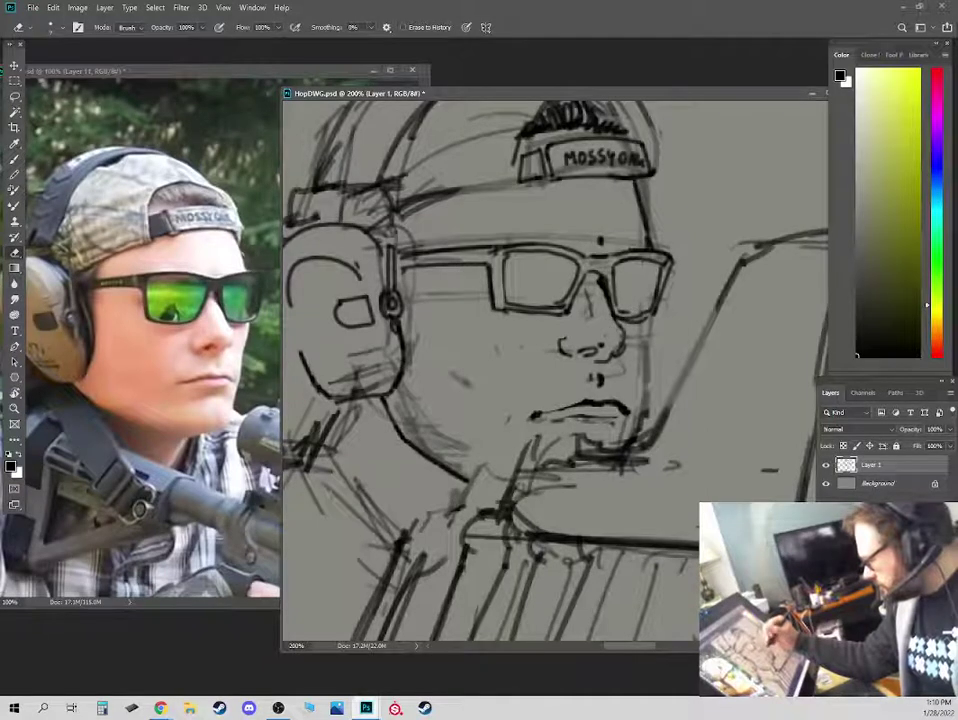
Redraw the face's far contour and the narrowed eyes inside the lenses, clearing leftover sketch lines from the jaw and cheek.
key("b")
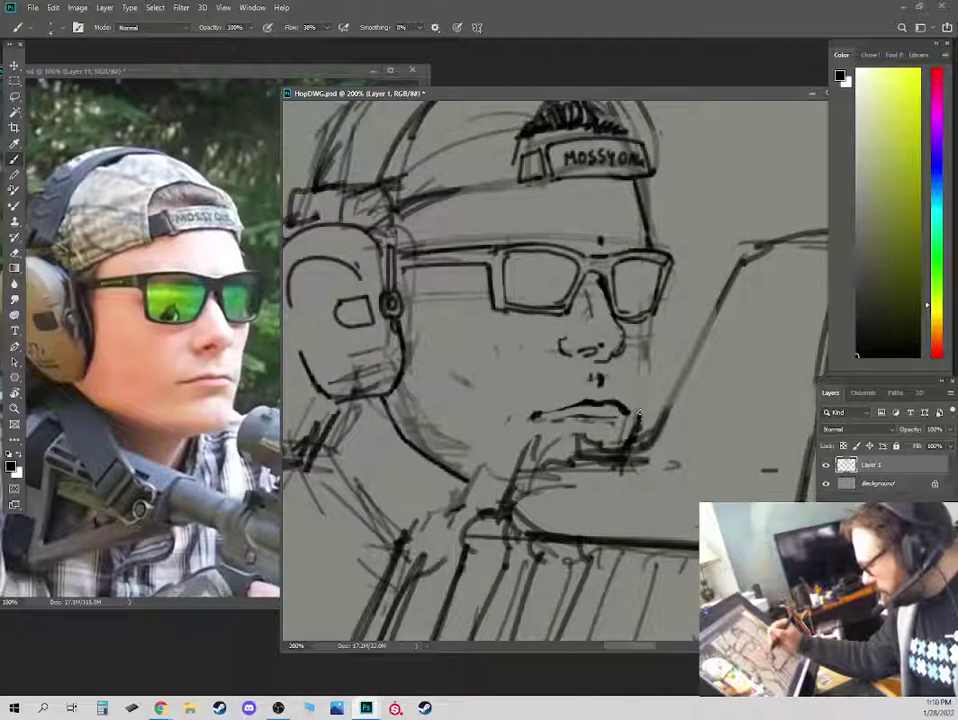
mouse_move(640, 409)
left_mouse_down()
mouse_move(639, 395)
mouse_move(640, 430)
left_mouse_up()
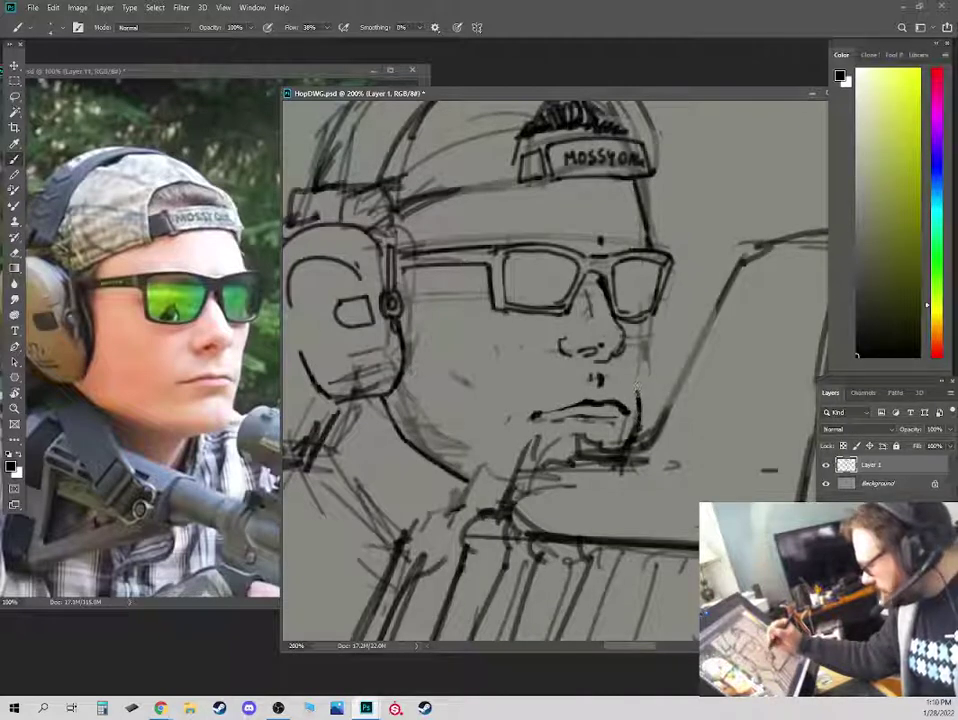
mouse_move(638, 372)
left_mouse_down()
mouse_move(639, 405)
mouse_move(657, 311)
left_mouse_up()
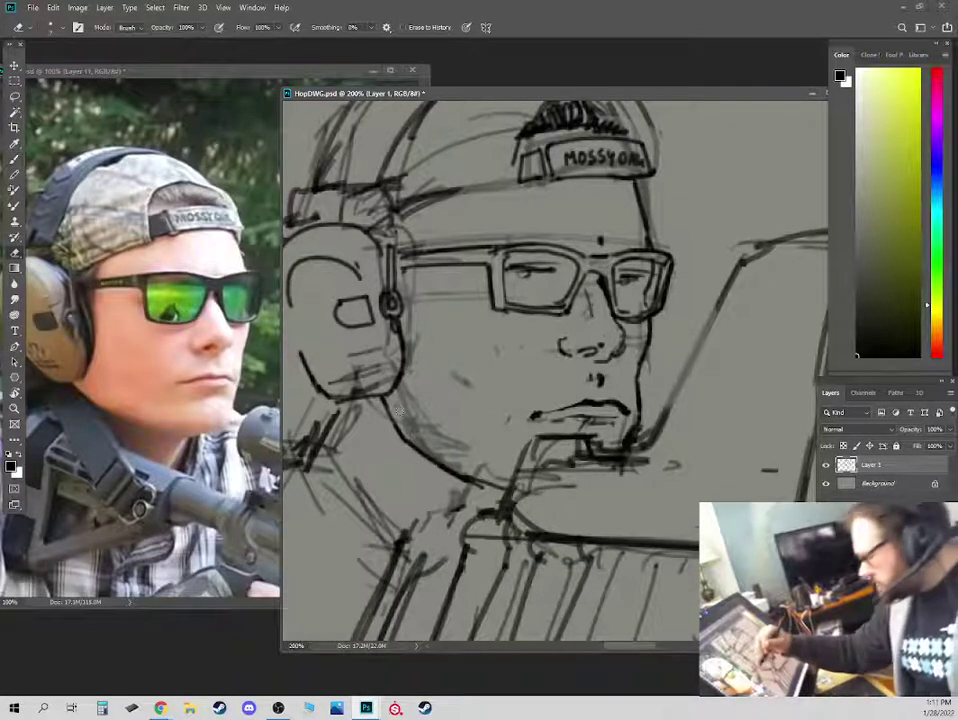
key("e")
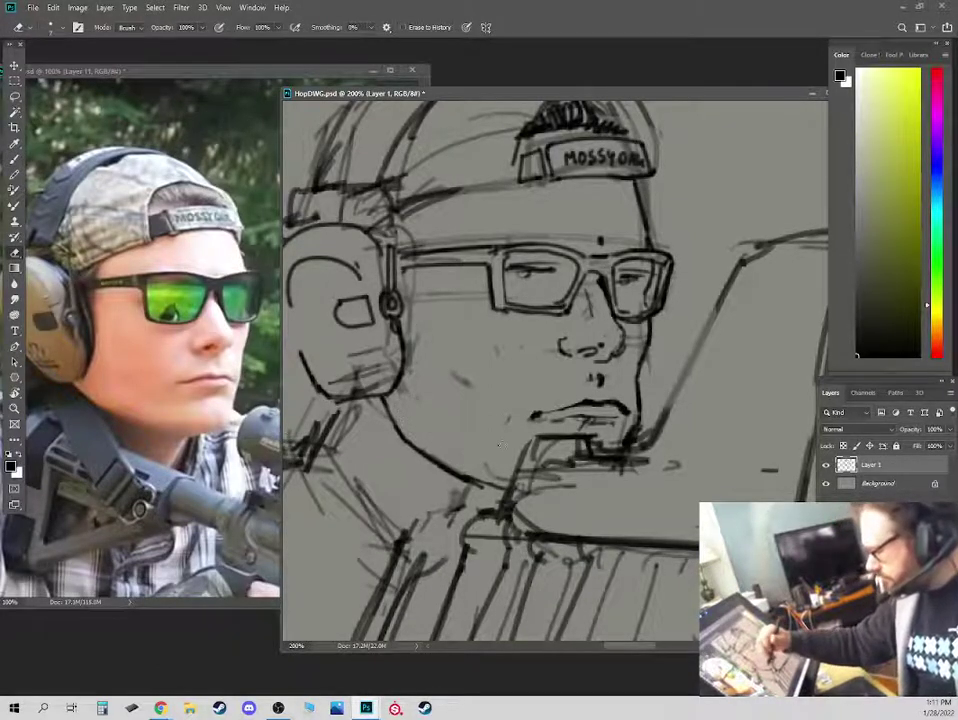
left_click_drag(470, 385, 452, 373)
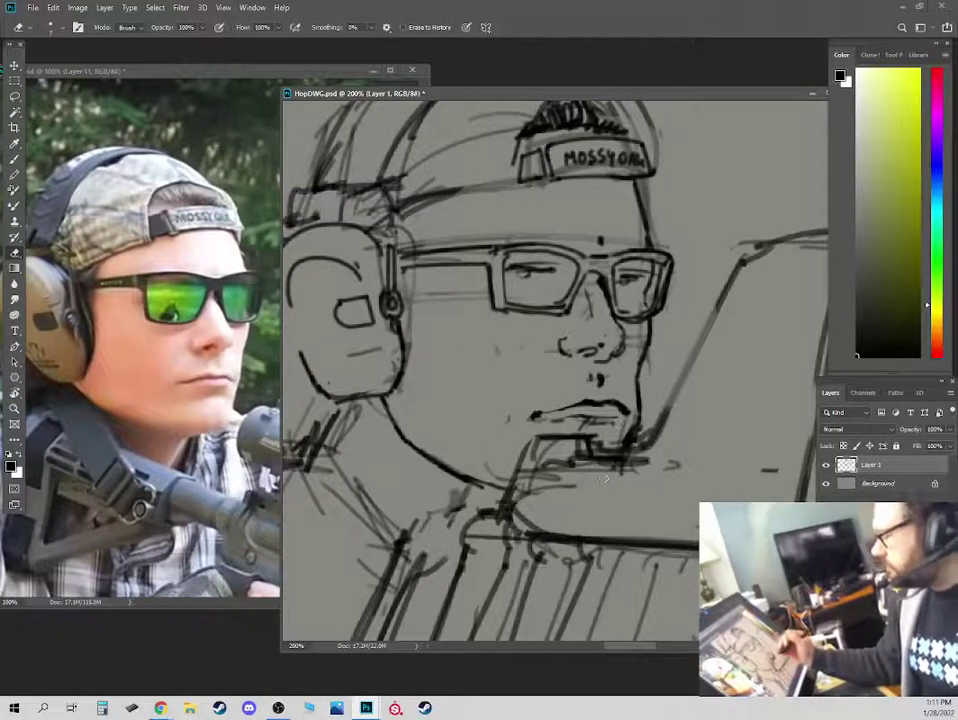
Darken the cap's lower edge with fold strokes beside the headband, and draw chevron-shaped ridges on the headband.
key("b")
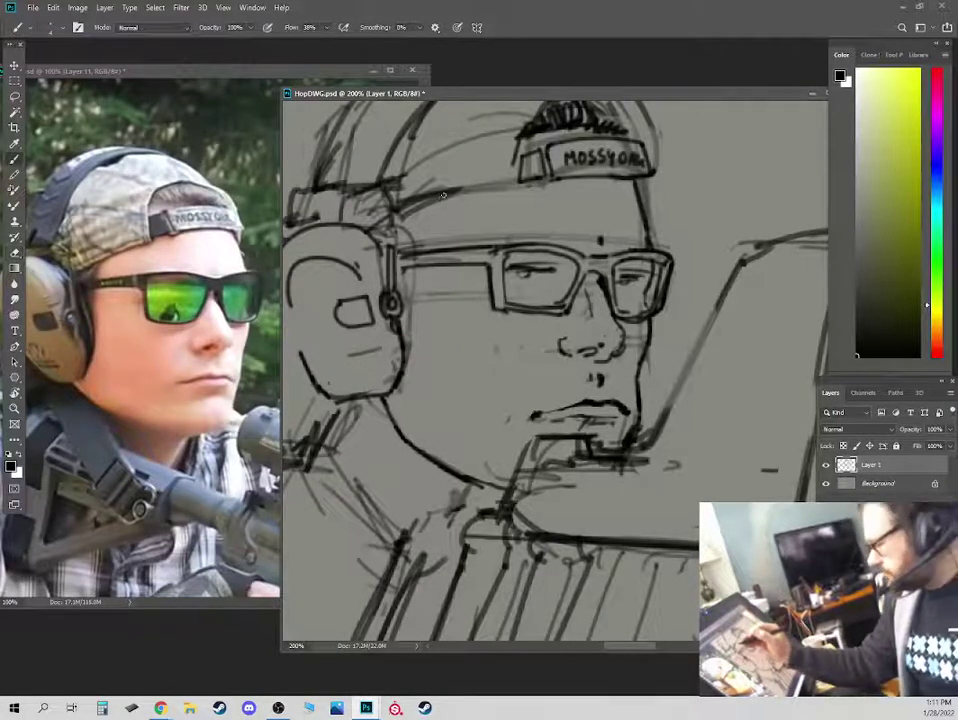
left_click_drag(401, 211, 516, 182)
left_click_drag(495, 131, 513, 205)
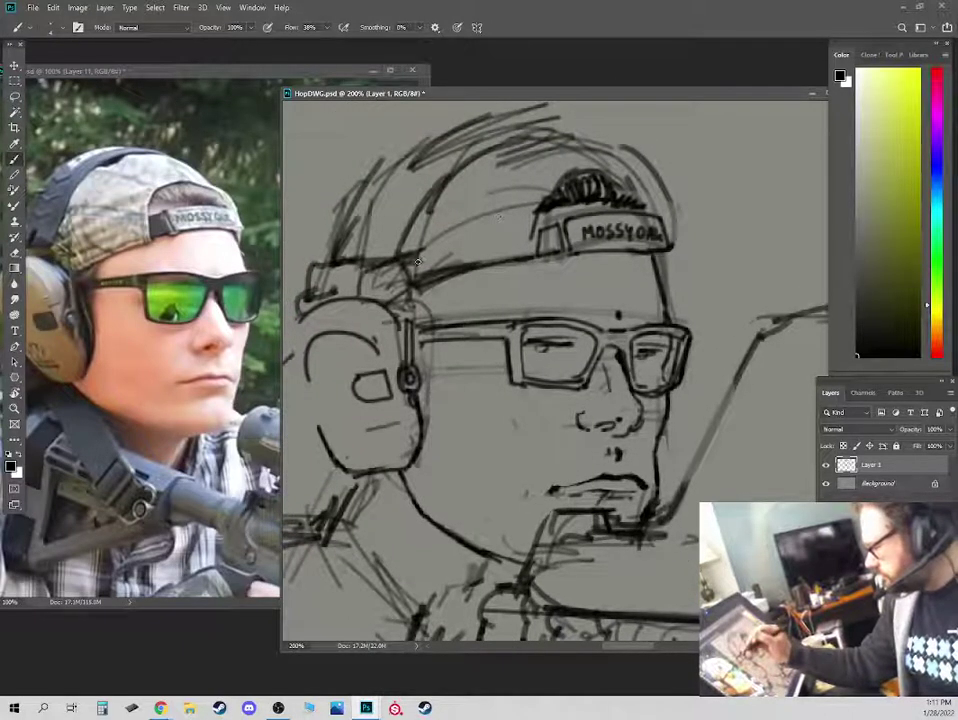
mouse_move(413, 264)
left_mouse_down()
mouse_move(475, 238)
mouse_move(466, 211)
left_mouse_up()
left_click_drag(466, 235, 528, 282)
mouse_move(426, 249)
left_mouse_down()
mouse_move(478, 249)
mouse_move(442, 256)
mouse_move(434, 245)
mouse_move(433, 253)
mouse_move(445, 237)
mouse_move(495, 220)
left_mouse_up()
left_click_drag(495, 220, 459, 225)
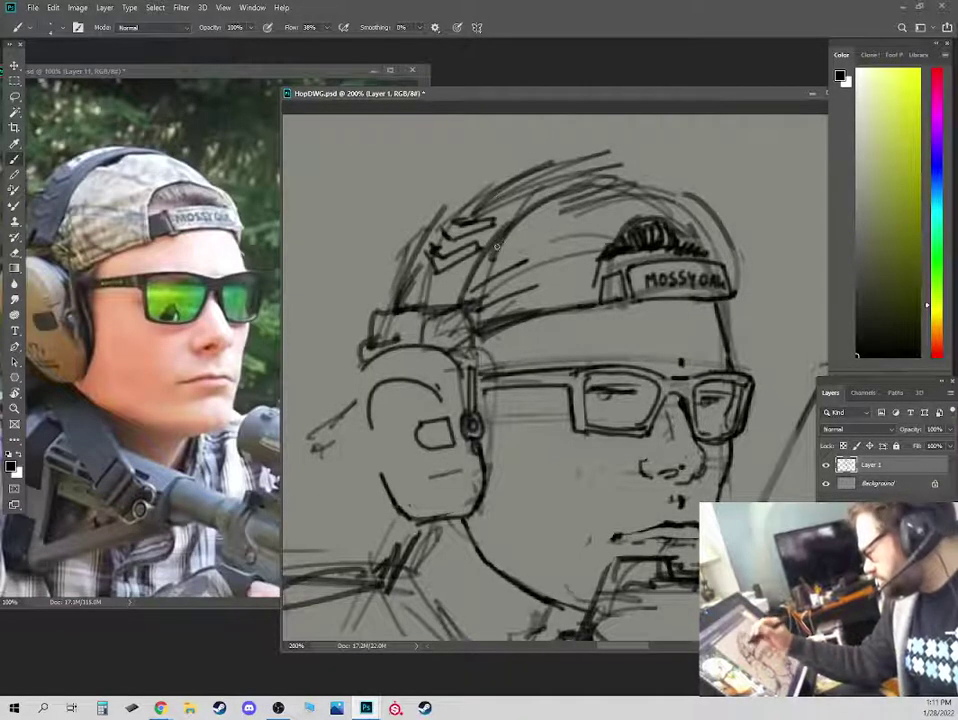
Clean up the headband's top outline and draw the bracket and wire joining it to the earcup, following the reference photo.
key("e")
mouse_move(530, 184)
left_mouse_down()
mouse_move(573, 165)
mouse_move(476, 208)
mouse_move(485, 195)
mouse_move(592, 177)
left_mouse_up()
key("b")
mouse_move(407, 308)
left_mouse_down()
mouse_move(430, 304)
mouse_move(472, 337)
mouse_move(472, 369)
mouse_move(377, 333)
mouse_move(377, 345)
left_mouse_up()
left_click_drag(197, 379, 260, 376)
left_click(567, 96)
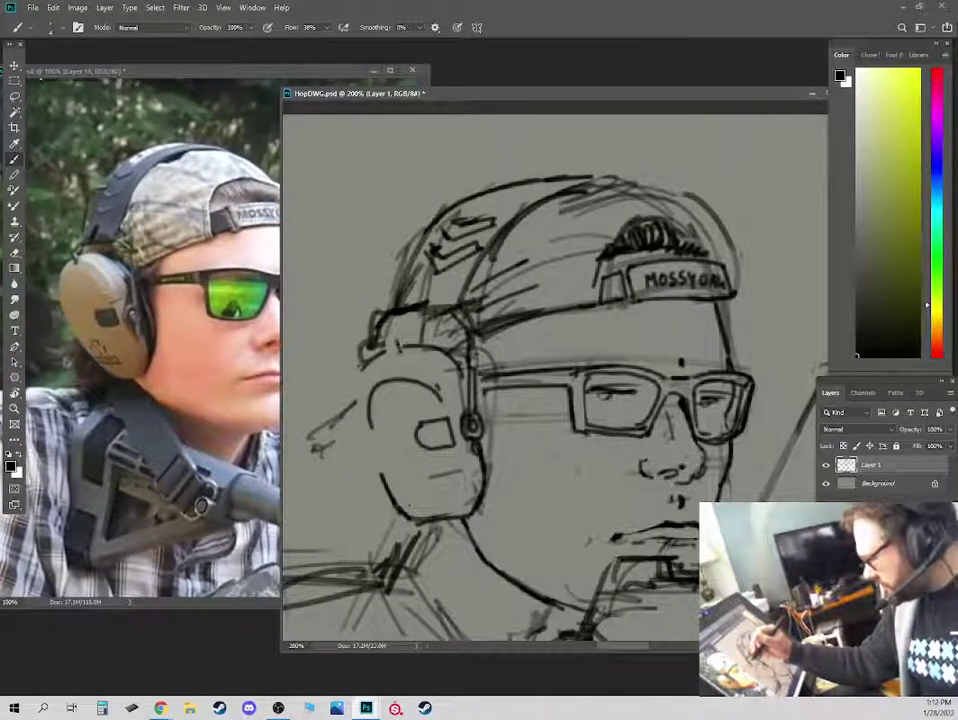
mouse_move(386, 338)
left_mouse_down()
mouse_move(394, 346)
mouse_move(377, 456)
mouse_move(391, 495)
left_mouse_up()
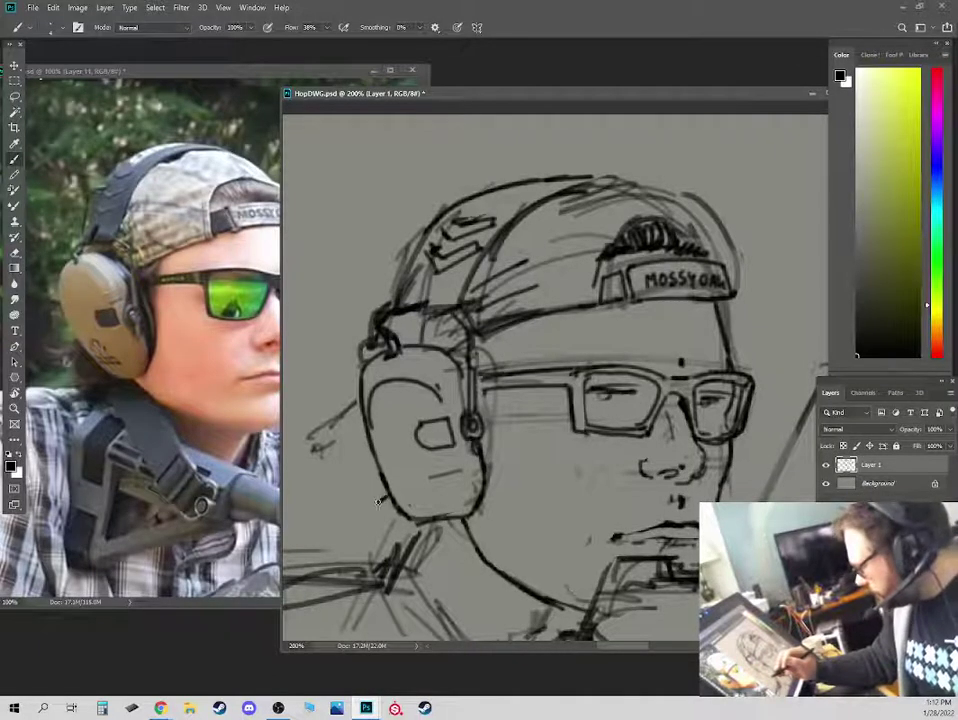
Scribble hair behind the neck below the earcup, and outline the headband's rear pad and the ear cushion's face-side edge.
mouse_move(459, 504)
left_mouse_down()
mouse_move(487, 463)
mouse_move(441, 474)
mouse_move(458, 485)
mouse_move(451, 493)
mouse_move(465, 540)
left_mouse_up()
key("ctrl+z")
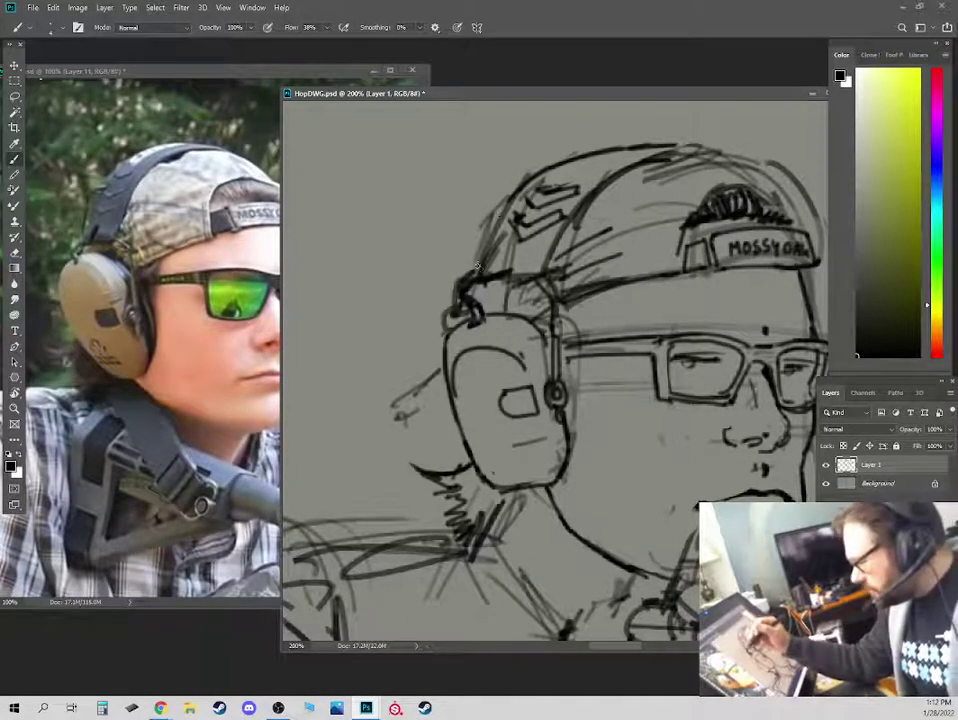
mouse_move(475, 275)
left_mouse_down()
mouse_move(474, 229)
mouse_move(507, 214)
mouse_move(484, 256)
left_mouse_up()
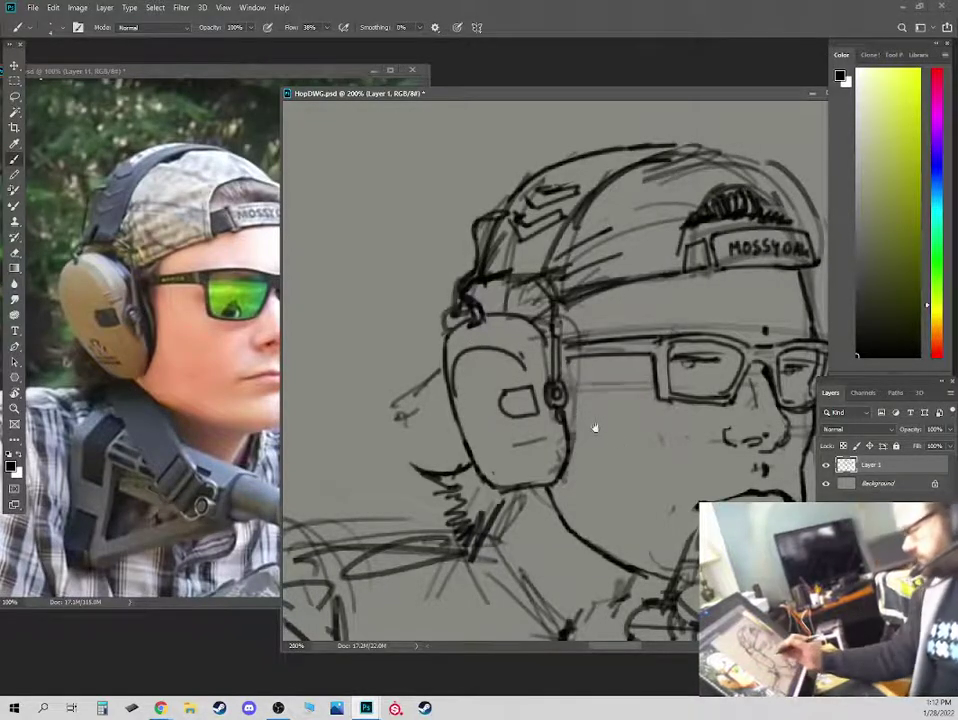
left_click_drag(594, 428, 527, 415)
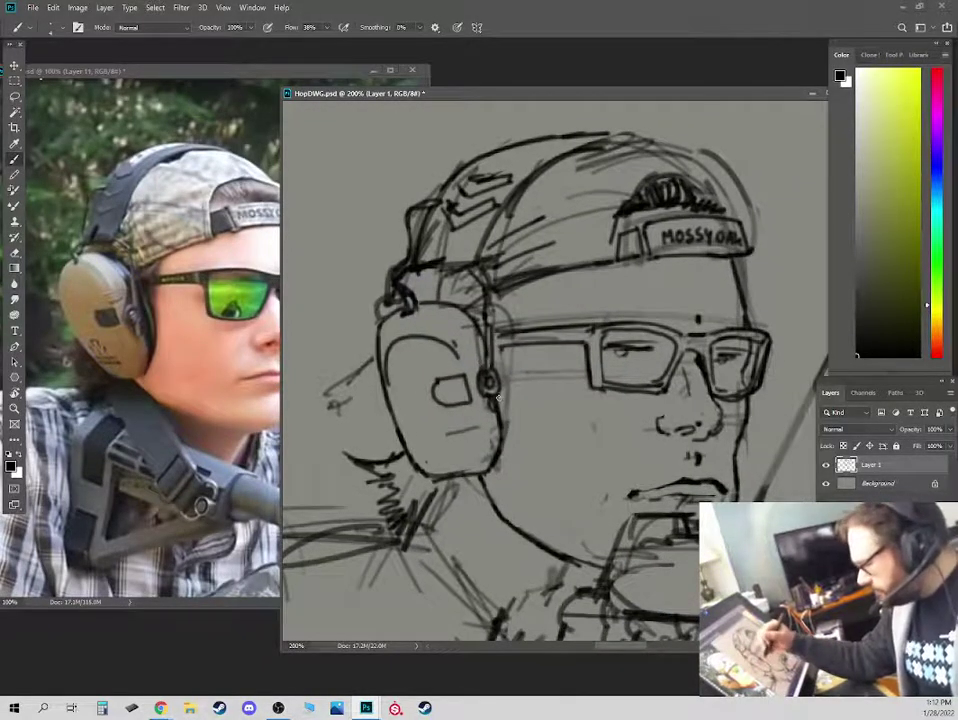
mouse_move(511, 399)
left_mouse_down()
mouse_move(491, 306)
mouse_move(461, 311)
mouse_move(492, 316)
mouse_move(499, 356)
mouse_move(493, 284)
left_mouse_up()
Darken the neck's back contour down to the collar and shade the hair strands below and behind the earcup.
mouse_move(673, 496)
left_mouse_down()
mouse_move(547, 358)
mouse_move(511, 350)
left_mouse_up()
left_click_drag(517, 500, 699, 428)
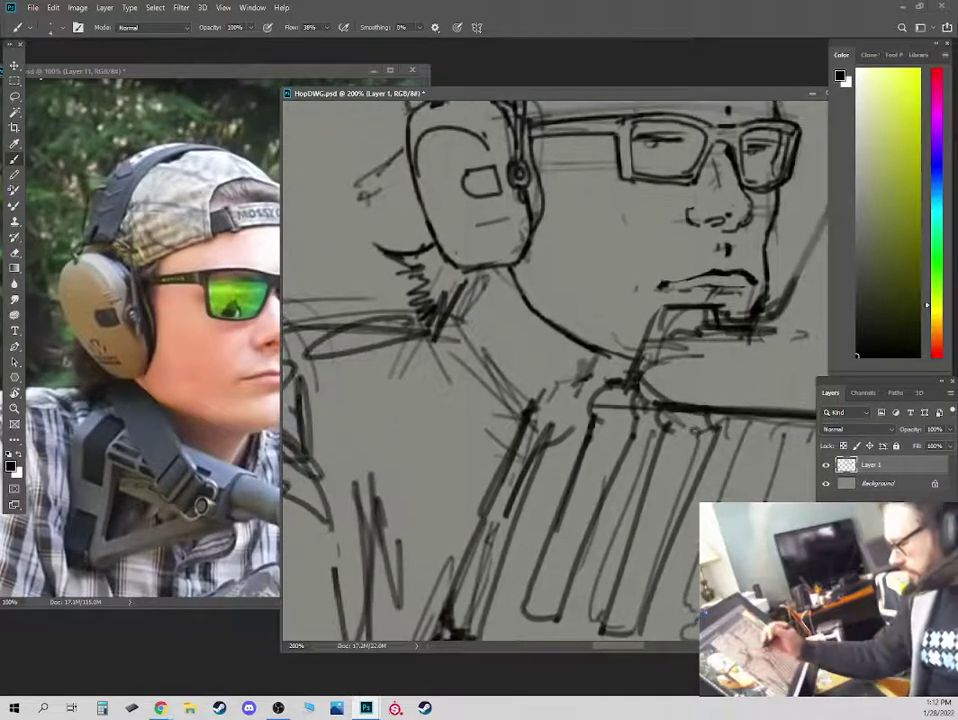
left_click_drag(442, 309, 507, 395)
left_click_drag(466, 345, 506, 396)
left_click_drag(497, 272, 464, 319)
left_click_drag(406, 294, 431, 284)
left_click_drag(395, 250, 424, 235)
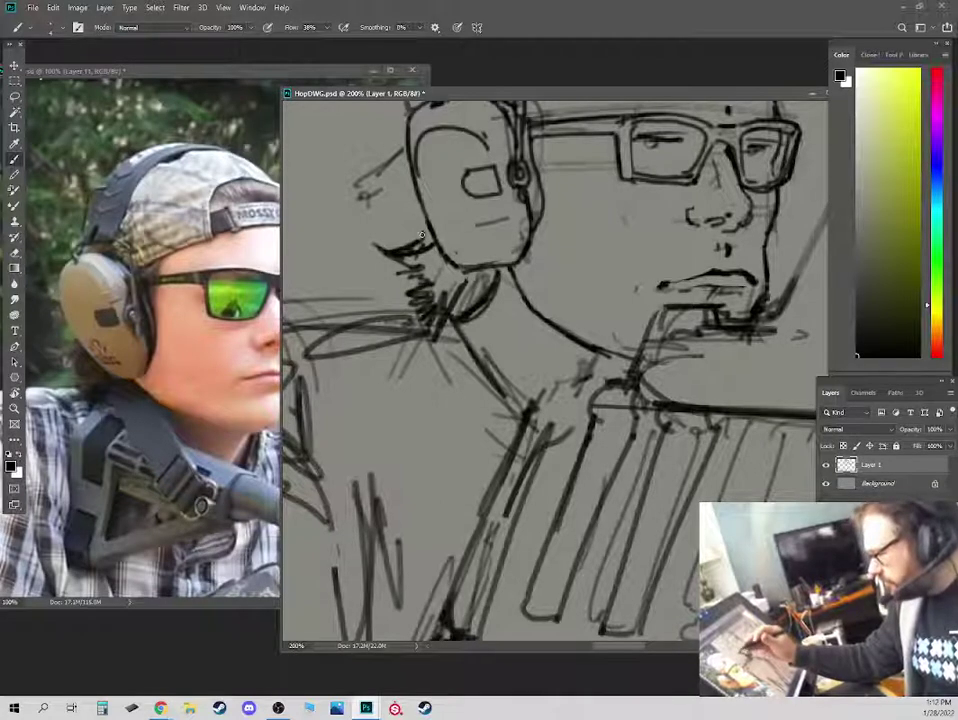
left_click_drag(404, 150, 374, 178)
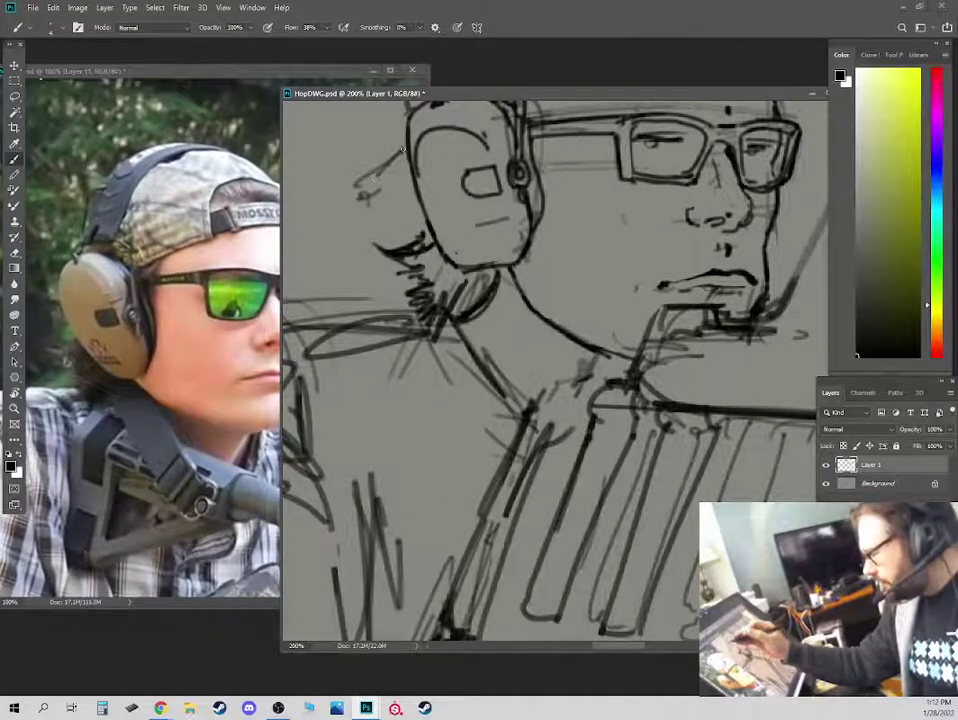
Fill the adjuster tab beside the cap's MOSSY OAK strap with dark strokes and touch up the brow marks above the glasses.
left_click_drag(586, 442, 376, 588)
key("e")
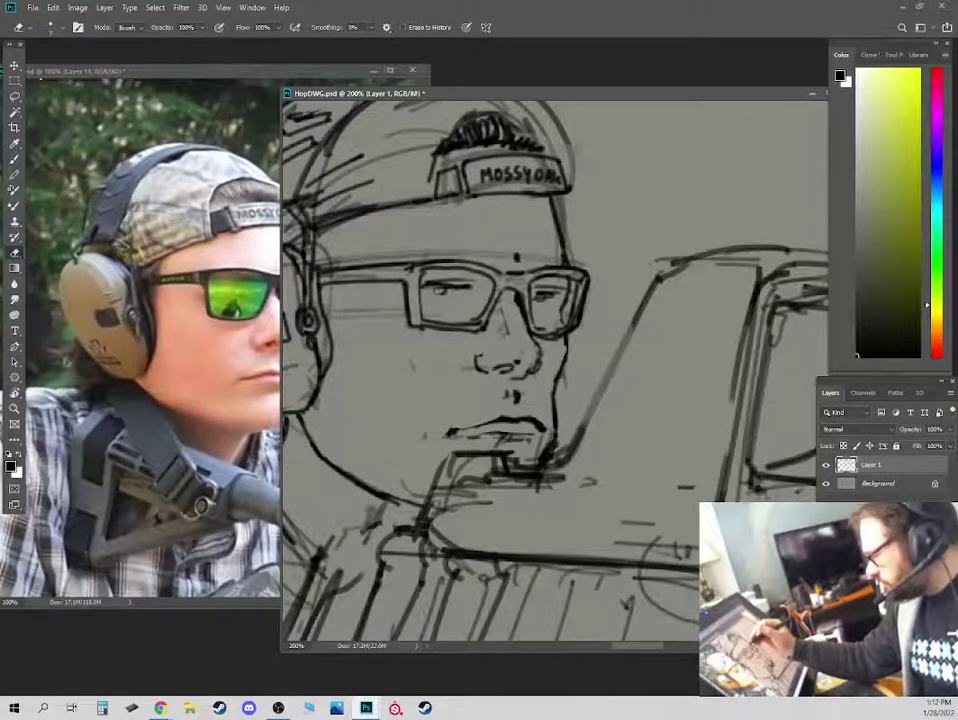
key("b")
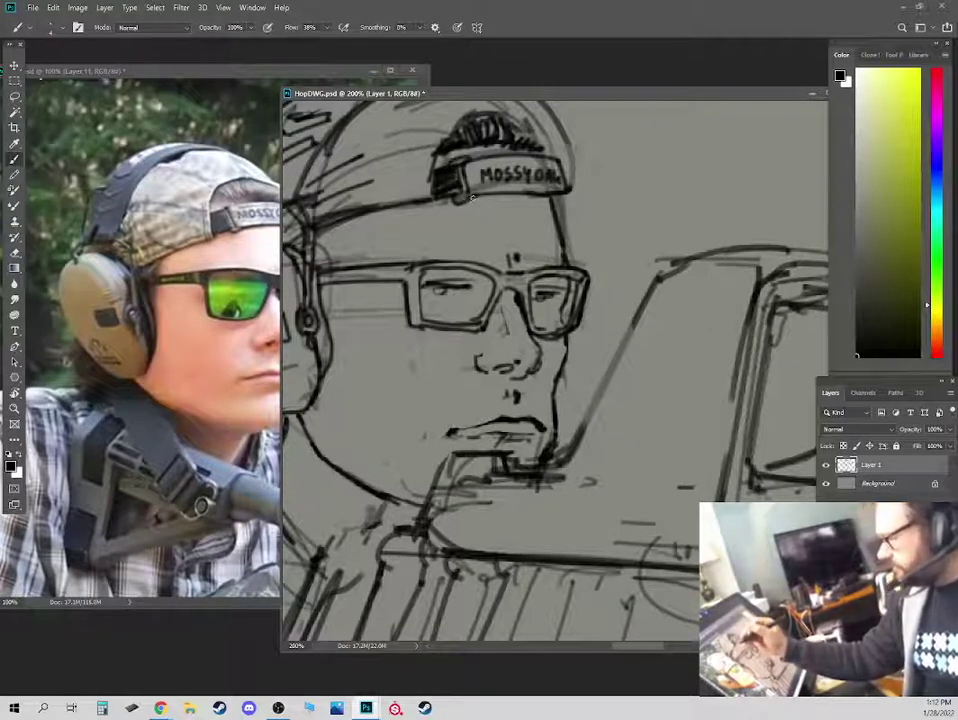
key("e")
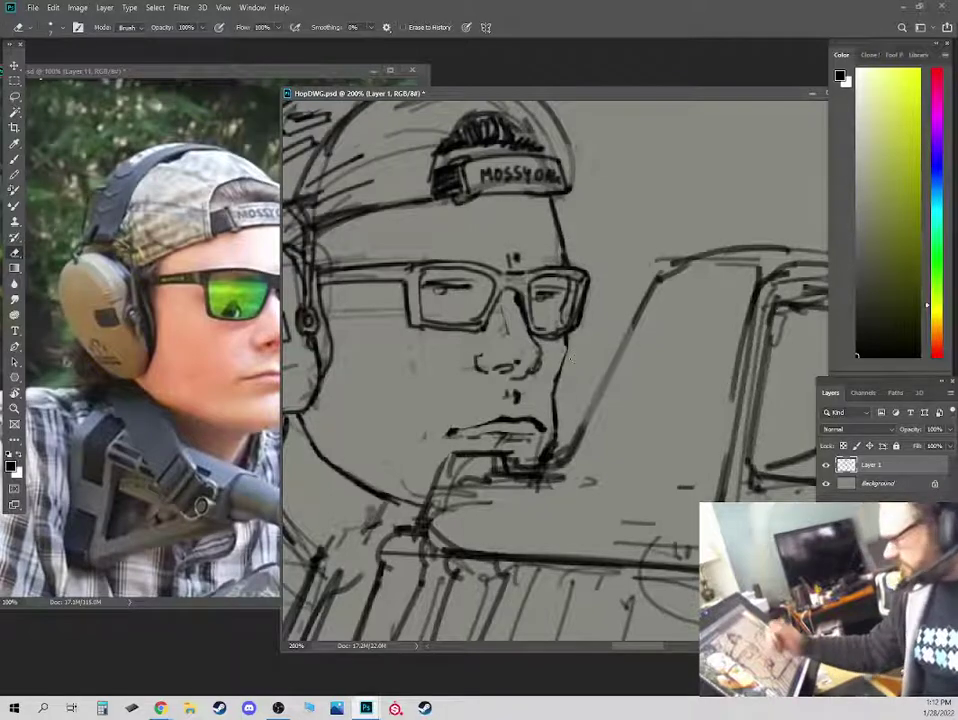
Check the whole figure, and maximize the HopDWG.psd window to work on the arm and pistol.
key("ctrl+minus")
key("ctrl+minus")
key("ctrl+minus")
key("ctrl+minus")
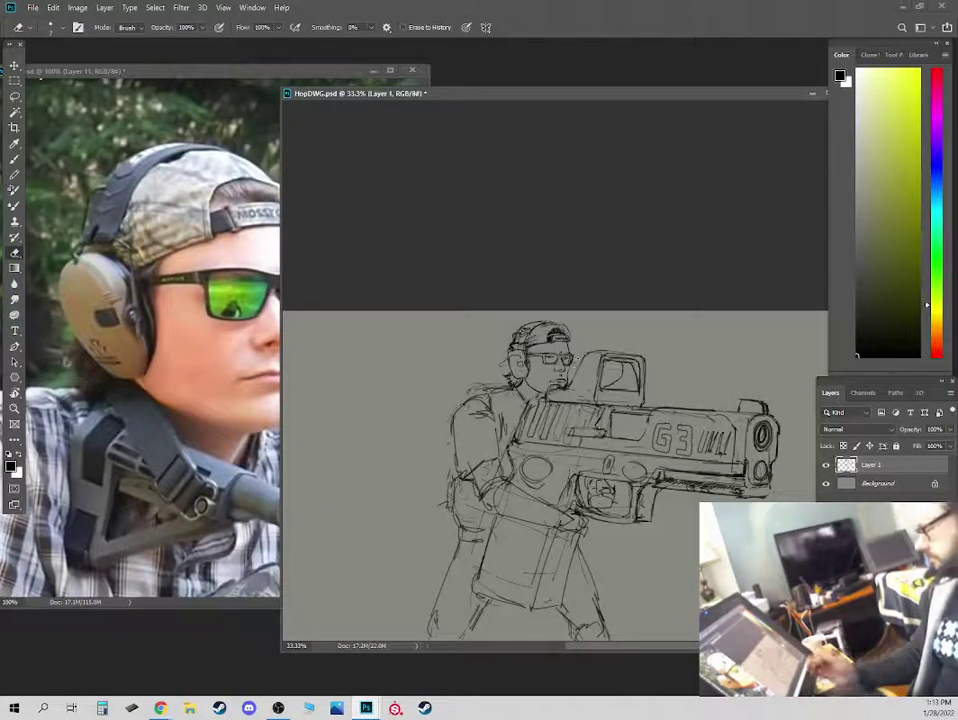
left_click_drag(663, 521, 603, 465)
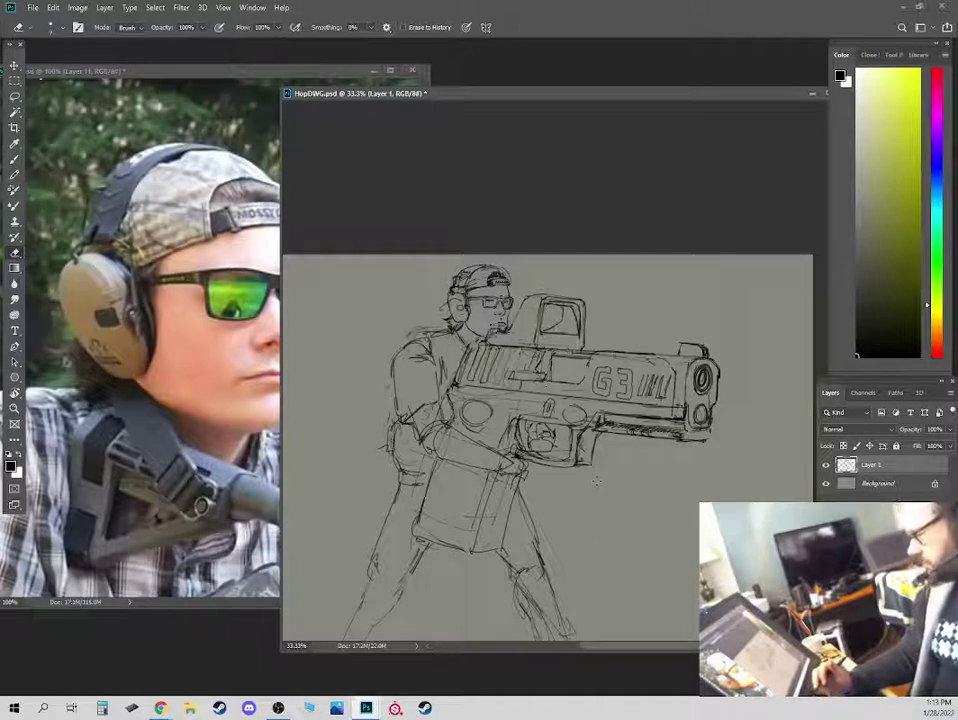
left_click_drag(597, 494, 627, 427)
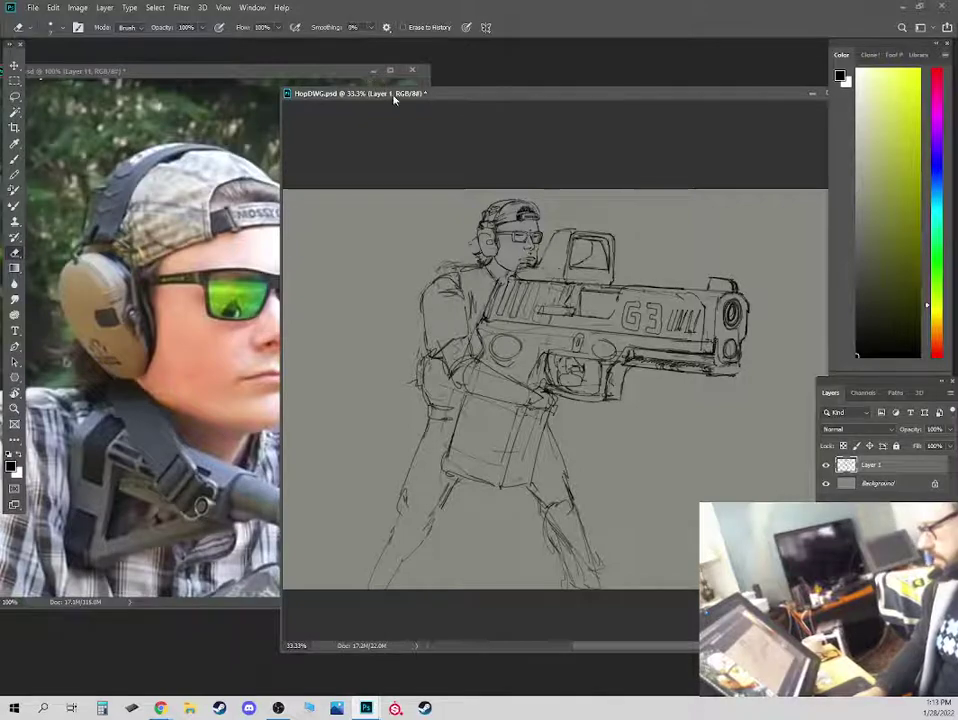
left_click_drag(392, 95, 232, 102)
left_click(667, 99)
key("ctrl+plus")
key("ctrl+plus")
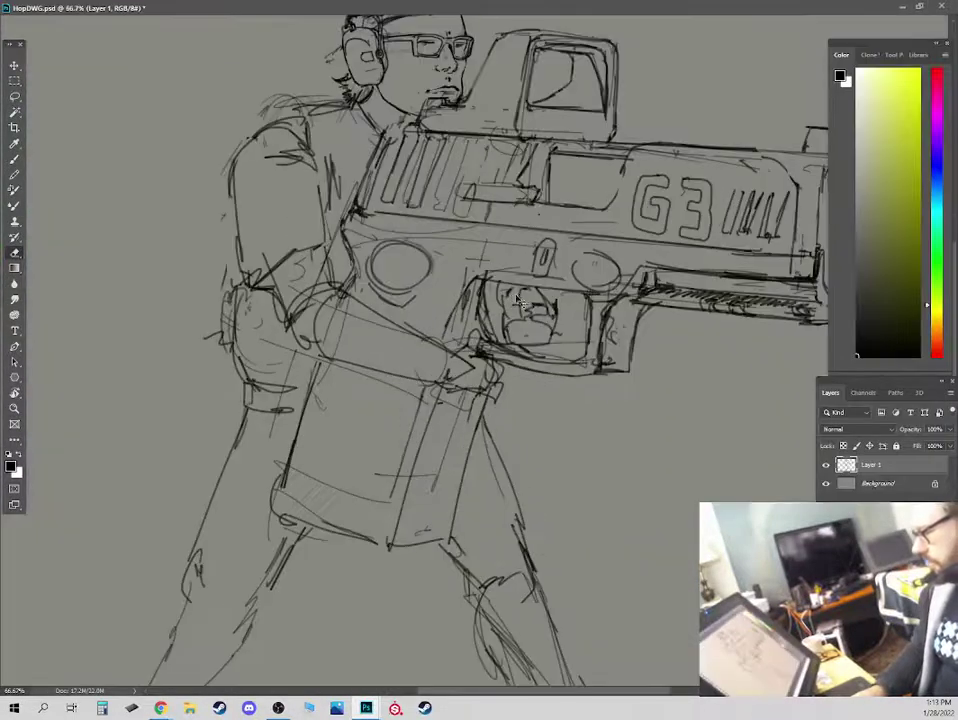
left_click_drag(438, 239, 449, 319)
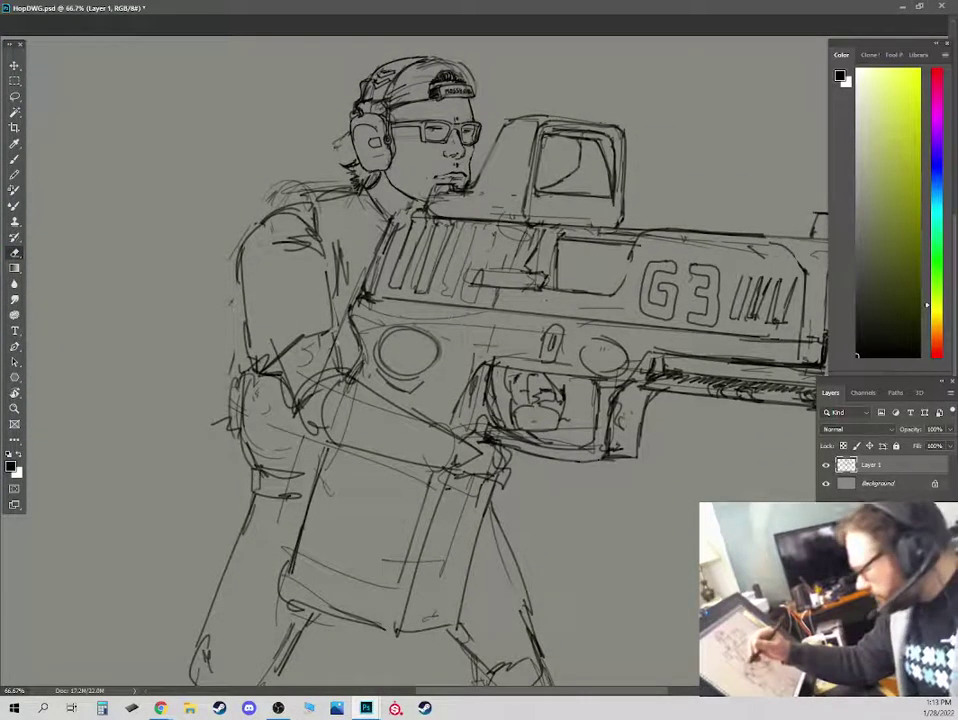
Firm up the forearm's upper and lower contours, the wrist line and the sleeve hem above the elbow.
key("b")
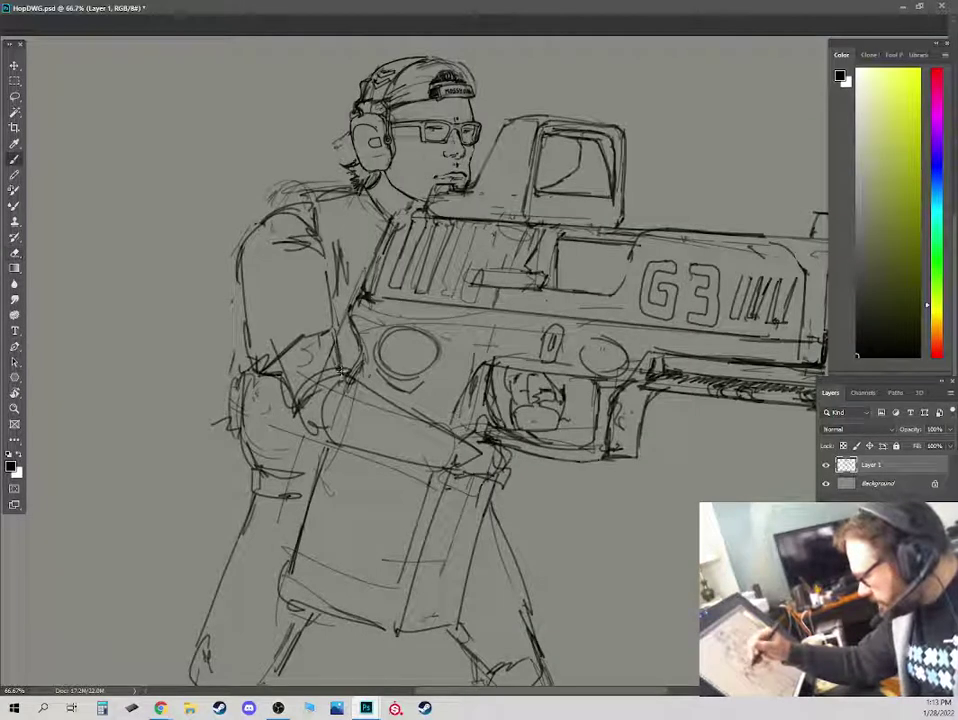
left_click_drag(349, 377, 455, 438)
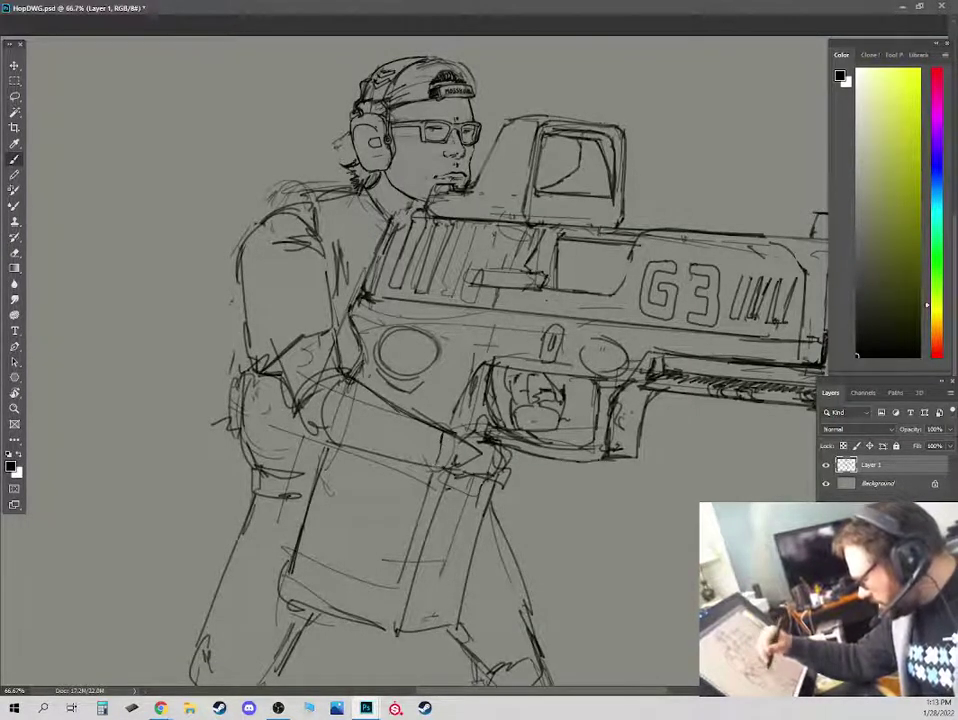
mouse_move(325, 324)
left_mouse_down()
mouse_move(334, 350)
mouse_move(258, 331)
left_mouse_up()
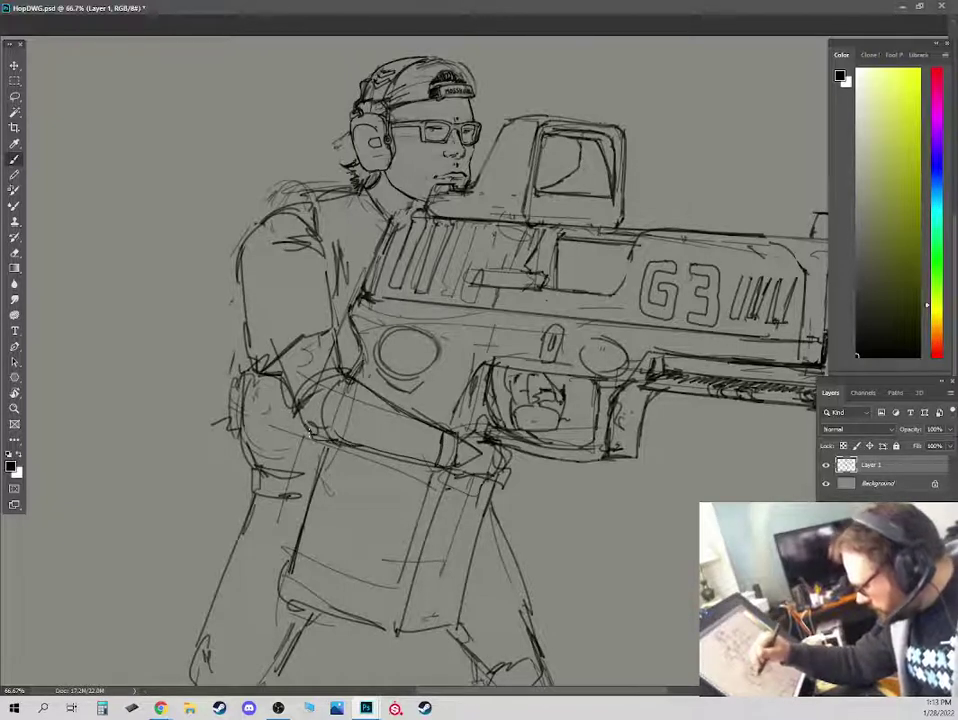
mouse_move(310, 432)
left_mouse_down()
mouse_move(275, 362)
mouse_move(315, 338)
left_mouse_up()
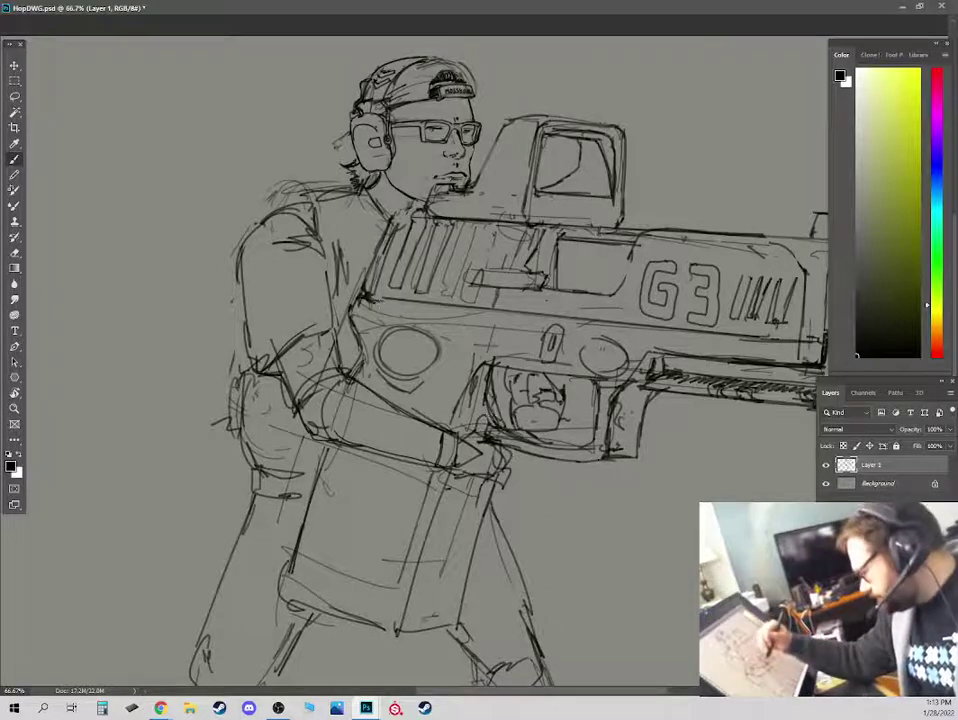
Erase the rough hand behind the trigger guard and draw a new hand outline with a raised thumb at the pistol grip.
key("e")
key("ctrl+plus")
key("ctrl+plus")
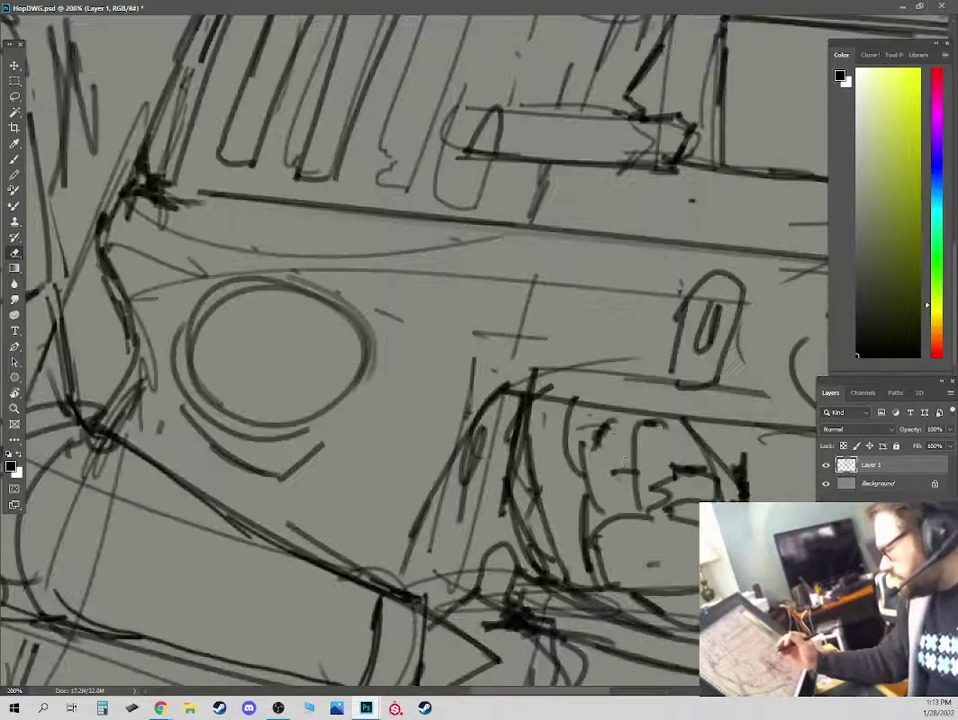
left_click_drag(575, 515, 532, 260)
mouse_move(386, 342)
left_mouse_down()
mouse_move(449, 388)
mouse_move(523, 356)
mouse_move(360, 463)
mouse_move(493, 467)
mouse_move(483, 449)
mouse_move(519, 398)
mouse_move(376, 332)
mouse_move(370, 345)
mouse_move(422, 305)
mouse_move(414, 322)
mouse_move(441, 273)
mouse_move(464, 291)
mouse_move(449, 349)
mouse_move(501, 388)
mouse_move(462, 473)
left_mouse_up()
key("b")
mouse_move(371, 436)
left_mouse_down()
mouse_move(458, 481)
mouse_move(480, 465)
mouse_move(465, 475)
mouse_move(505, 377)
left_mouse_up()
left_click_drag(503, 385, 426, 478)
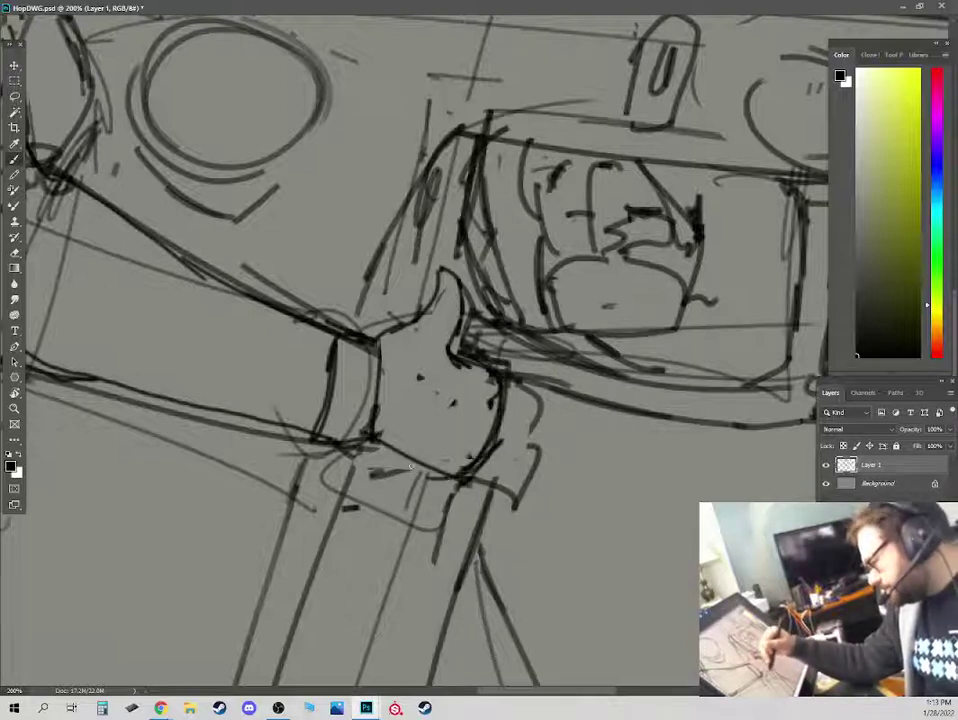
Undo the last palm stroke, and redraw the hand's lower edge, knuckle side and wrist line.
key("ctrl+z")
left_click_drag(374, 438, 475, 492)
left_click_drag(380, 354, 347, 453)
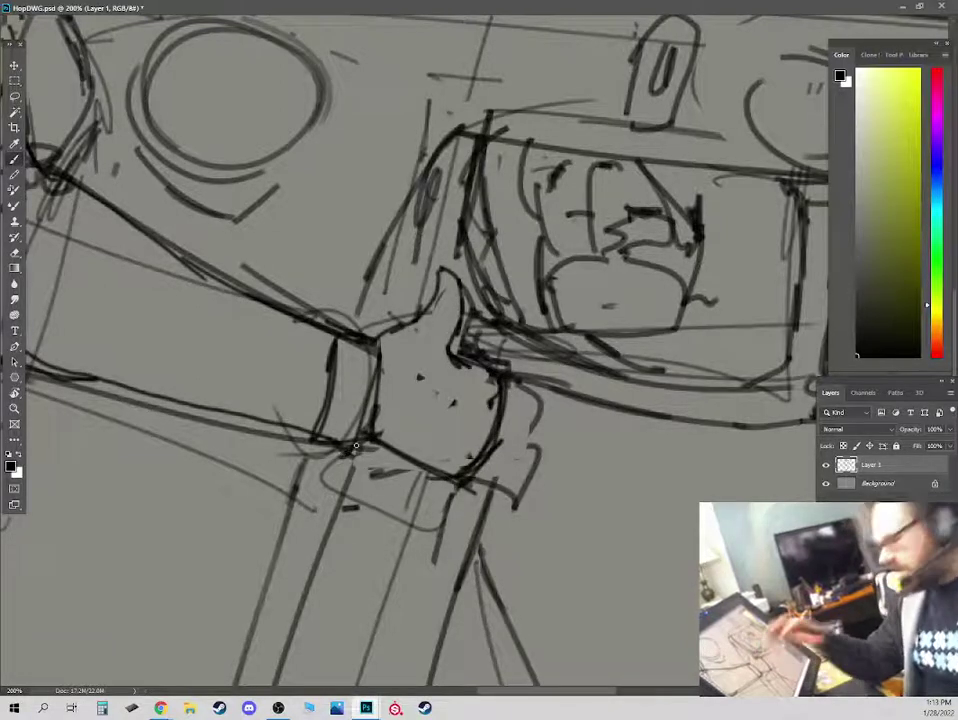
left_click_drag(502, 376, 460, 486)
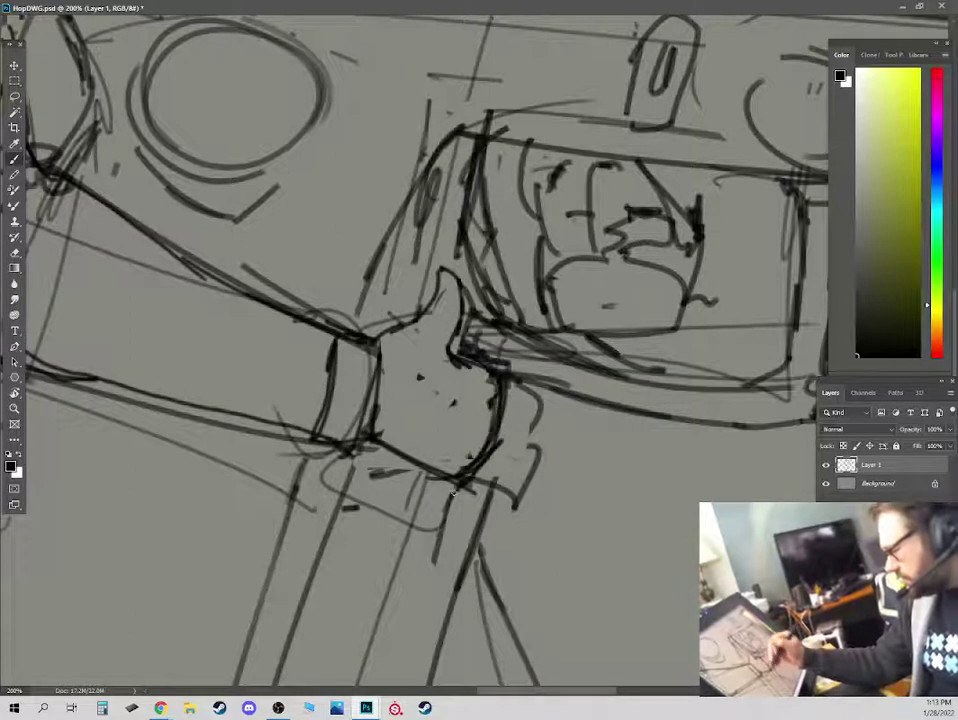
left_click_drag(372, 439, 474, 490)
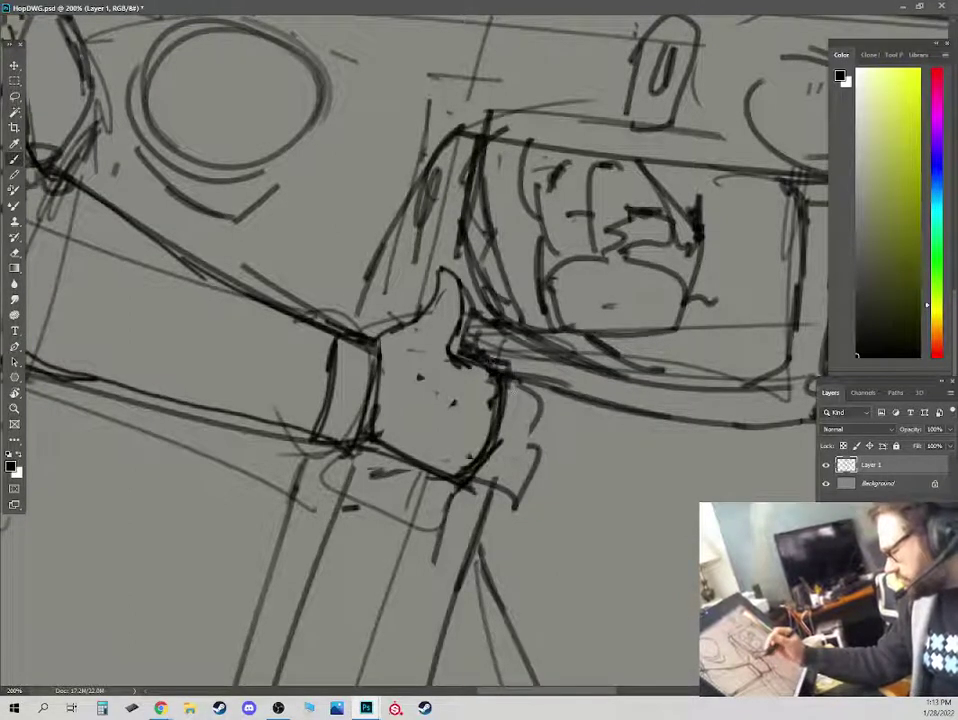
Draw the knuckles and the dividing lines of the fingers wrapping around the grip, erasing overlapping sketch lines.
mouse_move(547, 391)
left_mouse_down()
mouse_move(544, 405)
mouse_move(502, 396)
left_mouse_up()
key("e")
key("b")
mouse_move(502, 396)
left_mouse_down()
mouse_move(481, 398)
mouse_move(494, 428)
mouse_move(473, 428)
mouse_move(482, 457)
mouse_move(470, 457)
mouse_move(484, 480)
mouse_move(512, 470)
left_mouse_up()
key("e")
key("b")
key("e")
key("b")
key("e")
key("b")
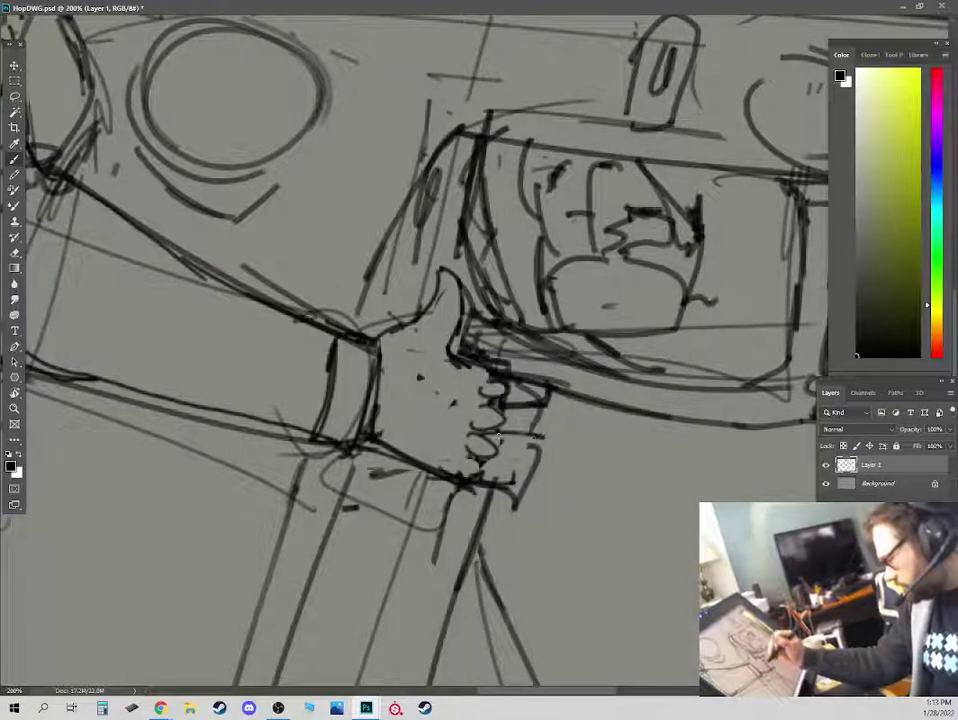
Round off the fingertips at the grip's front edge and erase the old finger outline around them.
mouse_move(370, 328)
left_mouse_down()
mouse_move(407, 322)
mouse_move(405, 312)
left_mouse_up()
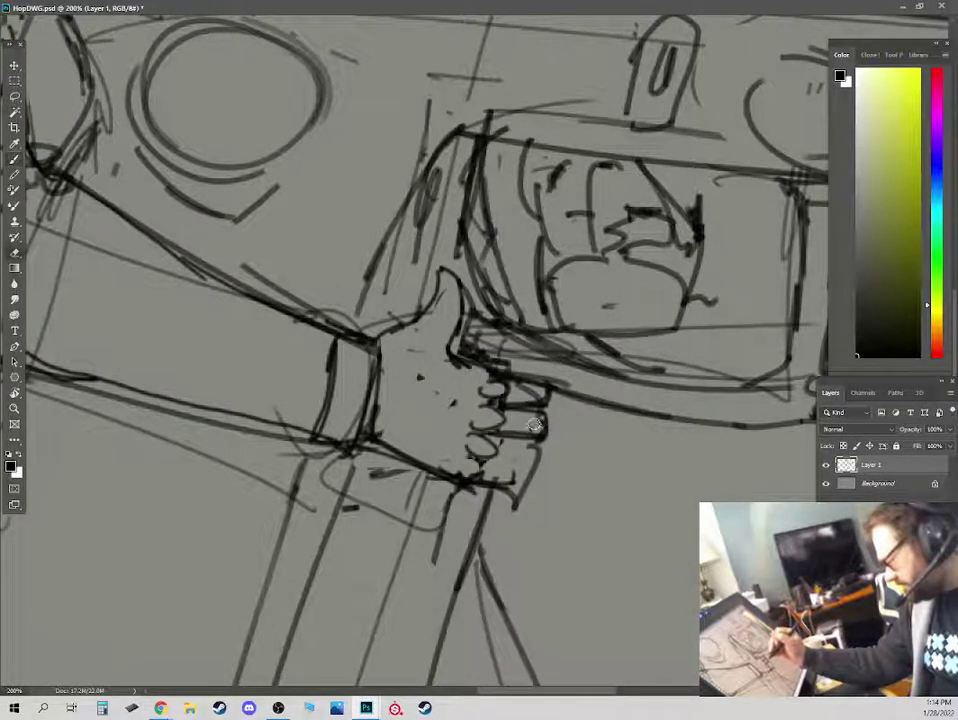
left_click_drag(541, 410, 536, 446)
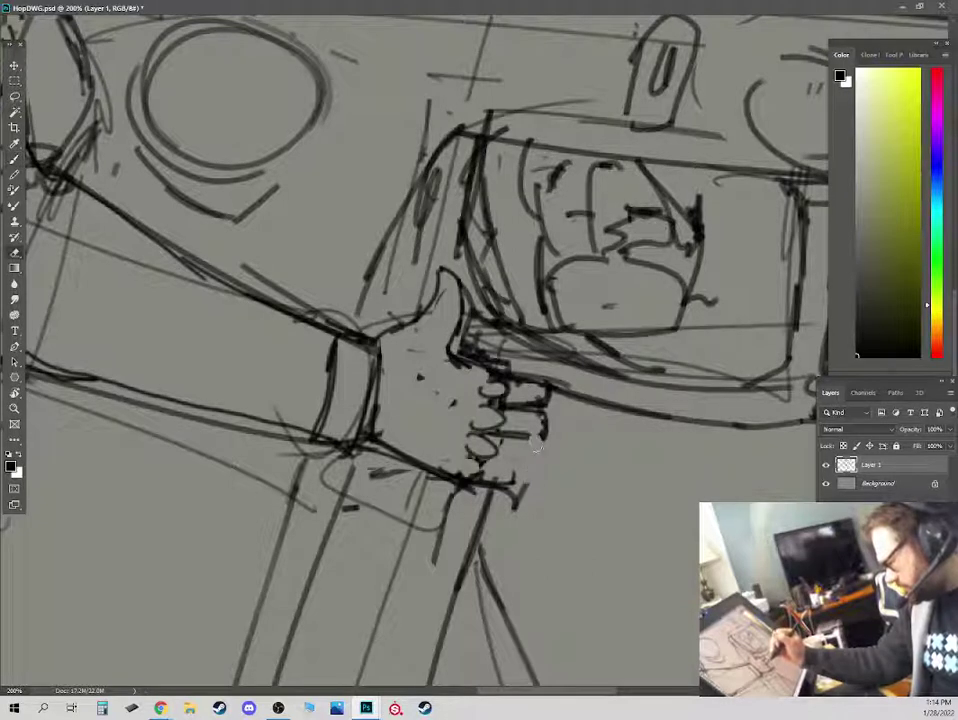
left_click_drag(536, 446, 523, 477)
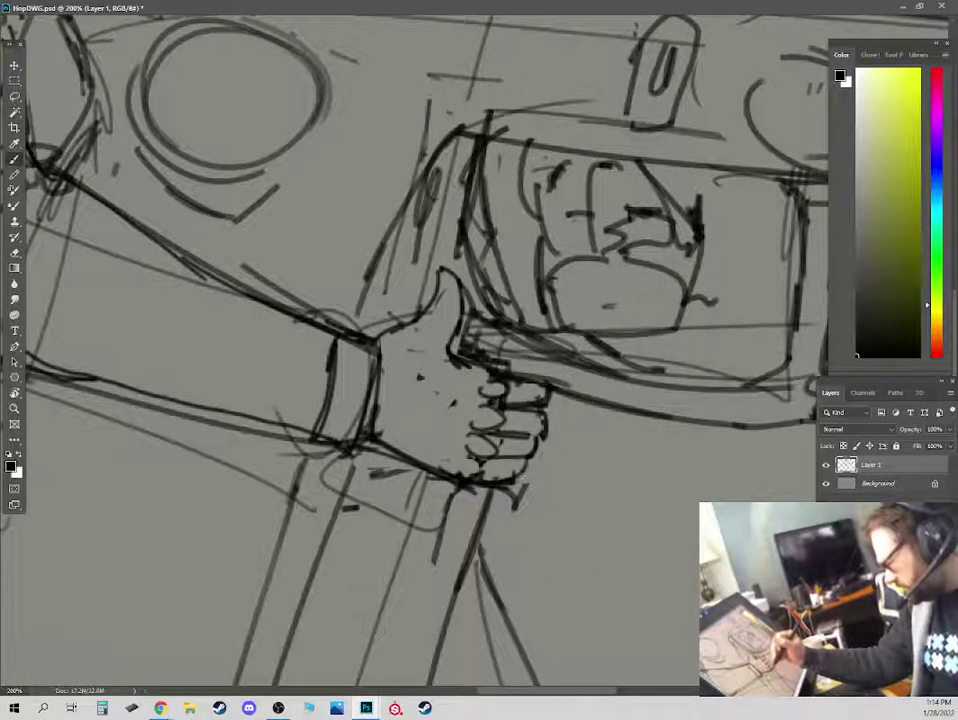
left_click_drag(523, 477, 517, 500)
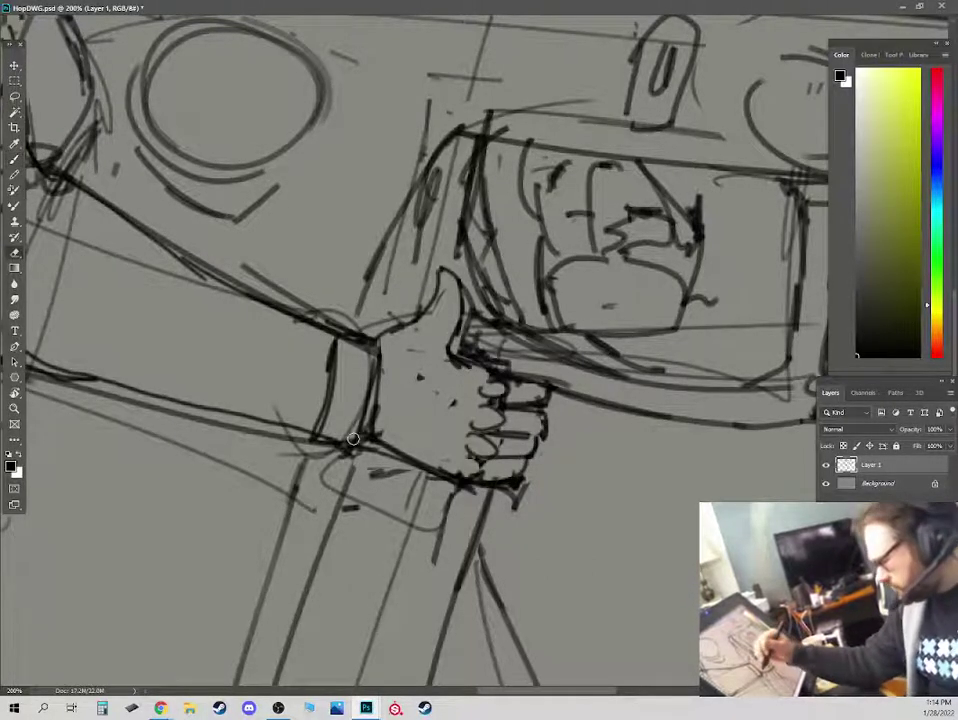
Clean up the wrist joint, and erase stray lines around the thumb and along the forearm's doubled upper edge.
left_click_drag(353, 438, 362, 338)
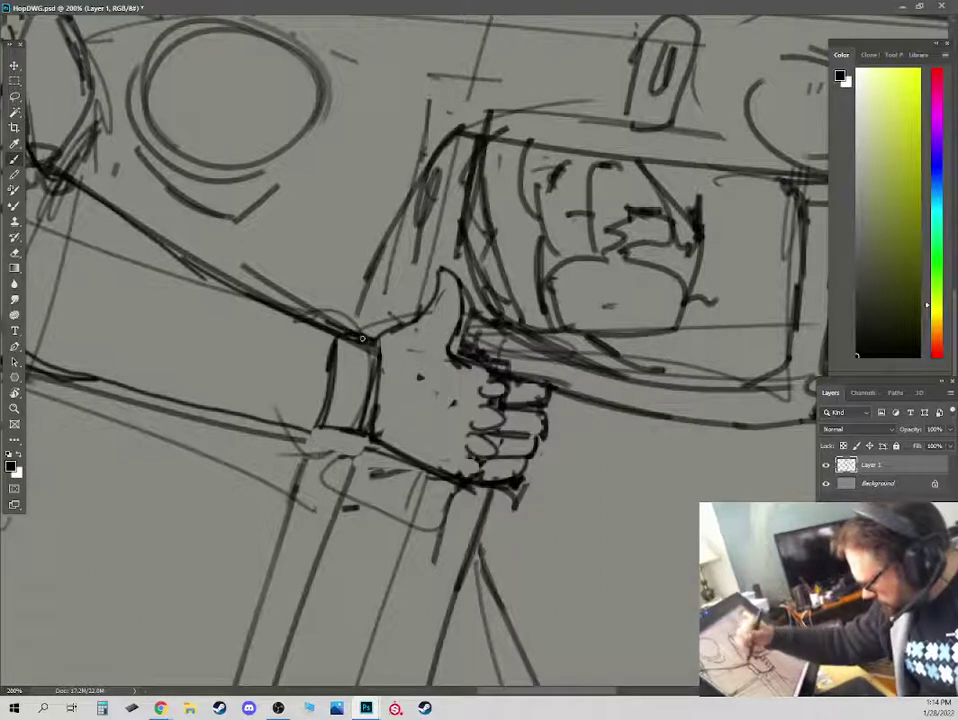
left_click_drag(369, 345, 426, 322)
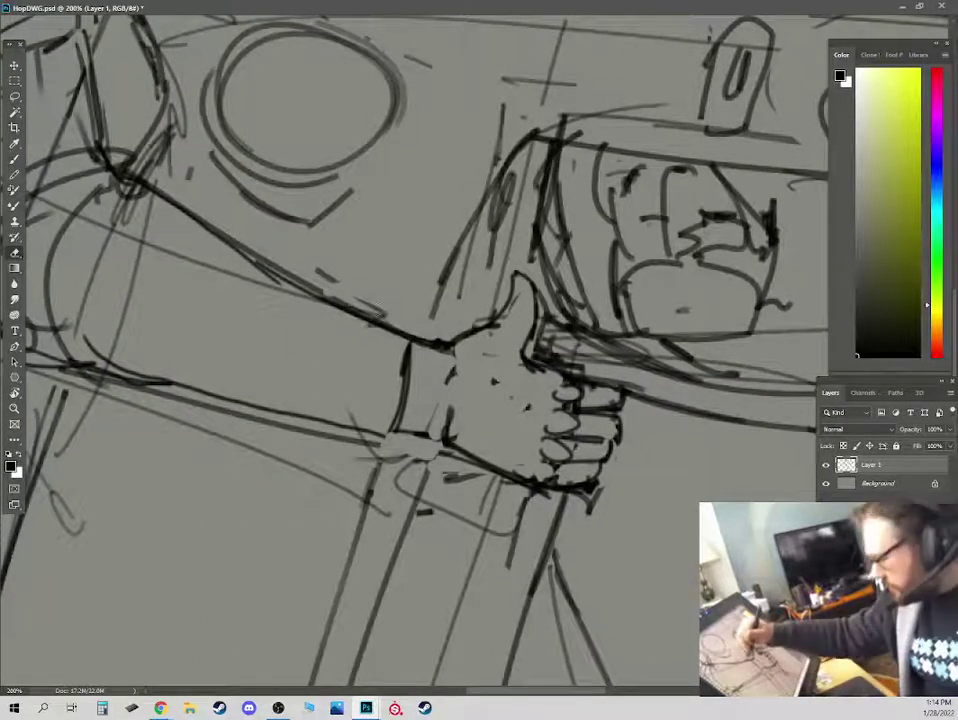
left_click_drag(316, 250, 110, 150)
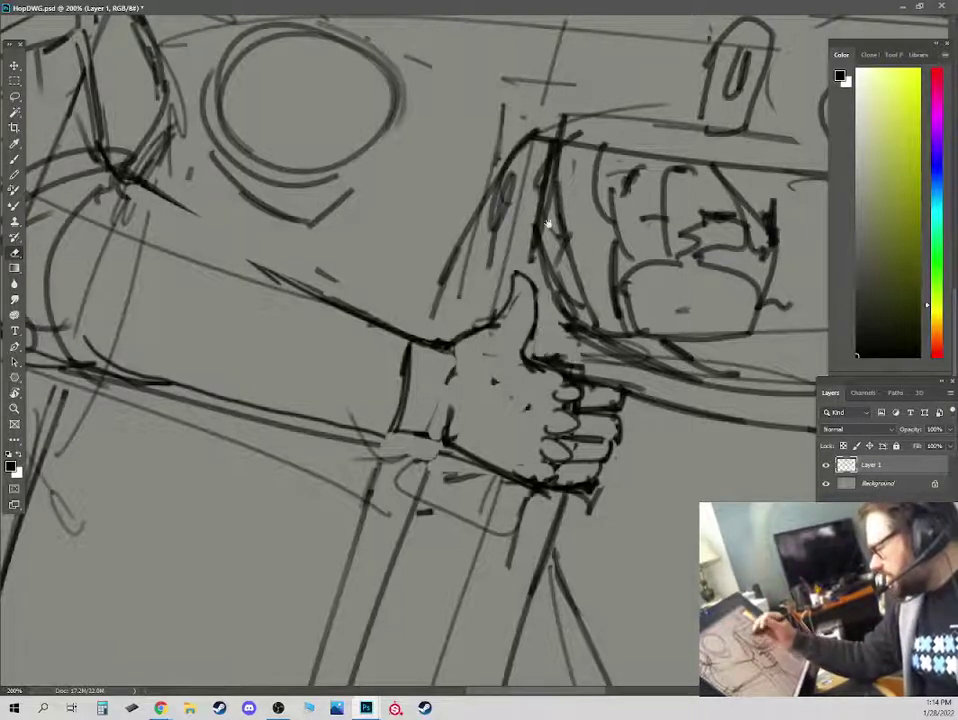
left_click_drag(553, 176, 543, 272)
Redraw the forearm's upper edge from elbow crease to wrist, and erase construction lines inside the elbow and behind the pistol's round detail.
left_click_drag(386, 277, 578, 390)
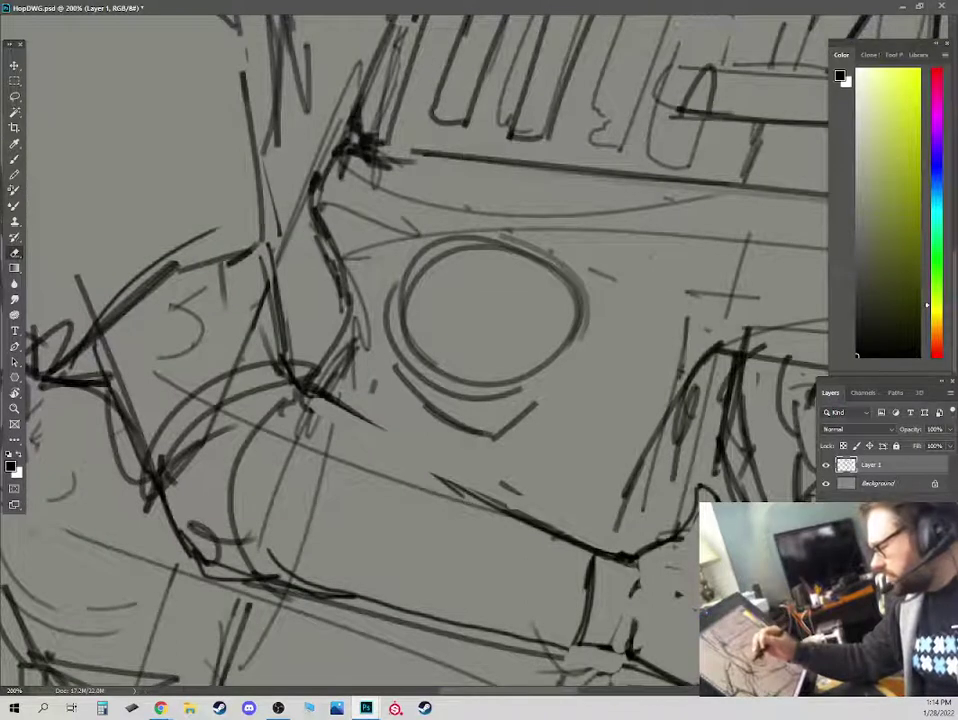
left_click_drag(357, 290, 362, 337)
left_click_drag(360, 215, 398, 180)
mouse_move(168, 302)
left_mouse_down()
mouse_move(140, 350)
mouse_move(185, 292)
mouse_move(132, 305)
mouse_move(122, 284)
mouse_move(150, 220)
mouse_move(210, 285)
mouse_move(198, 293)
left_mouse_up()
key("b")
mouse_move(200, 190)
left_mouse_down()
mouse_move(225, 300)
mouse_move(215, 310)
mouse_move(265, 310)
mouse_move(350, 378)
left_mouse_up()
left_click_drag(438, 489, 540, 531)
key("e")
mouse_move(236, 548)
left_mouse_down()
mouse_move(268, 424)
mouse_move(242, 545)
mouse_move(269, 490)
left_mouse_up()
mouse_move(164, 418)
left_mouse_down()
mouse_move(175, 489)
mouse_move(152, 425)
left_mouse_up()
left_click_drag(112, 300, 125, 320)
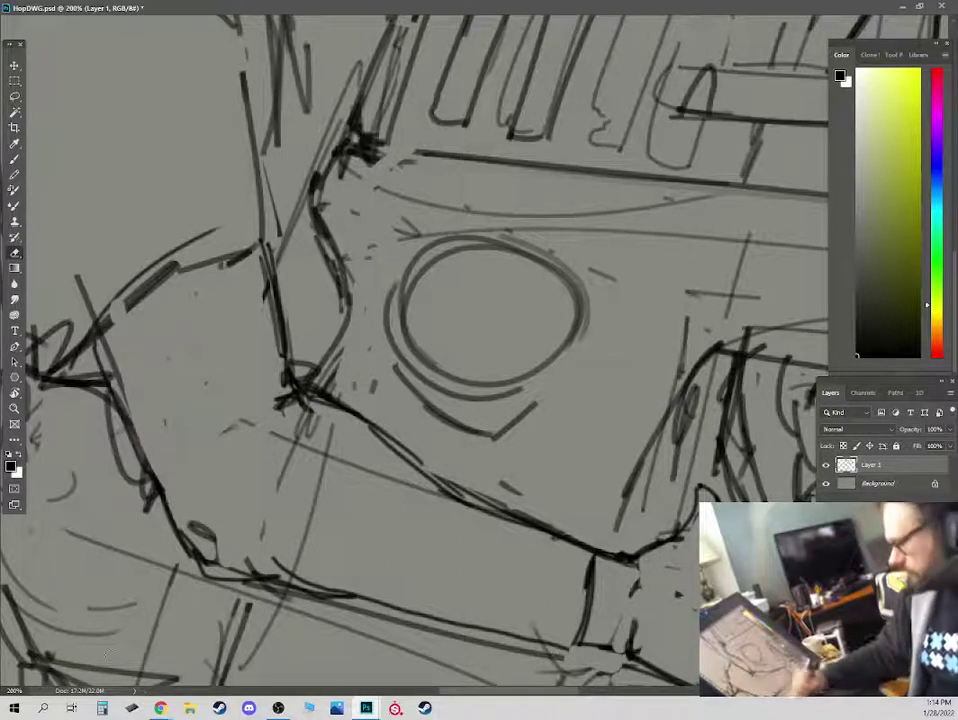
Erase the grip and guide lines crossing the forearm, and redraw the forearm's lower edge as one dark contour.
left_click_drag(286, 572, 331, 428)
left_click_drag(311, 418, 277, 488)
left_click_drag(276, 435, 400, 481)
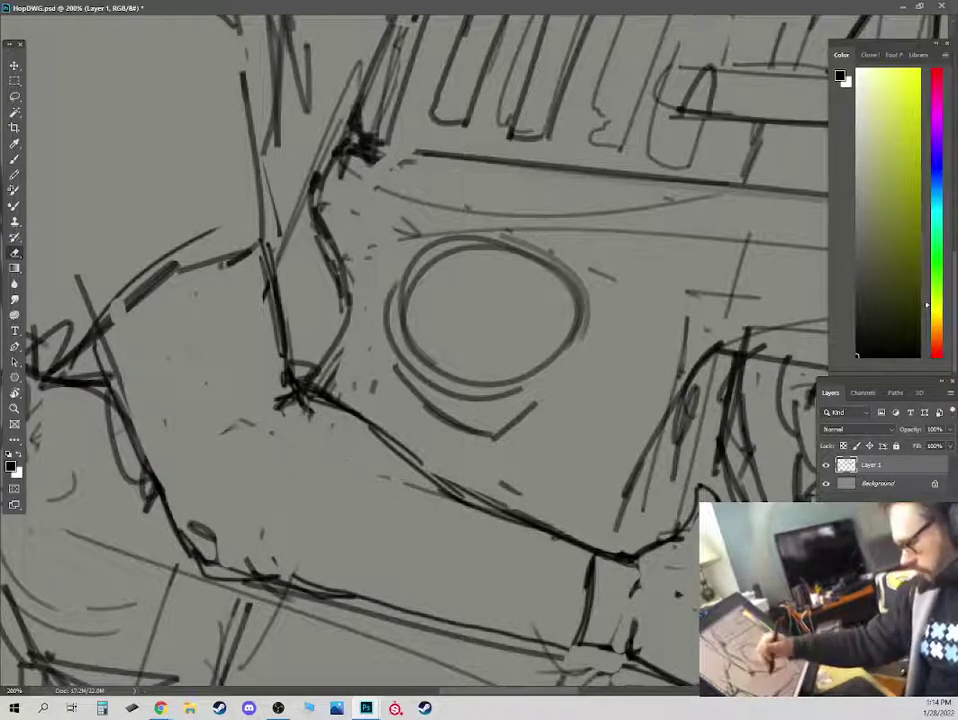
left_click_drag(274, 560, 312, 578)
key("b")
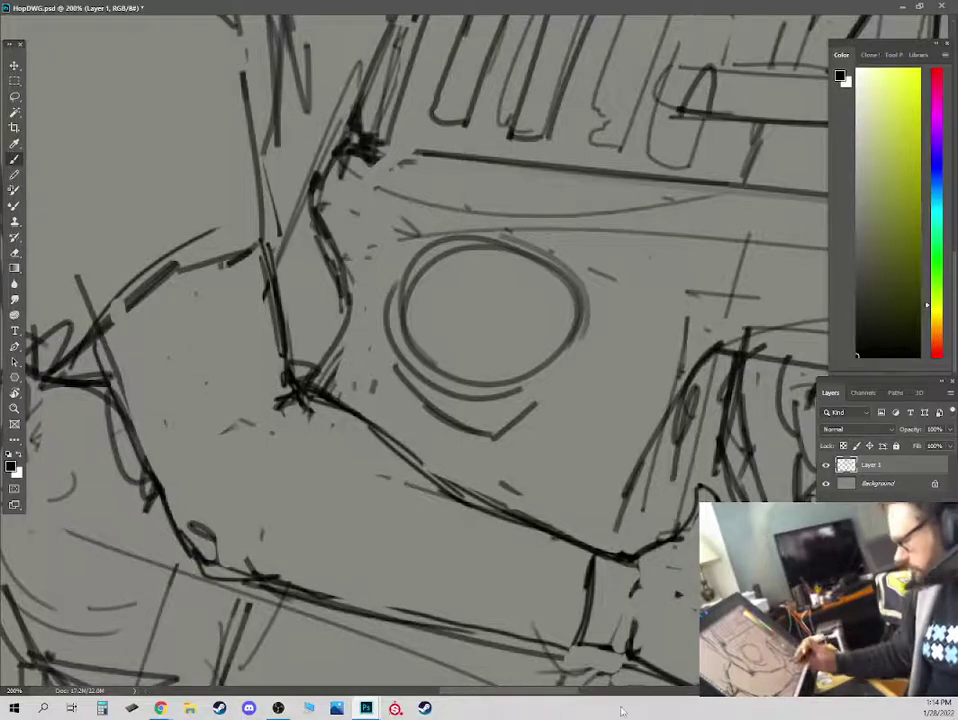
Examine the whole figure's proportions, especially the supporting arm, shoulder and torso against the oversized pistol.
key("ctrl+minus")
key("ctrl+minus")
key("ctrl+plus")
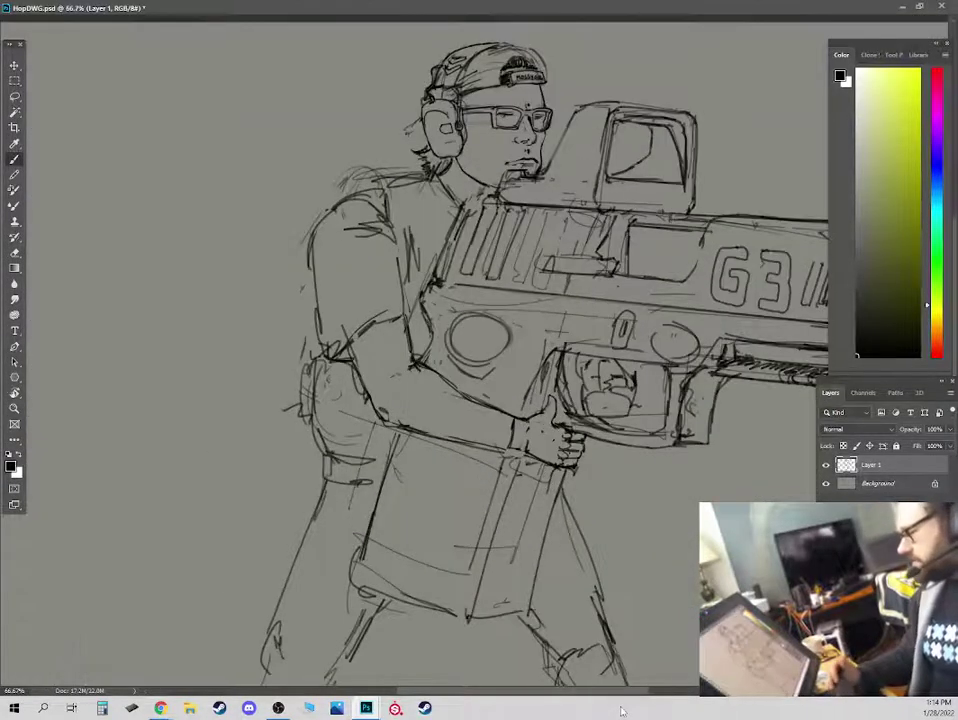
left_click_drag(519, 325, 499, 317)
left_click_drag(466, 358, 492, 324)
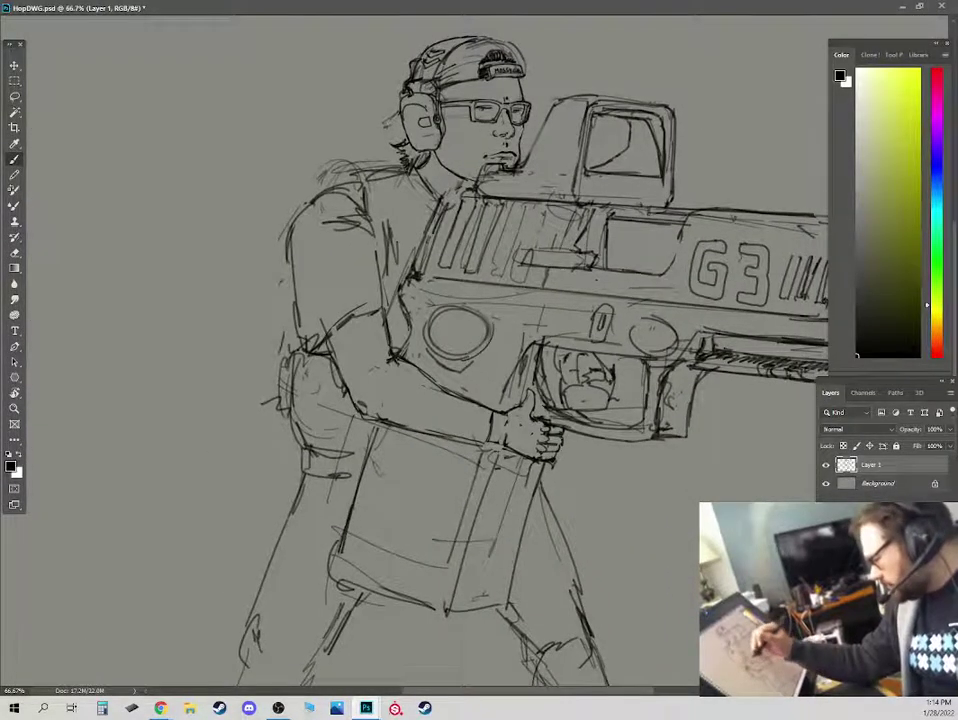
key("e")
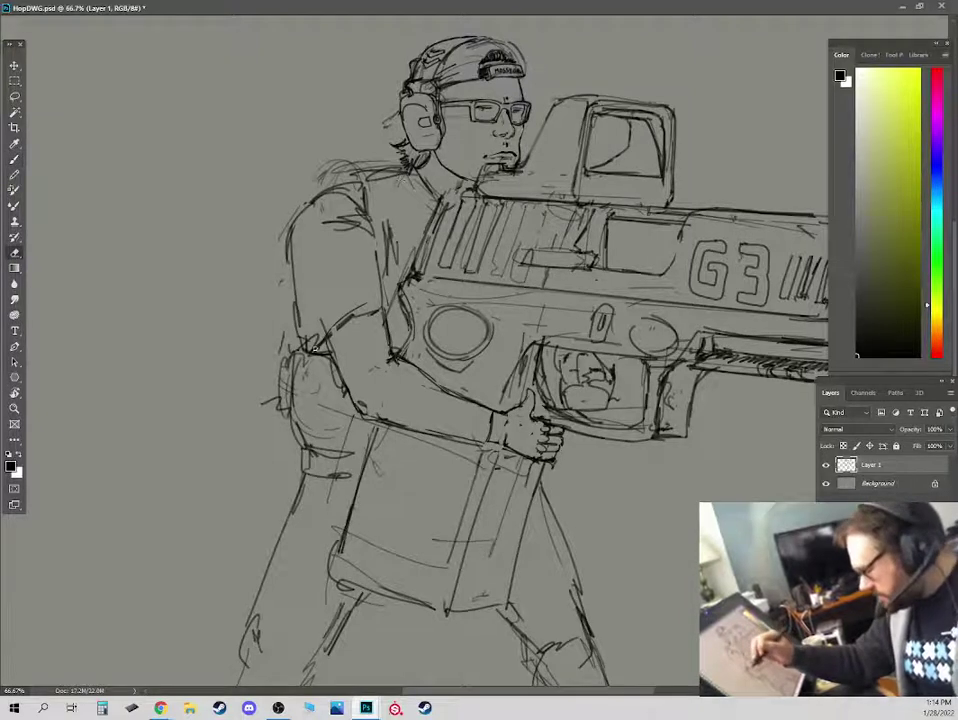
key("b")
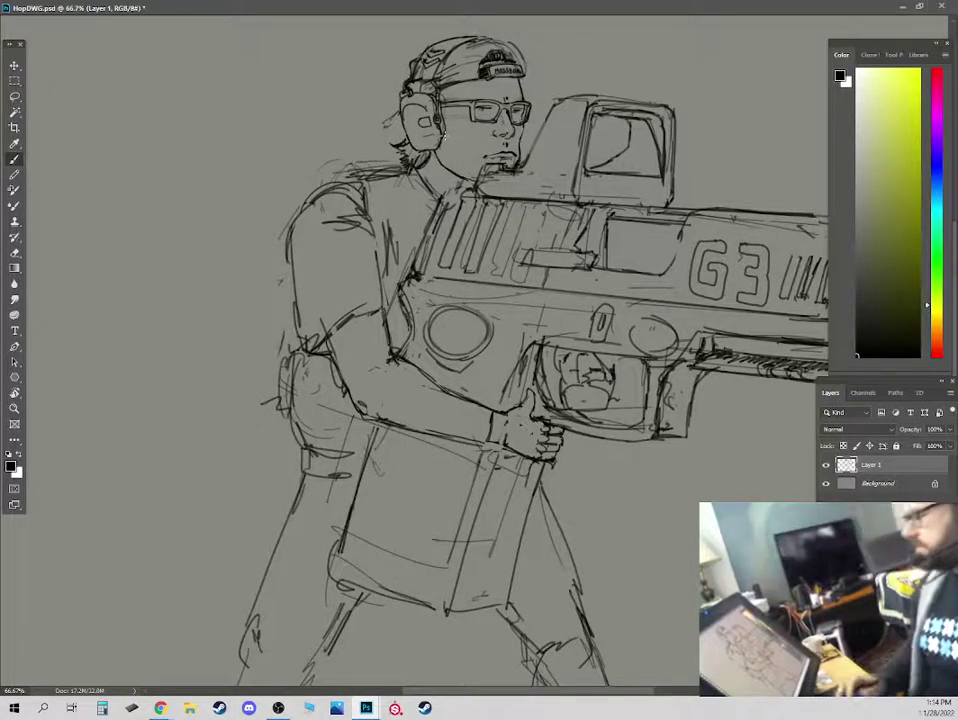
key("ctrl+minus")
key("ctrl+minus")
key("ctrl+minus")
key("ctrl+equal")
key("ctrl+equal")
key("ctrl+equal")
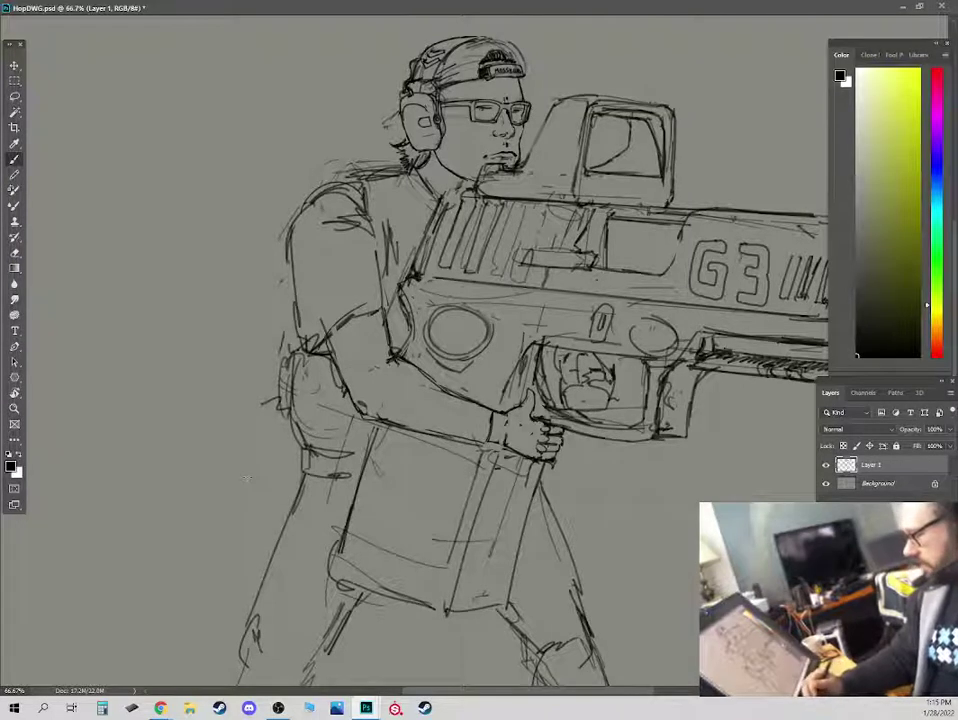
Lasso the forearm from elbow to wrist, rotate it slightly clockwise and move it up against the pistol's frame, shortening the upper arm.
key("l")
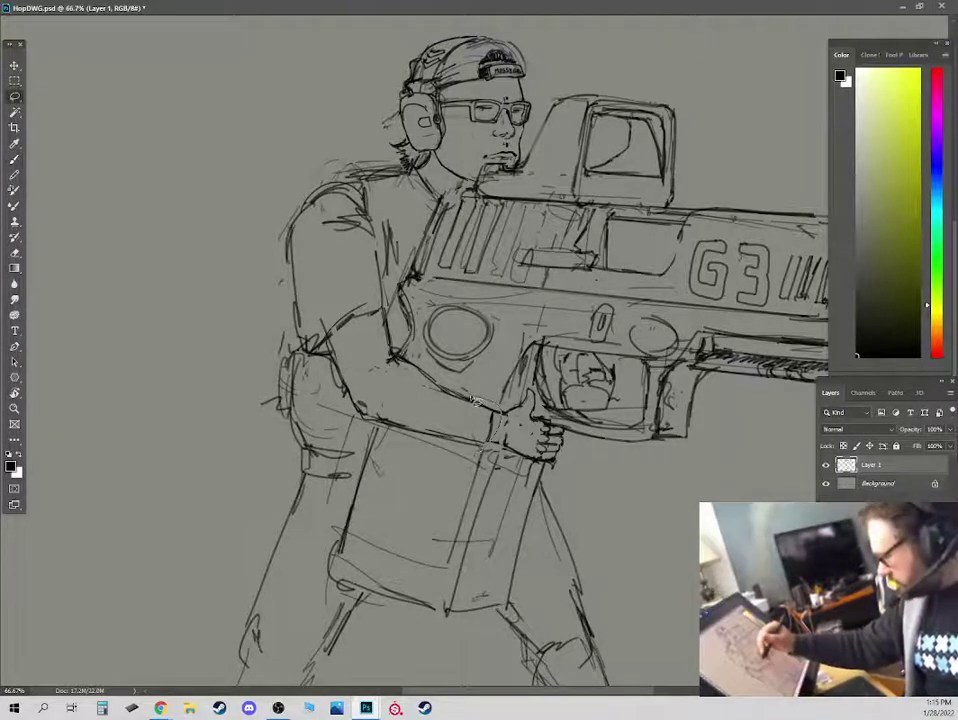
mouse_move(387, 313)
left_mouse_down()
mouse_move(333, 380)
mouse_move(470, 456)
mouse_move(481, 452)
left_mouse_up()
key("ctrl+t")
left_click_drag(431, 262, 450, 275)
mouse_move(434, 328)
left_mouse_down()
mouse_move(452, 302)
mouse_move(442, 305)
left_mouse_up()
key("Return")
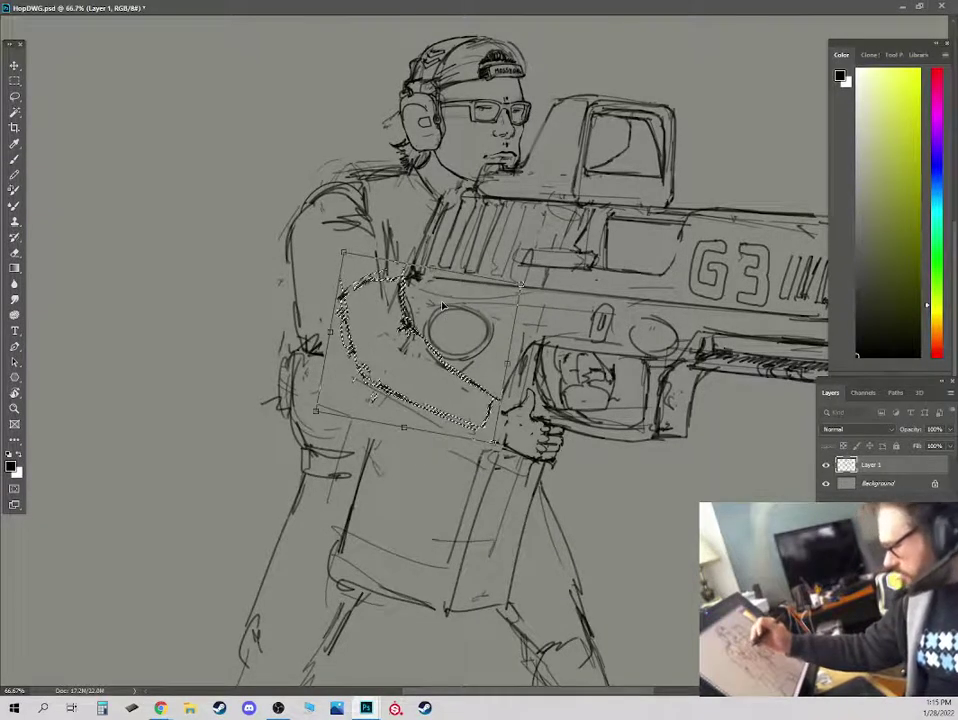
key("b")
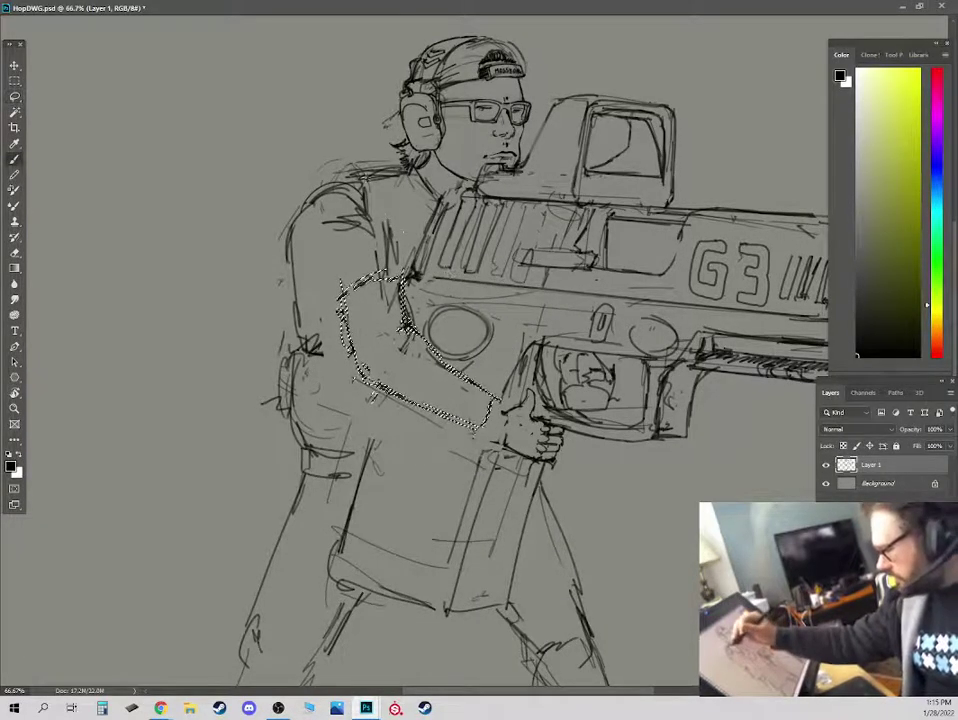
key("ctrl+d")
Redraw the sleeve hem and upper arm around the raised forearm, and sketch the back's contour down to the shirt hem.
mouse_move(398, 285)
left_mouse_down()
mouse_move(411, 245)
mouse_move(326, 172)
mouse_move(305, 289)
mouse_move(369, 276)
left_mouse_up()
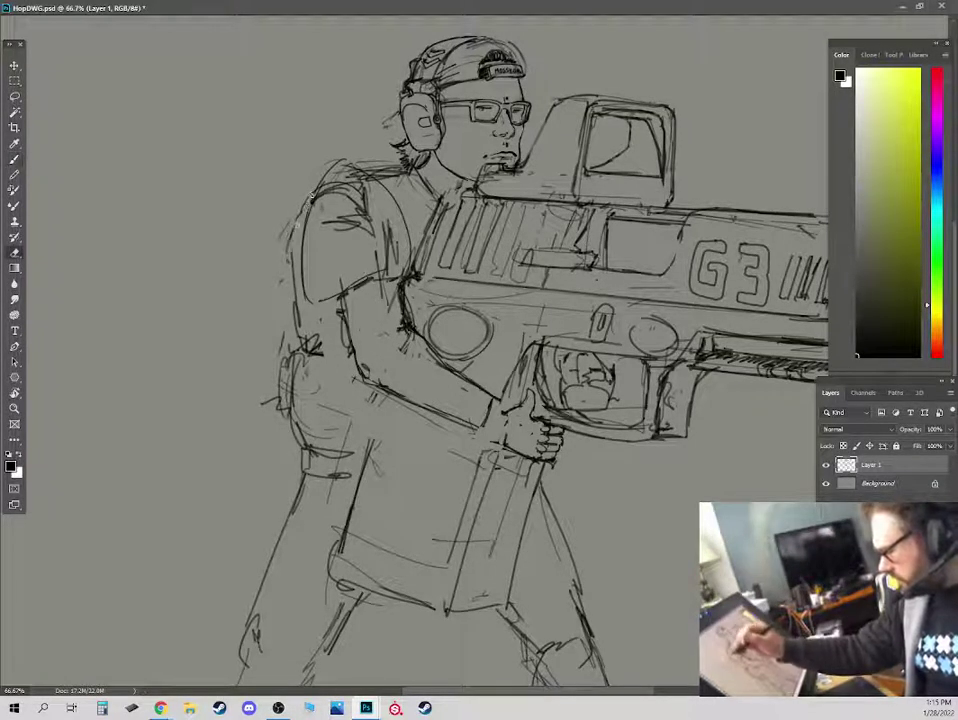
left_click_drag(314, 284, 301, 330)
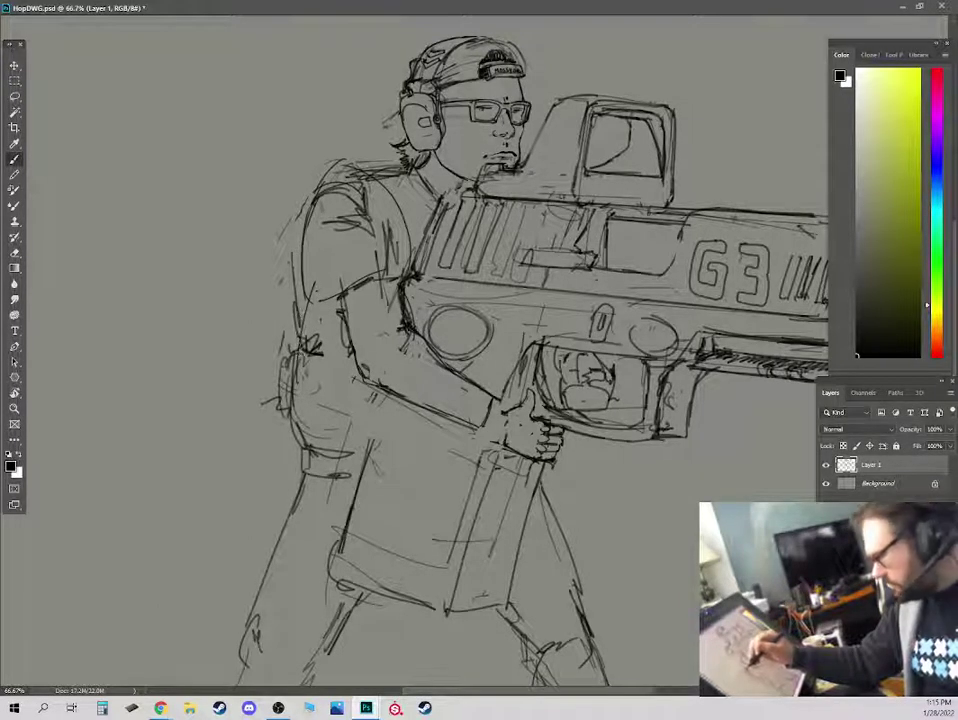
left_click_drag(297, 298, 298, 405)
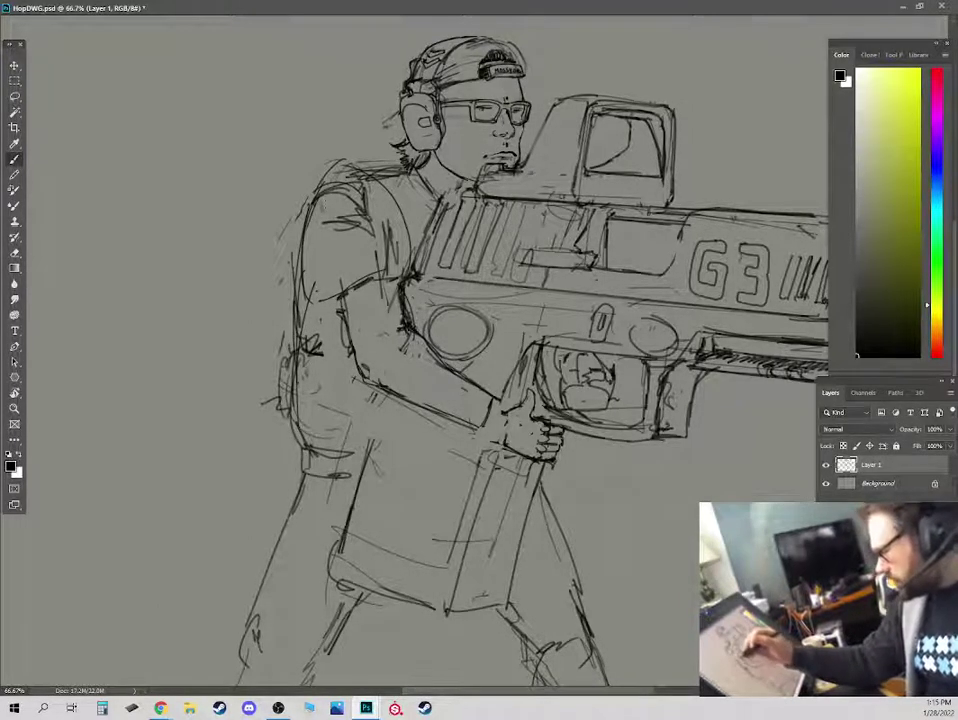
left_click_drag(297, 284, 305, 445)
mouse_move(296, 392)
left_mouse_down()
mouse_move(293, 474)
mouse_move(338, 480)
left_mouse_up()
left_click_drag(299, 465, 336, 474)
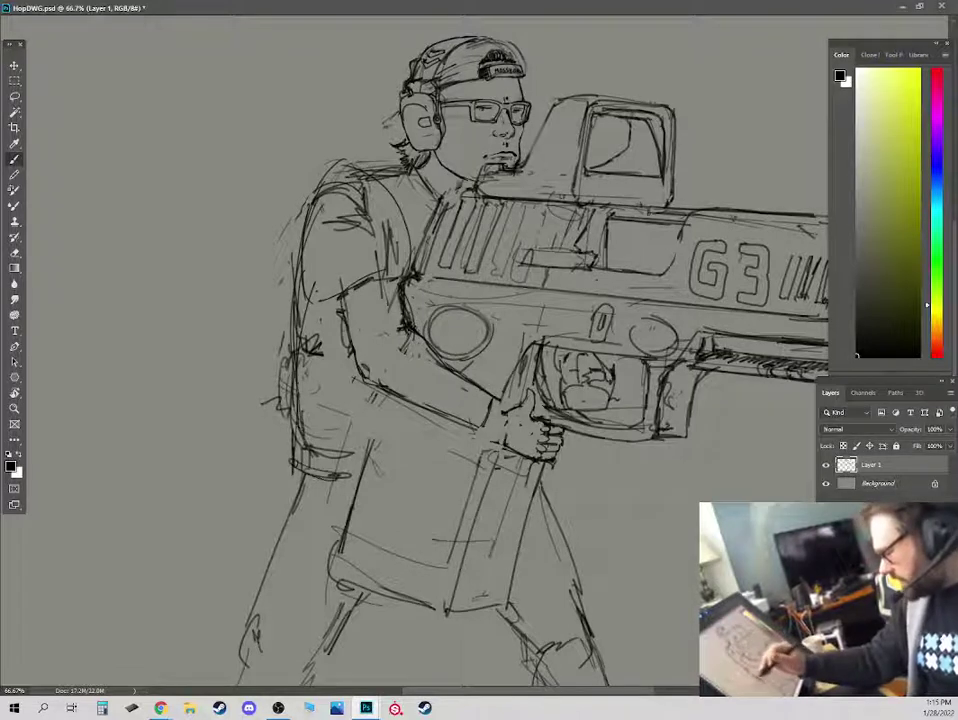
left_click_drag(295, 428, 345, 443)
Sketch the rear leg's outer edge from hip to knee and extend the lower leg toward the canvas's bottom edge.
mouse_move(289, 468)
left_mouse_down()
mouse_move(238, 630)
mouse_move(245, 664)
left_mouse_up()
mouse_move(236, 647)
left_mouse_down()
mouse_move(304, 667)
mouse_move(336, 636)
left_mouse_up()
key("ctrl+minus")
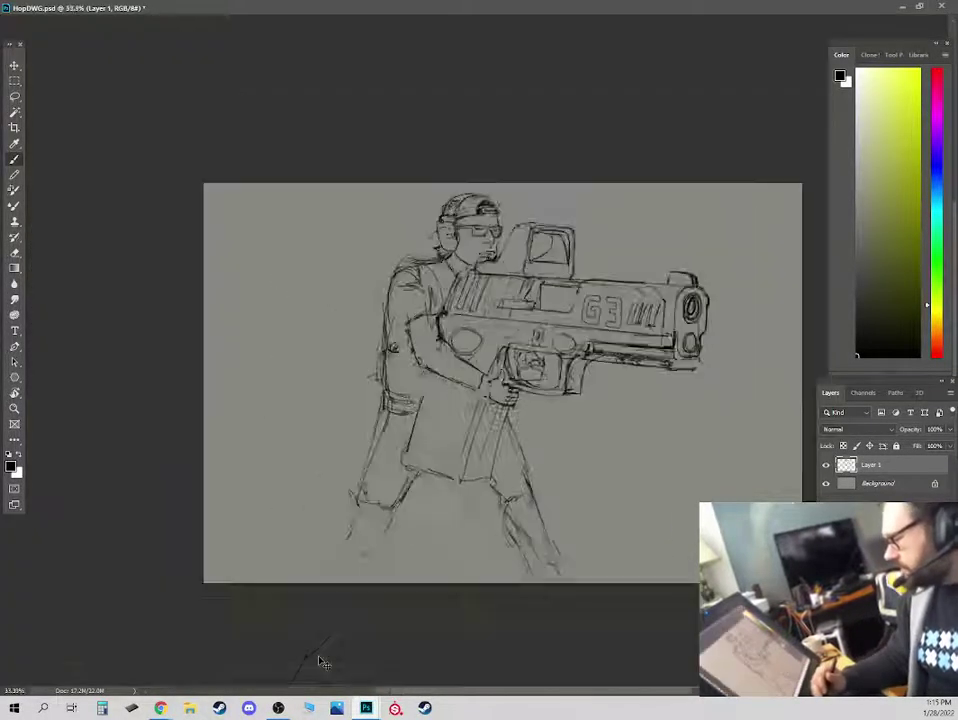
key("ctrl+minus")
key("ctrl+plus")
Switch to full-screen mode with the menu bar and flip the canvas horizontally.
key("Tab")
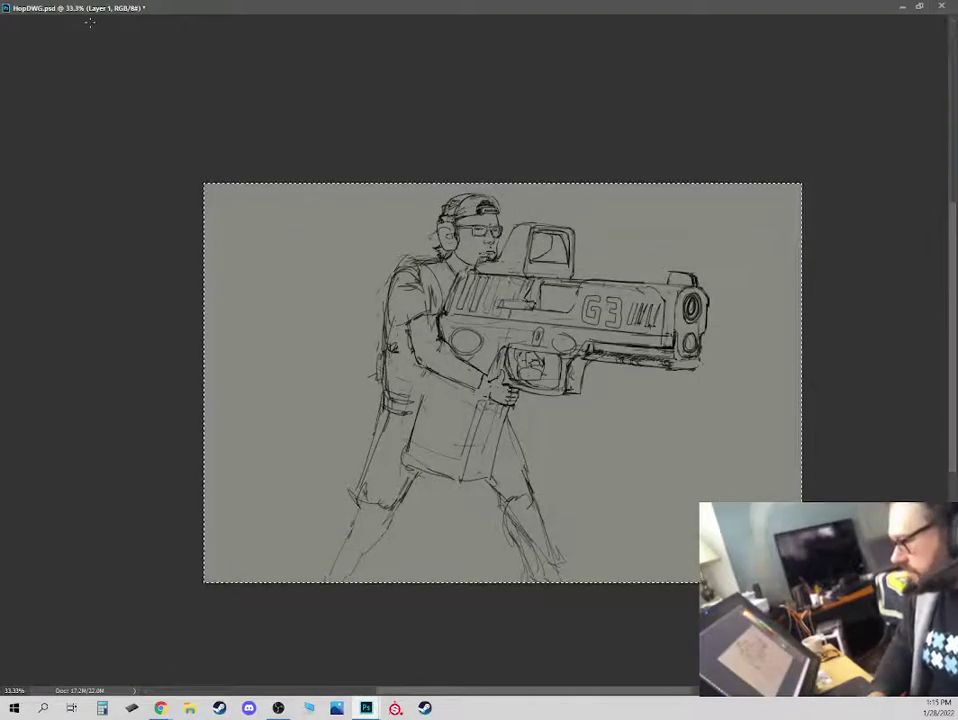
key("Tab")
key("f")
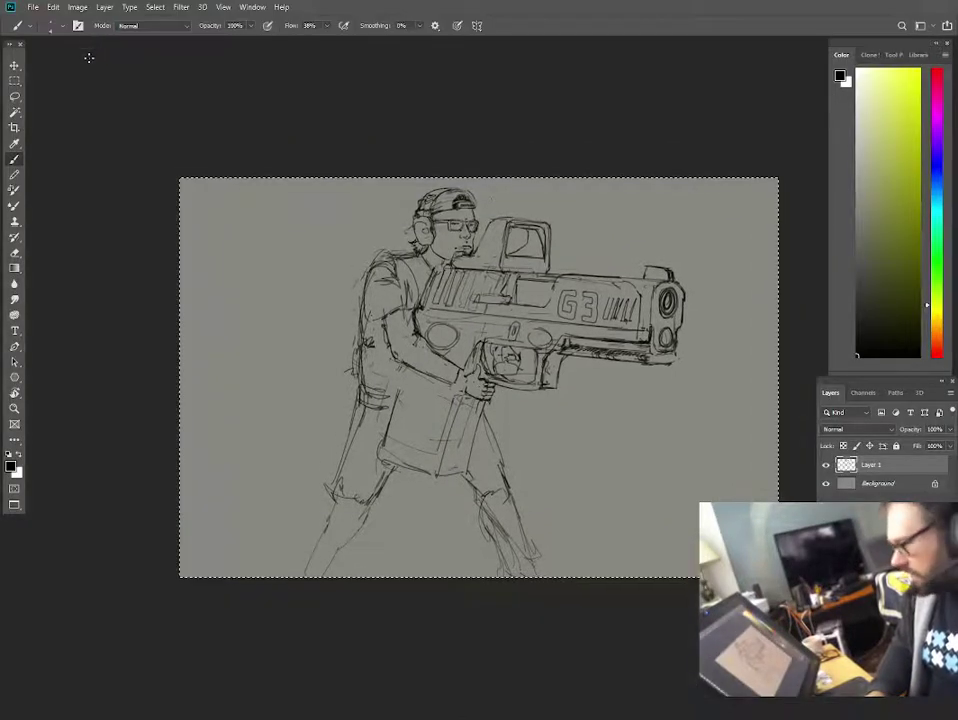
left_click(76, 7)
mouse_move(104, 122)
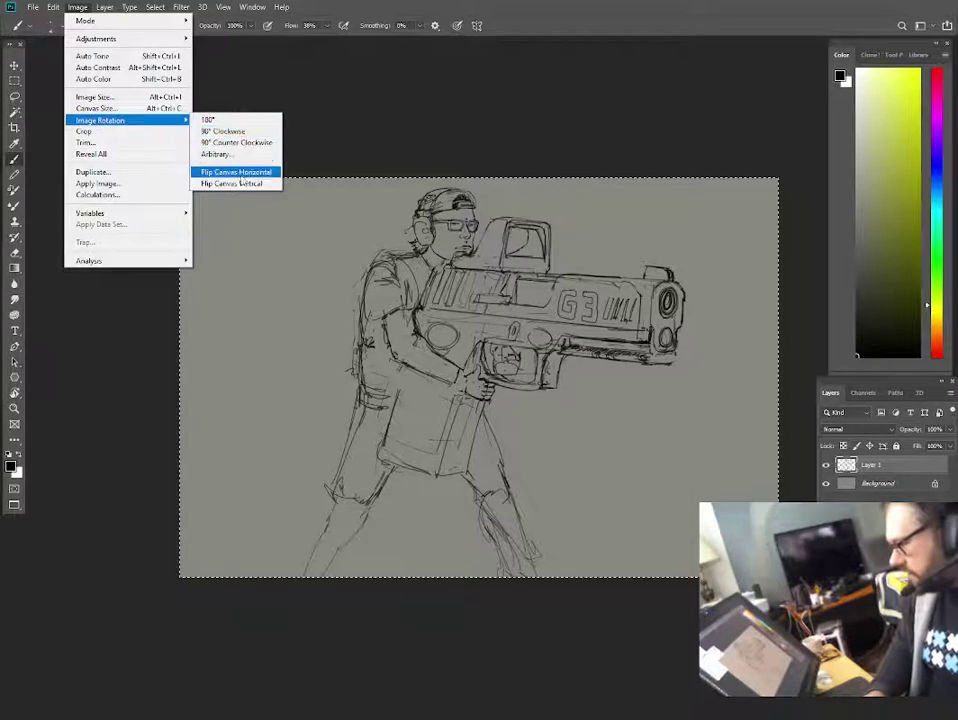
left_click(235, 169)
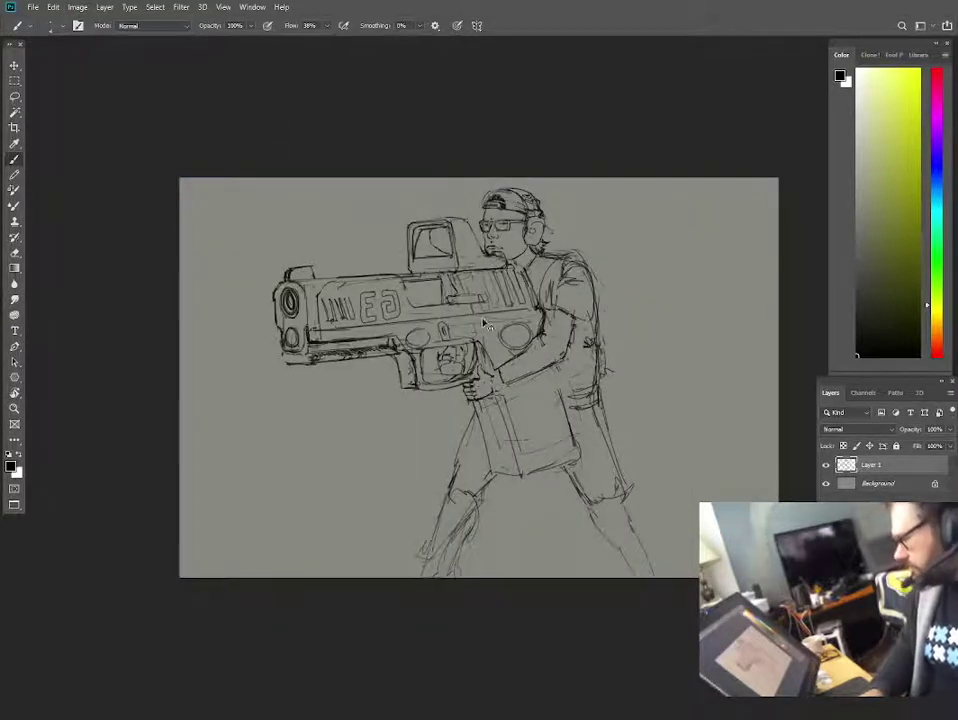
Sketch hatched folds across the figure's waist and a short torso edge below the elbow.
key("ctrl+plus")
left_click_drag(560, 330, 512, 321)
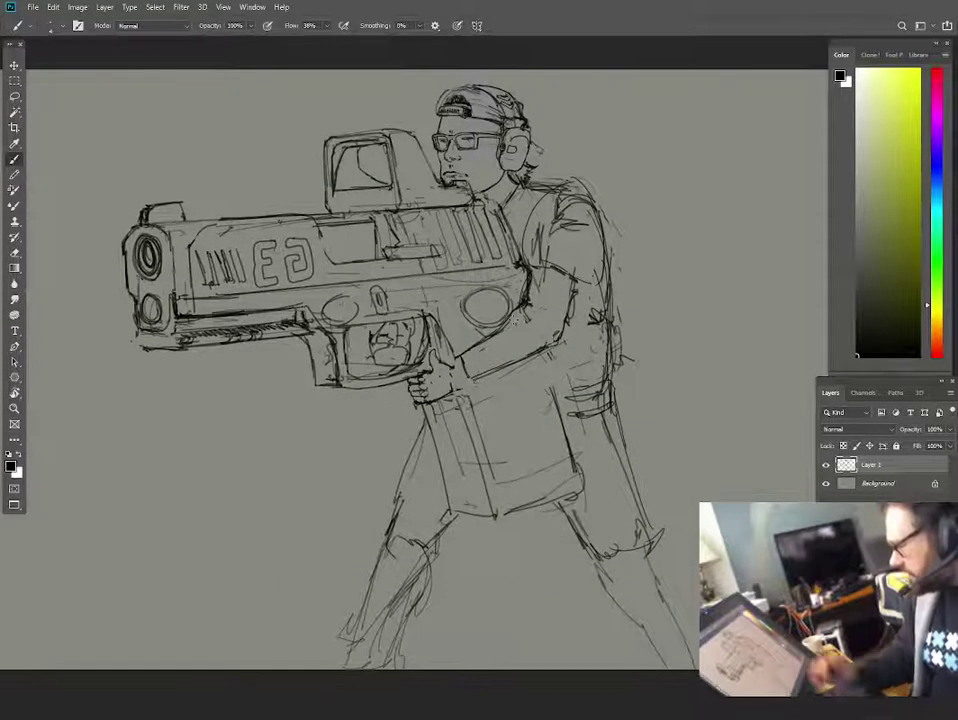
left_click_drag(562, 387, 609, 376)
left_click_drag(546, 356, 552, 385)
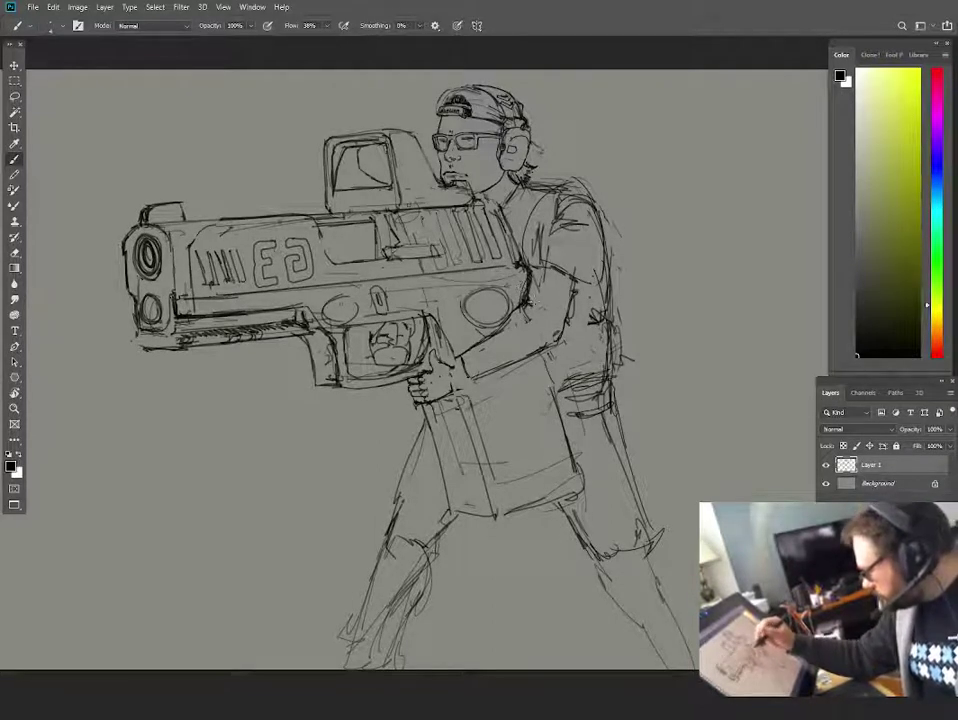
Erase the loose strokes over the near shoulder and redraw its rounded outline and the sleeve's rear edge.
key("e")
mouse_move(395, 205)
left_mouse_down()
mouse_move(399, 230)
mouse_move(394, 203)
mouse_move(405, 206)
left_mouse_up()
key("b")
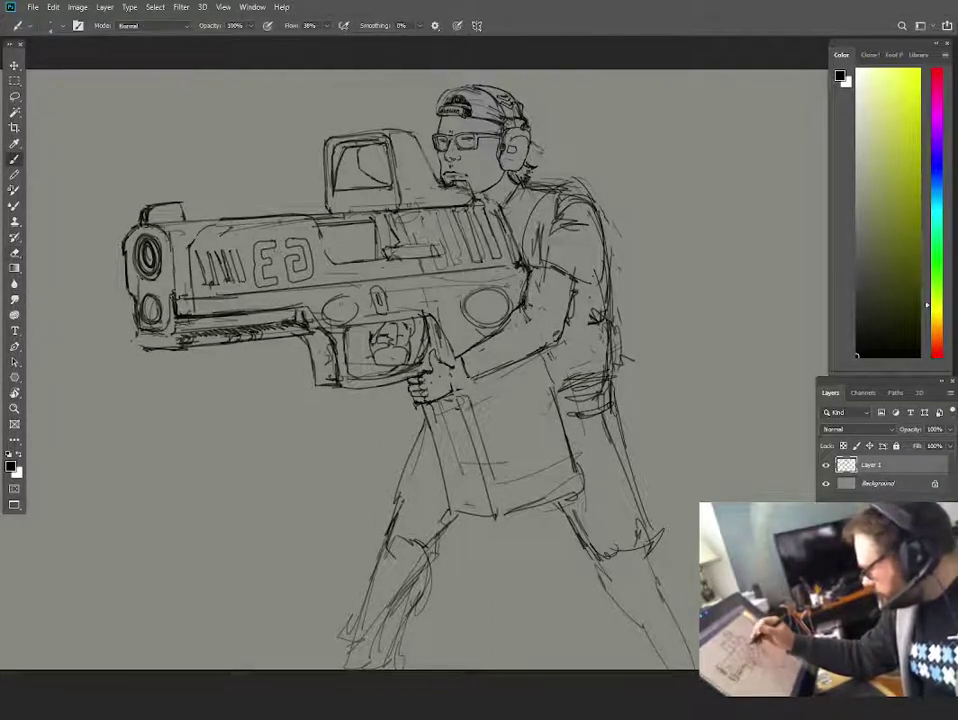
left_click_drag(394, 150, 404, 191)
mouse_move(390, 142)
left_mouse_down()
mouse_move(413, 128)
mouse_move(438, 148)
mouse_move(417, 146)
mouse_move(436, 143)
mouse_move(441, 179)
left_mouse_up()
key("e")
key("b")
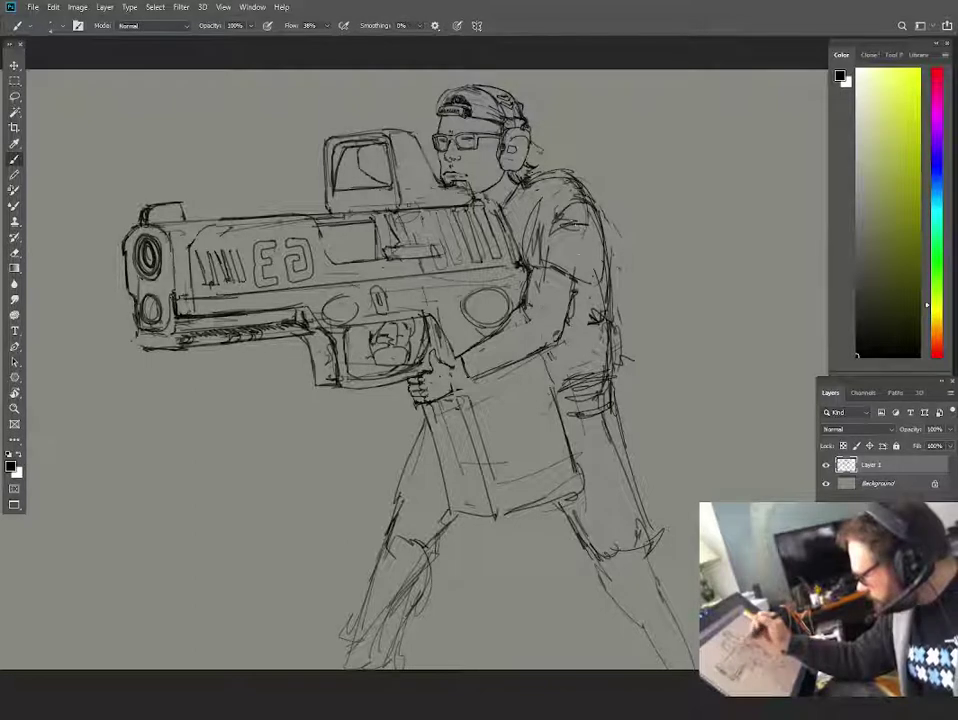
left_click_drag(586, 222, 587, 283)
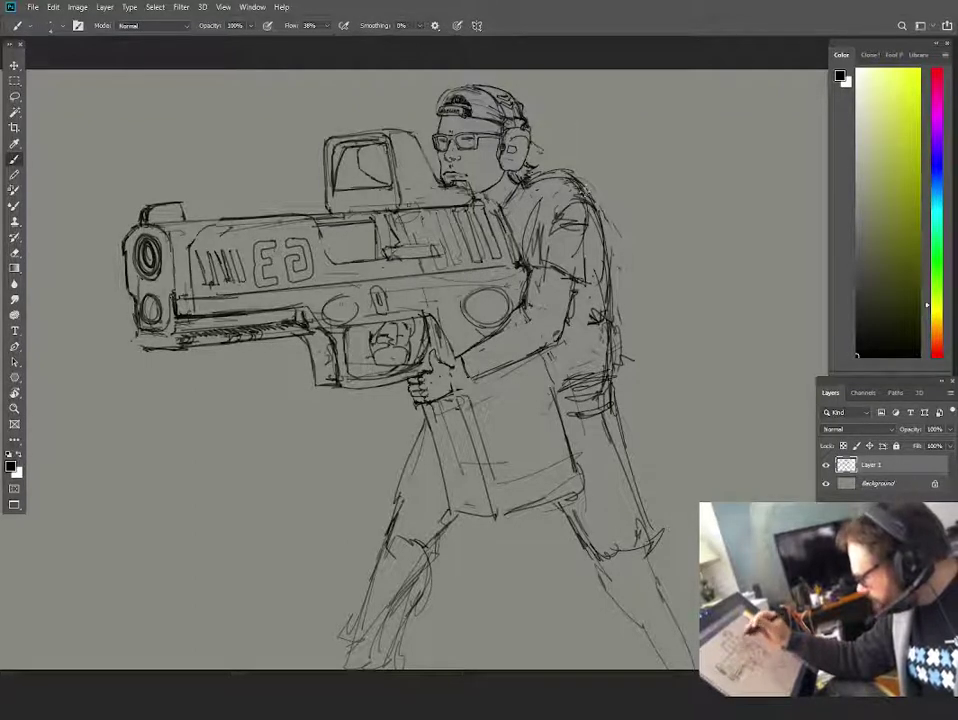
Erase the doubled outlines along the back and redraw it as one contour from shoulder to shirt hem.
key("e")
mouse_move(578, 184)
left_mouse_down()
mouse_move(608, 258)
mouse_move(573, 184)
mouse_move(577, 244)
mouse_move(606, 256)
mouse_move(604, 372)
left_mouse_up()
left_click_drag(620, 328, 618, 368)
key("b")
mouse_move(592, 224)
left_mouse_down()
mouse_move(600, 335)
mouse_move(617, 378)
left_mouse_up()
left_click_drag(598, 303, 616, 378)
mouse_move(589, 194)
left_mouse_down()
mouse_move(600, 308)
mouse_move(596, 238)
left_mouse_up()
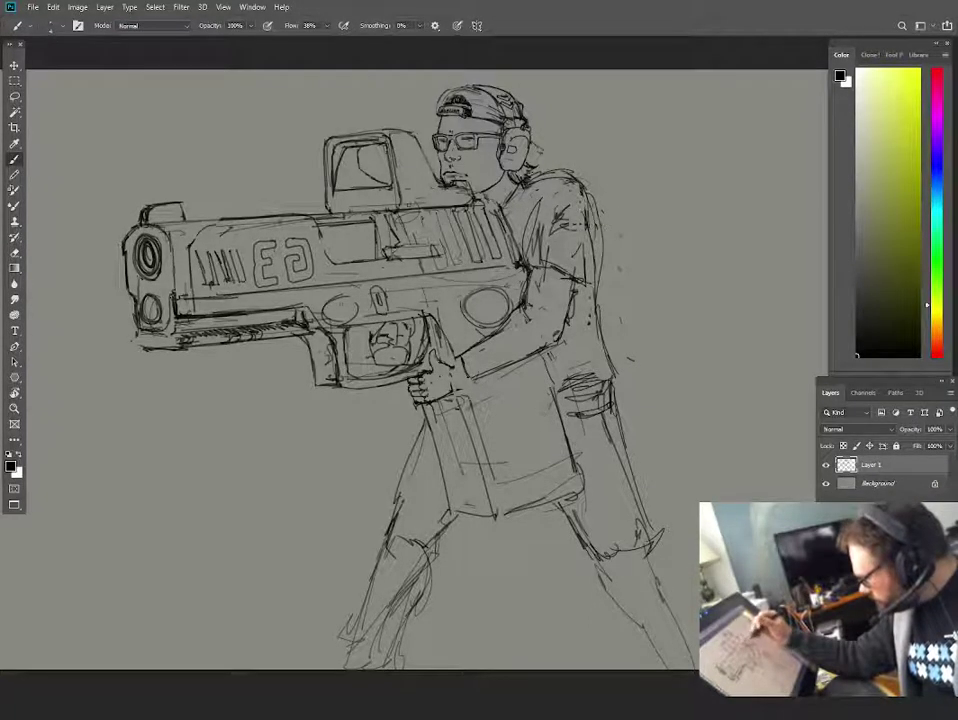
left_click_drag(444, 150, 439, 188)
left_click_drag(440, 176, 433, 215)
left_click_drag(597, 317, 621, 378)
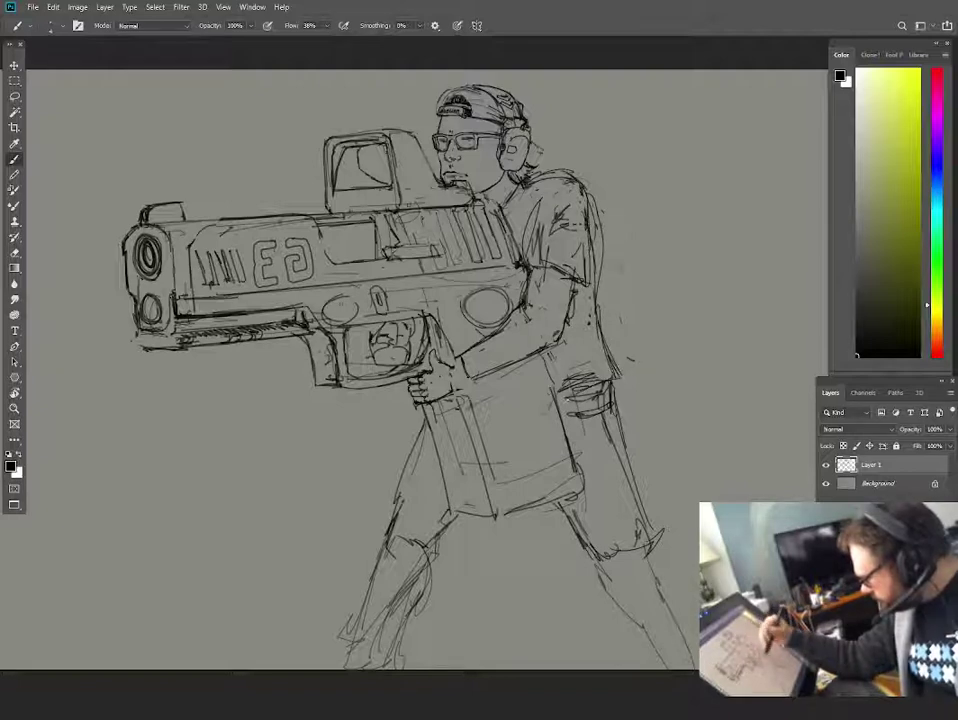
Erase the hatched waist folds, then draw the flared shirt hem and the shirt's side edges below the elbow.
key("e")
mouse_move(562, 378)
left_mouse_down()
mouse_move(592, 402)
mouse_move(612, 382)
left_mouse_up()
mouse_move(557, 398)
left_mouse_down()
mouse_move(590, 371)
mouse_move(601, 387)
mouse_move(559, 412)
mouse_move(632, 384)
left_mouse_up()
key("b")
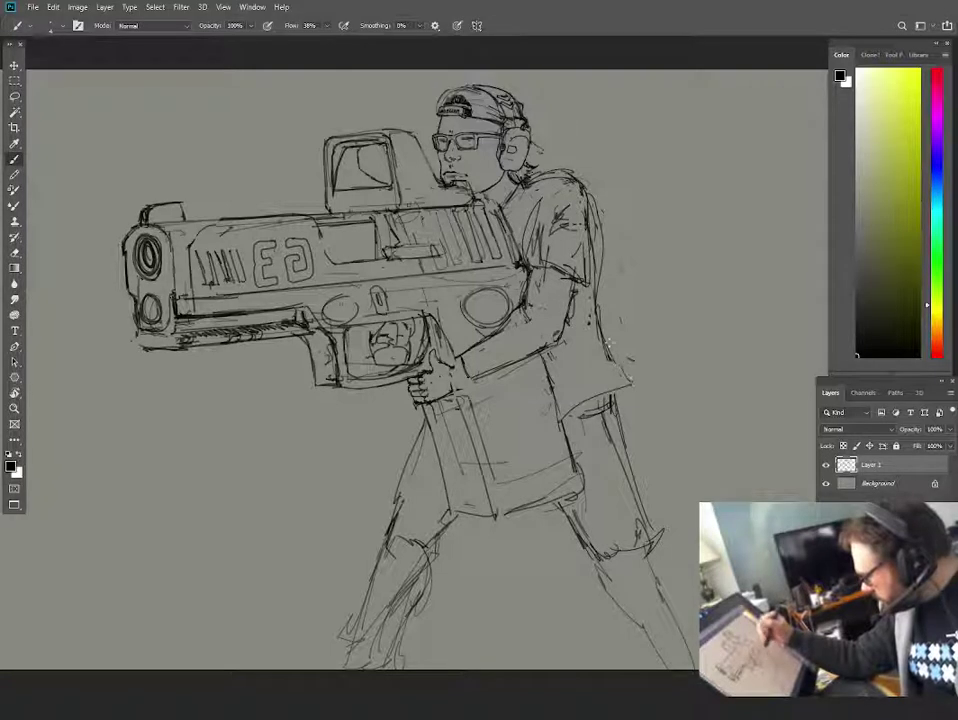
left_click_drag(600, 328, 629, 379)
left_click_drag(555, 341, 568, 404)
Fill the lower shirt between elbow and hem with a plaid grid of curved crossing lines.
left_click_drag(560, 322, 588, 400)
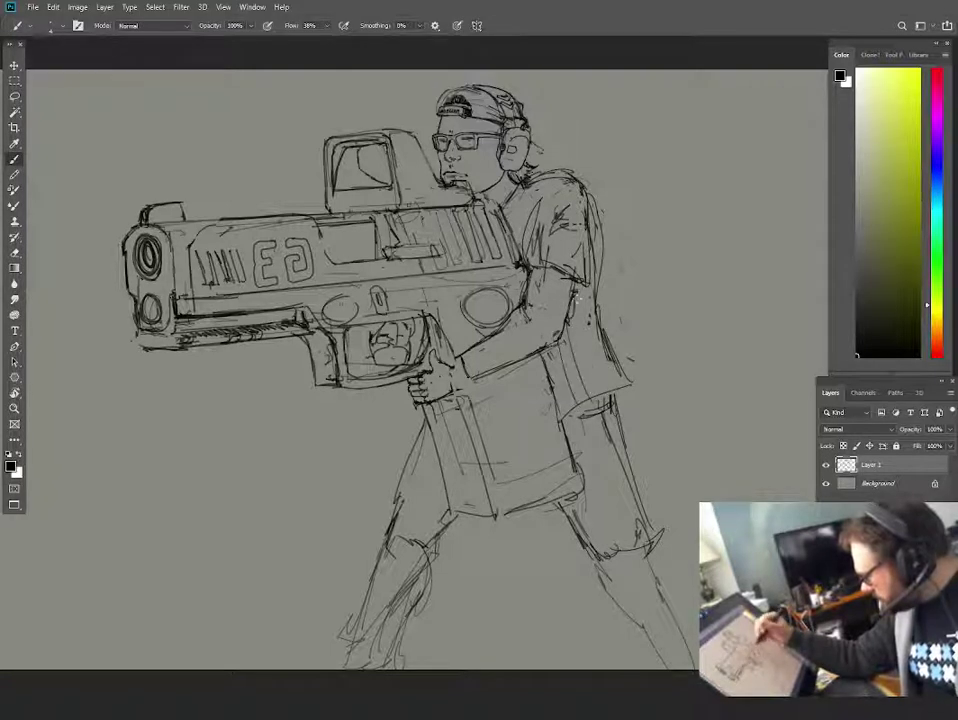
left_click_drag(584, 292, 602, 390)
left_click_drag(598, 345, 615, 380)
mouse_move(553, 403)
left_mouse_down()
mouse_move(620, 372)
mouse_move(617, 358)
left_mouse_up()
mouse_move(549, 370)
left_mouse_down()
mouse_move(612, 342)
mouse_move(602, 323)
left_mouse_up()
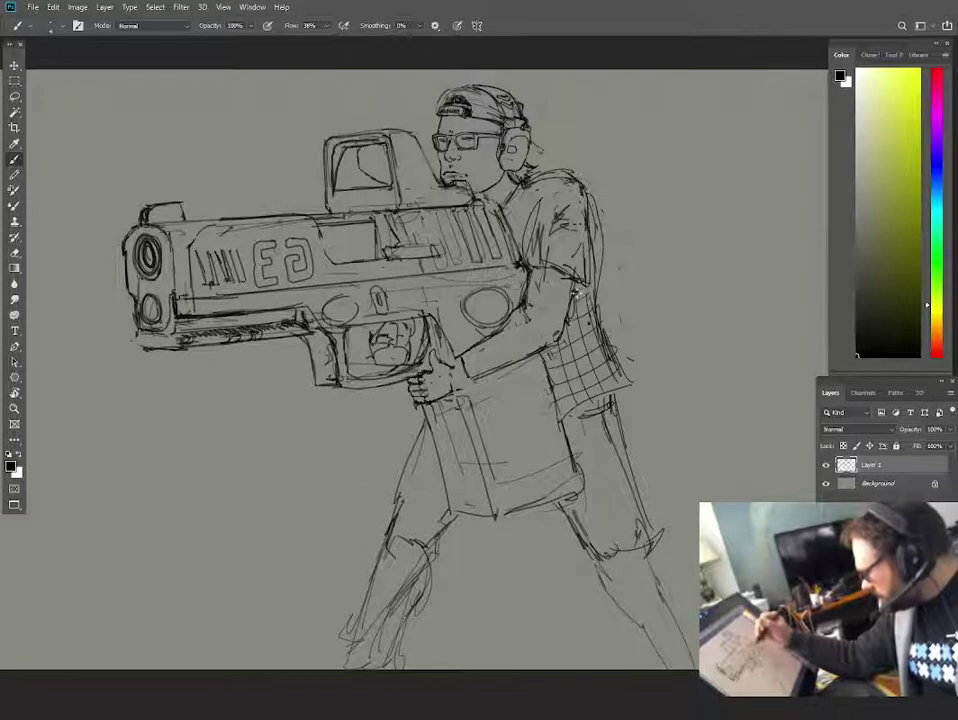
Erase the old fold marks inside the short sleeve and draw curved horizontal stripes across it.
key("e")
left_click_drag(578, 252, 568, 271)
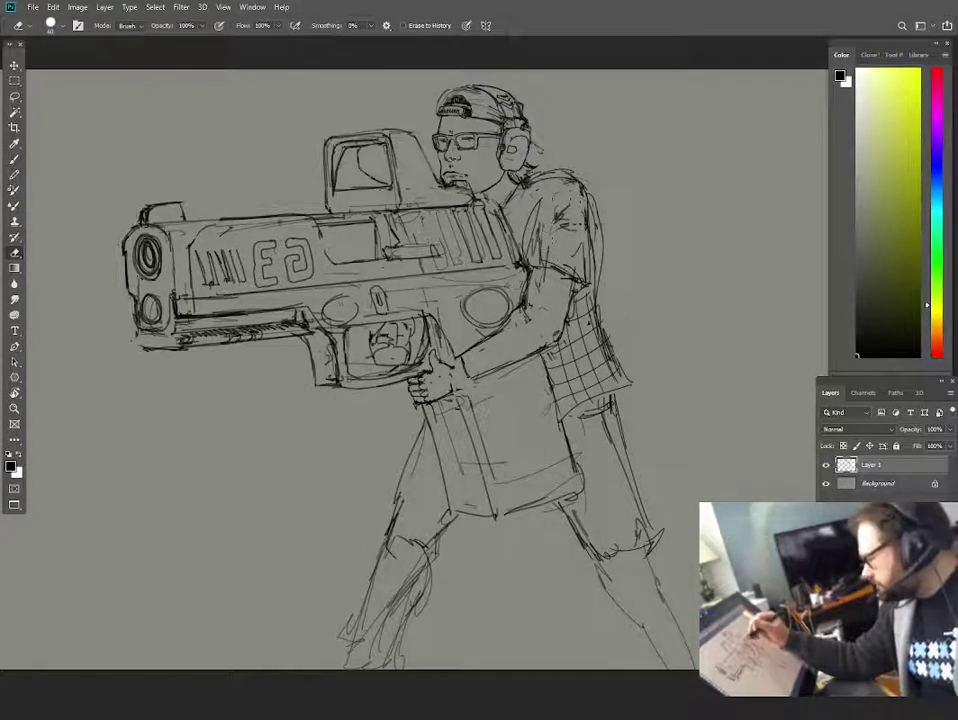
mouse_move(564, 200)
left_mouse_down()
mouse_move(537, 256)
mouse_move(548, 238)
left_mouse_up()
key("b")
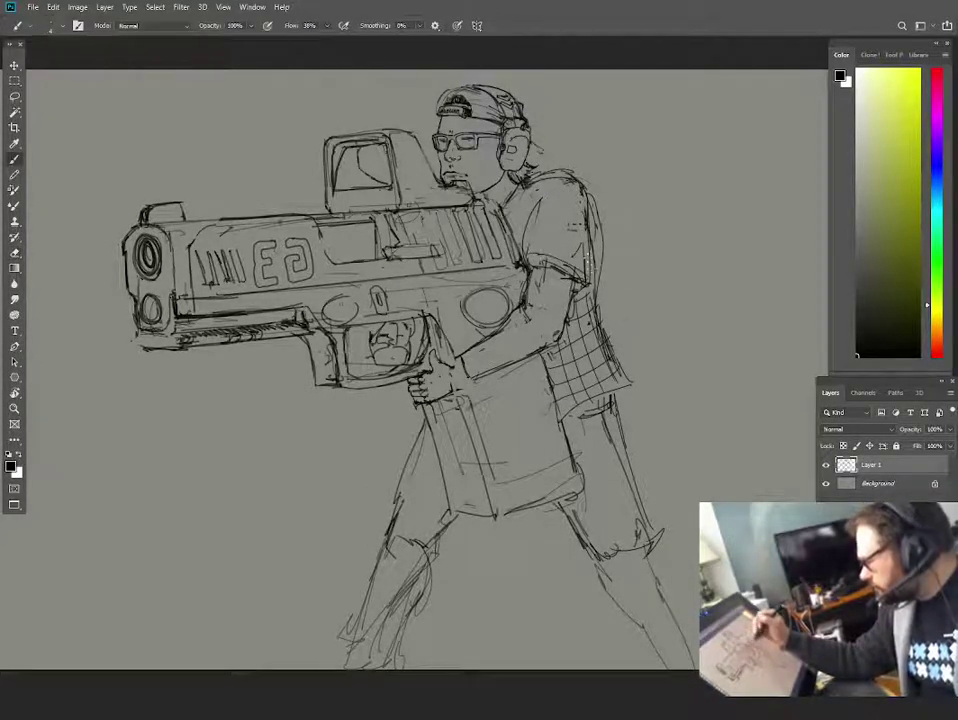
left_click_drag(539, 211, 582, 226)
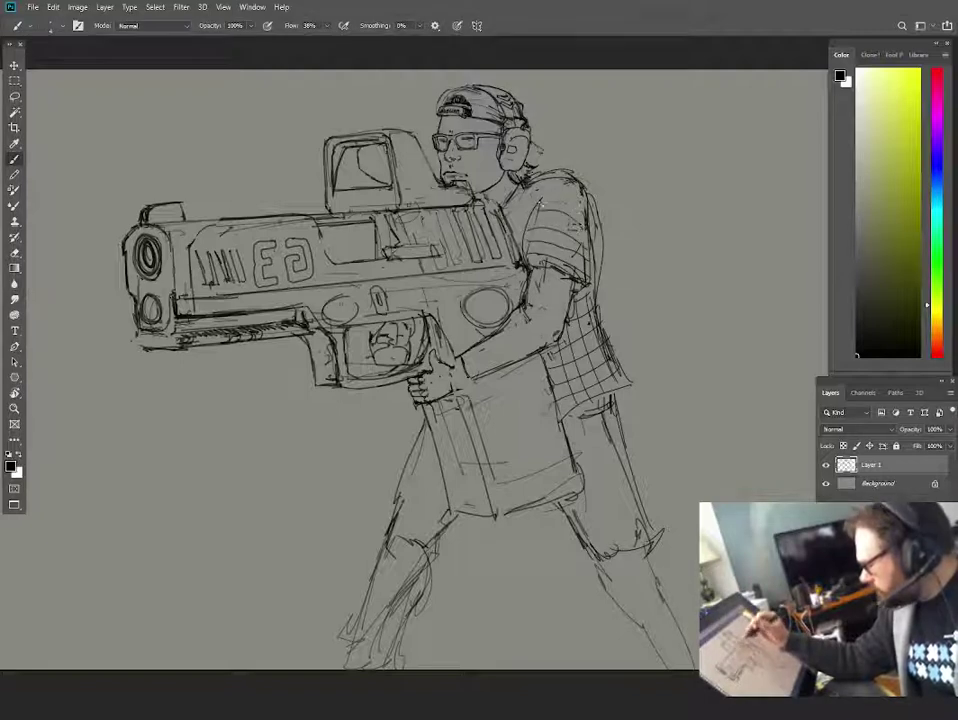
Erase stray lines between the neck and shoulder and redraw the shirt's collar edge there.
key("e")
left_click_drag(525, 183, 533, 169)
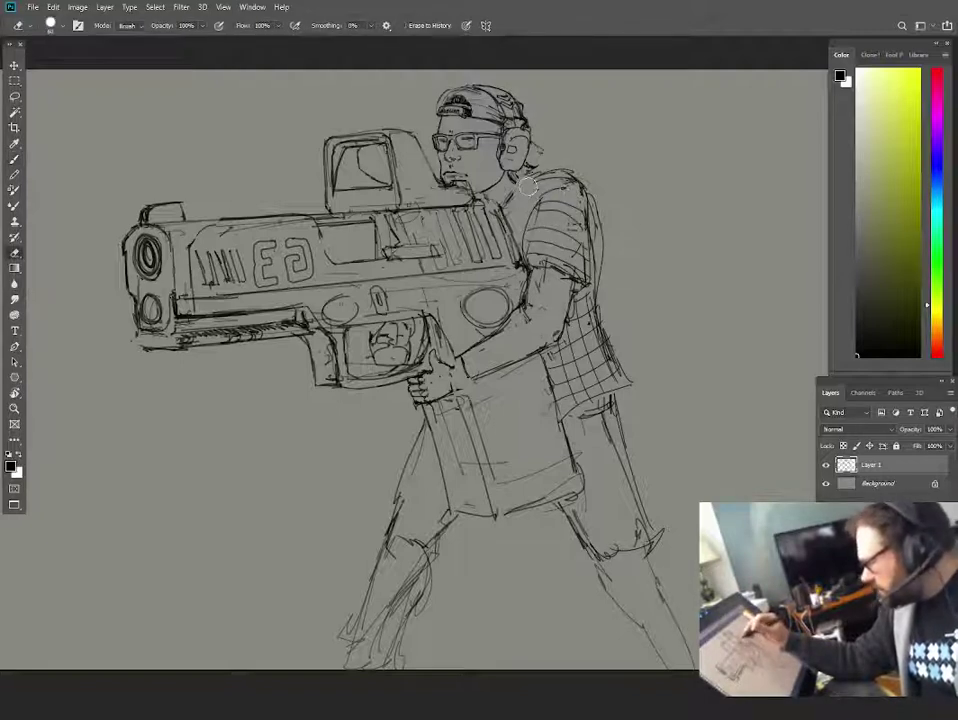
key("b")
mouse_move(392, 131)
left_mouse_down()
mouse_move(397, 157)
mouse_move(386, 170)
left_mouse_up()
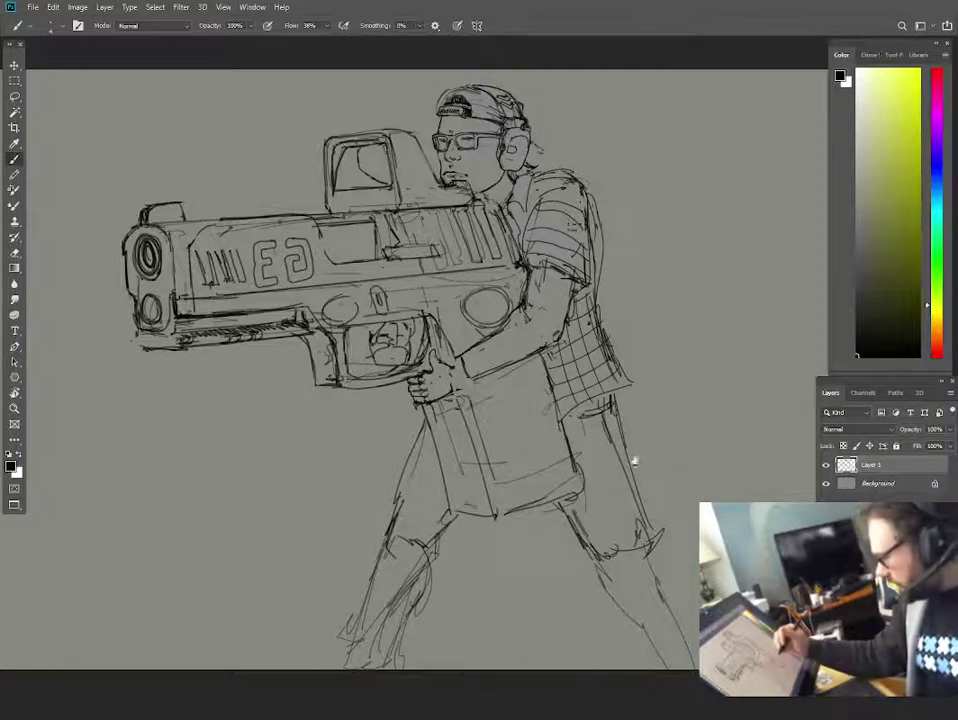
Erase the rear thigh's outlines below the shirt and draw a new outer thigh line from the hem.
key("e")
mouse_move(598, 410)
left_mouse_down()
mouse_move(629, 468)
mouse_move(639, 520)
left_mouse_up()
key("b")
key("e")
key("b")
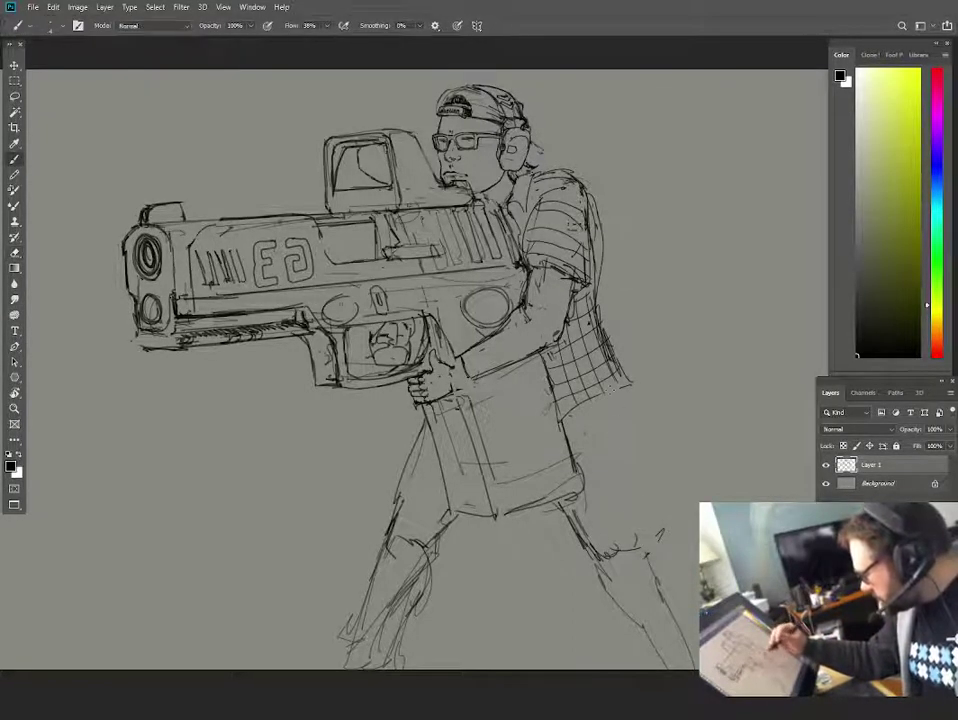
left_click_drag(612, 391, 630, 461)
Erase the pistol grip's rear edge and the construction lines across its lower part.
key("e")
mouse_move(569, 442)
left_mouse_down()
mouse_move(576, 476)
mouse_move(529, 474)
left_mouse_up()
key("b")
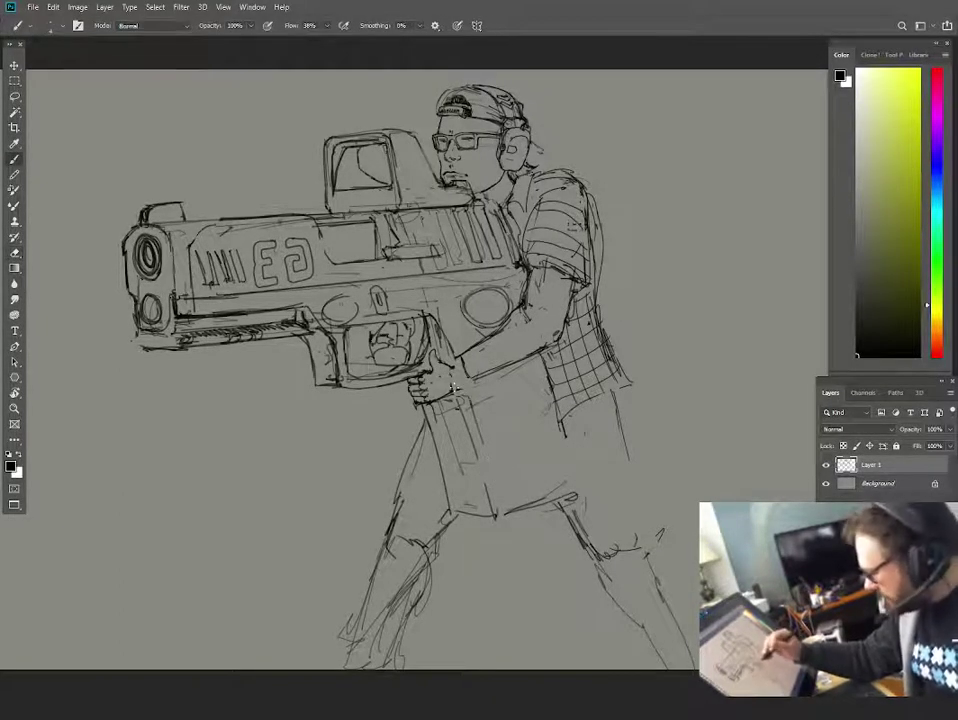
Handwrite "INGES" in the empty space beside the figure's head.
mouse_move(642, 127)
left_mouse_down()
mouse_move(660, 157)
mouse_move(680, 127)
left_mouse_up()
mouse_move(704, 131)
left_mouse_down()
mouse_move(705, 152)
mouse_move(738, 165)
mouse_move(740, 127)
left_mouse_up()
left_click_drag(763, 130, 735, 178)
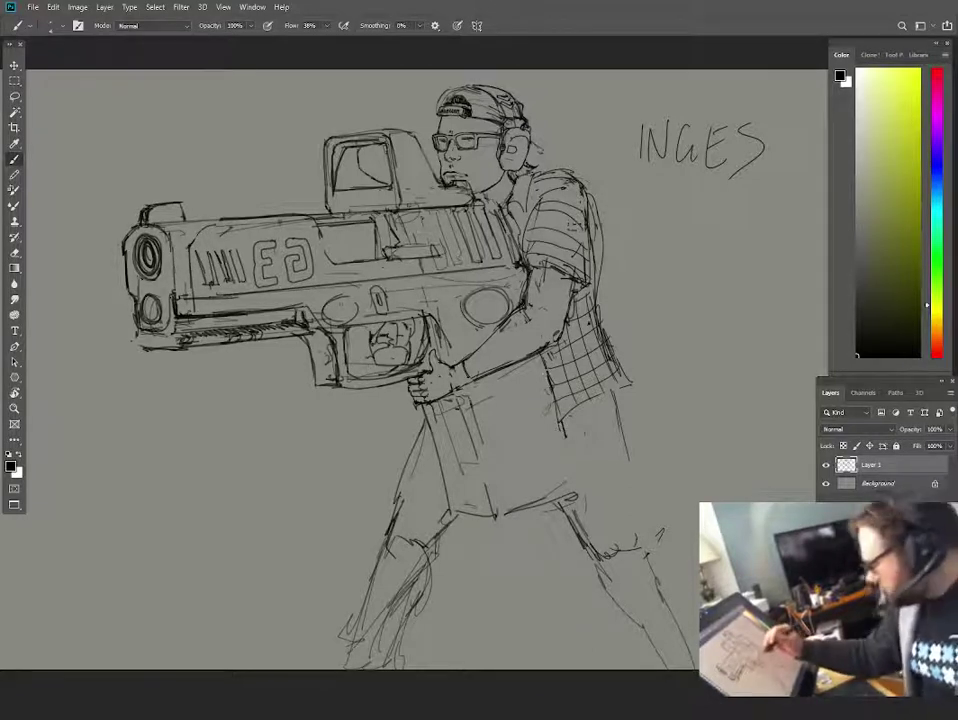
Draw the pistol grip's rear edge and redraw the rear leg's thigh, knee and pocket lines below the shirt.
left_click_drag(555, 403, 577, 467)
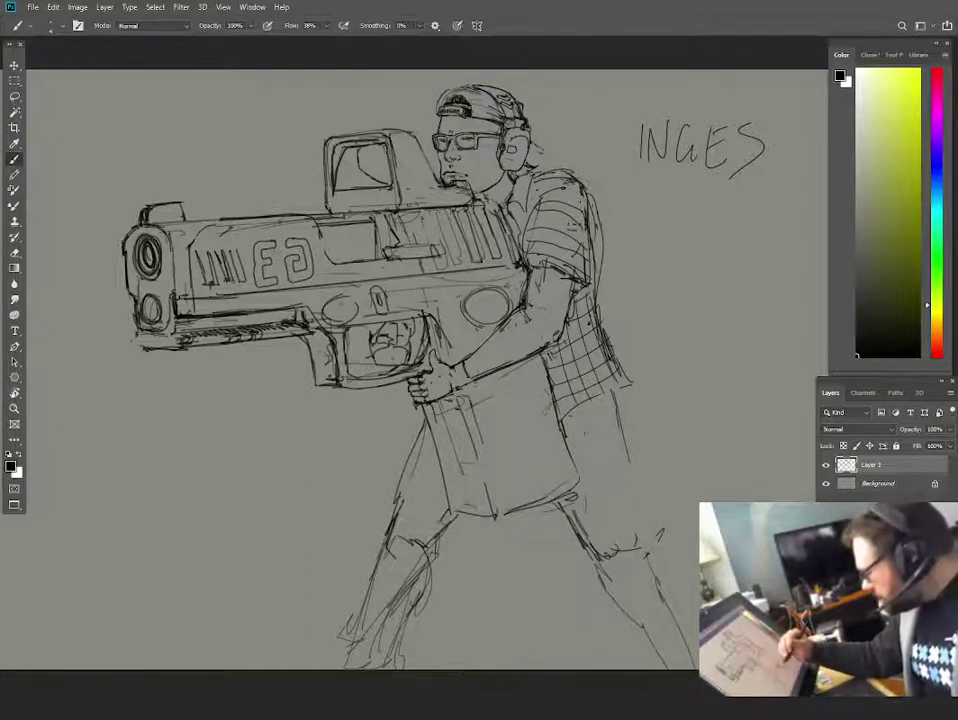
key("e")
left_click_drag(567, 508, 600, 555)
key("b")
left_click_drag(558, 499, 598, 566)
mouse_move(583, 428)
left_mouse_down()
mouse_move(630, 573)
mouse_move(649, 549)
mouse_move(628, 430)
left_mouse_up()
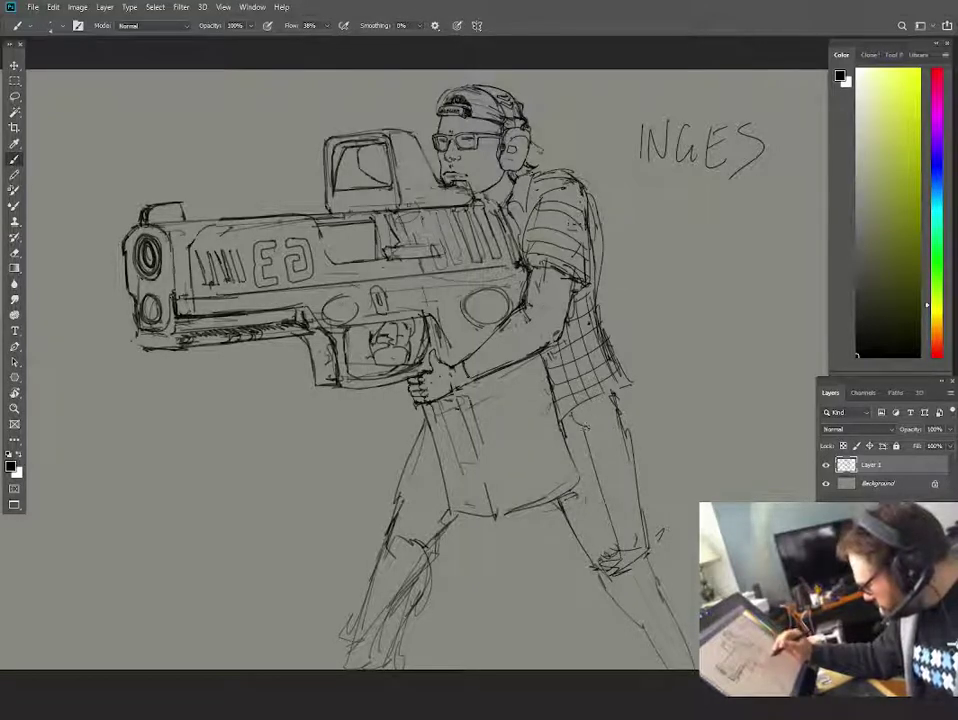
left_click_drag(571, 414, 588, 429)
Strengthen the rear leg's shin outlines below the knee and the front leg's inner outline down from the grip.
mouse_move(601, 580)
left_mouse_down()
mouse_move(647, 556)
mouse_move(616, 603)
mouse_move(657, 669)
left_mouse_up()
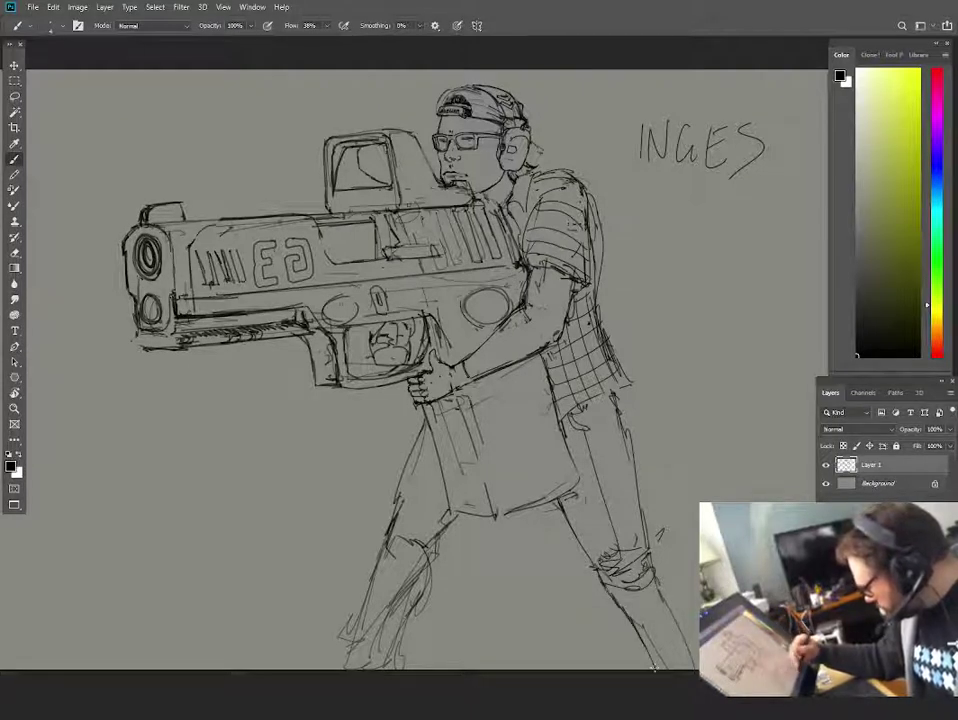
left_click_drag(653, 579, 685, 665)
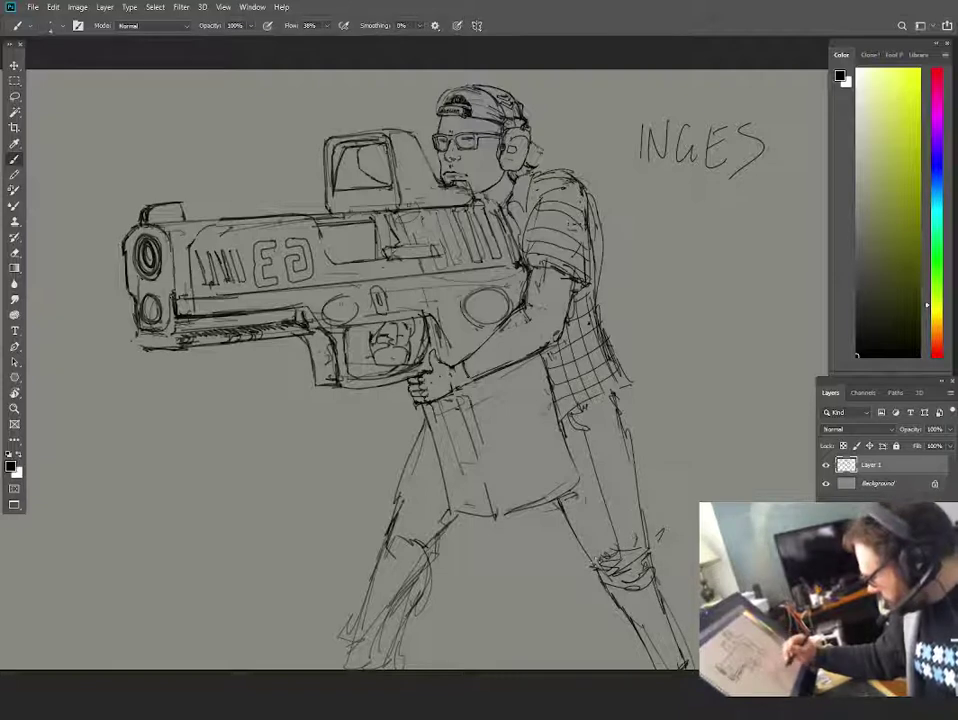
mouse_move(457, 517)
left_mouse_down()
mouse_move(427, 553)
mouse_move(425, 521)
mouse_move(391, 543)
mouse_move(362, 629)
left_mouse_up()
left_click_drag(424, 577, 399, 644)
mouse_move(438, 556)
left_mouse_down()
mouse_move(405, 622)
mouse_move(417, 584)
left_mouse_up()
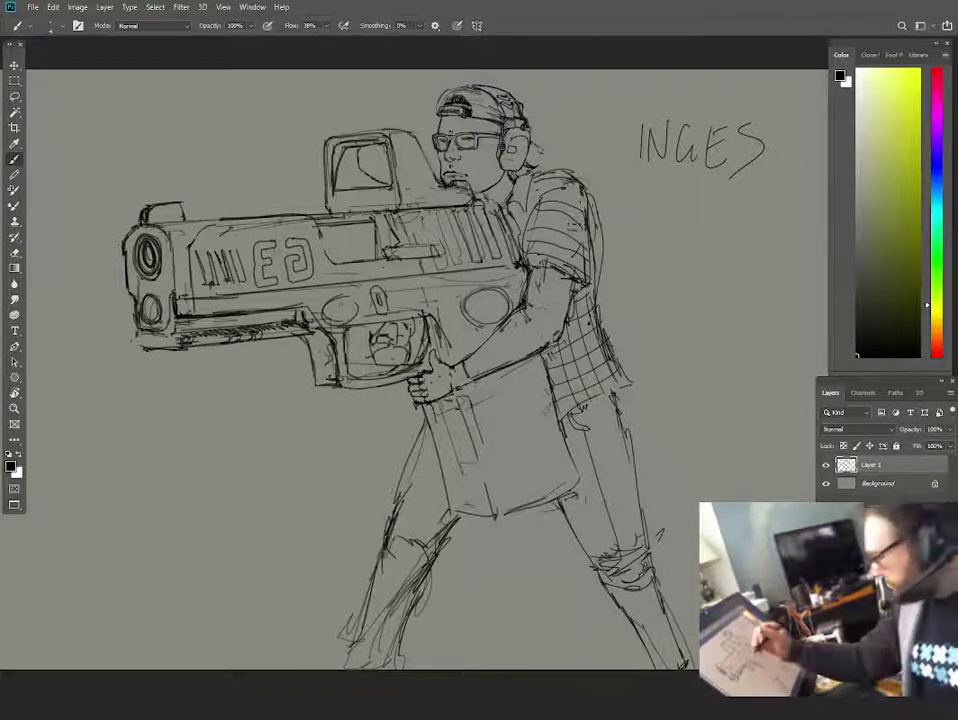
Select the hand on the pistol grip and enlarge it to about 123% width and 139% height, rotating it slightly.
key("ctrl+plus")
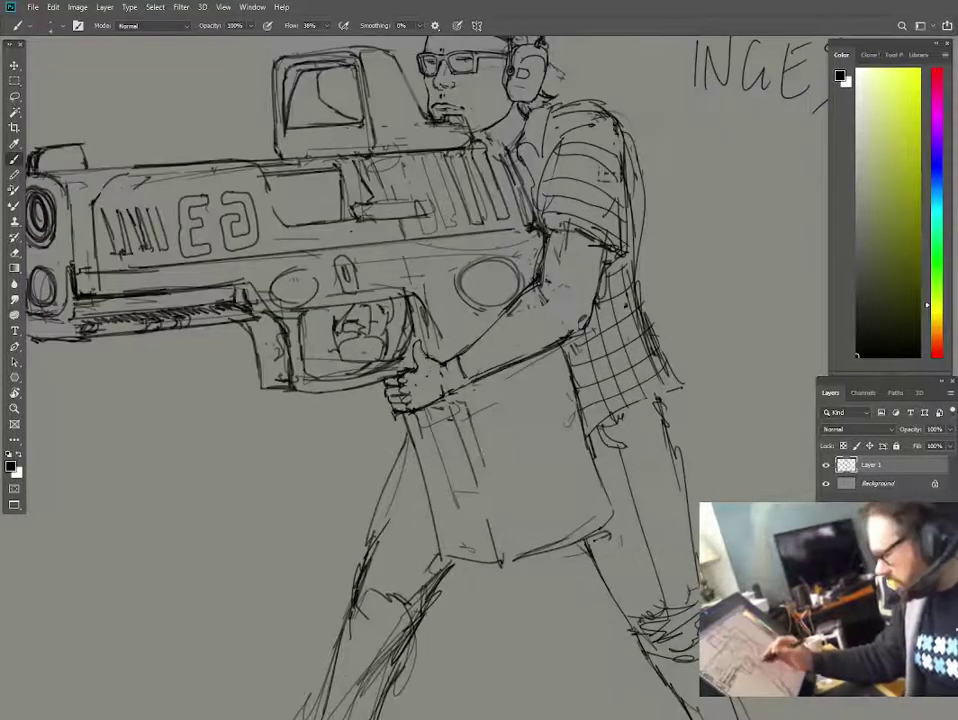
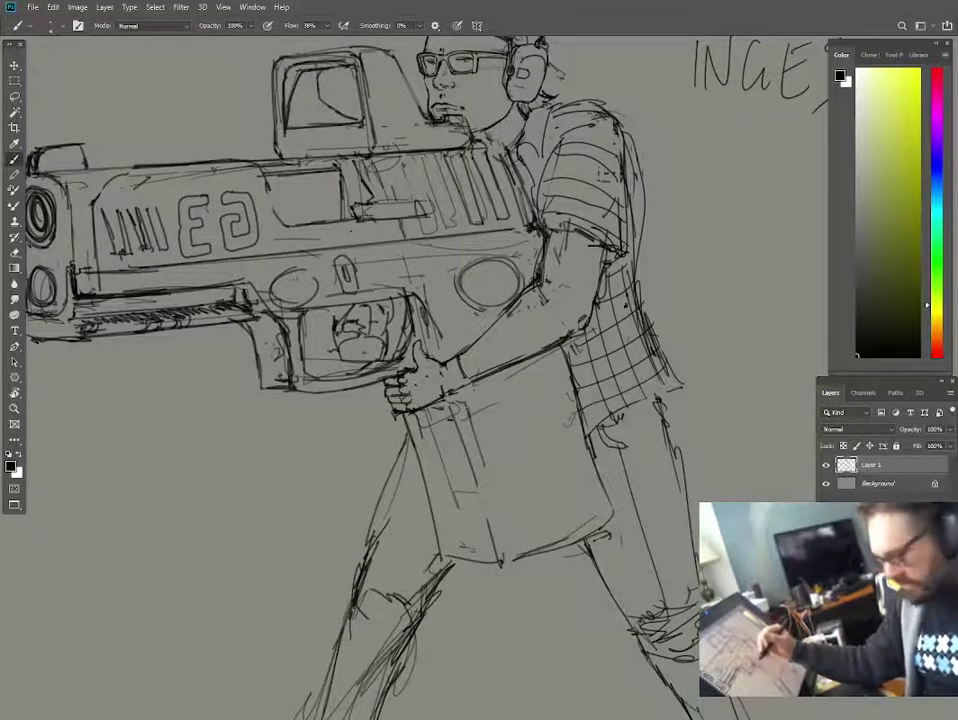
key("l")
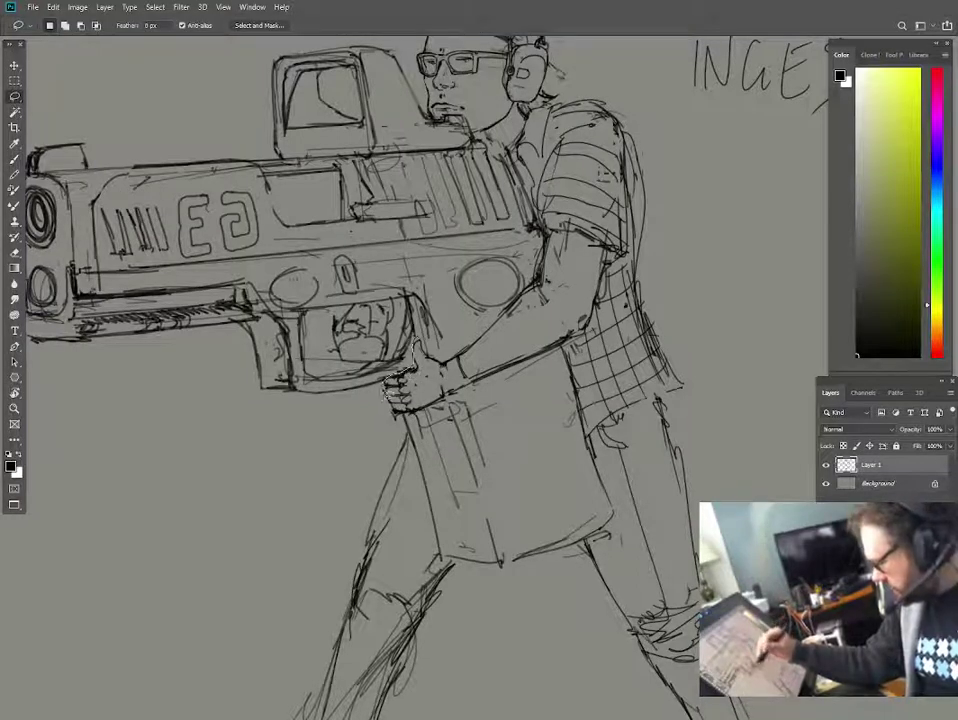
mouse_move(386, 398)
left_mouse_down()
mouse_move(441, 418)
mouse_move(474, 392)
mouse_move(426, 337)
left_mouse_up()
key("ctrl+t")
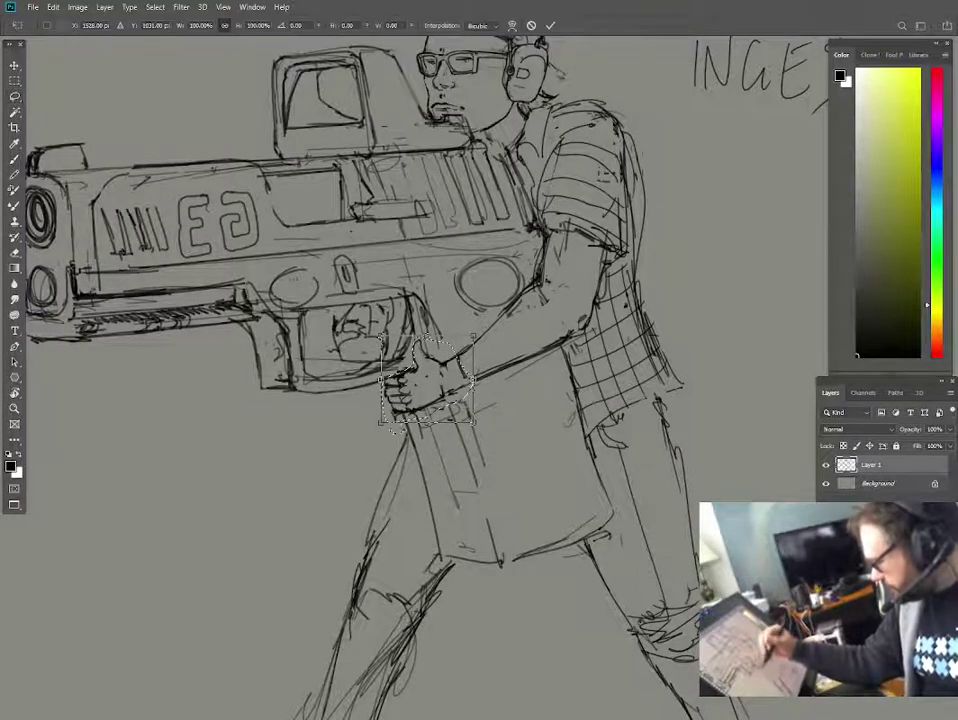
left_click_drag(382, 423, 368, 436)
left_click_drag(451, 390, 472, 385)
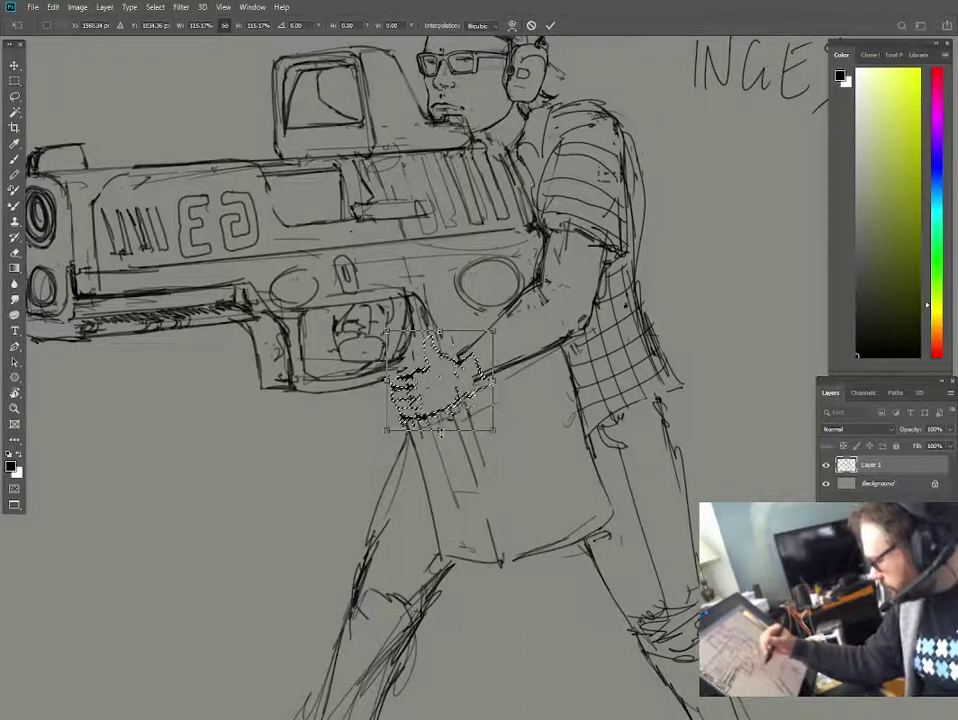
left_click_drag(440, 432, 440, 440)
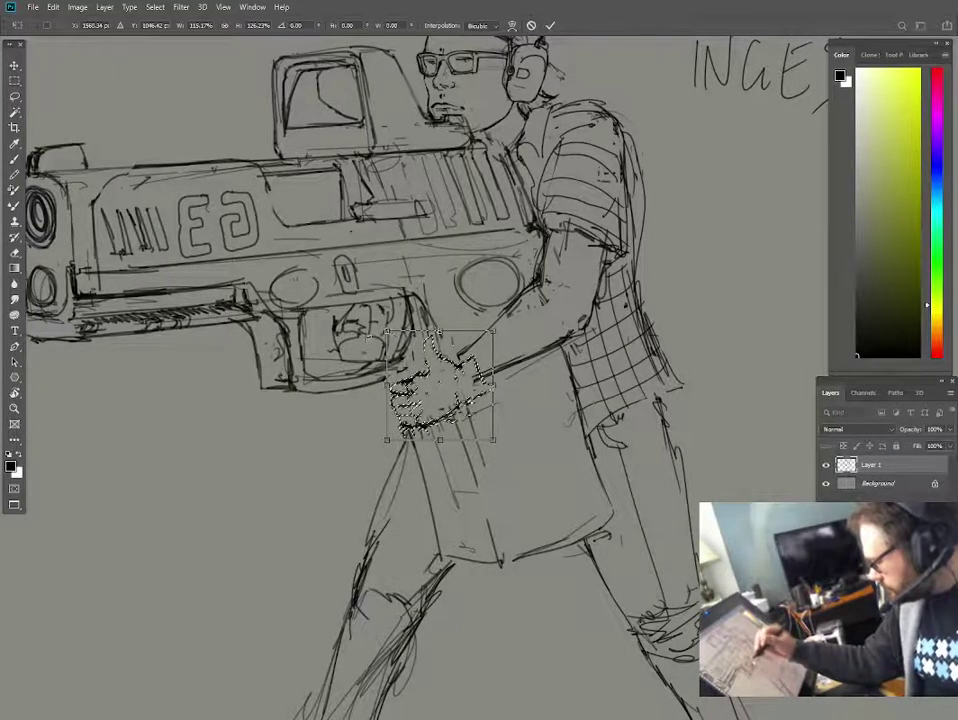
left_click_drag(387, 331, 381, 319)
left_click_drag(475, 357, 479, 353)
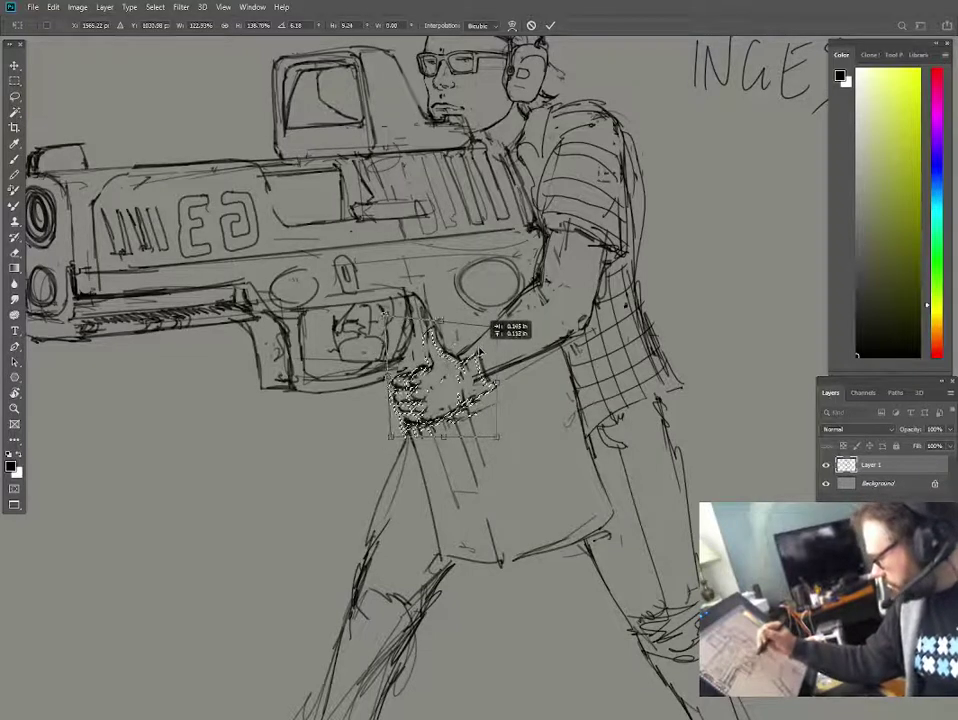
key("Return")
key("ctrl+d")
Erase the old forearm lines and redraw the forearm's outlines from the elbow to the enlarged hand.
key("b")
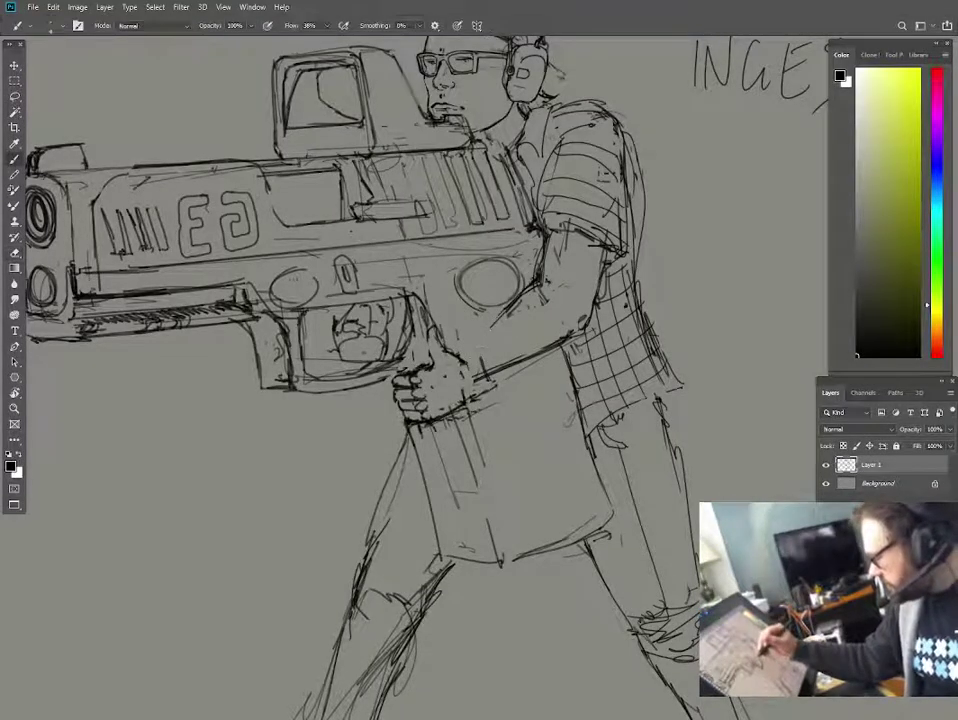
mouse_move(516, 302)
left_mouse_down()
mouse_move(474, 354)
mouse_move(483, 370)
mouse_move(474, 392)
mouse_move(484, 387)
left_mouse_up()
key("e")
key("b")
left_click_drag(567, 340, 499, 372)
key("e")
mouse_move(505, 317)
left_mouse_down()
mouse_move(528, 304)
mouse_move(467, 361)
mouse_move(552, 286)
left_mouse_up()
key("b")
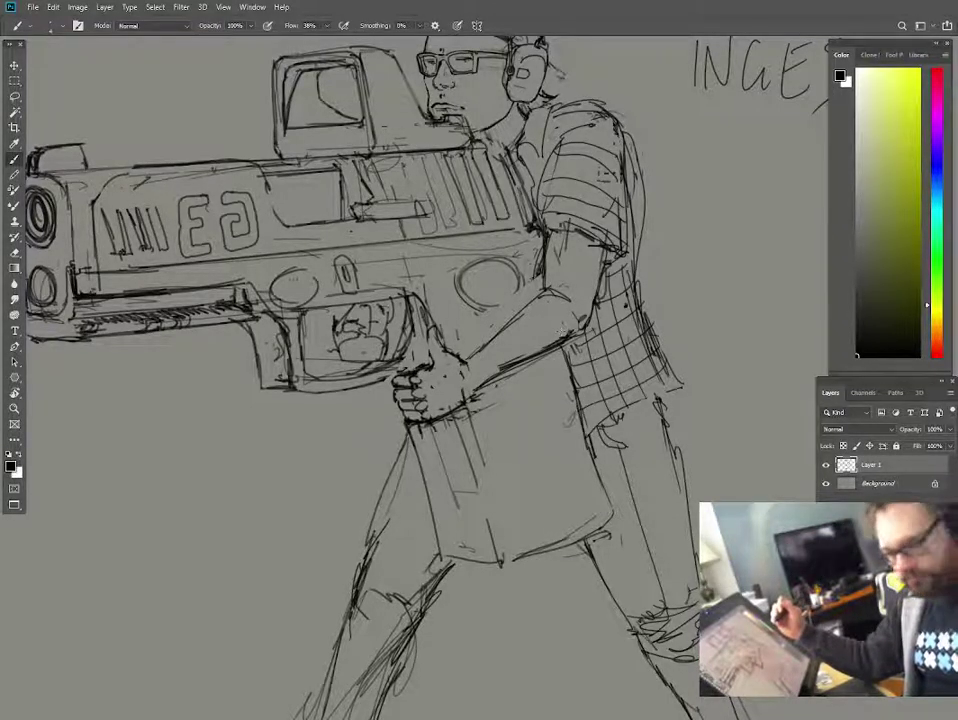
key("e")
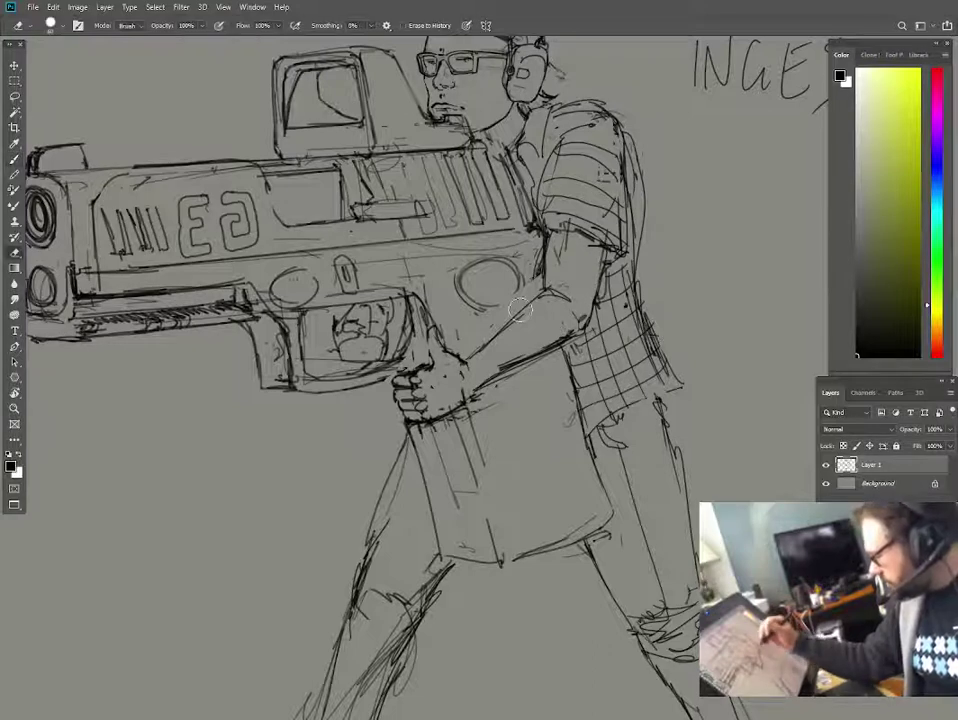
key("b")
Flip the whole canvas horizontally with the full drawing in view.
left_click_drag(443, 310, 509, 408)
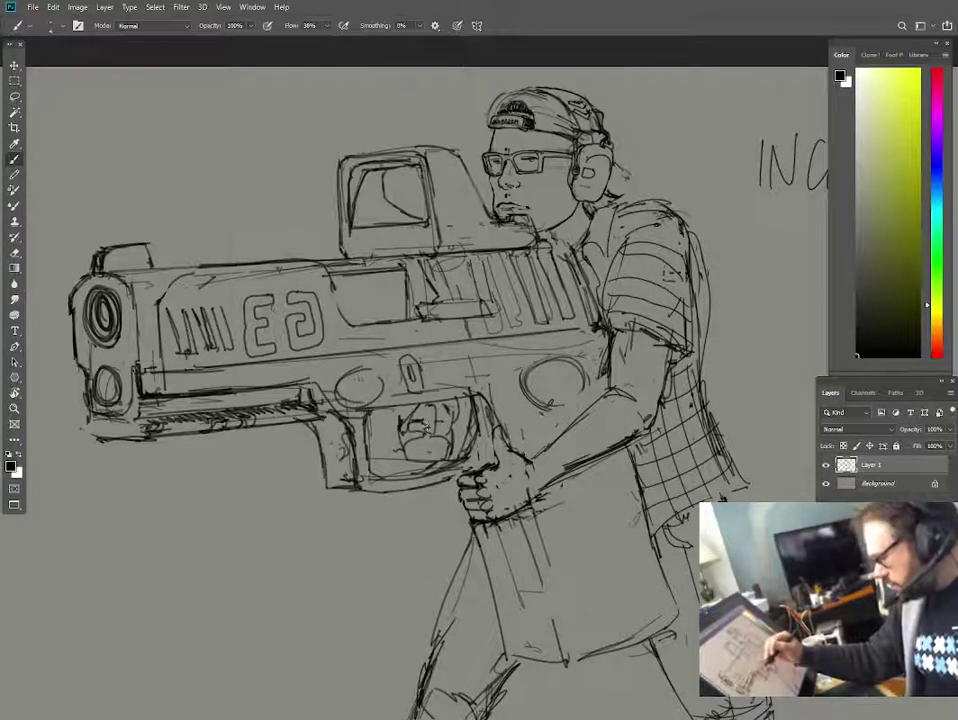
key("f")
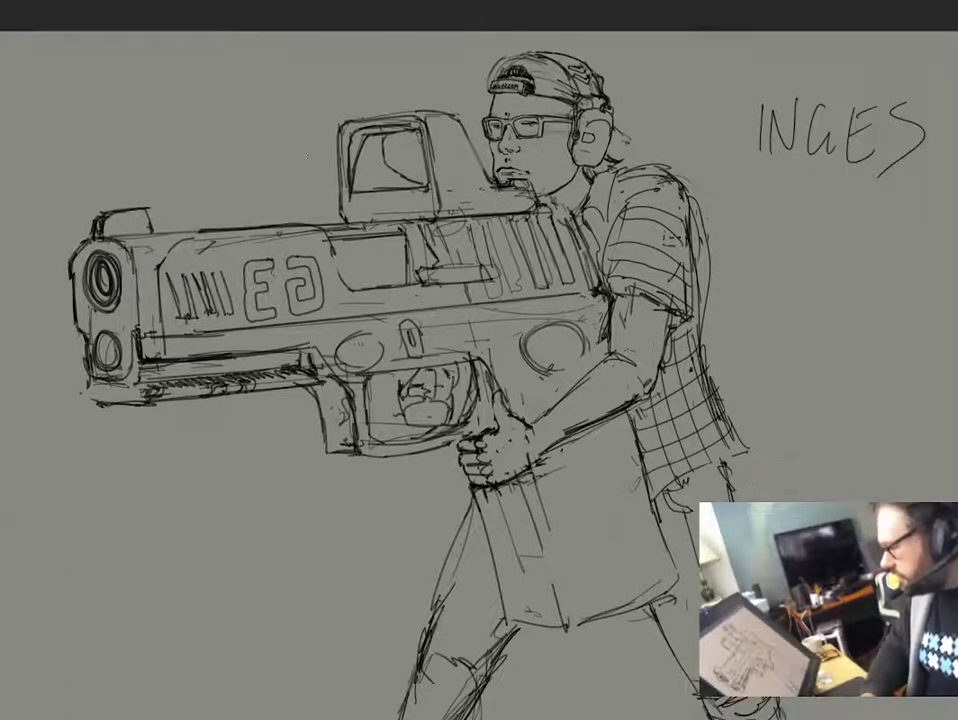
key("f")
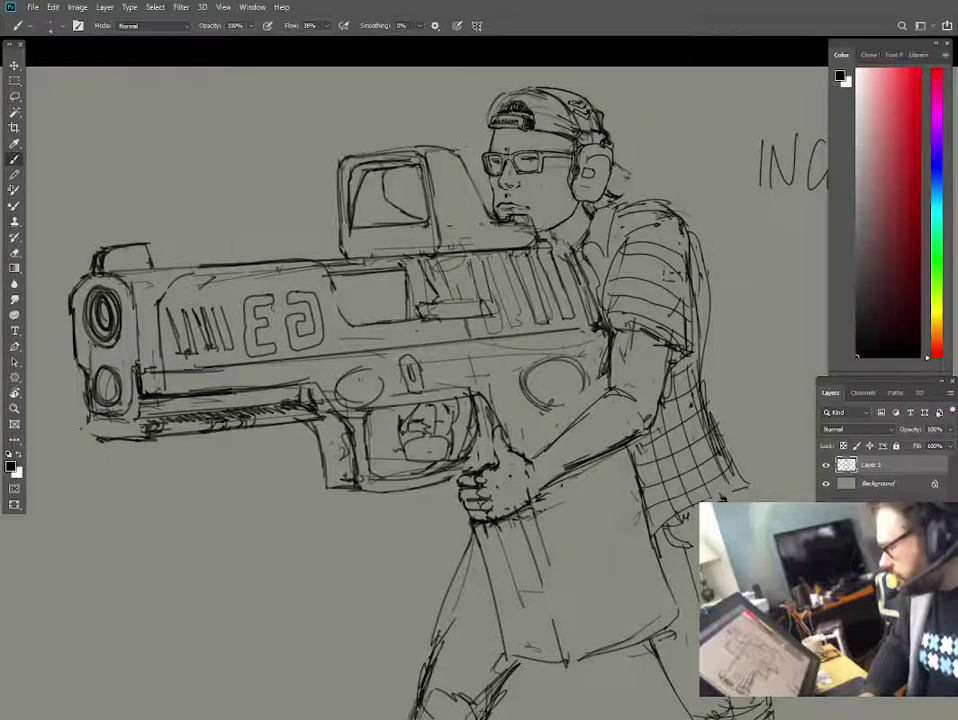
key("ctrl+minus")
key("ctrl+minus")
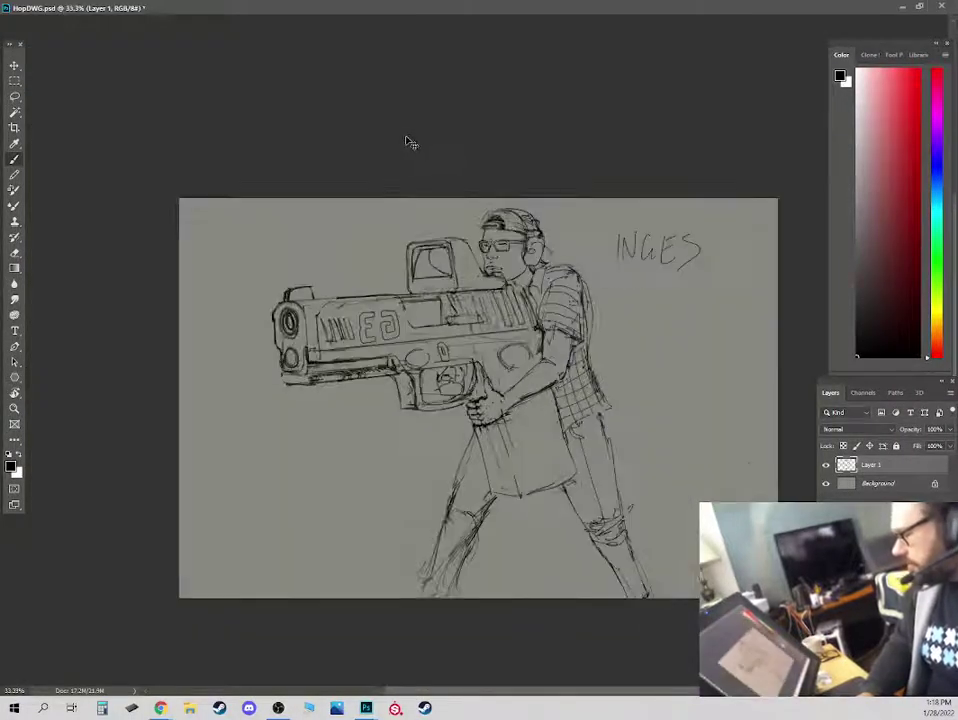
key("Tab")
key("f")
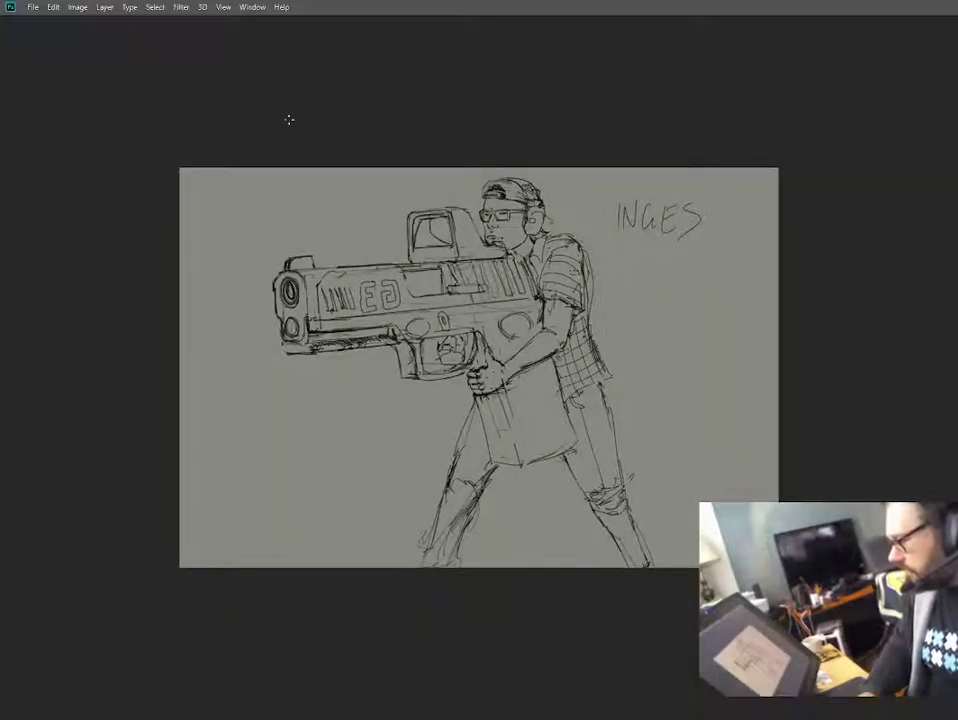
key("Tab")
left_click(77, 8)
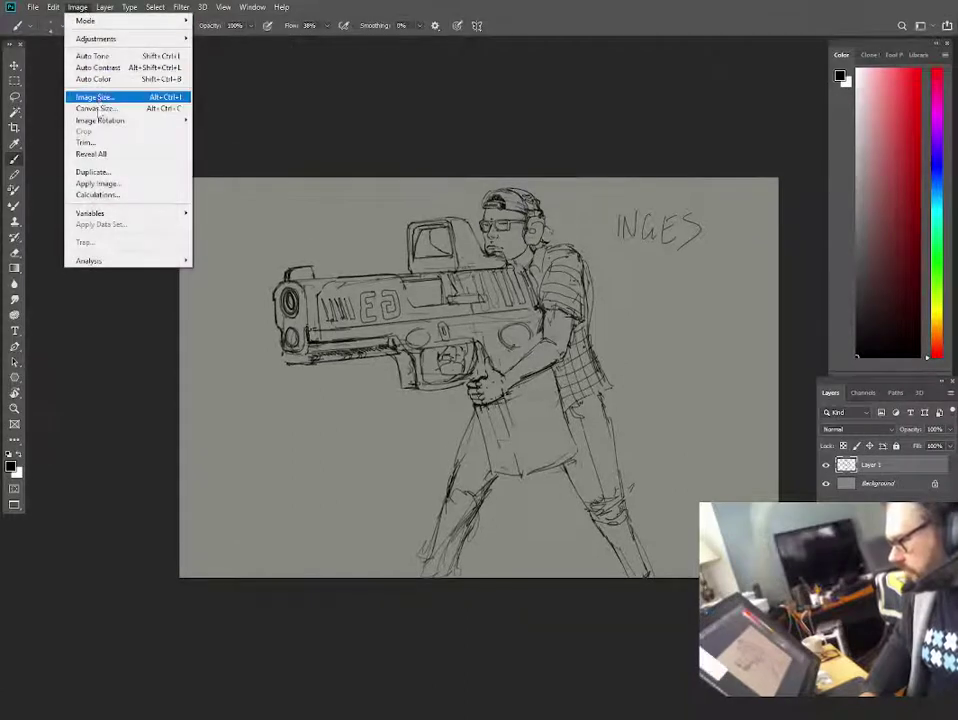
mouse_move(120, 120)
left_click(236, 172)
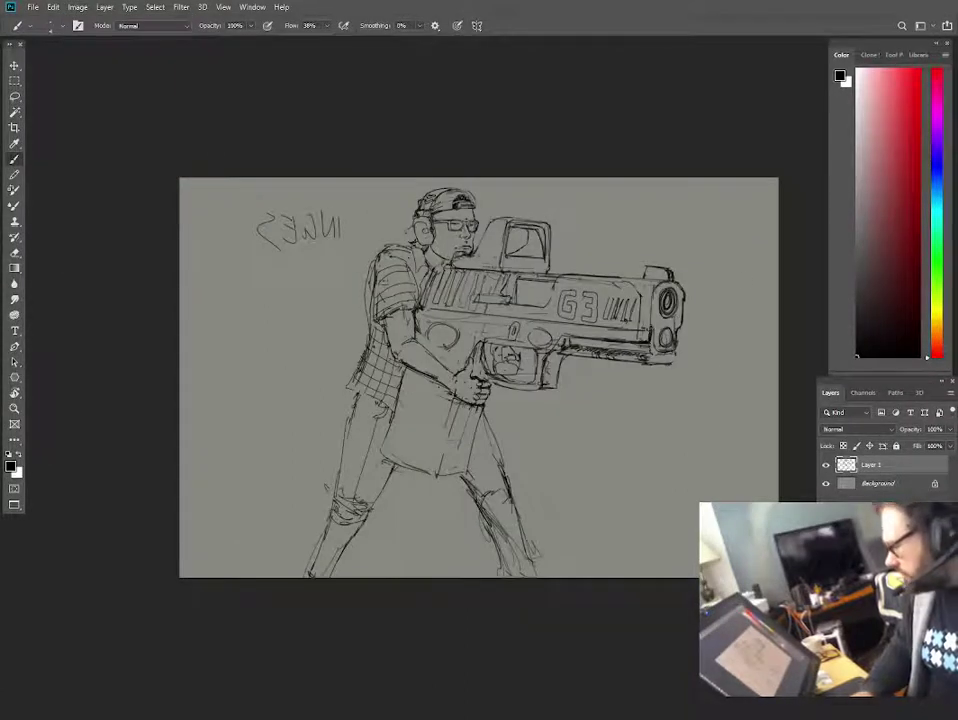
Place the drawing beside the reference collage in separate windows and examine the G3's trigger area at 200%.
key("f")
key("f")
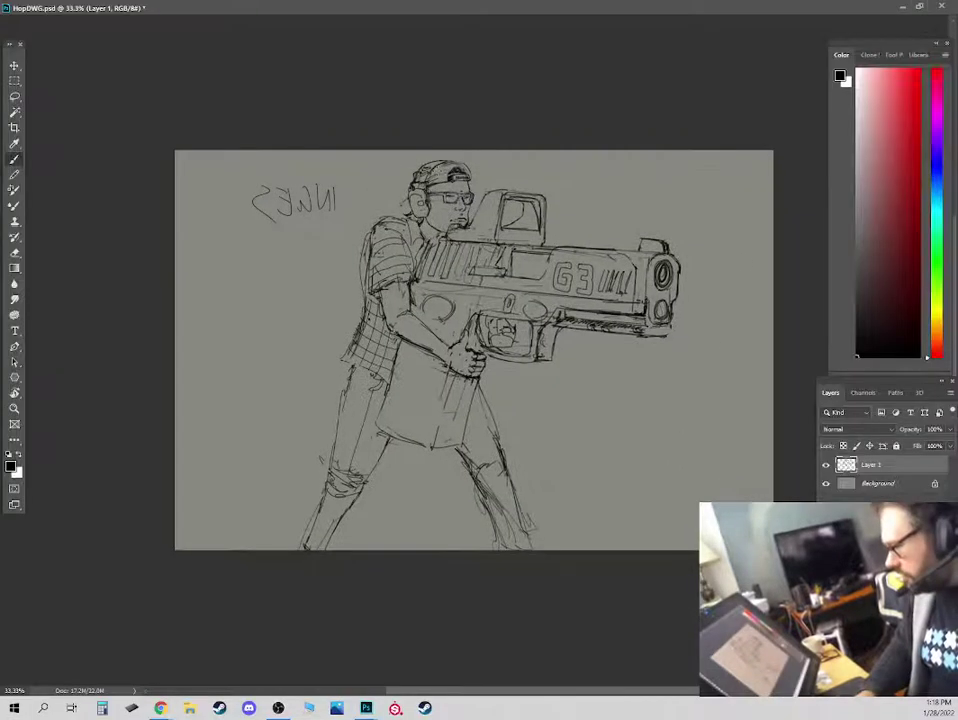
left_click(920, 8)
left_click_drag(426, 103, 592, 132)
left_click(297, 75)
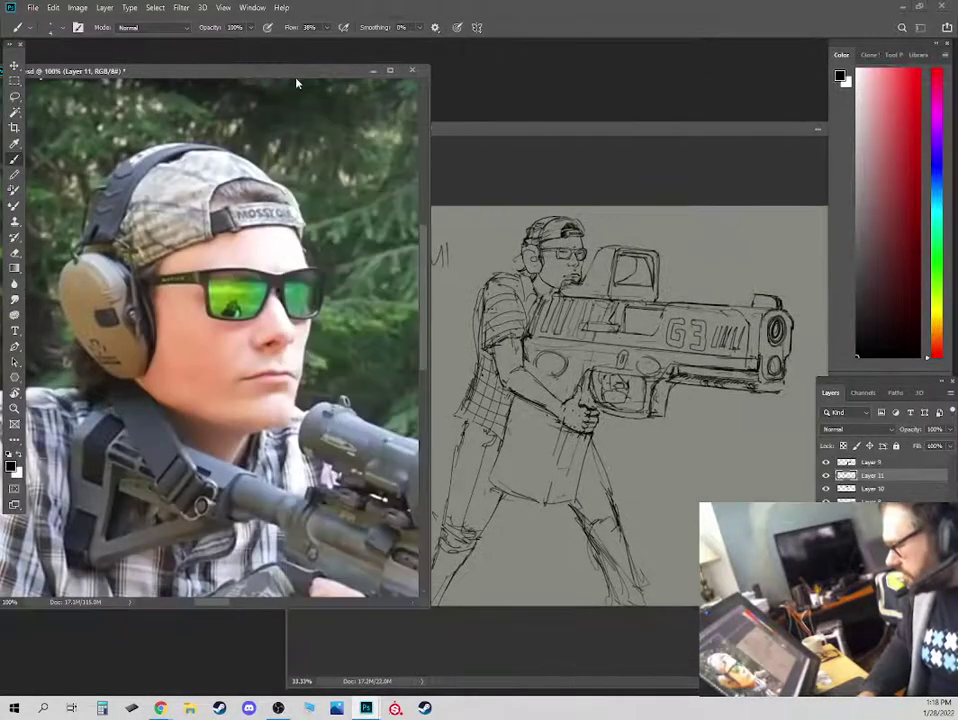
left_click_drag(322, 290, 214, 244)
scroll(213, 243, "down", 10)
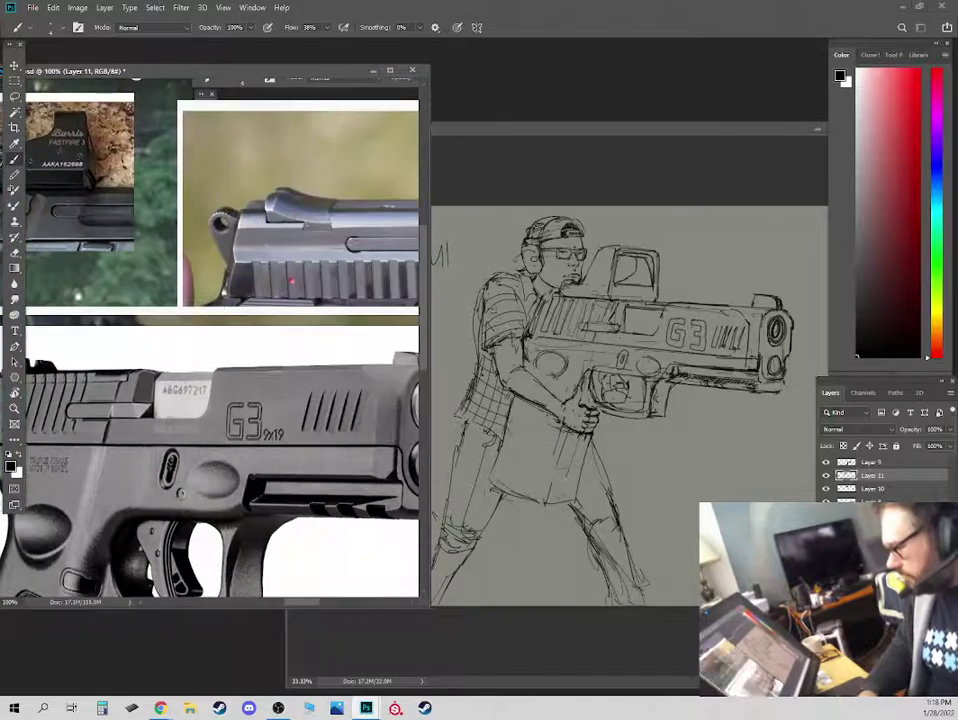
left_click_drag(257, 350, 241, 326)
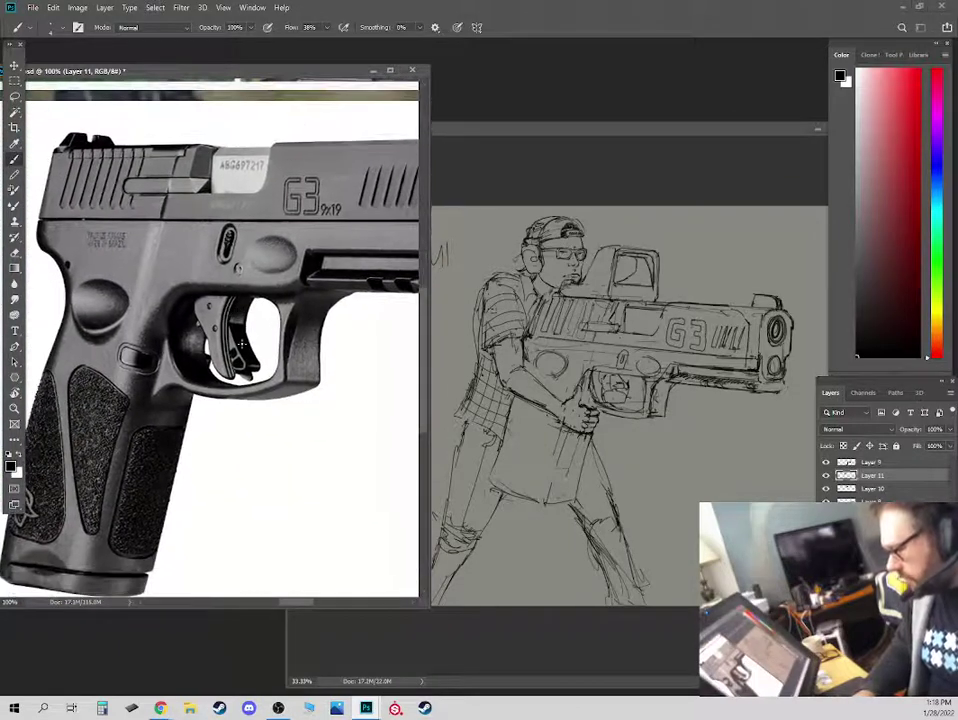
key("ctrl+plus")
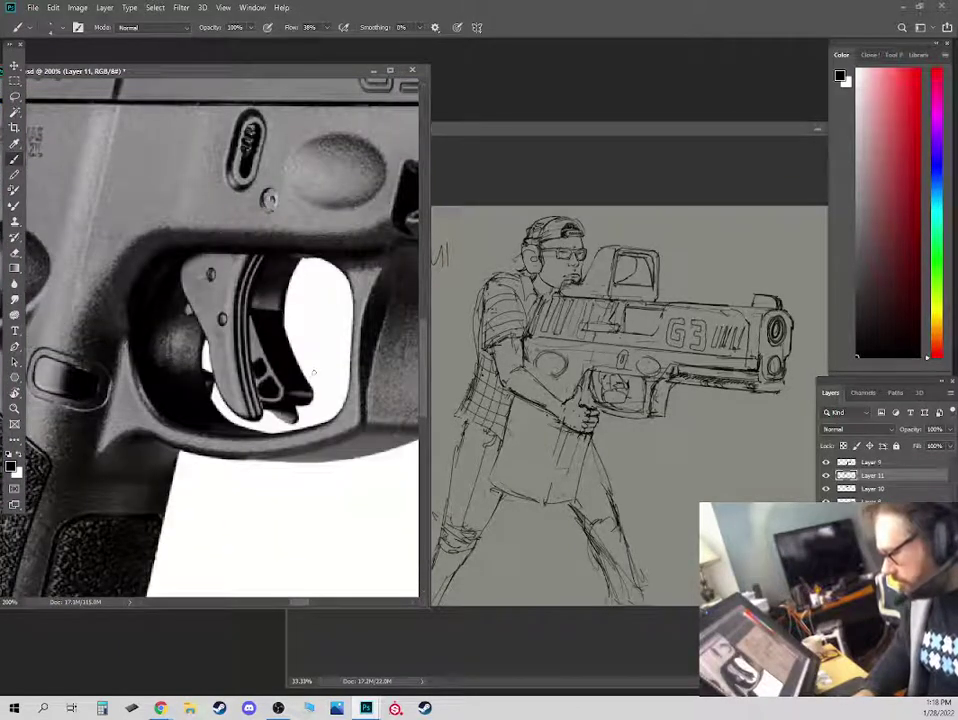
In HopDWG.psd, erase the stray lines above the thumb and redraw the frame contour curving around the trigger guard.
left_click(543, 135)
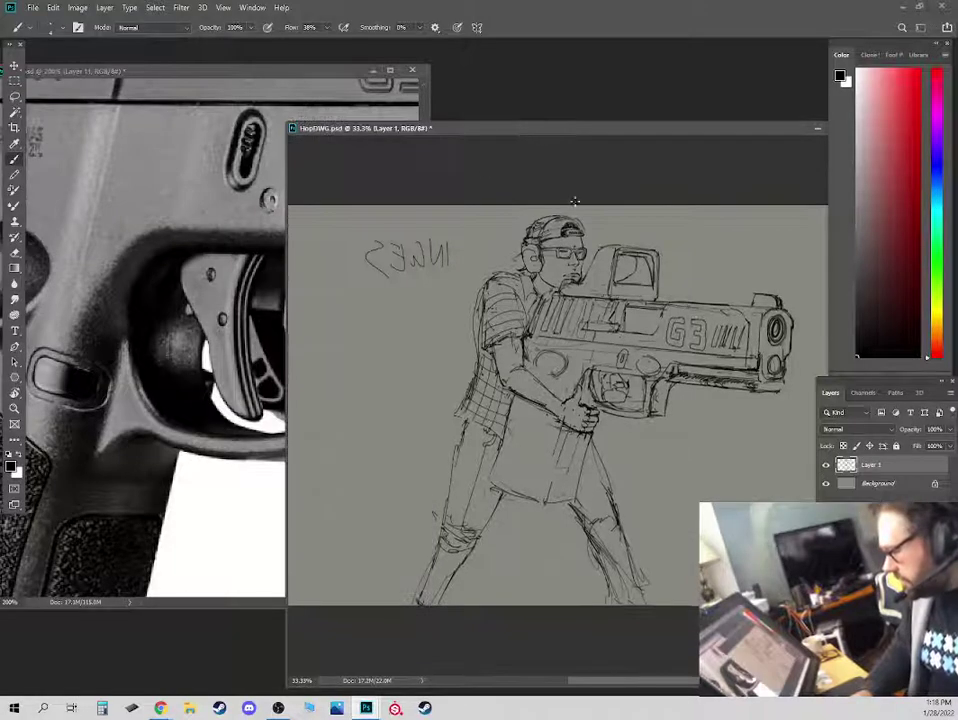
key("ctrl+plus")
key("ctrl+plus")
key("ctrl+plus")
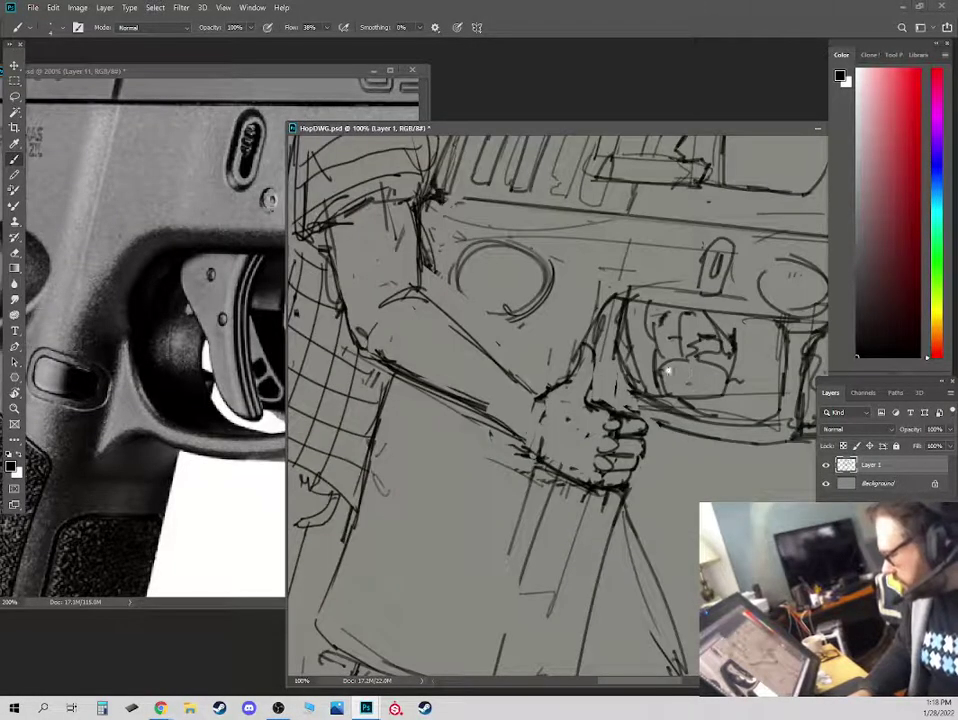
left_click_drag(665, 370, 556, 400)
key("e")
mouse_move(500, 378)
left_mouse_down()
mouse_move(530, 322)
mouse_move(621, 338)
left_mouse_up()
key("b")
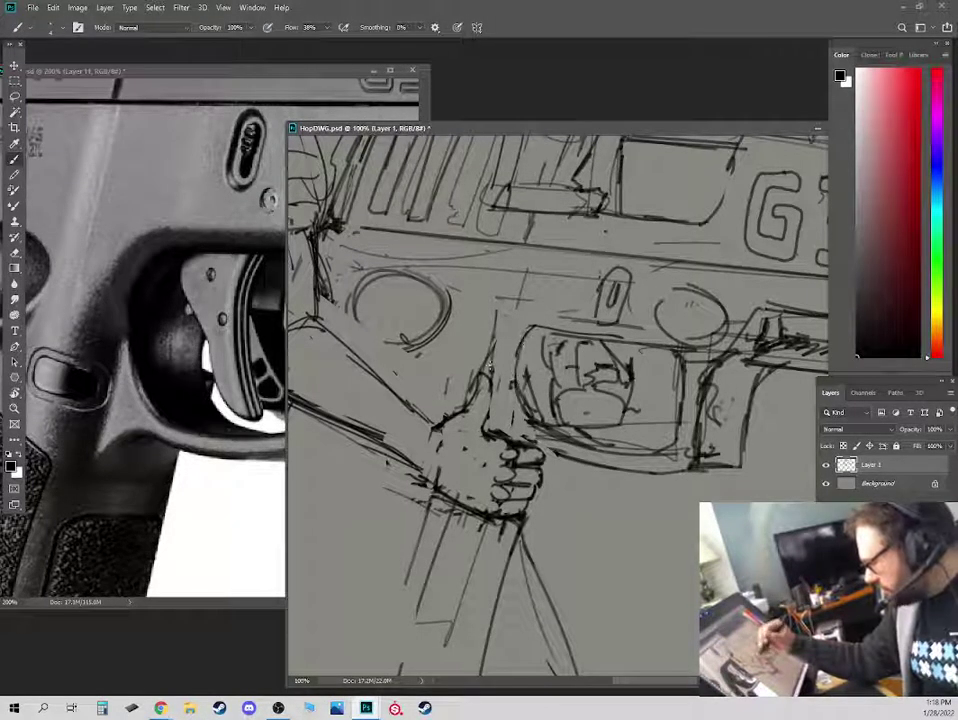
key("e")
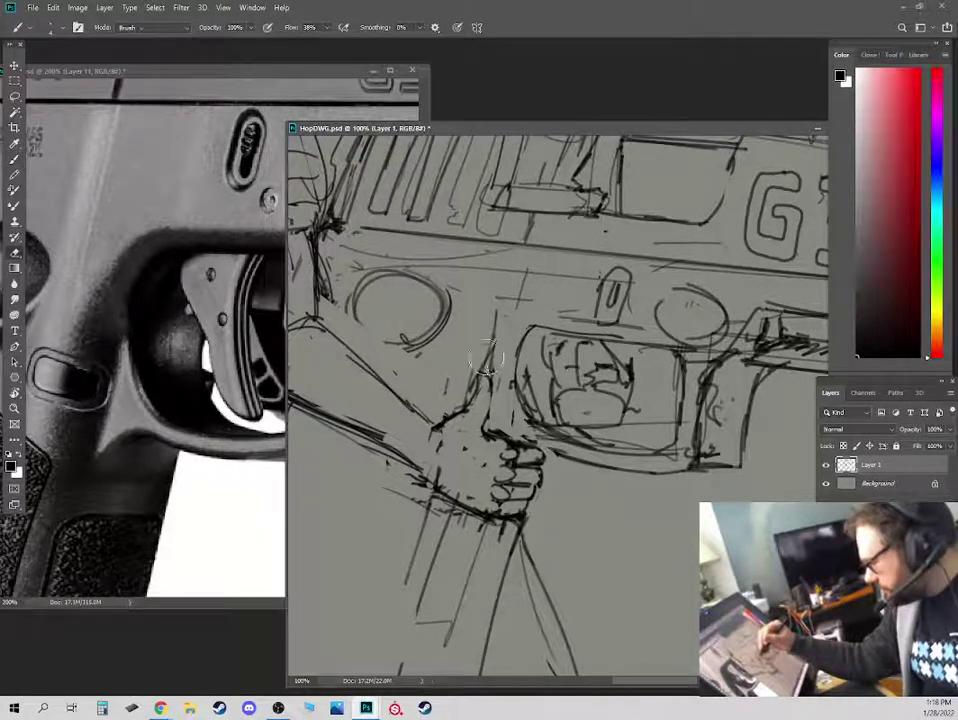
left_click_drag(487, 357, 508, 300)
mouse_move(478, 379)
left_mouse_down()
mouse_move(492, 382)
mouse_move(509, 321)
left_mouse_up()
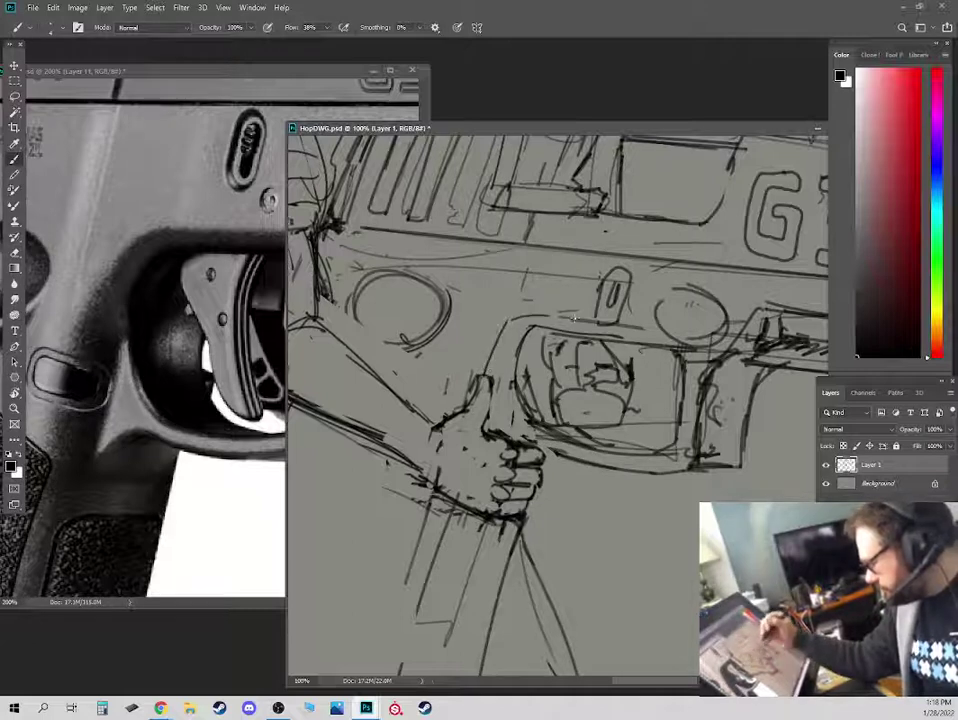
Erase the scribbled shapes inside the trigger guard and draw the curved trigger with two small pin holes.
key("e")
left_click_drag(570, 370, 615, 380)
key("b")
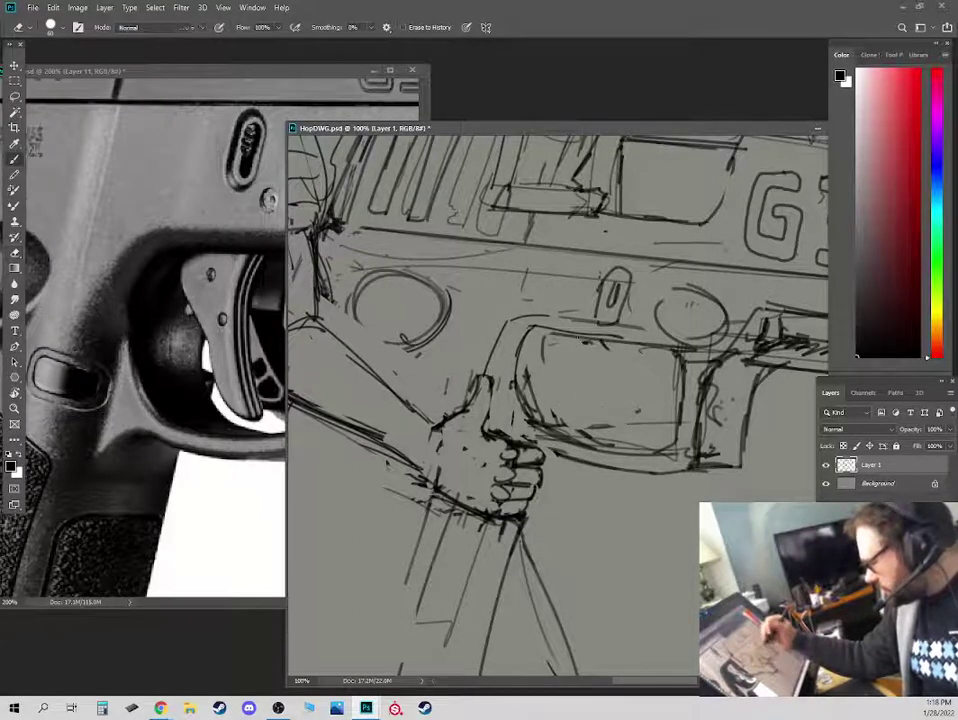
left_click_drag(550, 337, 556, 364)
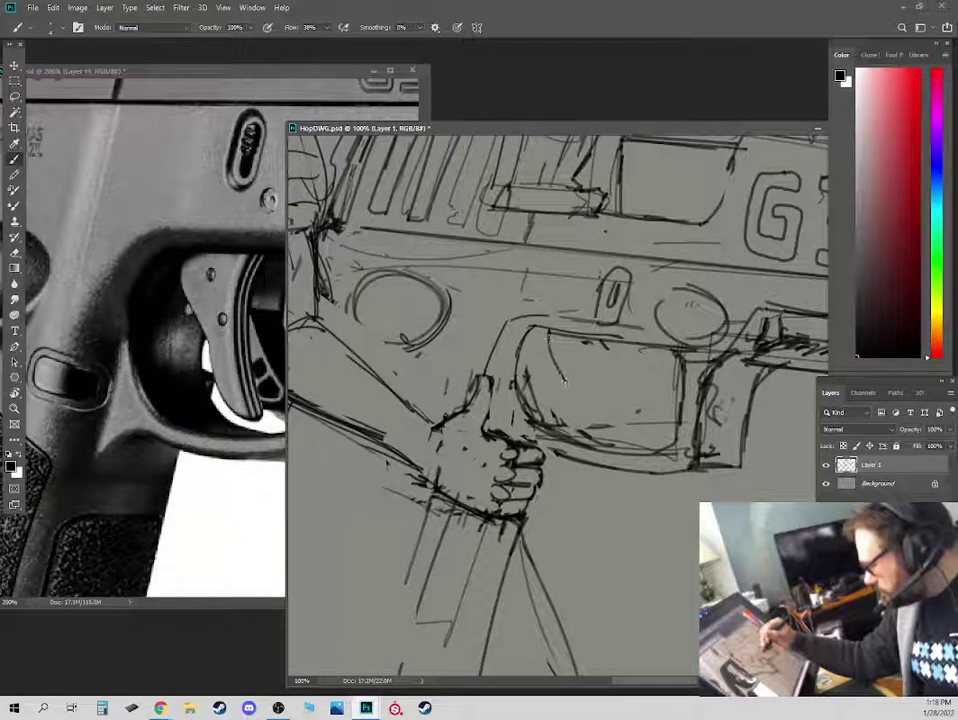
mouse_move(595, 437)
left_mouse_down()
mouse_move(588, 342)
mouse_move(572, 345)
mouse_move(580, 368)
left_mouse_up()
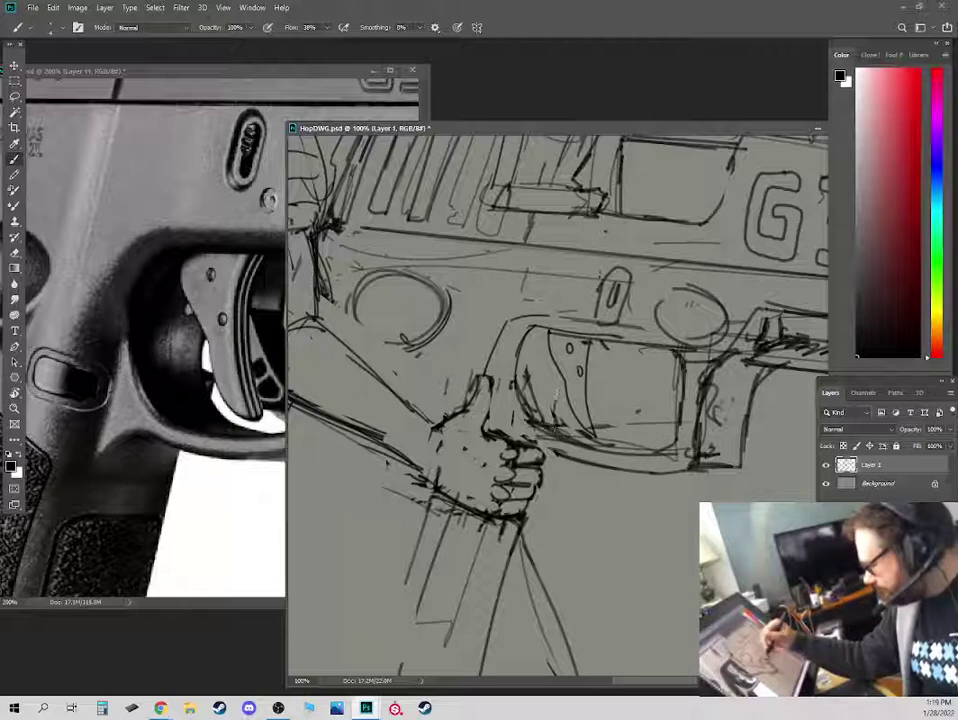
Draw the trigger's double front edge and darken its lower tip inside the trigger guard.
left_click_drag(555, 418, 561, 384)
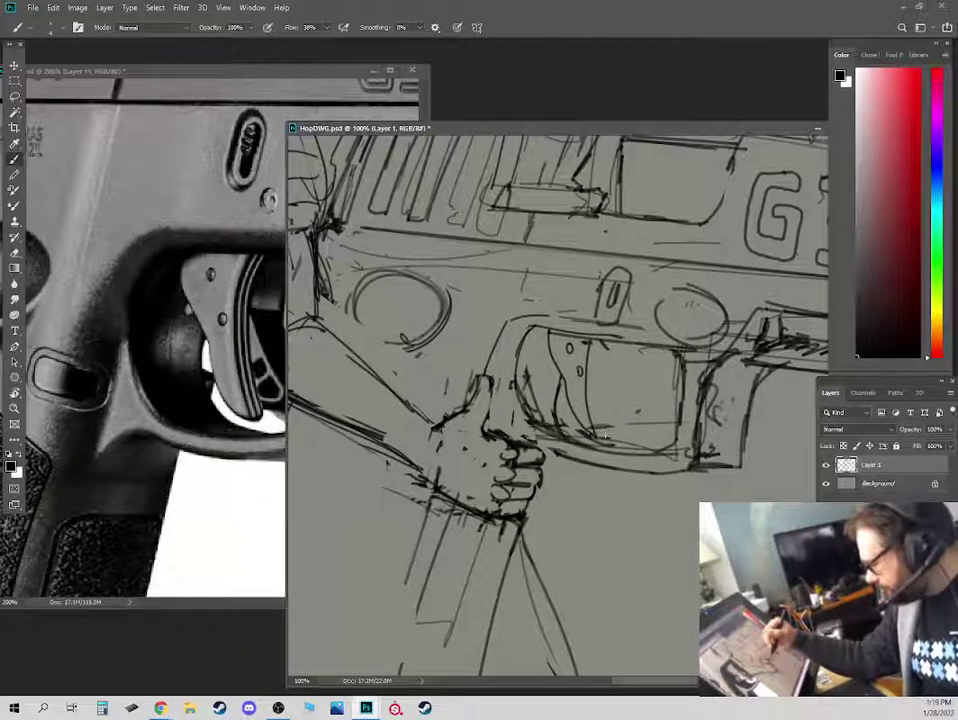
mouse_move(598, 432)
left_mouse_down()
mouse_move(604, 342)
mouse_move(603, 434)
left_mouse_up()
mouse_move(601, 386)
left_mouse_down()
mouse_move(617, 423)
mouse_move(599, 425)
mouse_move(637, 421)
mouse_move(619, 388)
mouse_move(621, 401)
mouse_move(604, 383)
mouse_move(617, 383)
mouse_move(601, 395)
mouse_move(610, 420)
mouse_move(627, 400)
left_mouse_up()
key("e")
key("b")
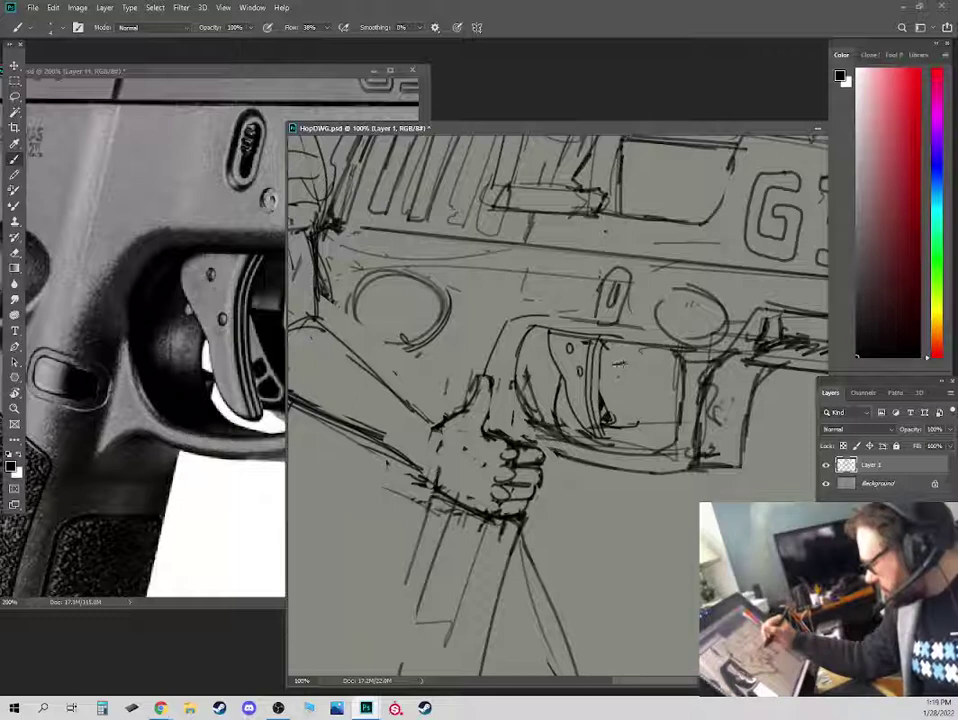
Draw small fingers with nails curling around the front of the trigger, erasing and refining their outlines.
mouse_move(602, 375)
left_mouse_down()
mouse_move(632, 377)
mouse_move(602, 381)
mouse_move(624, 392)
mouse_move(635, 378)
mouse_move(638, 403)
mouse_move(634, 391)
mouse_move(625, 404)
mouse_move(632, 414)
left_mouse_up()
mouse_move(624, 363)
left_mouse_down()
mouse_move(627, 347)
mouse_move(625, 361)
left_mouse_up()
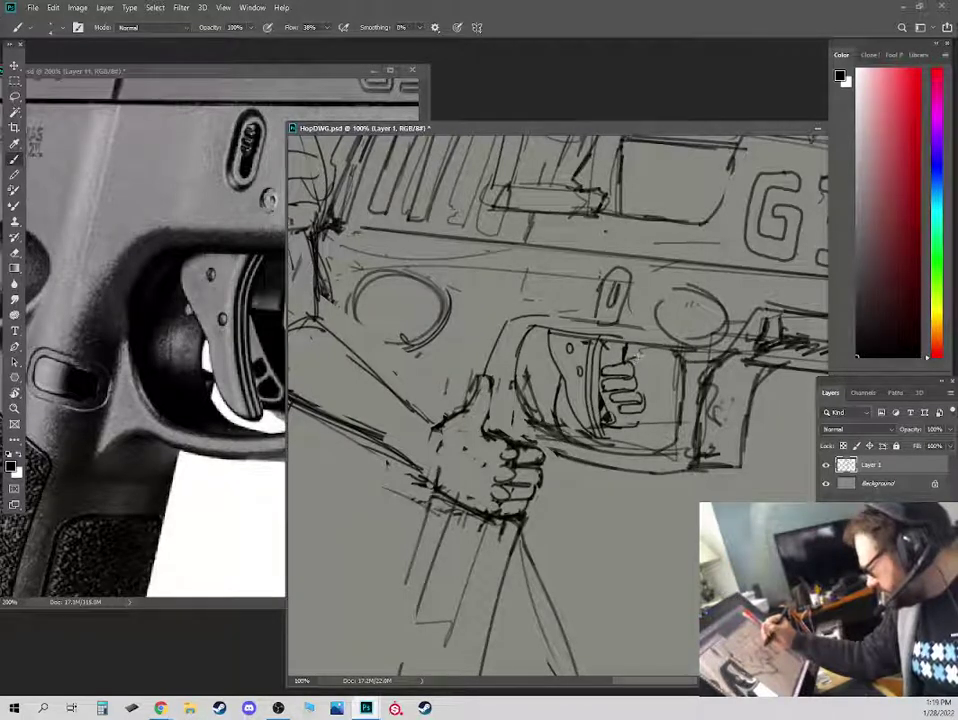
key("e")
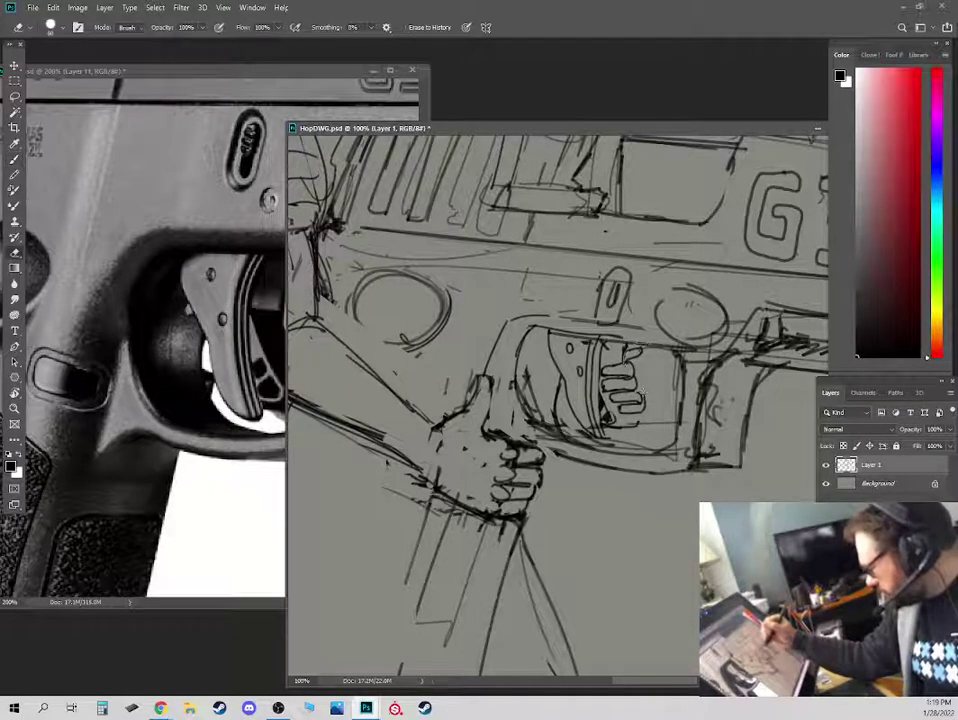
key("b")
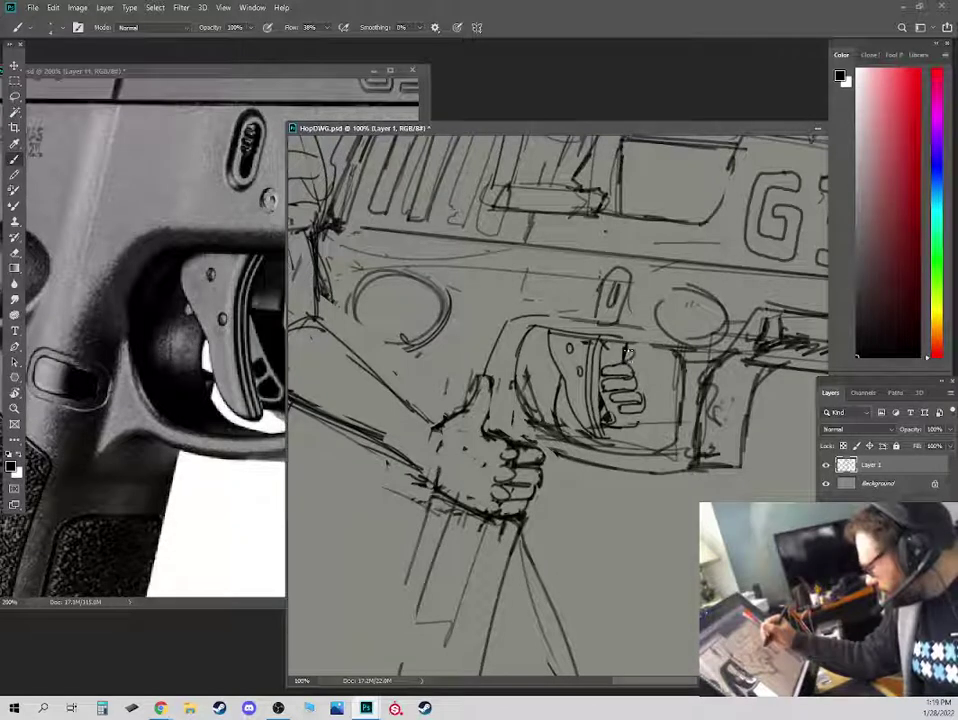
mouse_move(628, 347)
left_mouse_down()
mouse_move(641, 400)
mouse_move(607, 384)
mouse_move(641, 419)
mouse_move(613, 434)
mouse_move(603, 428)
mouse_move(640, 423)
mouse_move(606, 437)
left_mouse_up()
key("e")
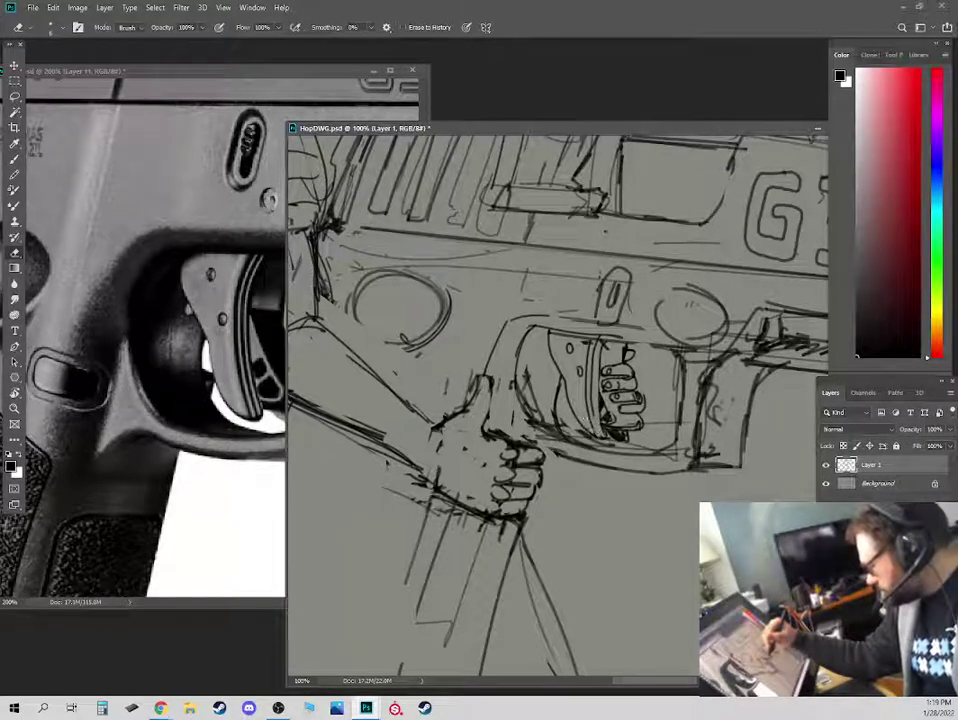
key("b")
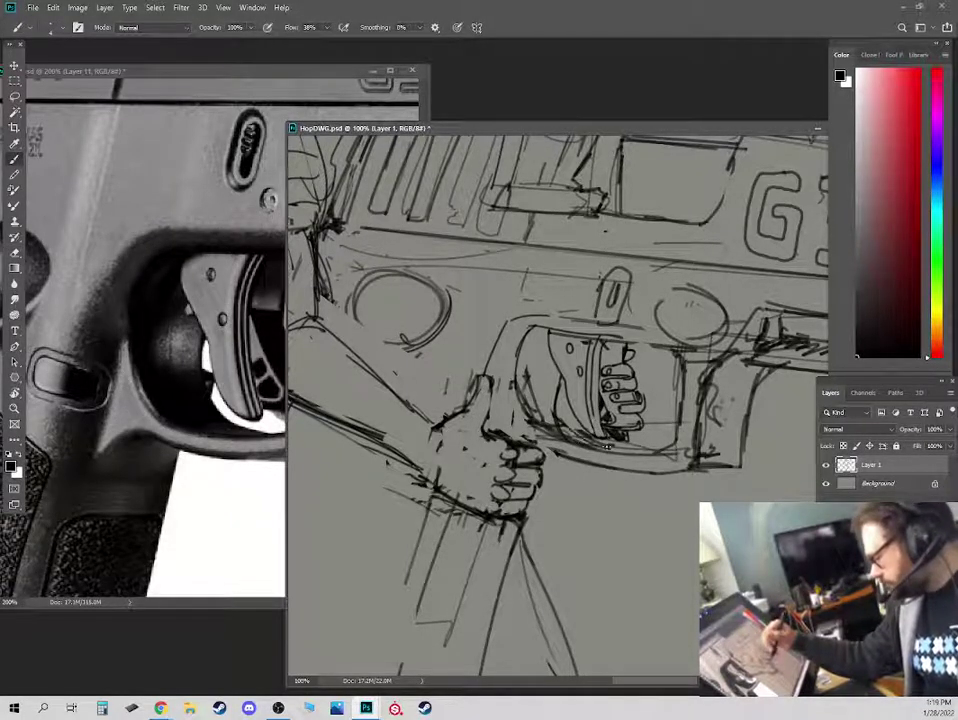
Shade the opening behind the trigger inside the guard with rows of short hatch lines.
left_click_drag(401, 244, 388, 306)
mouse_move(552, 326)
left_mouse_down()
mouse_move(532, 334)
mouse_move(527, 351)
left_mouse_up()
left_click_drag(552, 353, 525, 361)
left_click_drag(555, 363, 524, 370)
mouse_move(557, 373)
left_mouse_down()
mouse_move(524, 374)
mouse_move(556, 366)
left_mouse_up()
mouse_move(527, 374)
left_mouse_down()
mouse_move(558, 376)
mouse_move(560, 391)
left_mouse_up()
key("ctrl+minus")
key("ctrl+minus")
key("ctrl+minus")
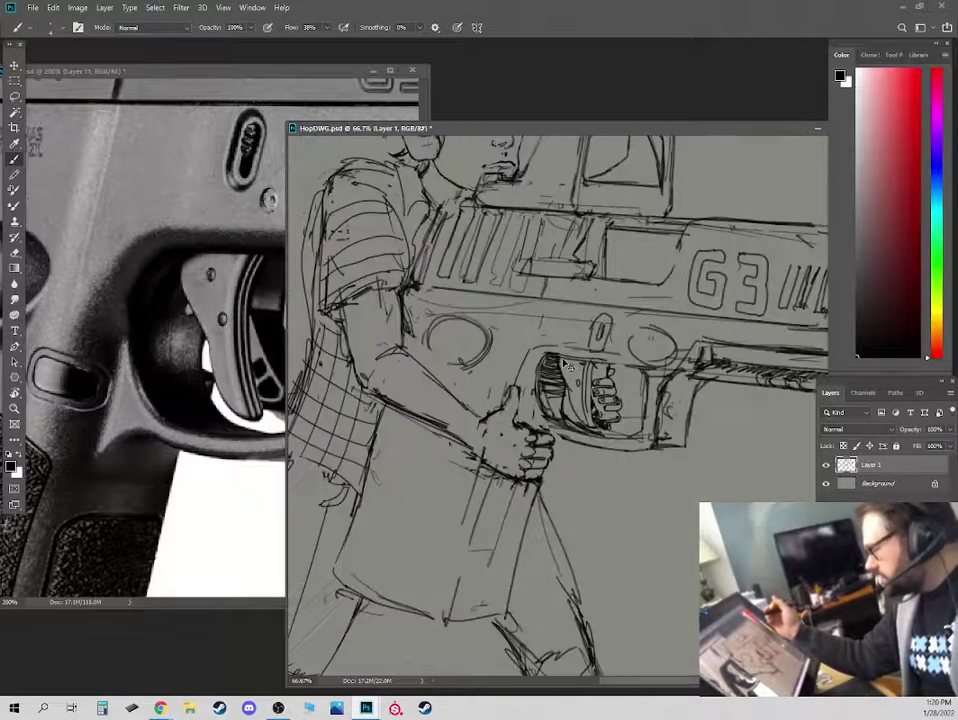
key("ctrl+plus")
key("ctrl+plus")
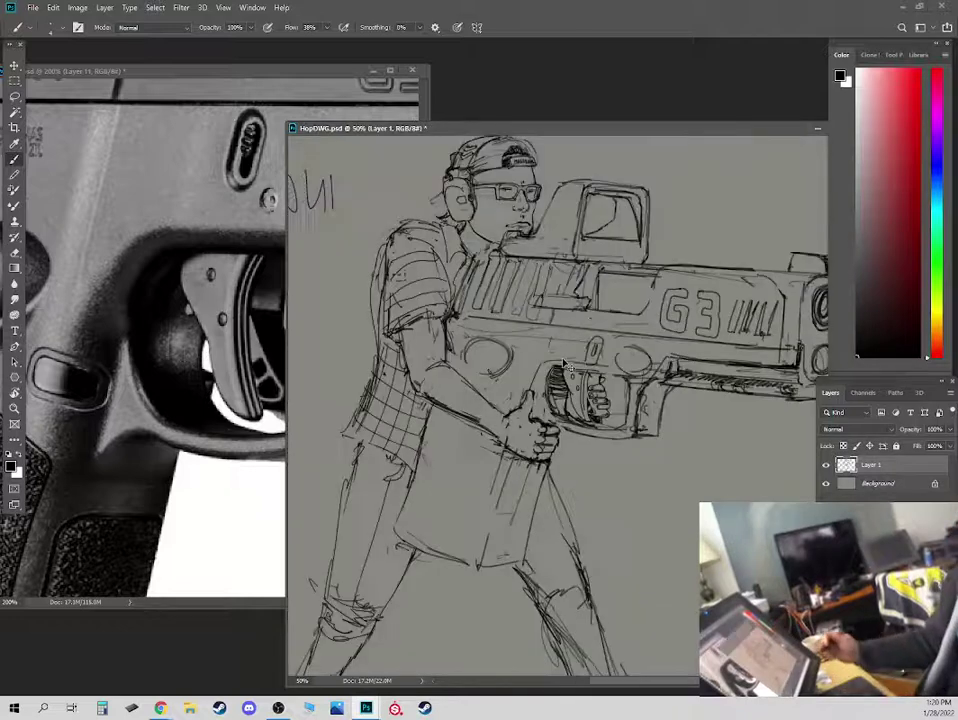
Clean up the stray marks along the lower edge of the fist wrapped around the grip.
key("e")
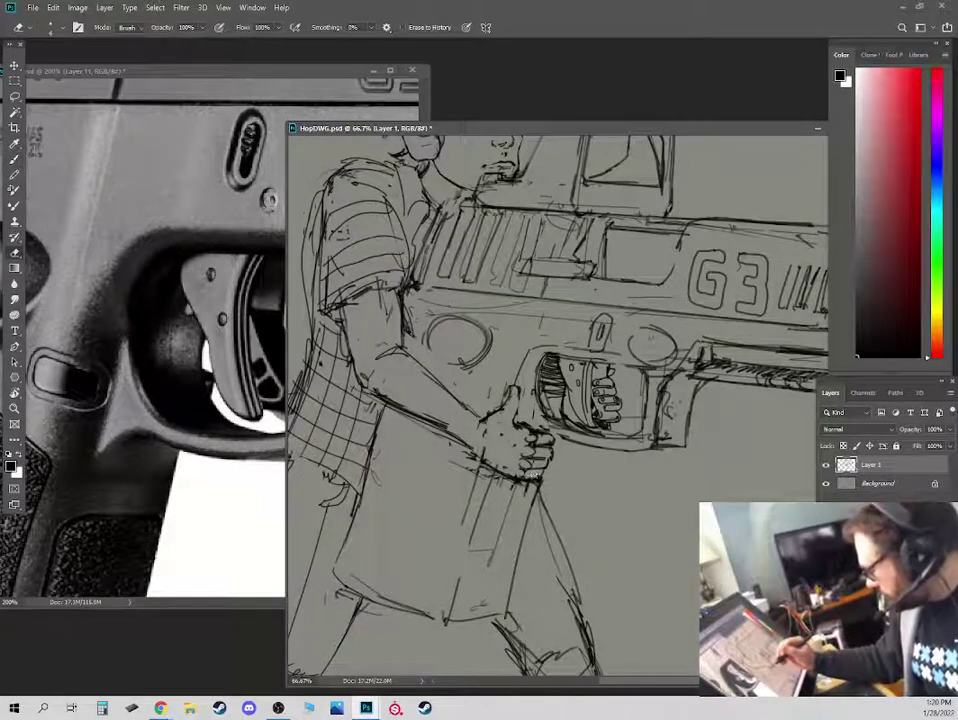
left_click_drag(535, 475, 533, 477)
key("b")
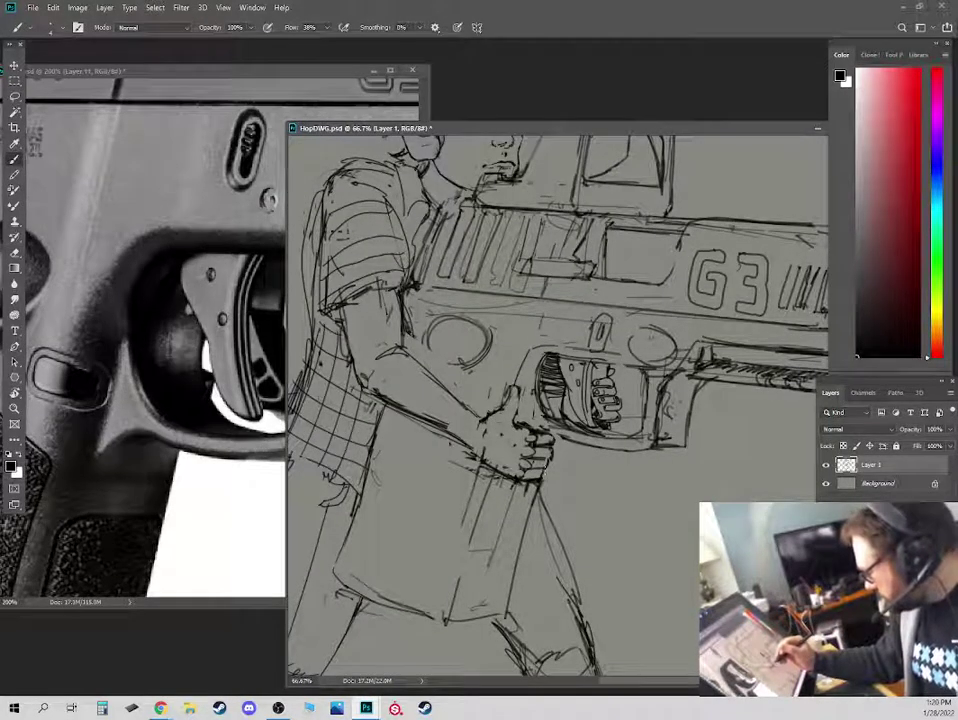
left_click_drag(658, 453, 597, 517)
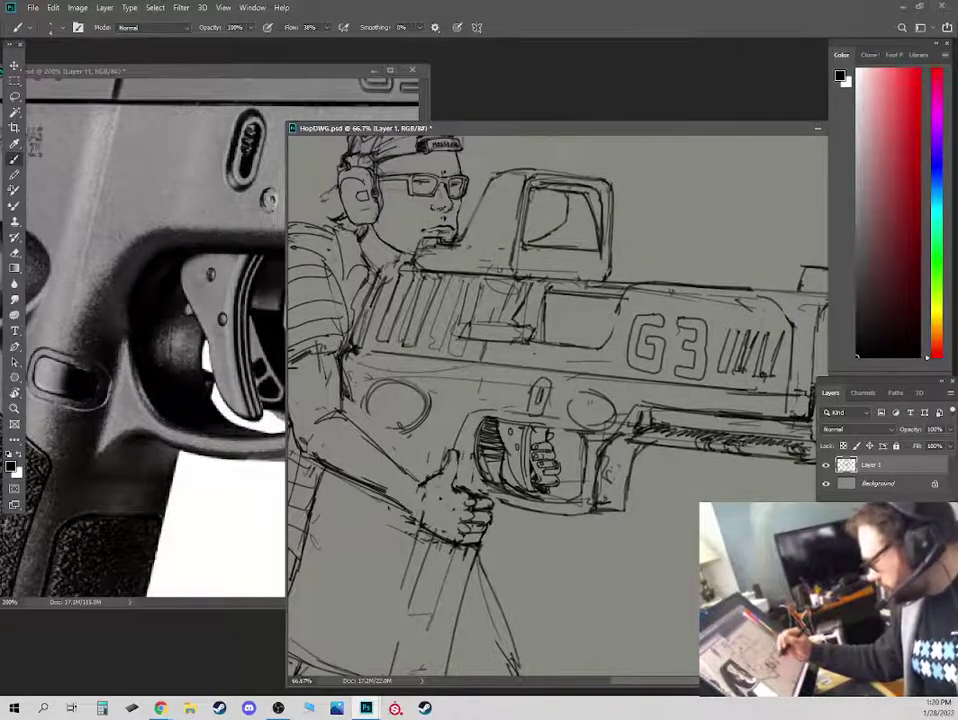
Show the reference G3 pistol at 100% and move the HopDWG.psd window aside so both are visible together.
left_click(302, 68)
key("ctrl+minus")
key("ctrl+minus")
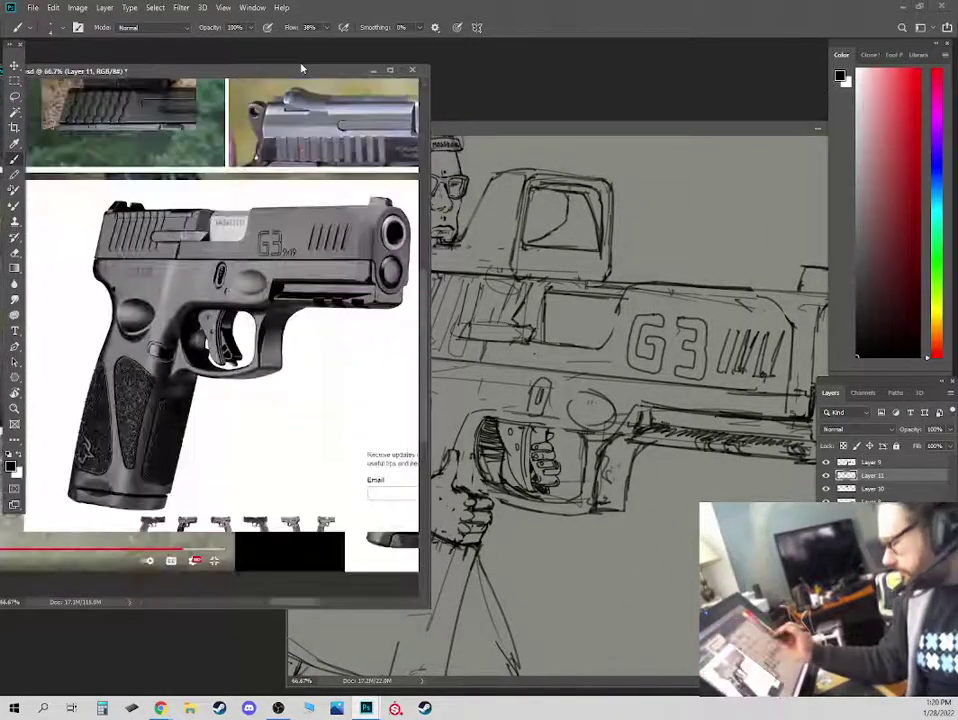
key("ctrl+plus")
left_click(598, 510)
left_click(449, 132)
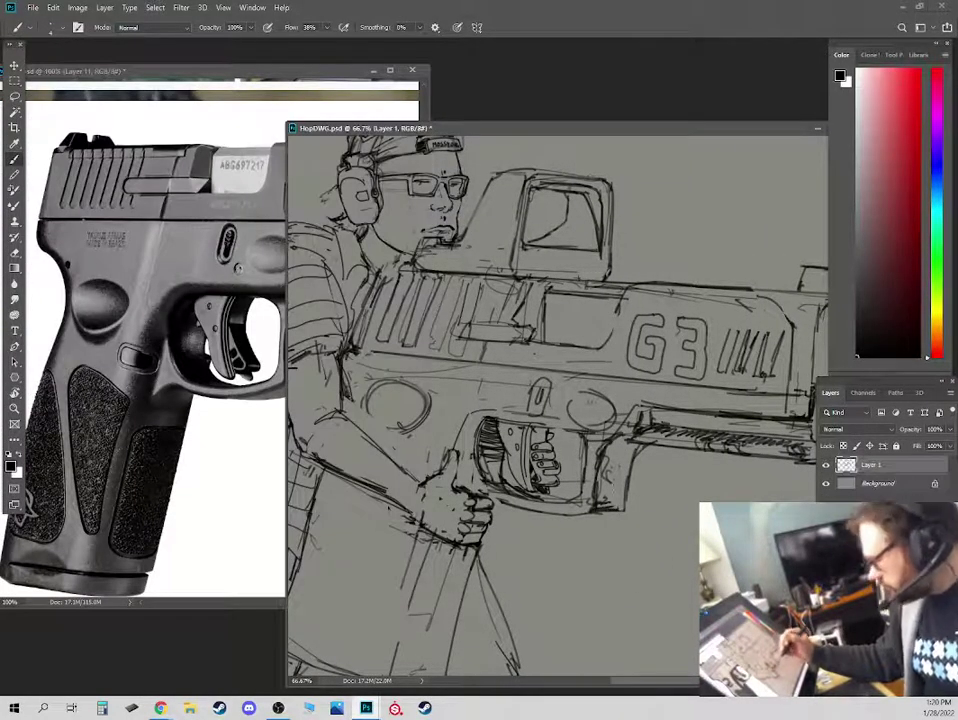
mouse_move(449, 132)
left_mouse_down()
mouse_move(573, 108)
mouse_move(566, 104)
left_mouse_up()
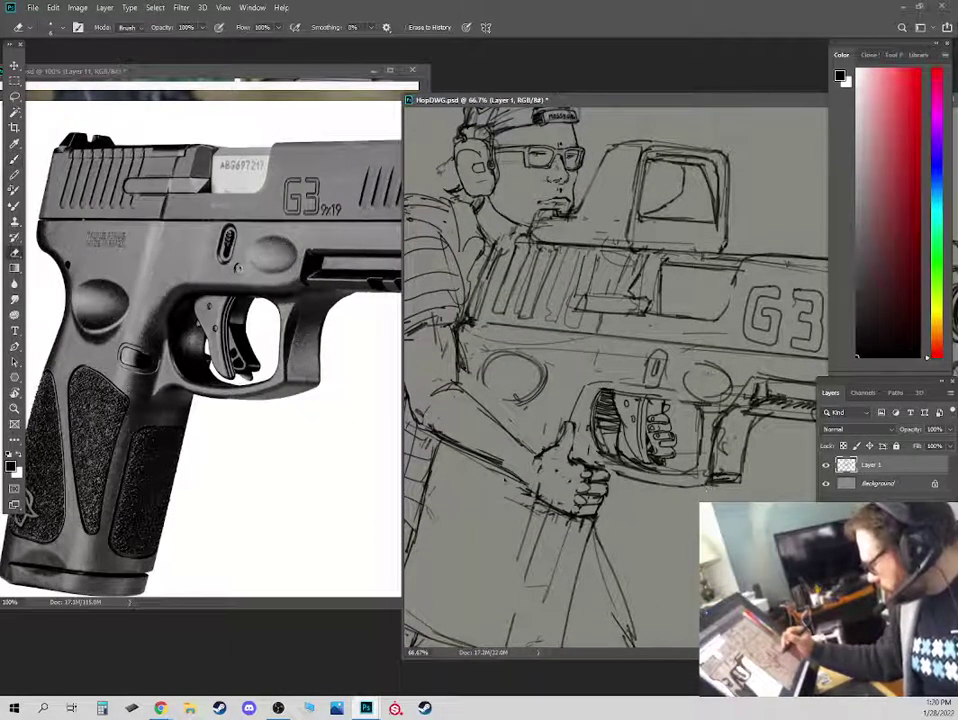
Erase the rough front corner of the trigger guard and redraw it as a sharper lower edge.
left_click_drag(514, 366, 558, 353)
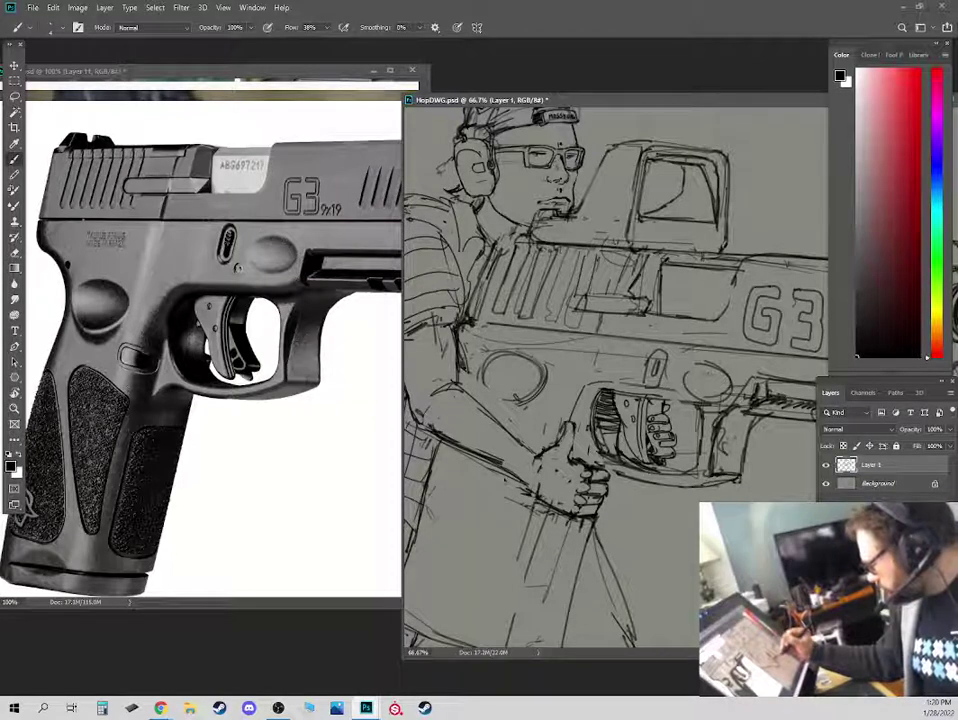
left_click_drag(741, 479, 749, 430)
key("e")
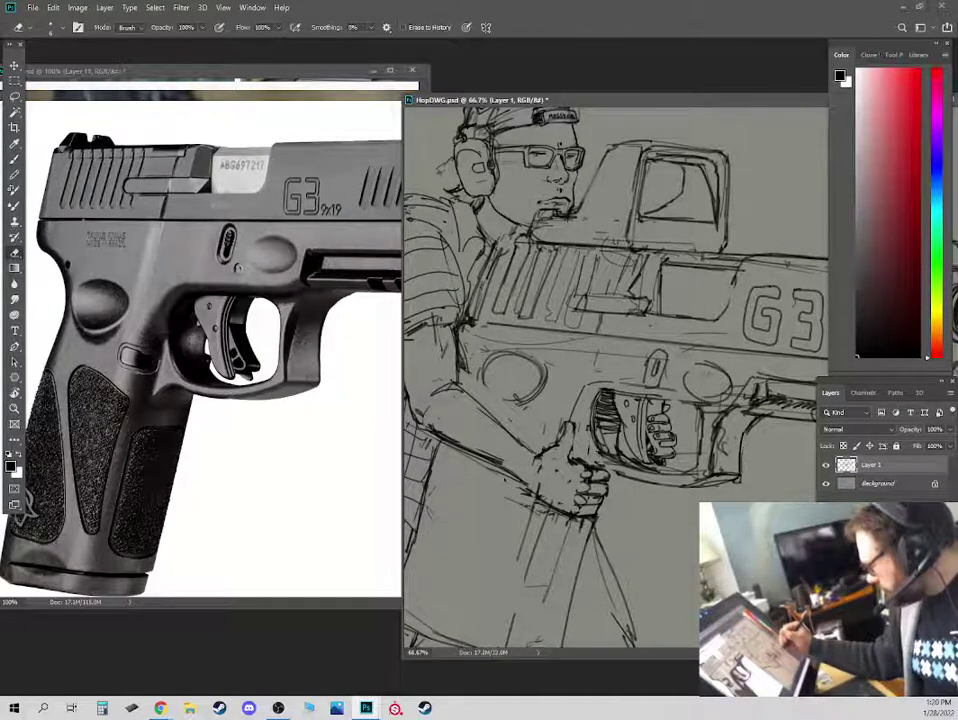
Clean up the lines above the trigger guard and redraw the frame's front oval recess with a clearer outline.
left_click_drag(537, 343, 540, 315)
key("b")
mouse_move(674, 390)
left_mouse_down()
mouse_move(731, 398)
mouse_move(696, 398)
mouse_move(723, 393)
mouse_move(727, 373)
mouse_move(685, 376)
mouse_move(727, 362)
mouse_move(686, 379)
mouse_move(730, 374)
mouse_move(691, 377)
mouse_move(687, 362)
mouse_move(732, 366)
mouse_move(658, 378)
left_mouse_up()
key("e")
key("b")
key("e")
key("b")
key("e")
key("b")
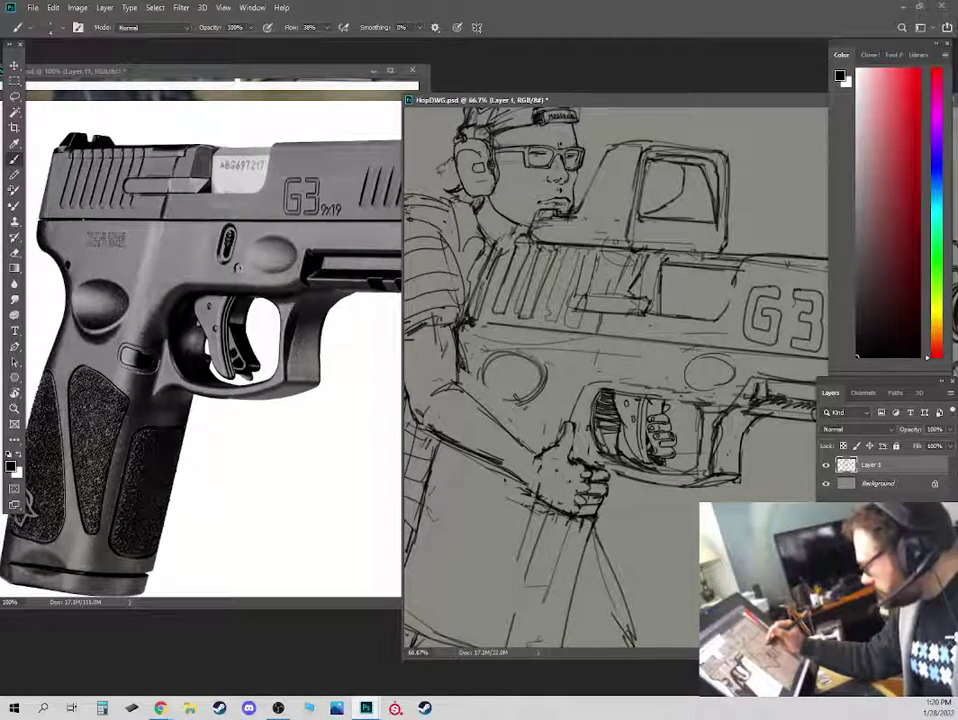
Clear the area above the trigger and redraw the slanted slotted lever, then complete the round thumb recess outline.
key("e")
left_click_drag(653, 352, 651, 368)
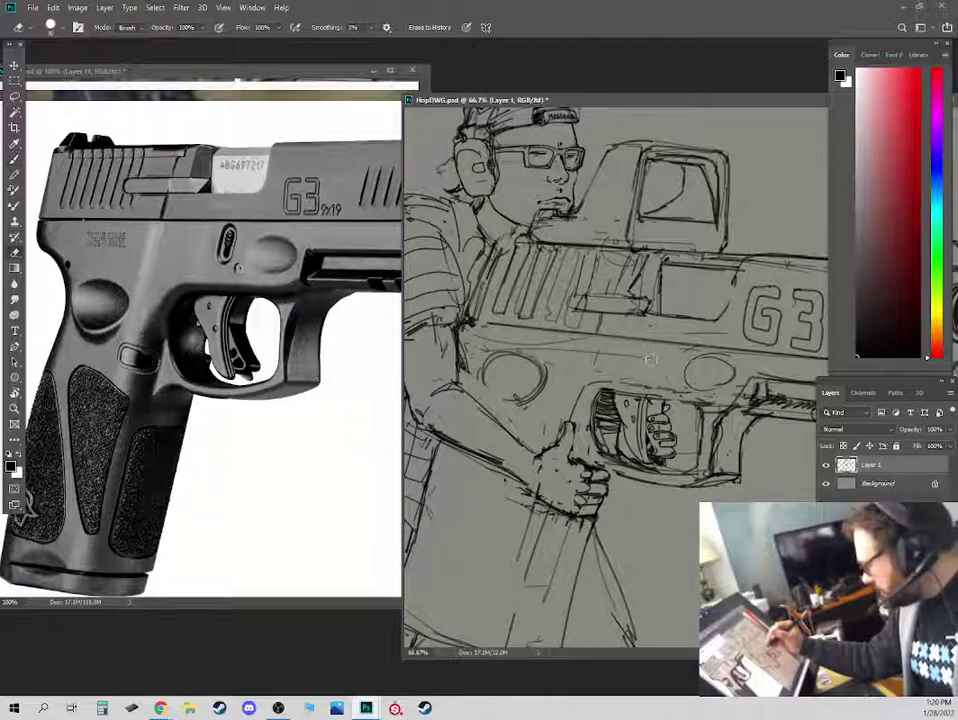
key("b")
key("e")
key("b")
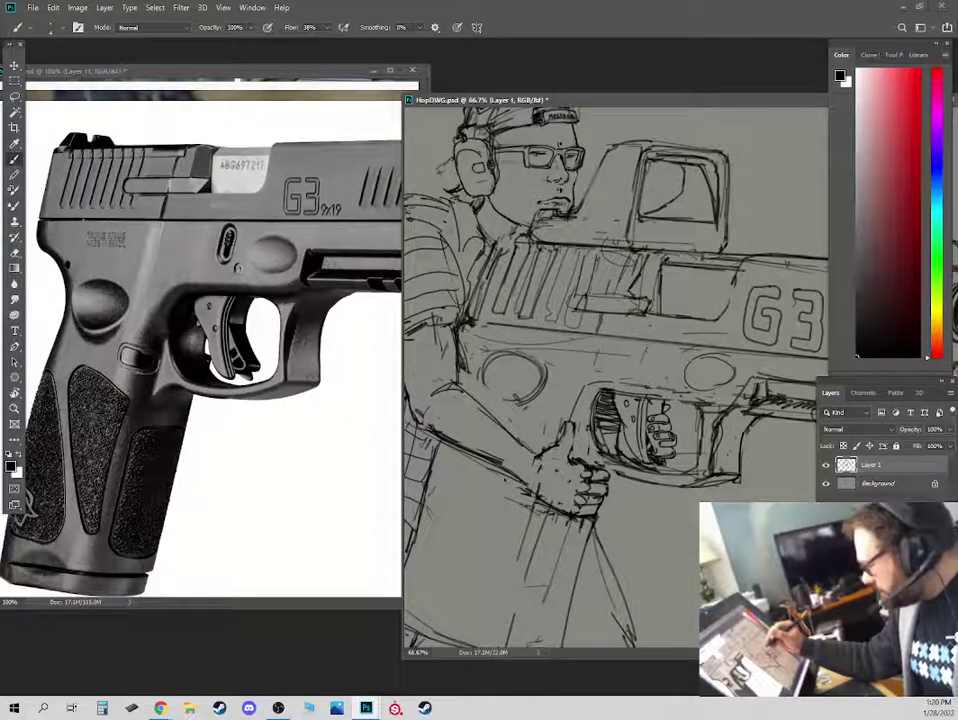
mouse_move(645, 348)
left_mouse_down()
mouse_move(649, 373)
mouse_move(661, 350)
left_mouse_up()
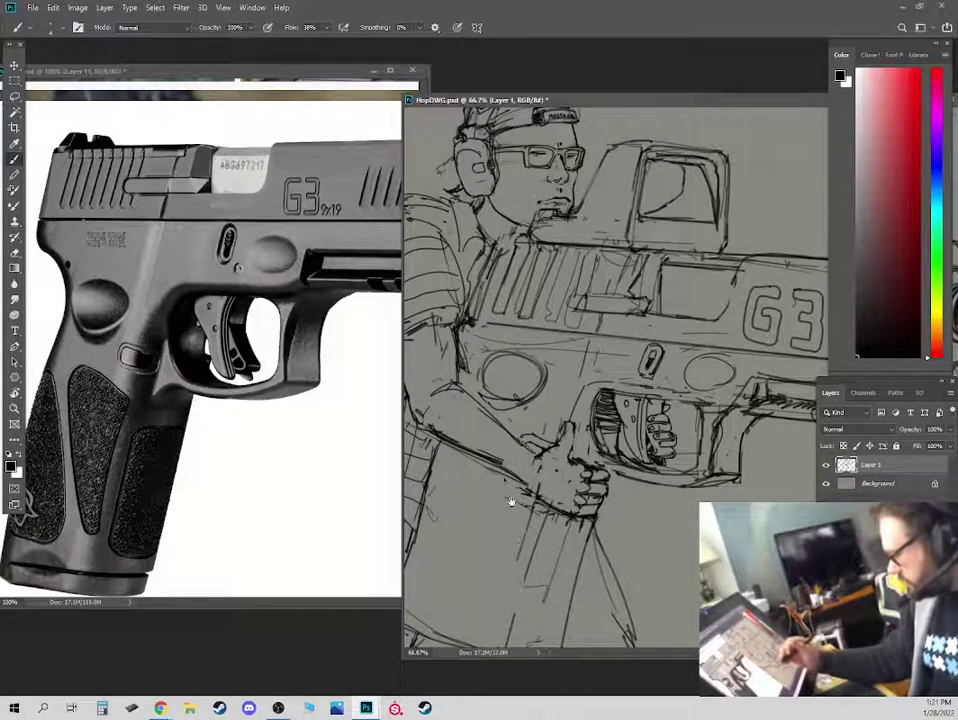
Outline the textured panels on the pistol grip and sketch the Taurus bull emblem in the rear panel's lower corner.
left_click_drag(511, 501, 531, 441)
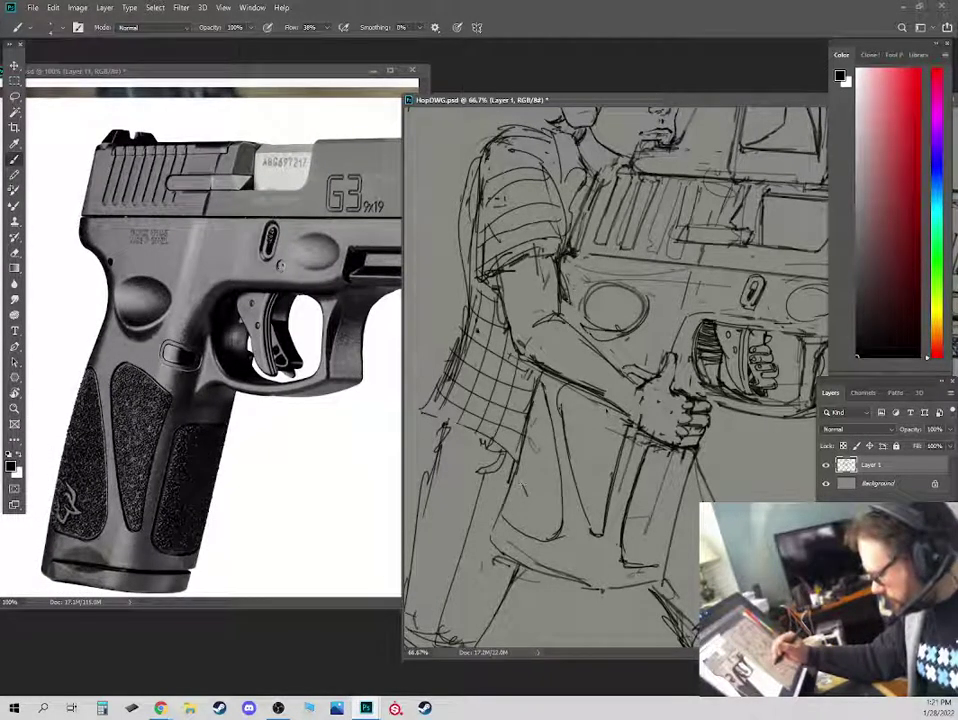
left_click_drag(533, 502, 529, 506)
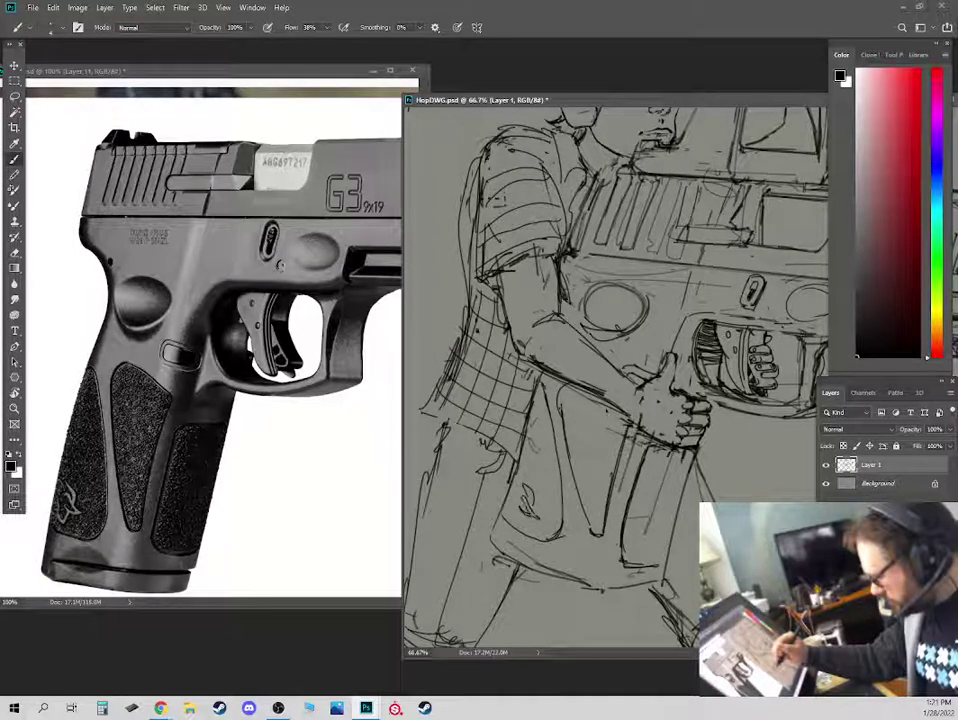
left_click_drag(523, 499, 535, 515)
key("ctrl+z")
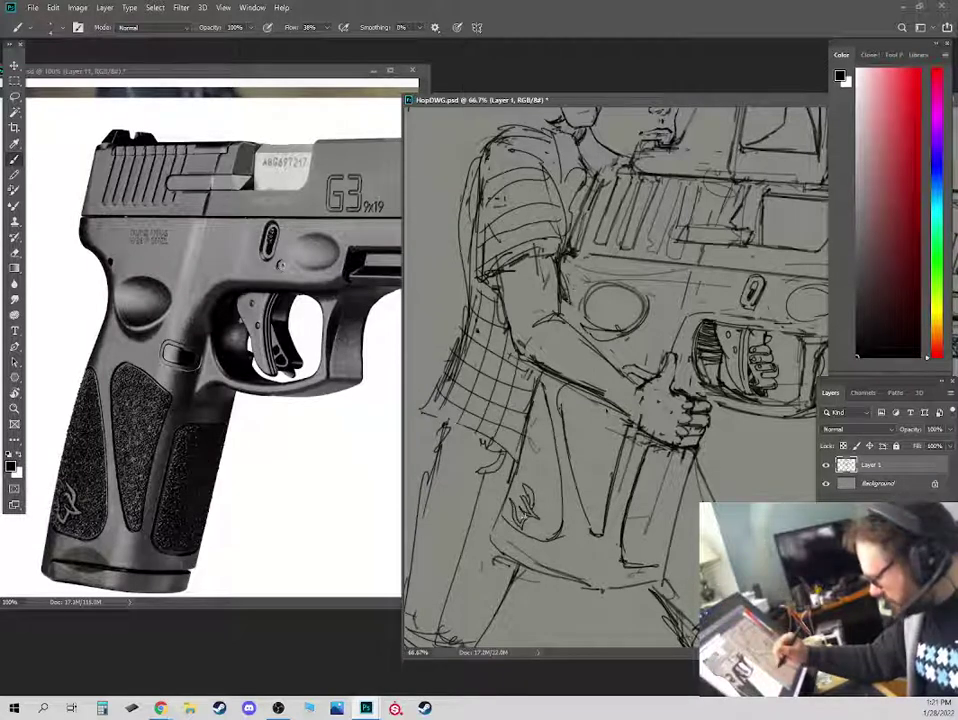
Erase the rough outlines of the lower grip and redraw its rear edge and curved base.
key("e")
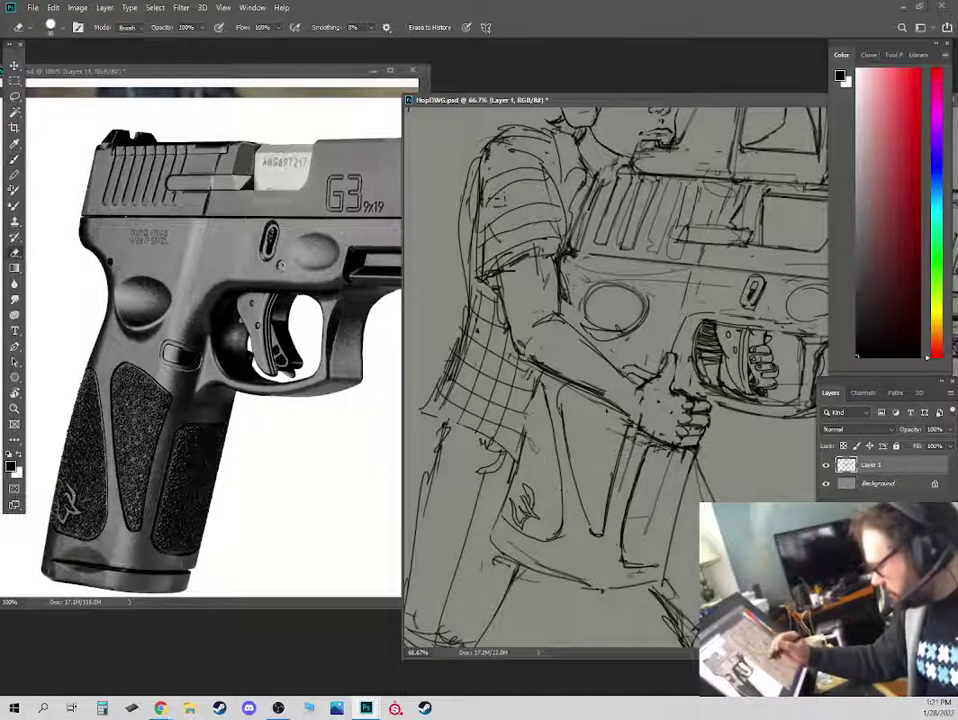
key("b")
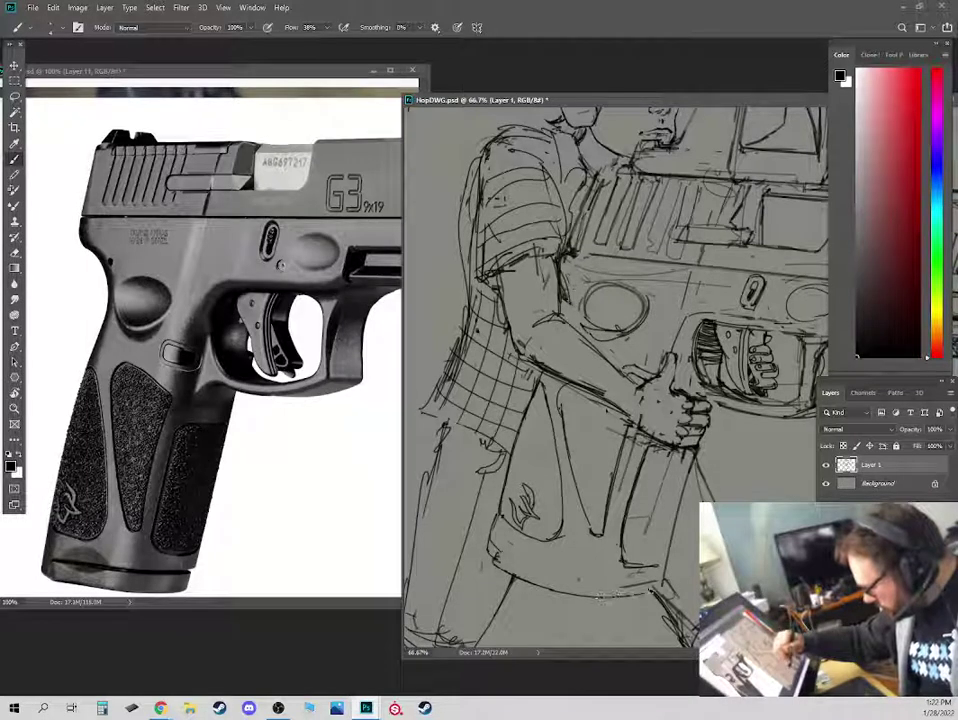
key("e")
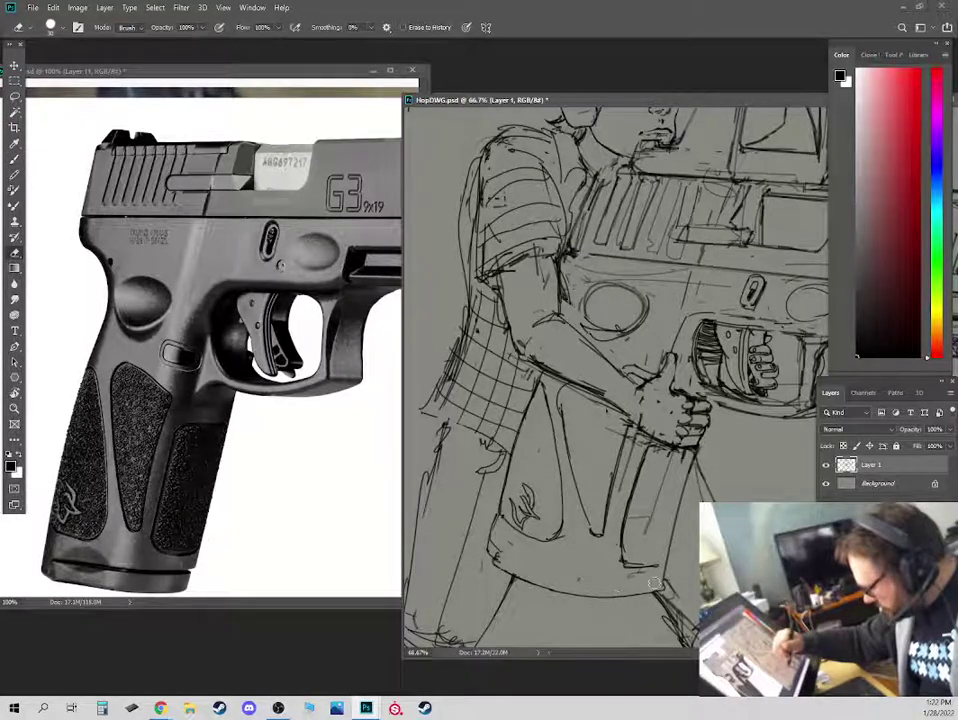
key("b")
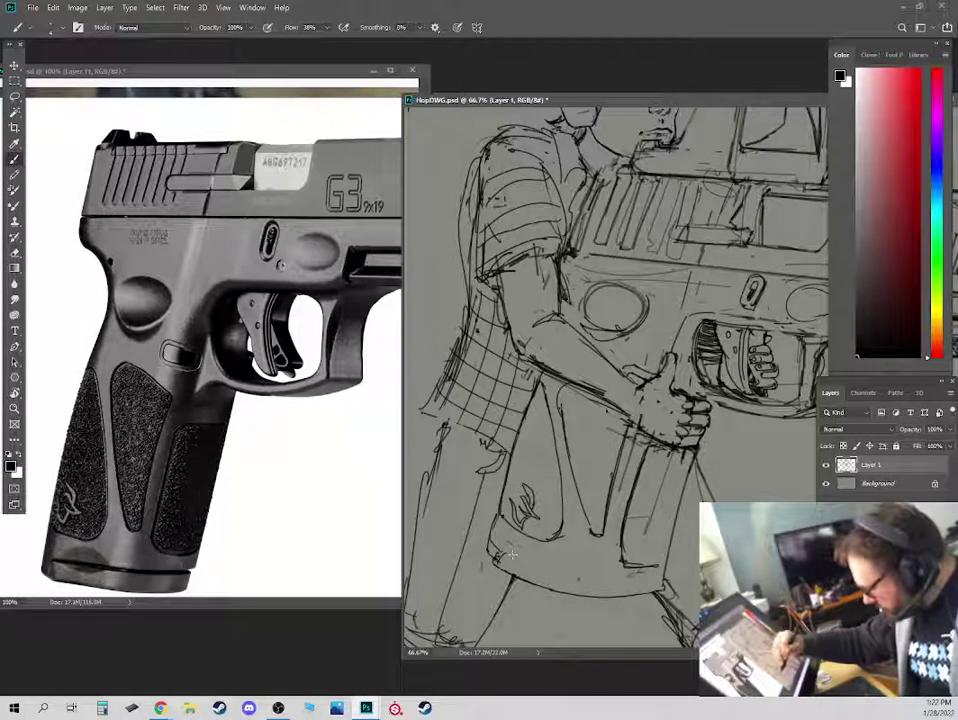
Draw a curved line parallel to the grip's bottom edge to form the magazine base plate, and clean up its corners.
left_click_drag(518, 558, 647, 581)
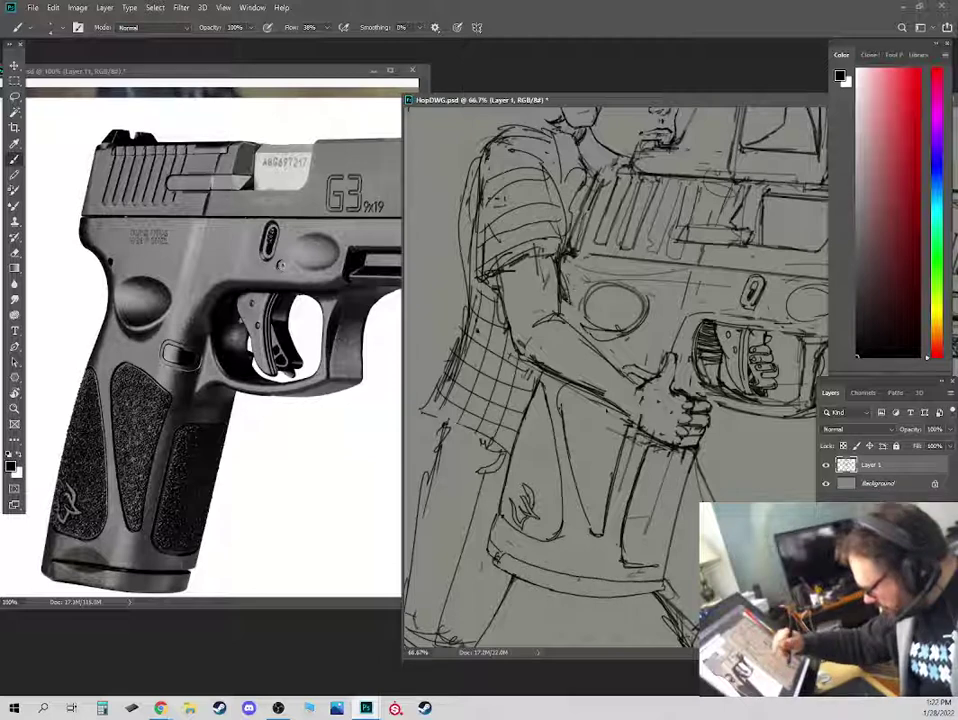
key("e")
key("b")
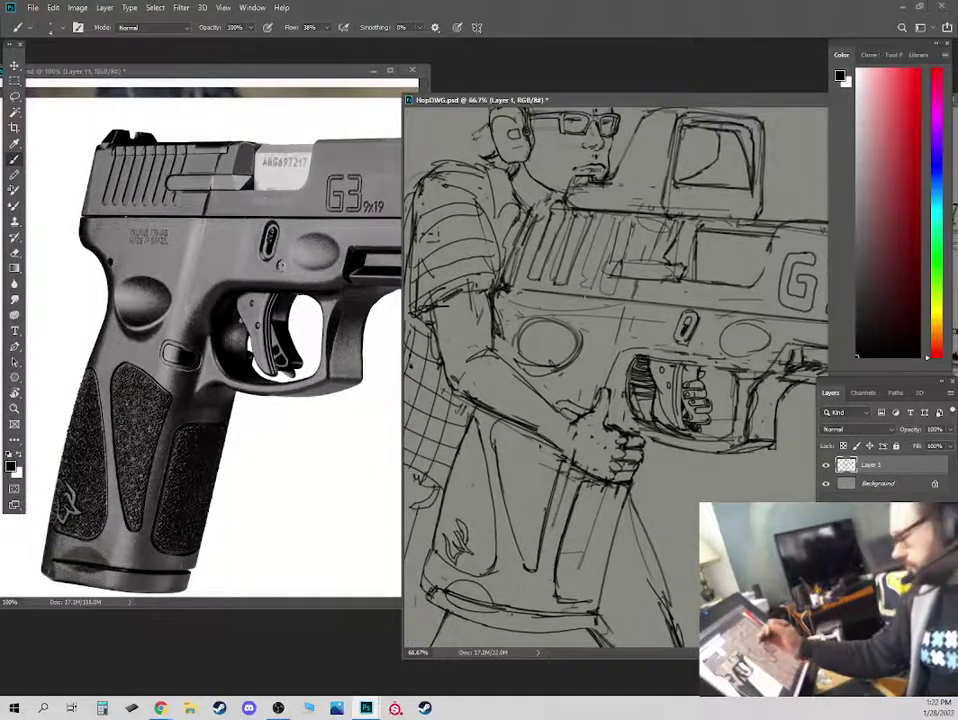
Erase and redraw the inner contour of the figure's upper arm where it meets the back of the pistol frame.
key("e")
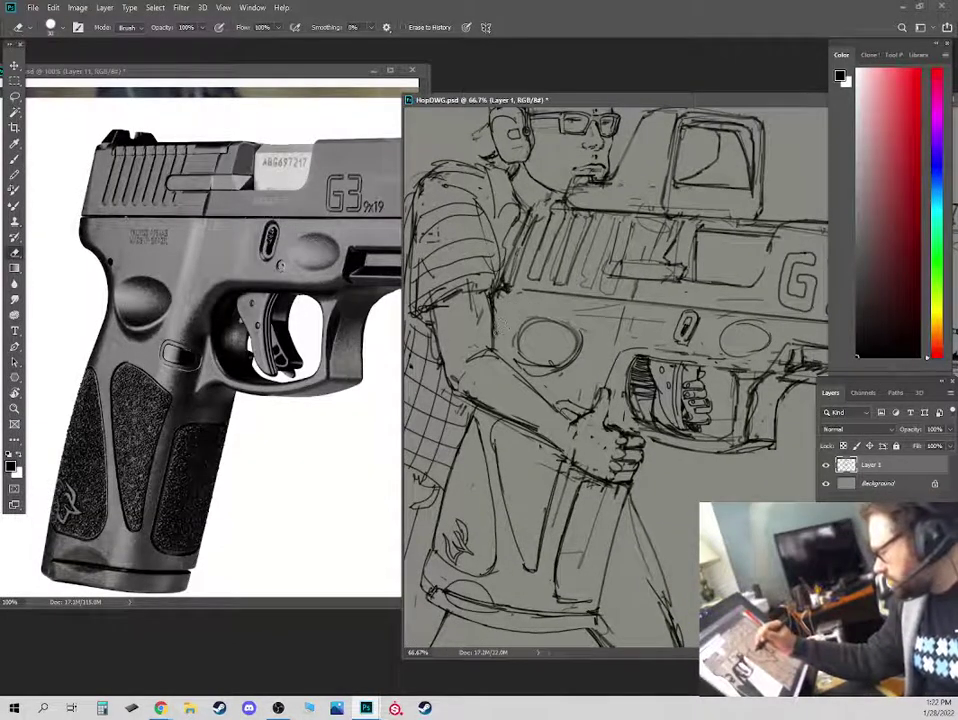
key("b")
left_click_drag(492, 352, 495, 311)
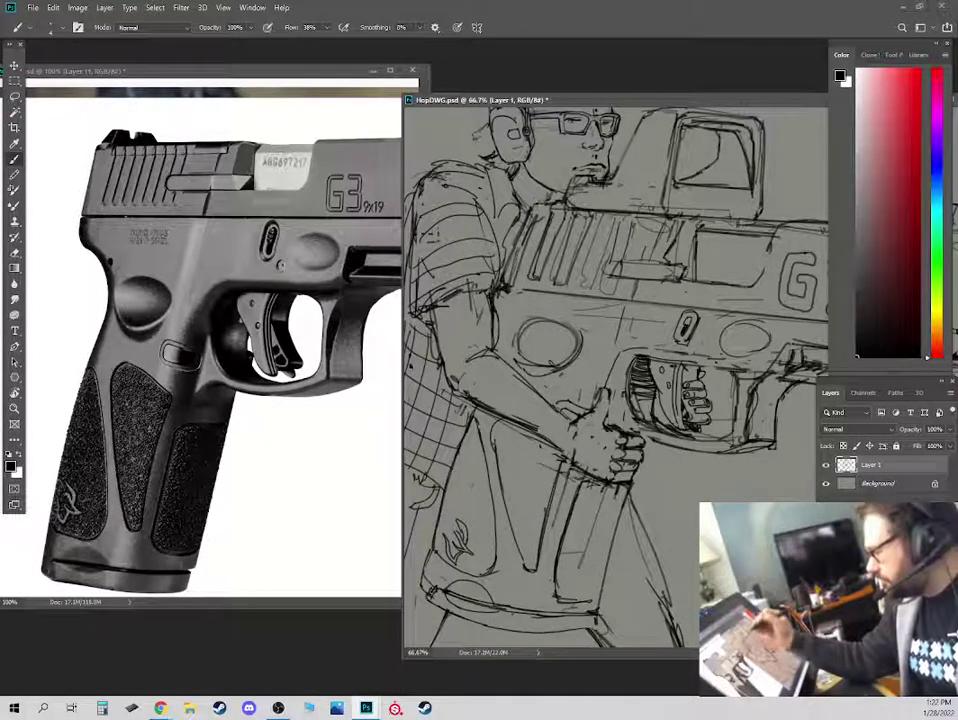
Redraw the slanted serration grooves at the rear of the pistol slide with rounded lower ends, erasing rough lines between them.
key("e")
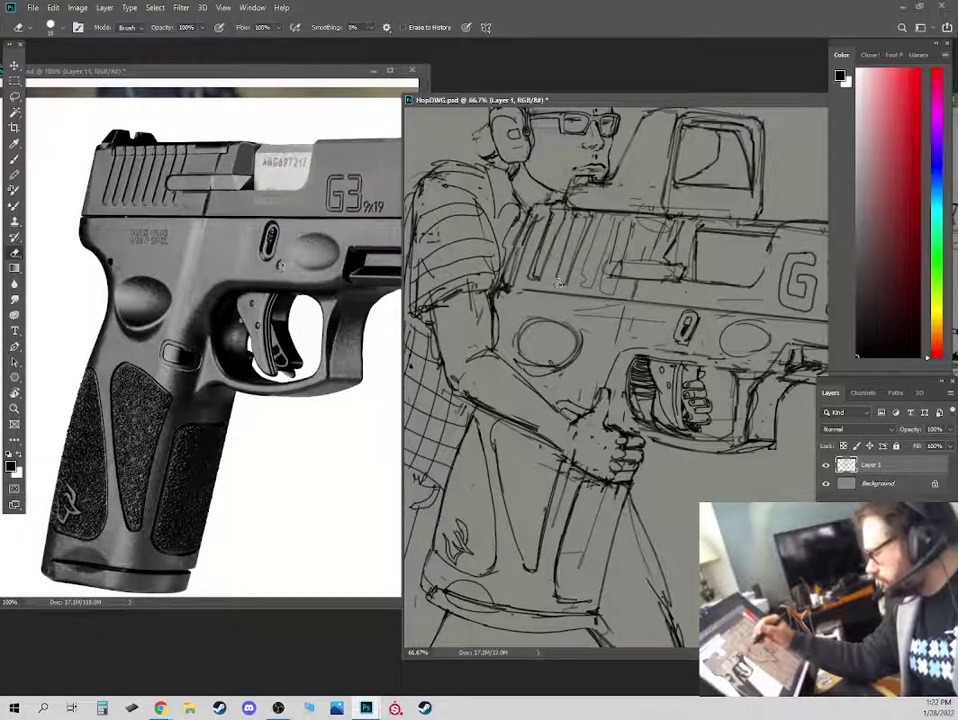
key("b")
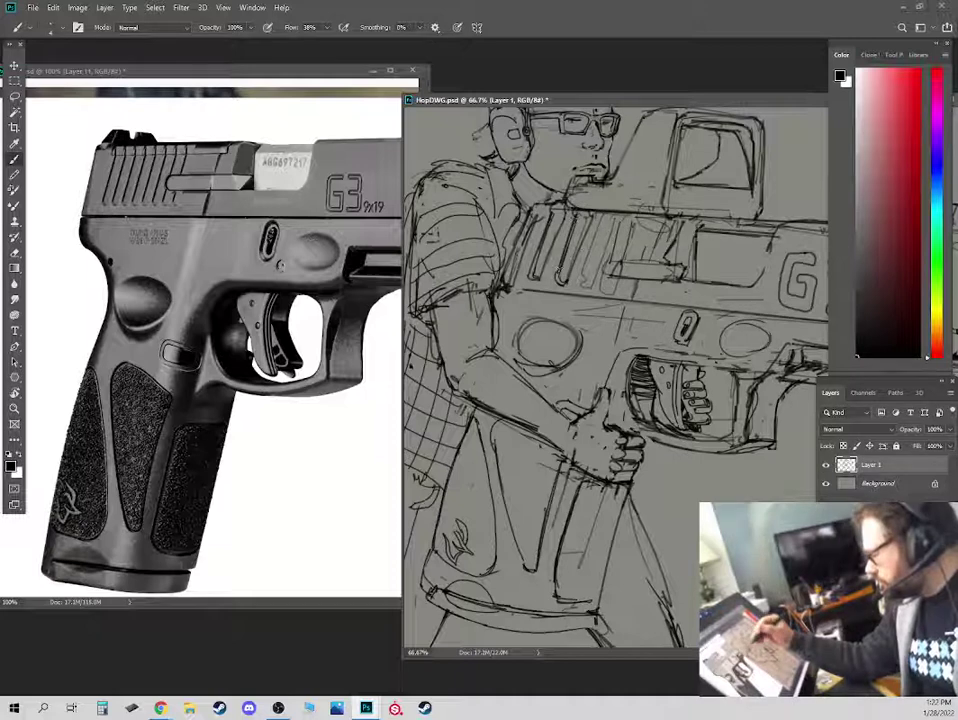
left_click_drag(594, 218, 586, 284)
mouse_move(606, 211)
left_mouse_down()
mouse_move(608, 272)
mouse_move(617, 228)
mouse_move(598, 285)
mouse_move(616, 226)
left_mouse_up()
key("e")
key("b")
key("e")
mouse_move(450, 212)
left_mouse_down()
mouse_move(458, 220)
mouse_move(468, 162)
mouse_move(457, 195)
left_mouse_up()
key("b")
left_click_drag(609, 285, 636, 218)
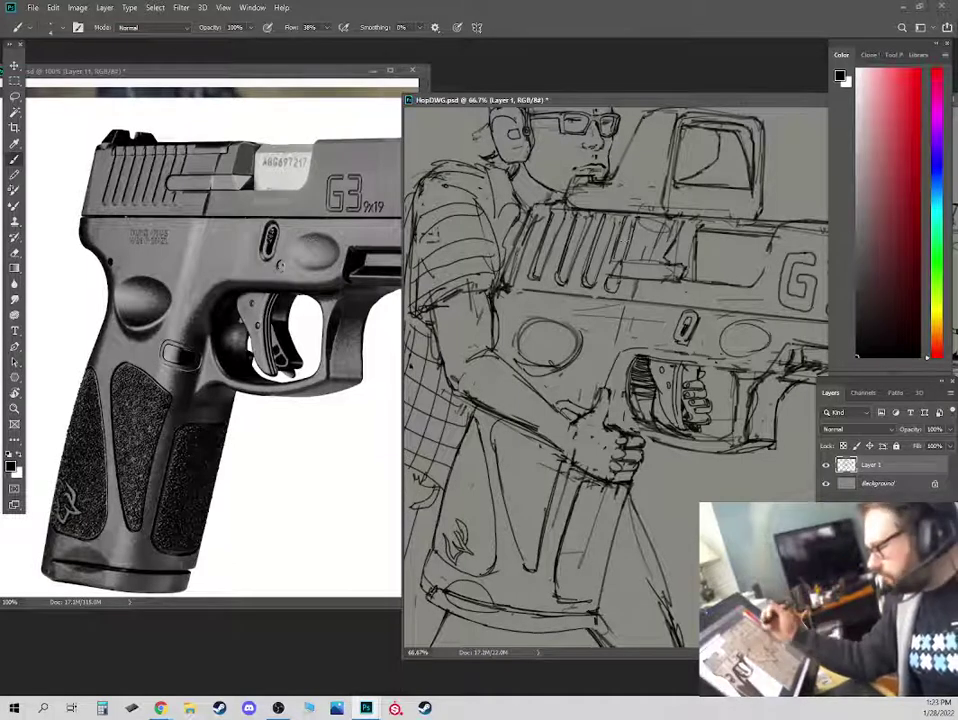
Touch up the rear corner of the magazine base plate and erase the stray lines inside the figure's upper arm.
left_click_drag(436, 587, 431, 597)
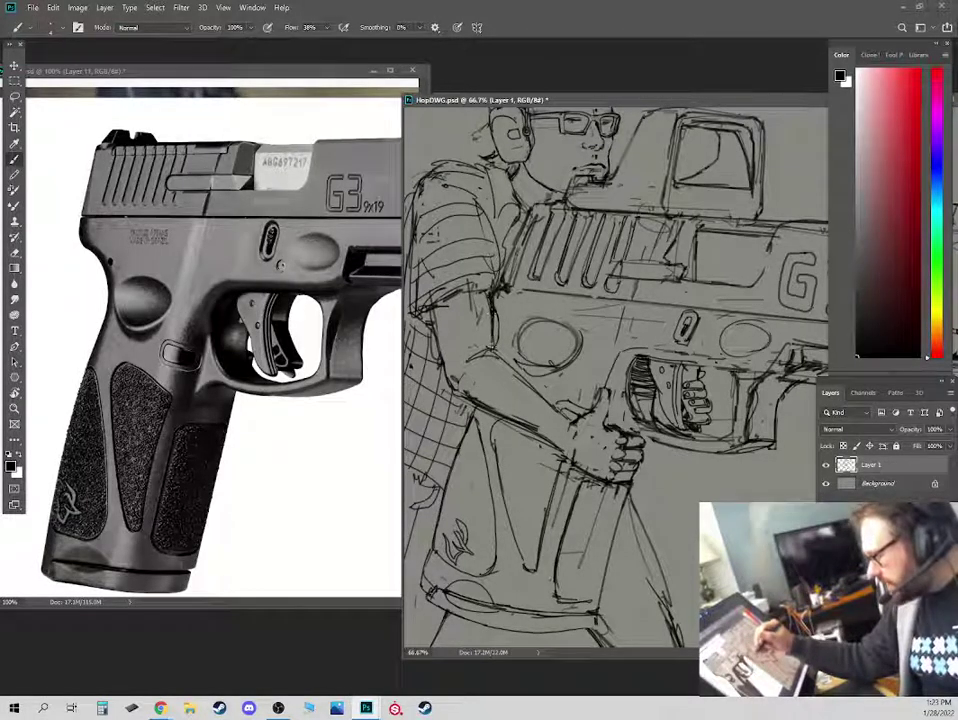
key("e")
left_click_drag(476, 330, 473, 347)
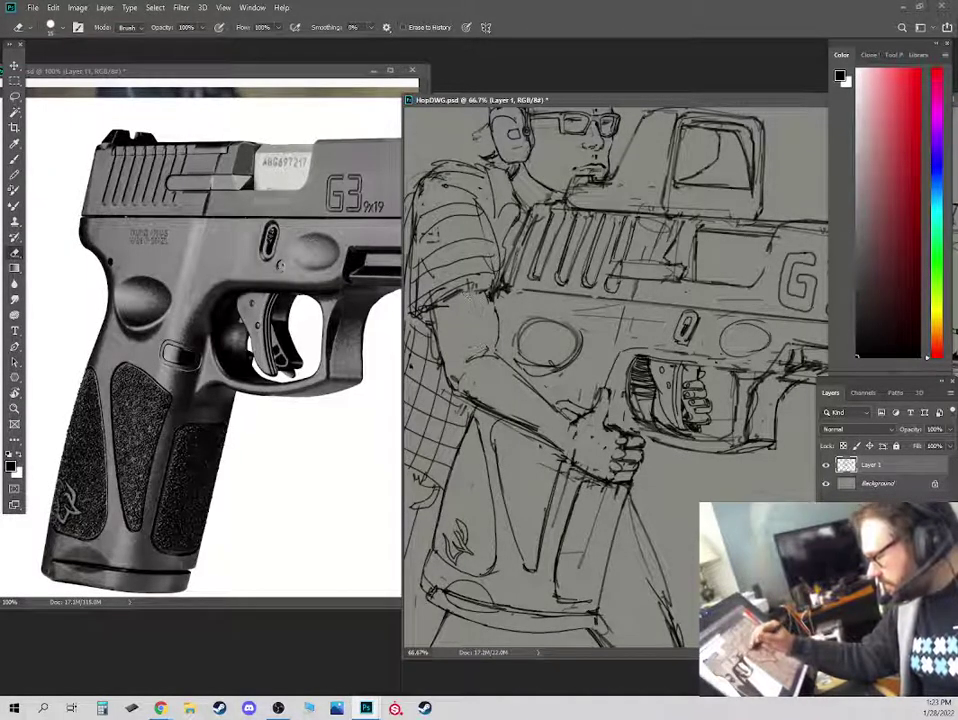
key("b")
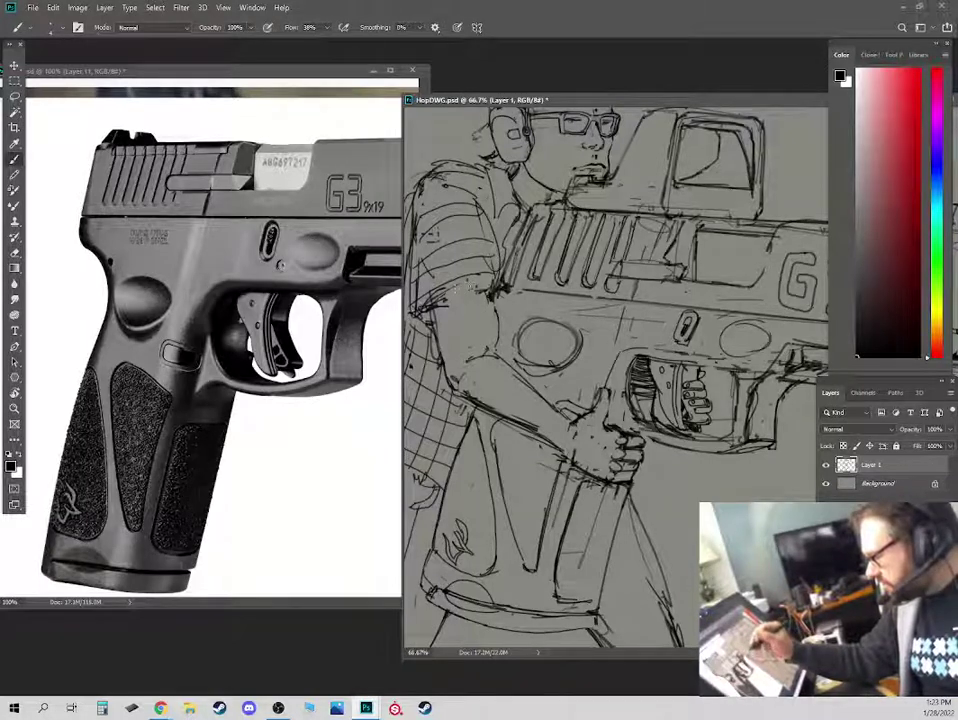
Clean up the back edge and hem of the striped sleeve by erasing stray lines and redrawing the contour.
mouse_move(500, 252)
left_mouse_down()
mouse_move(496, 287)
mouse_move(516, 265)
mouse_move(533, 327)
left_mouse_up()
key("e")
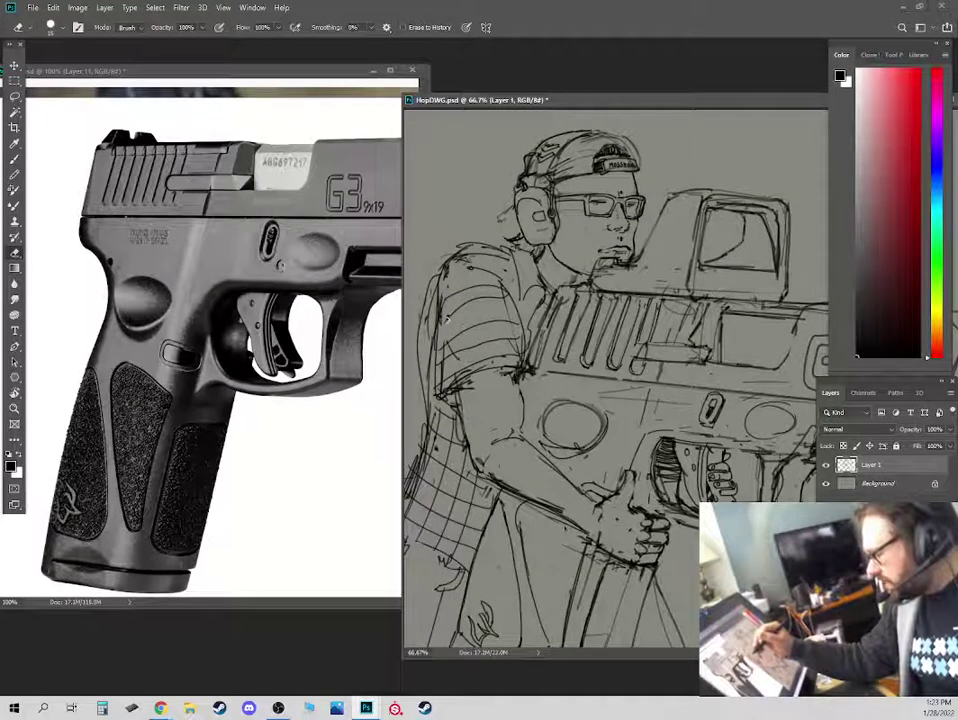
key("b")
key("e")
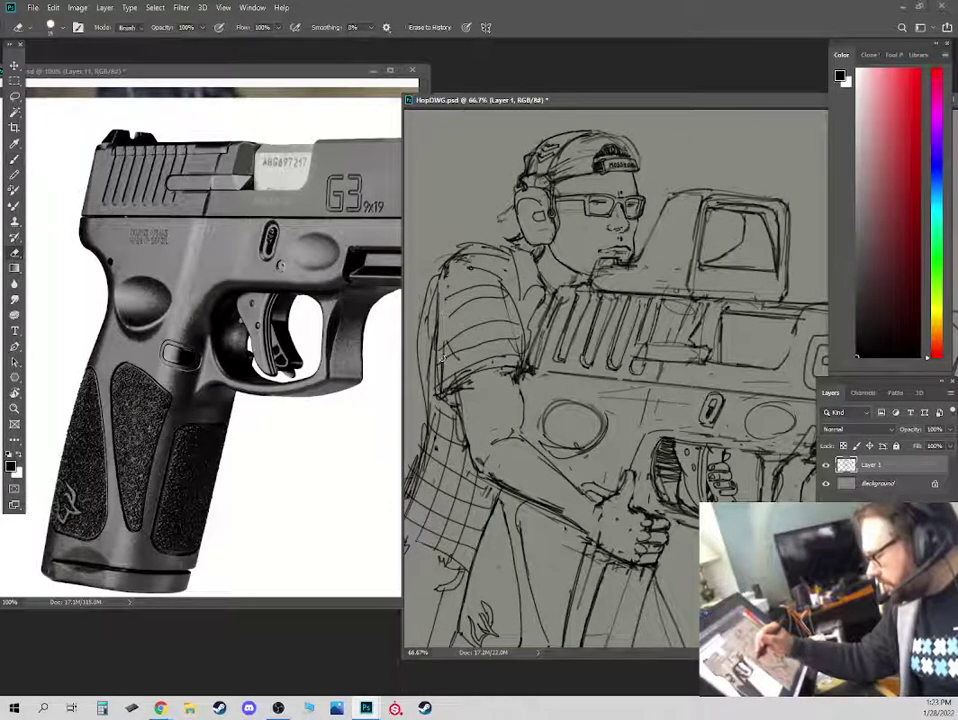
left_click_drag(448, 384, 466, 386)
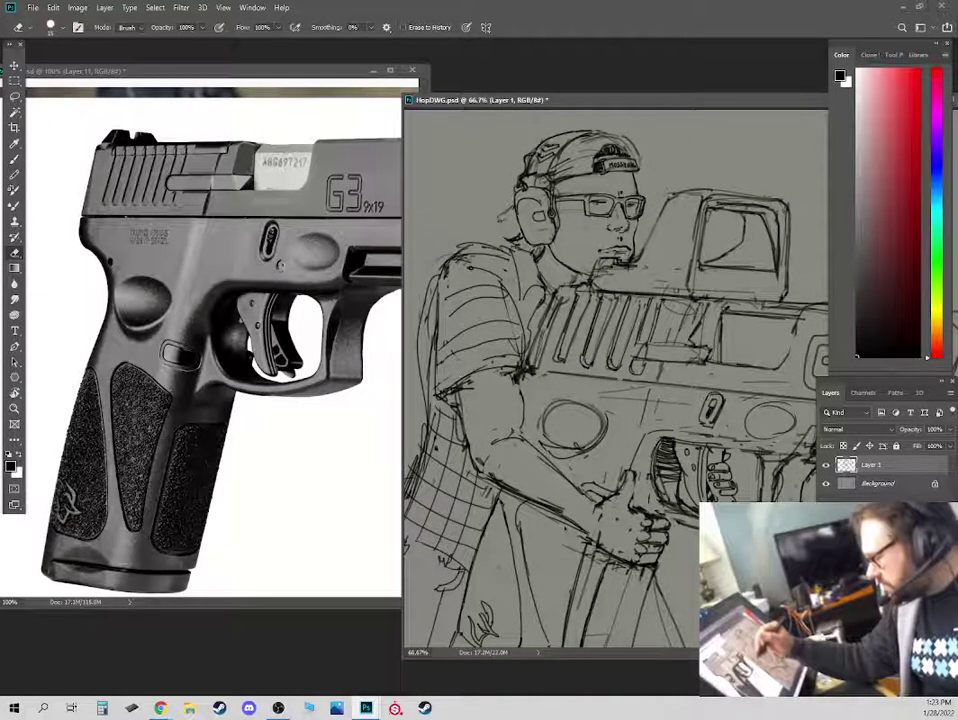
key("b")
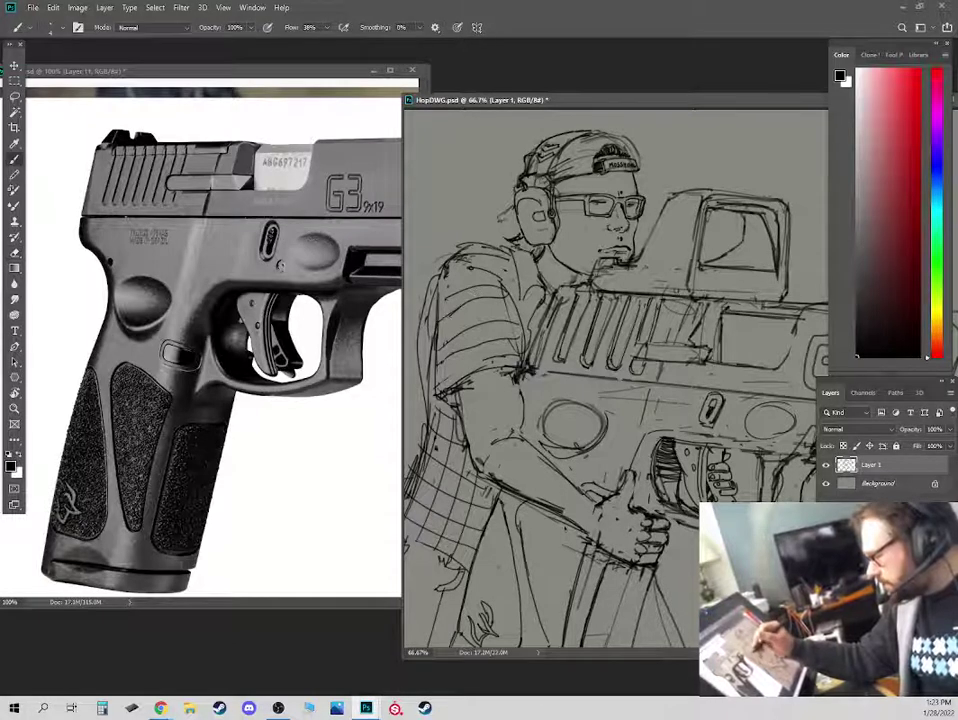
Erase and refine the front edge of the striped sleeve between the chest and the slide's rear.
key("e")
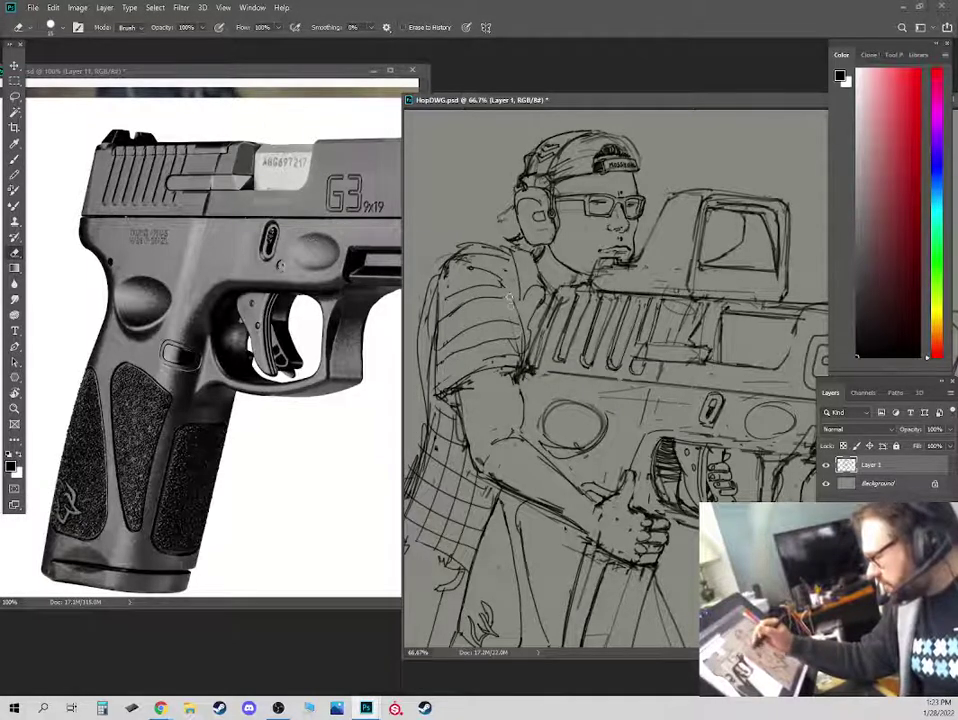
key("b")
key("e")
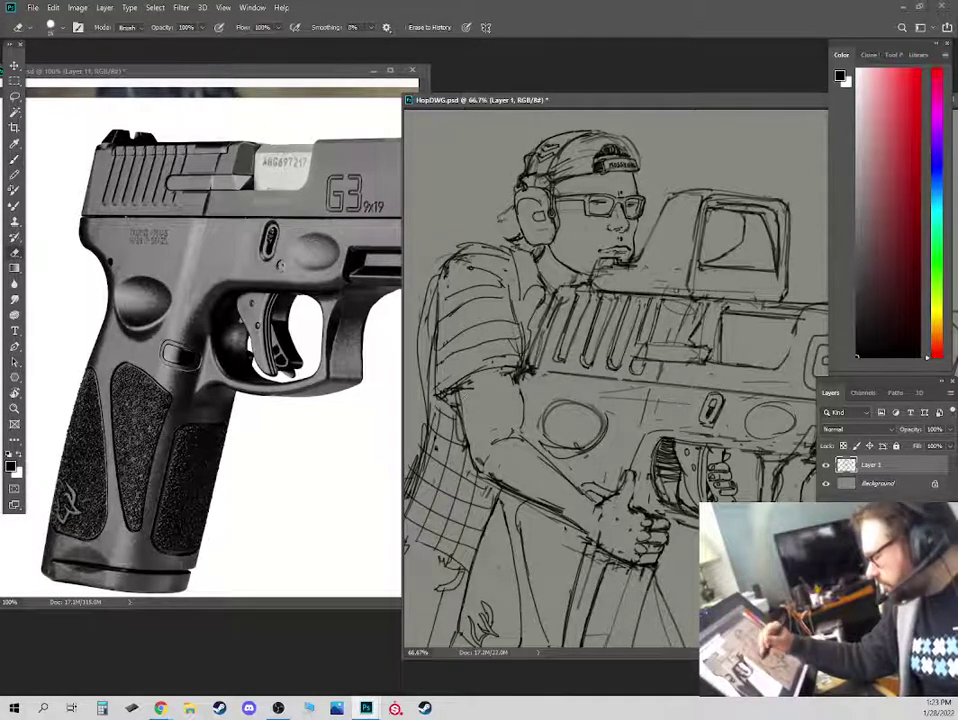
key("b")
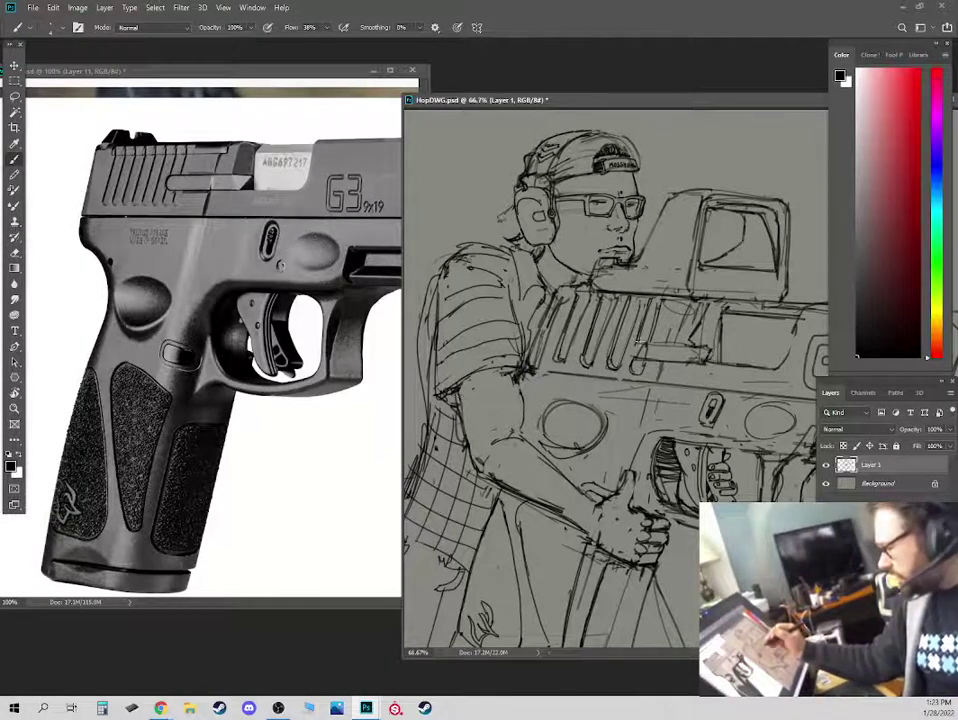
Draw the rounded horizontal slot on the slide beside the serrations and clean up its outline.
mouse_move(640, 342)
left_mouse_down()
mouse_move(634, 356)
mouse_move(694, 346)
left_mouse_up()
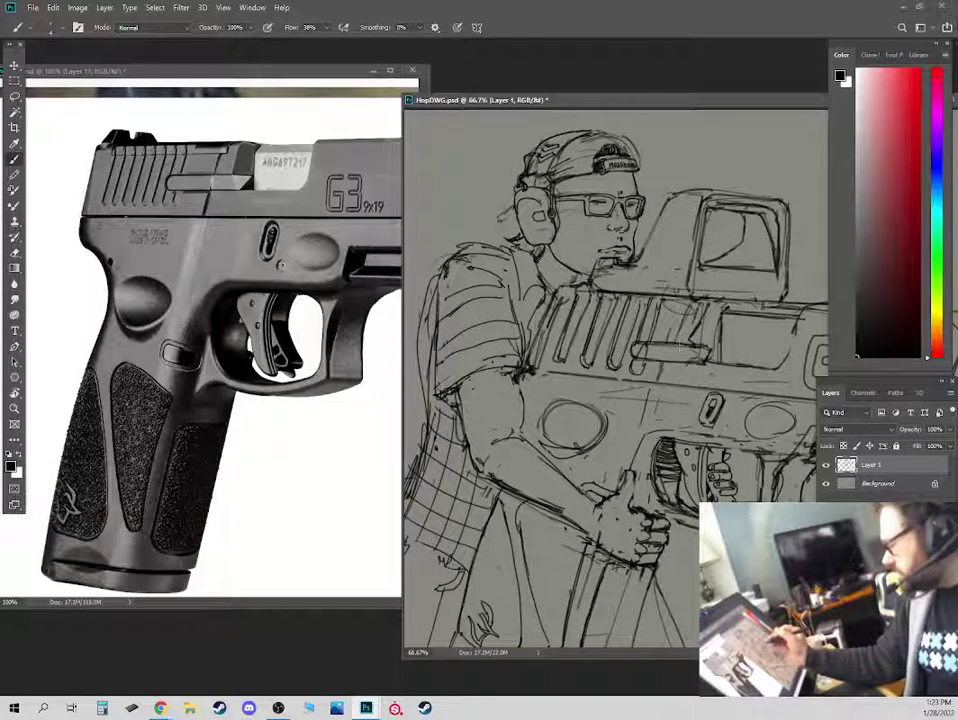
key("e")
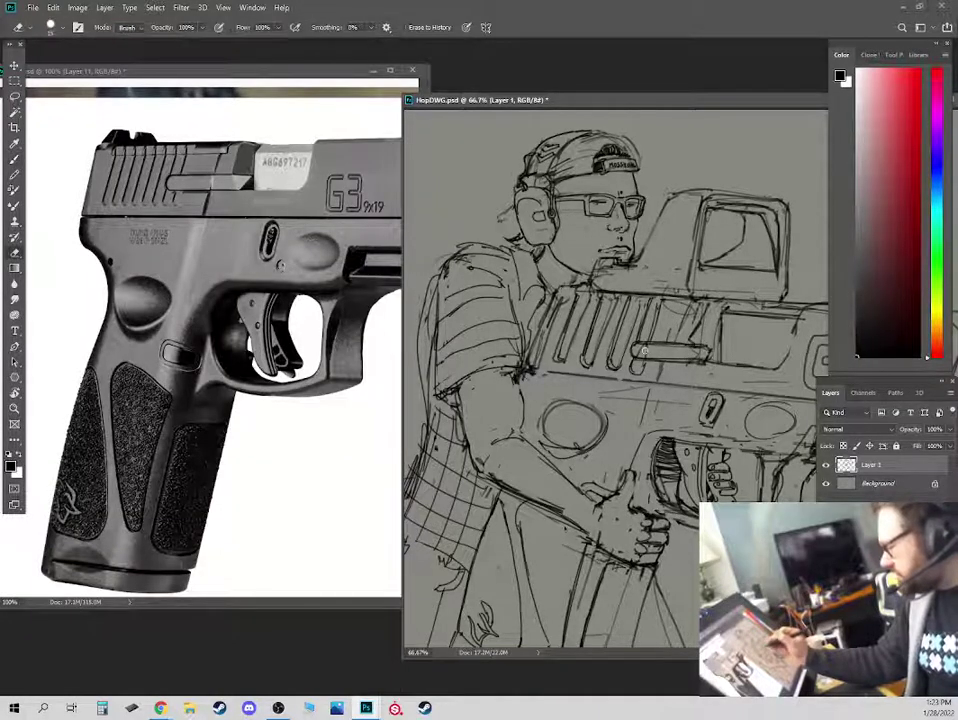
key("b")
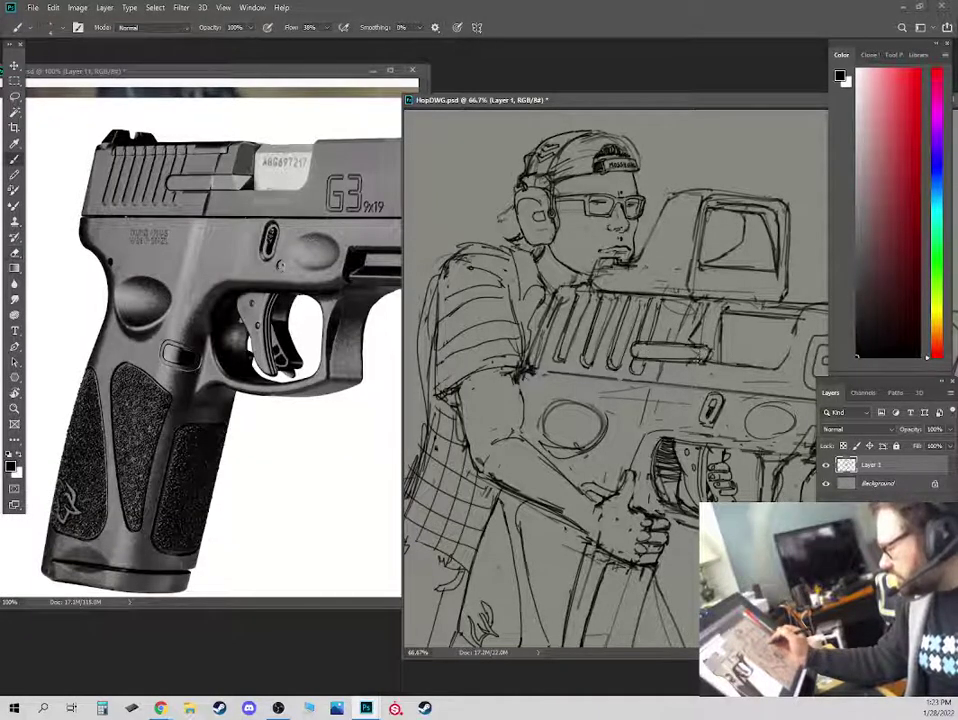
left_click_drag(534, 262, 520, 274)
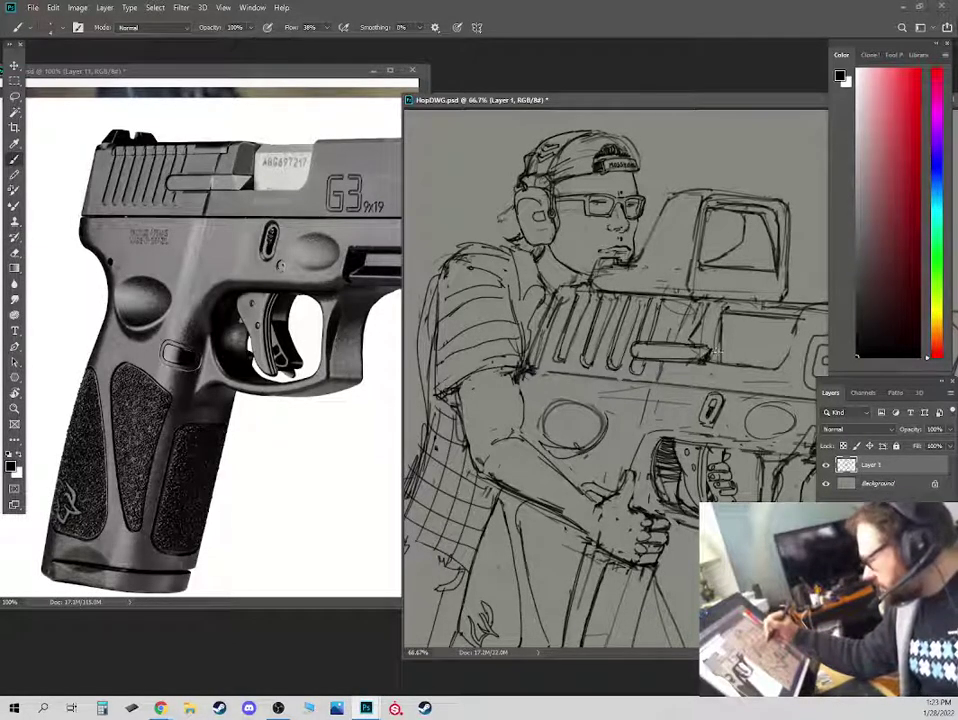
Redraw the rear and upper edges of the slide's ejection port with darker lines, erasing the rough ones.
left_click_drag(720, 326, 716, 361)
left_click_drag(723, 303, 703, 308)
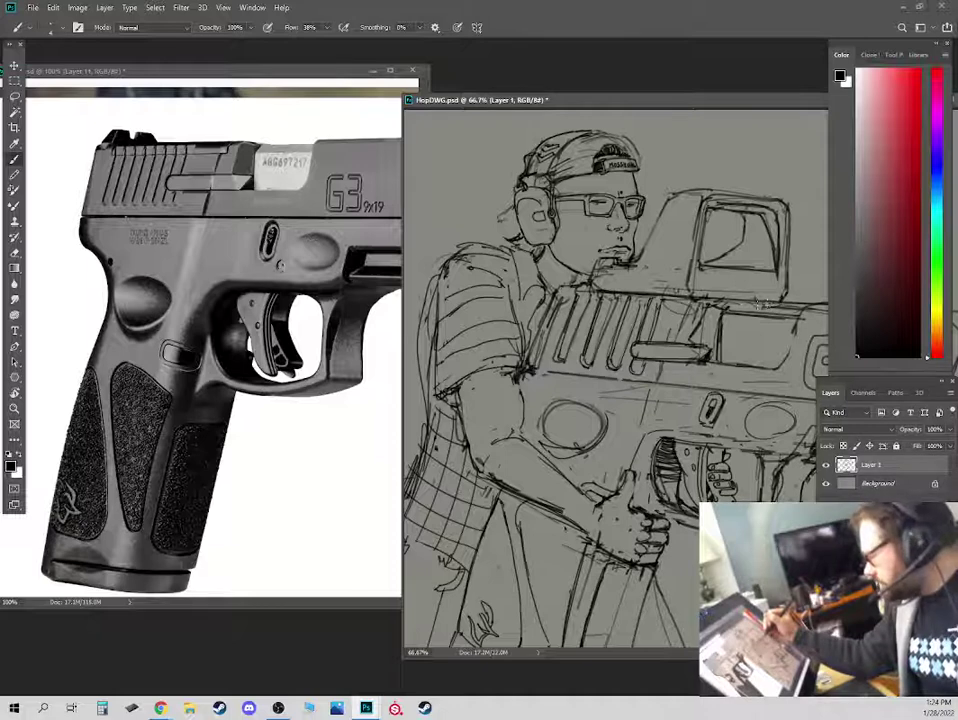
key("e")
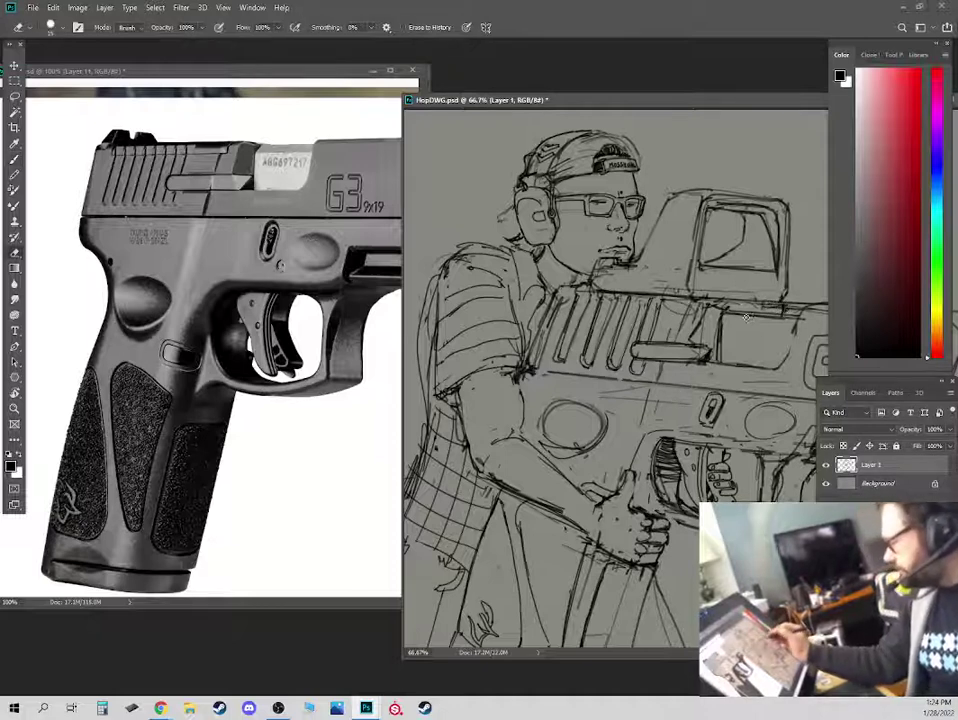
mouse_move(550, 236)
left_mouse_down()
mouse_move(590, 238)
mouse_move(595, 230)
mouse_move(555, 236)
mouse_move(603, 228)
mouse_move(604, 236)
left_mouse_up()
key("b")
left_click_drag(582, 240, 591, 236)
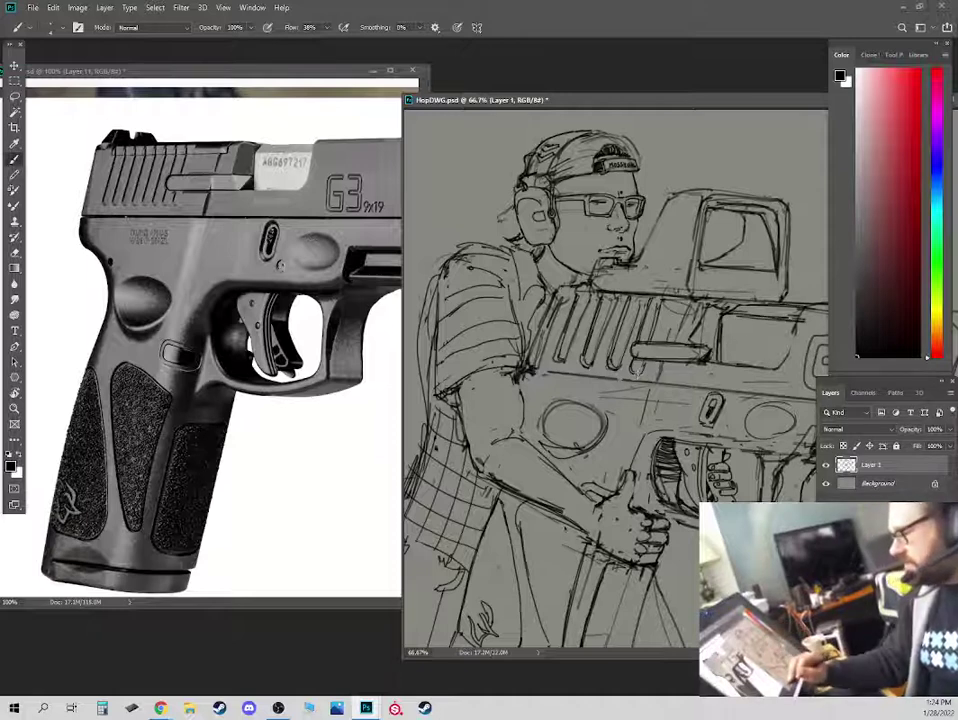
Erase the rough rear base of the optic below the chin and redraw it with a small round knob.
key("e")
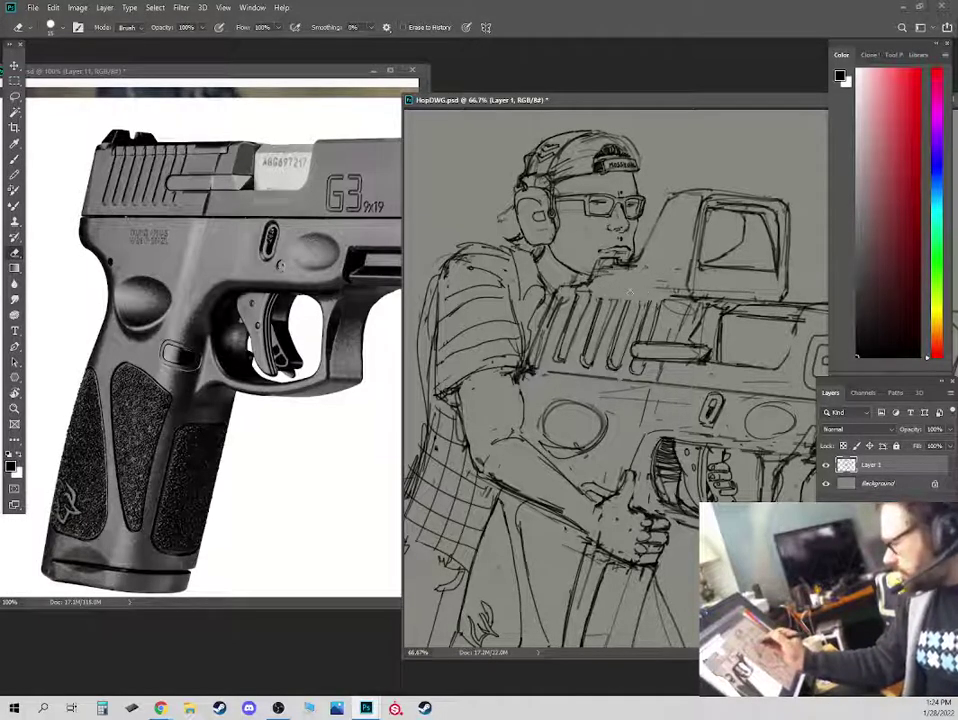
key("b")
mouse_move(598, 296)
left_mouse_down()
mouse_move(691, 300)
mouse_move(590, 292)
left_mouse_up()
key("e")
key("b")
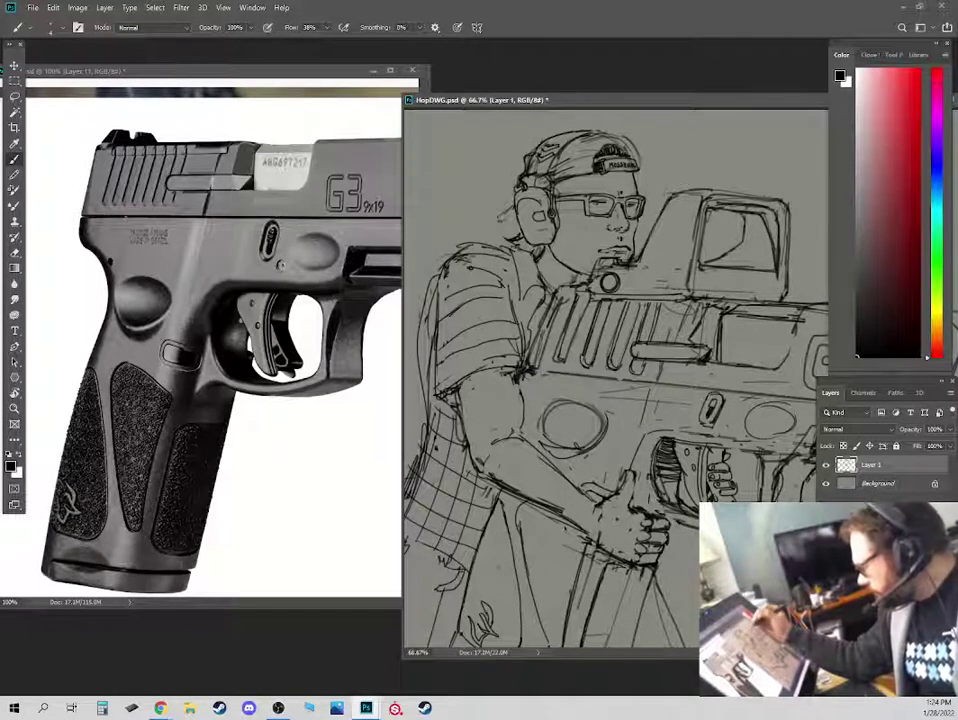
Clean up the optic's body and base where it meets the slide, and redraw the window housing's near edge.
key("e")
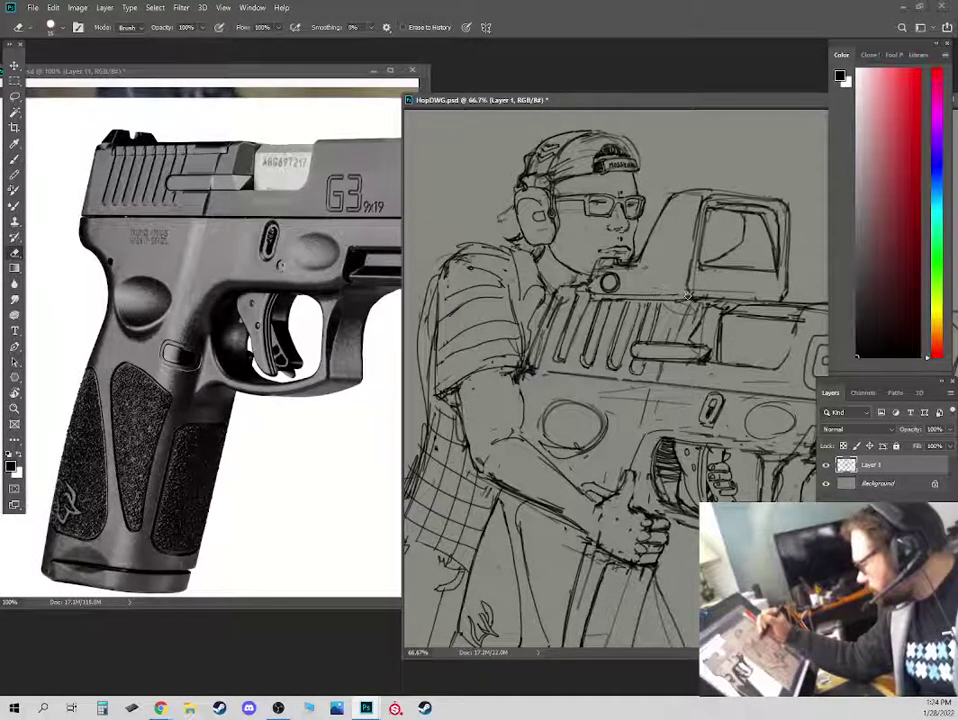
key("b")
key("e")
mouse_move(698, 268)
left_mouse_down()
mouse_move(707, 205)
mouse_move(699, 264)
left_mouse_up()
key("b")
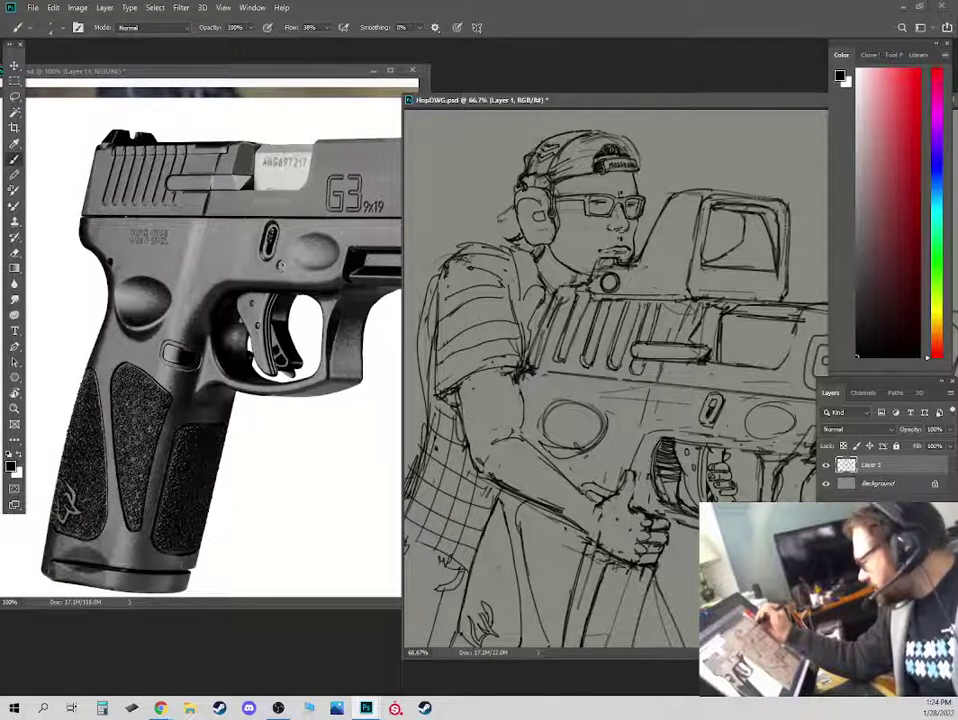
key("e")
key("b")
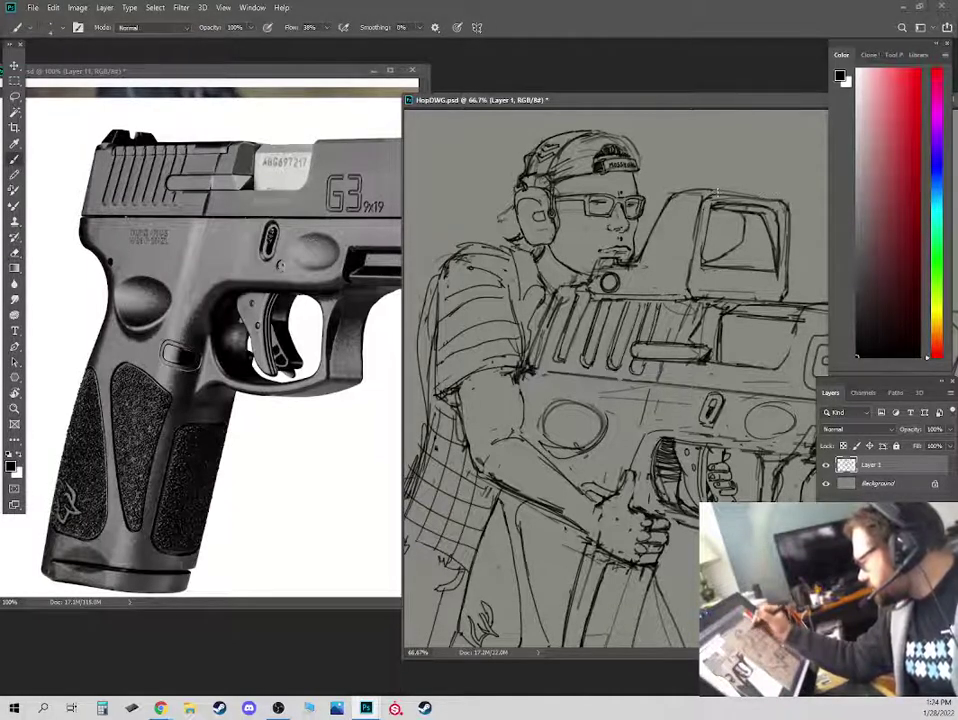
Erase stray lines along the outer frame of the optic's window and redraw its contour.
key("e")
mouse_move(718, 190)
left_mouse_down()
mouse_move(785, 205)
mouse_move(784, 274)
left_mouse_up()
mouse_move(786, 218)
left_mouse_down()
mouse_move(787, 204)
mouse_move(787, 227)
left_mouse_up()
key("b")
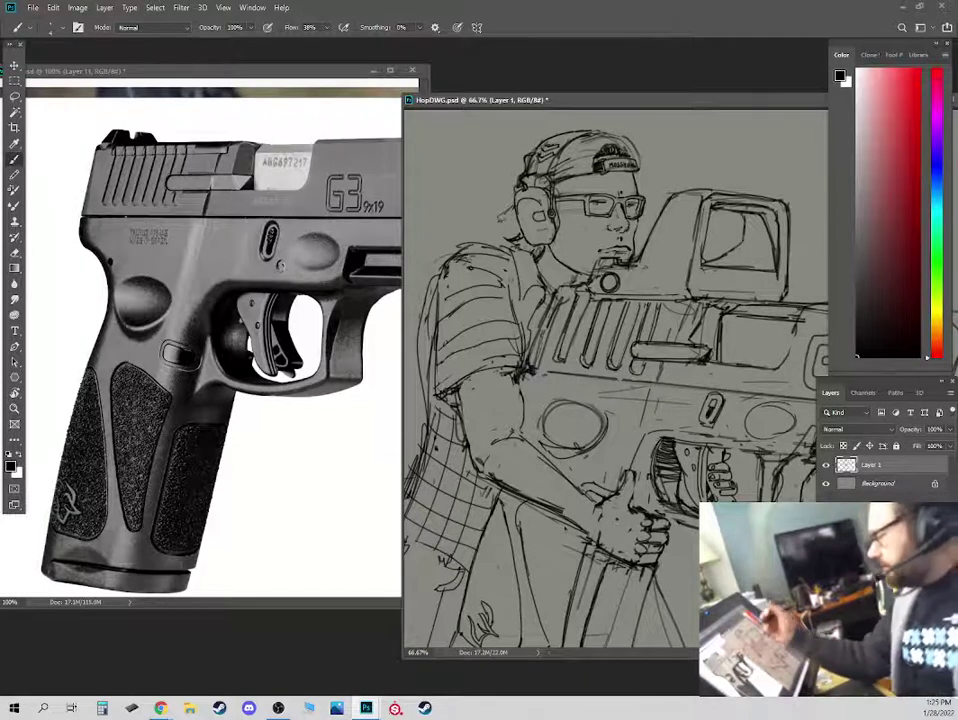
Redraw the stepped rear of the optic under the chin and erase stray lines along its sloped body.
key("e")
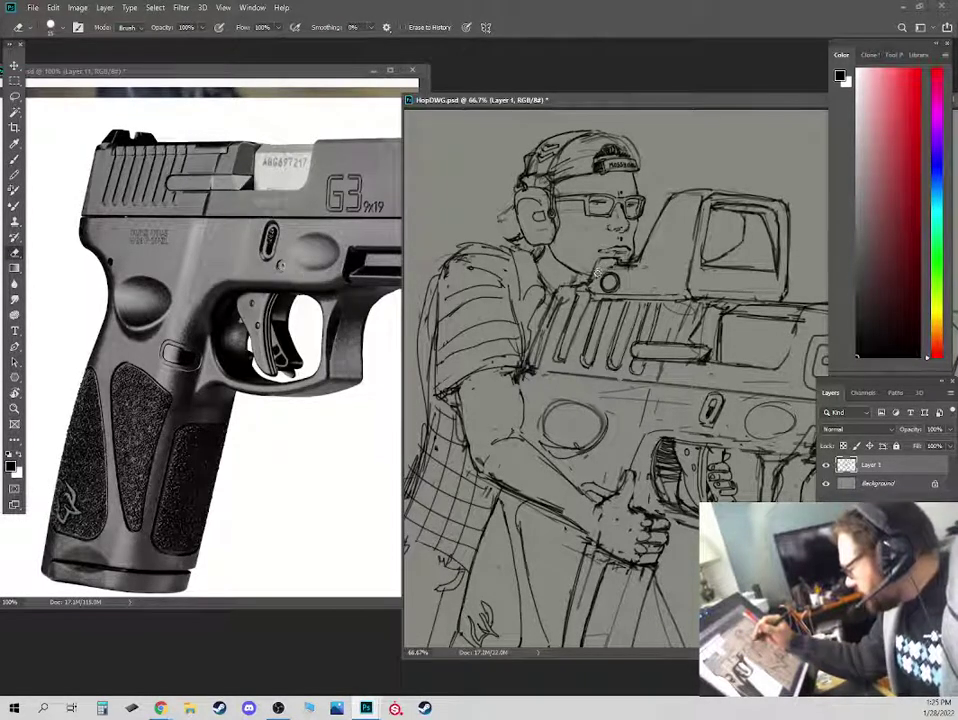
key("b")
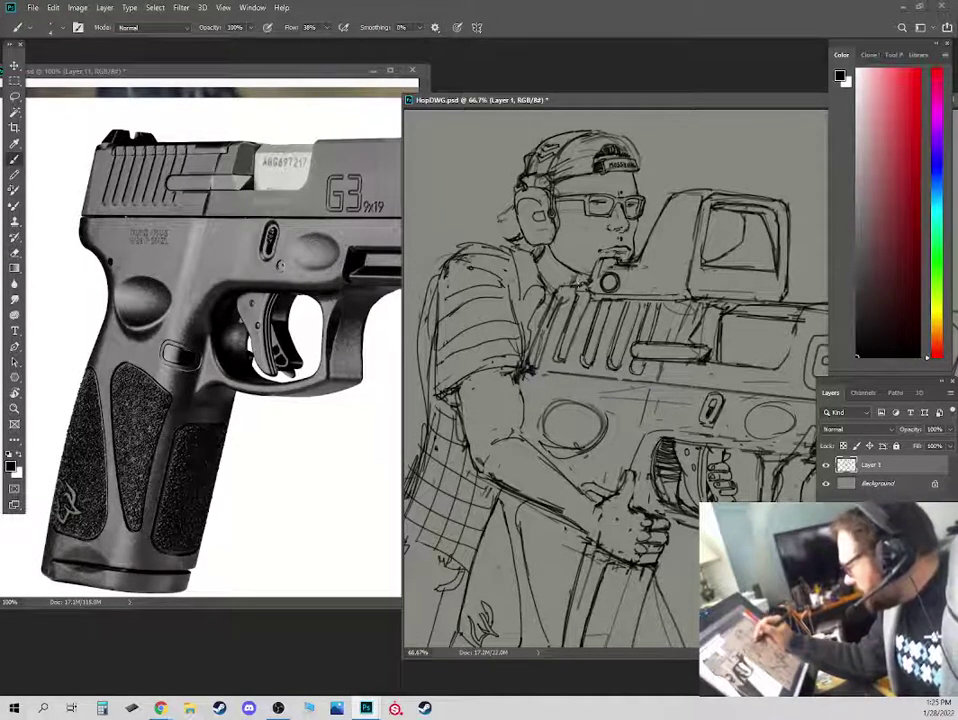
key("e")
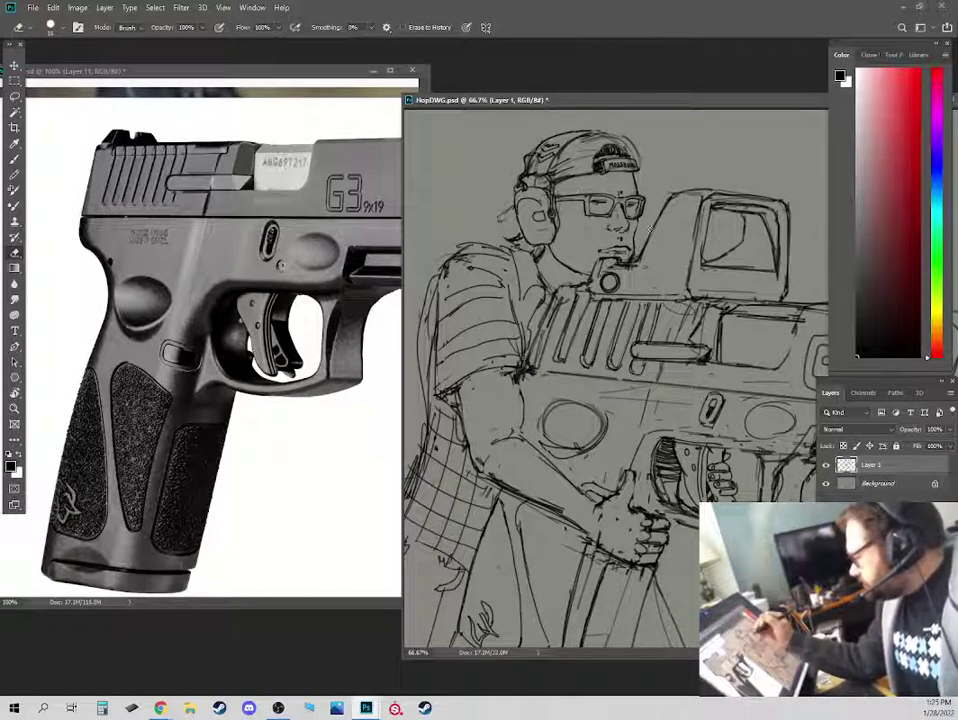
key("b")
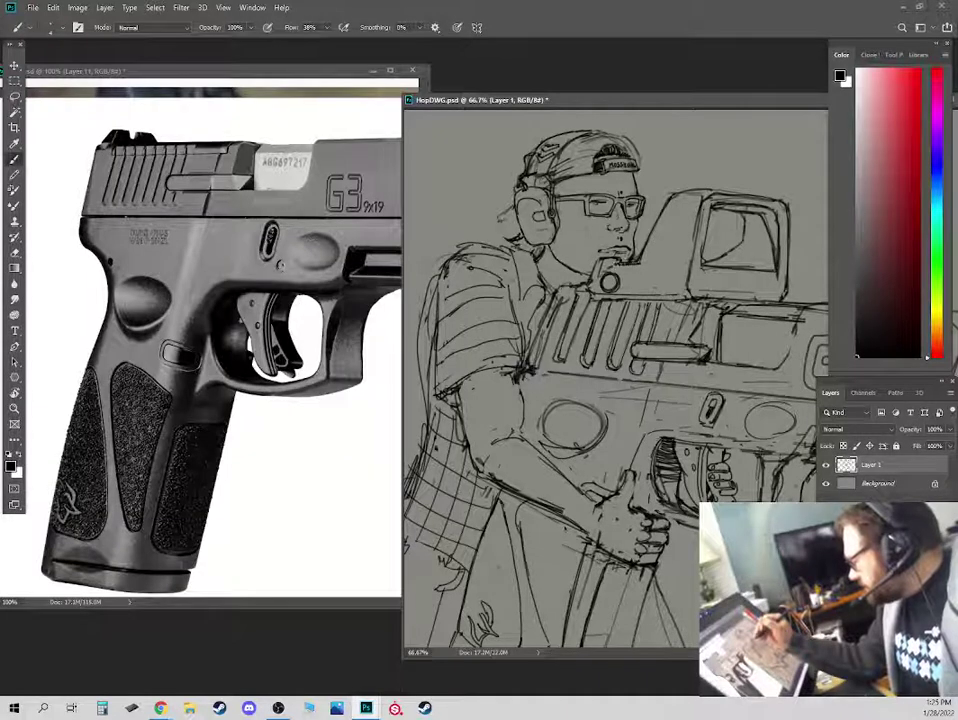
key("e")
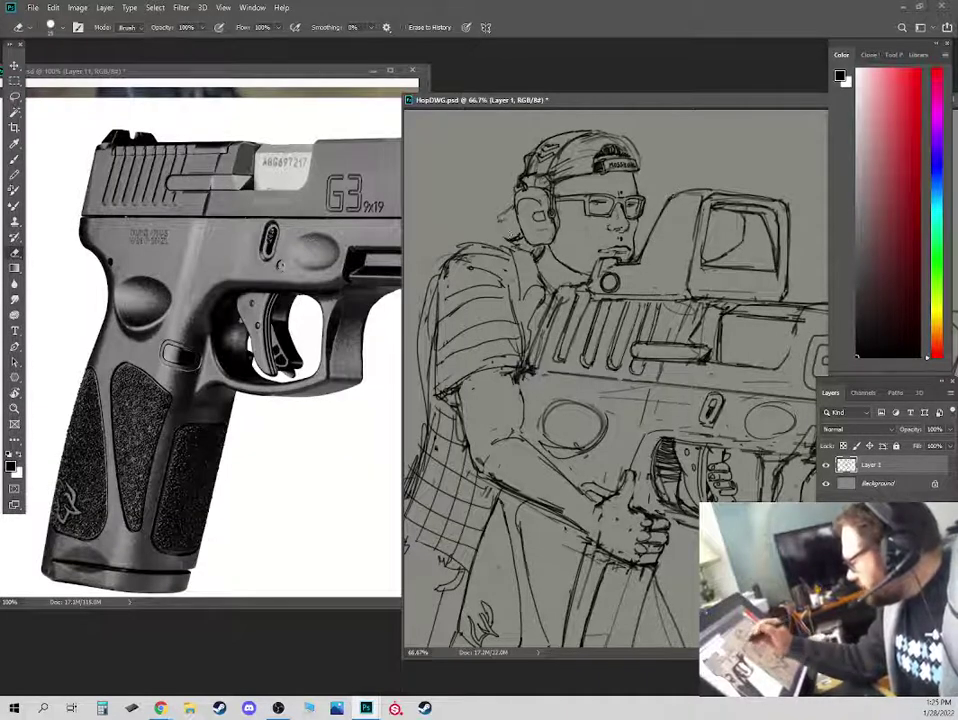
Erase the stray sketch lines around the near shoulder and clean up its contour above the striped sleeve.
mouse_move(436, 263)
left_mouse_down()
mouse_move(446, 256)
mouse_move(441, 280)
left_mouse_up()
key("b")
key("e")
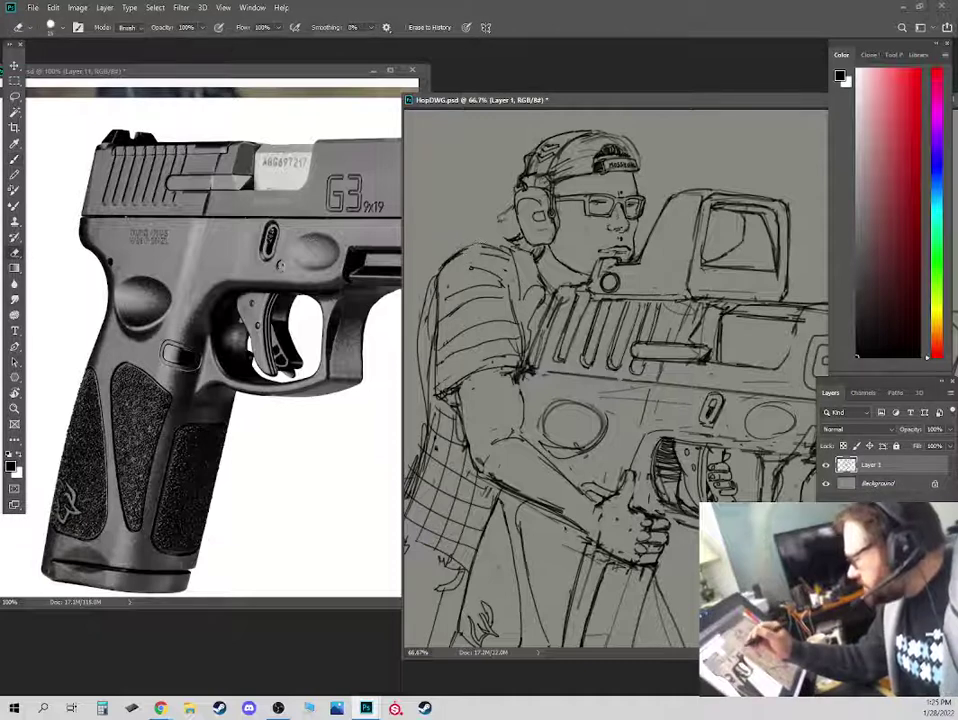
key("b")
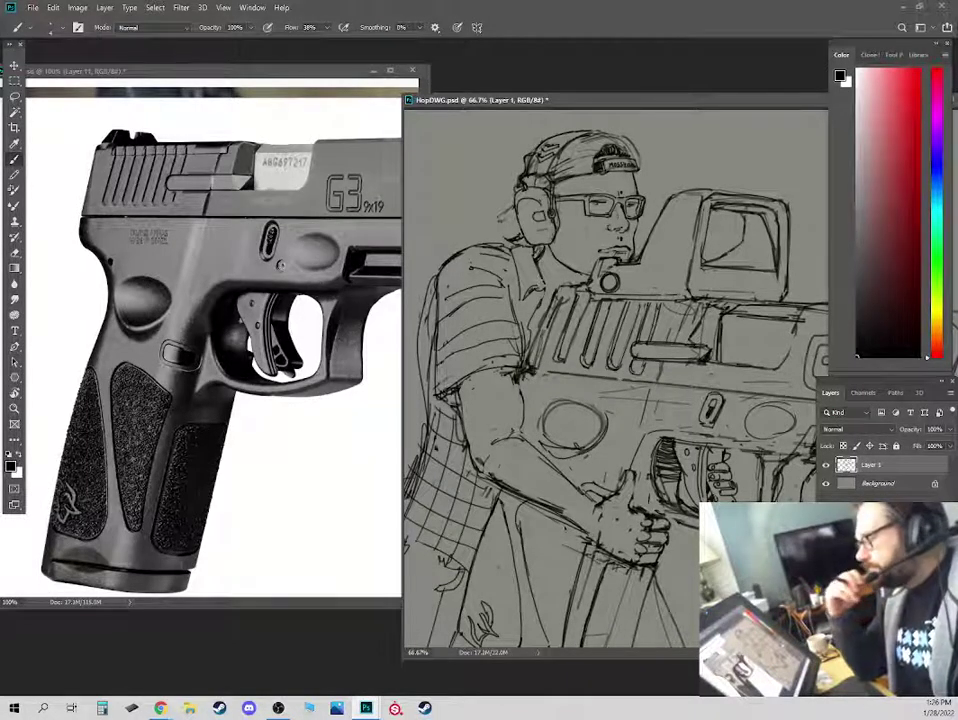
Clean up the rear edge of the pistol's slide against the chest and redraw the shirt's collar and front opening.
key("e")
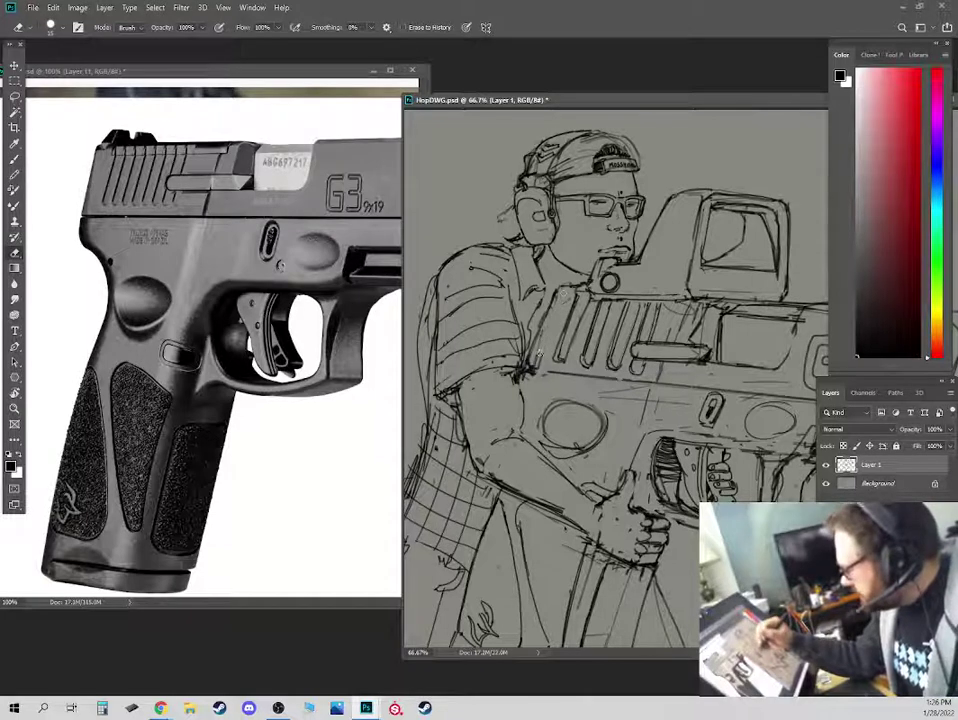
key("b")
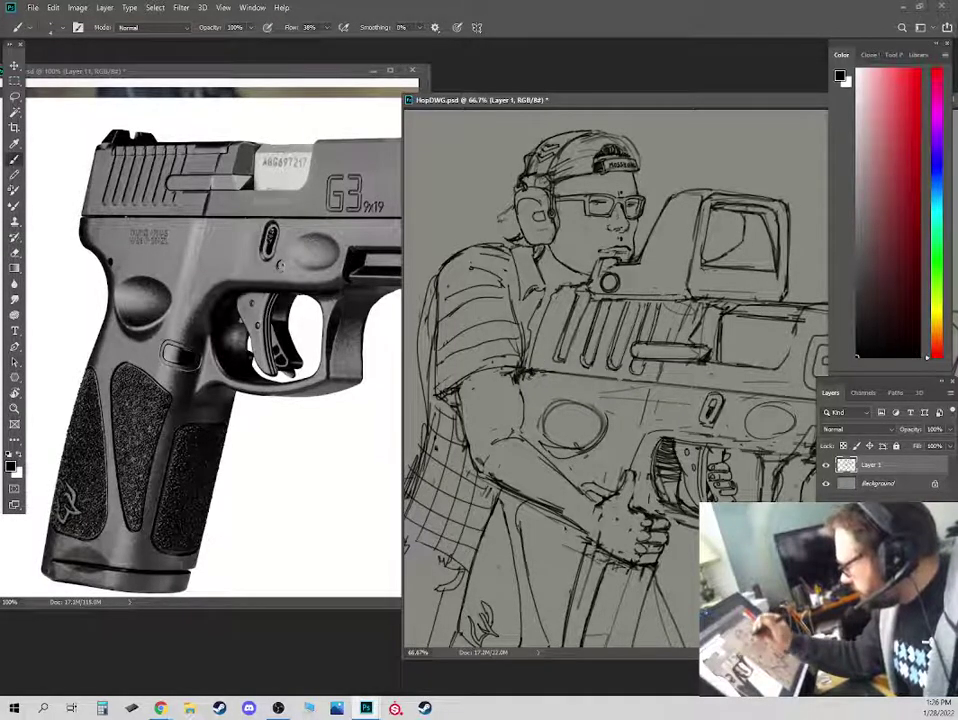
key("e")
key("b")
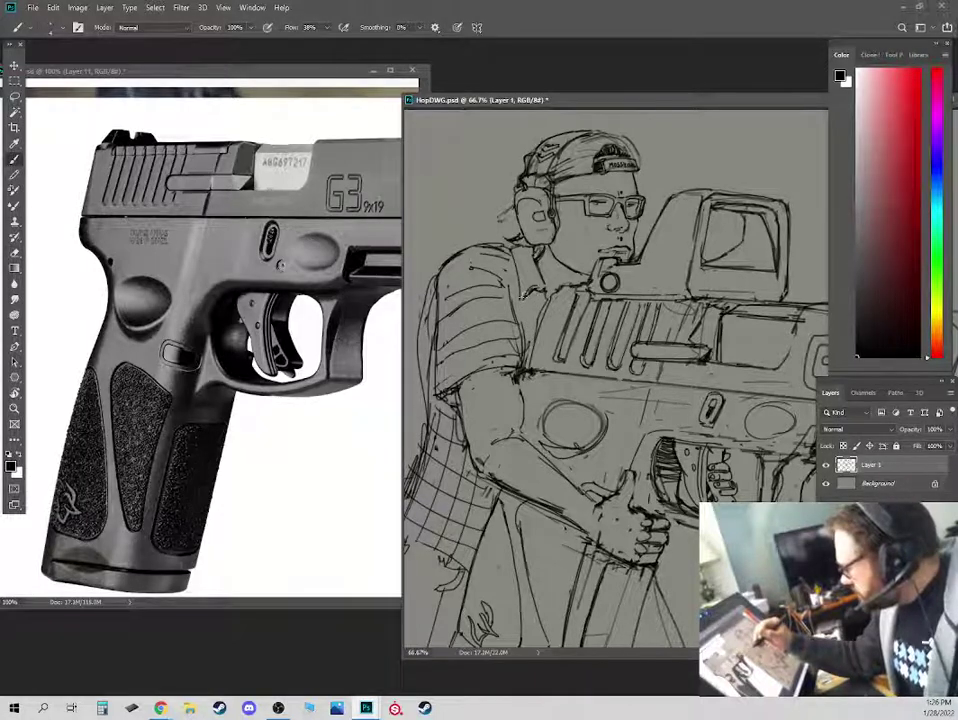
key("e")
key("b")
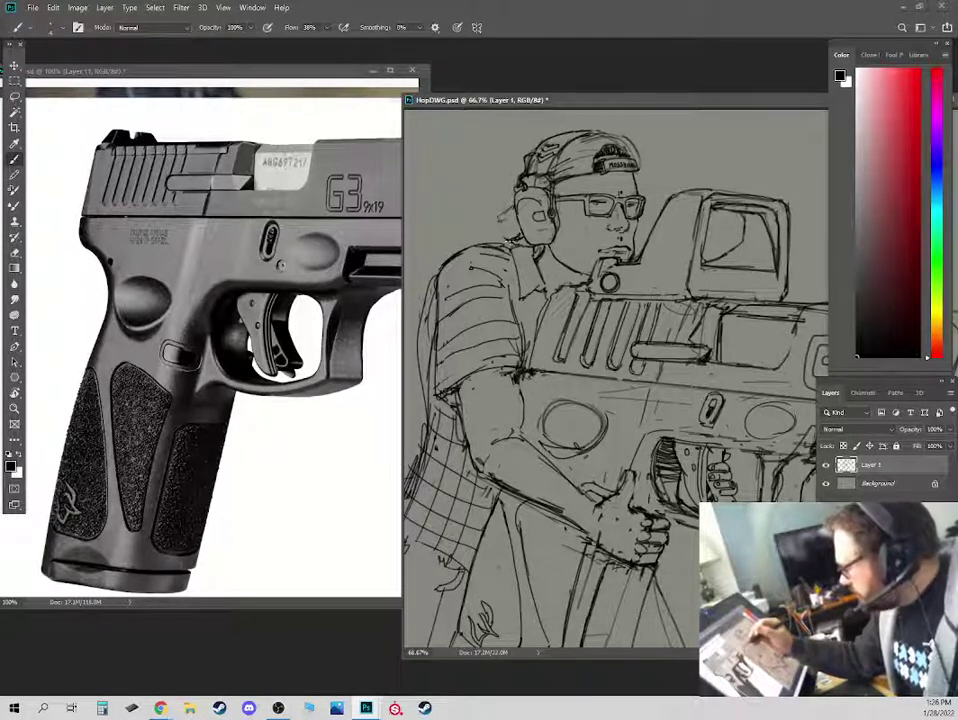
key("e")
key("b")
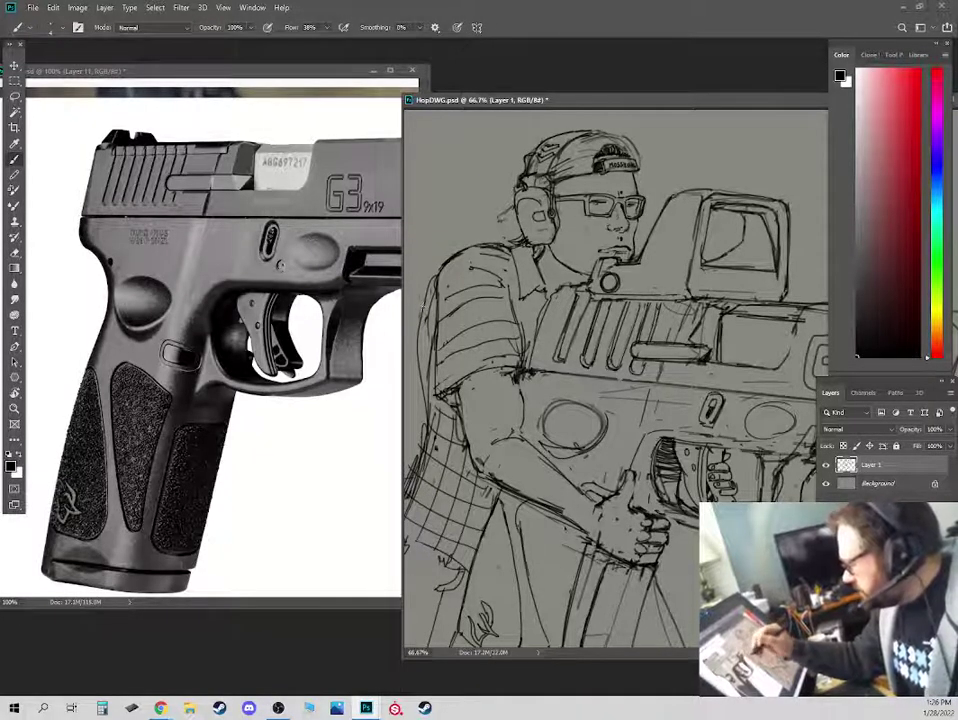
Erase the rough back line behind the sleeve and redraw the shirt's back contour down to the hem.
key("e")
mouse_move(424, 295)
left_mouse_down()
mouse_move(417, 375)
mouse_move(435, 290)
left_mouse_up()
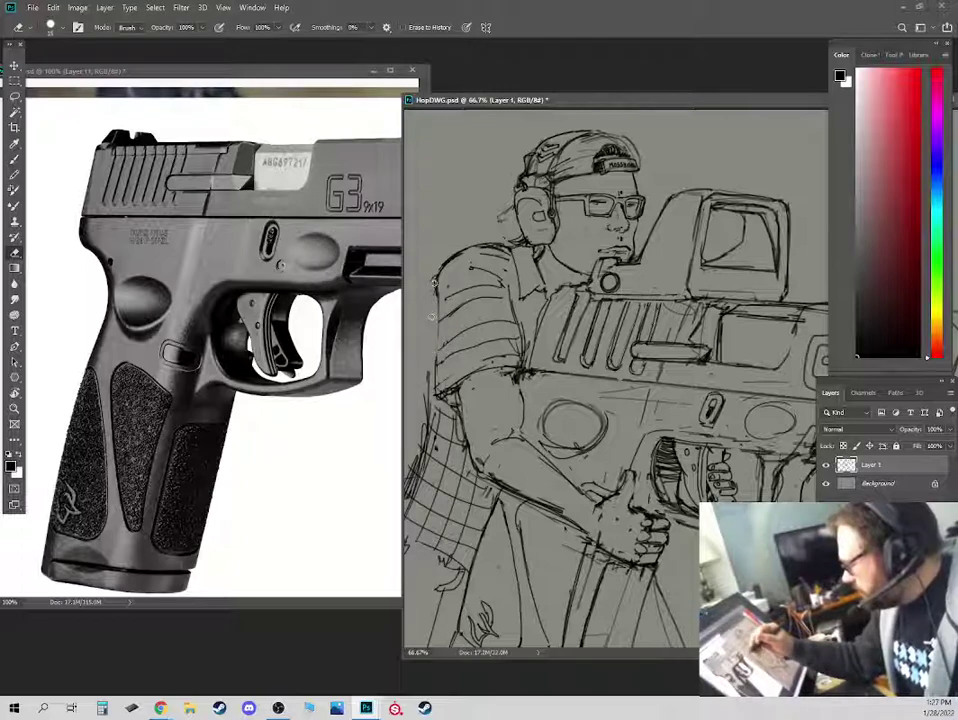
key("b")
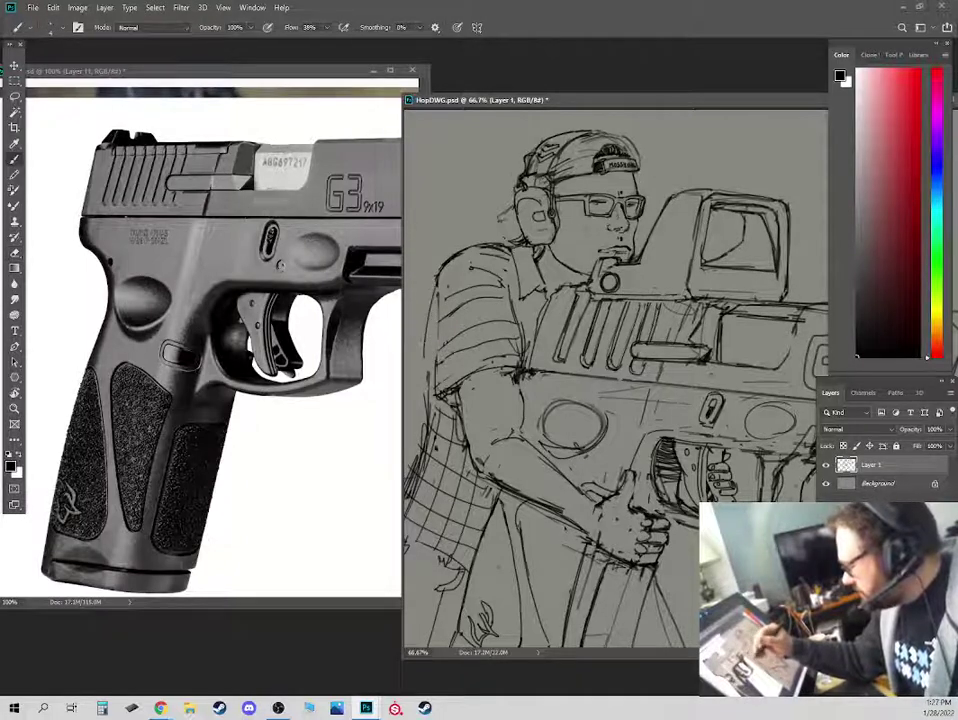
mouse_move(427, 393)
left_mouse_down()
mouse_move(425, 433)
mouse_move(483, 239)
mouse_move(447, 325)
left_mouse_up()
key("e")
key("b")
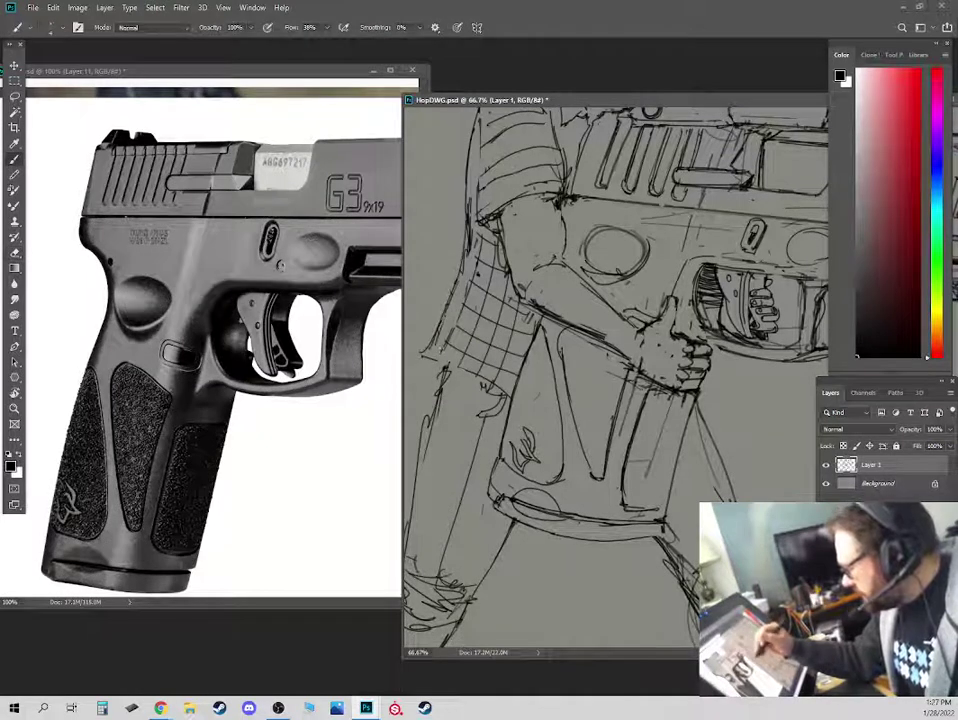
left_click_drag(466, 258, 442, 328)
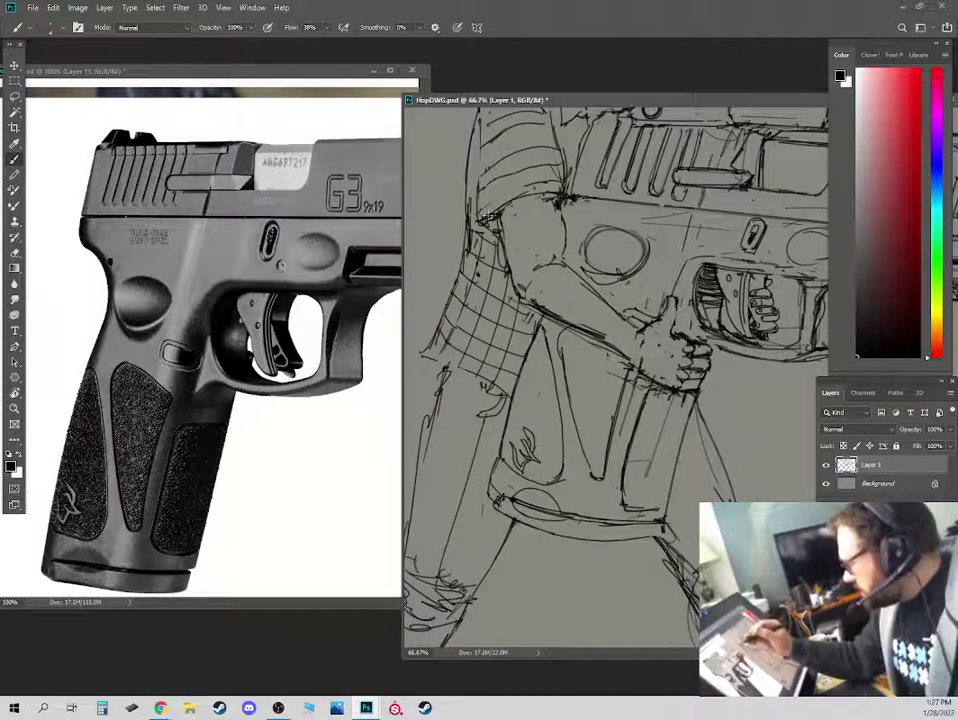
Erase rough marks at the sleeve cuff and redraw the inner edge of the upper arm beside the pistol.
key("e")
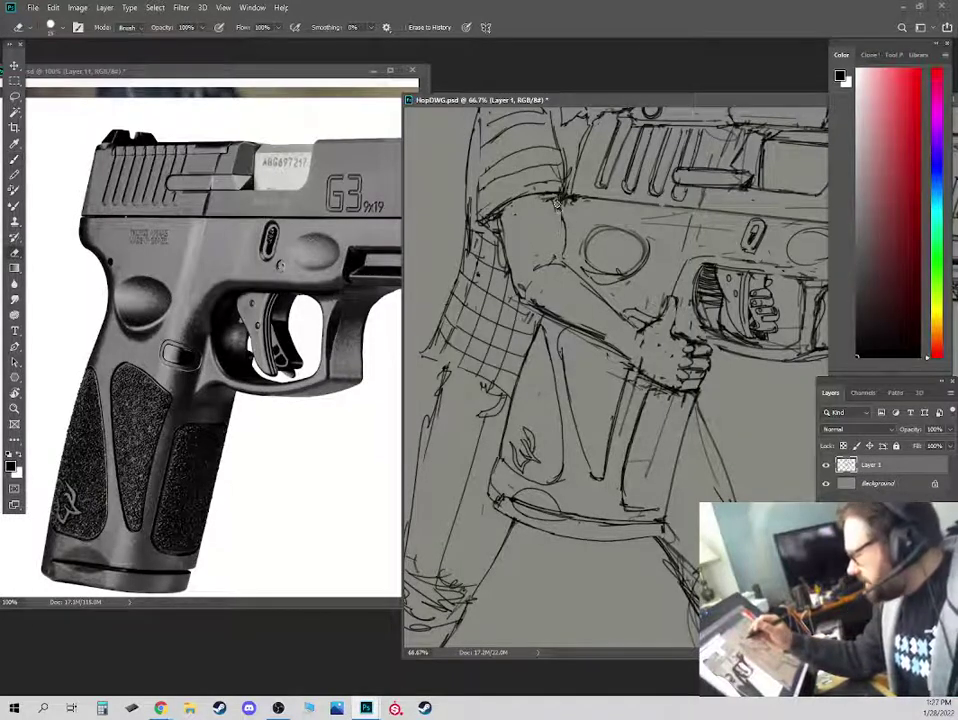
key("b")
left_click_drag(564, 203, 561, 255)
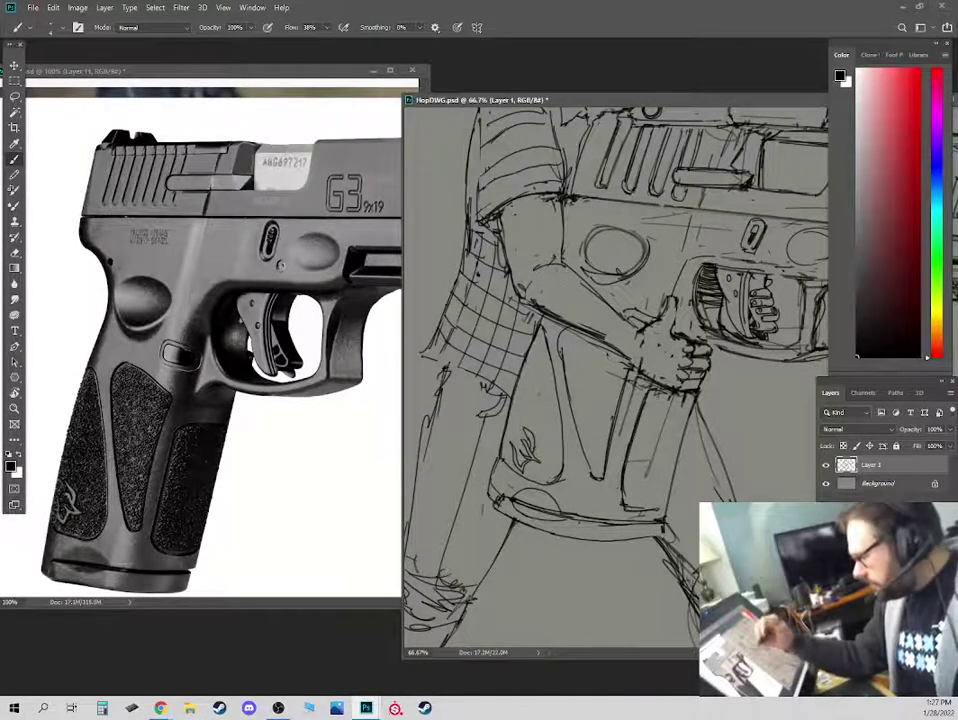
key("e")
Redraw the shirt's rear hem corner and add vertical plaid lines across the striped sleeve.
key("b")
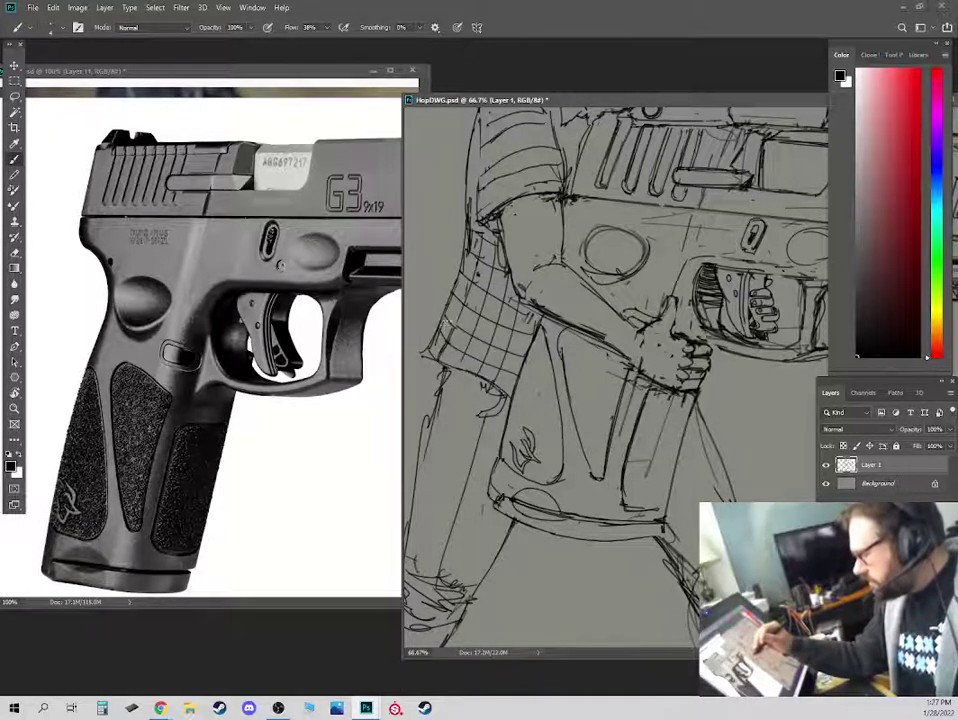
key("e")
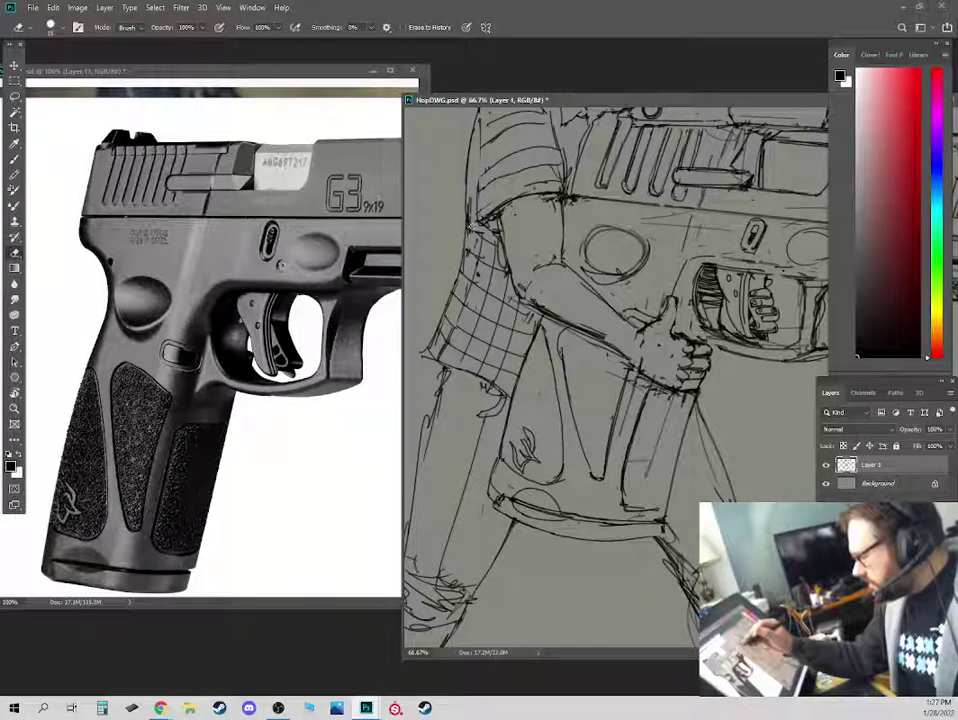
scroll(490, 193, "up", 3)
key("b")
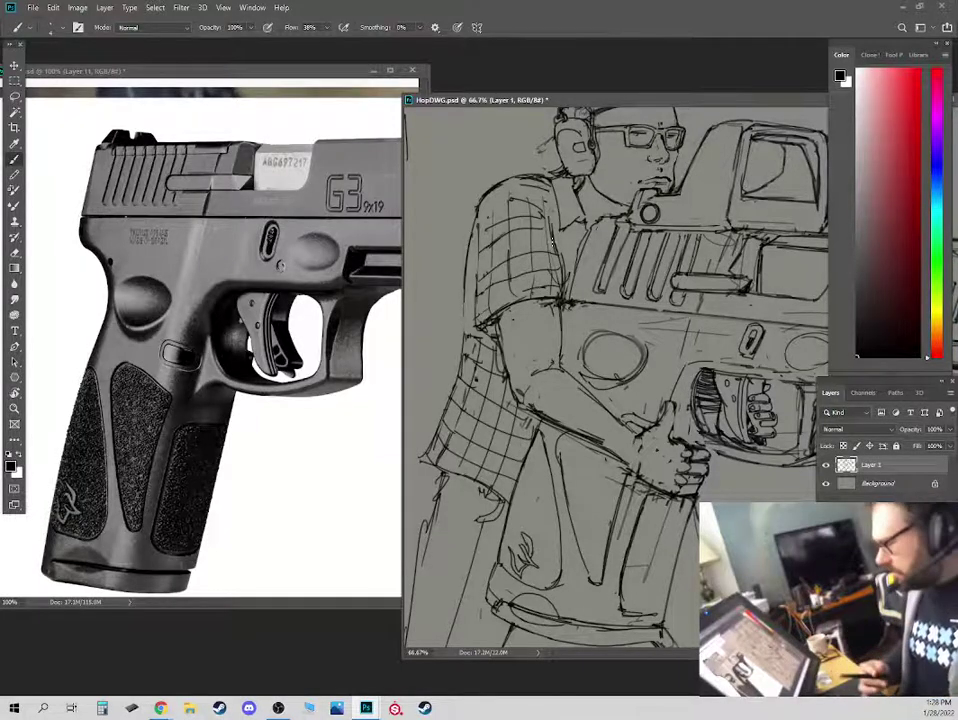
Erase stray marks on the upper arm and below the cuff, and redraw the cuff's rear corner and arm edge.
key("e")
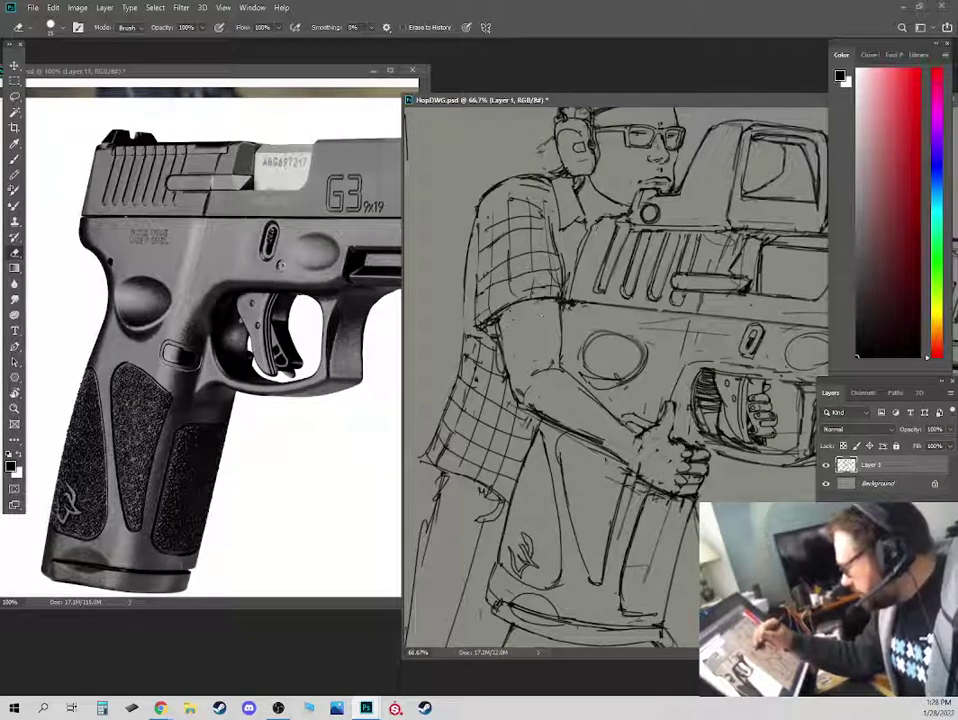
key("b")
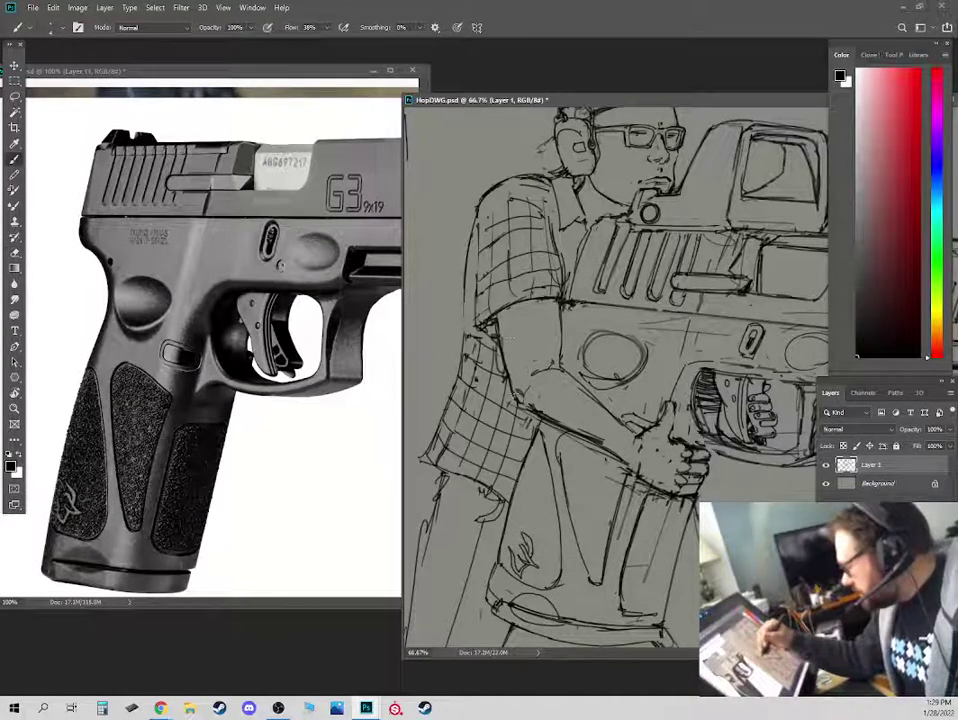
key("e")
key("b")
key("e")
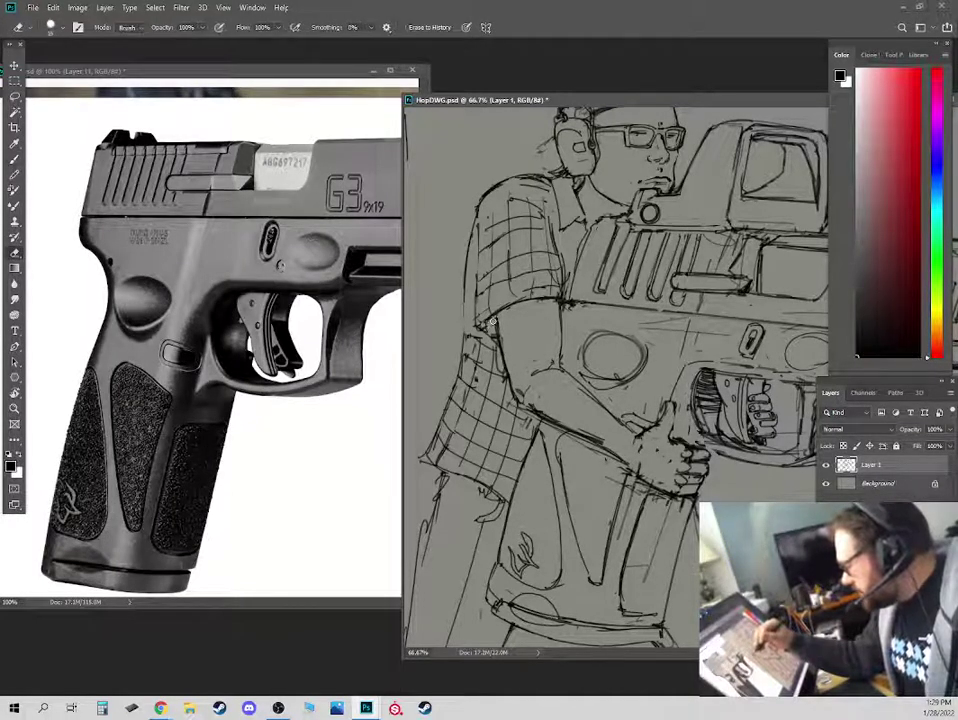
key("b")
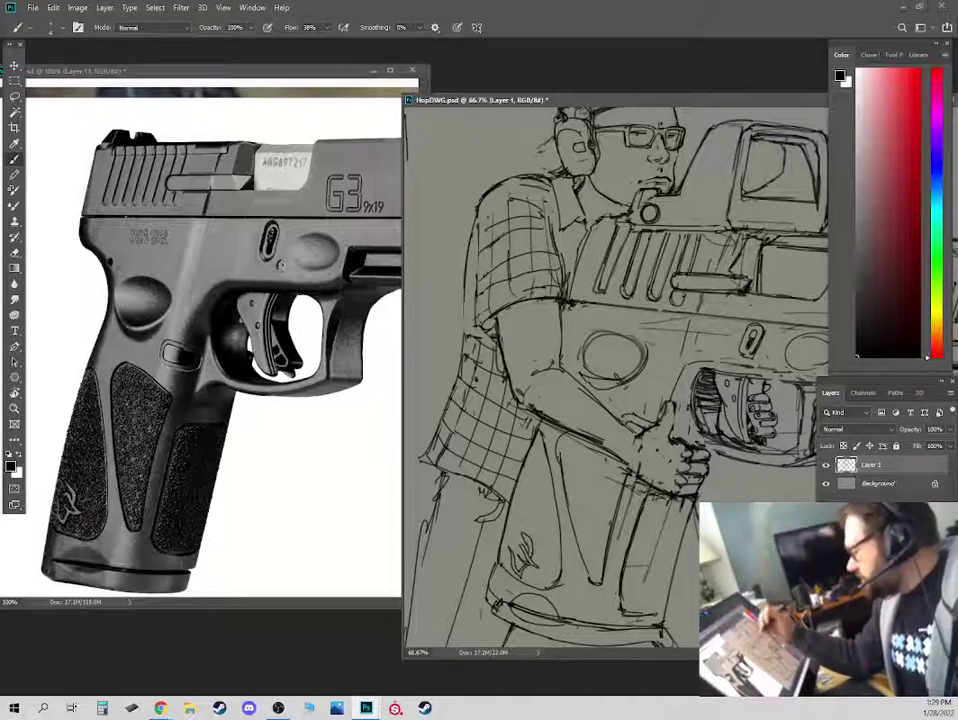
key("e")
Redraw the inner elbow crease and clean up the forearm's lower contour down to the wrist.
key("b")
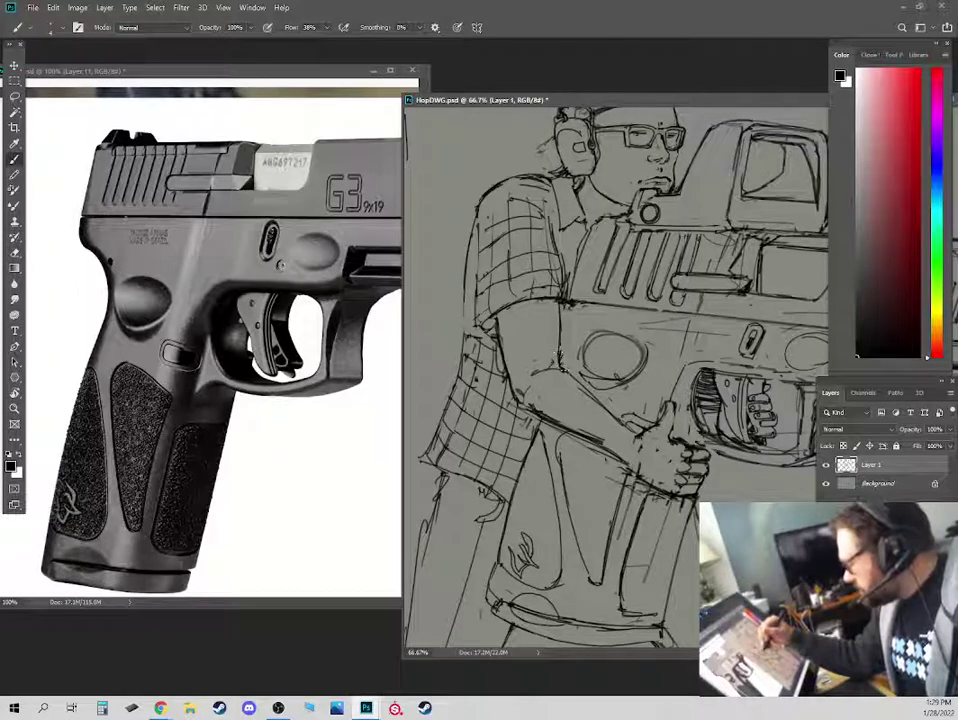
key("e")
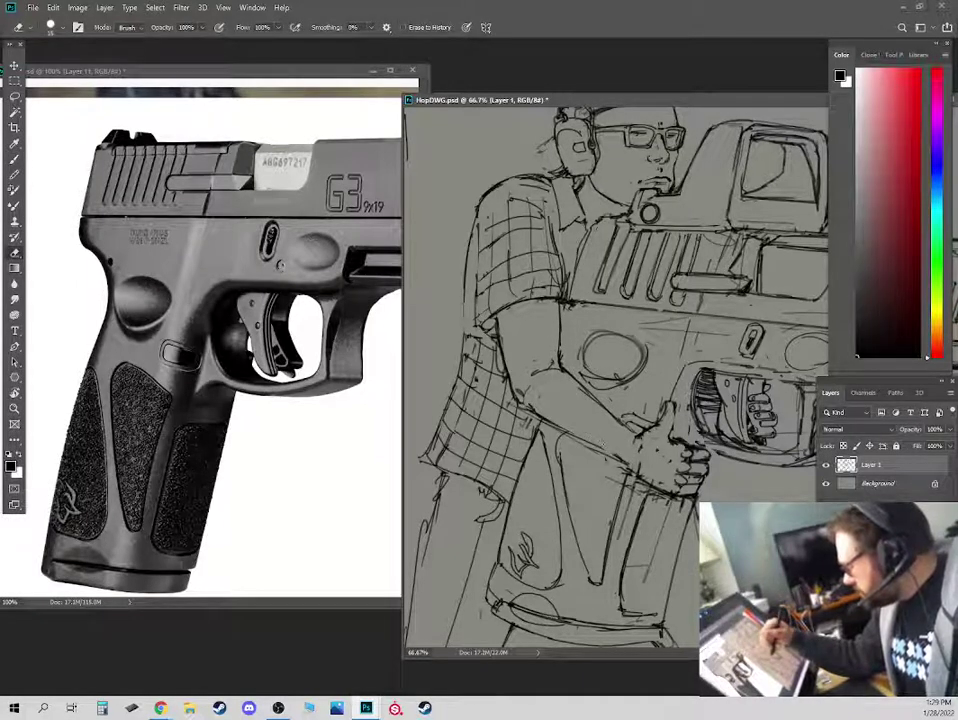
key("b")
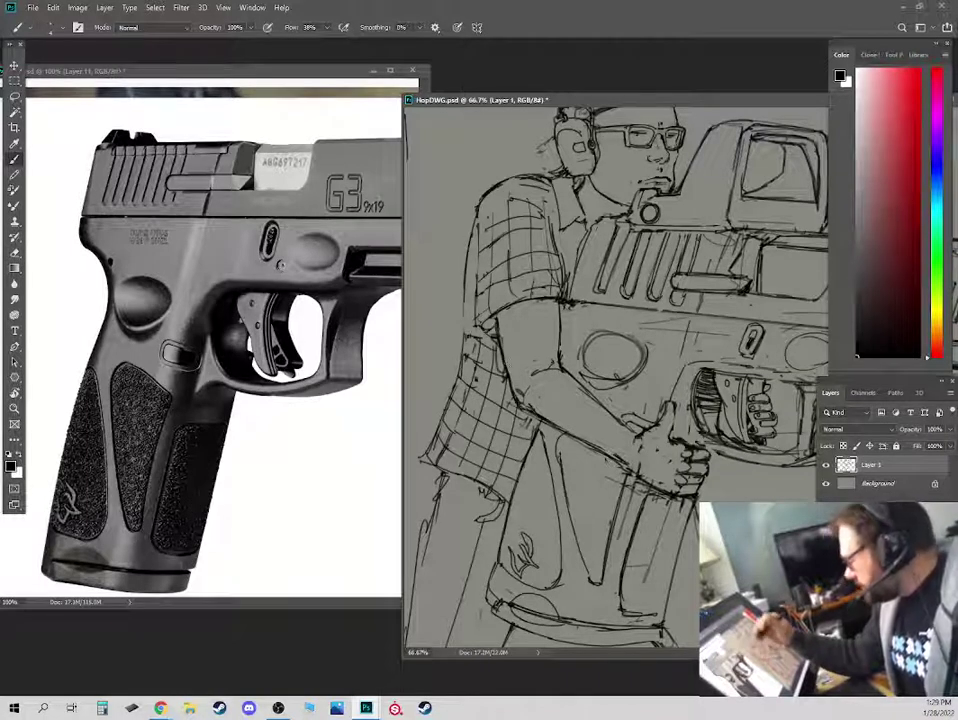
key("e")
key("b")
Clean up the oval recess on the pistol's frame above the forearm and redraw its outline.
mouse_move(577, 371)
left_mouse_down()
mouse_move(607, 382)
mouse_move(643, 368)
left_mouse_up()
key("e")
key("b")
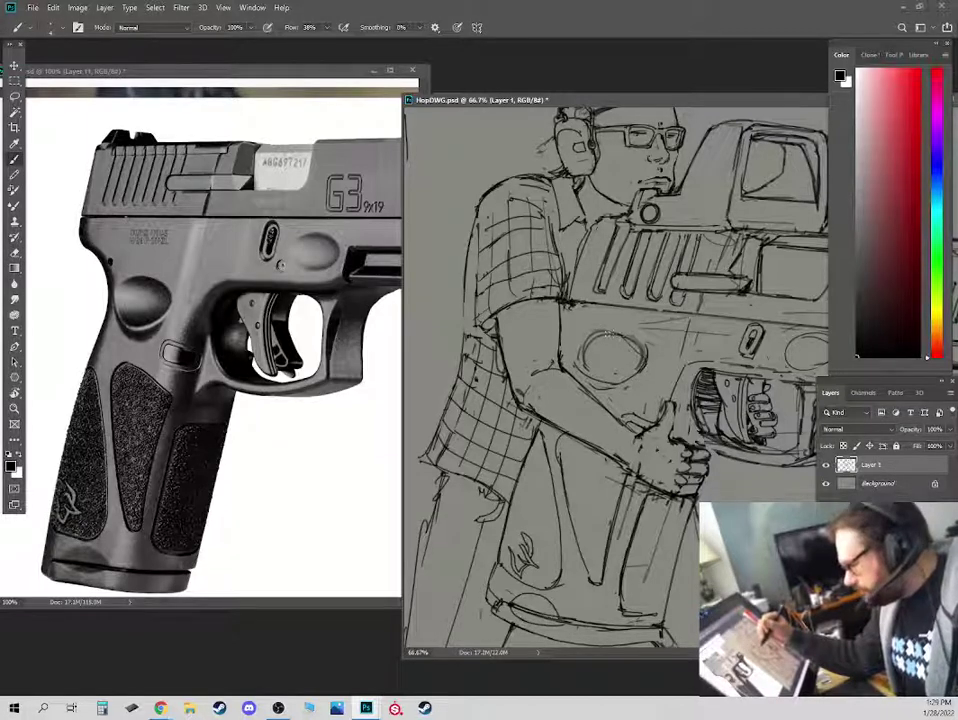
key("e")
key("b")
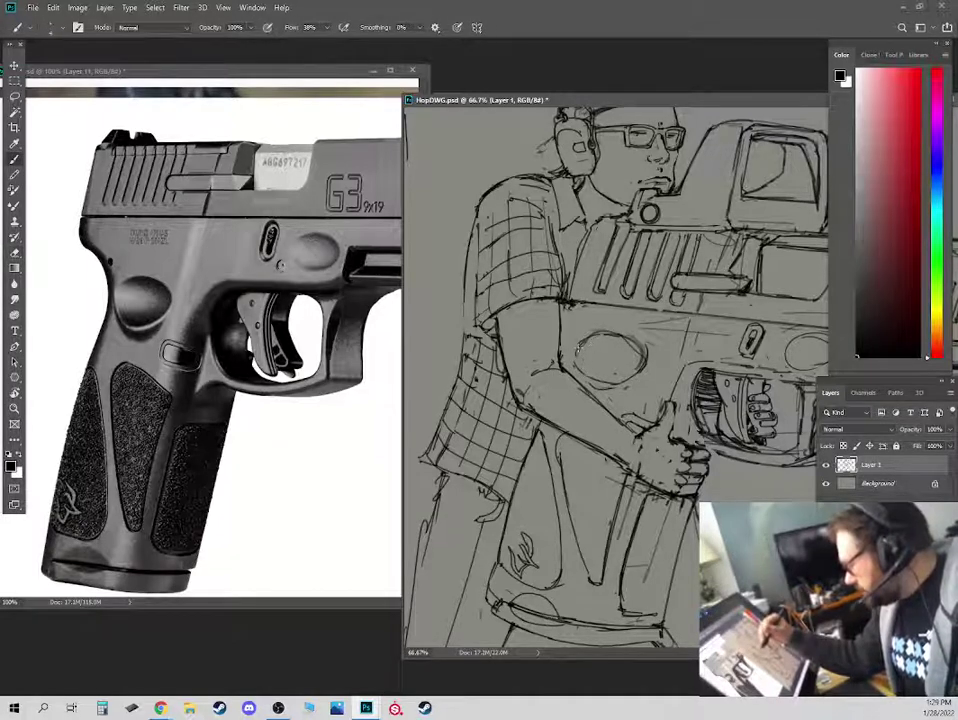
left_click_drag(430, 282, 441, 258)
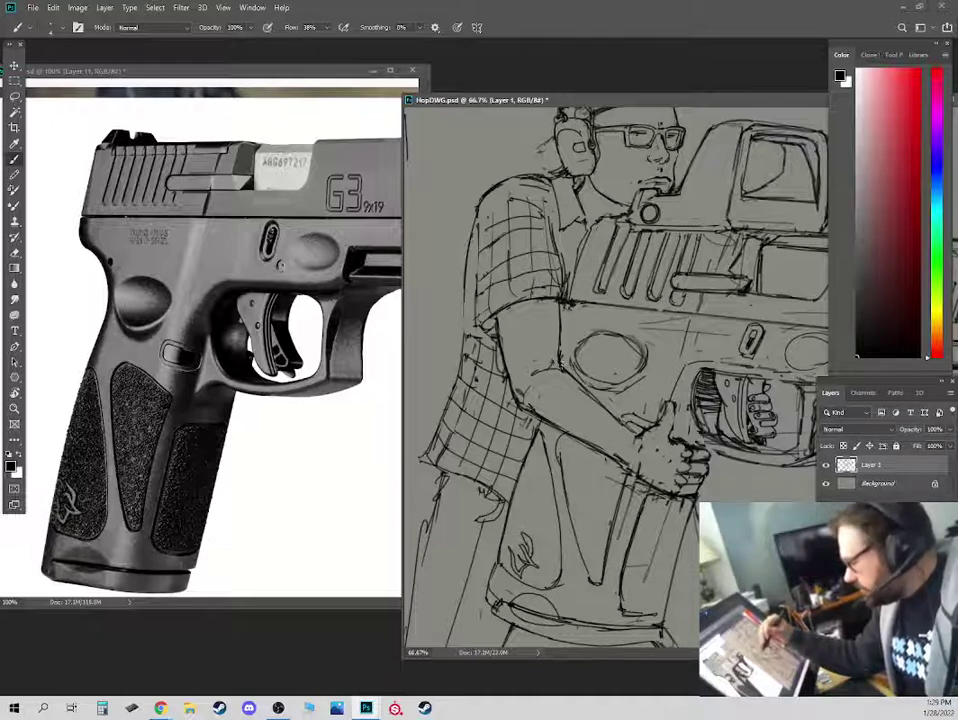
left_click_drag(422, 278, 419, 246)
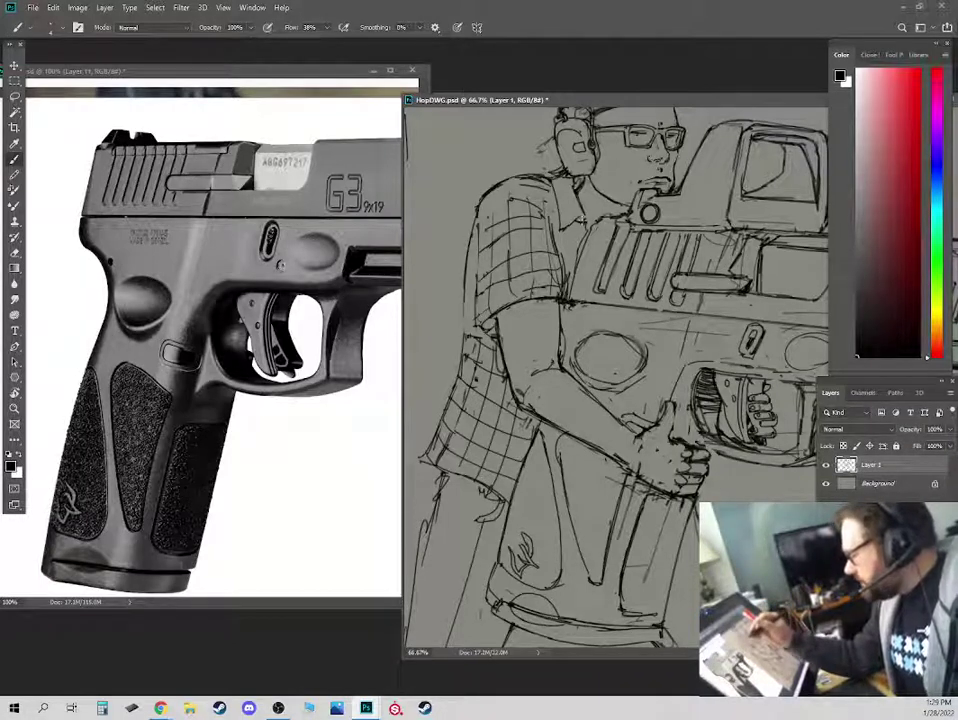
Touch up the shirt collar below the chin and erase stray marks behind the earmuff.
key("e")
key("b")
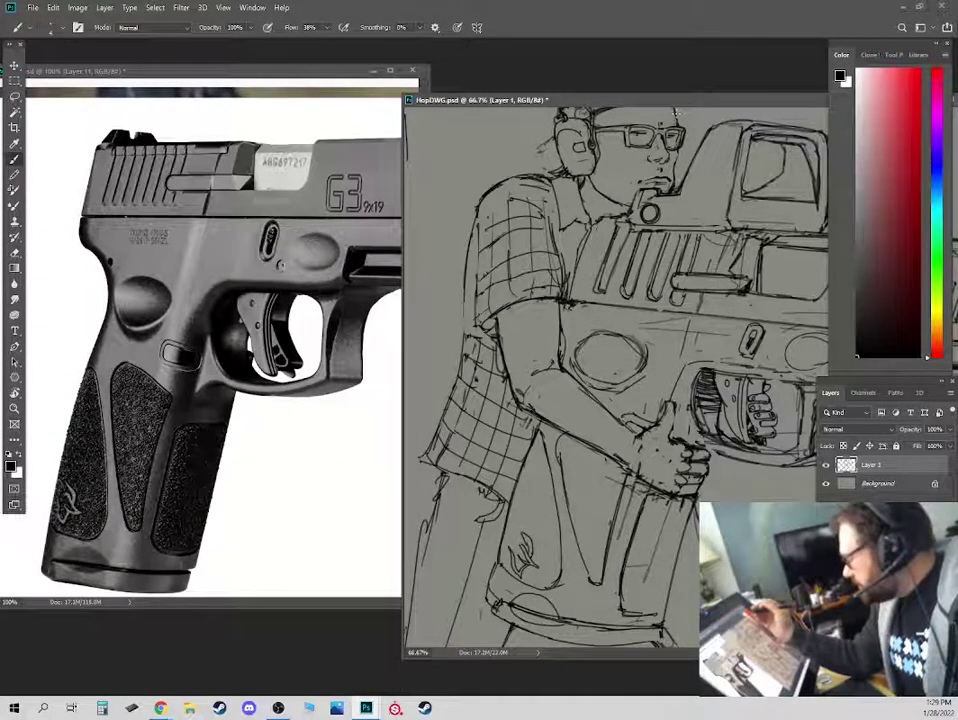
key("e")
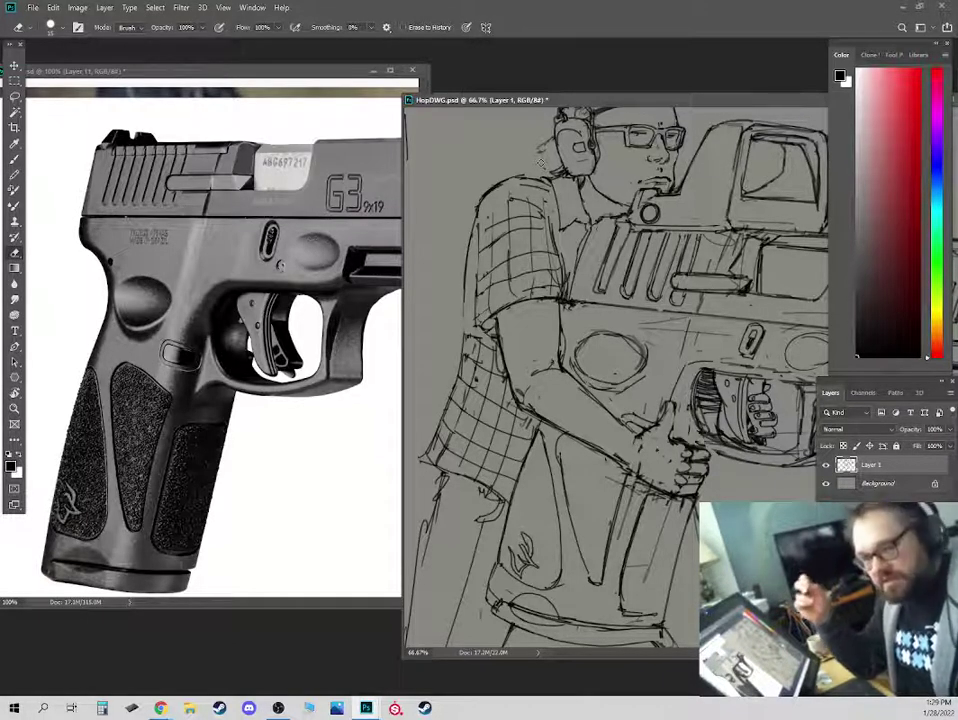
Redraw the tapered V-shaped panel on the pistol's grip with cleaner side lines and a rounded lower tip.
key("b")
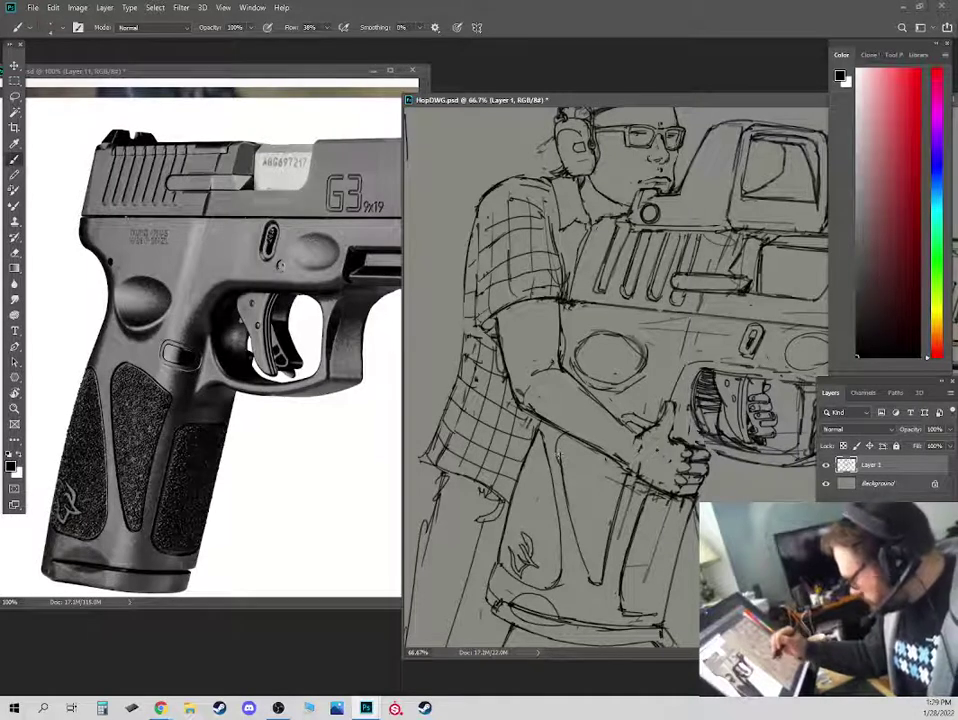
key("e")
key("b")
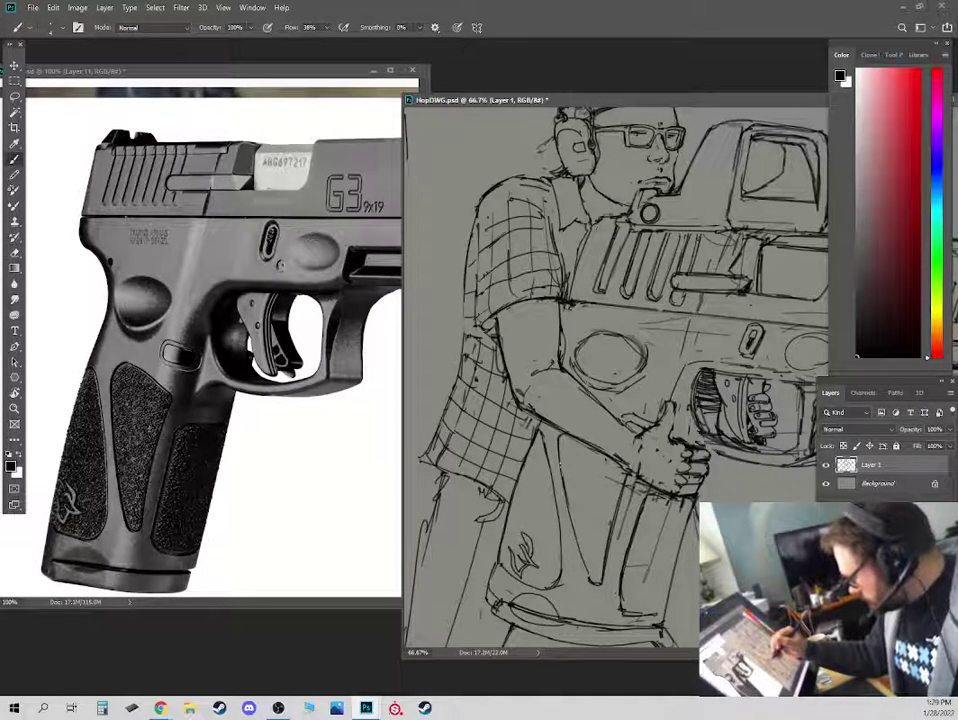
left_click_drag(586, 568, 602, 583)
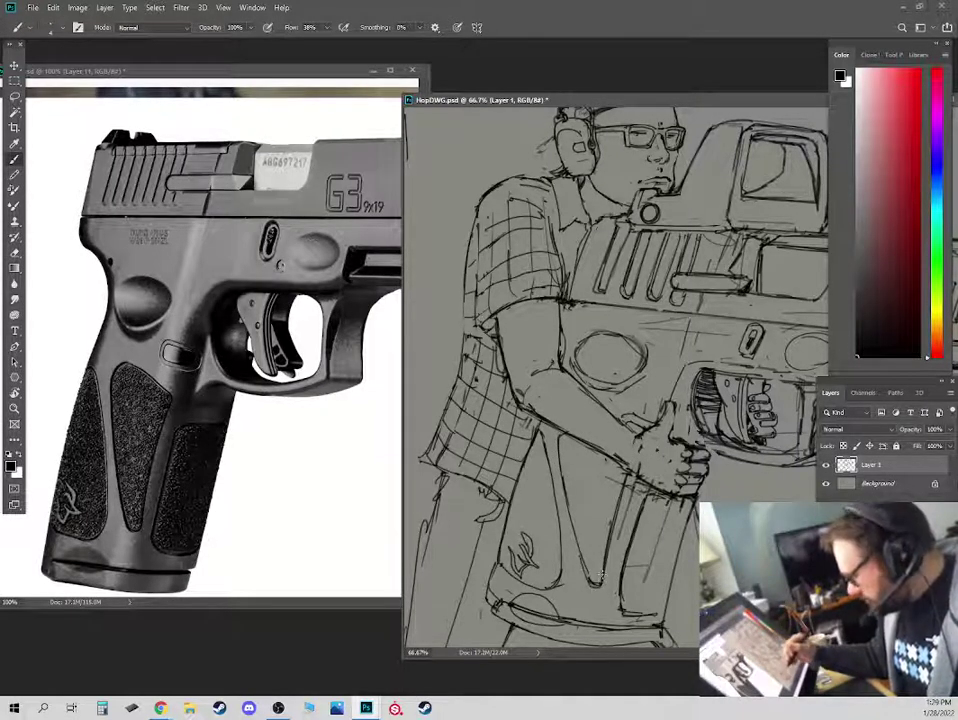
left_click_drag(612, 518, 603, 582)
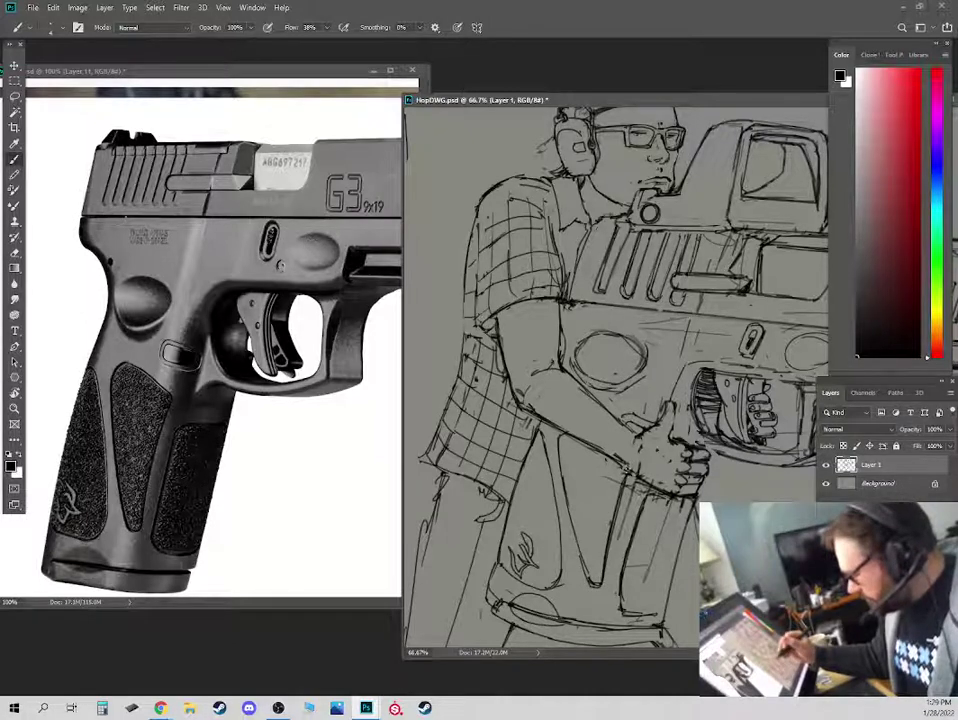
Erase rough lines around the wrist and redraw the underside of the hand where it wraps the grip.
key("e")
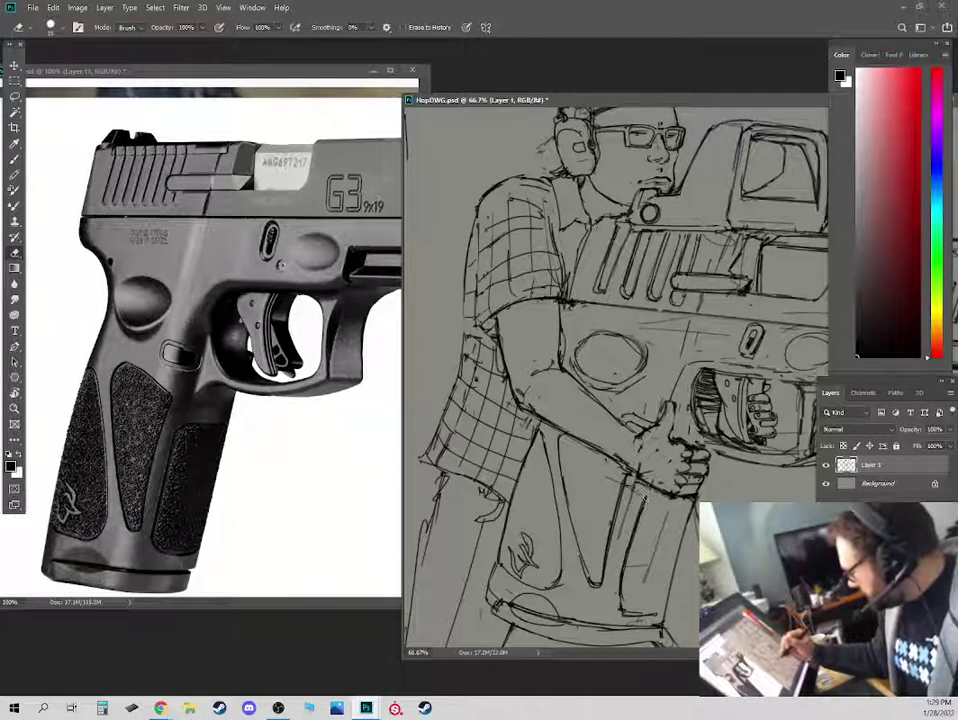
key("b")
mouse_move(481, 363)
left_mouse_down()
mouse_move(489, 378)
mouse_move(489, 358)
left_mouse_up()
key("e")
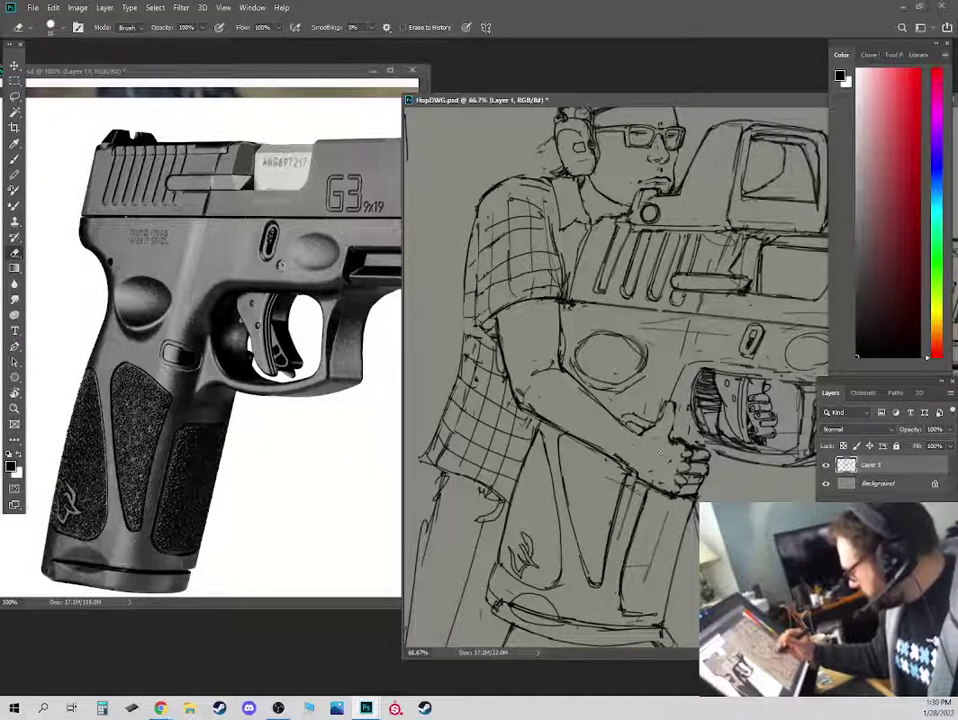
Redraw the slanted line on the pistol's frame running from the slide's lower edge down to the gripping thumb.
key("b")
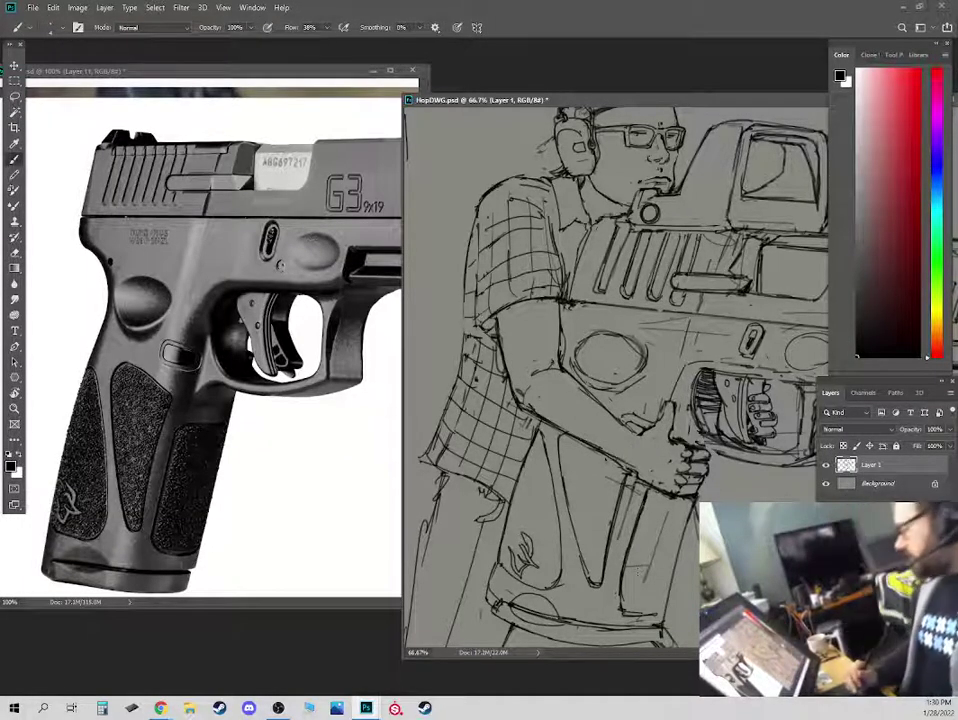
key("e")
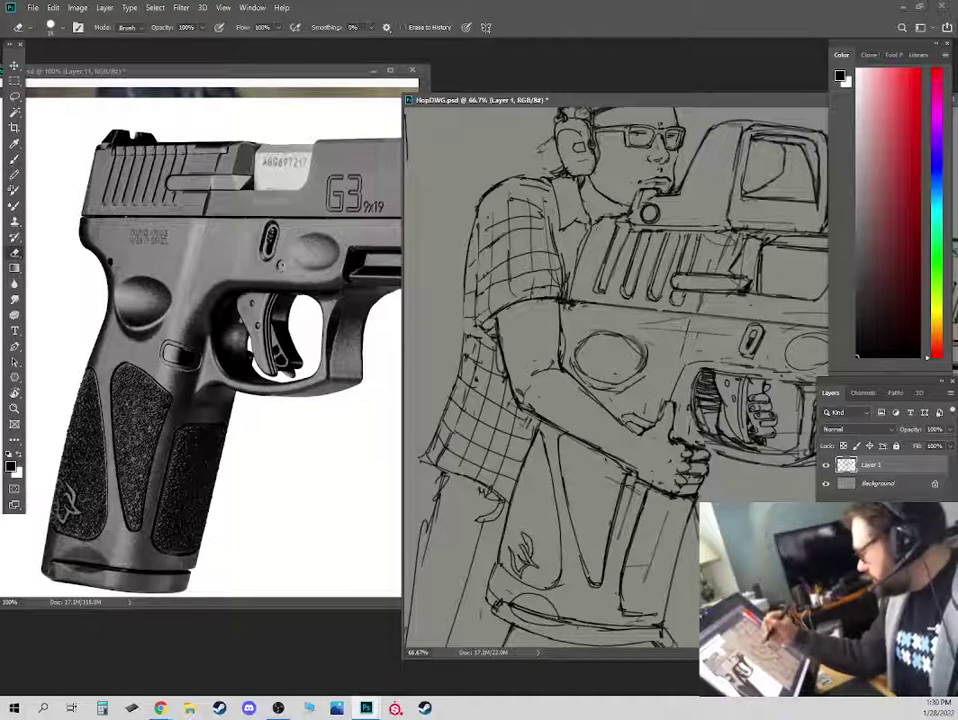
key("b")
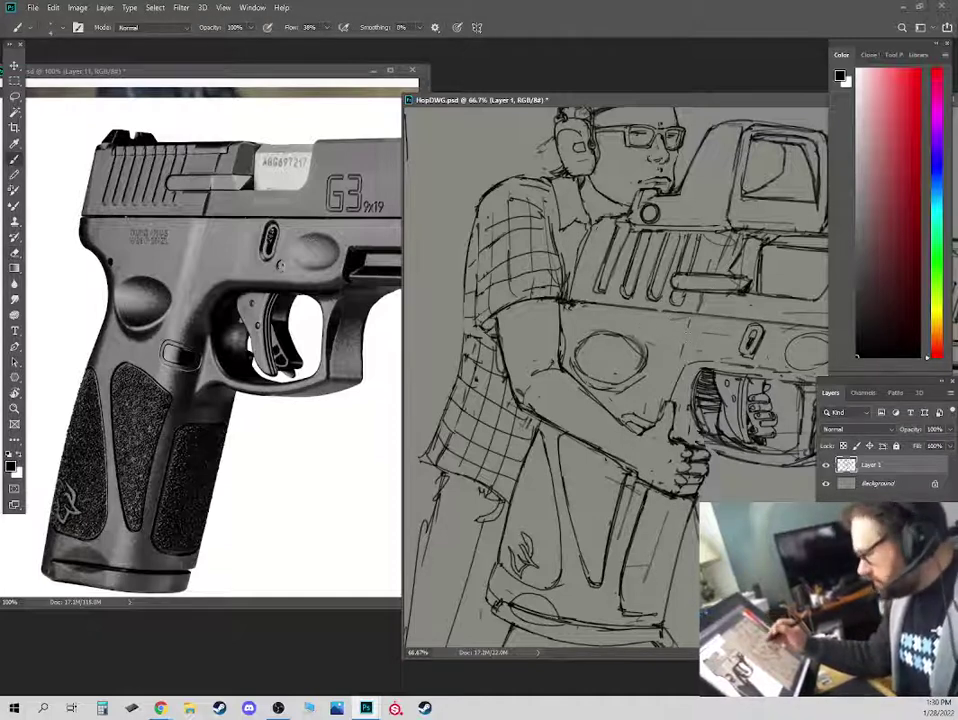
left_click_drag(690, 321, 666, 395)
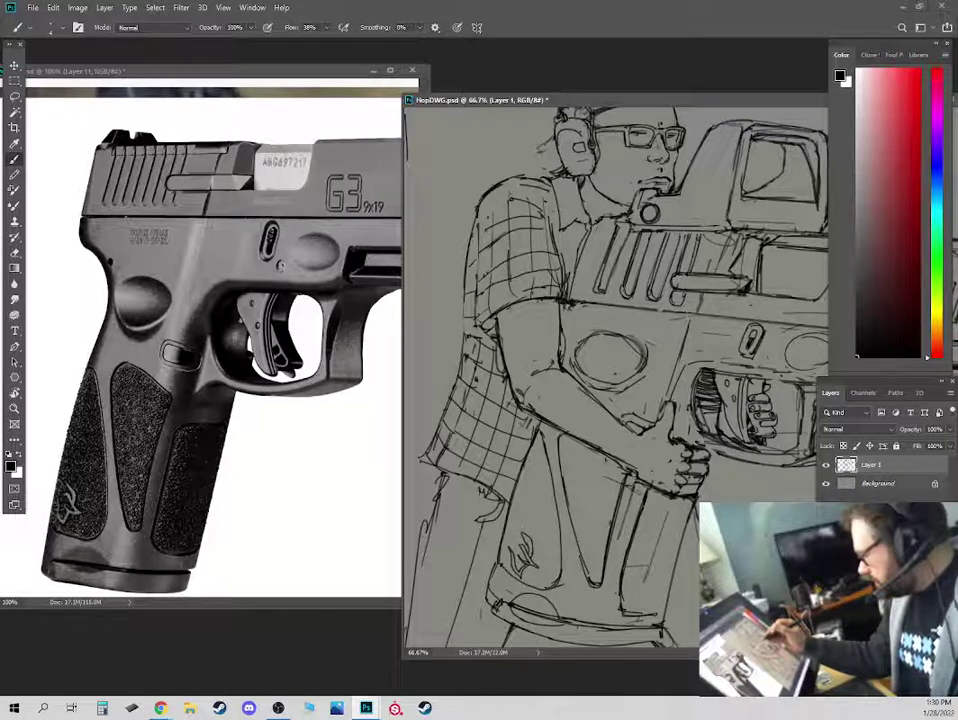
Darken the ejection port's rear edge and the wedge beside the slide's horizontal bar, then clean up the bar's end.
mouse_move(523, 225)
left_mouse_down()
mouse_move(510, 238)
mouse_move(537, 205)
mouse_move(558, 220)
mouse_move(560, 176)
mouse_move(569, 180)
left_mouse_up()
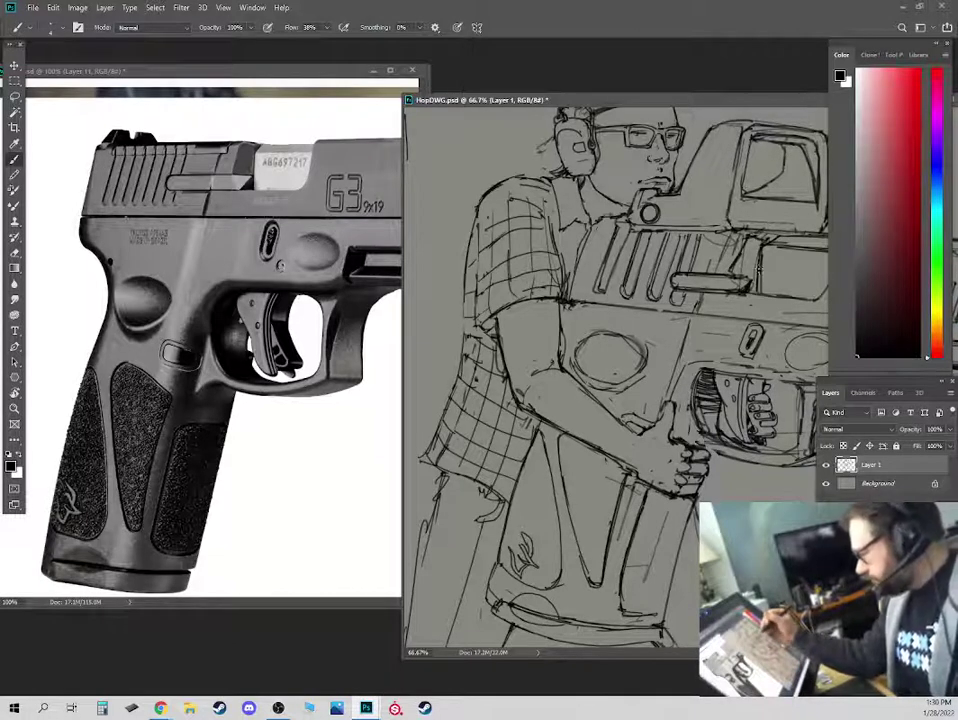
left_click_drag(759, 269, 759, 280)
left_click_drag(568, 182, 572, 221)
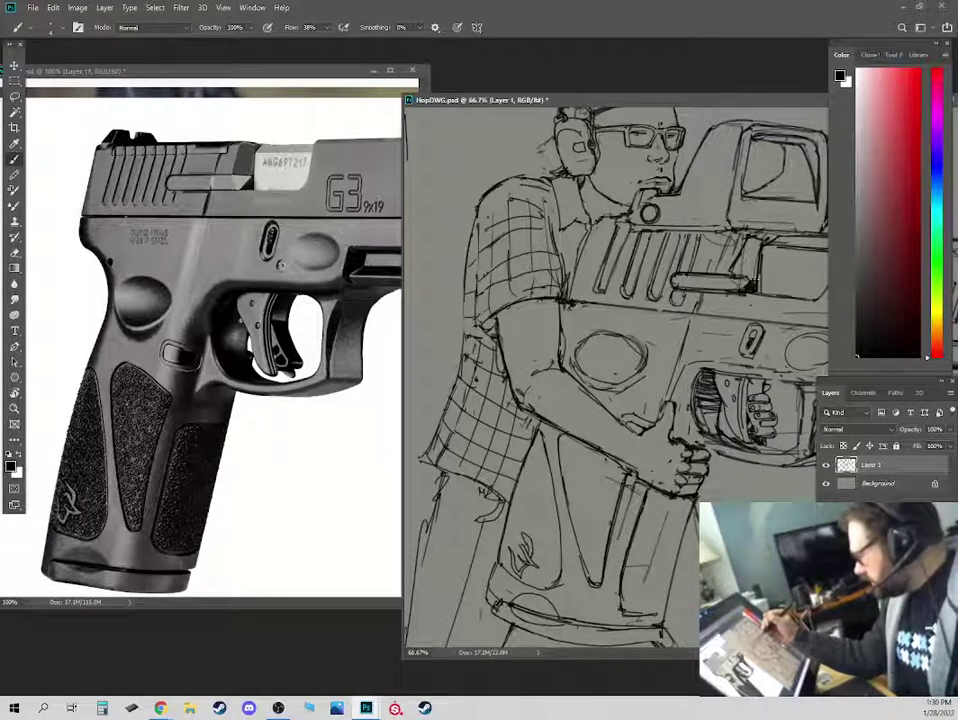
key("e")
left_click_drag(732, 280, 746, 281)
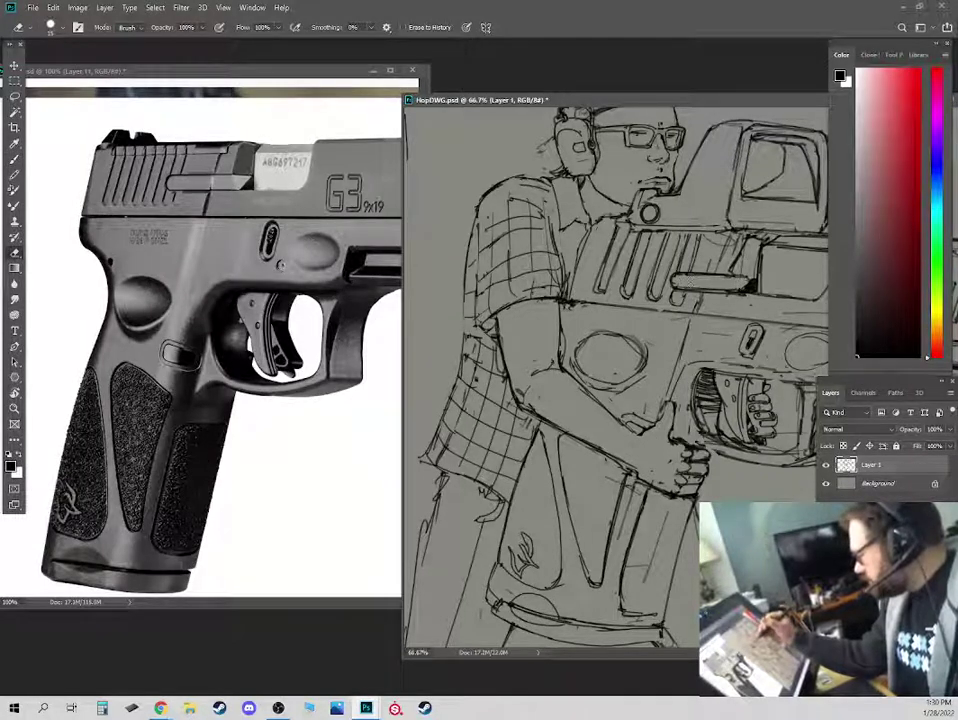
Clean up the slide serrations next to the horizontal bar and redraw their rounded lower ends.
key("b")
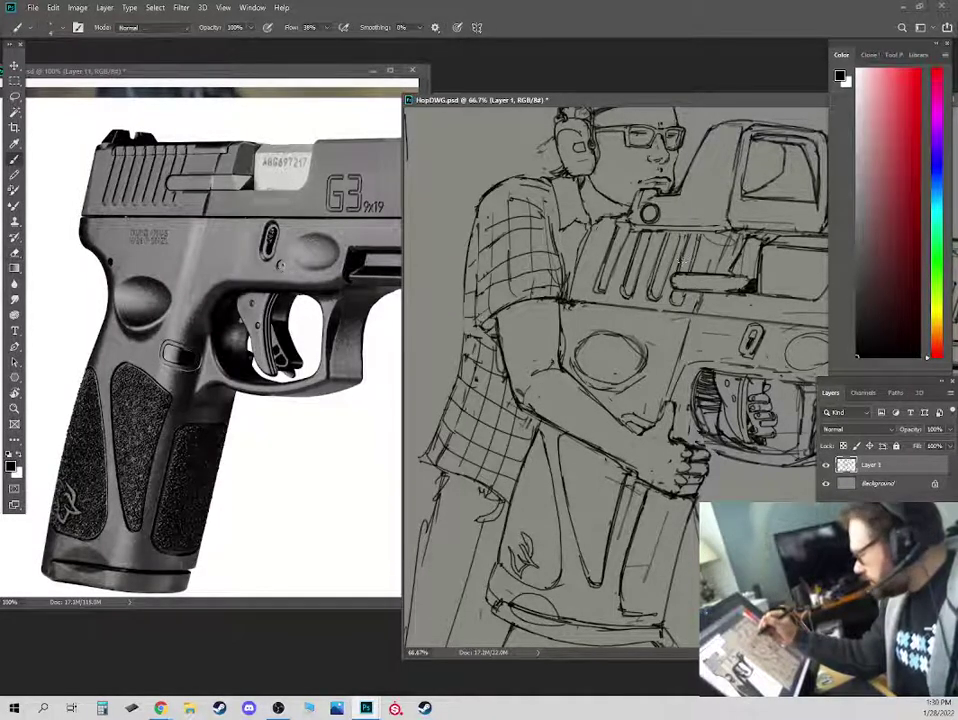
key("e")
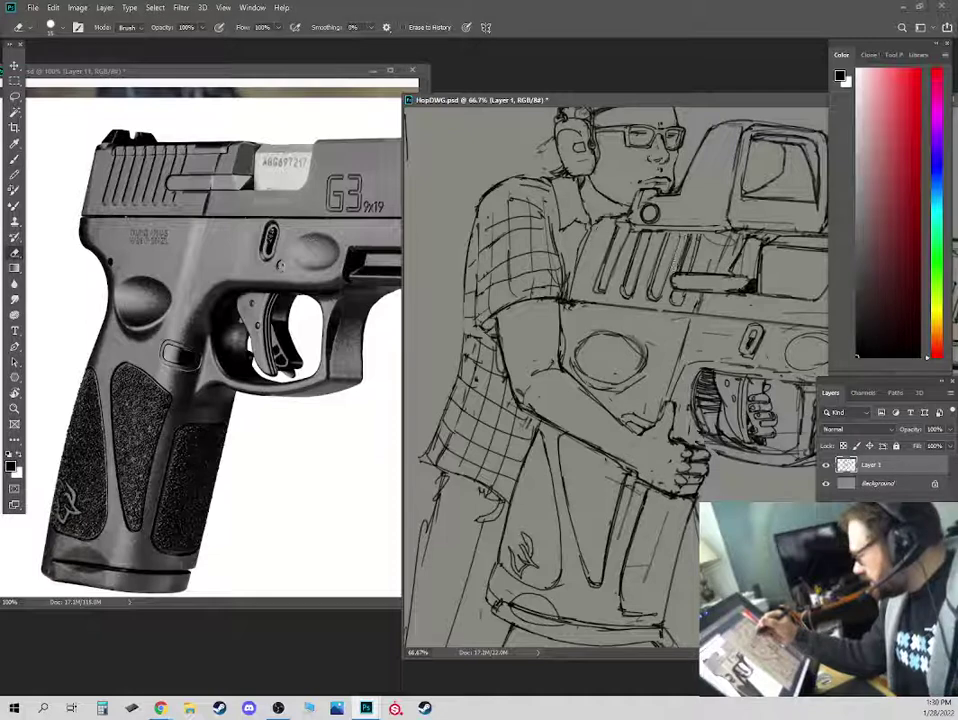
key("b")
mouse_move(661, 289)
left_mouse_down()
mouse_move(679, 240)
mouse_move(662, 288)
left_mouse_up()
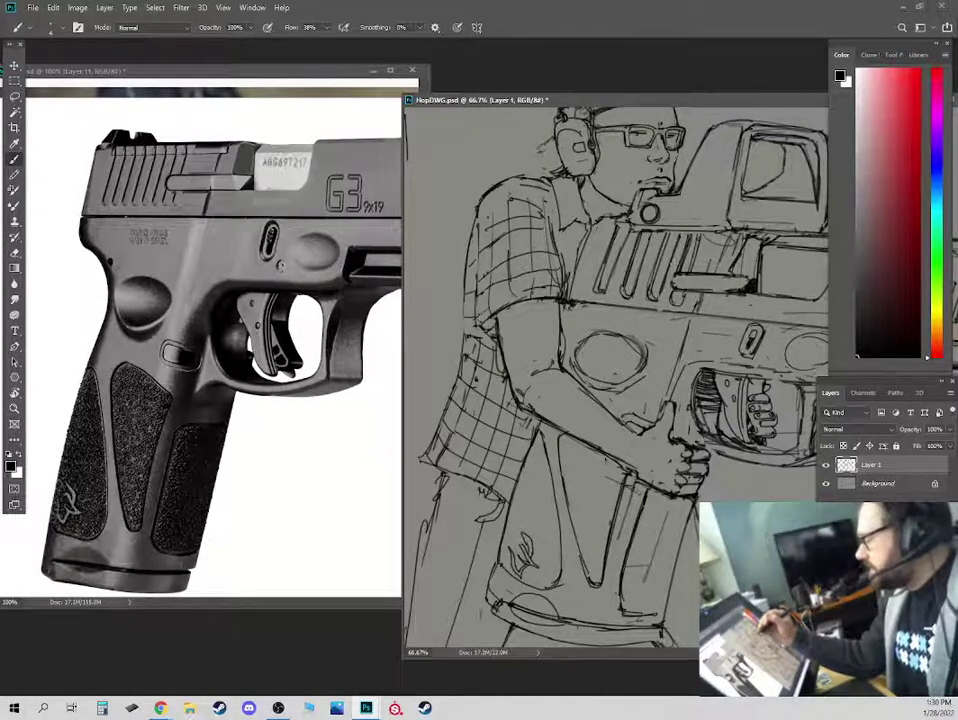
key("e")
key("b")
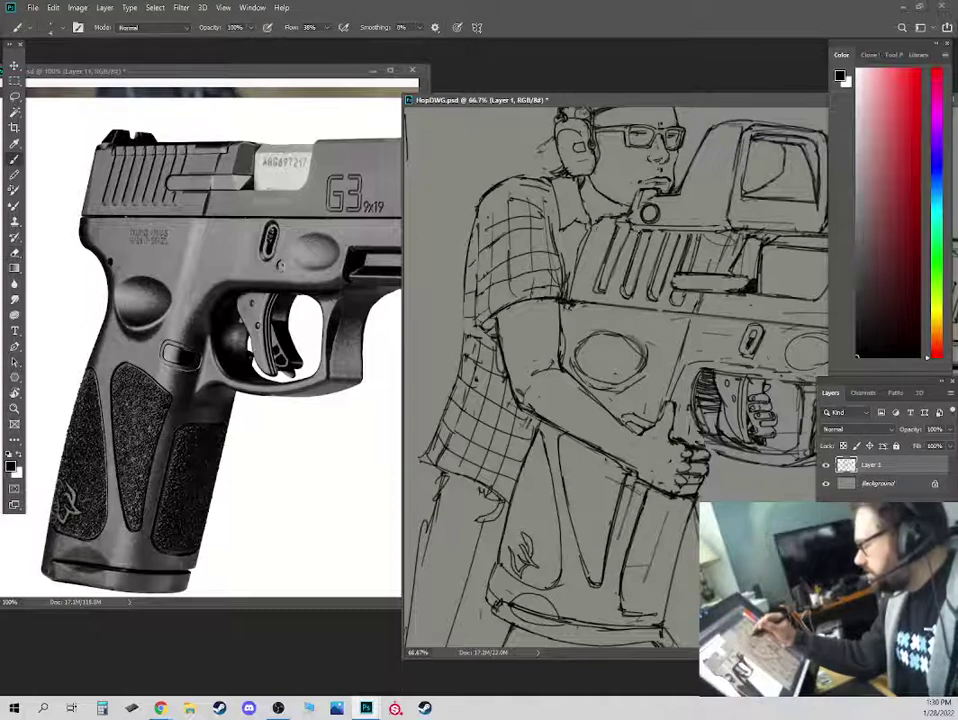
Erase rough strokes around the optic's window and redraw the window's upper and inner edges.
mouse_move(767, 170)
left_mouse_down()
mouse_move(676, 256)
mouse_move(651, 242)
mouse_move(633, 316)
left_mouse_up()
key("e")
key("b")
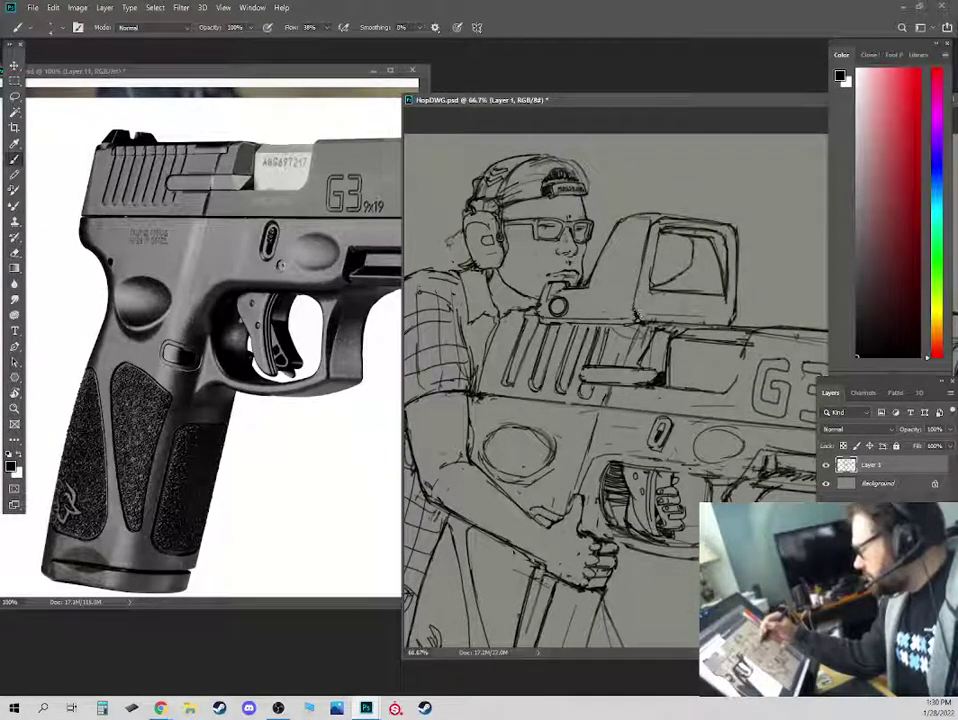
key("e")
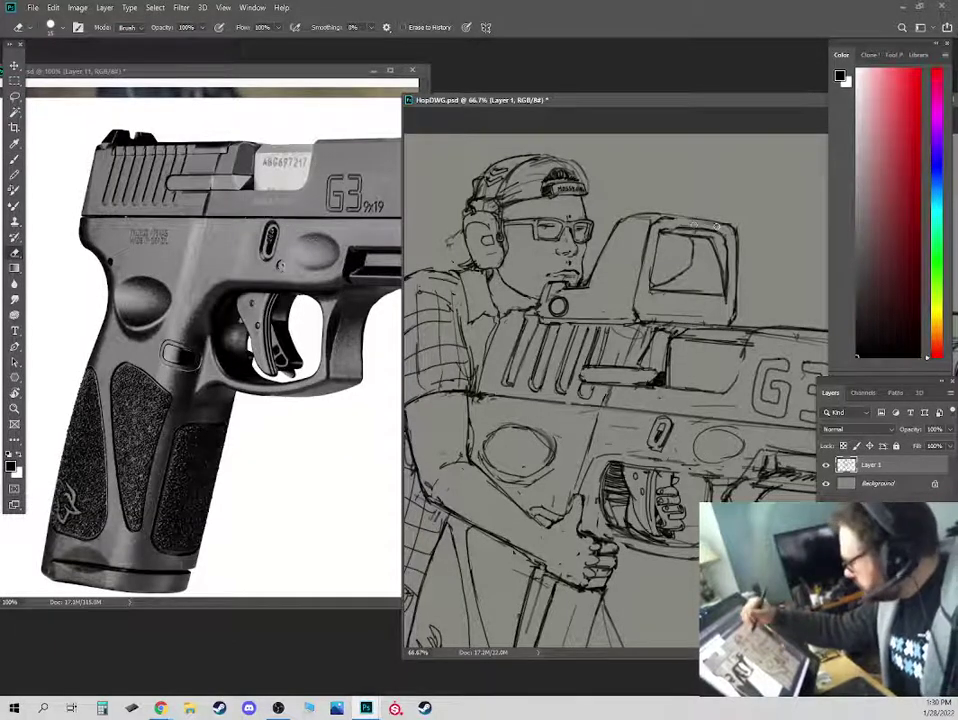
key("b")
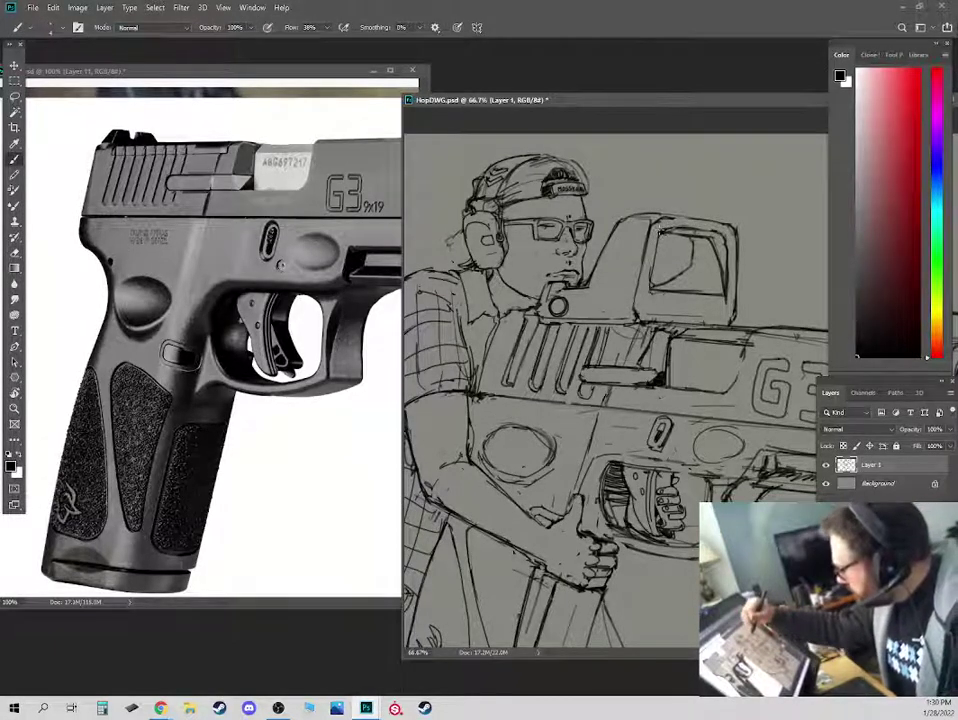
mouse_move(660, 231)
left_mouse_down()
mouse_move(688, 228)
mouse_move(711, 243)
left_mouse_up()
key("e")
key("b")
left_click_drag(531, 177, 539, 197)
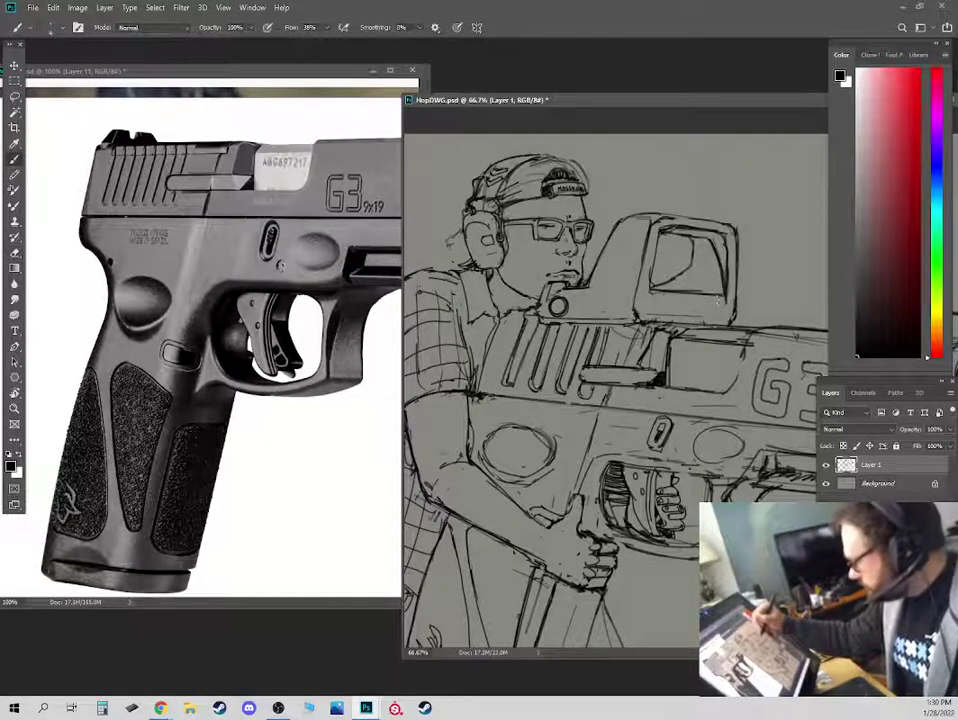
Clean up the slide area between the serrations and ejection port, and draw a small panel outline above the bar.
key("e")
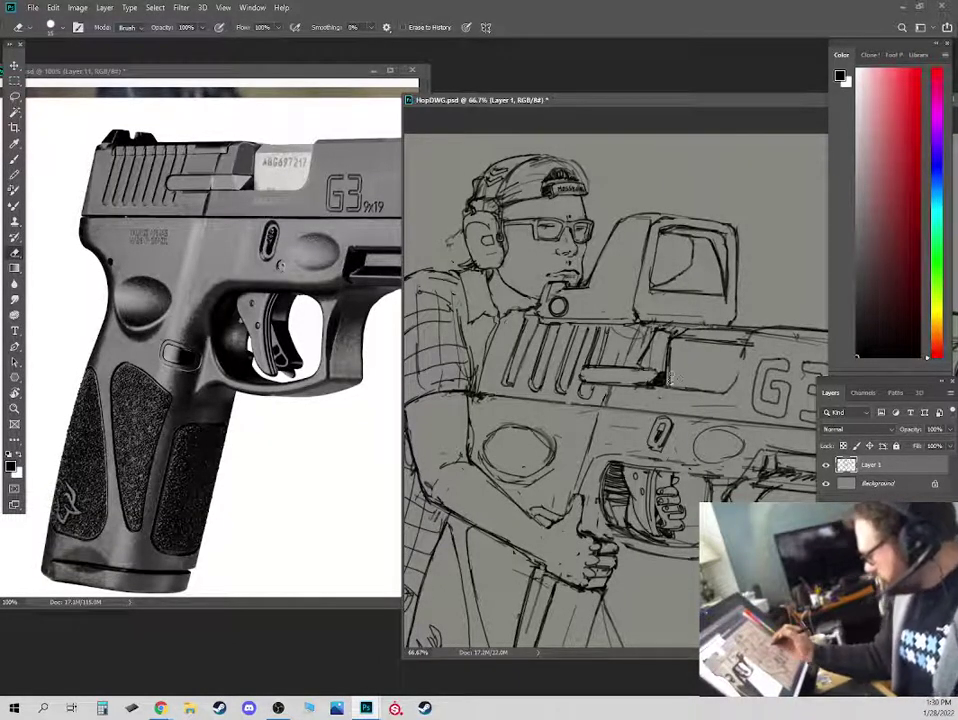
key("b")
key("e")
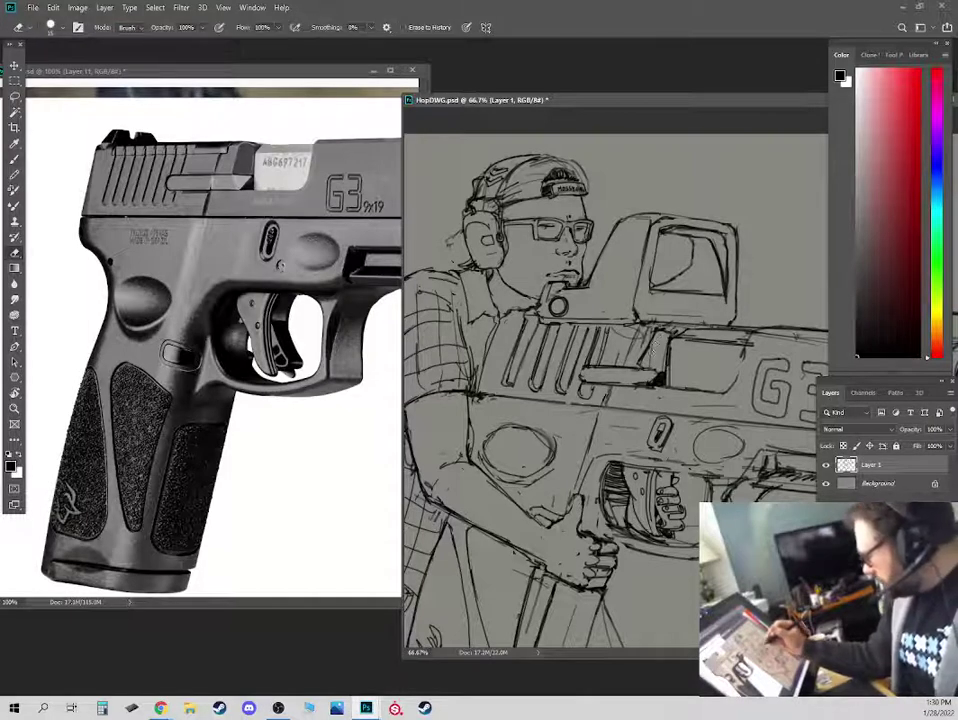
key("b")
mouse_move(493, 244)
left_mouse_down()
mouse_move(503, 256)
mouse_move(491, 288)
left_mouse_up()
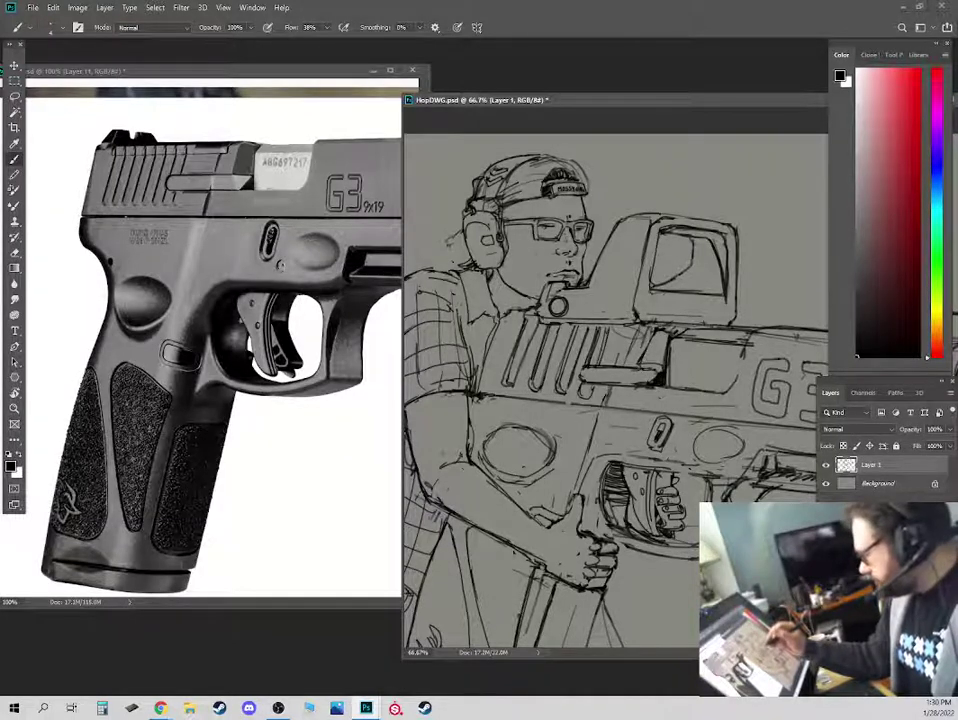
key("e")
key("b")
mouse_move(637, 332)
left_mouse_down()
mouse_move(628, 362)
mouse_move(604, 363)
mouse_move(608, 334)
mouse_move(640, 333)
left_mouse_up()
left_click_drag(480, 247, 478, 269)
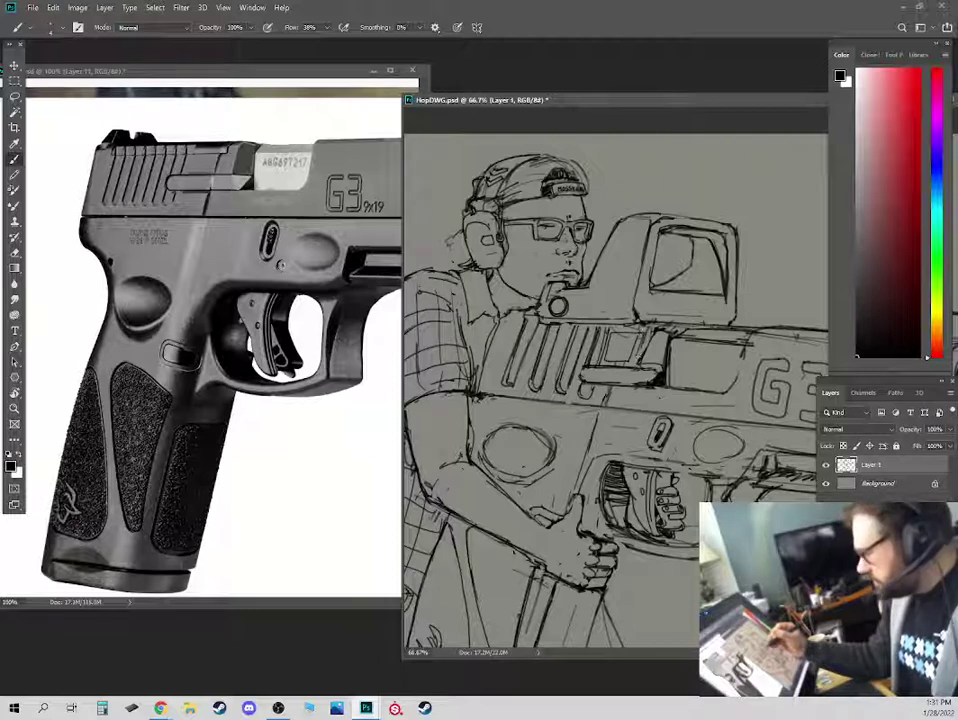
Erase the lower edge of the slide's horizontal bar and redraw the bar narrower with a clean underside.
key("e")
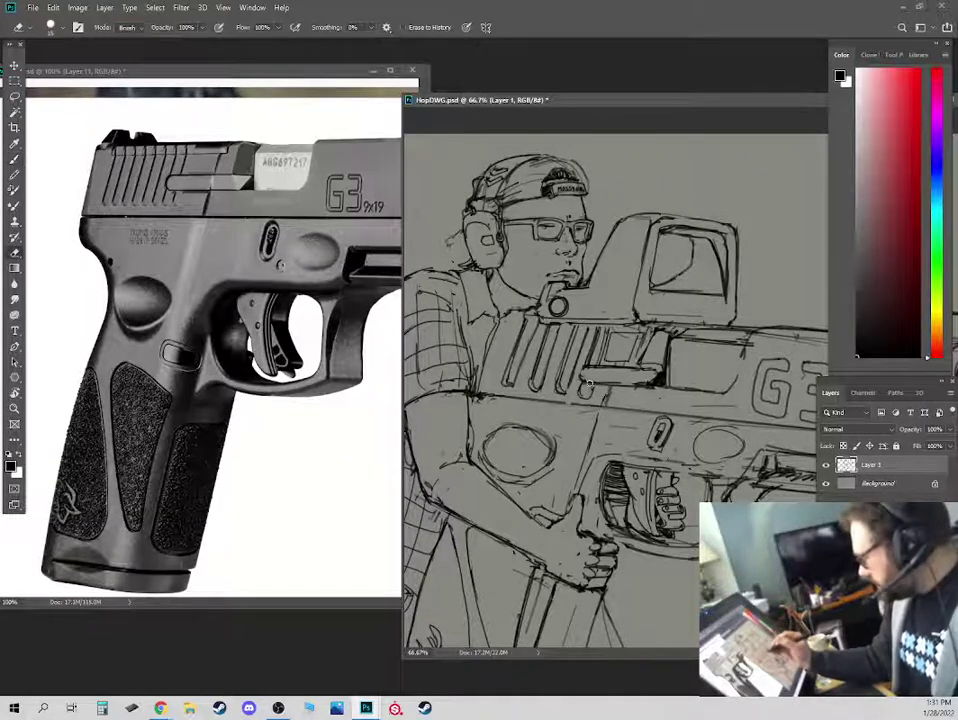
left_click_drag(589, 383, 648, 381)
key("b")
key("e")
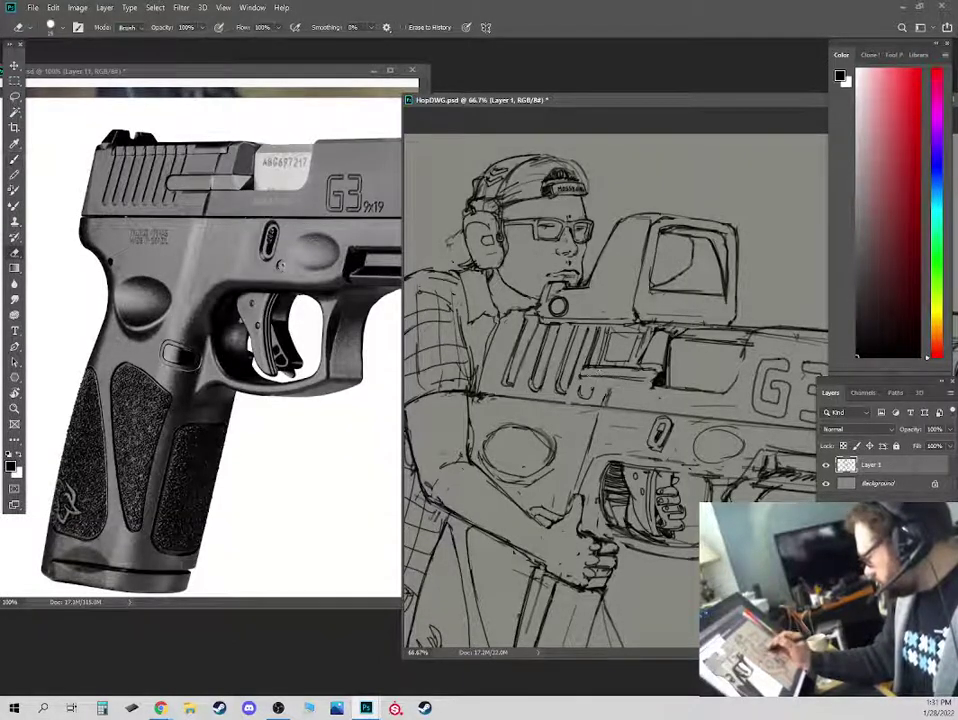
left_click_drag(440, 283, 487, 286)
key("b")
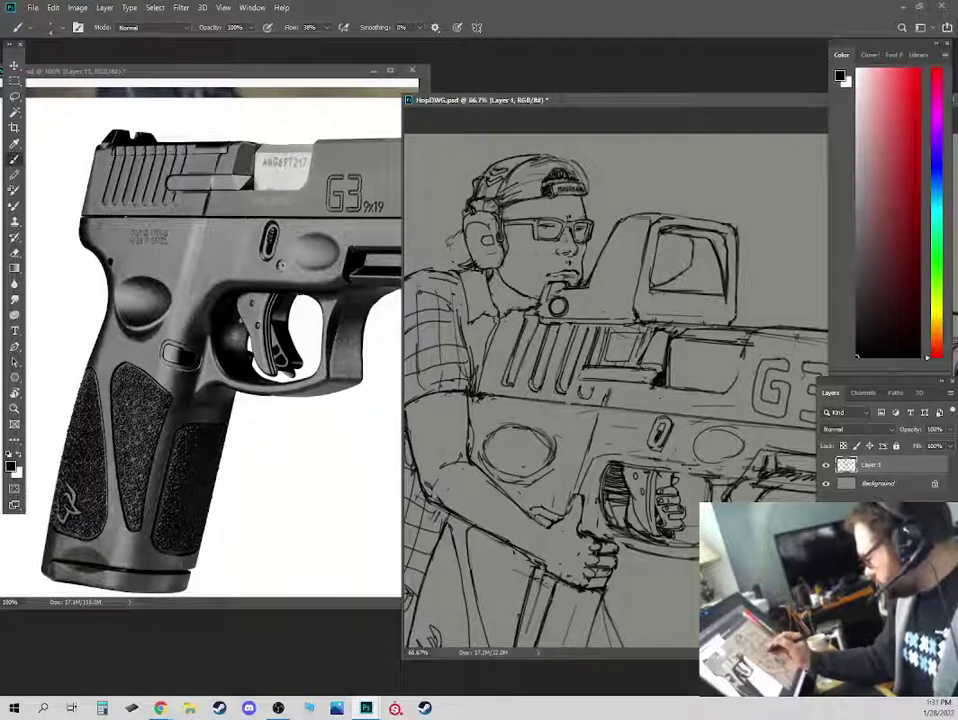
key("e")
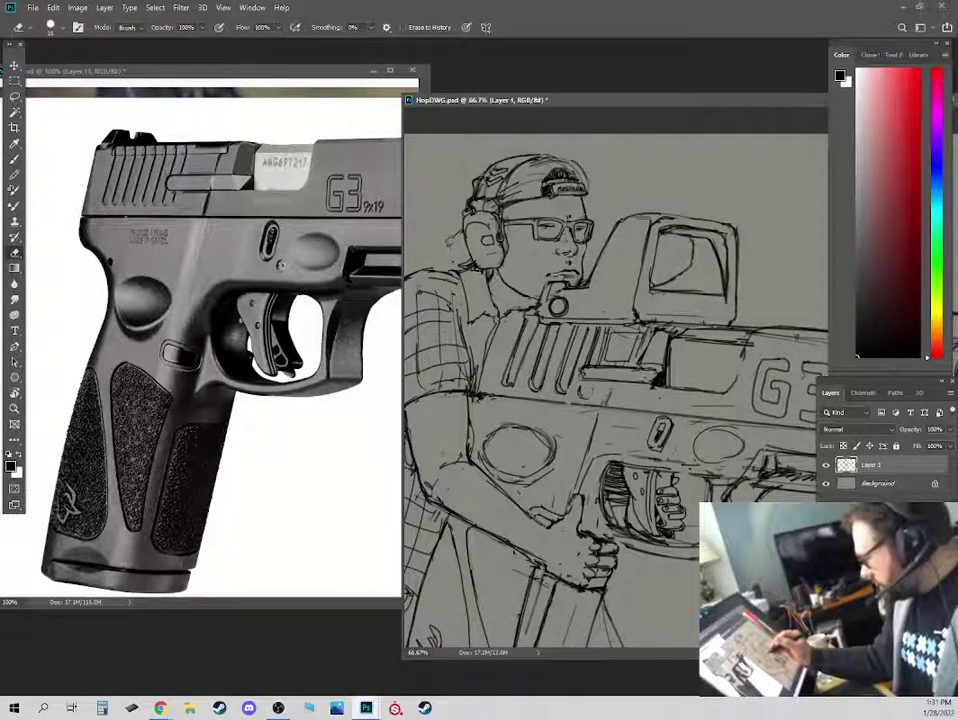
key("b")
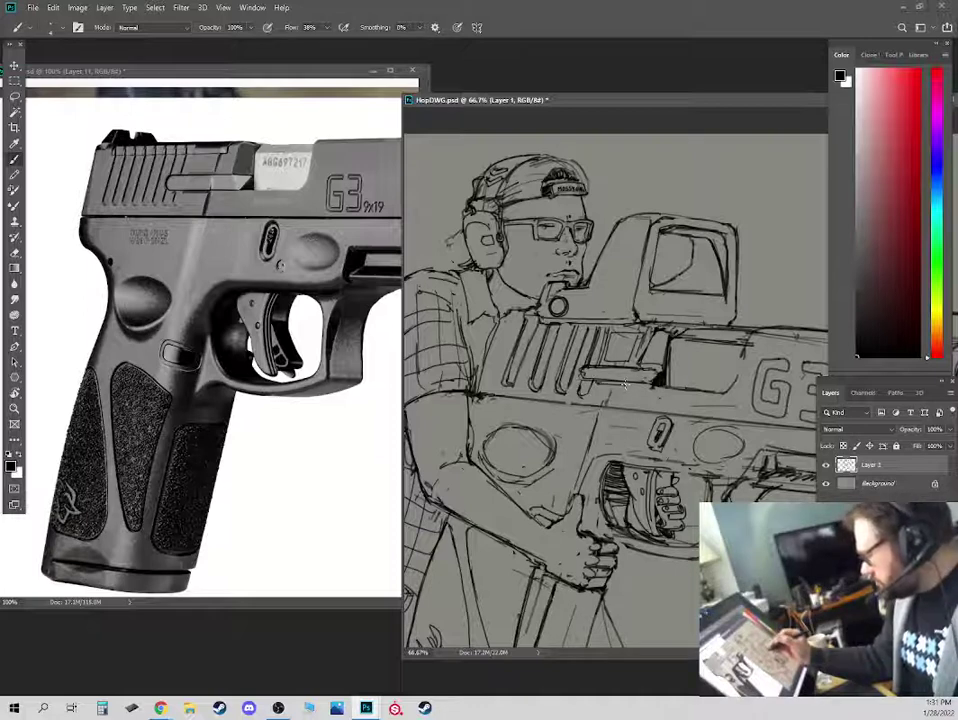
left_click_drag(626, 384, 656, 386)
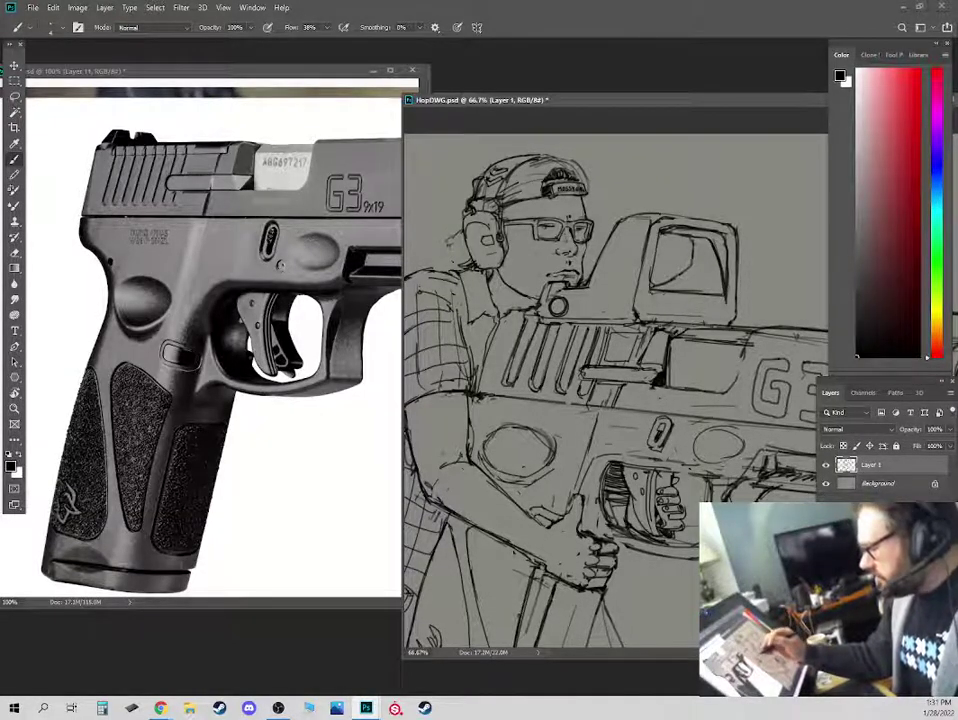
Touch up the rearmost serrations at the back of the slide and erase stray marks around them.
key("e")
left_click_drag(497, 323, 479, 380)
key("b")
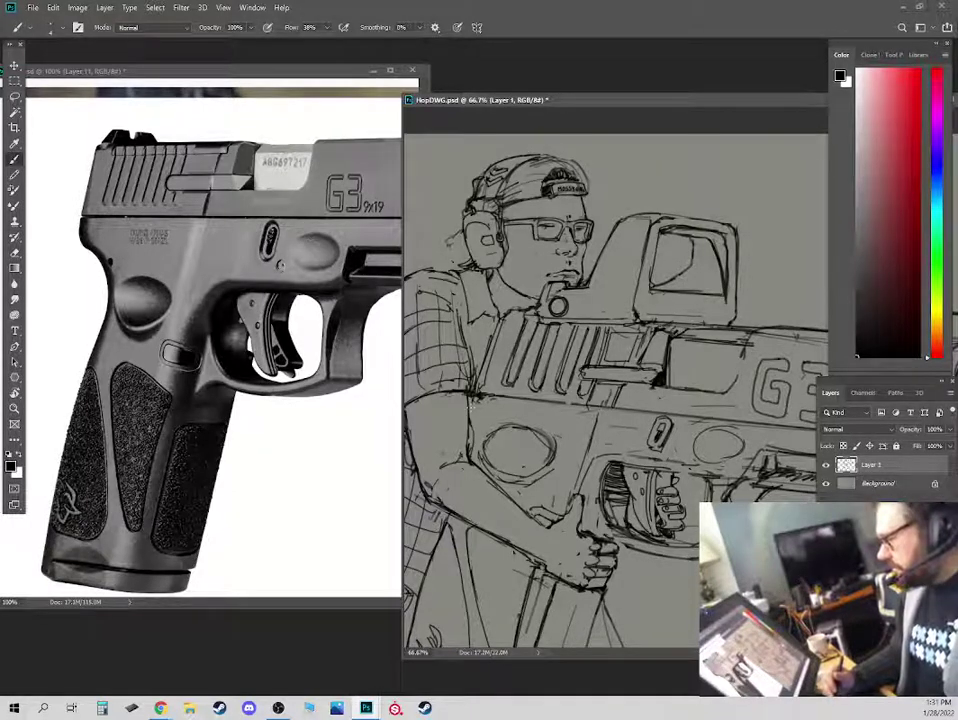
key("e")
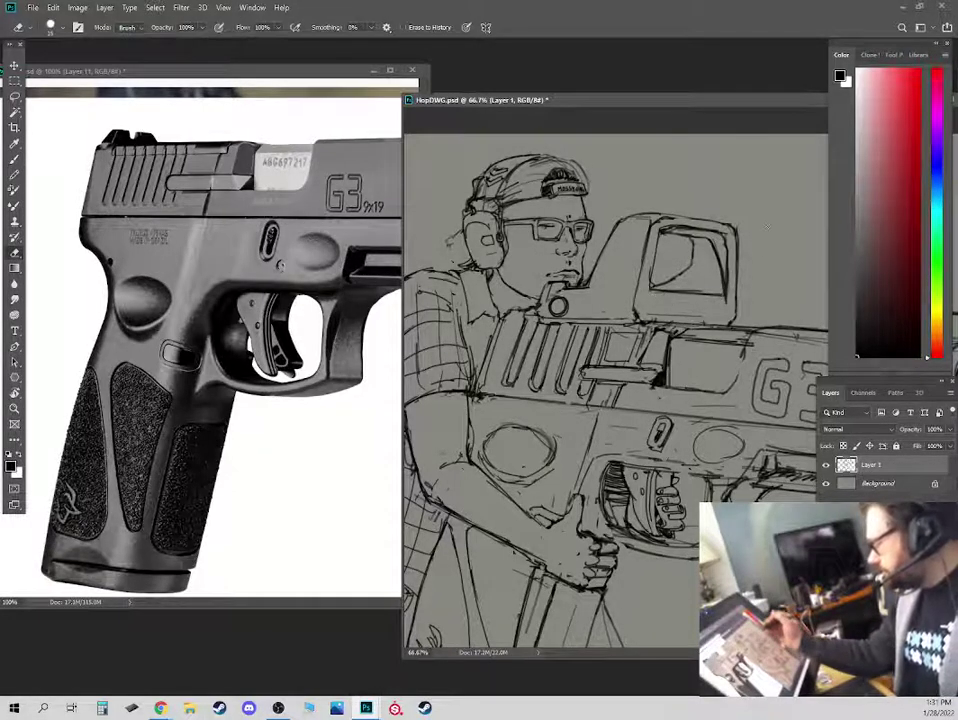
left_click_drag(543, 175, 553, 180)
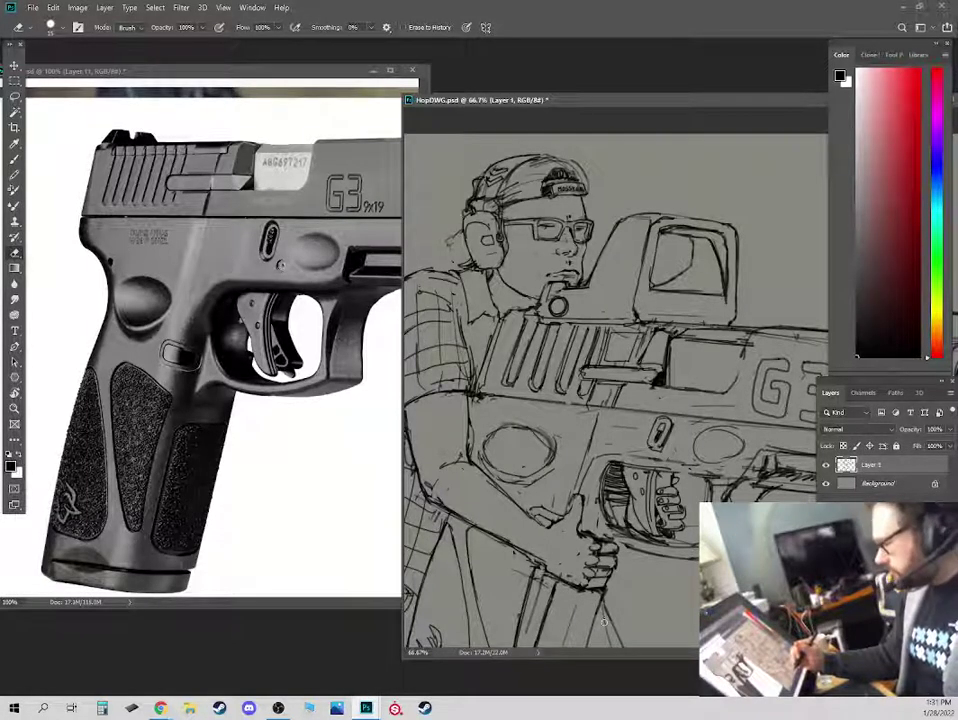
Touch up the slide lines beneath the horizontal bar and the ejection port's rear corner.
key("b")
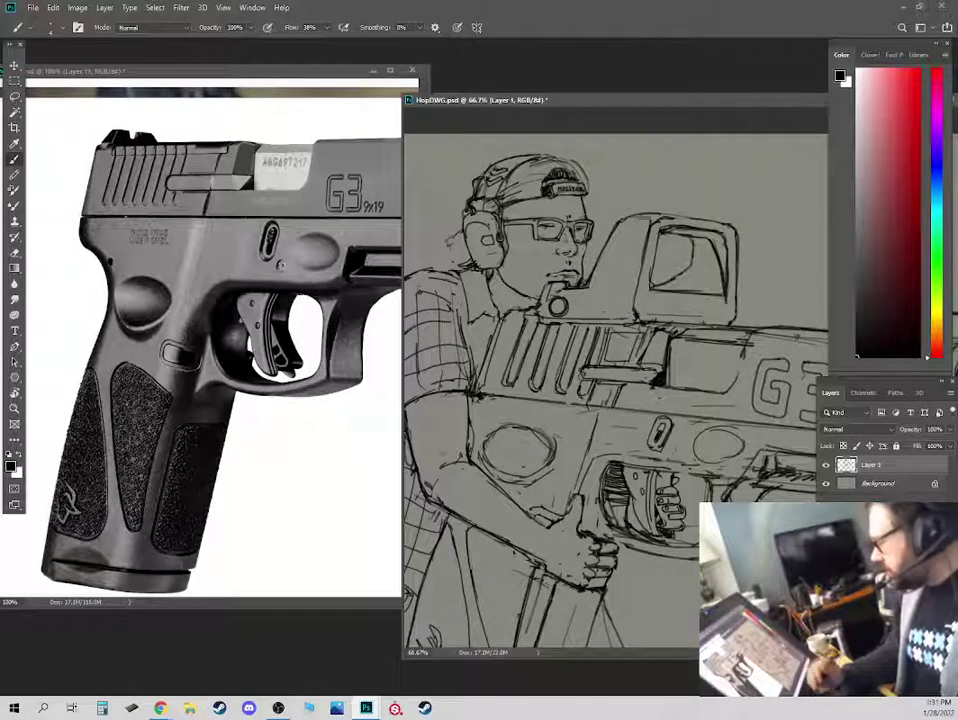
mouse_move(664, 388)
left_mouse_down()
mouse_move(726, 391)
mouse_move(741, 364)
mouse_move(745, 375)
mouse_move(741, 360)
mouse_move(726, 390)
mouse_move(651, 403)
left_mouse_up()
key("e")
key("b")
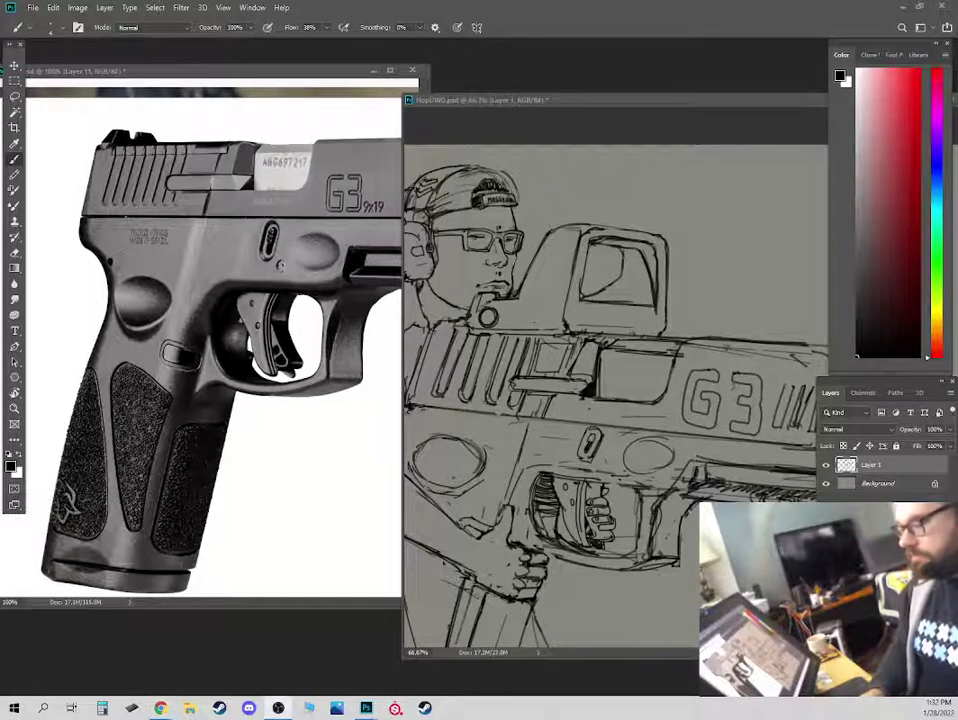
Move the drawing window partly over the reference photo and set its zoom to 66.67%, showing the pistol's front half.
left_click(641, 104)
key("ctrl+minus")
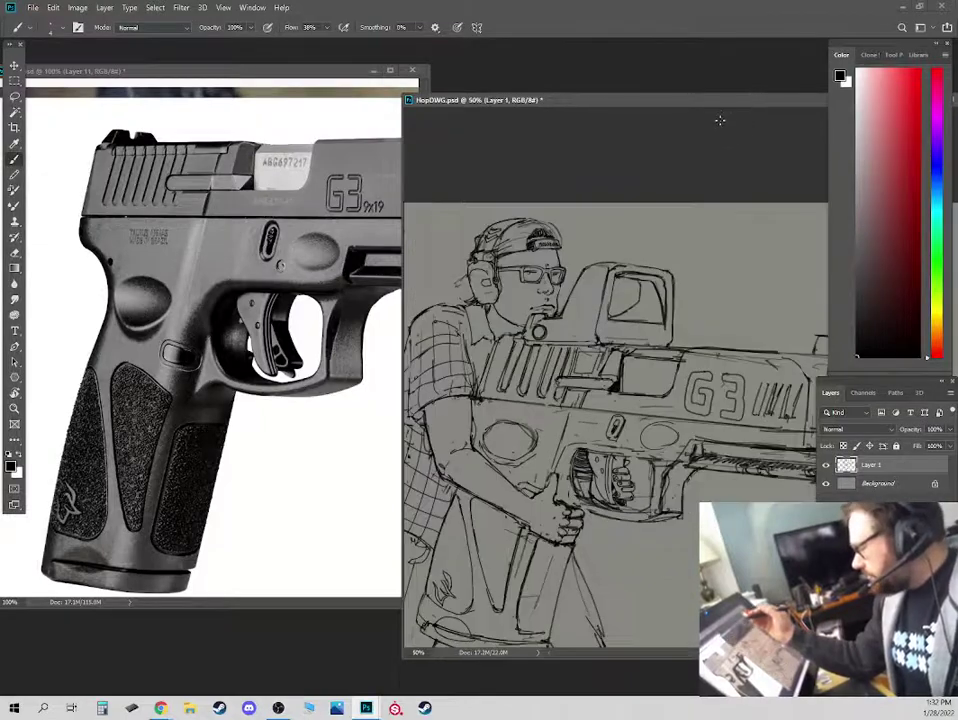
left_click_drag(714, 103, 575, 101)
key("ctrl+minus")
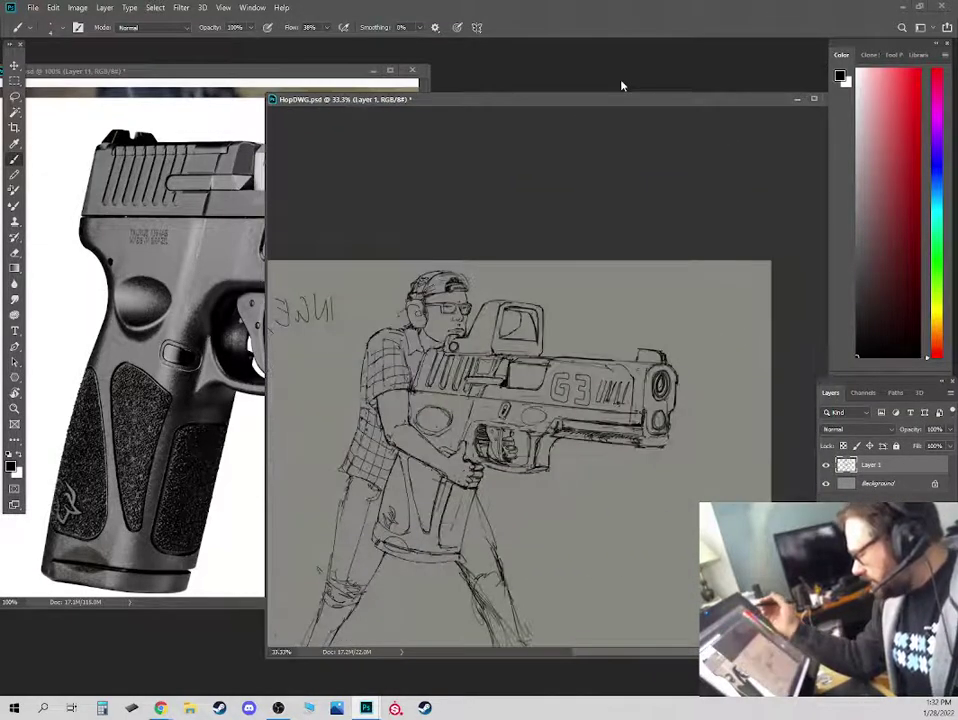
key("ctrl+minus")
key("ctrl+plus")
key("ctrl+plus")
key("ctrl+plus")
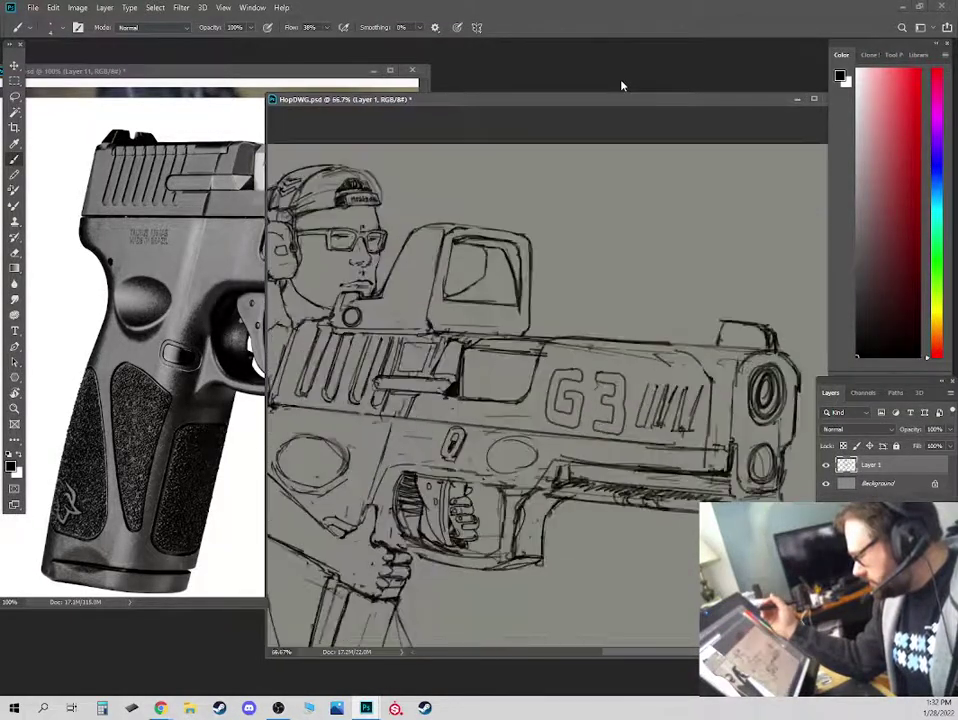
Shift the pistol reference photo to show its trigger guard and forward slide, and return to the drawing with the Eraser.
left_click(261, 76)
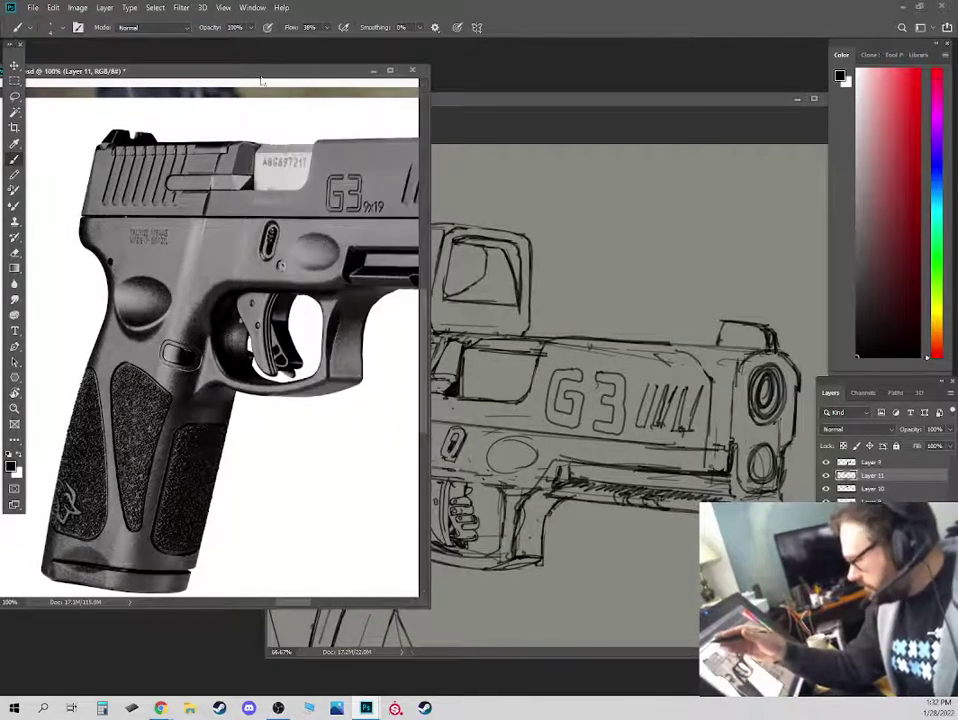
left_click_drag(320, 270, 168, 292)
left_click(582, 209)
key("e")
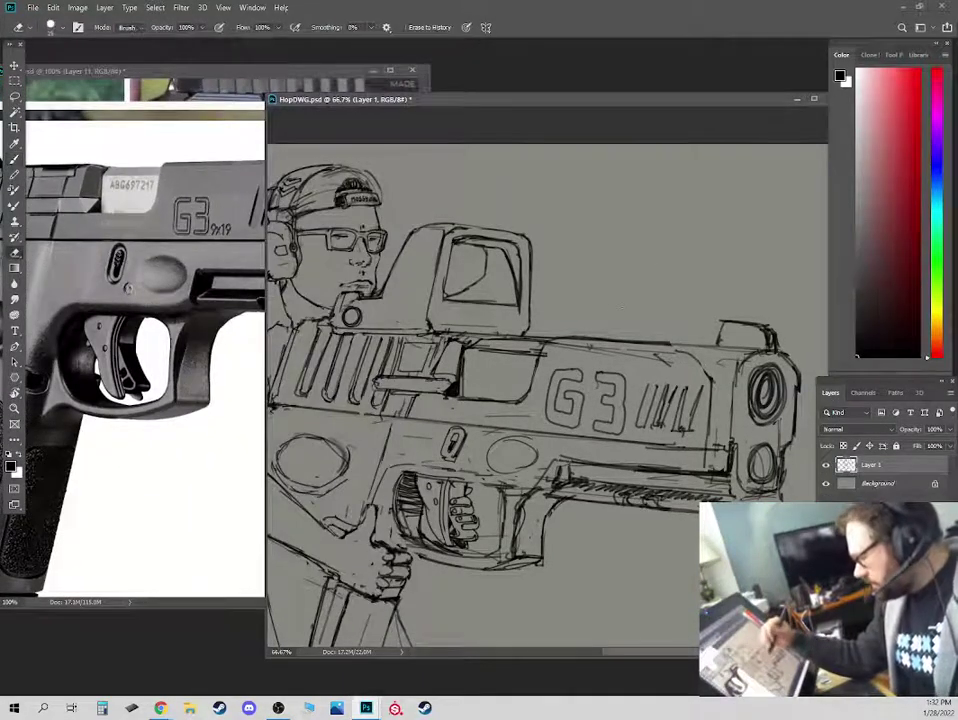
Redraw the left outline of the G on the slide slightly farther back and erase the letter's old inner lines.
key("b")
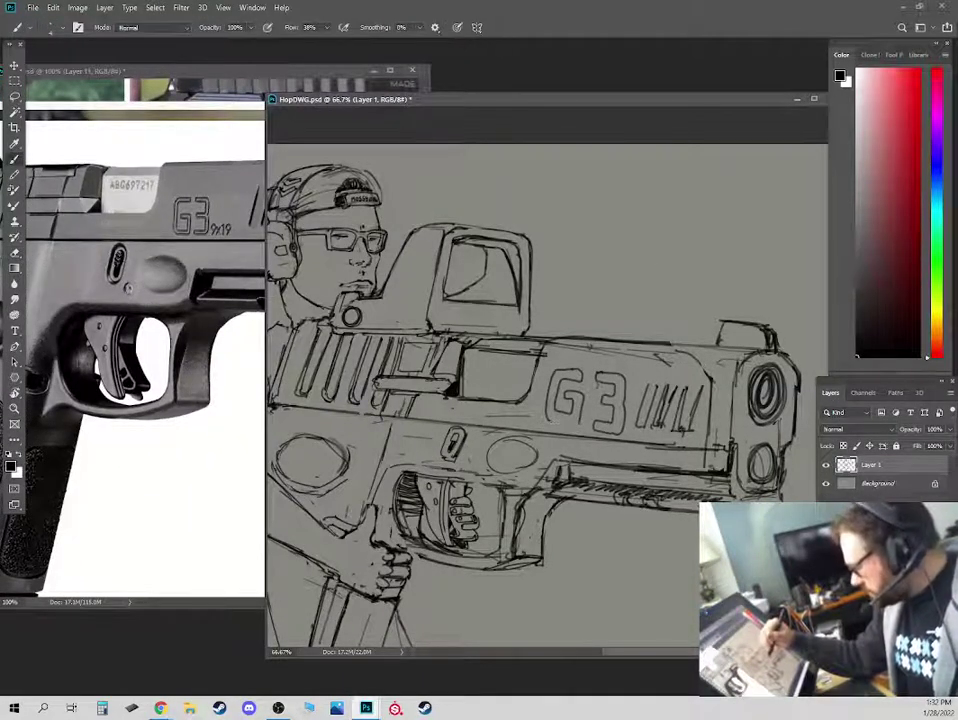
key("e")
mouse_move(548, 420)
left_mouse_down()
mouse_move(563, 424)
mouse_move(556, 372)
left_mouse_up()
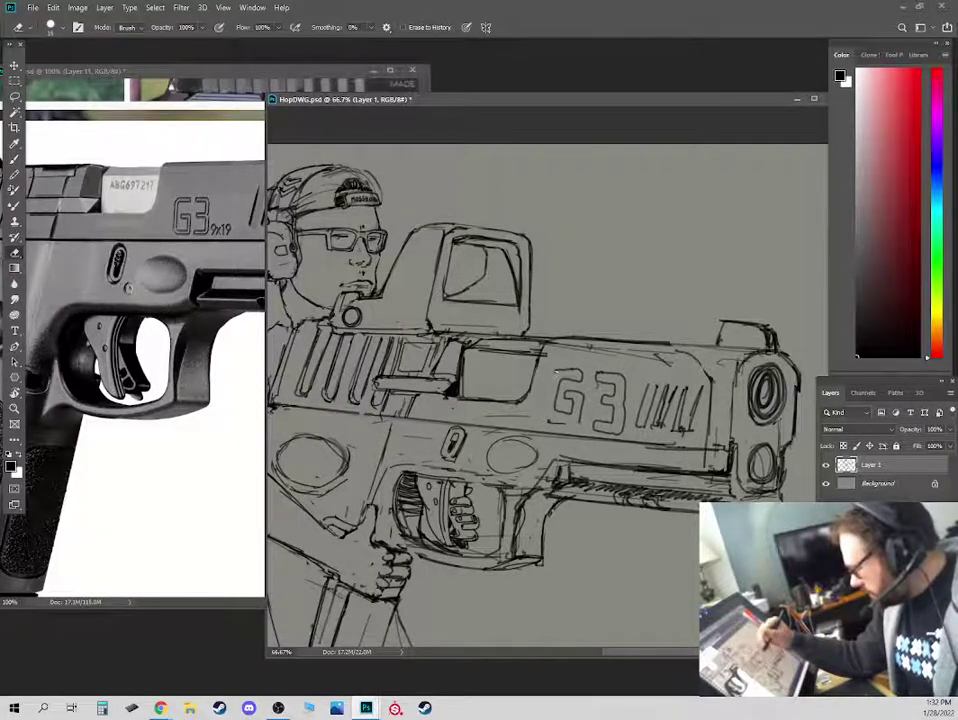
key("b")
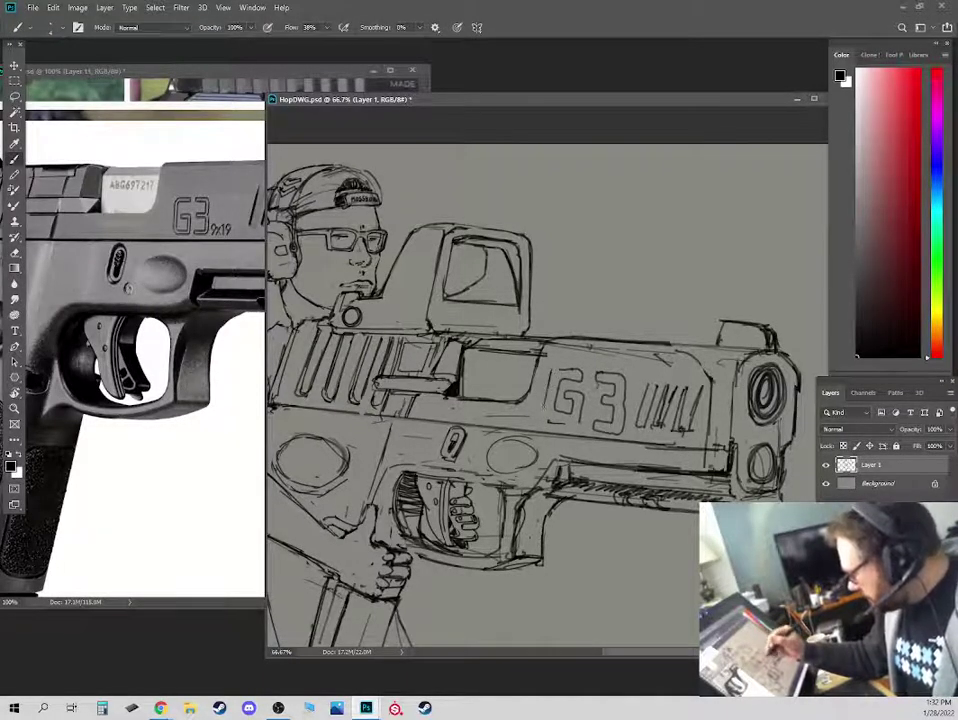
key("e")
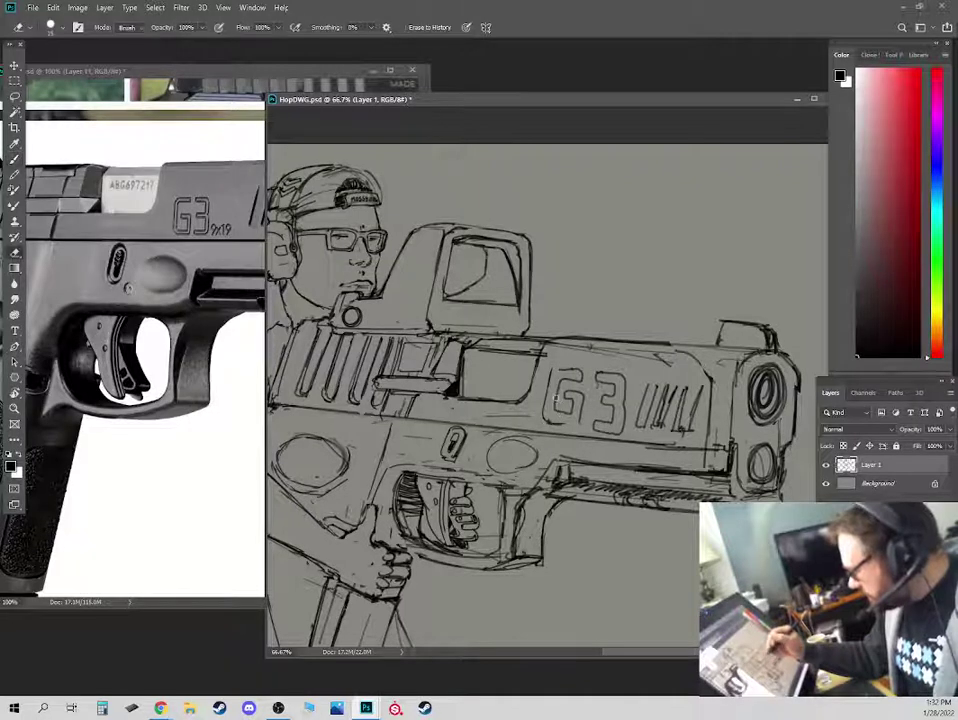
left_click_drag(560, 385, 568, 420)
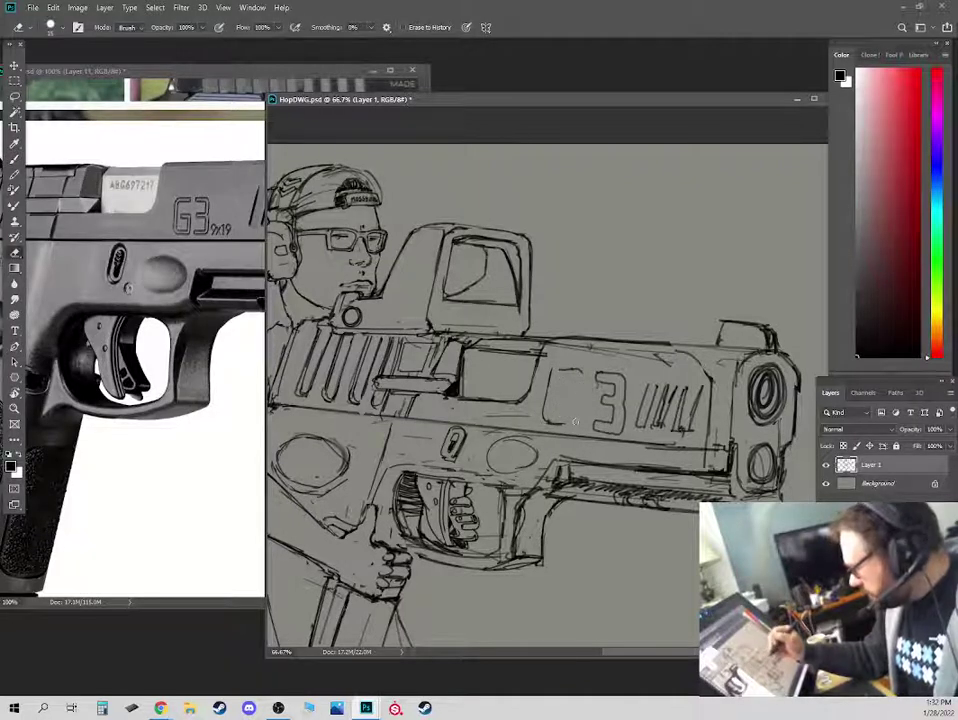
Redraw the G's hook and crossbar, and replace its top stroke.
key("b")
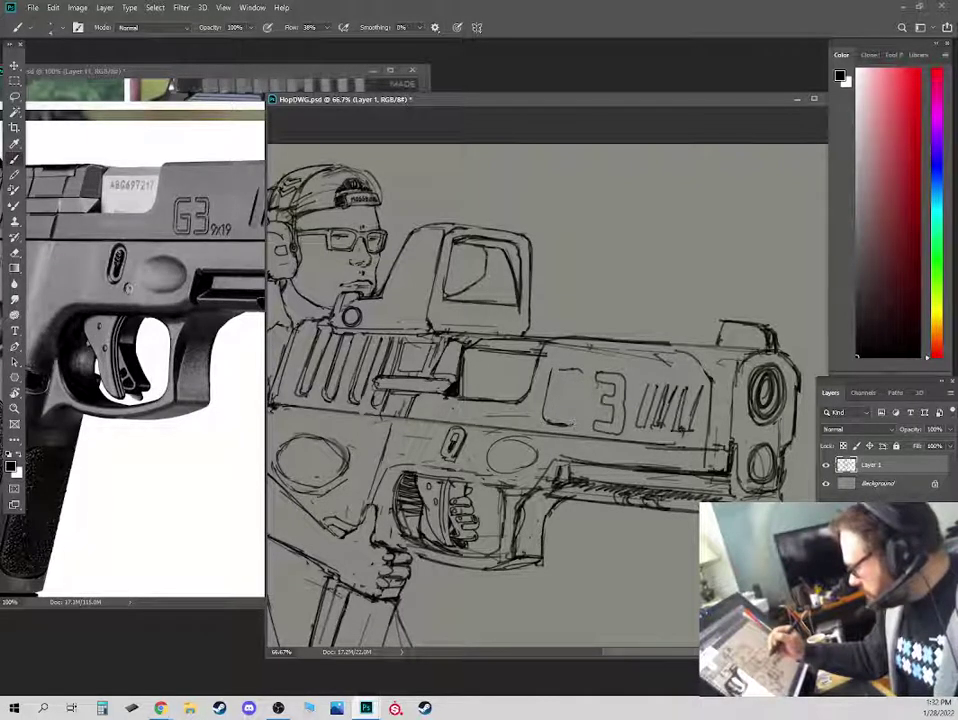
mouse_move(580, 372)
left_mouse_down()
mouse_move(550, 418)
mouse_move(566, 400)
left_mouse_up()
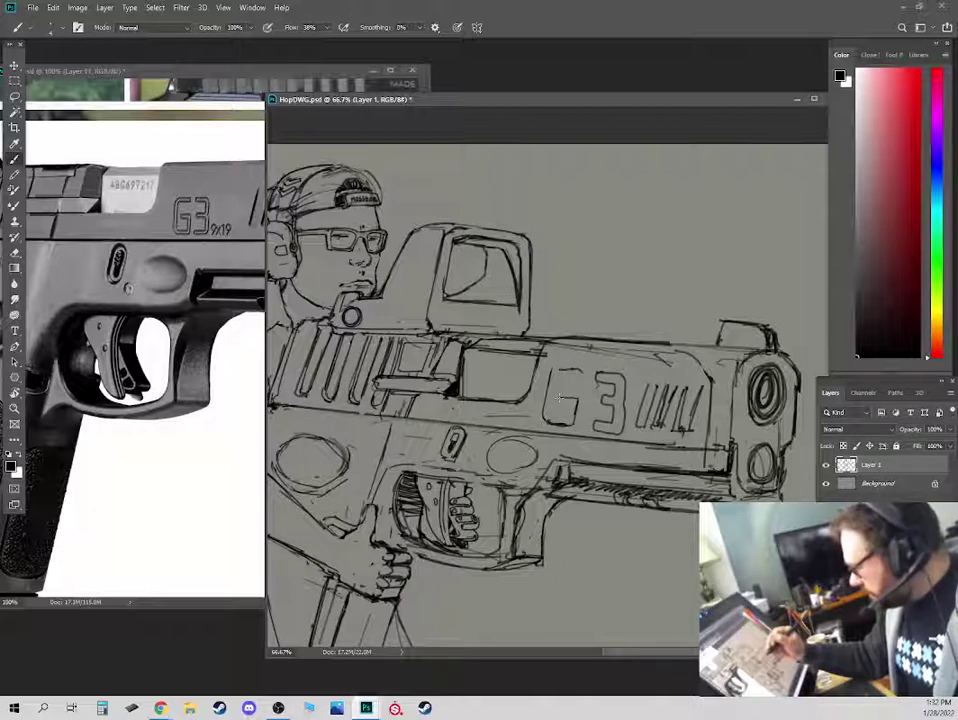
left_click_drag(568, 411, 555, 419)
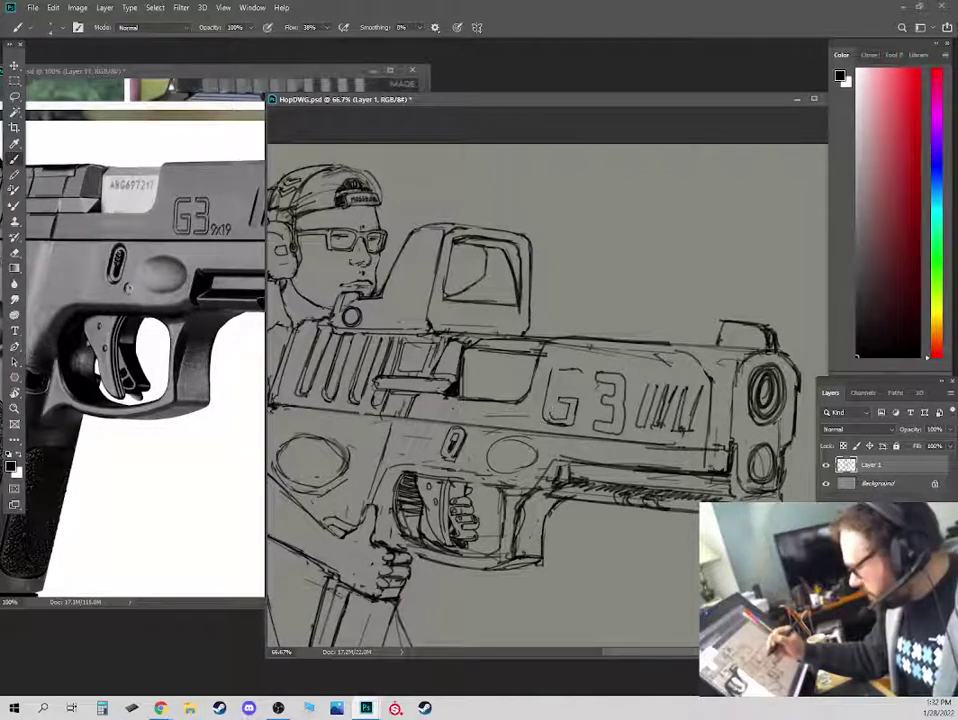
key("ctrl+z")
key("e")
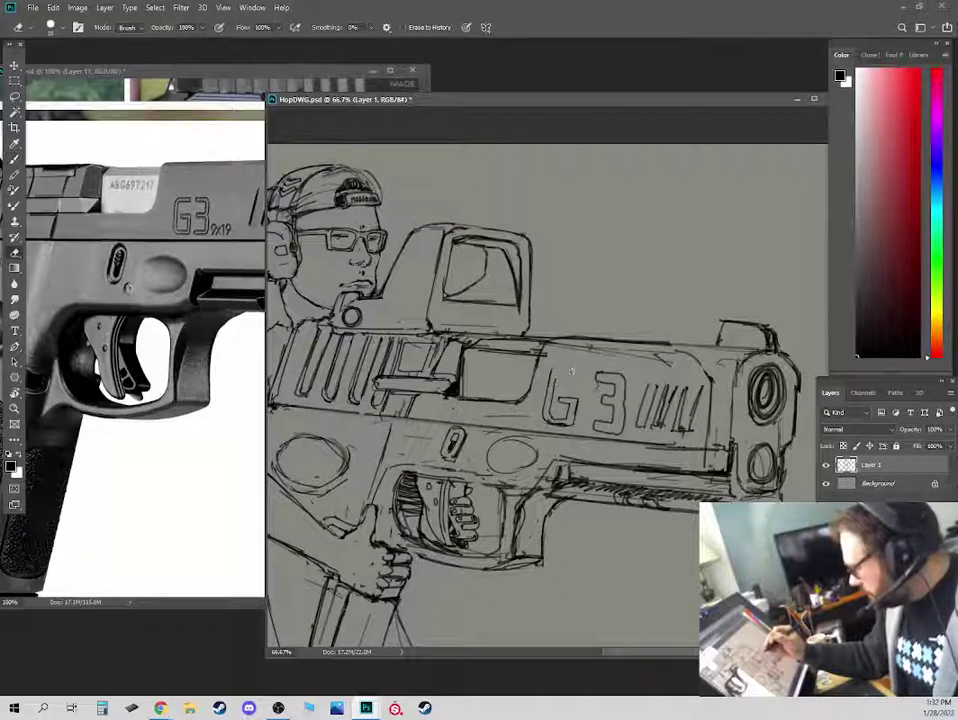
key("b")
mouse_move(556, 374)
left_mouse_down()
mouse_move(577, 375)
mouse_move(577, 387)
mouse_move(569, 371)
left_mouse_up()
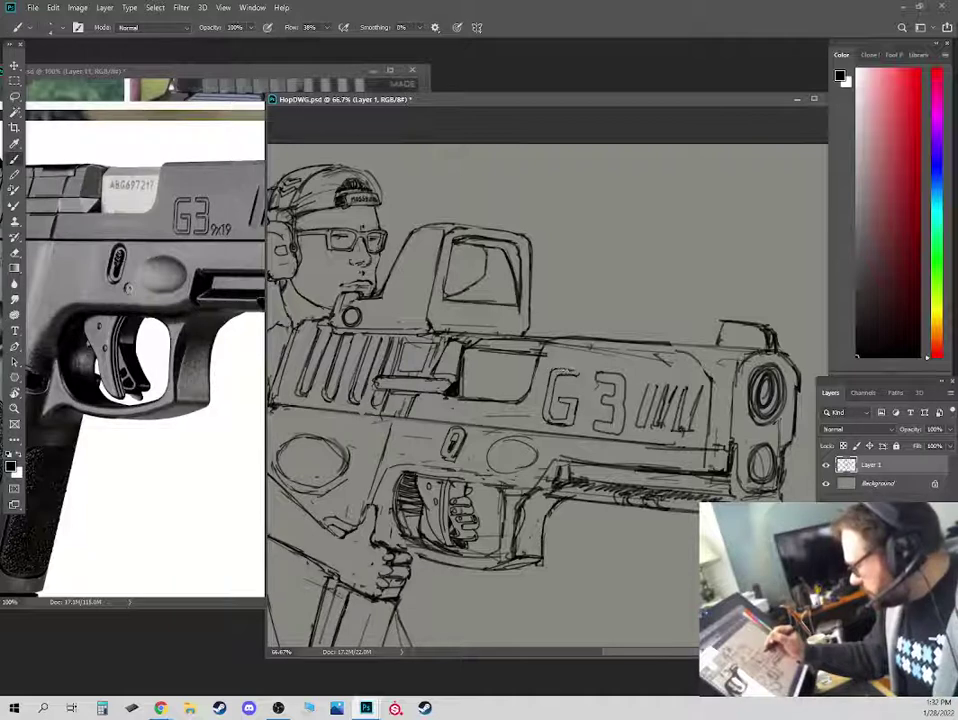
Touch up the G's lower-right hook and crossbar with the Brush and Eraser.
key("e")
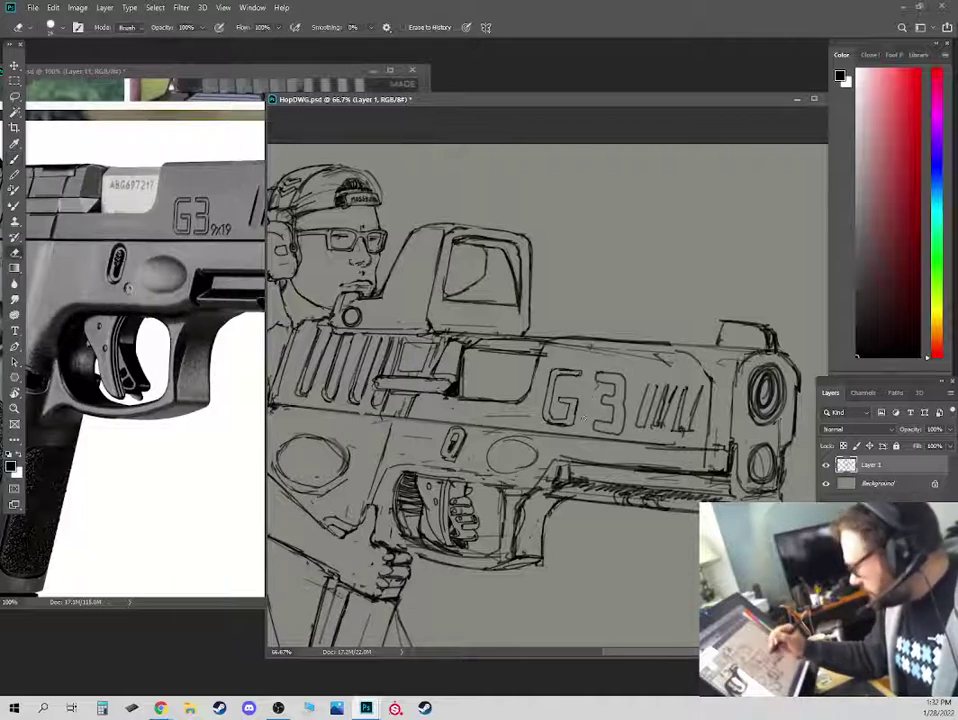
key("b")
mouse_move(573, 424)
left_mouse_down()
mouse_move(574, 400)
mouse_move(561, 400)
left_mouse_up()
key("e")
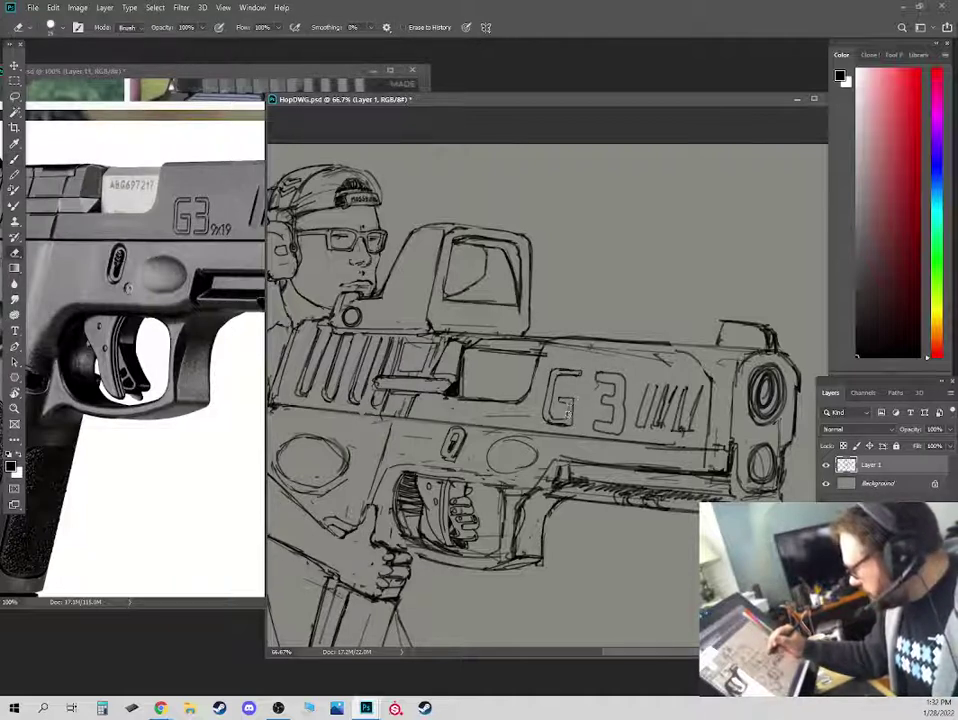
key("b")
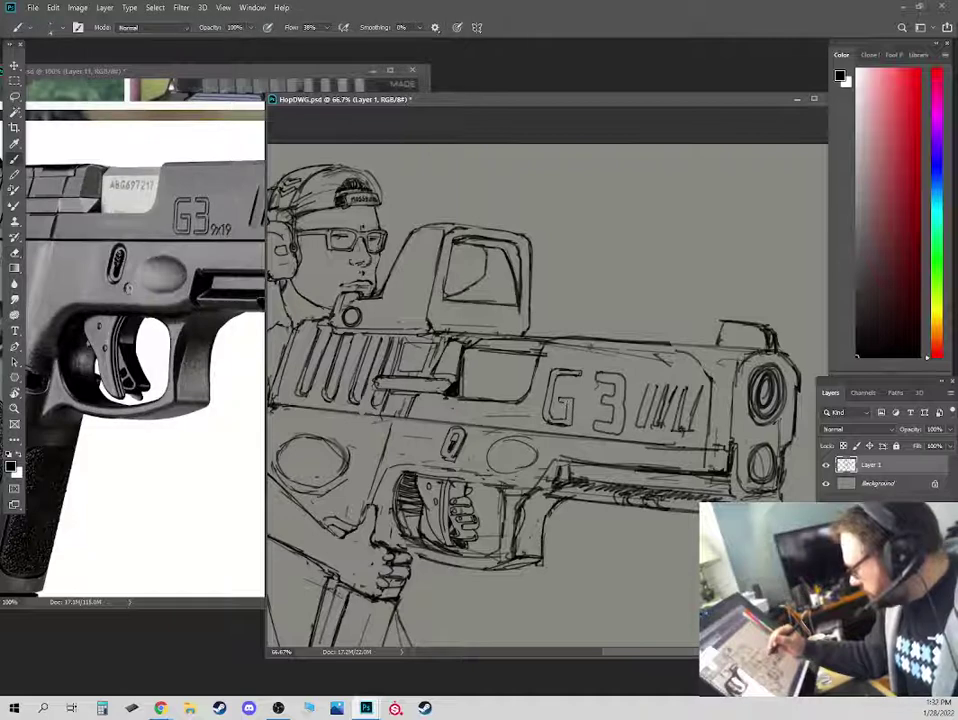
Erase the 3 on the slide and redraw it as an angular outlined numeral closer to the G.
key("e")
mouse_move(581, 369)
left_mouse_down()
mouse_move(579, 384)
mouse_move(612, 415)
mouse_move(615, 435)
mouse_move(597, 422)
left_mouse_up()
key("b")
key("e")
key("b")
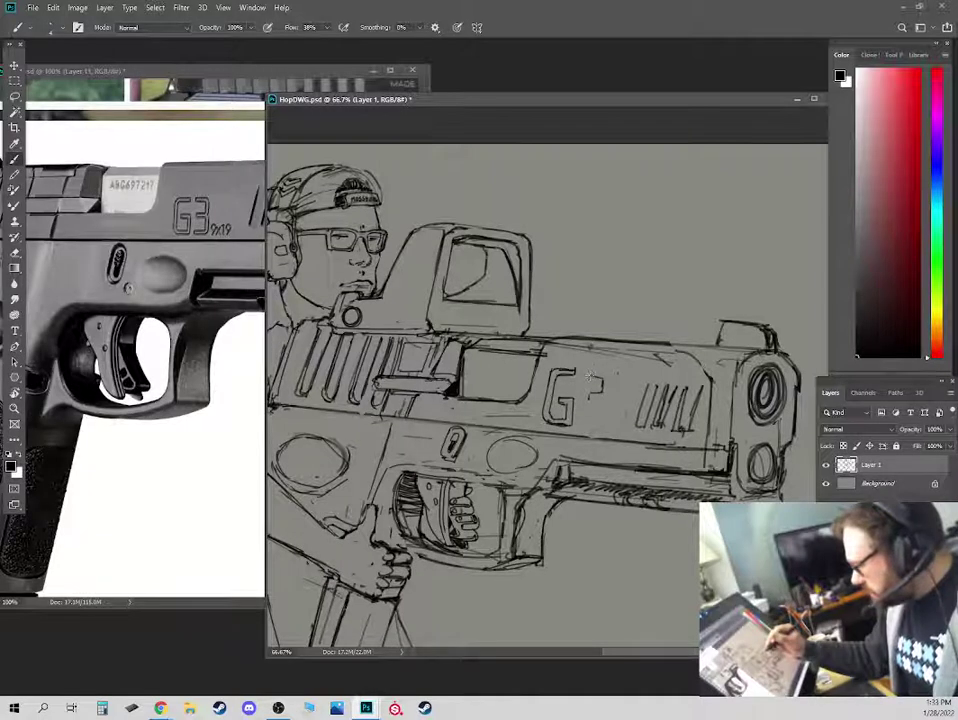
mouse_move(589, 375)
left_mouse_down()
mouse_move(603, 374)
mouse_move(608, 420)
left_mouse_up()
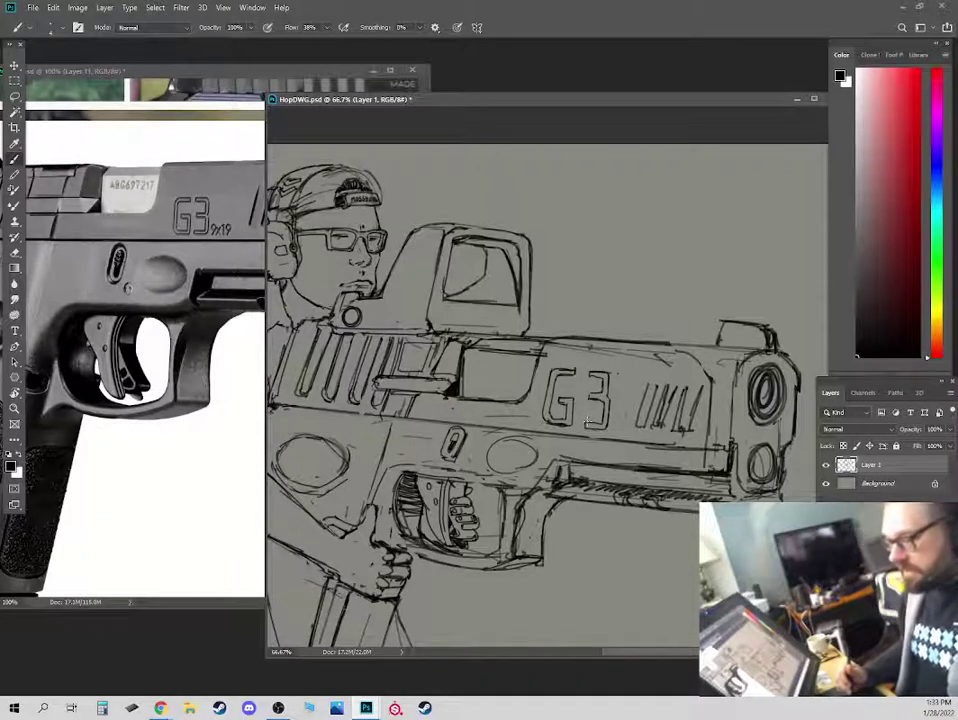
Clean up the ejection port's upper front corner and the stray slide lines above the G3 marking.
key("e")
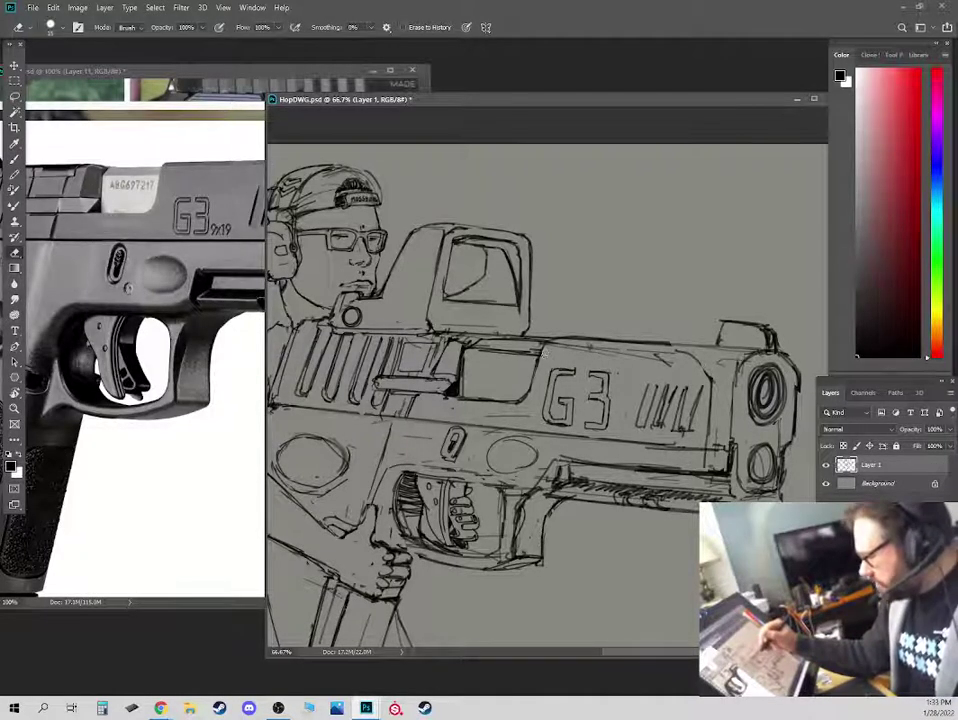
key("b")
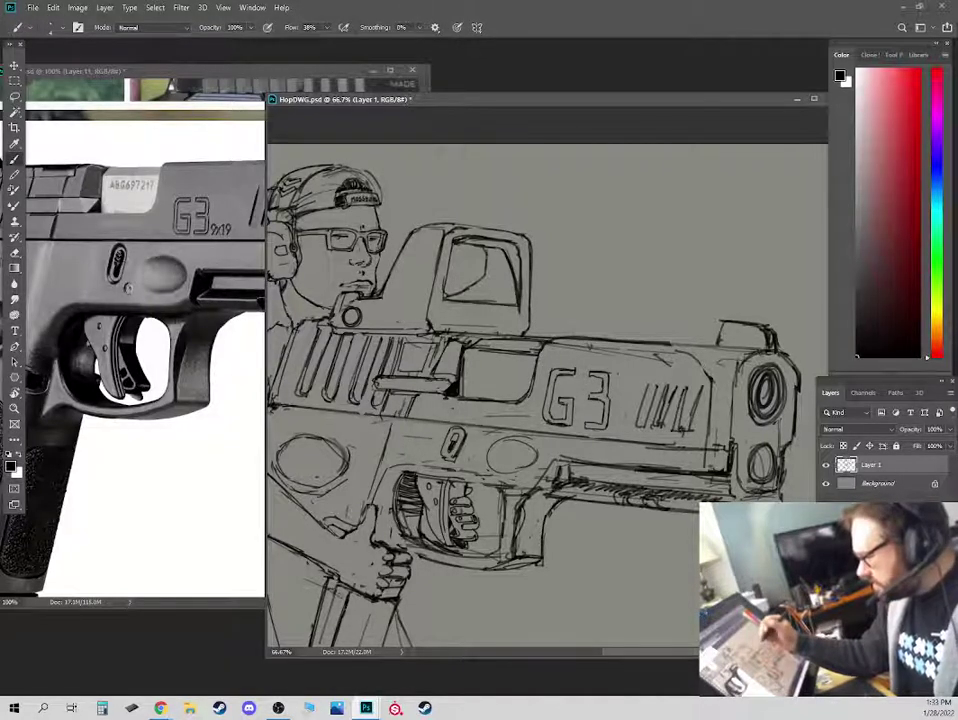
key("e")
mouse_move(620, 352)
left_mouse_down()
mouse_move(557, 346)
mouse_move(630, 350)
left_mouse_up()
key("b")
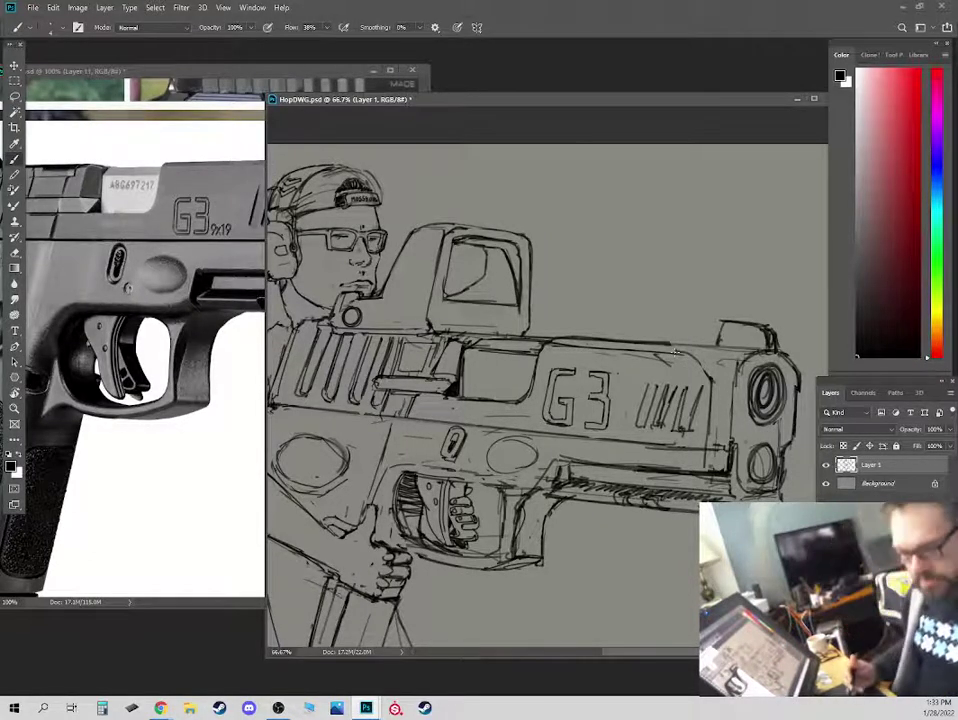
Erase the curved front corner of the slide's upper bevel and redraw the bevel line straight forward to the muzzle end.
key("e")
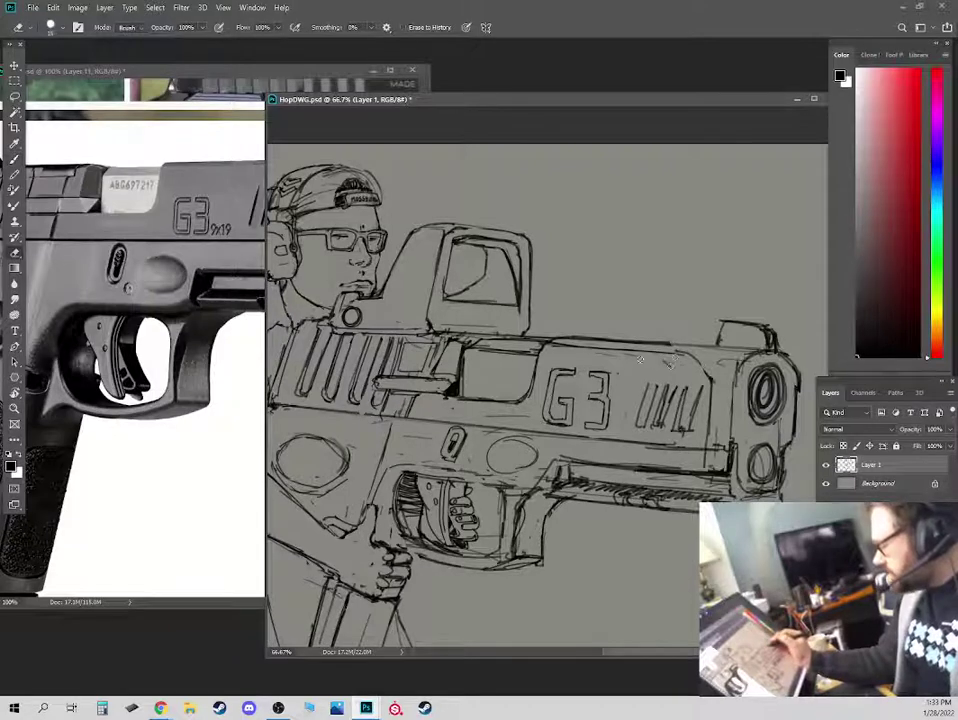
key("b")
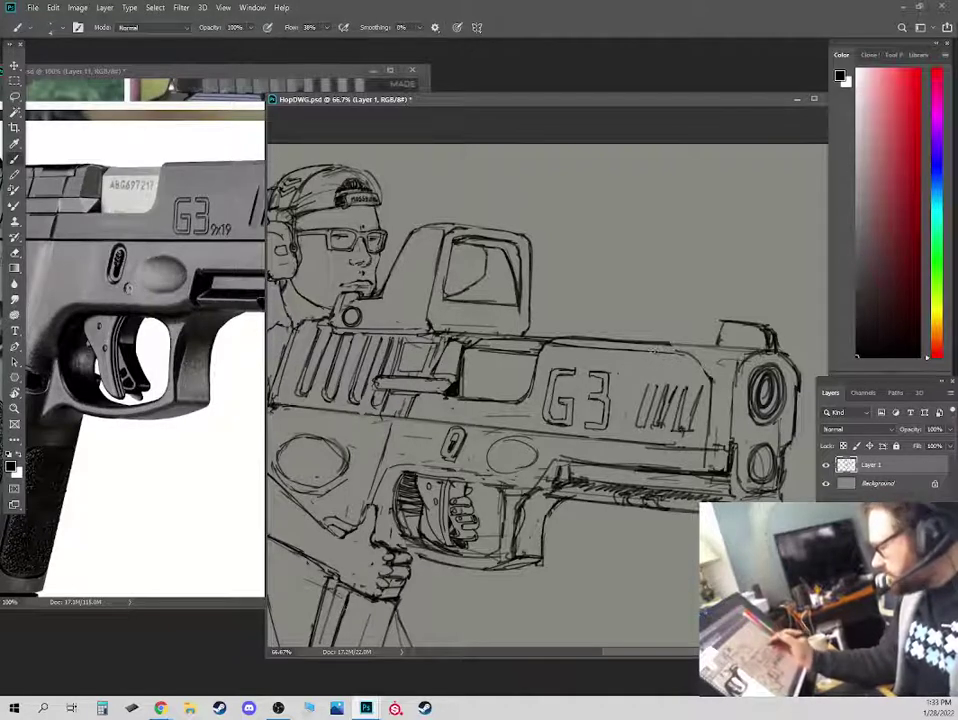
key("e")
left_click_drag(551, 346, 682, 348)
key("b")
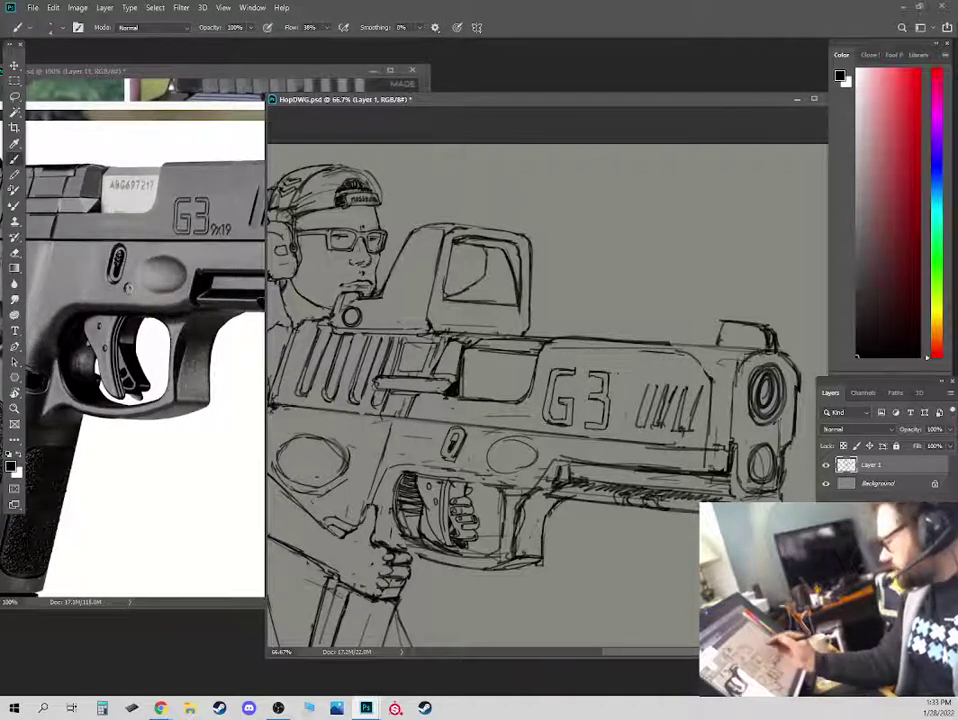
key("e")
key("b")
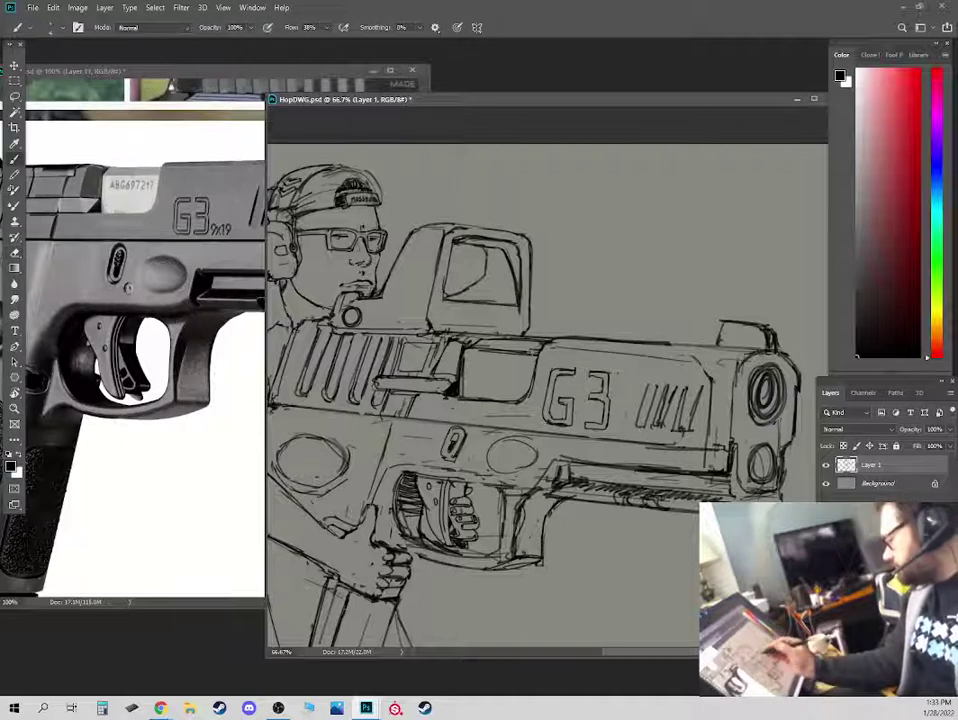
key("e")
key("b")
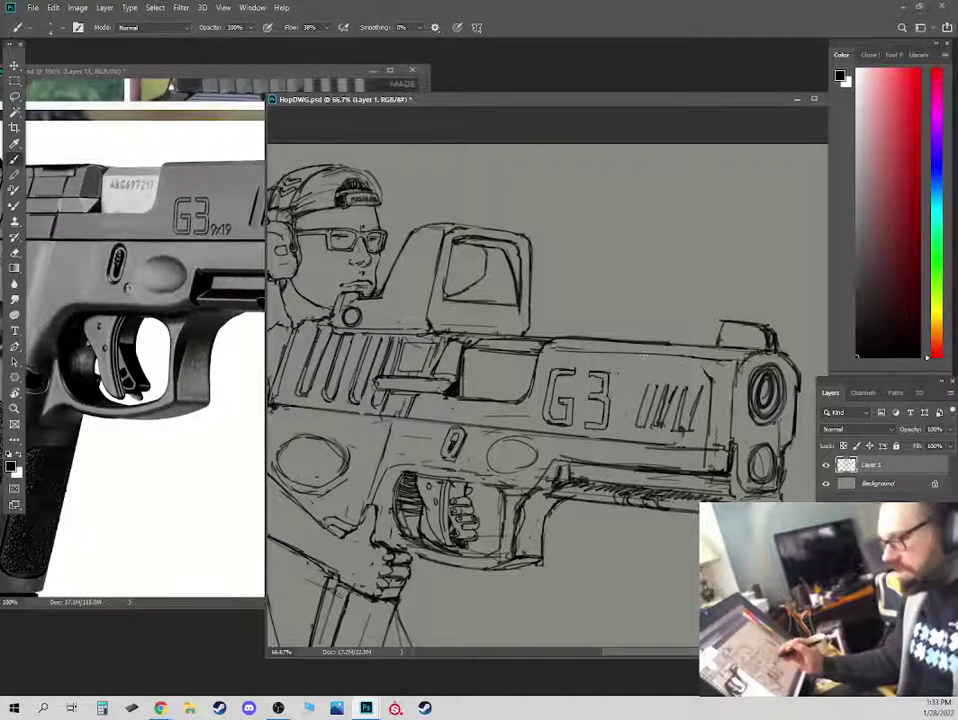
Tidy the front sight's forward edge, then erase the muzzle's heavy rings and redraw them as cleaner, more widely spaced ovals.
key("e")
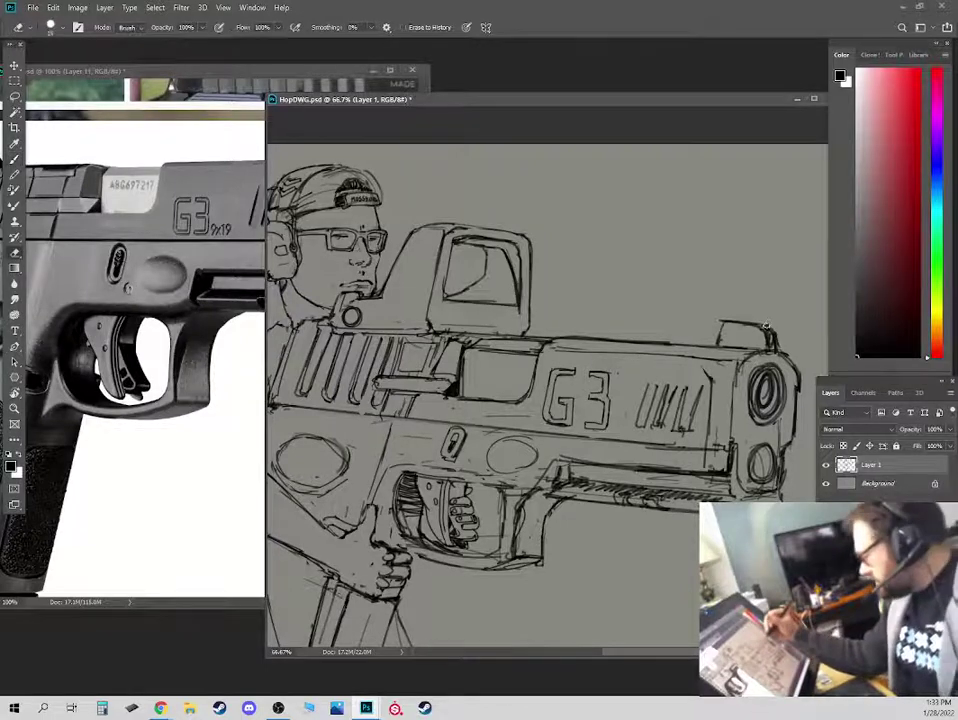
key("b")
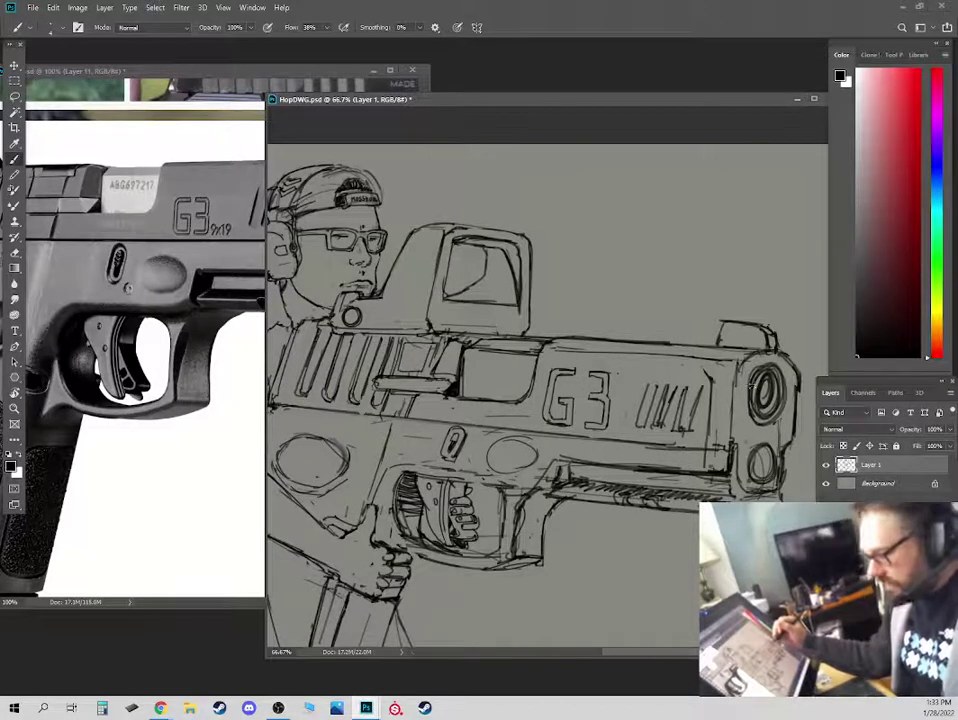
key("e")
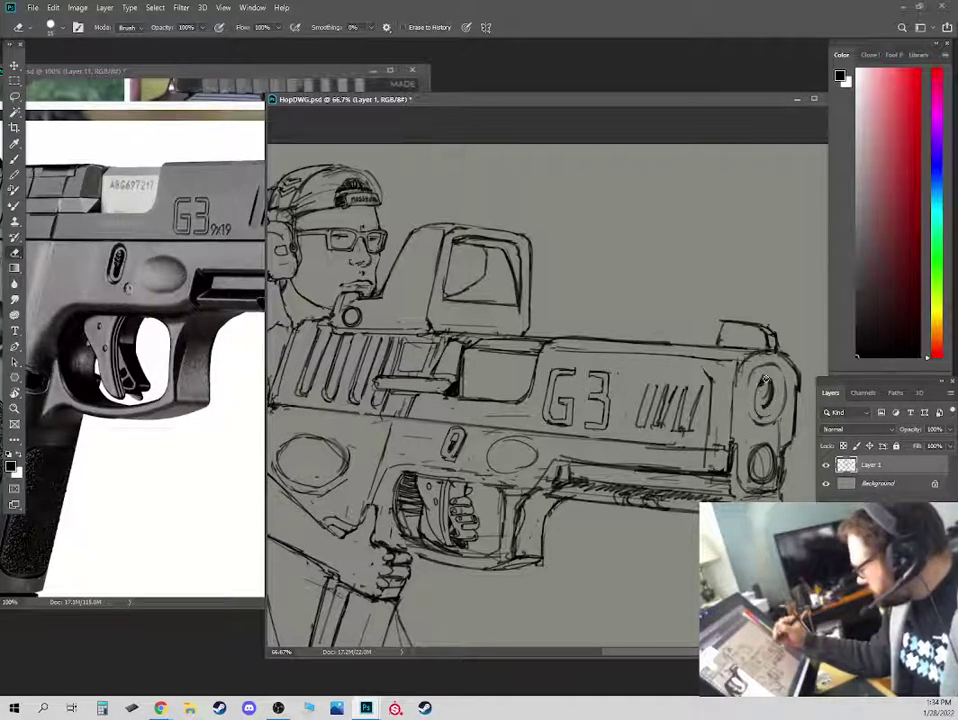
key("b")
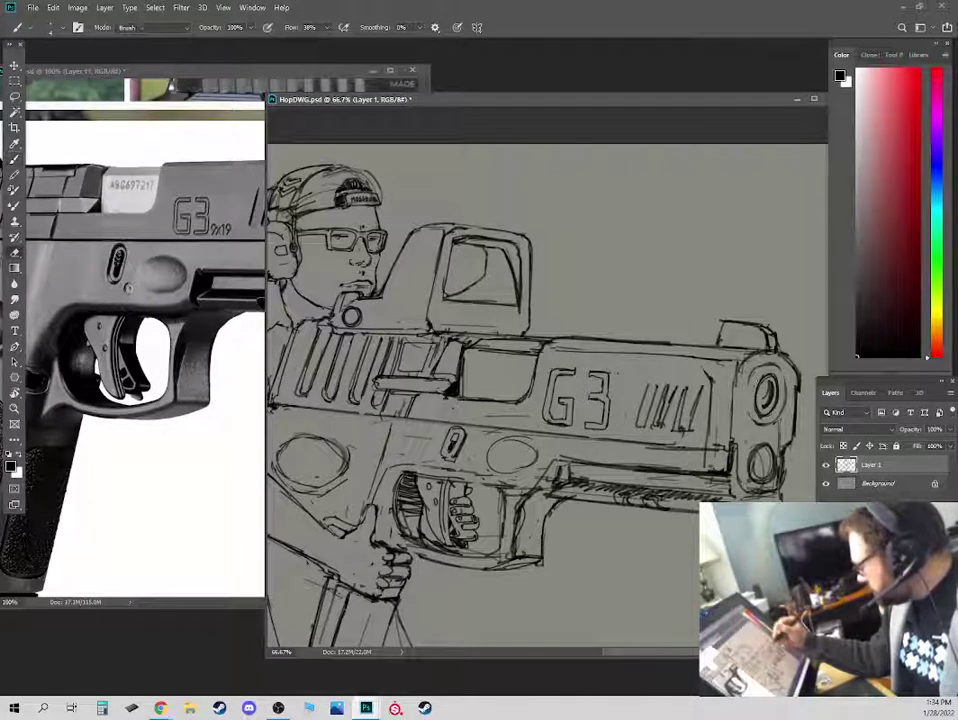
key("e")
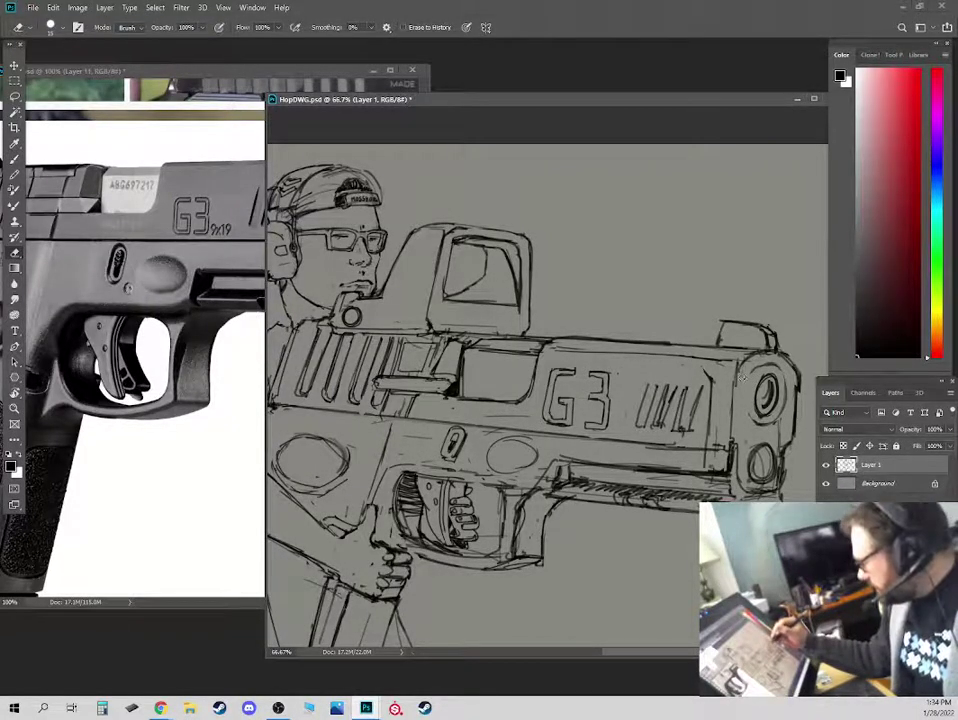
key("b")
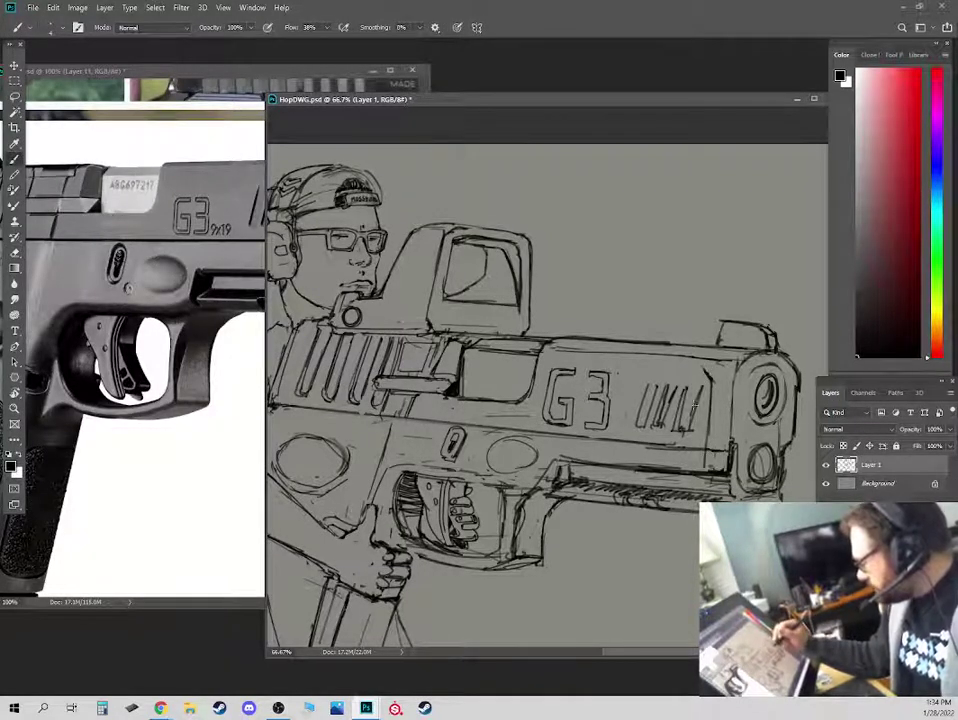
Erase the messy front serrations on the slide and redraw them as evenly spaced slanted slots.
key("e")
mouse_move(702, 388)
left_mouse_down()
mouse_move(688, 430)
mouse_move(670, 403)
mouse_move(660, 428)
left_mouse_up()
key("b")
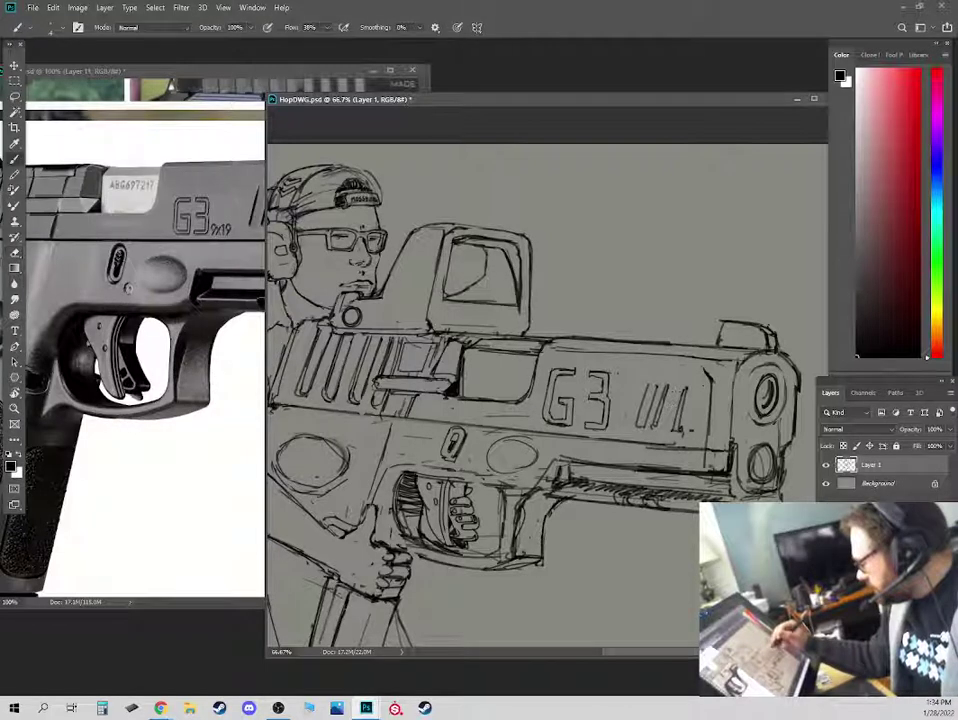
mouse_move(676, 386)
left_mouse_down()
mouse_move(662, 430)
mouse_move(652, 430)
left_mouse_up()
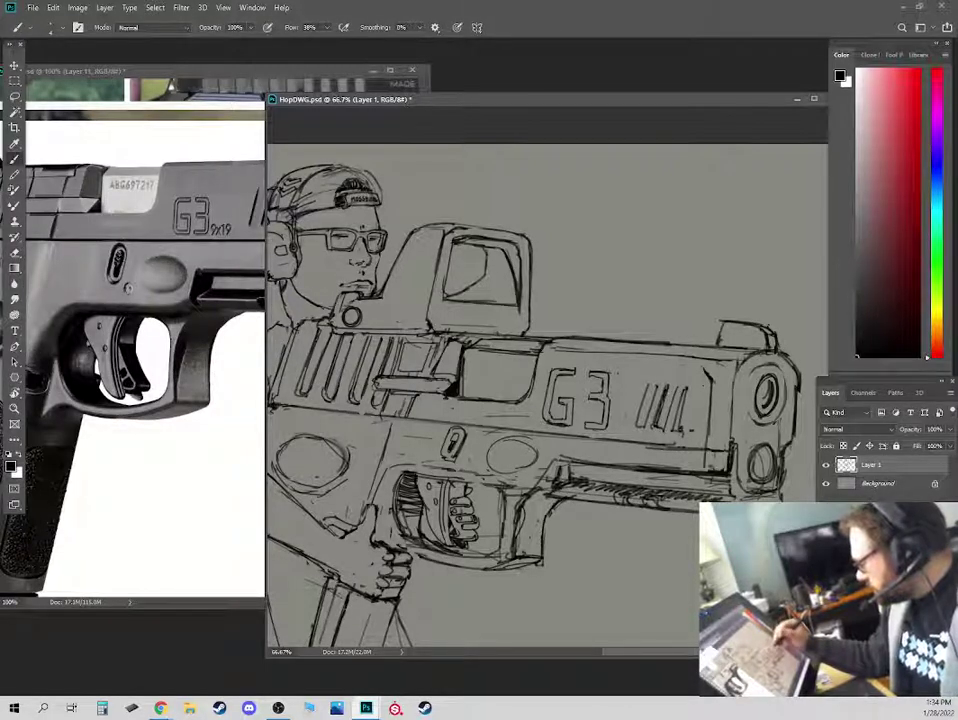
key("e")
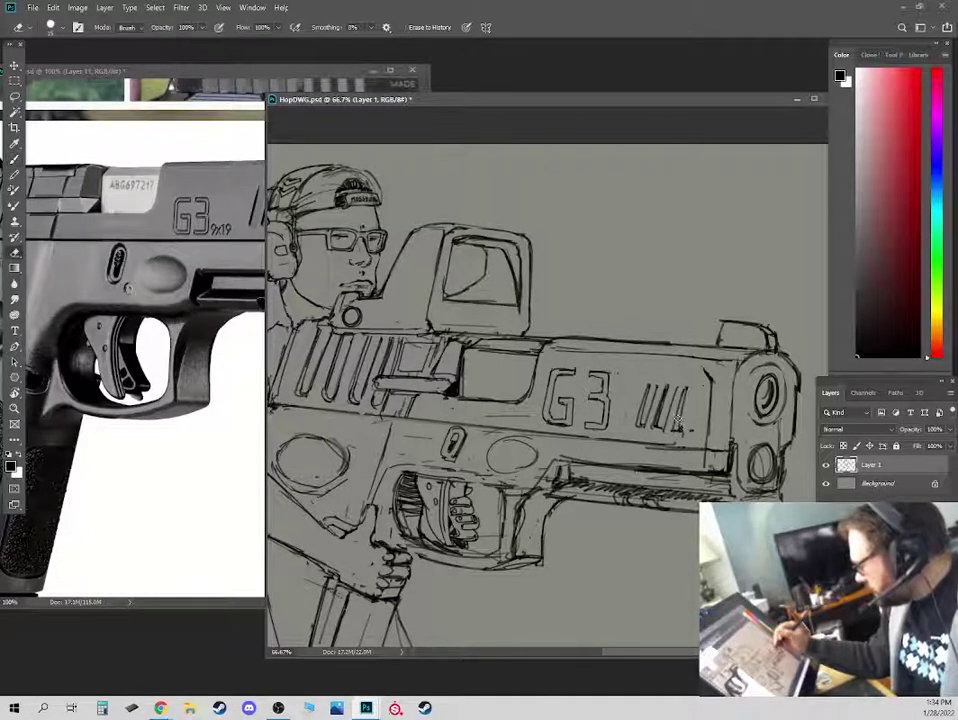
mouse_move(677, 419)
left_mouse_down()
mouse_move(686, 410)
mouse_move(691, 431)
left_mouse_up()
key("b")
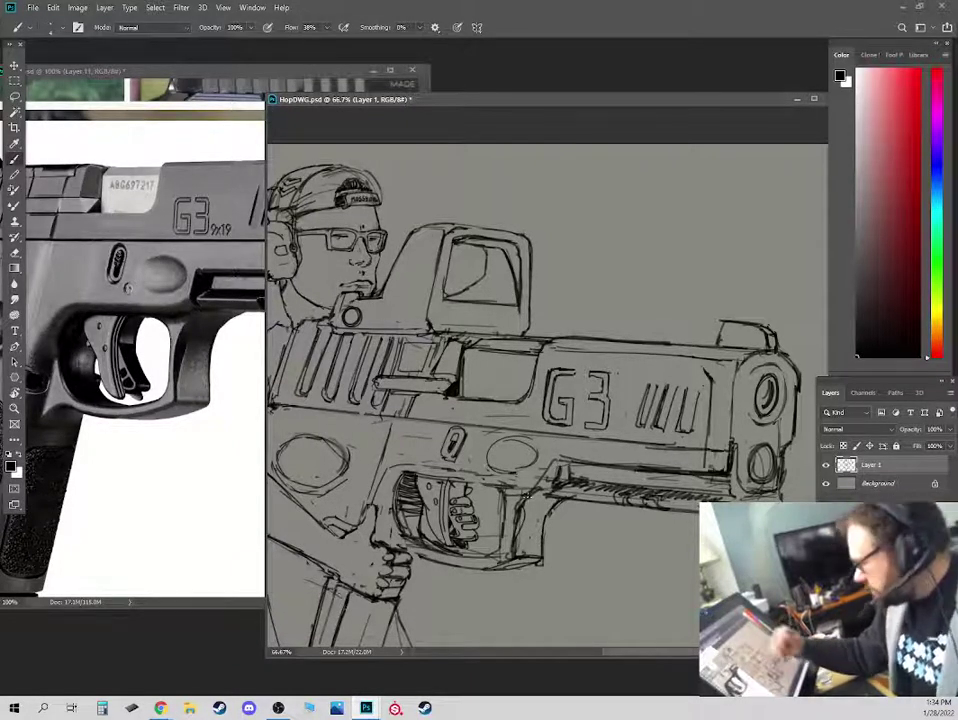
Erase the dark shading inside the muzzle bore and tidy its inner oval.
key("e")
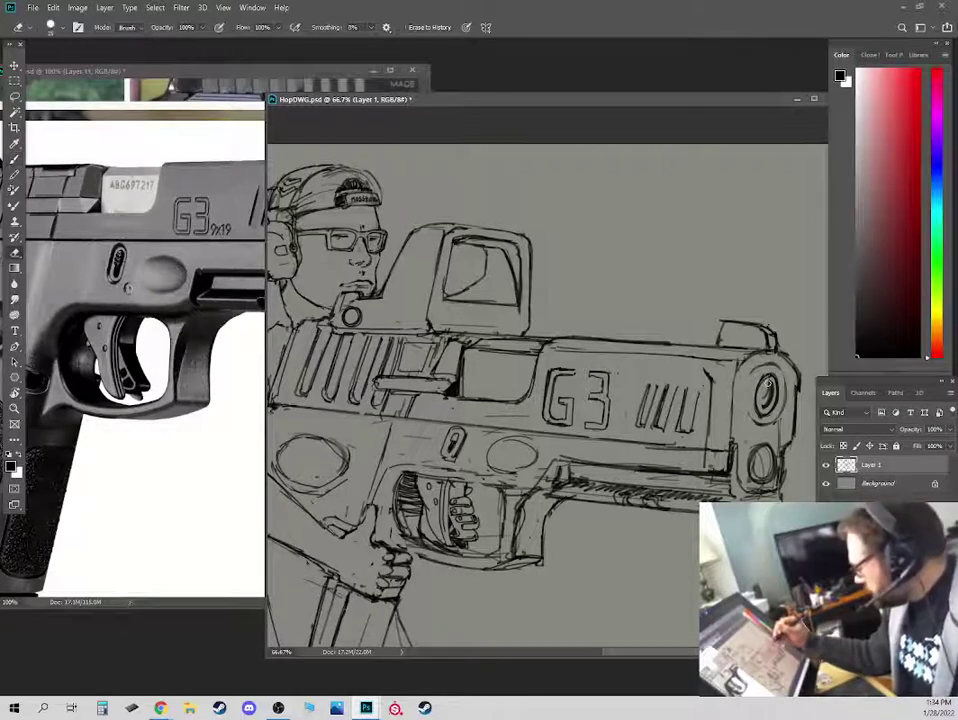
key("b")
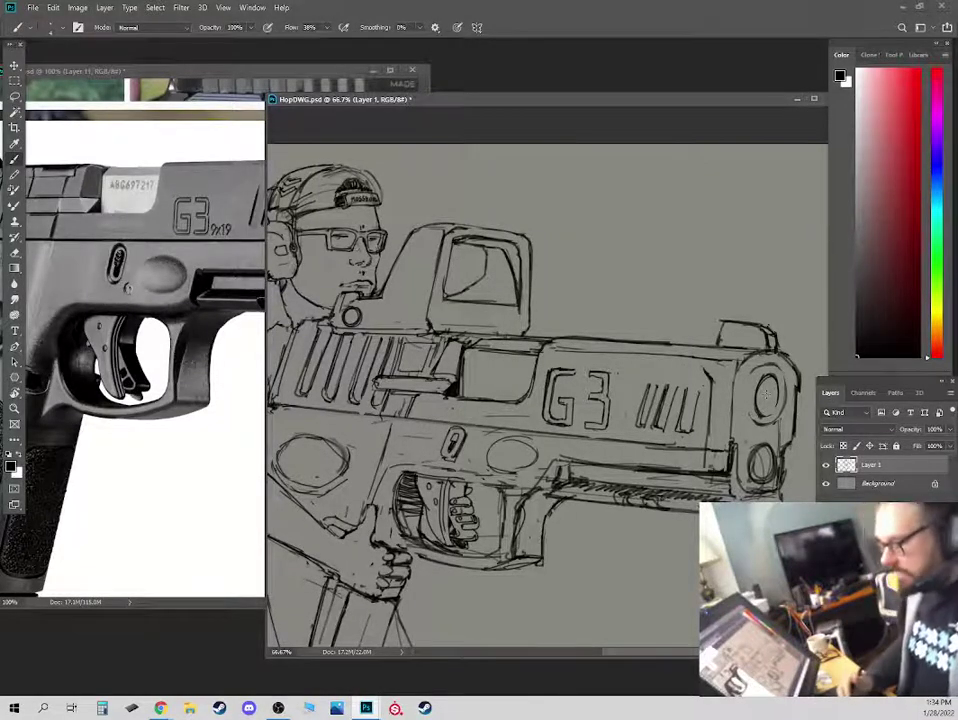
Clean up the sketch lines along the lower part of the optic's window.
key("e")
mouse_move(505, 285)
left_mouse_down()
mouse_move(486, 254)
mouse_move(485, 284)
mouse_move(446, 299)
left_mouse_up()
key("b")
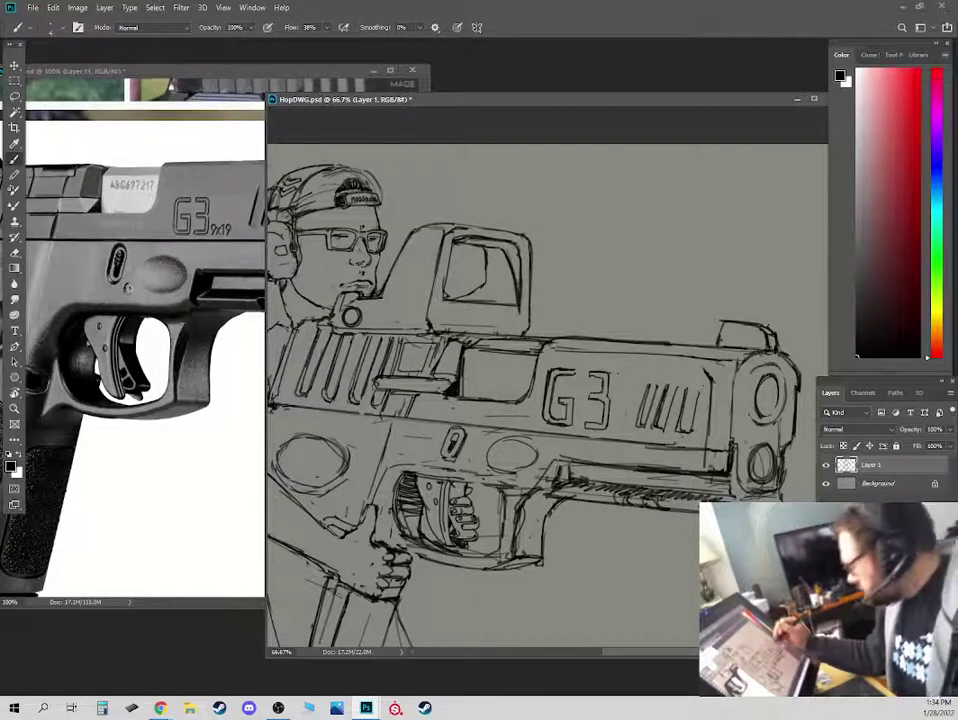
key("e")
key("b")
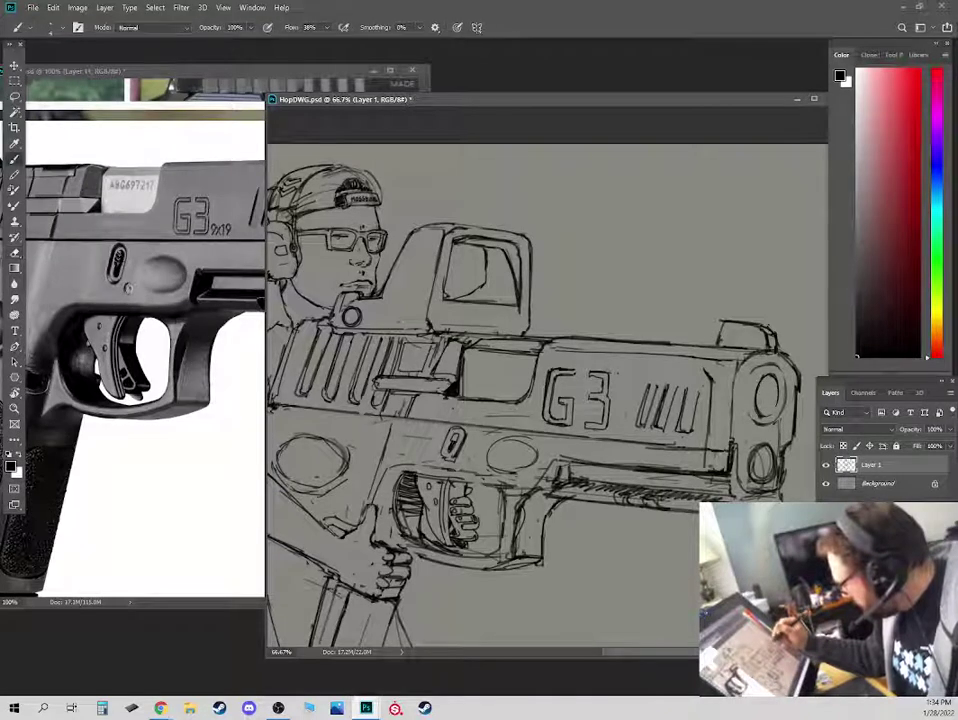
Erase the loose ring around the muzzle bore and redraw it as a tighter oval.
key("e")
left_click_drag(768, 363, 750, 378)
key("b")
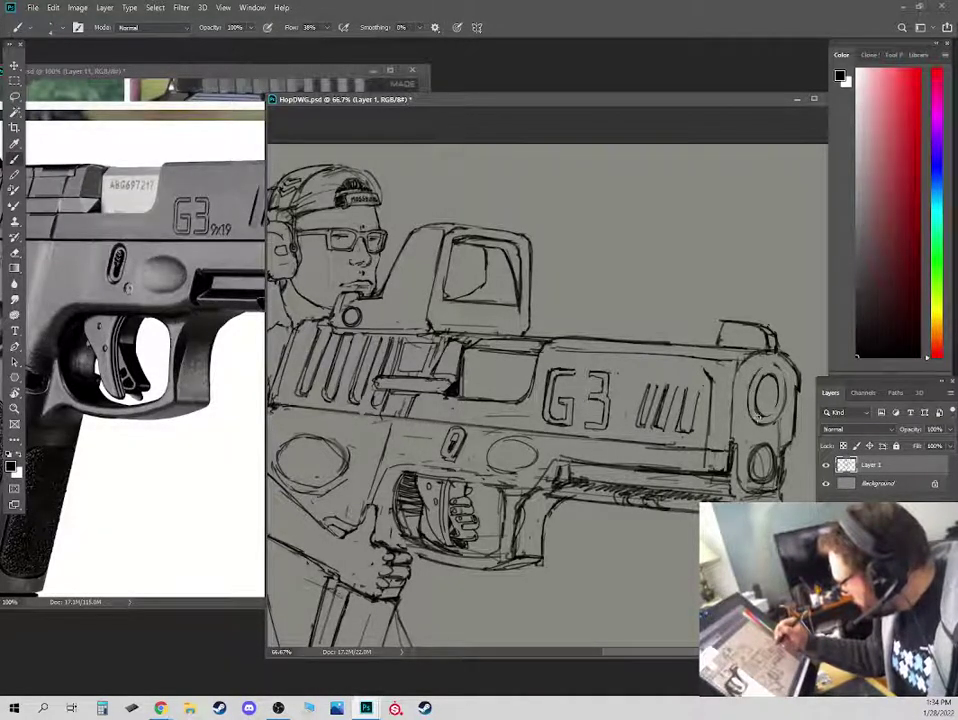
key("e")
key("b")
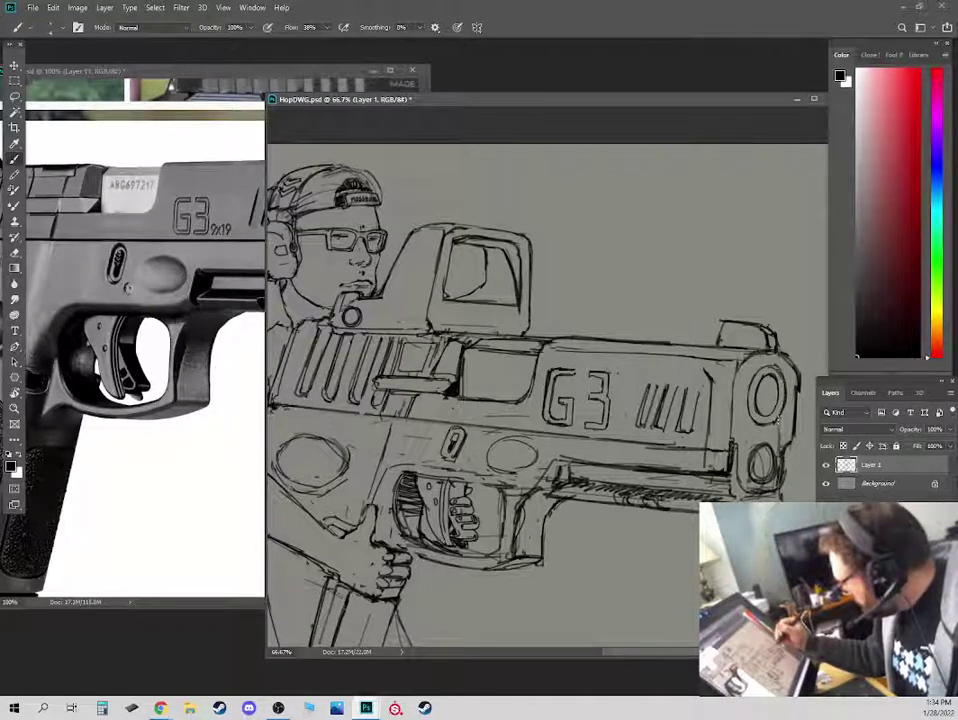
Erase the hatching in the round opening below the muzzle, mark its centre, and redraw the front edge beside it.
key("e")
mouse_move(764, 455)
left_mouse_down()
mouse_move(761, 476)
mouse_move(775, 476)
mouse_move(756, 485)
left_mouse_up()
key("b")
key("e")
key("b")
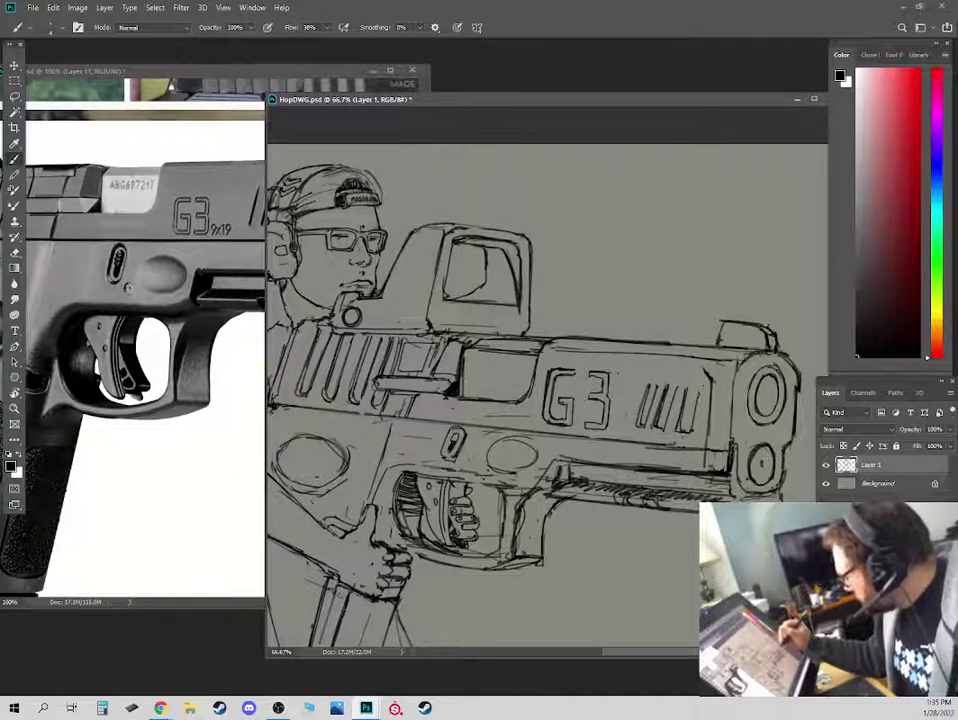
left_click_drag(785, 448, 783, 470)
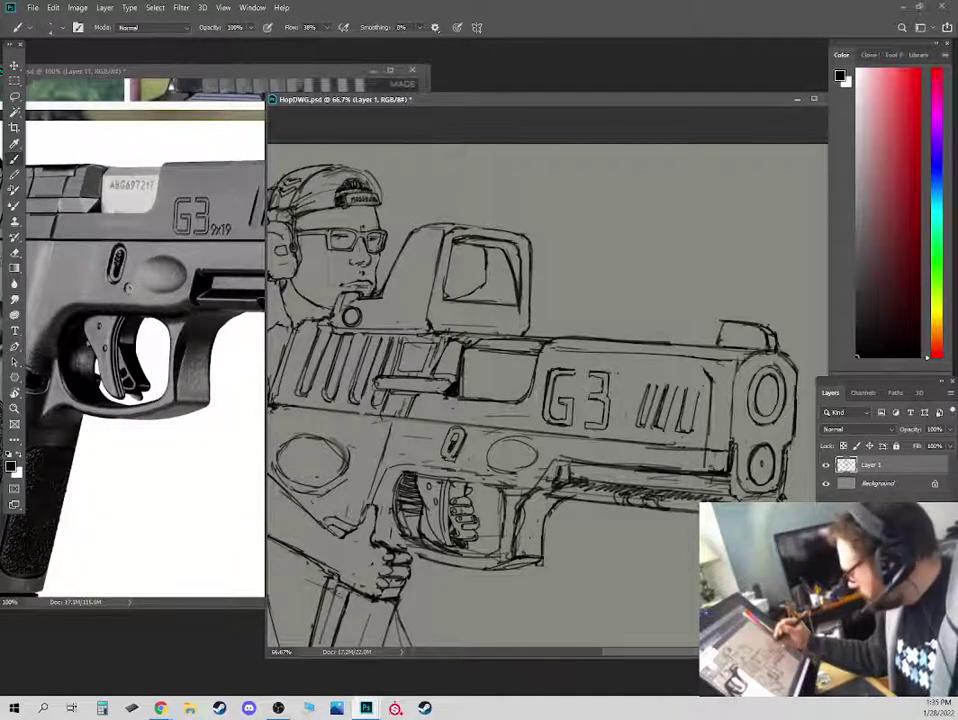
Draw slanted lines across the muzzle bore and reinforce the oval recess on the frame above the trigger guard.
left_click_drag(758, 407, 776, 377)
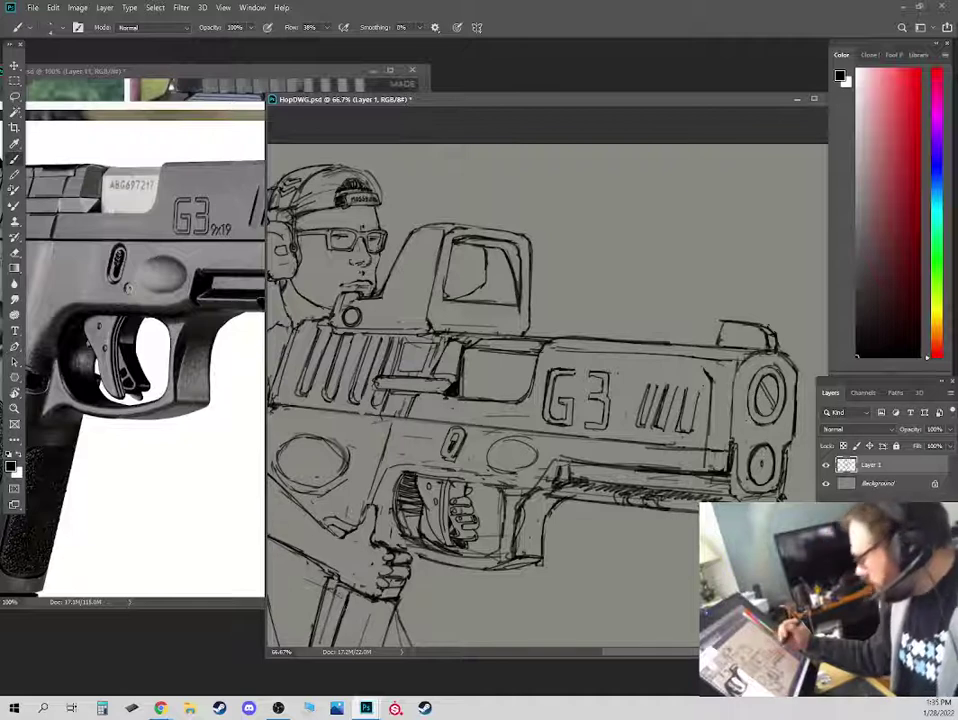
key("e")
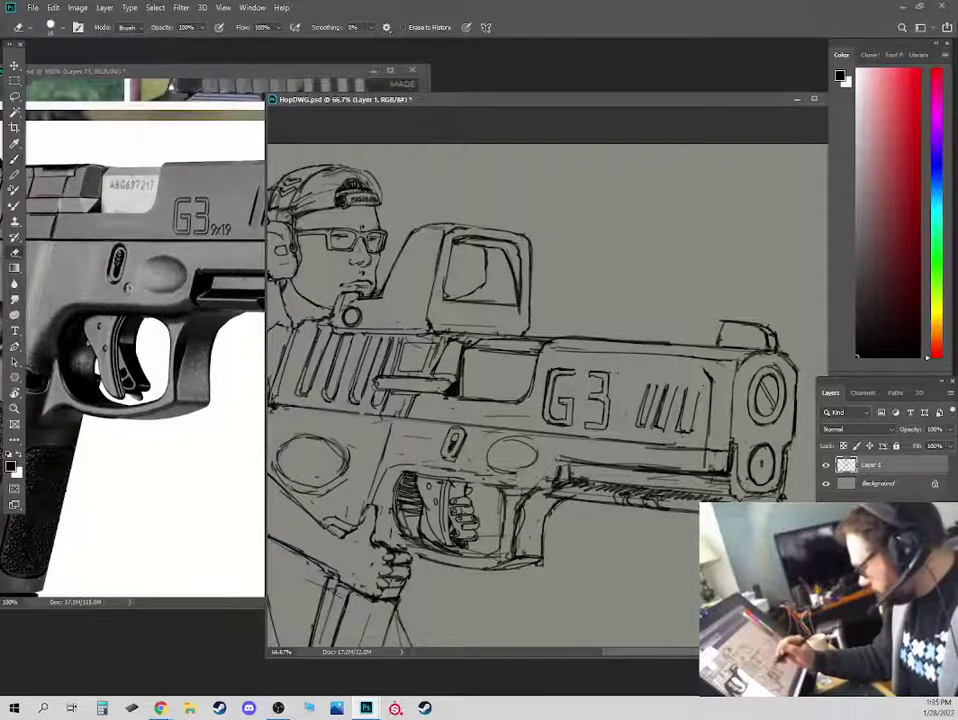
key("b")
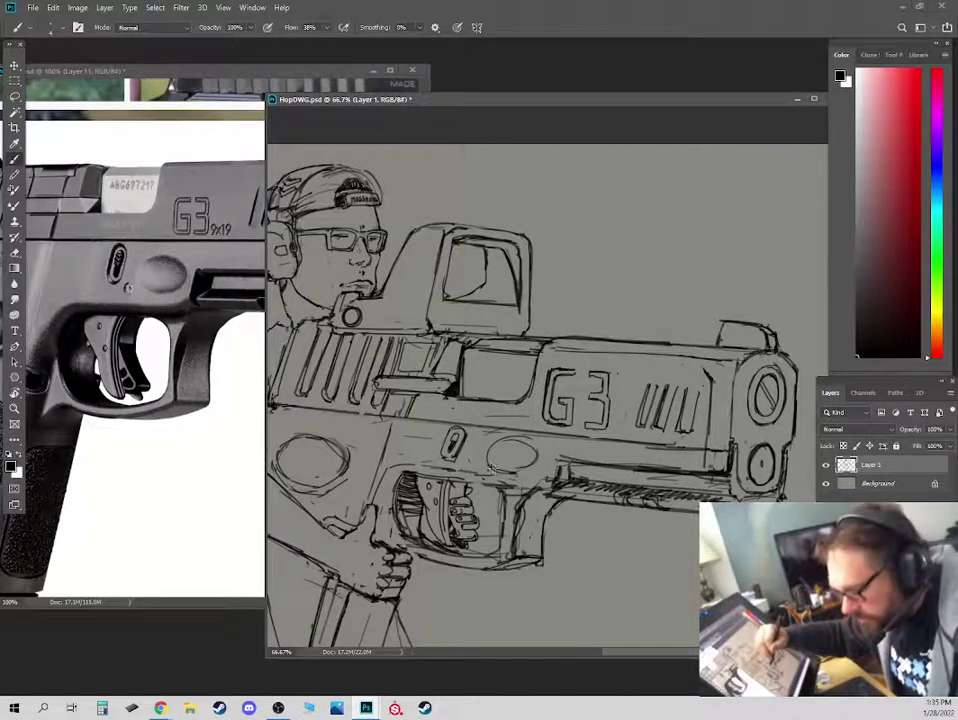
mouse_move(490, 466)
left_mouse_down()
mouse_move(536, 462)
mouse_move(512, 438)
left_mouse_up()
Erase the rough marks under the shirt hem on the rear leg and draw a trouser pocket there.
key("ctrl+minus")
key("ctrl+minus")
key("ctrl+minus")
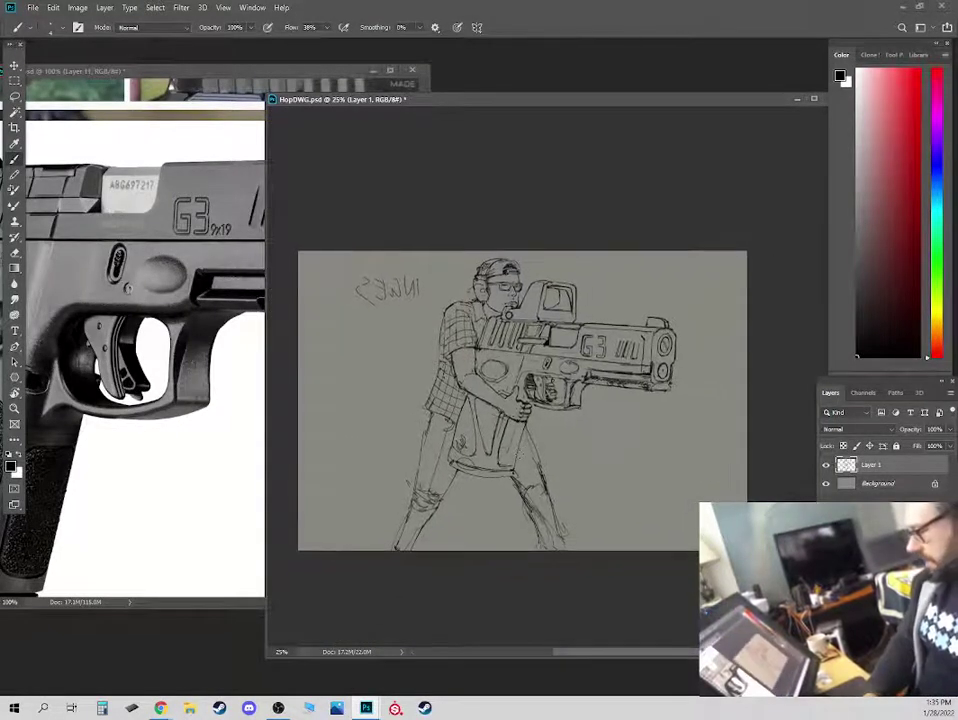
key("ctrl+plus")
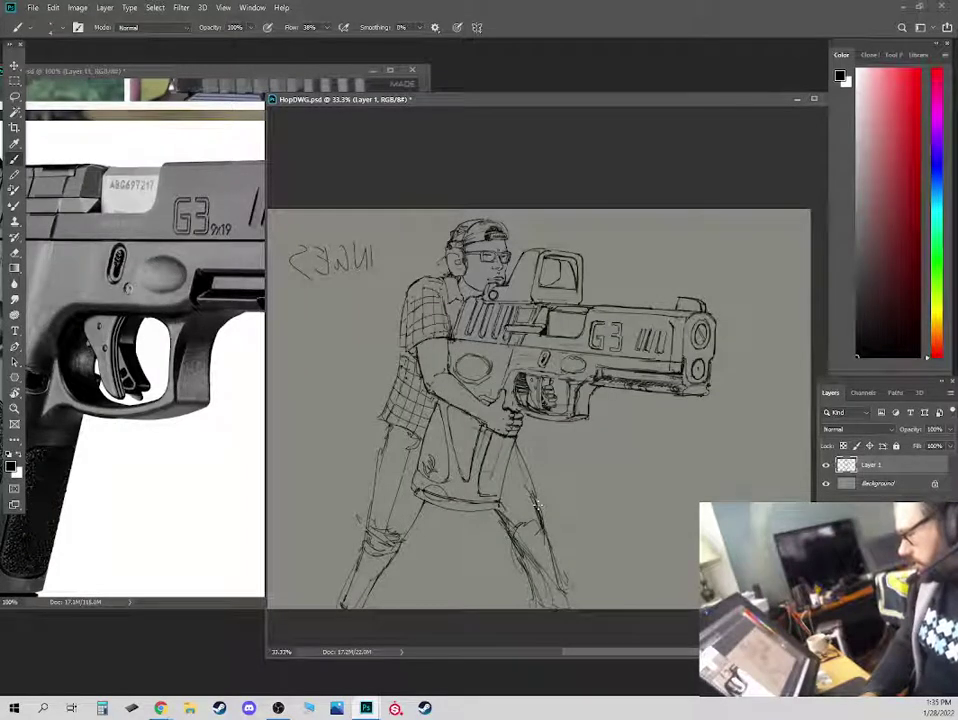
key("ctrl+plus")
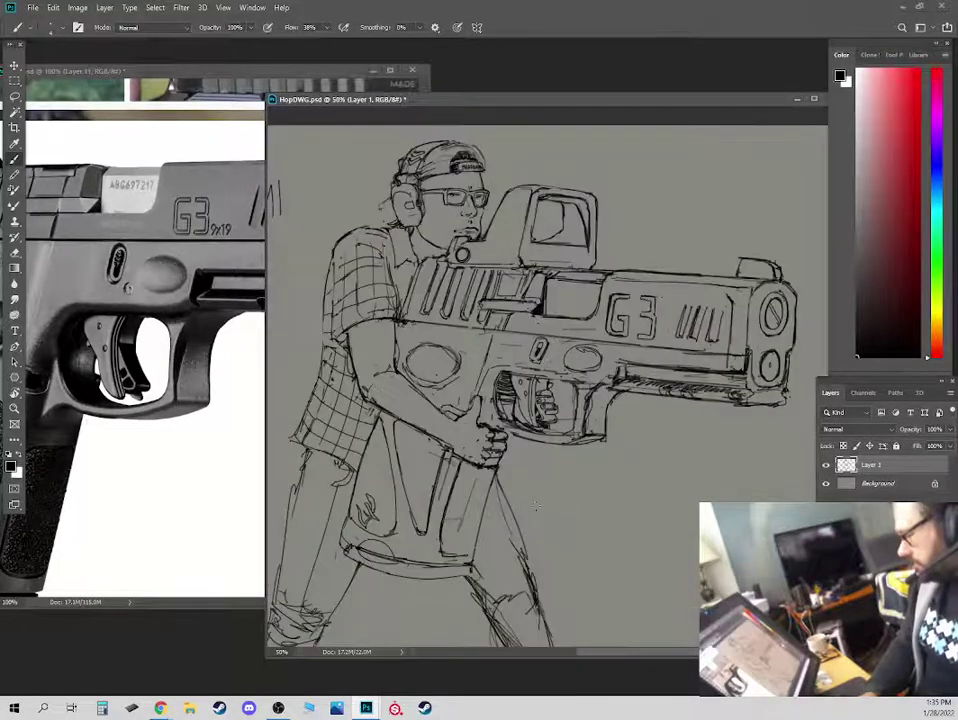
left_click_drag(530, 515, 605, 474)
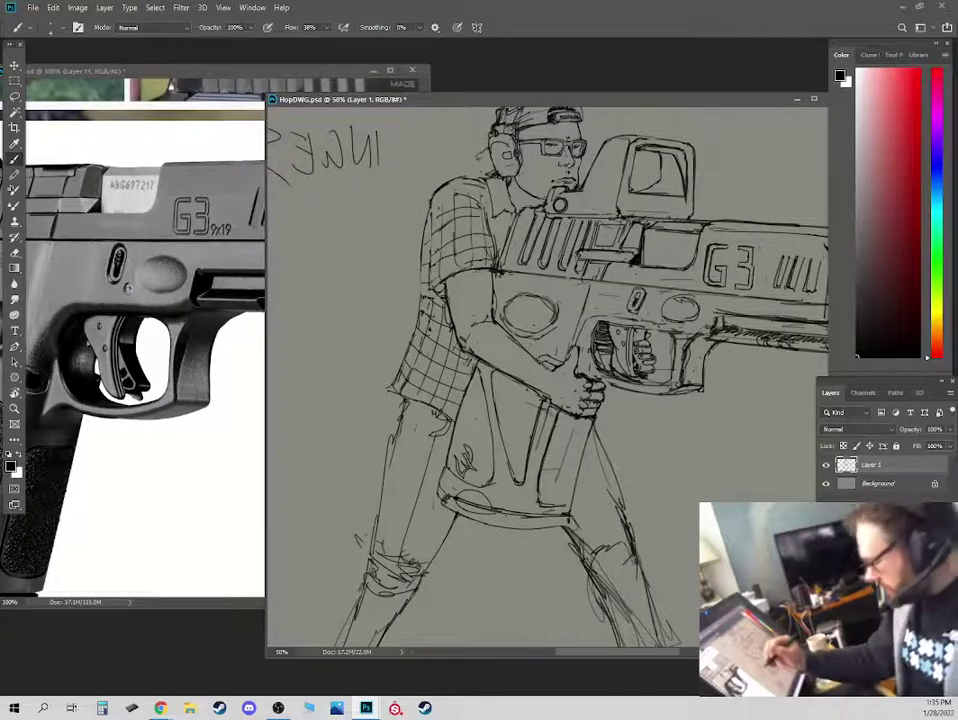
key("e")
mouse_move(430, 432)
left_mouse_down()
mouse_move(447, 426)
mouse_move(424, 423)
left_mouse_up()
key("b")
left_click_drag(430, 416, 404, 440)
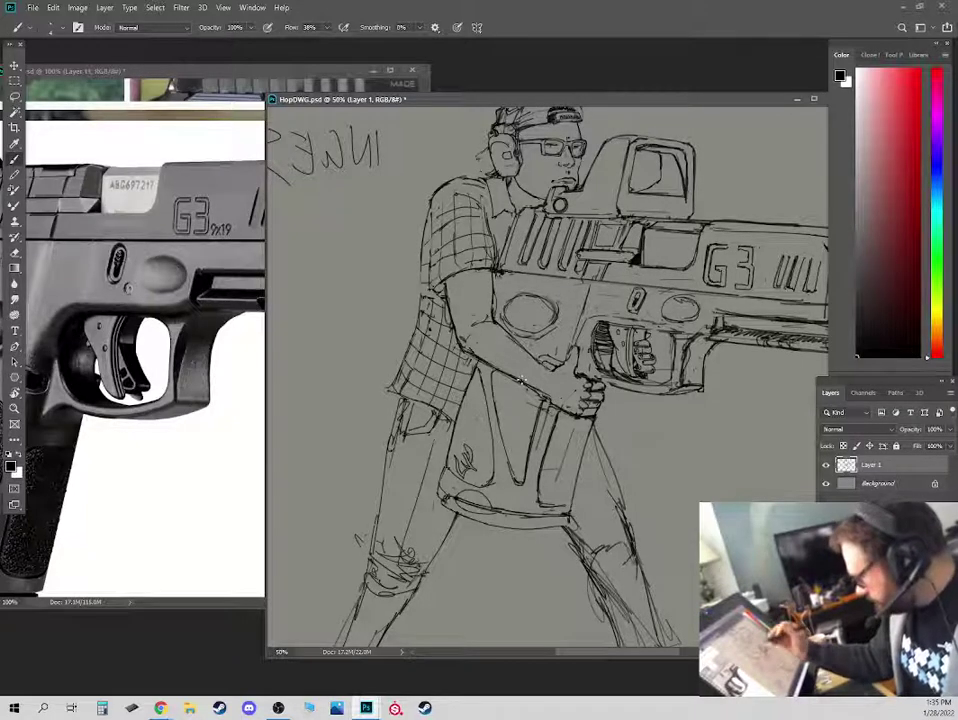
Reinforce the rear leg's shin outline and erase the stray mark beside its knee.
mouse_move(609, 567)
left_mouse_down()
mouse_move(599, 510)
mouse_move(587, 530)
mouse_move(594, 545)
left_mouse_up()
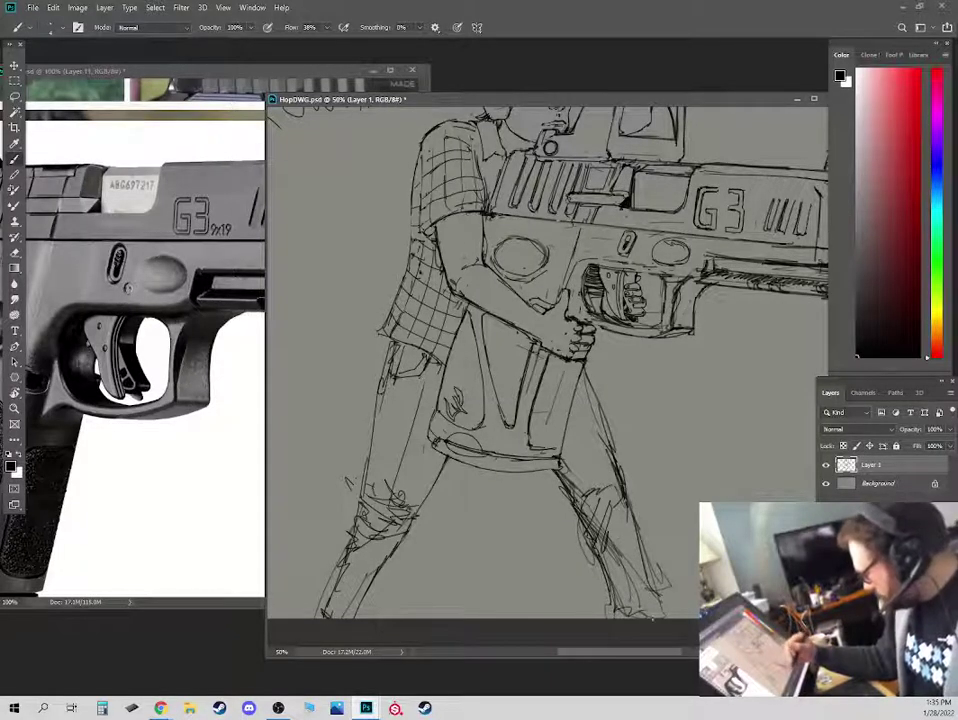
key("e")
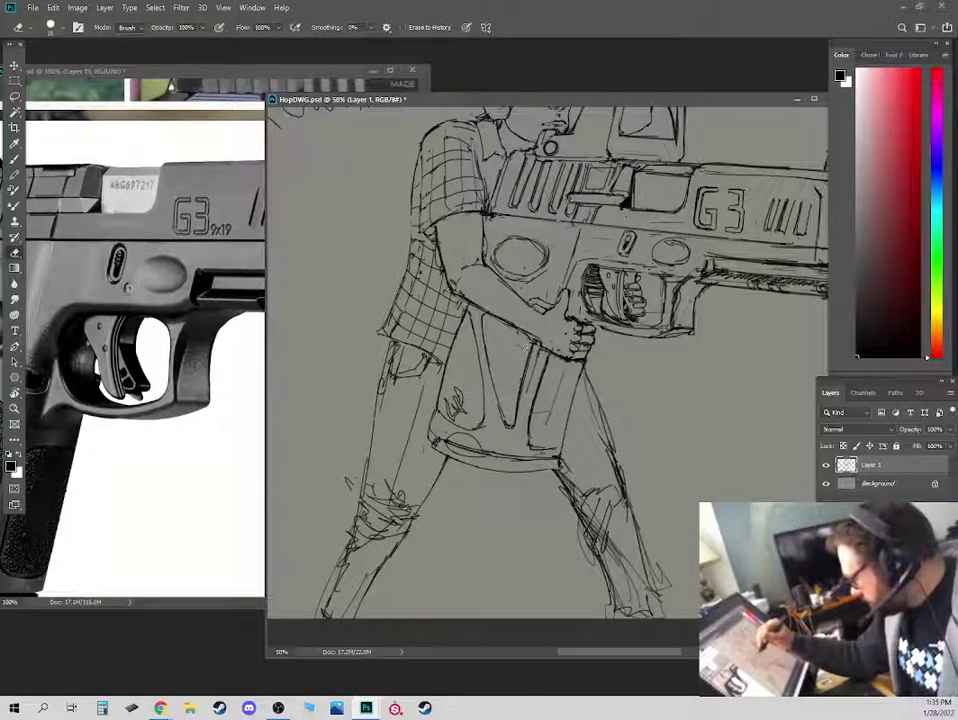
key("b")
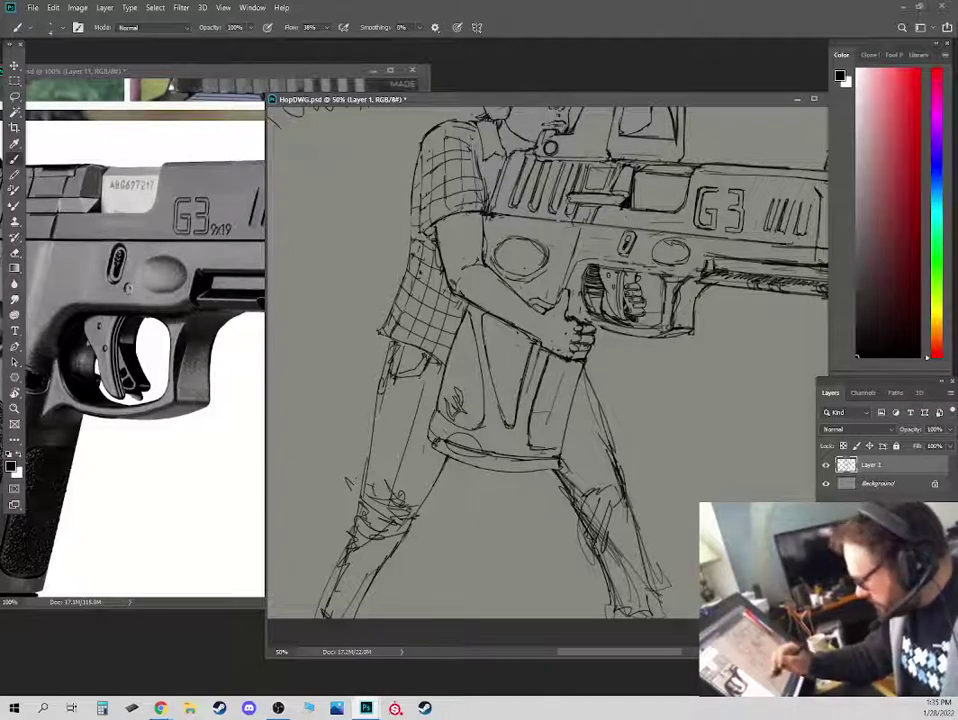
left_click_drag(410, 505, 338, 552)
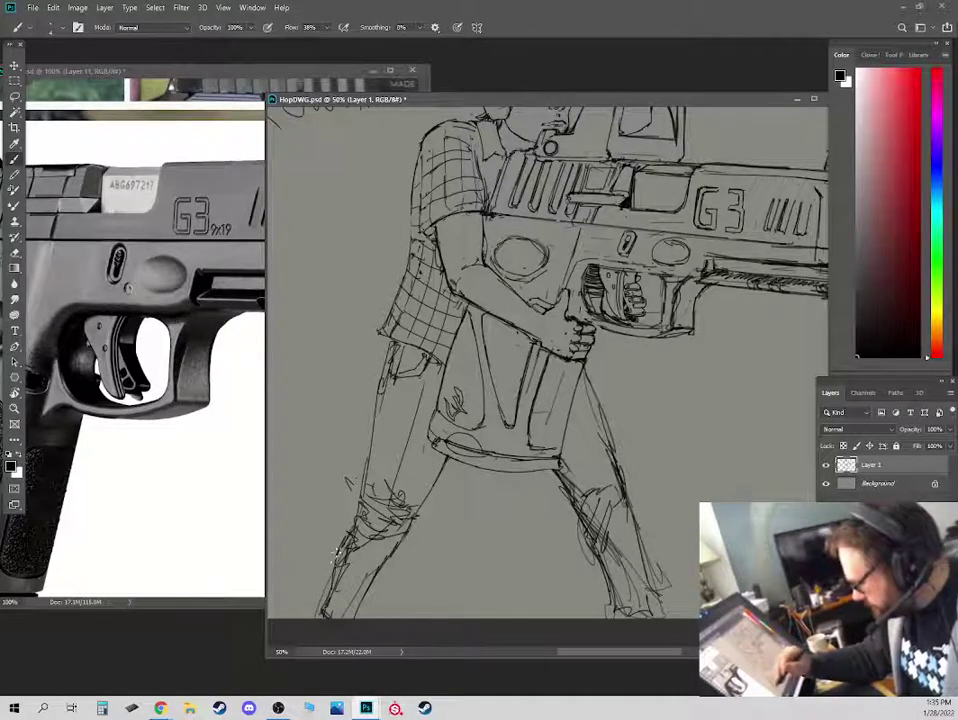
key("e")
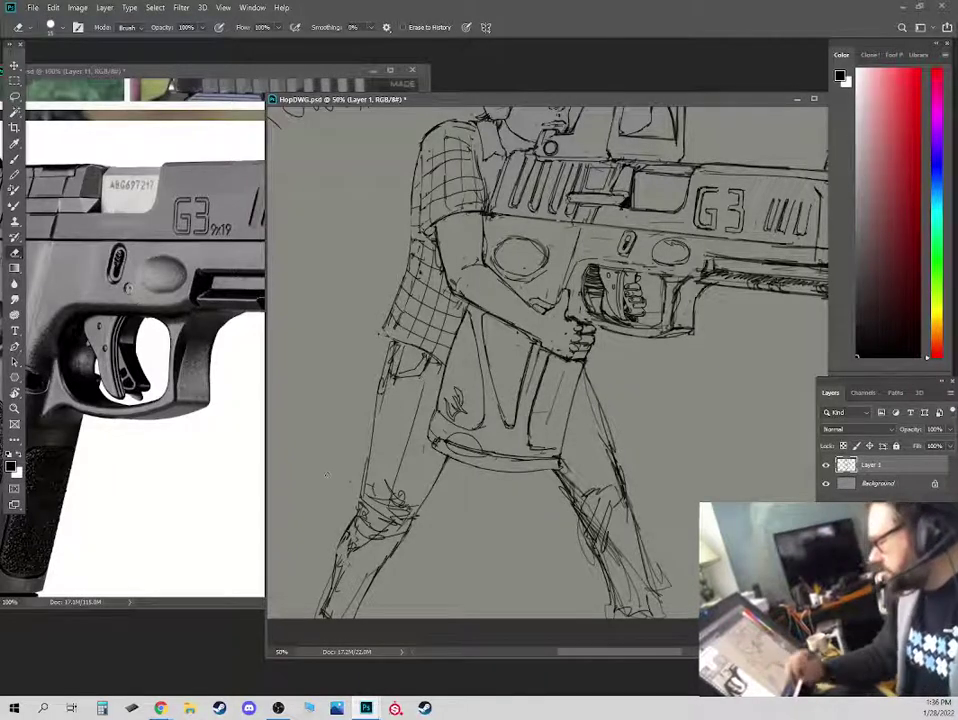
Tidy the slide's top edge just in front of the ejection port.
key("b")
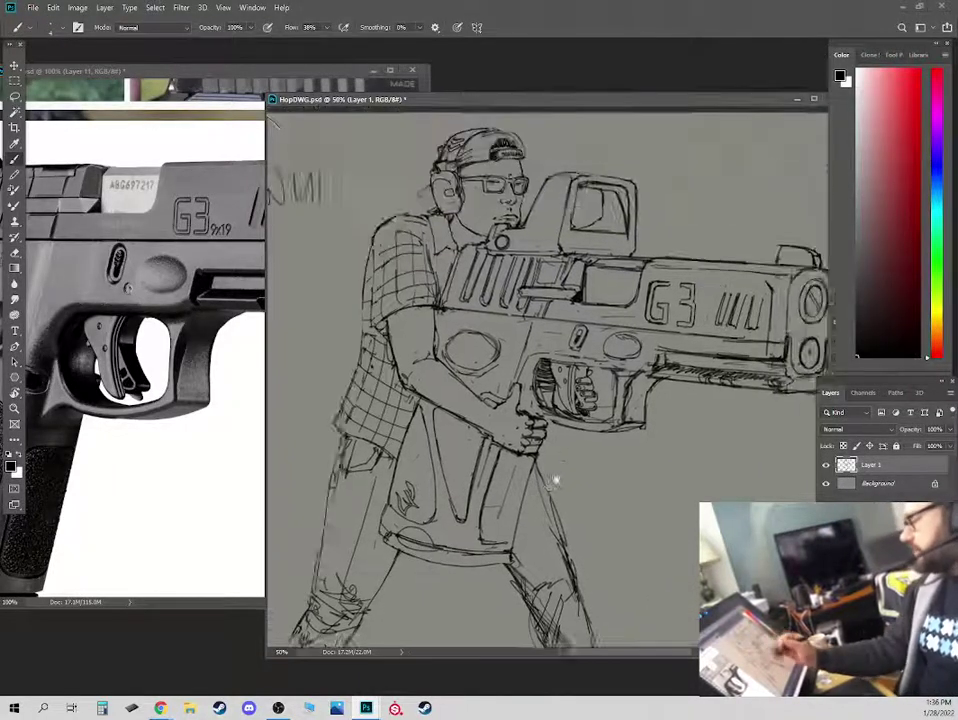
key("e")
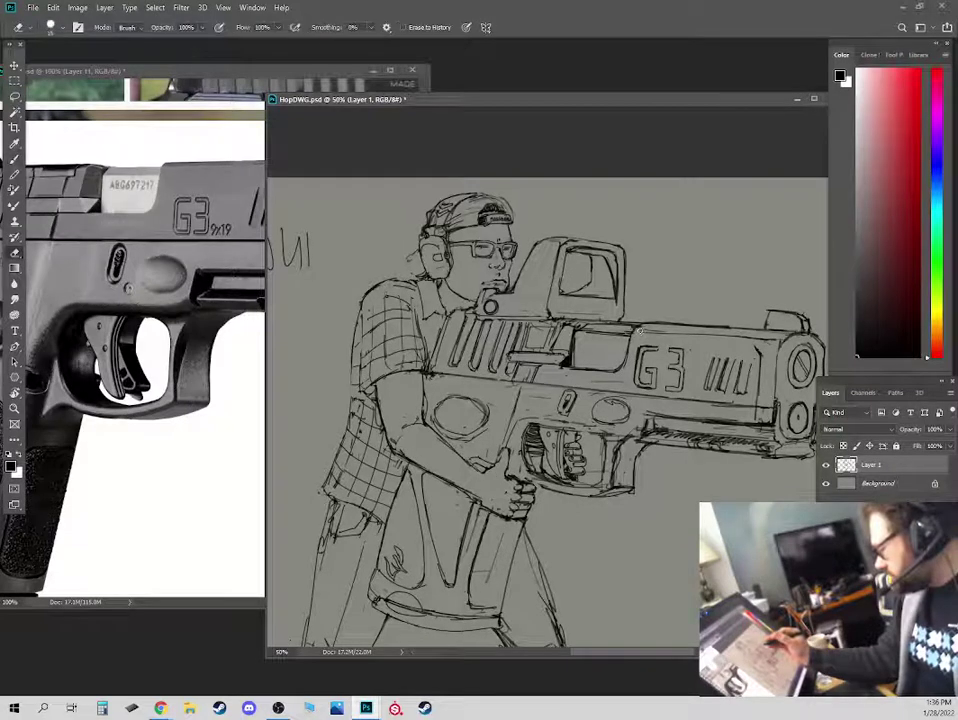
key("b")
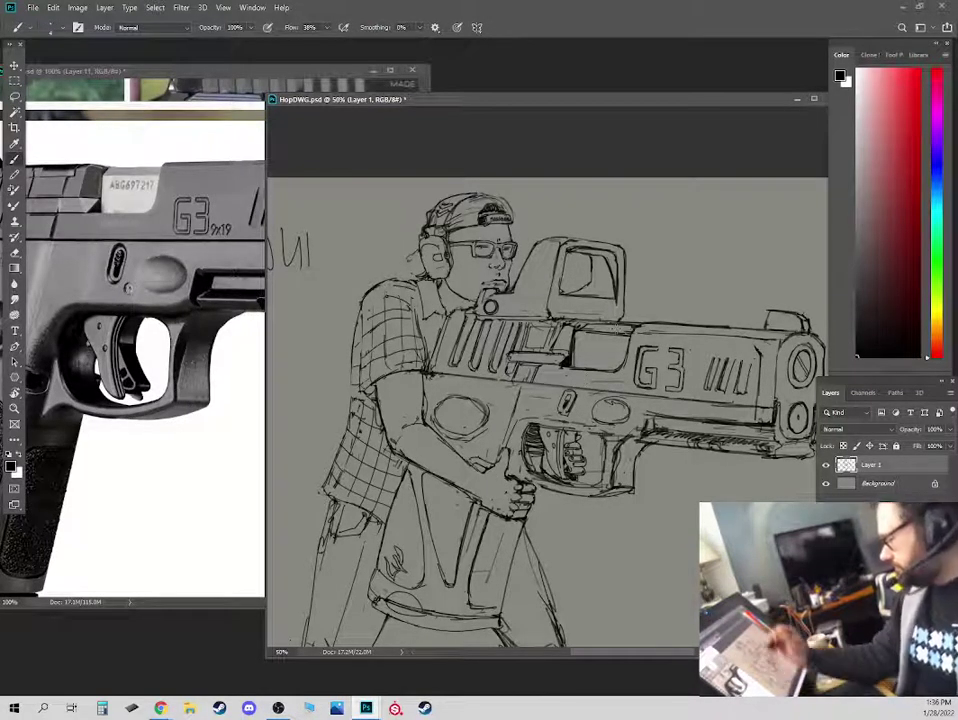
Erase the mirrored lettering in the empty area behind the figure and check the whole drawing.
left_click_drag(493, 381, 663, 375)
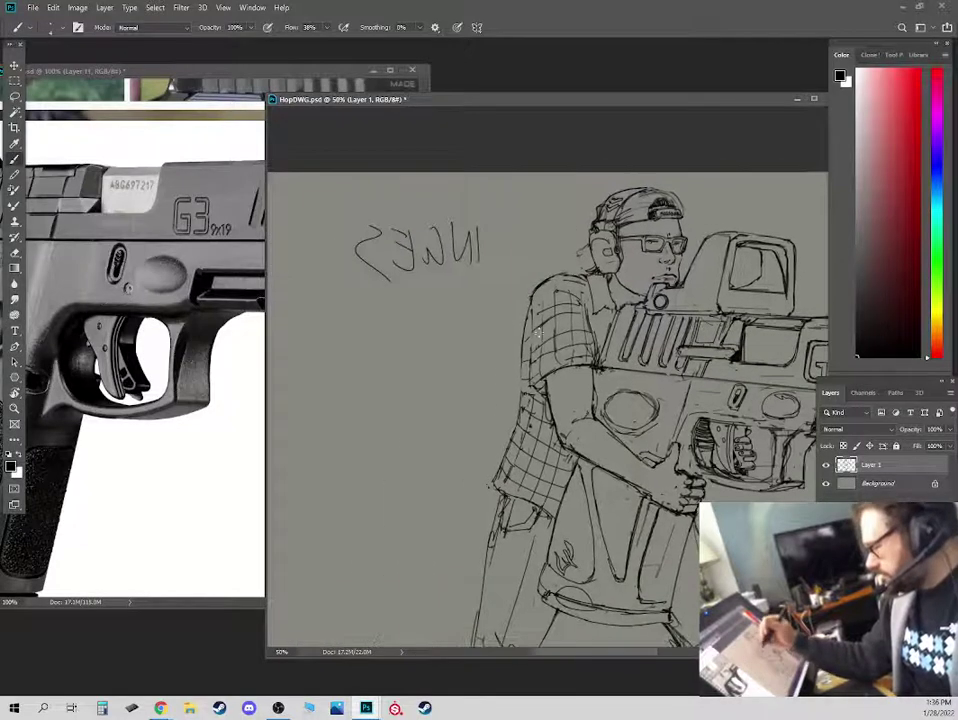
key("e")
mouse_move(480, 262)
left_mouse_down()
mouse_move(385, 250)
mouse_move(447, 278)
left_mouse_up()
key("ctrl+0")
key("ctrl+minus")
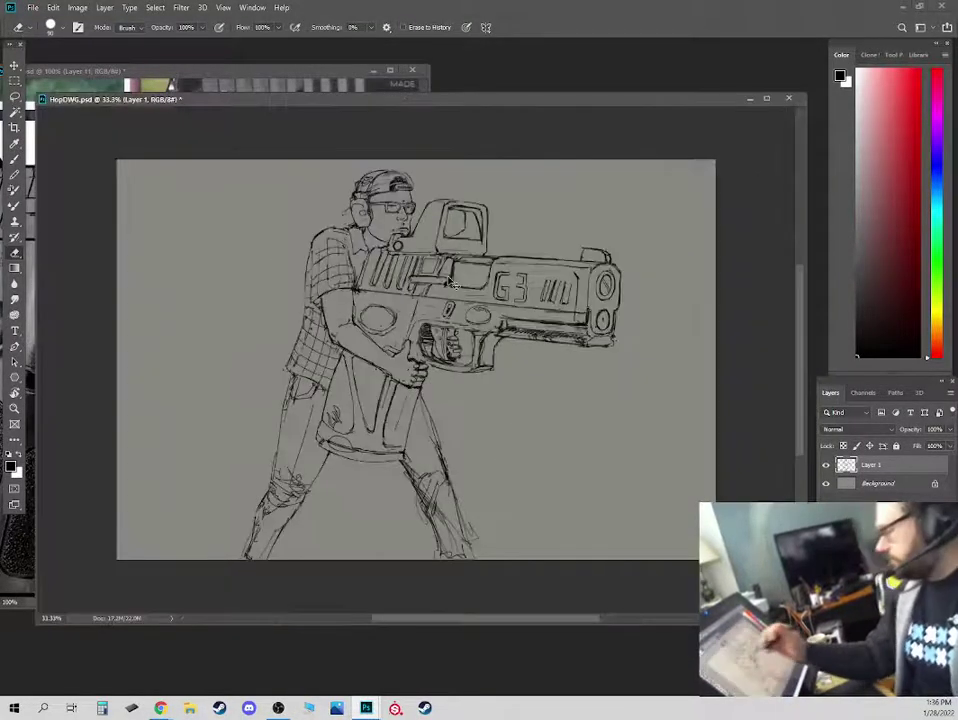
Replace the front thigh's doubled outline with one clean line running from the fist down to the knee.
key("ctrl+plus")
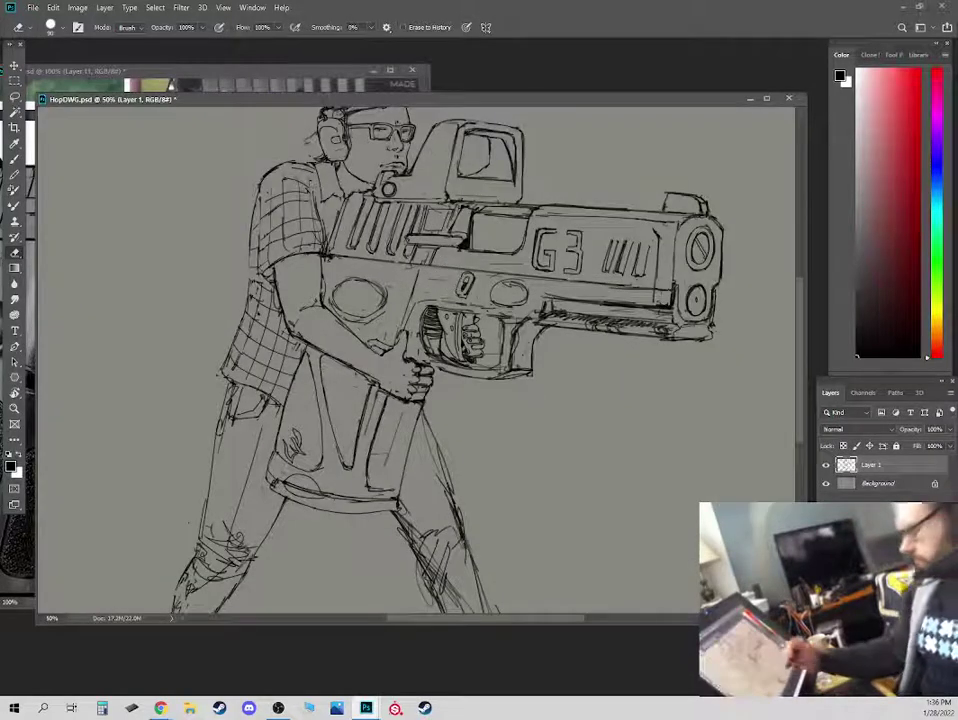
key("b")
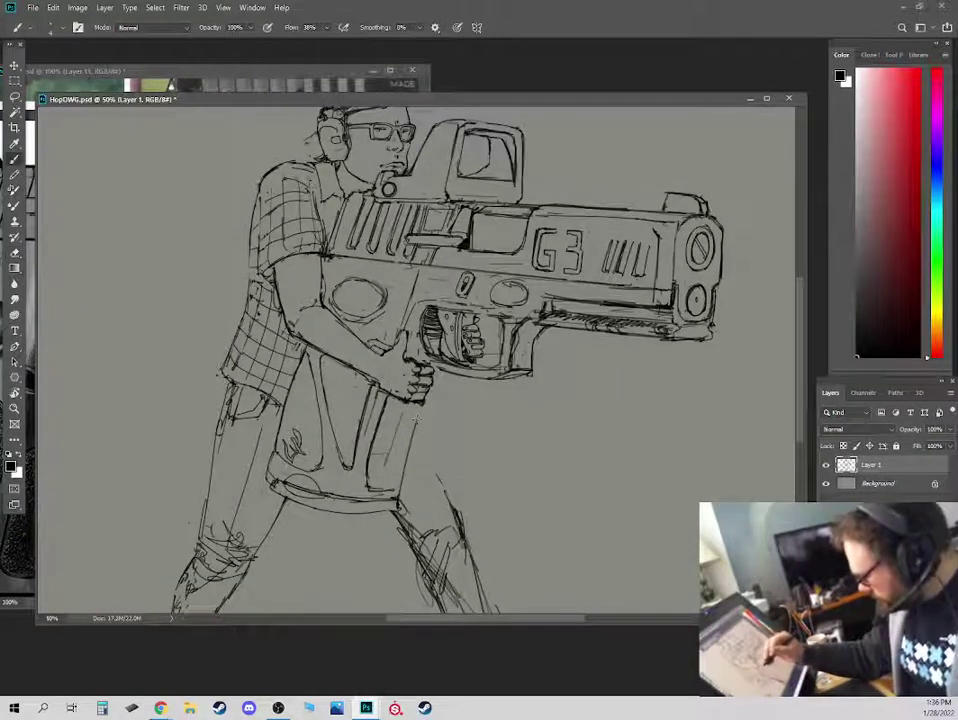
left_click_drag(420, 405, 445, 480)
left_click_drag(427, 430, 454, 506)
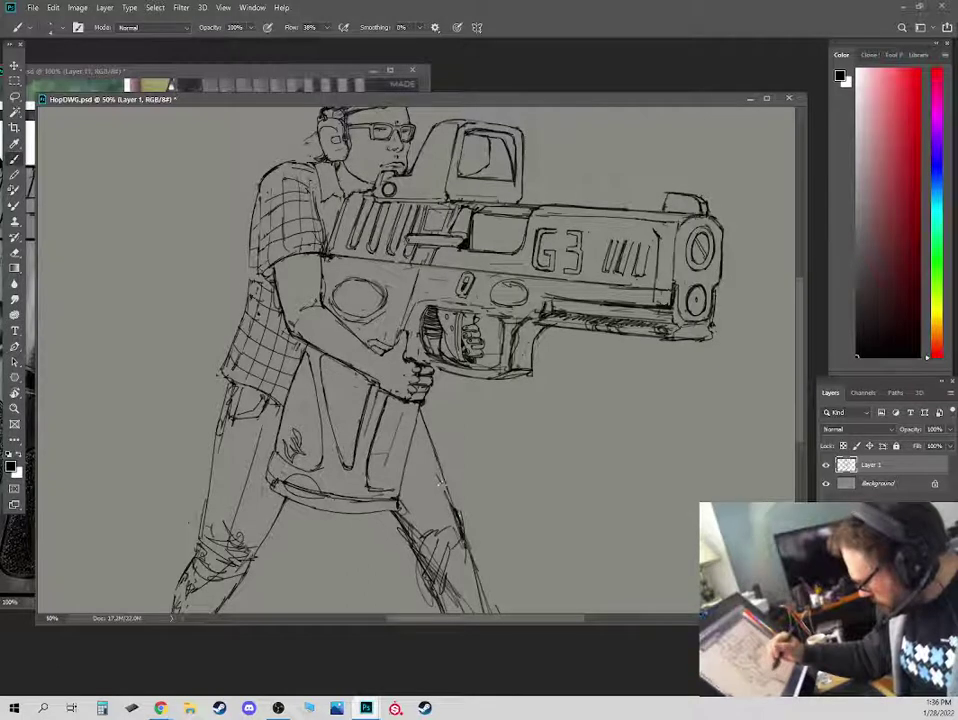
left_click_drag(435, 460, 458, 513)
Erase the scribbled lines around the front leg's shin and calf, reducing the eraser size for the tighter areas.
key("e")
left_click_drag(488, 560, 467, 445)
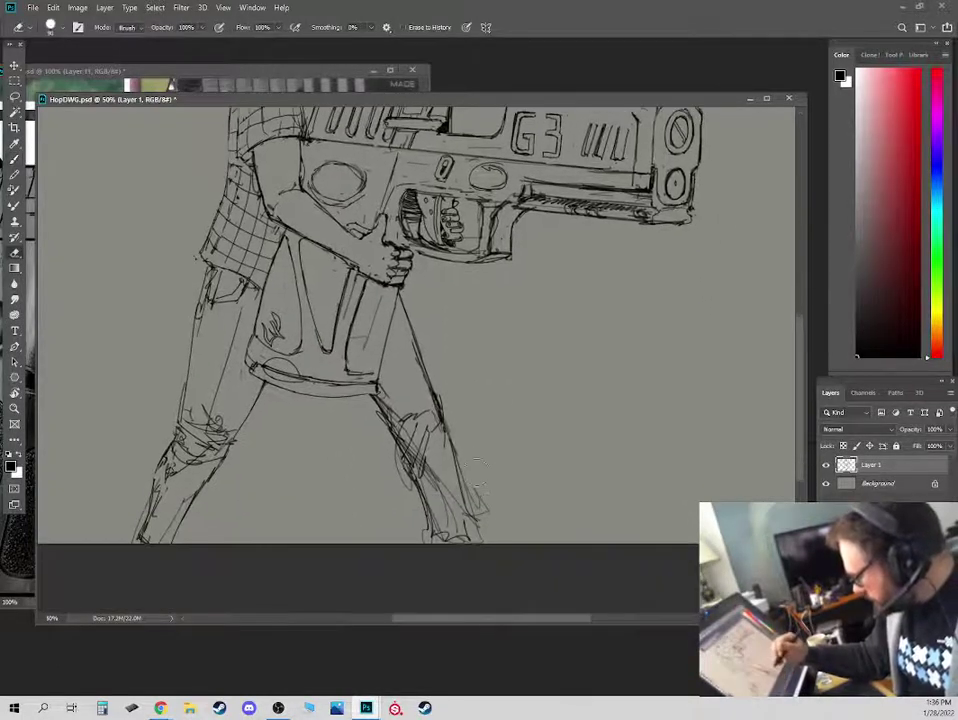
mouse_move(479, 507)
left_mouse_down()
mouse_move(470, 484)
mouse_move(437, 490)
mouse_move(428, 510)
mouse_move(436, 479)
mouse_move(426, 452)
mouse_move(410, 465)
mouse_move(417, 488)
mouse_move(406, 489)
left_mouse_up()
key("bracketleft")
key("bracketleft")
key("bracketleft")
key("bracketleft")
key("bracketleft")
key("bracketleft")
key("bracketleft")
key("bracketleft")
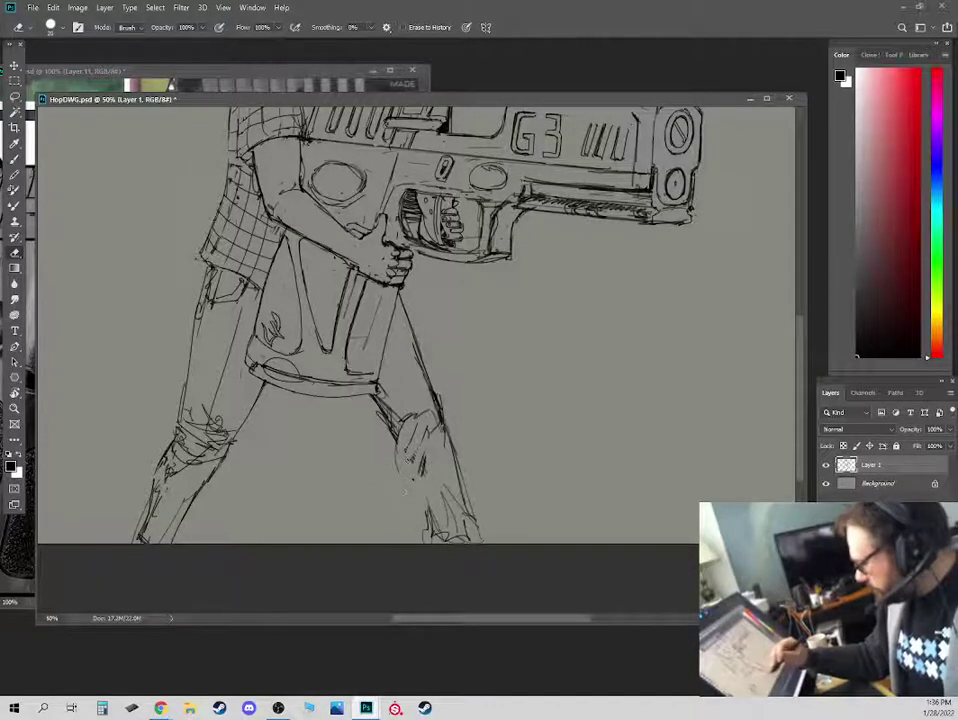
Redraw the front leg's calf and shin outlines down to the canvas edge, erasing leftover strokes near the cuff.
key("b")
left_click_drag(297, 327, 320, 387)
key("e")
mouse_move(464, 489)
left_mouse_down()
mouse_move(476, 530)
mouse_move(462, 464)
mouse_move(479, 542)
left_mouse_up()
key("b")
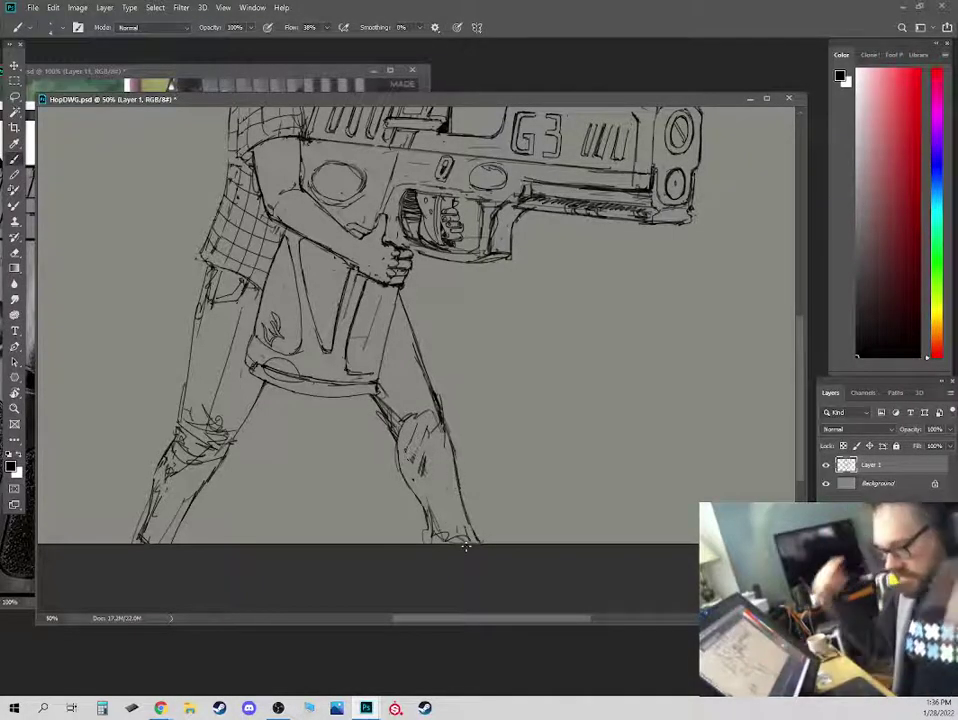
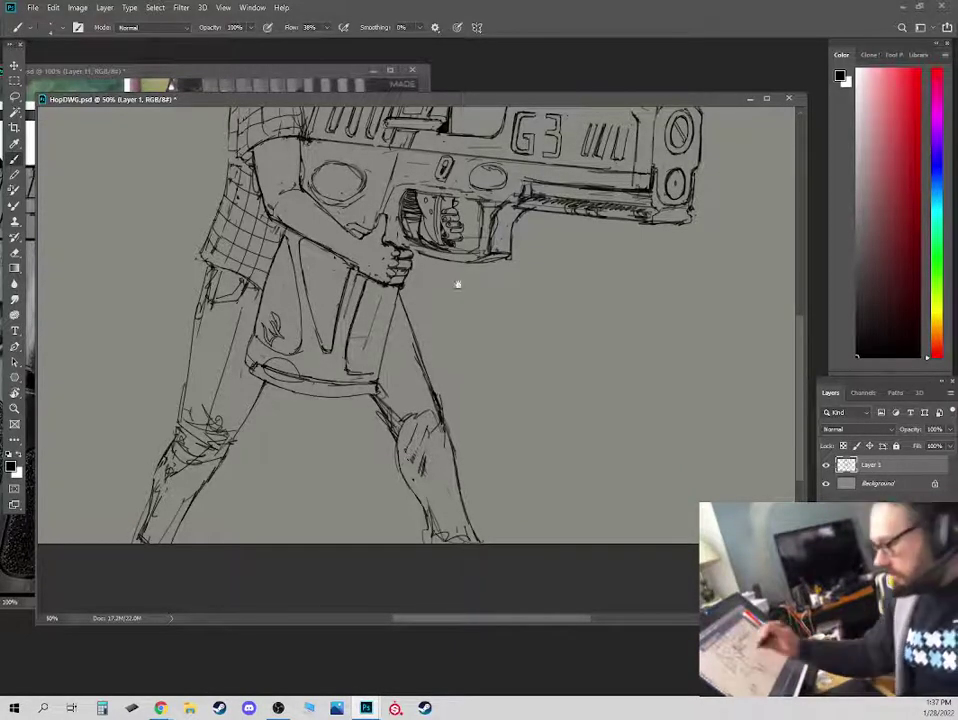
Clean up the outlines of the fingers gripping the pistol.
left_click_drag(456, 283, 494, 420)
key("e")
left_click_drag(437, 426, 438, 410)
key("b")
key("e")
key("b")
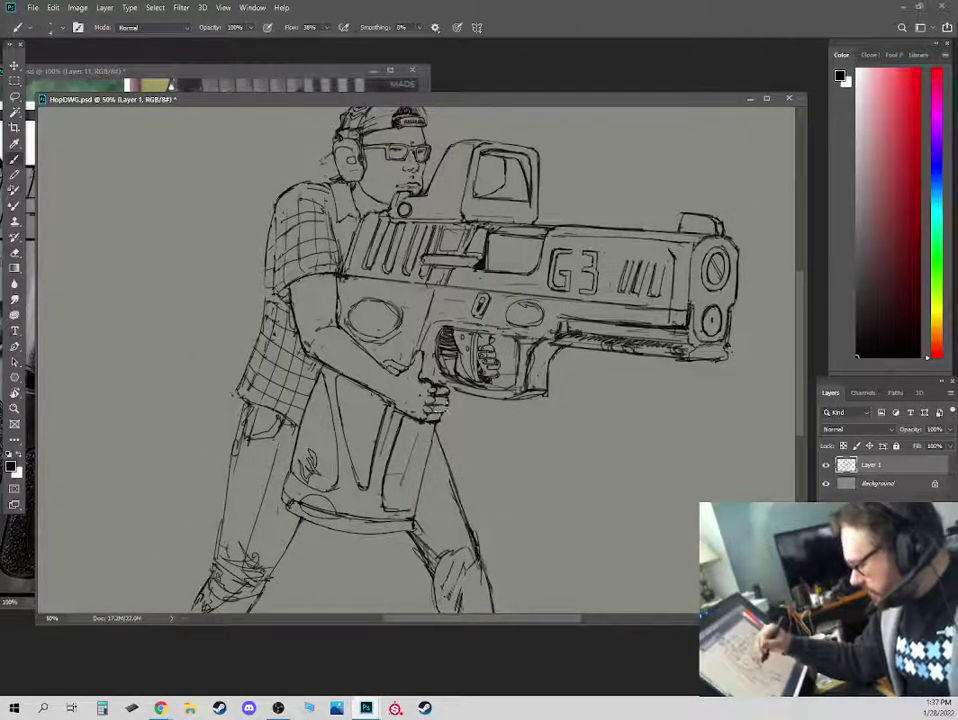
Clean up the forearm's lower outline and the pistol grip lines just below the wrist, alternating between erasing and redrawing.
key("e")
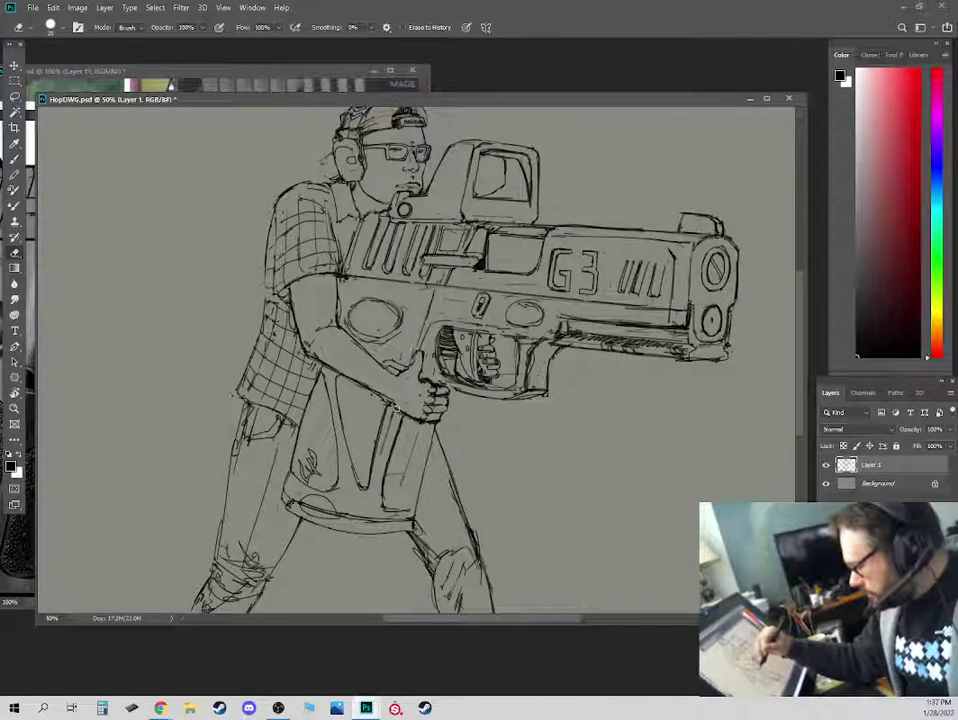
key("b")
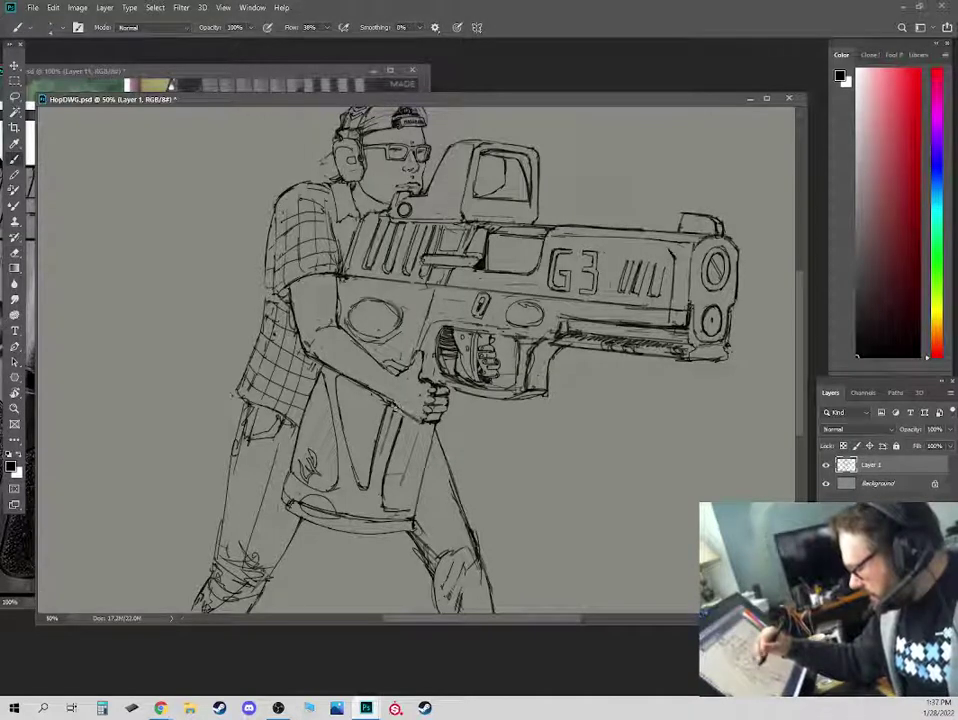
key("e")
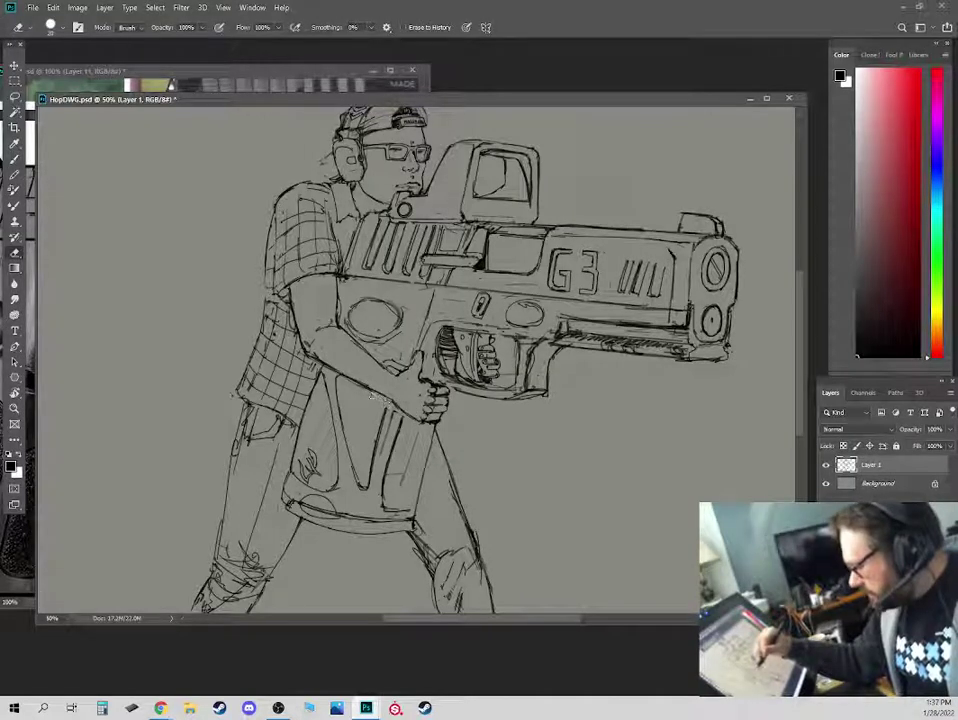
key("b")
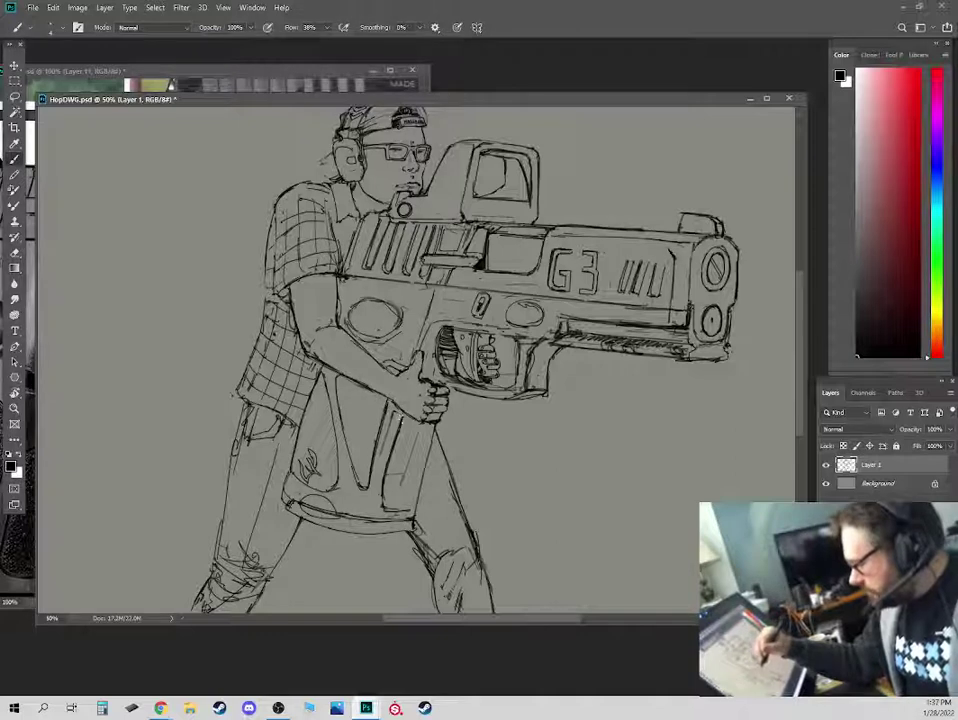
key("e")
key("b")
key("e")
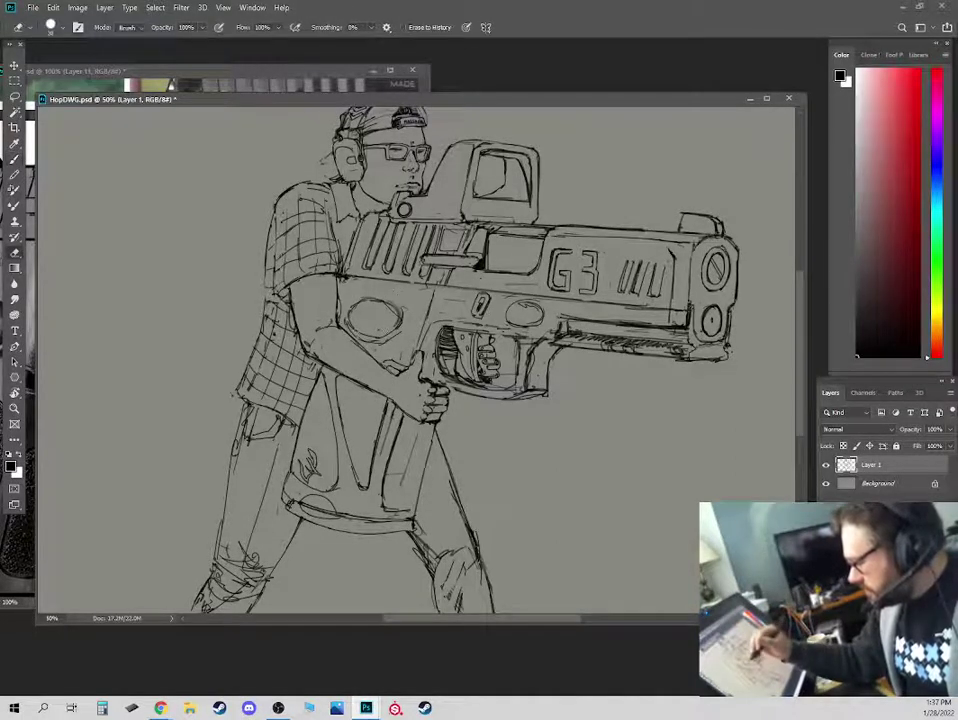
Erase most of the large oval on the pistol frame above the forearm and add plaid lines around the shirt collar.
mouse_move(360, 331)
left_mouse_down()
mouse_move(394, 327)
mouse_move(380, 302)
mouse_move(392, 322)
left_mouse_up()
key("b")
key("e")
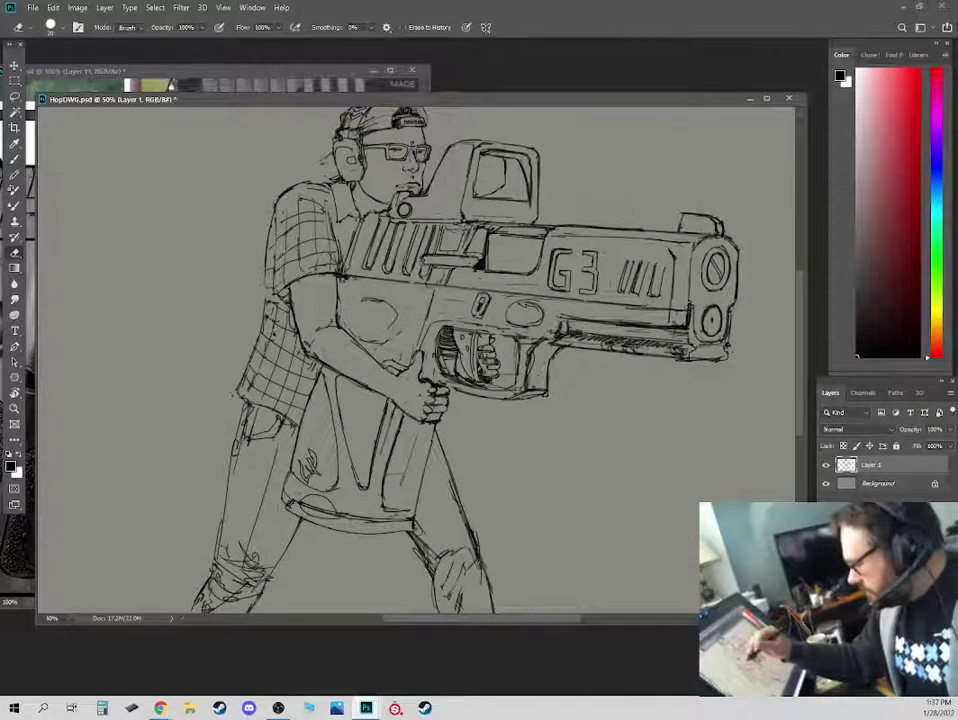
key("b")
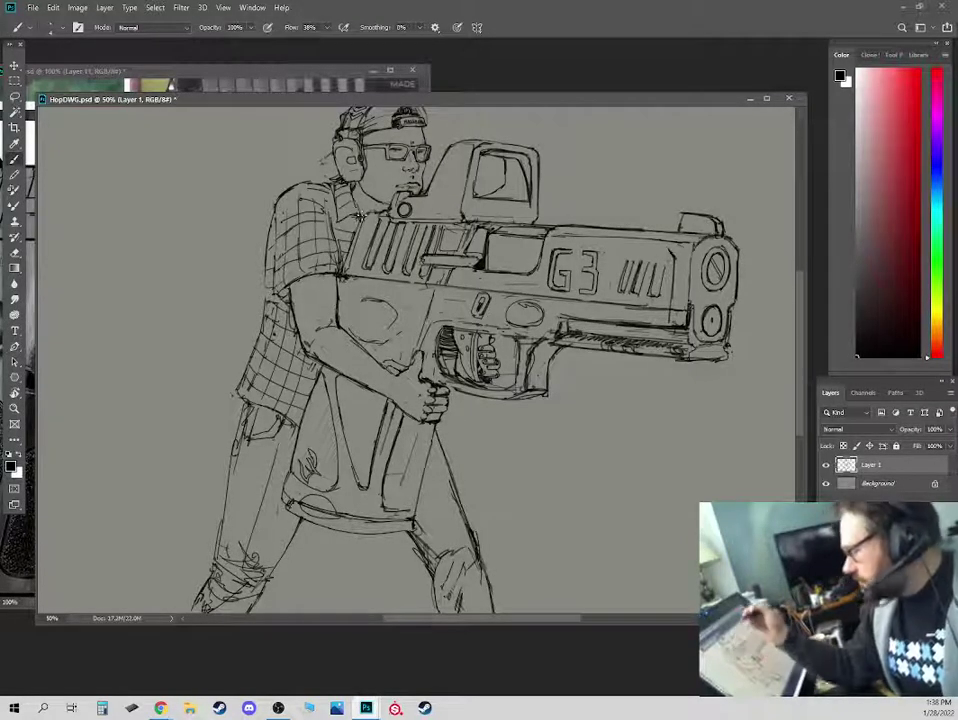
key("e")
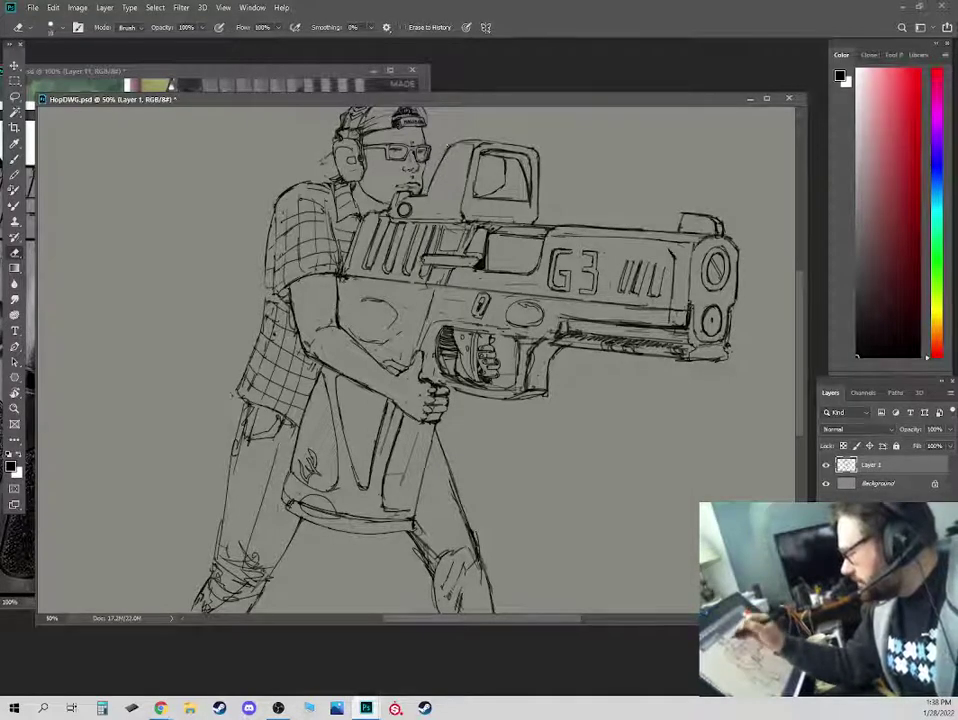
Tidy the cap's crown and front outline above the strap opening, erasing stray strokes and redrawing the contour.
left_click_drag(502, 115, 518, 224)
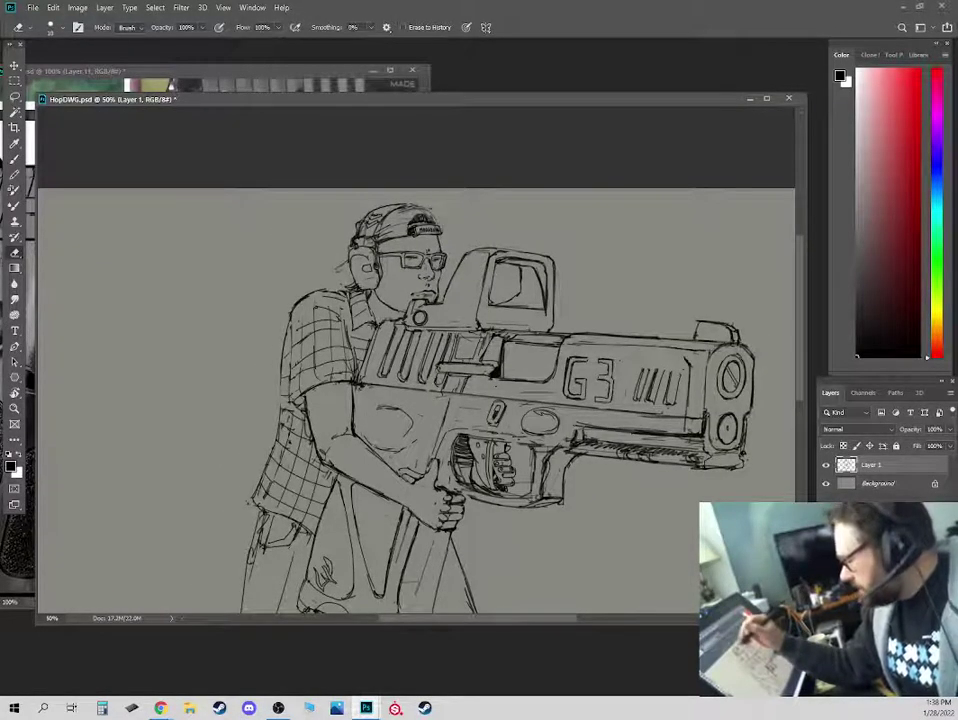
key("b")
left_click_drag(429, 209, 441, 231)
key("e")
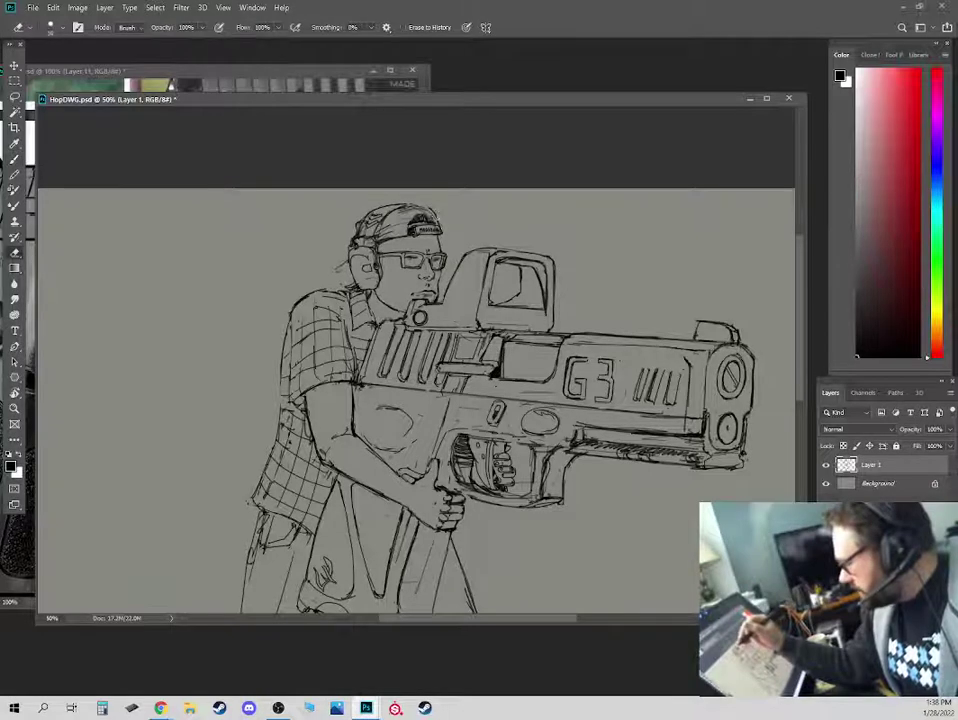
key("b")
key("e")
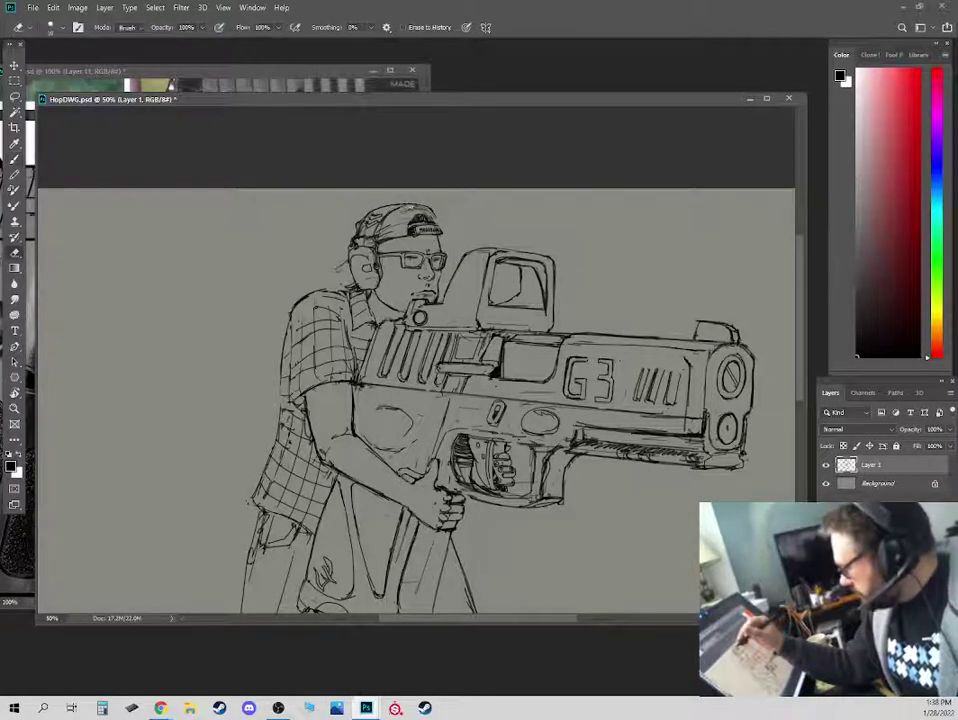
key("b")
key("e")
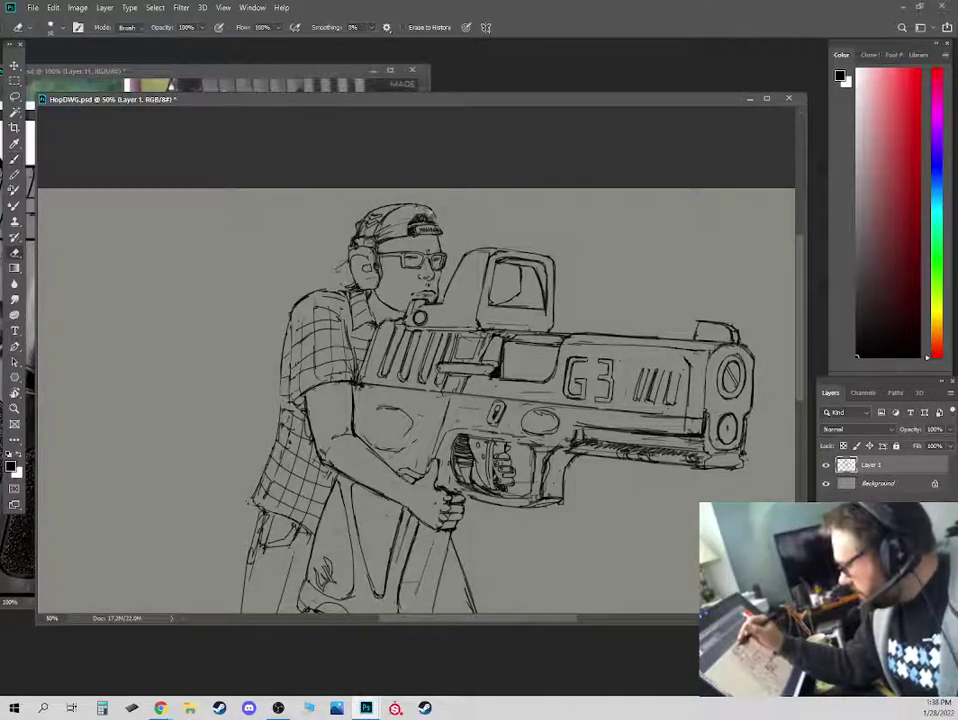
key("b")
key("e")
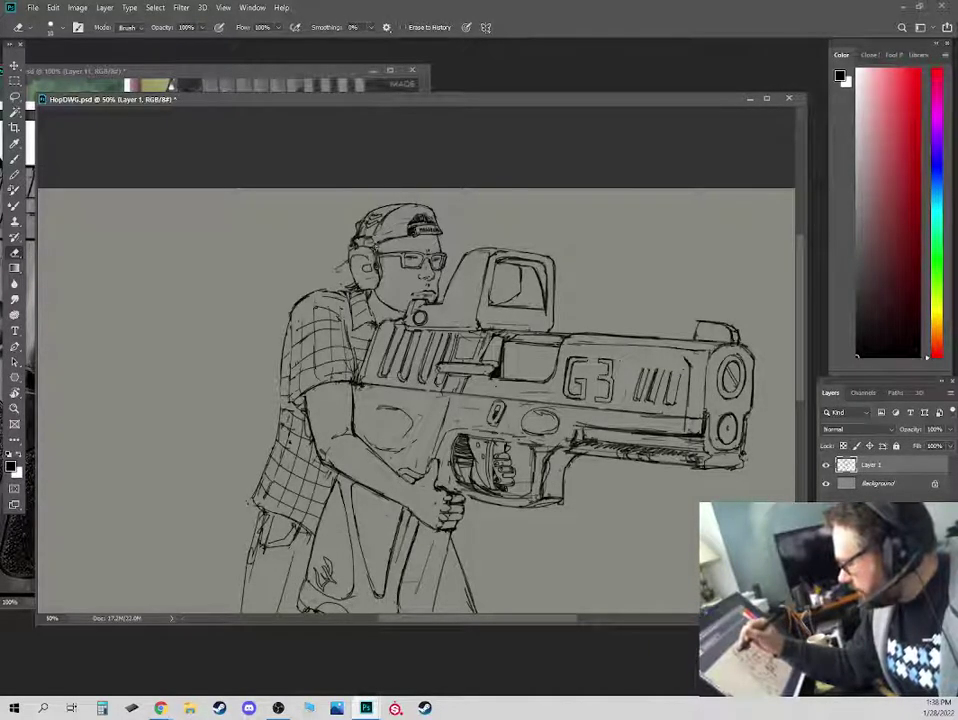
Reduce the eraser size and refine the headband lines where the earmuff meets the cap.
key("[")
key("ctrl+plus")
key("ctrl+plus")
left_click_drag(380, 247, 428, 400)
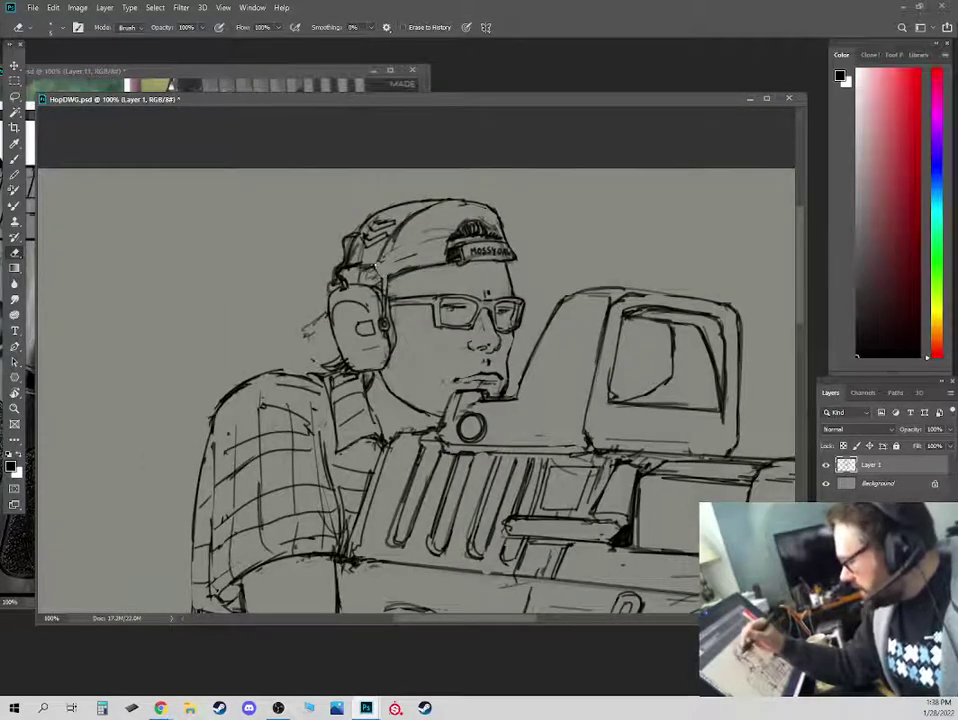
key("b")
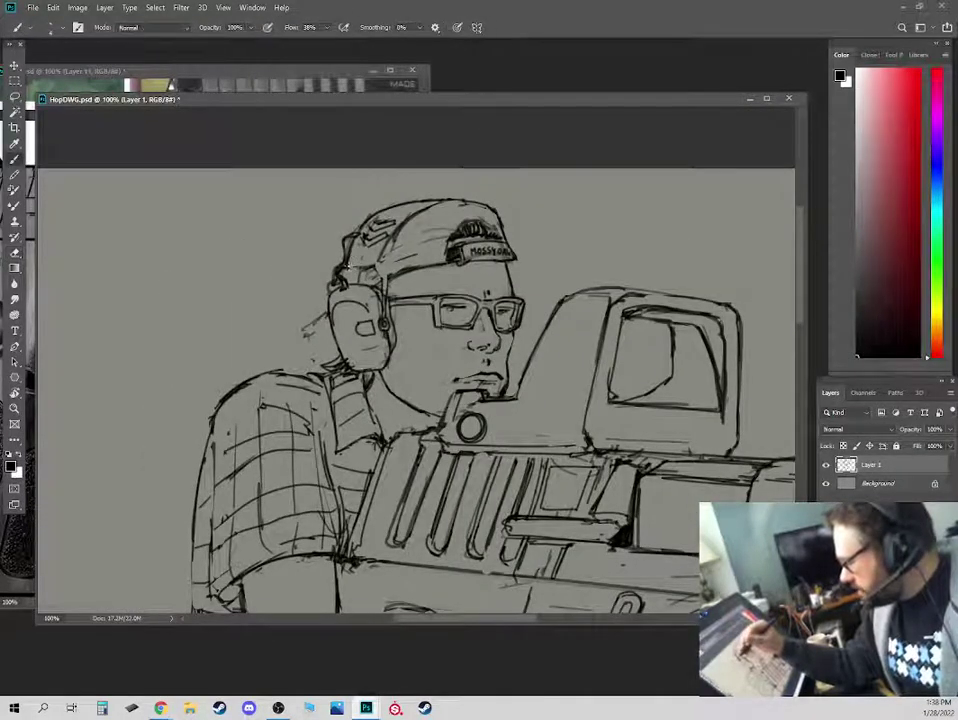
left_click_drag(348, 267, 382, 277)
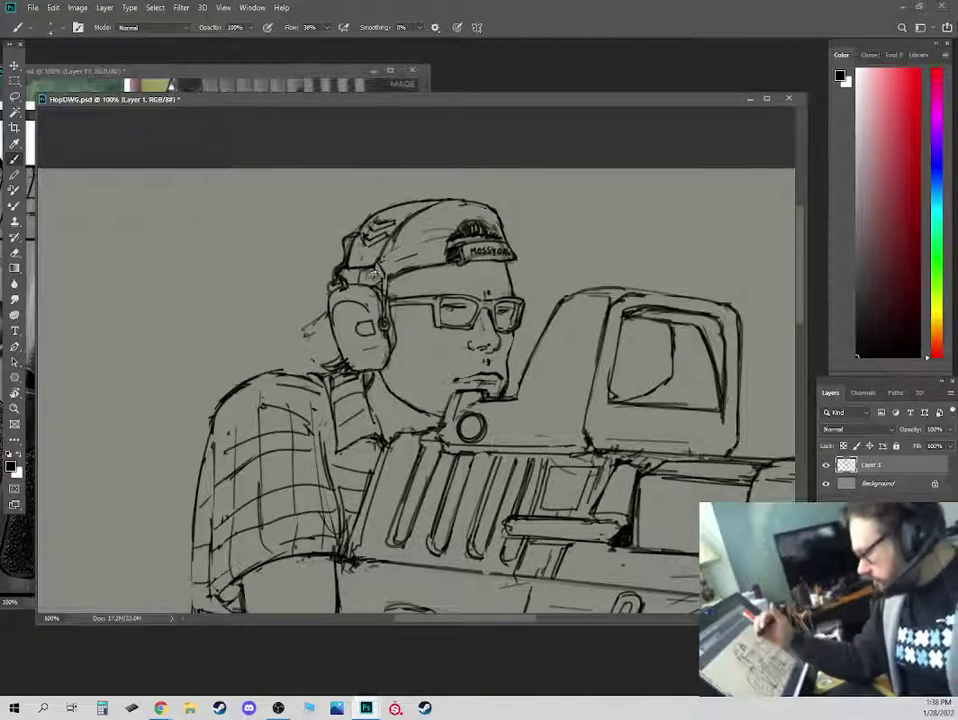
Sharpen the eyeglass frame around the bridge and near lens, trimming excess line and redrawing the edges.
key("e")
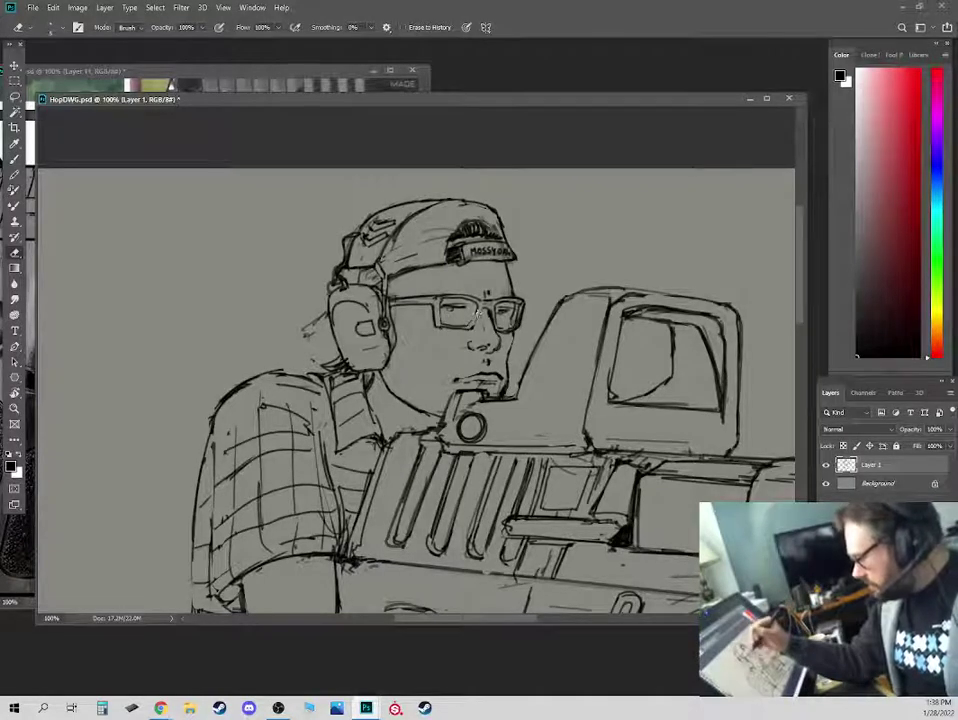
key("b")
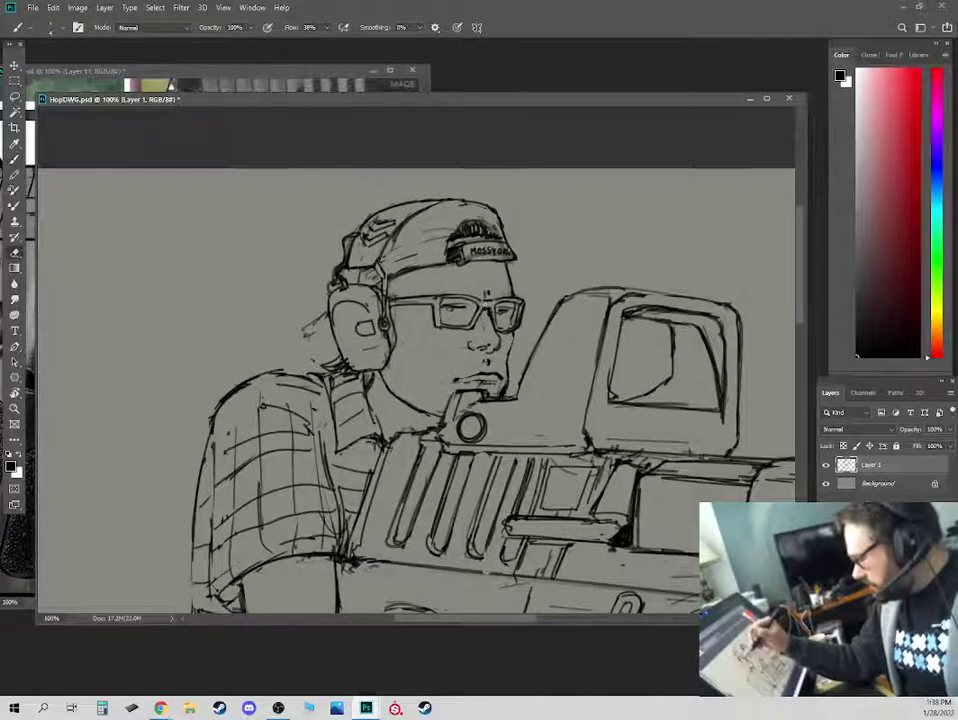
key("e")
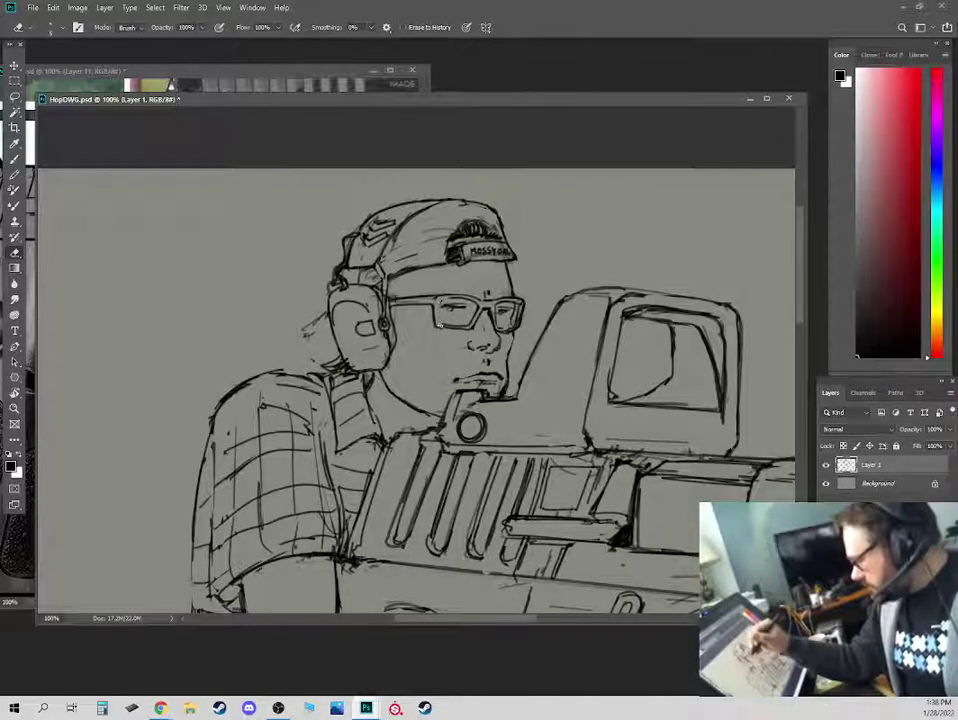
key("b")
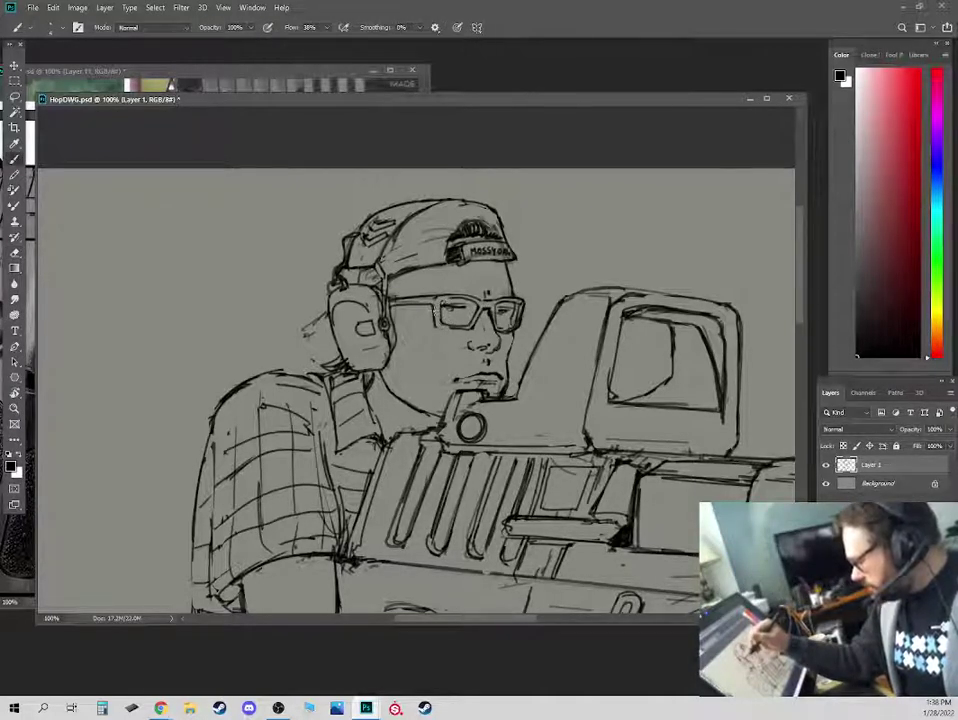
key("e")
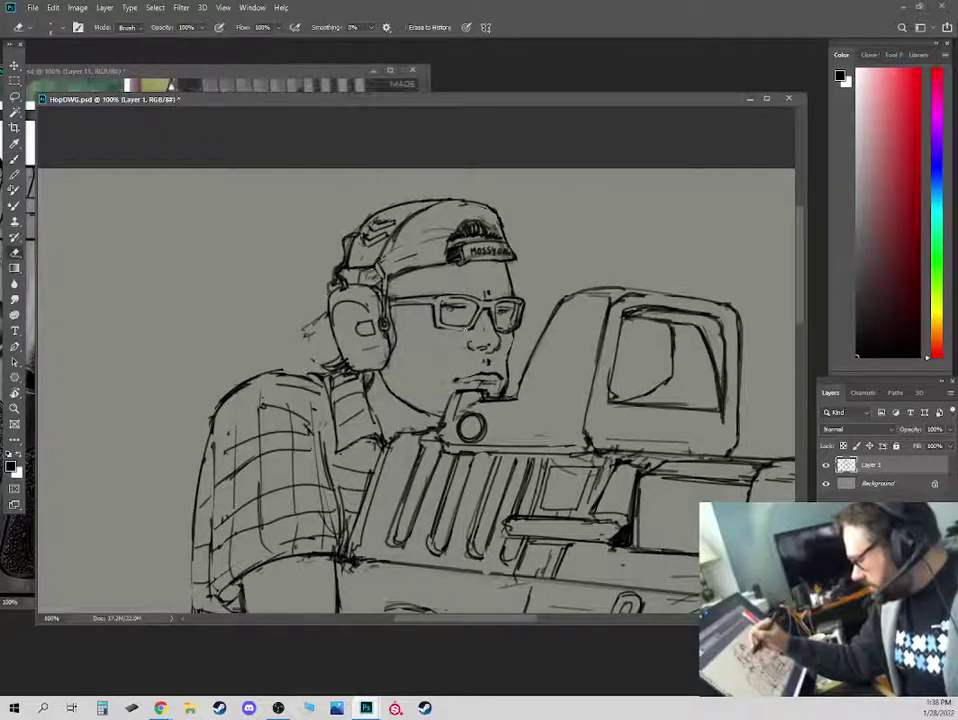
key("b")
key("e")
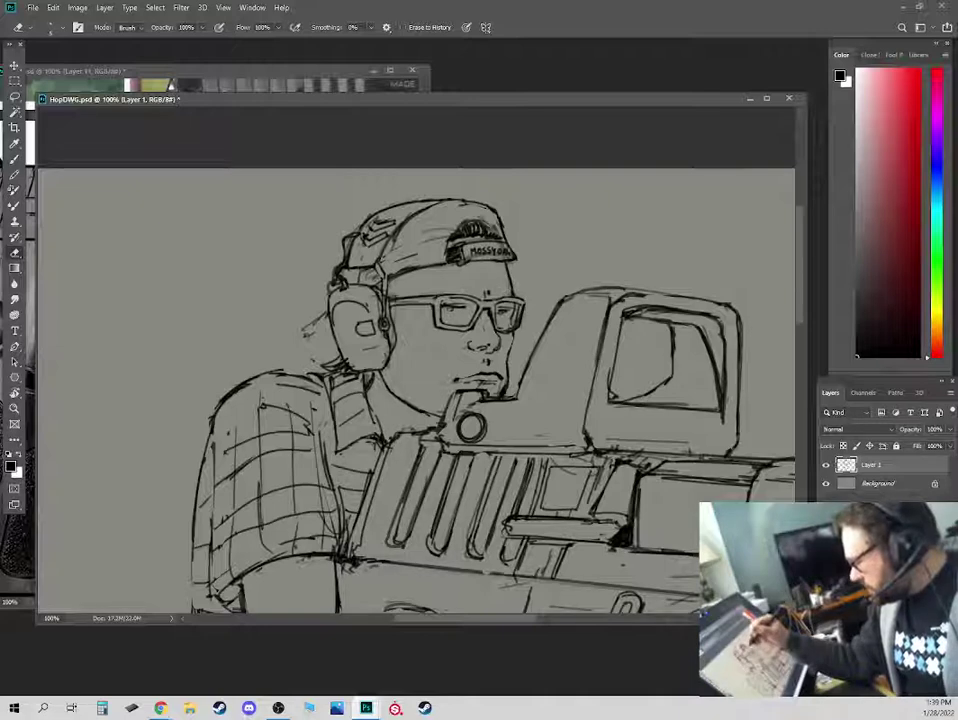
Clean up the cap's lower edge across the forehead and darken the strokes sticking out behind the earmuff.
key("b")
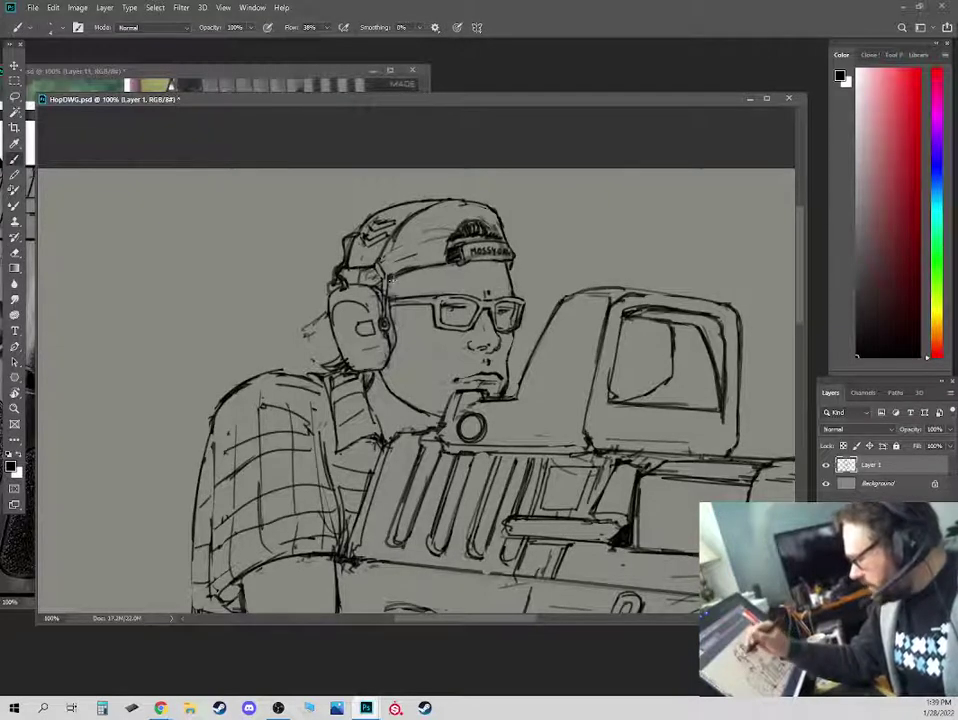
key("e")
left_click_drag(392, 280, 438, 265)
key("b")
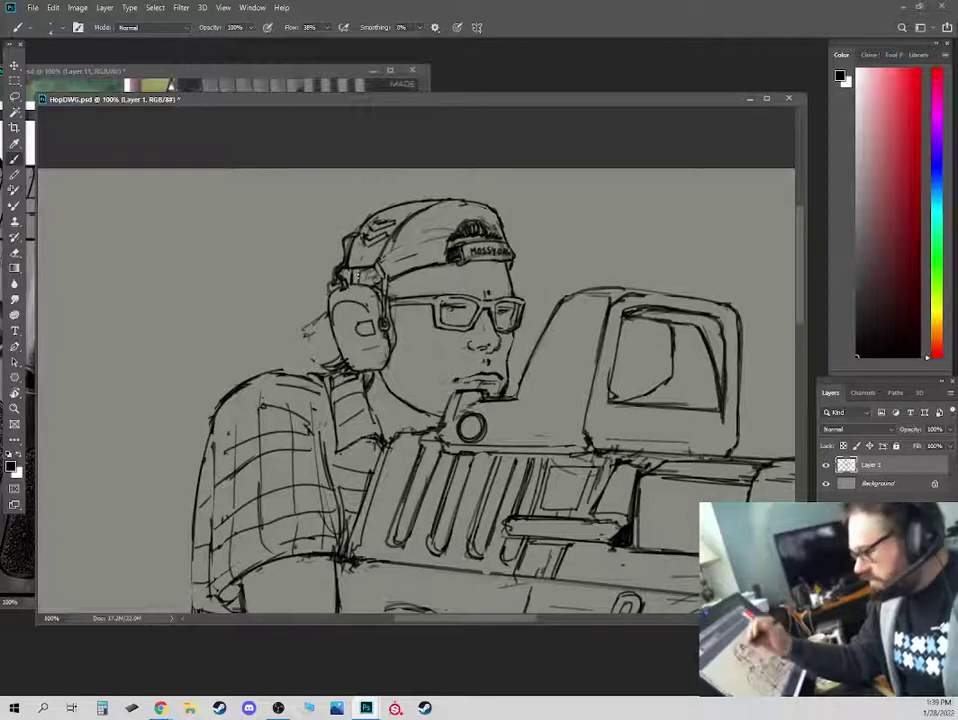
mouse_move(329, 317)
left_mouse_down()
mouse_move(304, 331)
mouse_move(331, 324)
left_mouse_up()
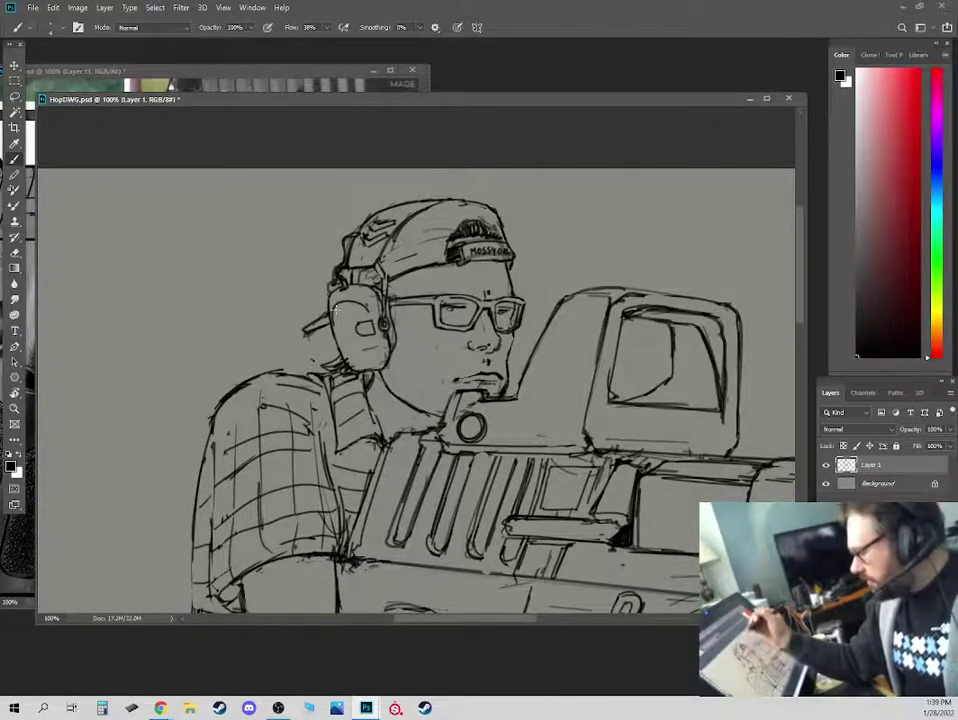
Rework the curved band line running over the cap from the crown down to the earmuff.
key("e")
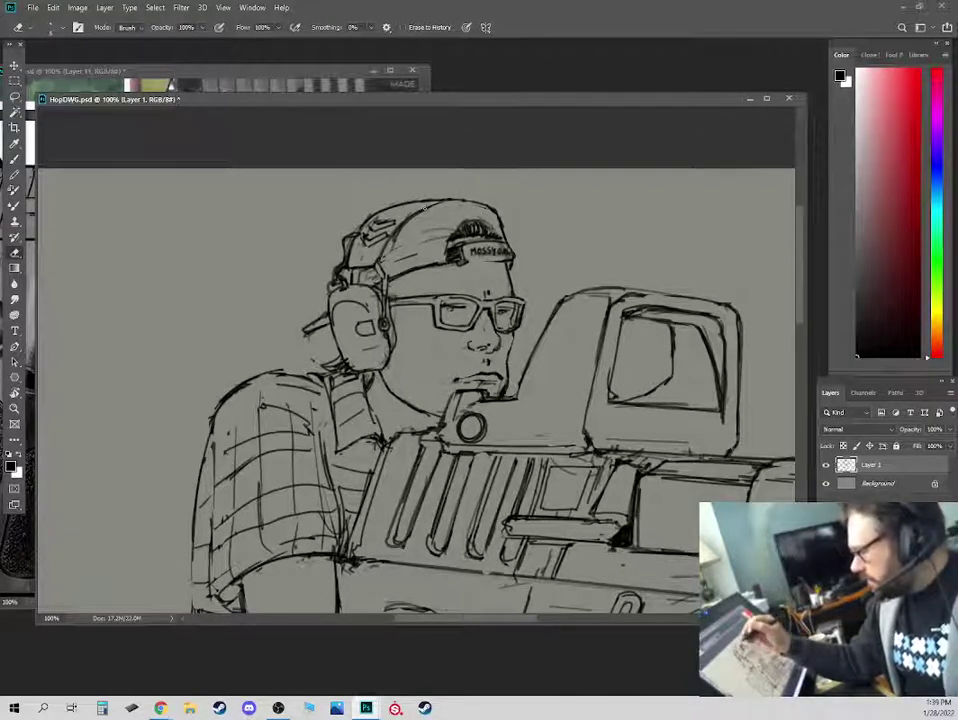
mouse_move(393, 250)
left_mouse_down()
mouse_move(396, 230)
mouse_move(435, 194)
mouse_move(377, 258)
left_mouse_up()
key("b")
key("e")
key("b")
key("e")
key("b")
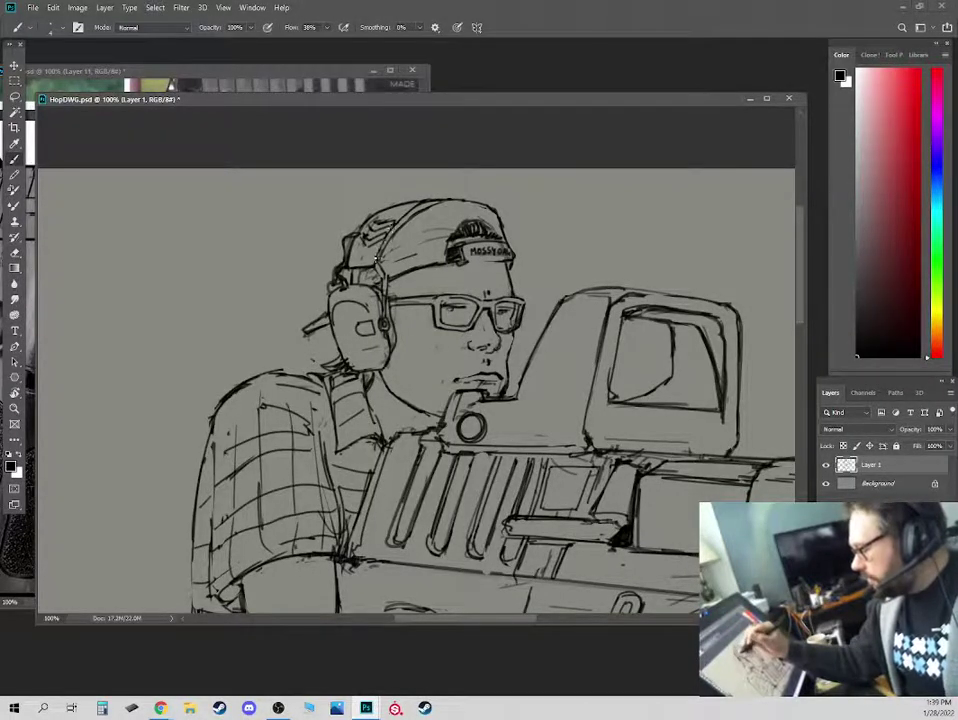
Redefine the chevron marks on the side of the cap and tidy the cap's rear outline around them.
key("e")
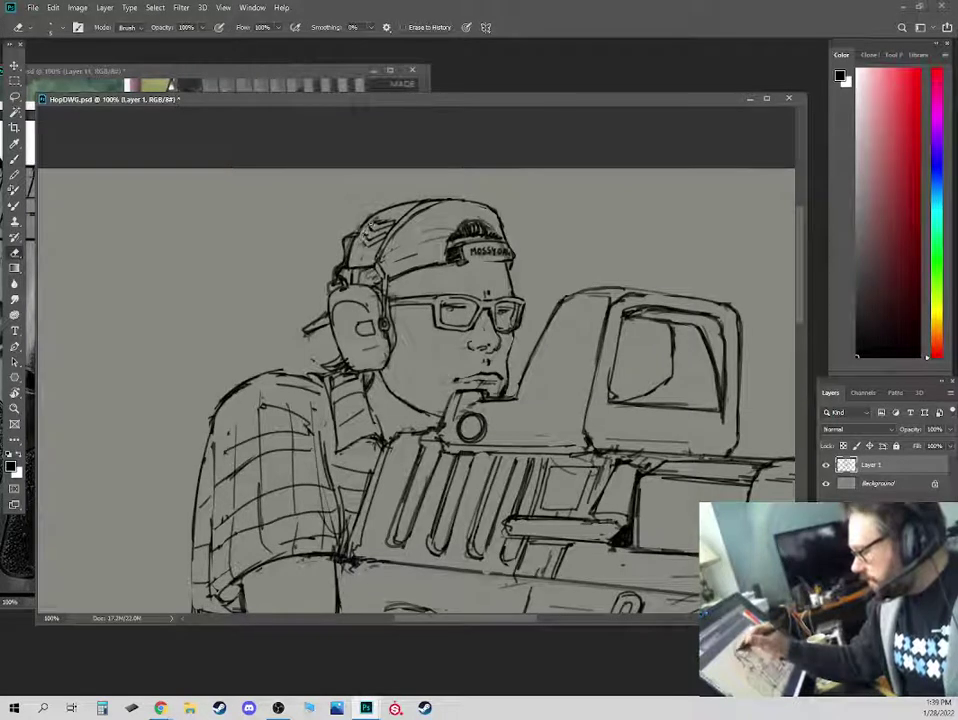
key("b")
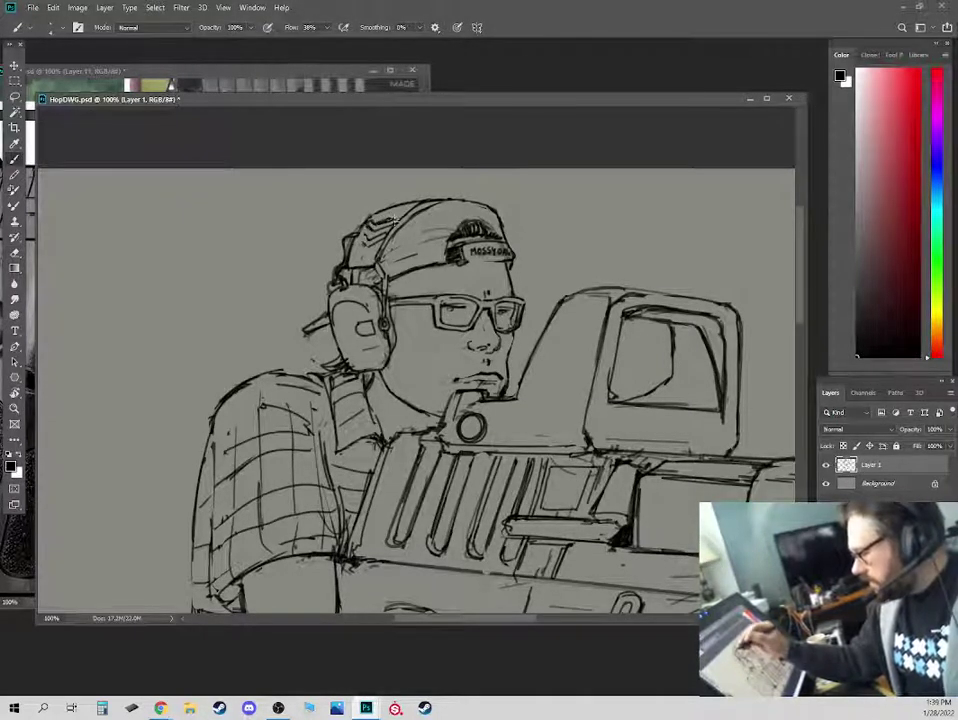
key("e")
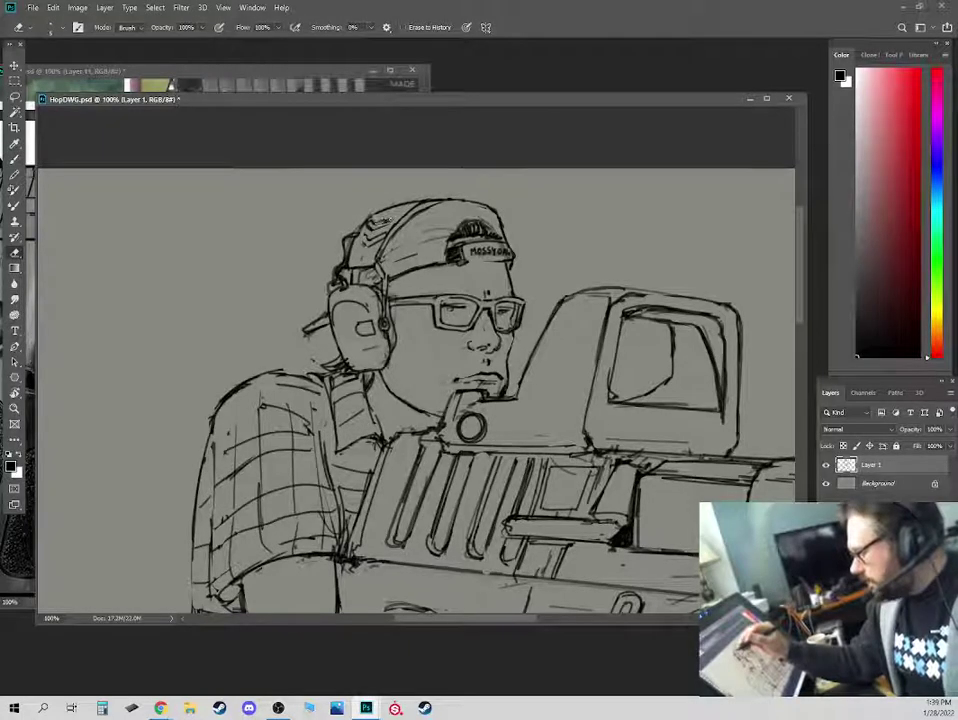
key("b")
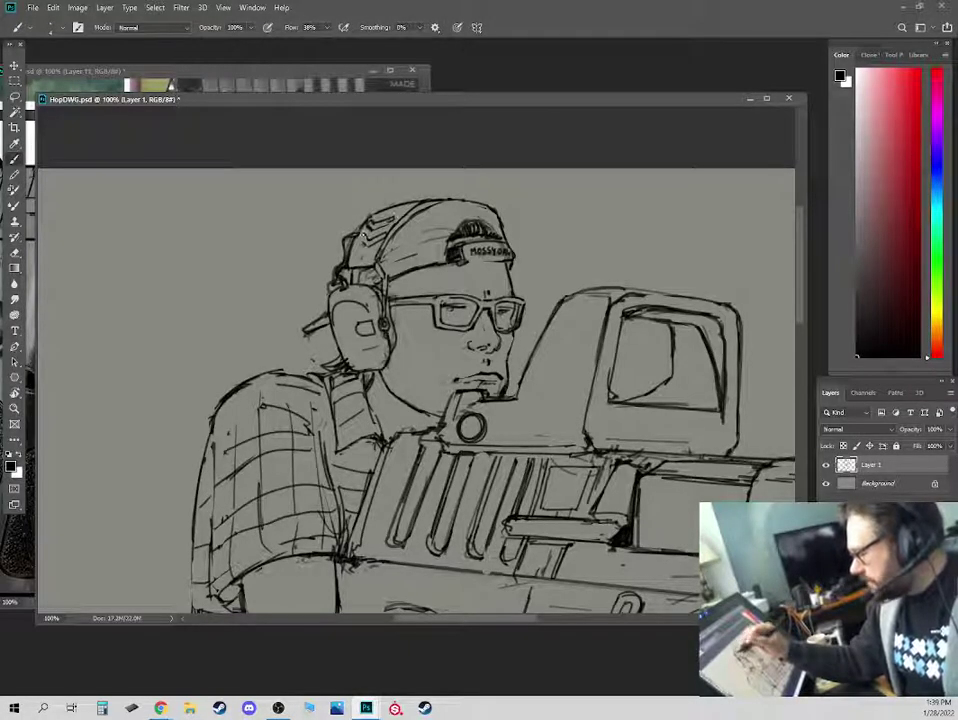
key("e")
key("b")
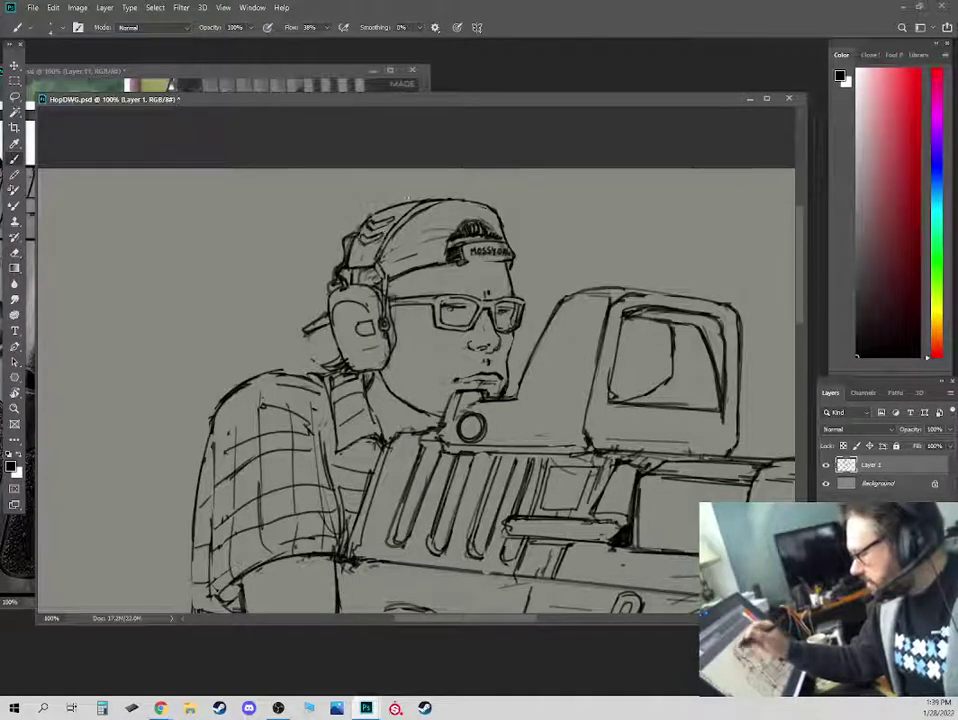
key("e")
key("b")
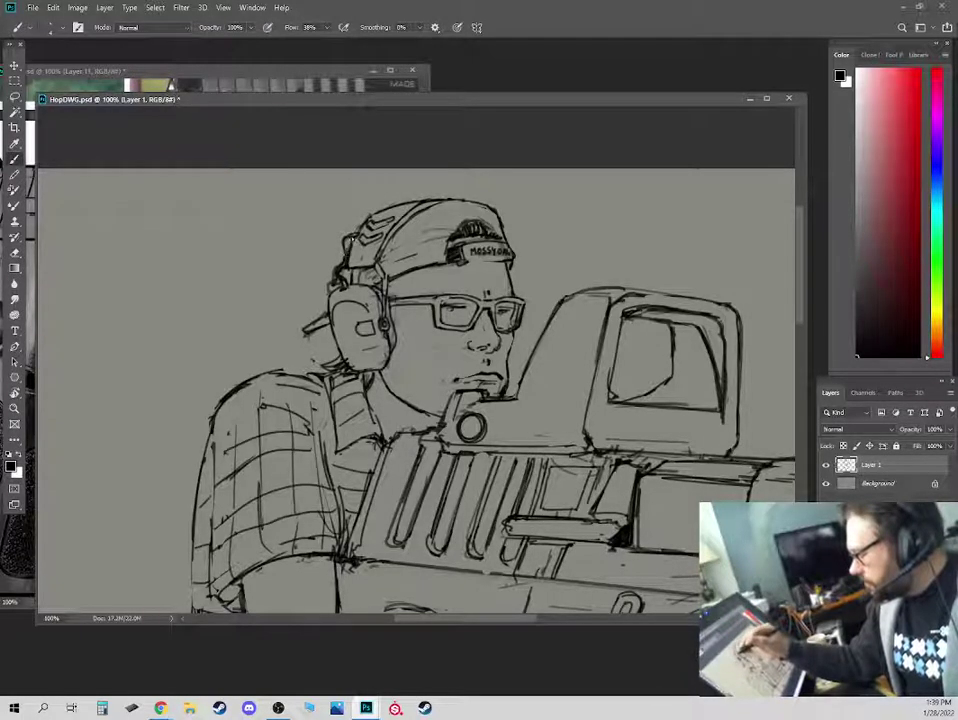
key("e")
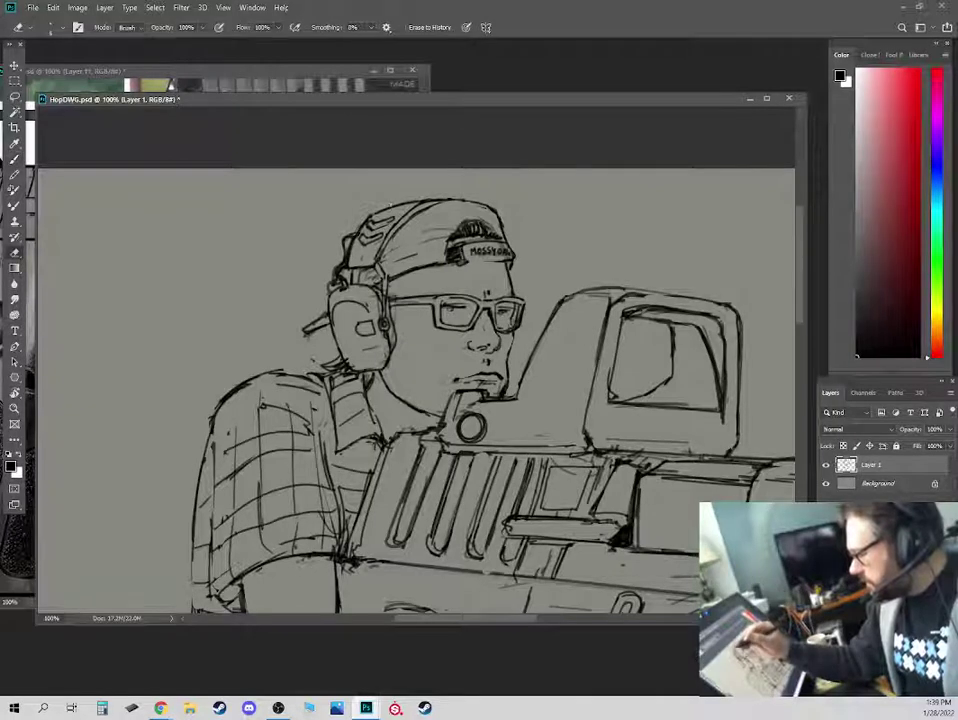
key("b")
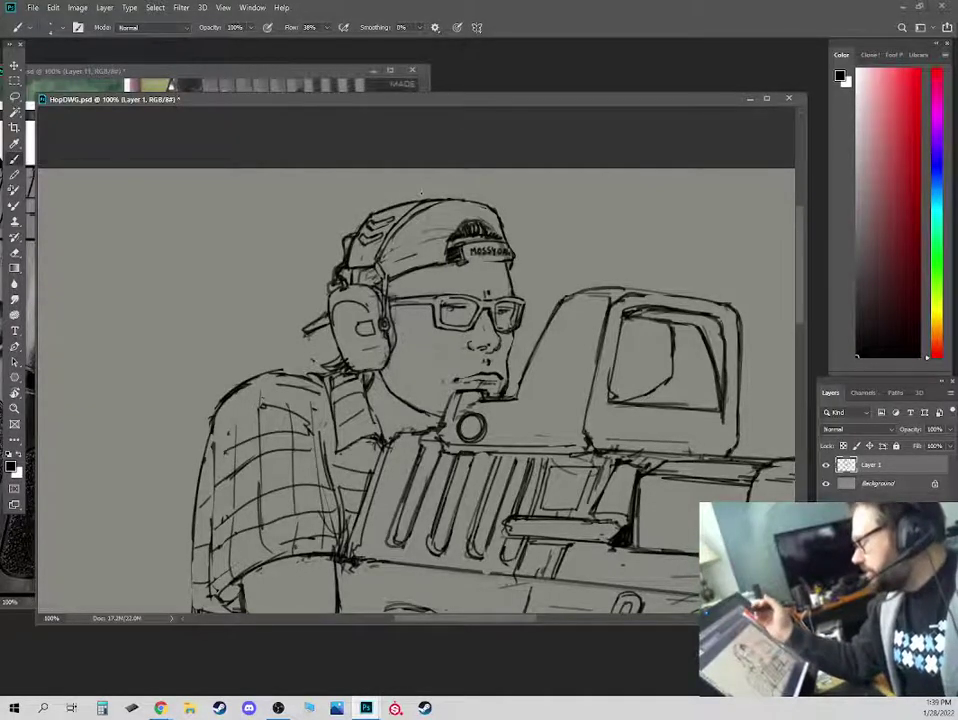
Tidy the cap's front outline and redraw the edges of the lettered strap above the forehead.
key("e")
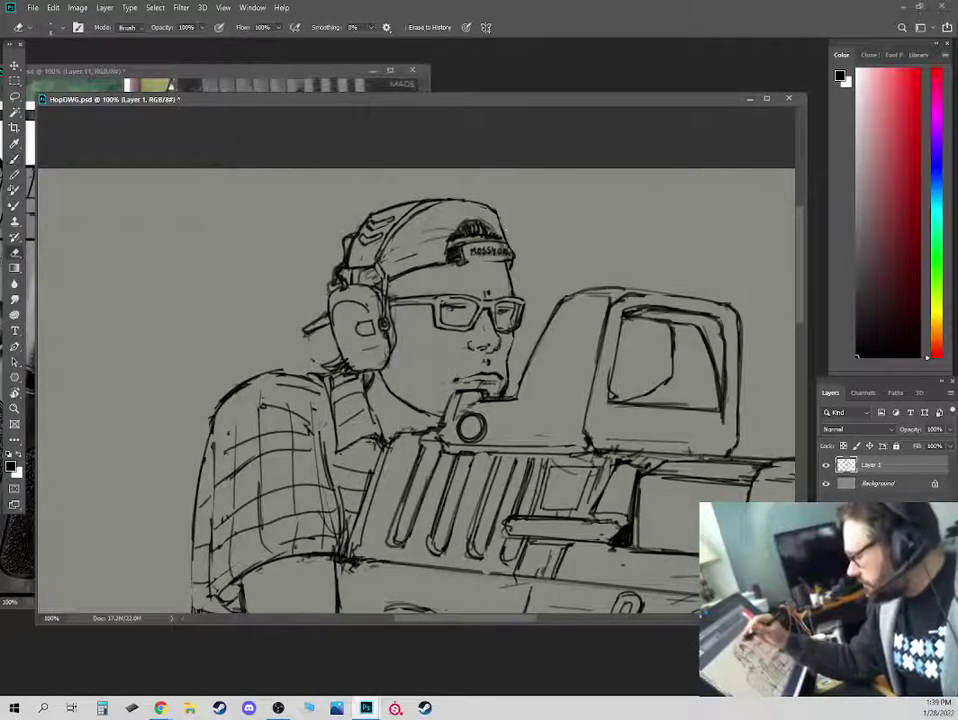
key("b")
key("e")
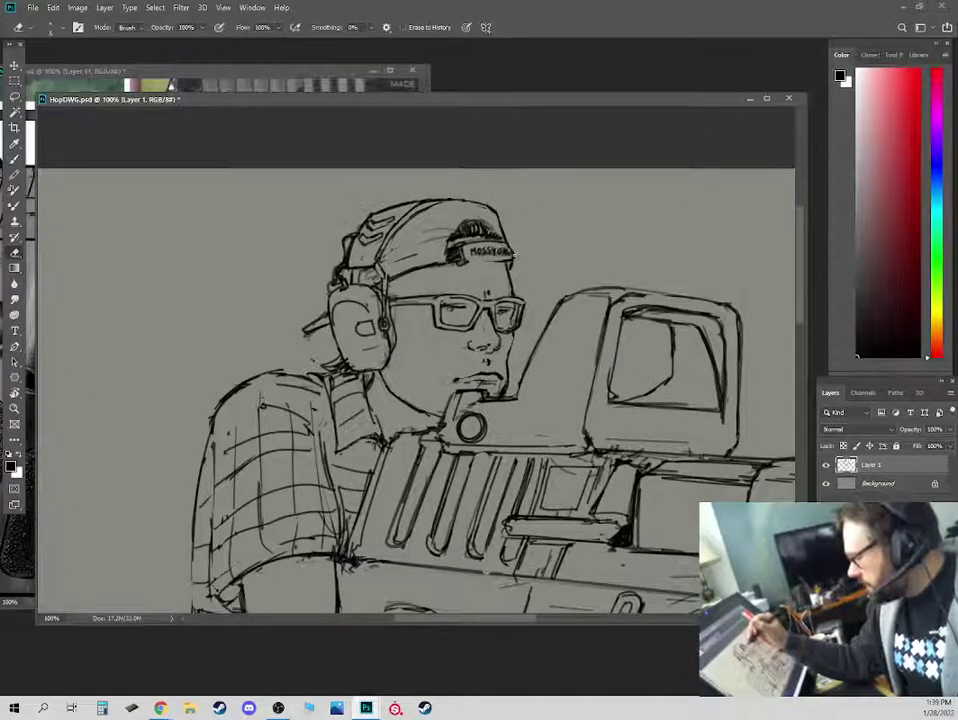
key("b")
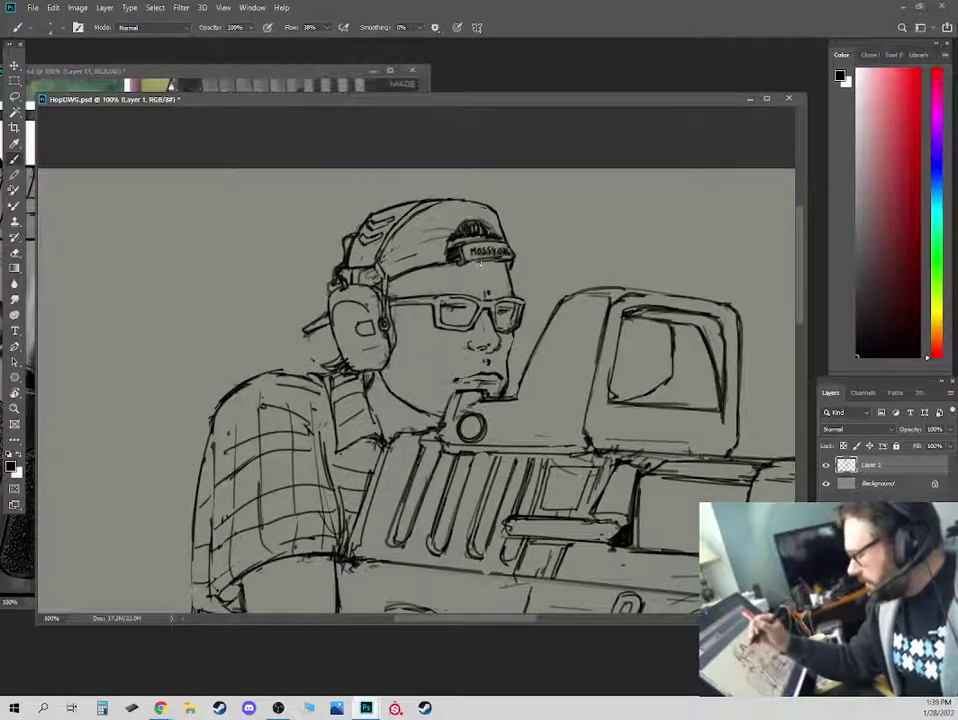
Redefine the small rectangular detail on the earmuff cup with darker, cleaner edges.
key("e")
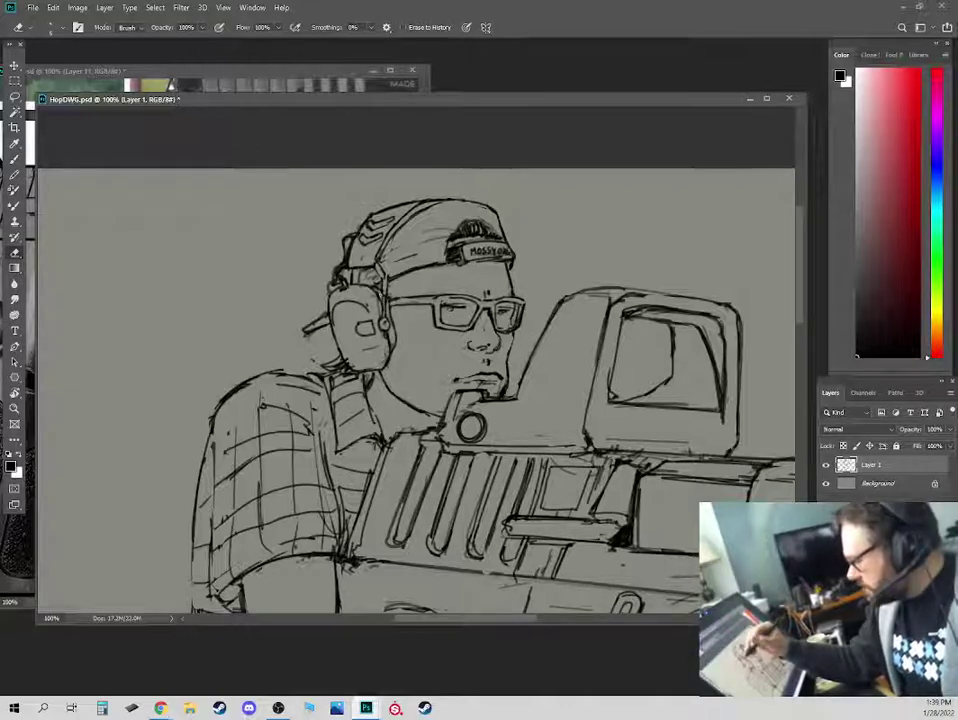
key("b")
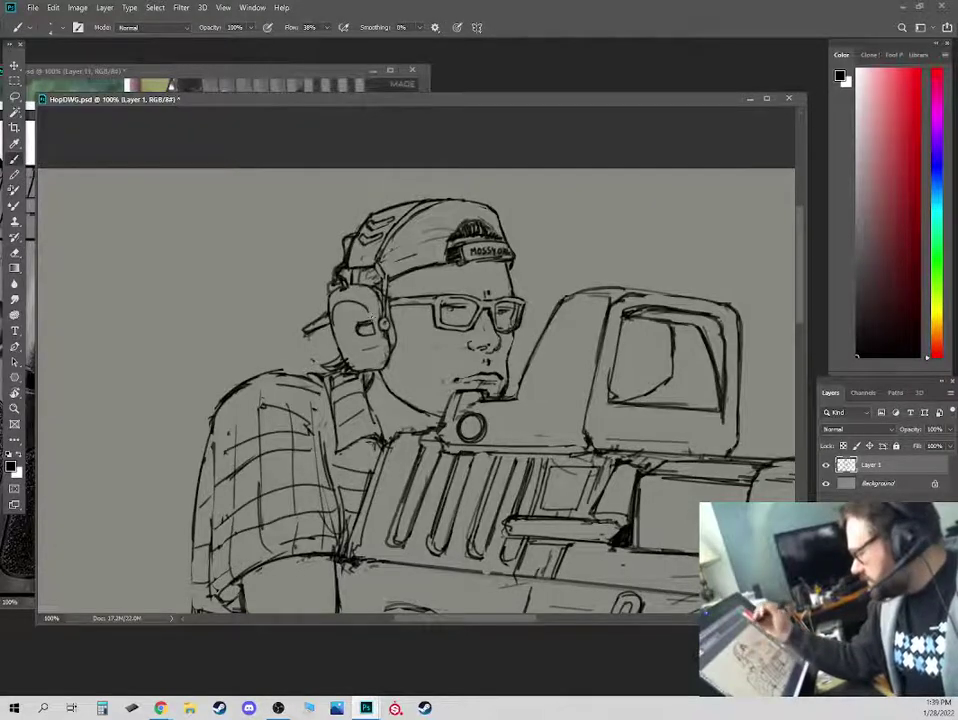
key("e")
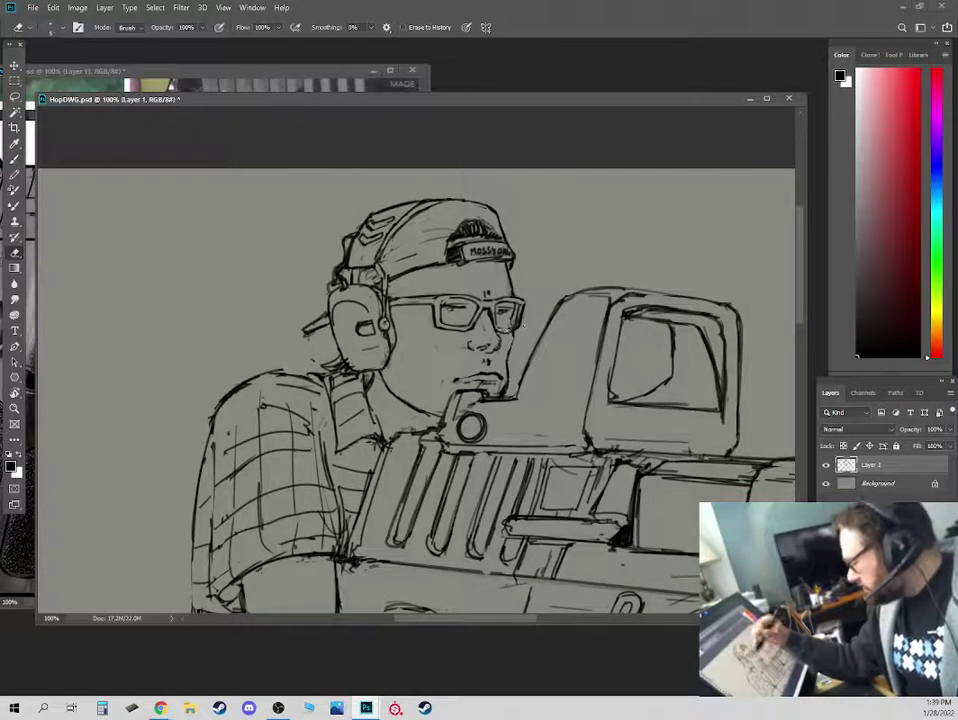
Clean up the far lens of the glasses and redraw the forehead contour between the frame and cap.
key("b")
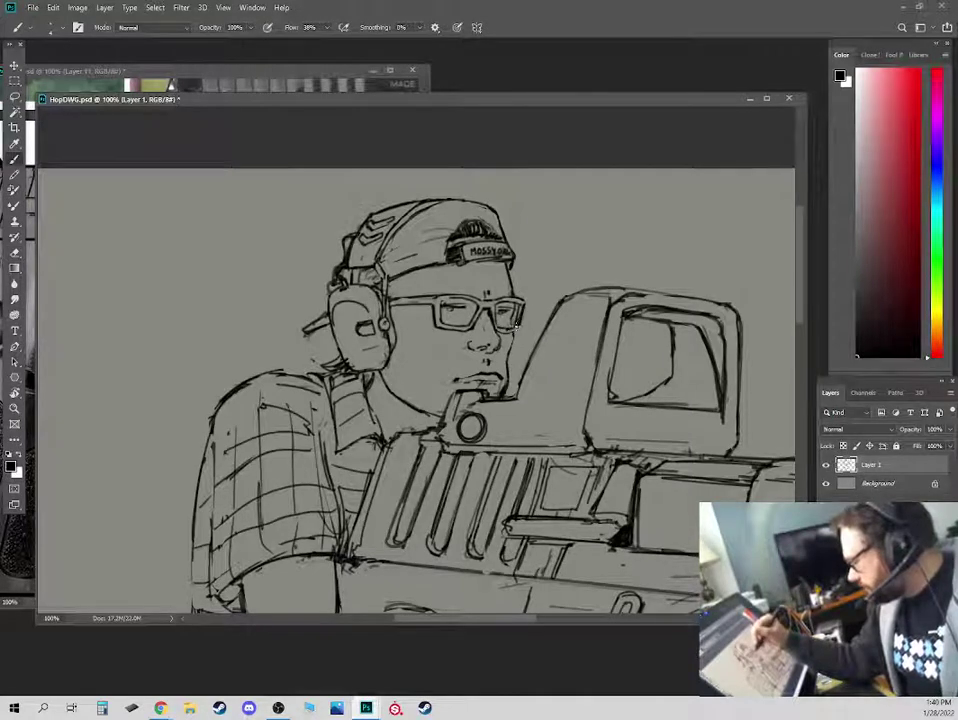
key("e")
key("b")
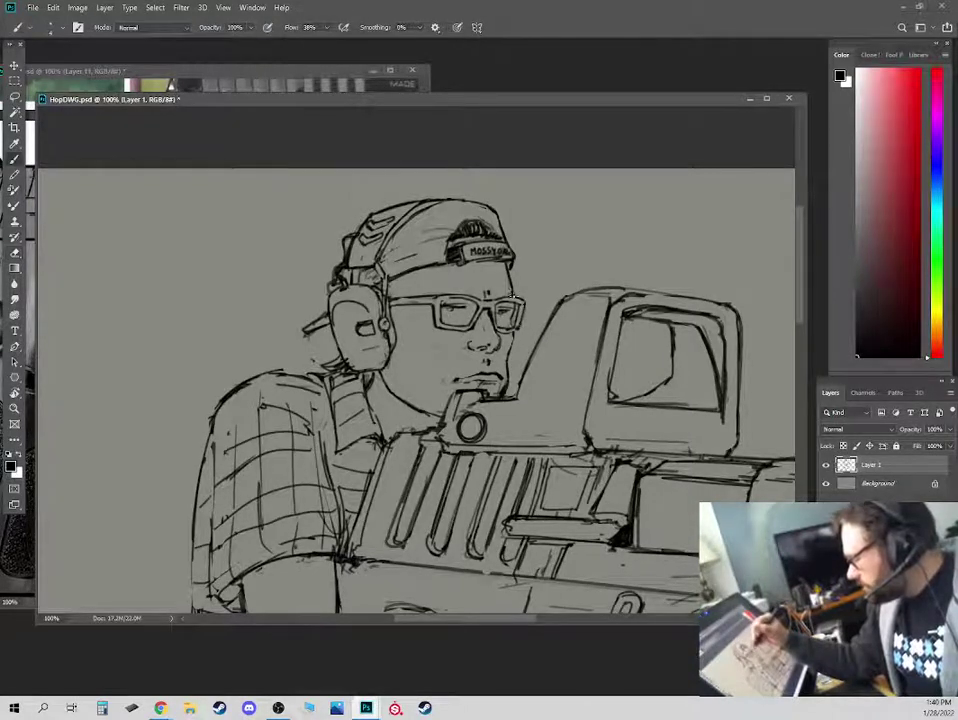
key("e")
key("b")
key("e")
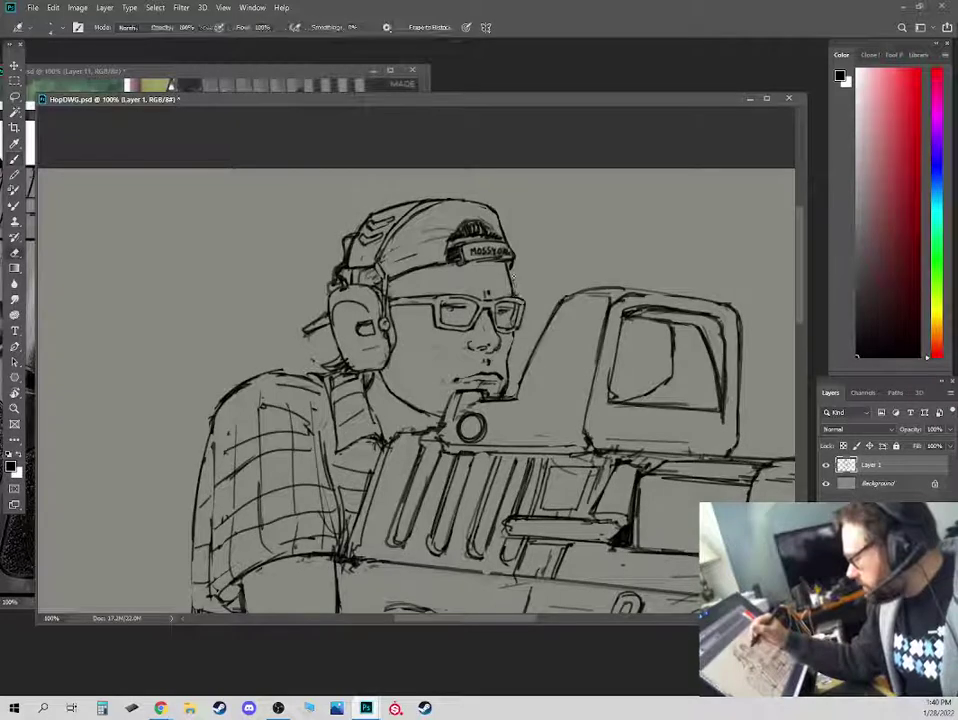
key("b")
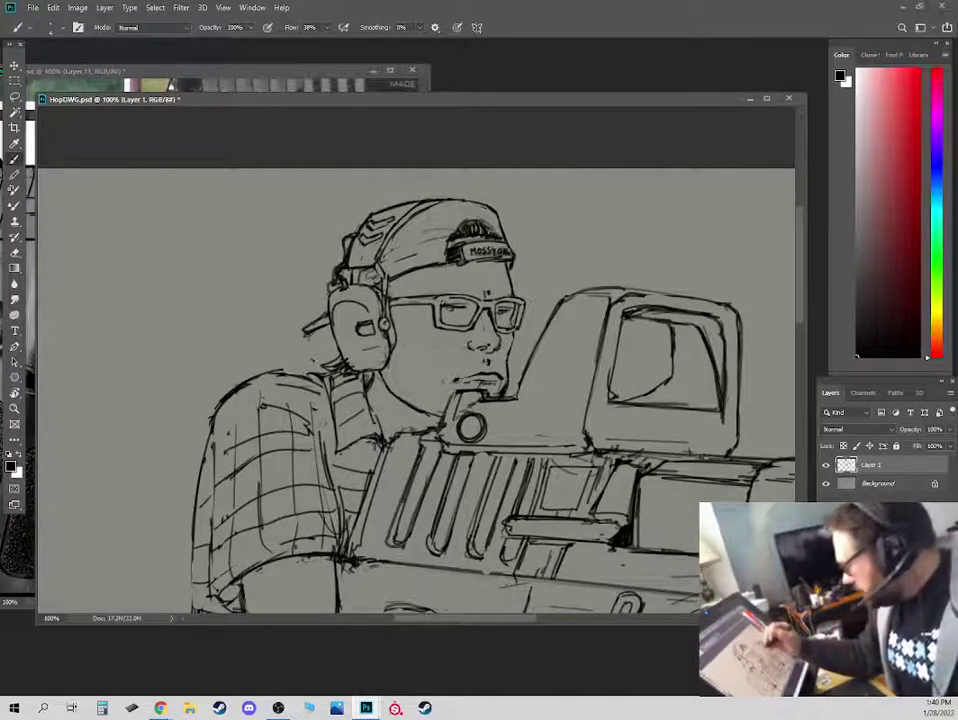
Refine the sloped rear edge of the pistol's optic housing and its rounded upper corner.
key("e")
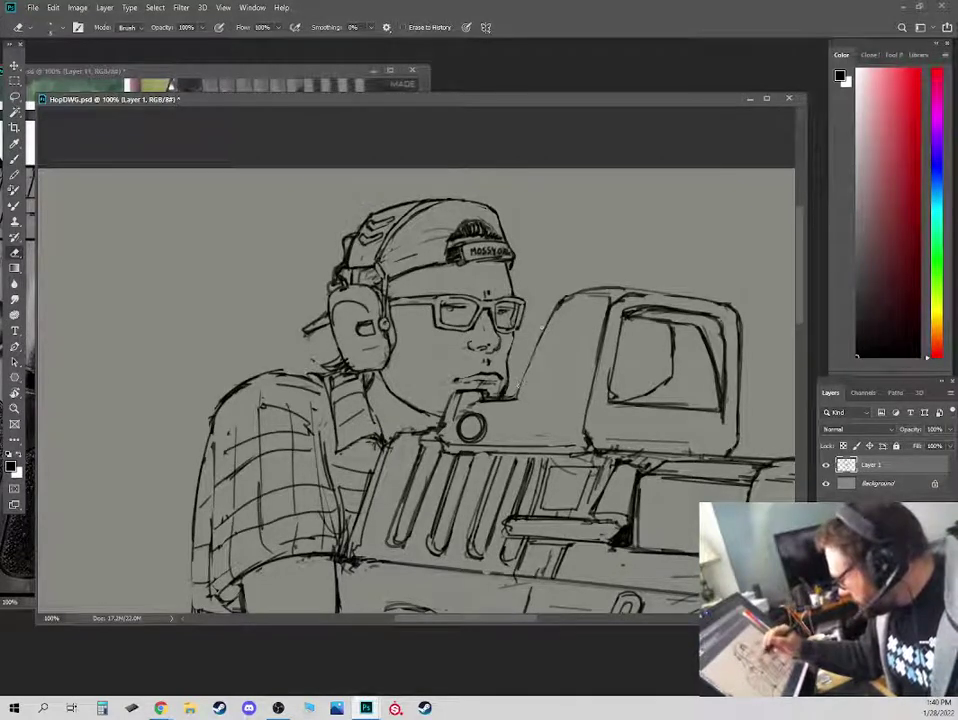
key("b")
key("e")
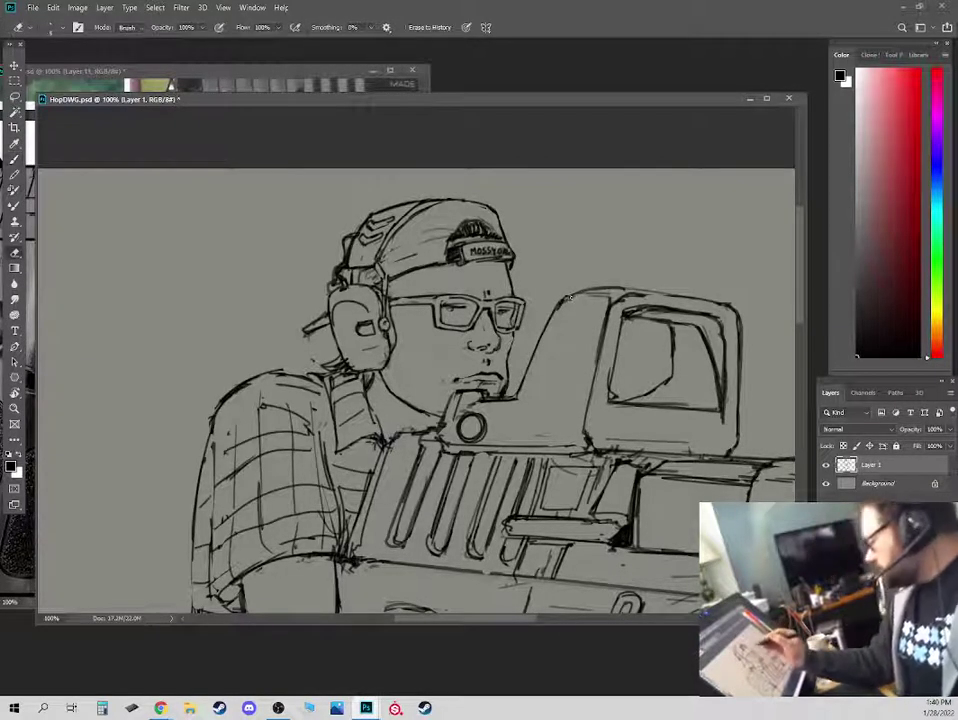
key("b")
key("e")
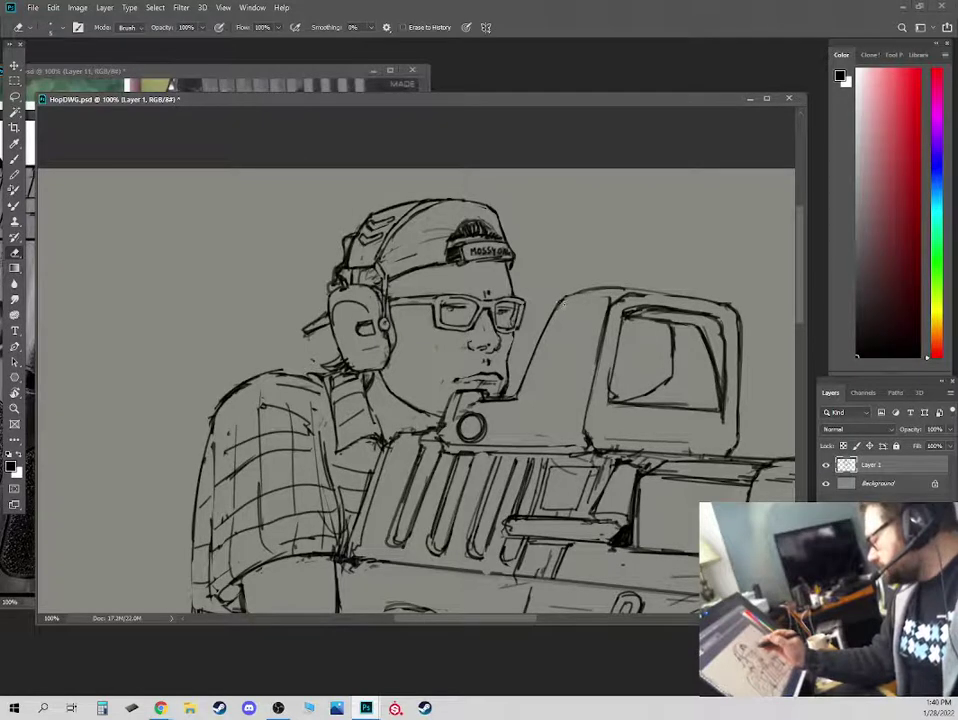
key("b")
key("e")
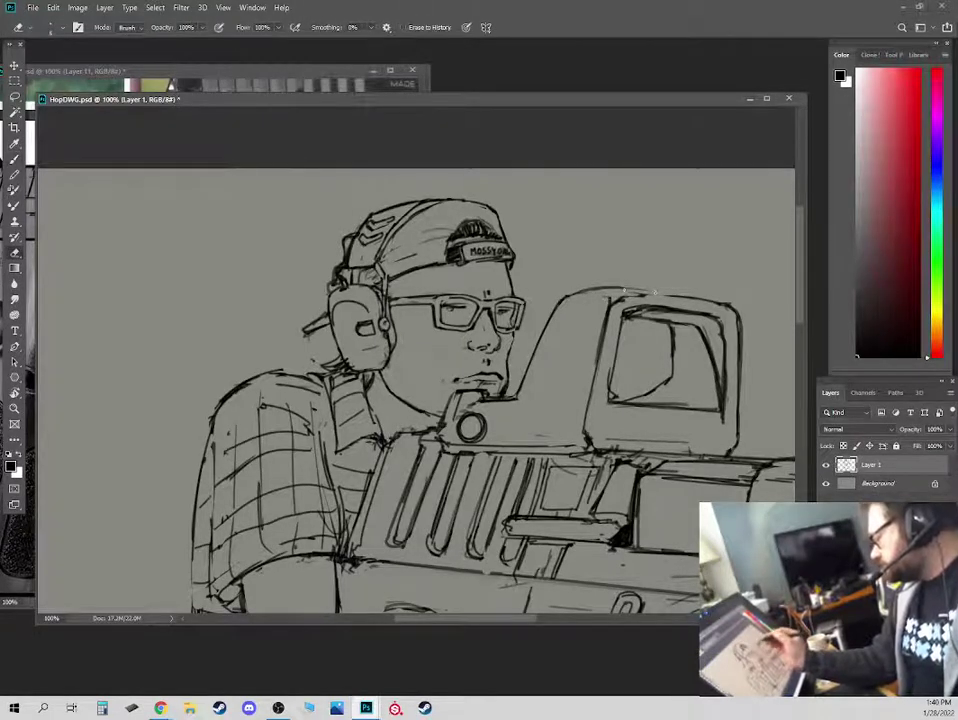
Redraw the optic housing's top edge as a longer, flatter line and erase the old strokes beneath it.
key("b")
left_click_drag(597, 289, 716, 297)
key("e")
left_click_drag(637, 296, 697, 295)
left_click_drag(632, 288, 580, 289)
key("b")
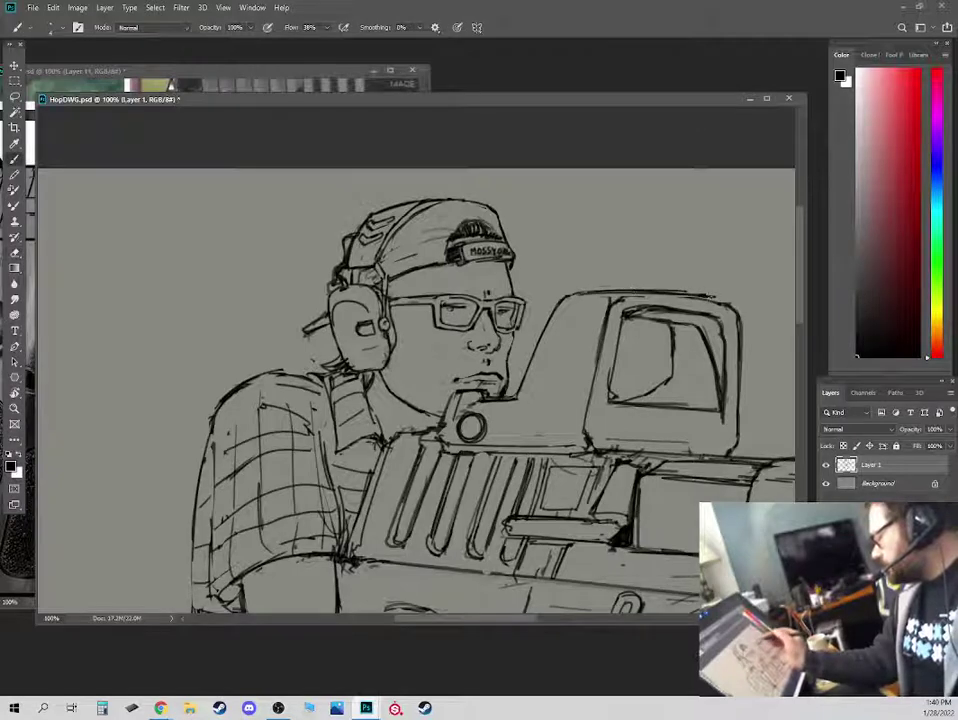
Trim the near side lines of the optic's window frame and add a bevel line along the housing's upper rear edge.
key("e")
left_click_drag(613, 368, 609, 408)
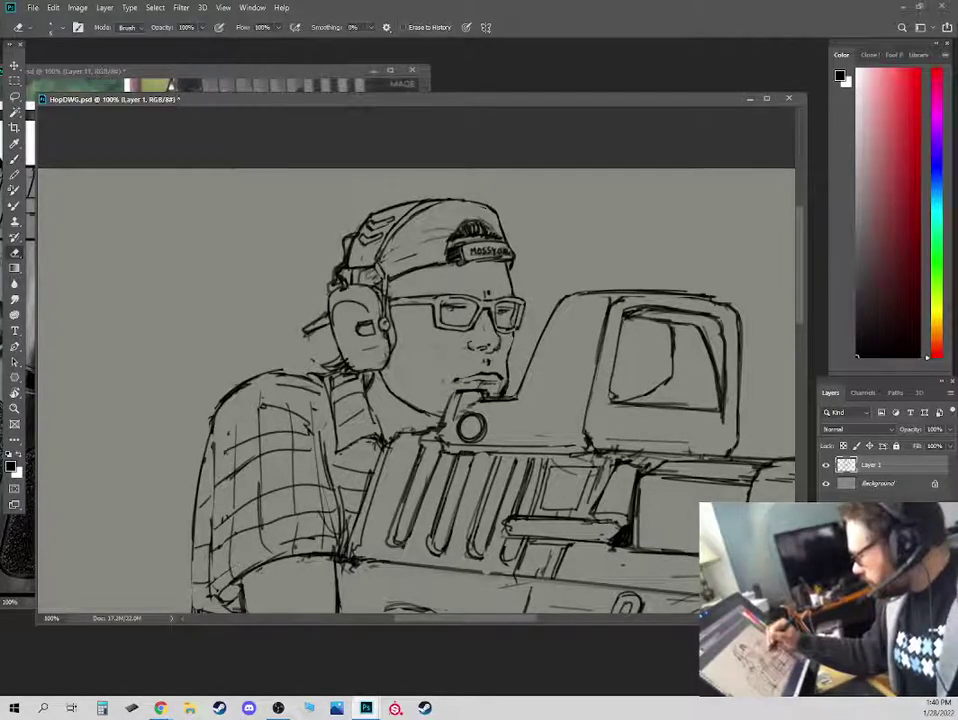
key("b")
key("e")
left_click_drag(609, 310, 606, 301)
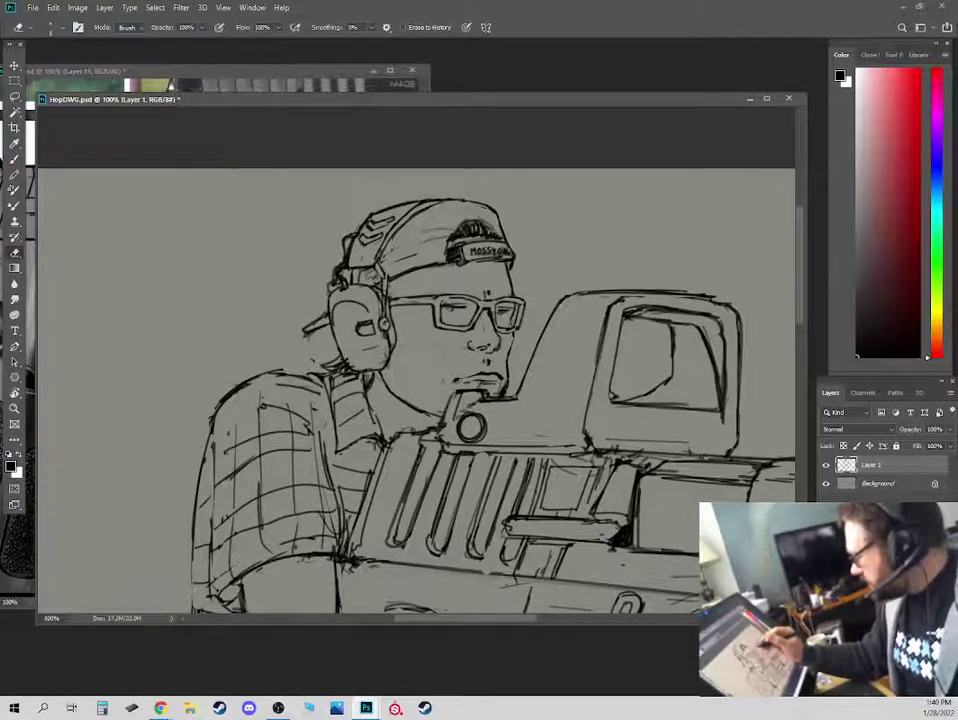
key("b")
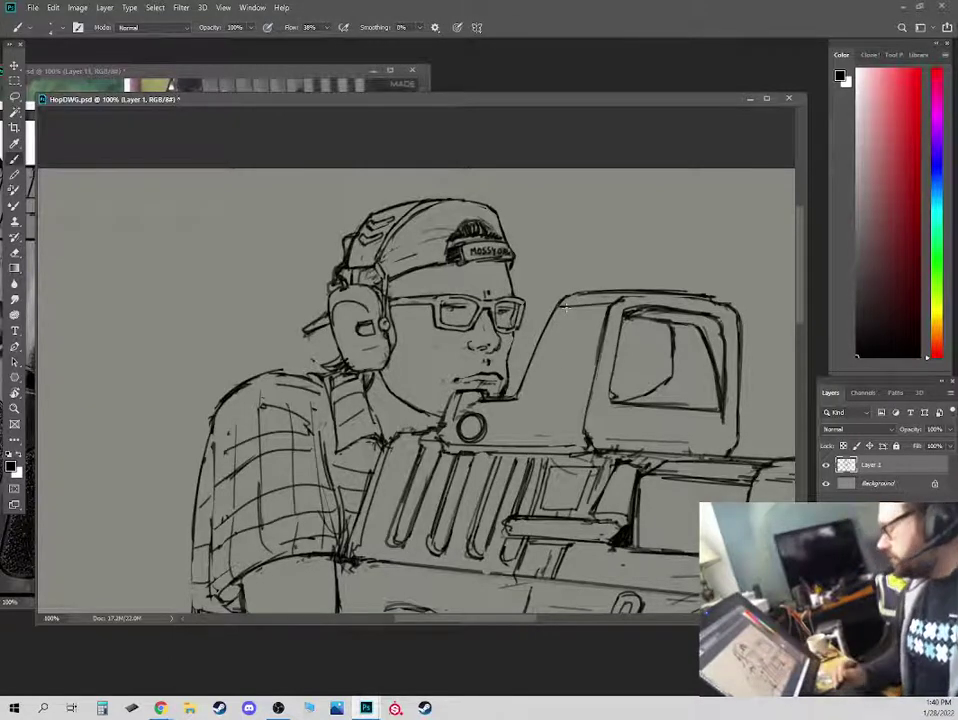
Thin and sharpen the optic window's far inner edge and lower edge, clearing excess line from the frame.
key("e")
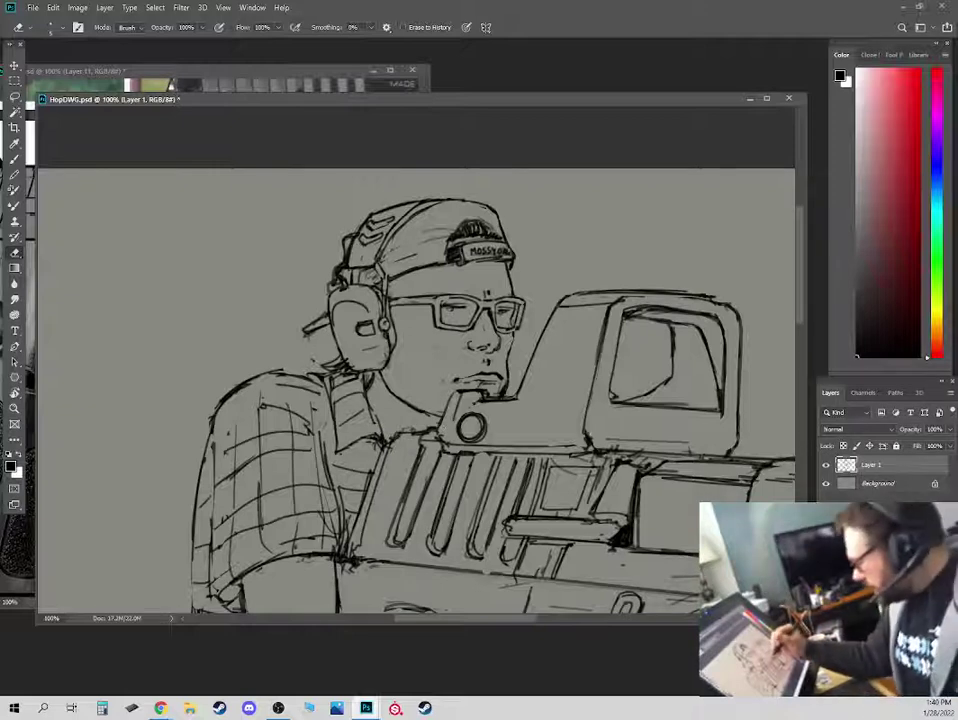
key("b")
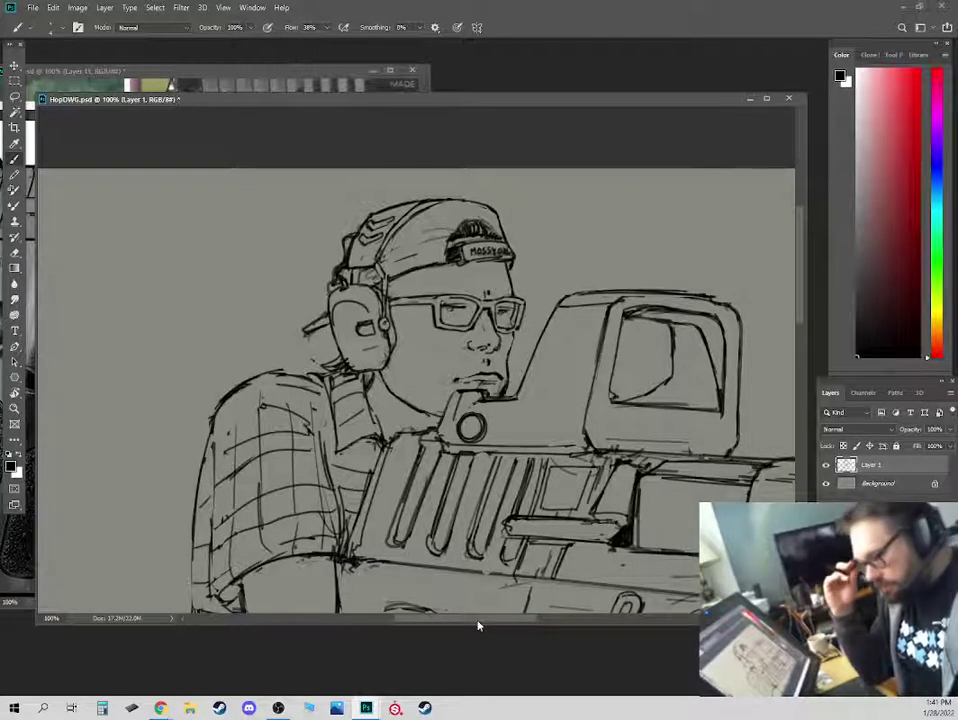
key("e")
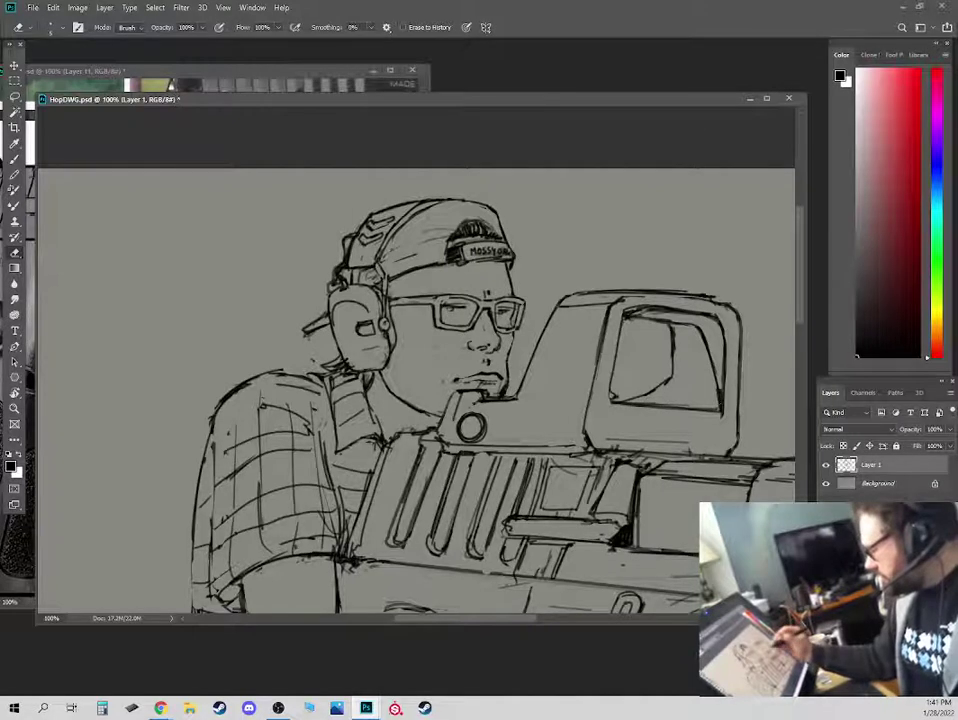
key("b")
key("e")
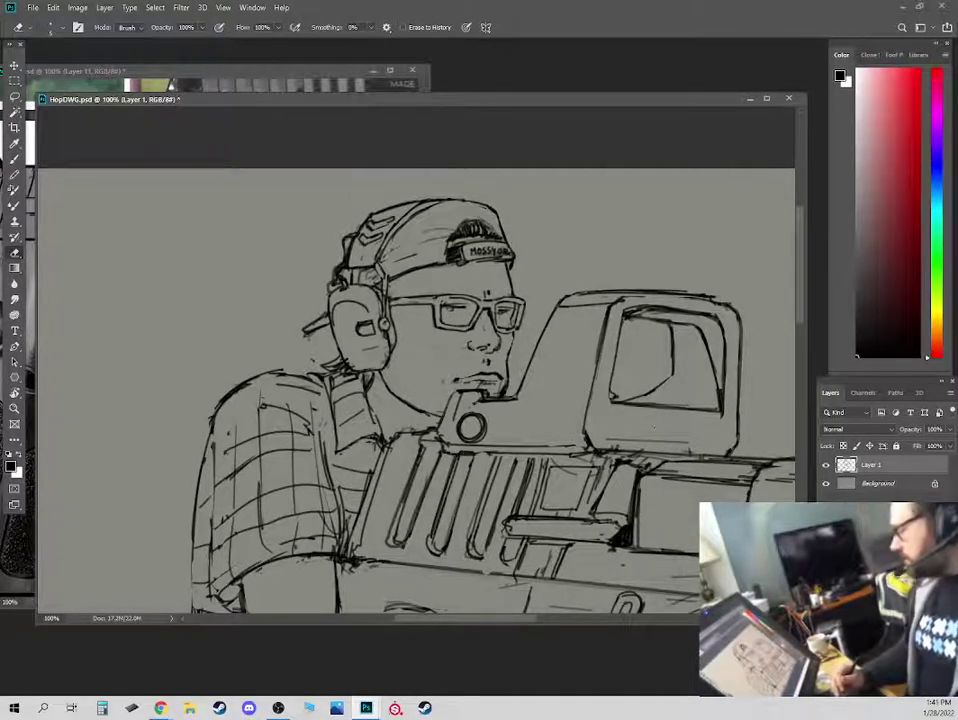
Clean up the optic's base where it meets the slide and the outline of the mount around the round knob.
mouse_move(725, 490)
left_mouse_down()
mouse_move(625, 496)
mouse_move(585, 464)
mouse_move(553, 466)
left_mouse_up()
key("b")
key("e")
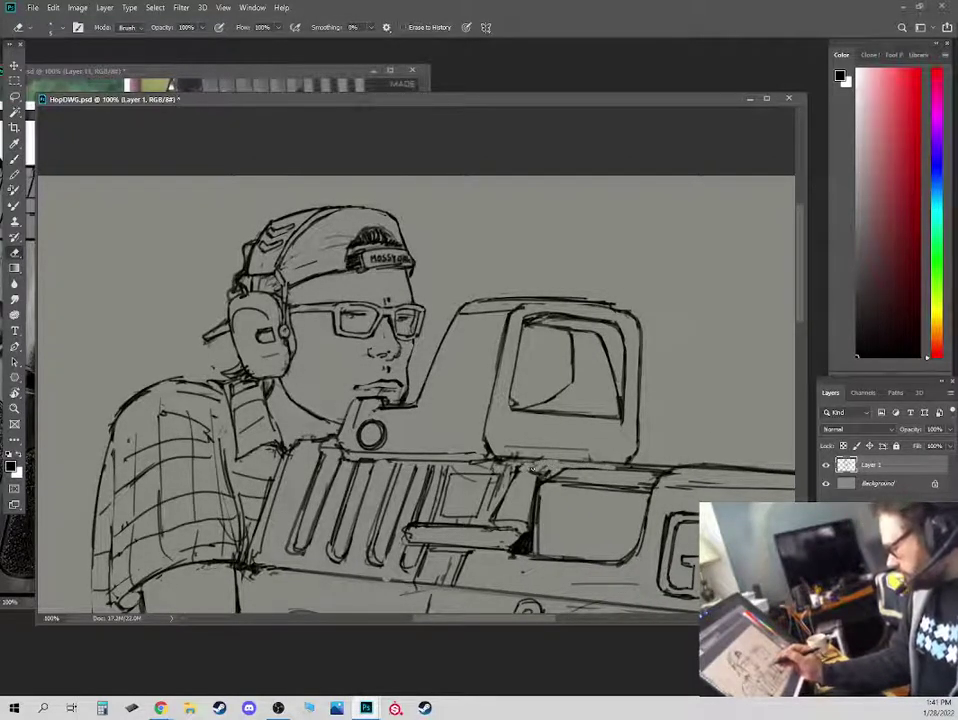
key("b")
key("e")
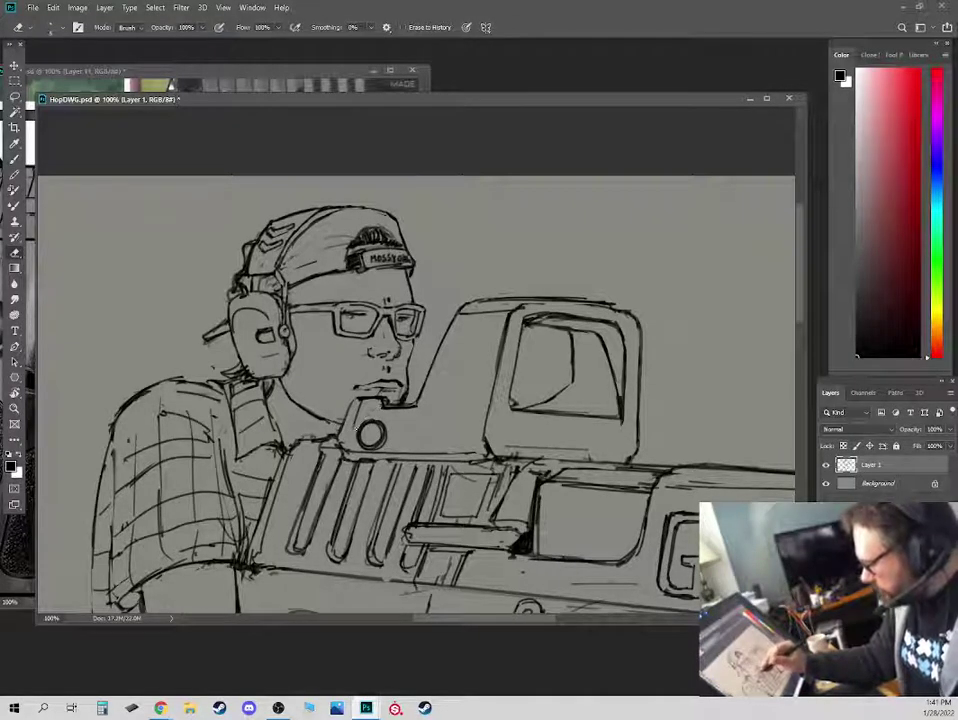
key("b")
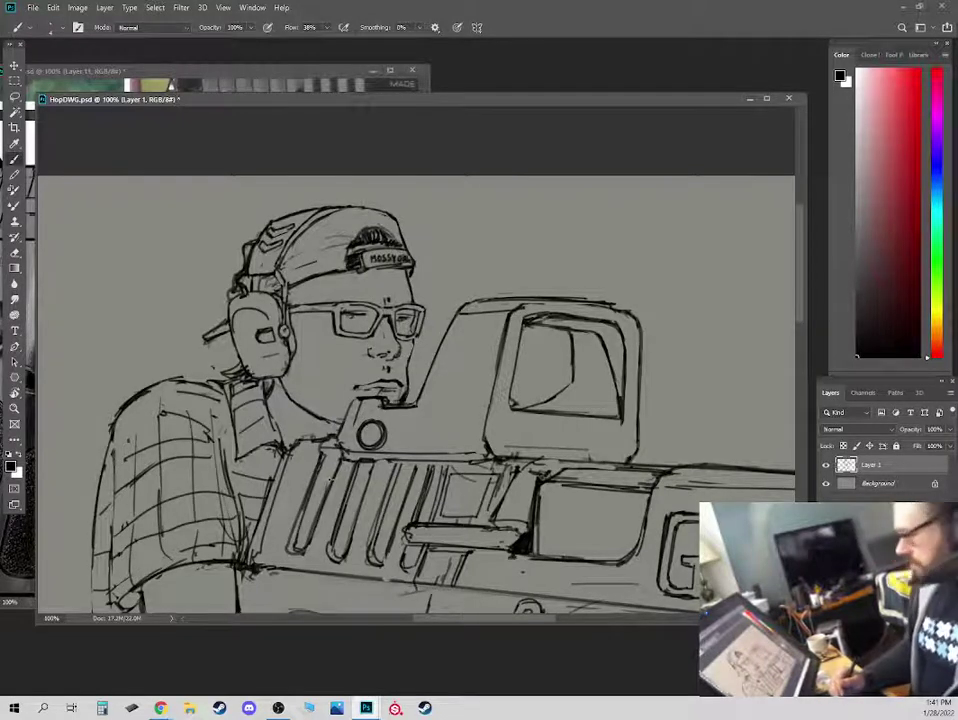
Clean up the slide's top edge between the optic and the front sight, erasing stray strokes along it.
left_click_drag(699, 529, 521, 459)
key("e")
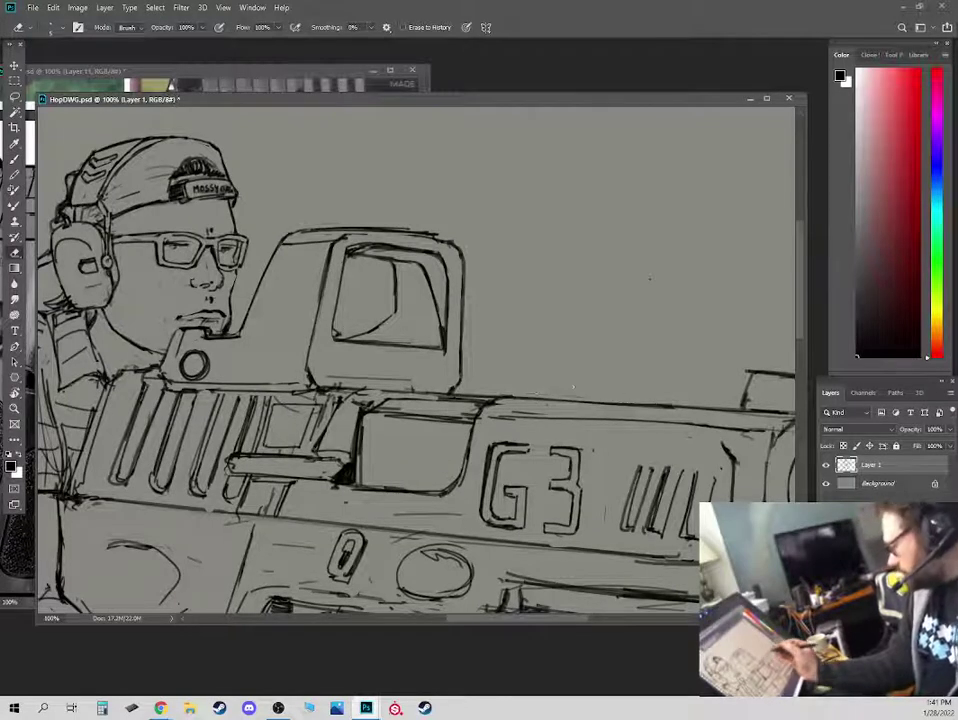
key("b")
key("e")
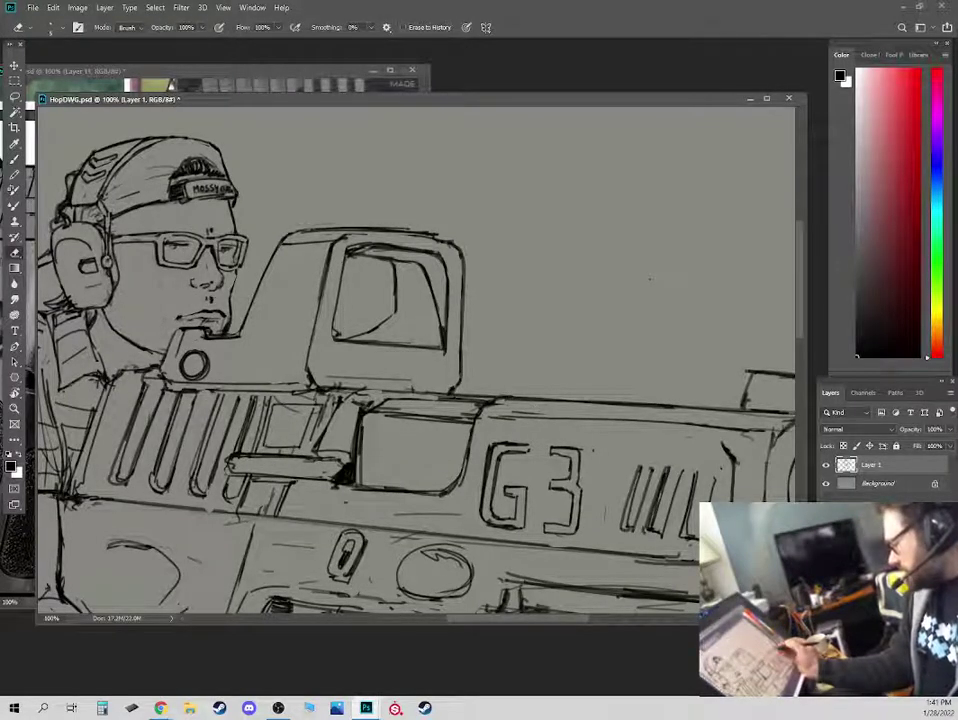
key("b")
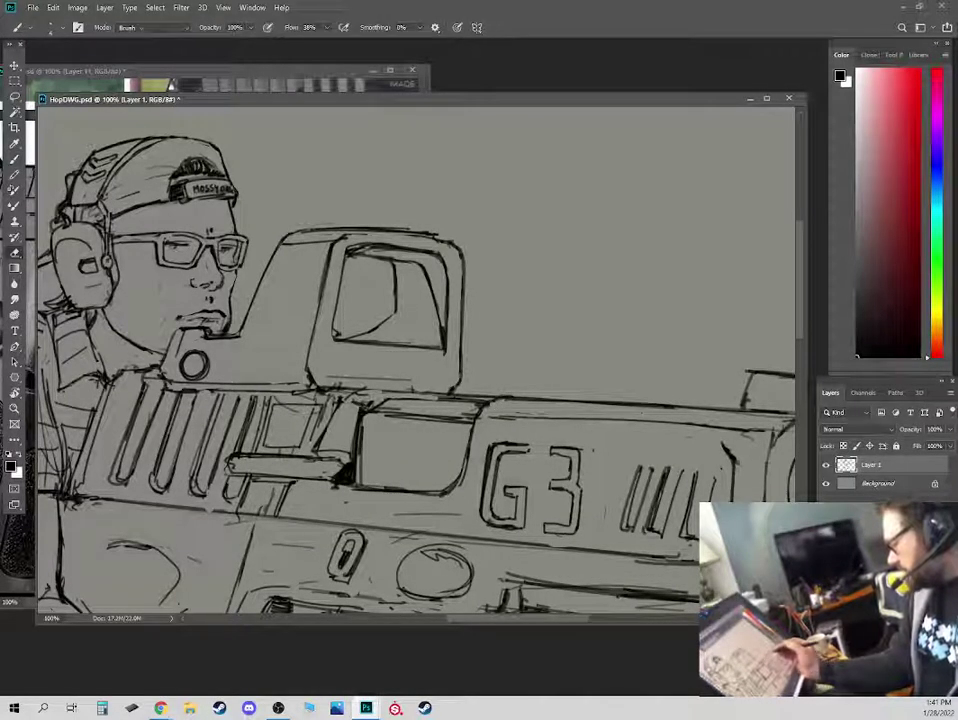
key("e")
Redraw the long bevel line running beneath the slide's top edge above the G3 lettering.
key("b")
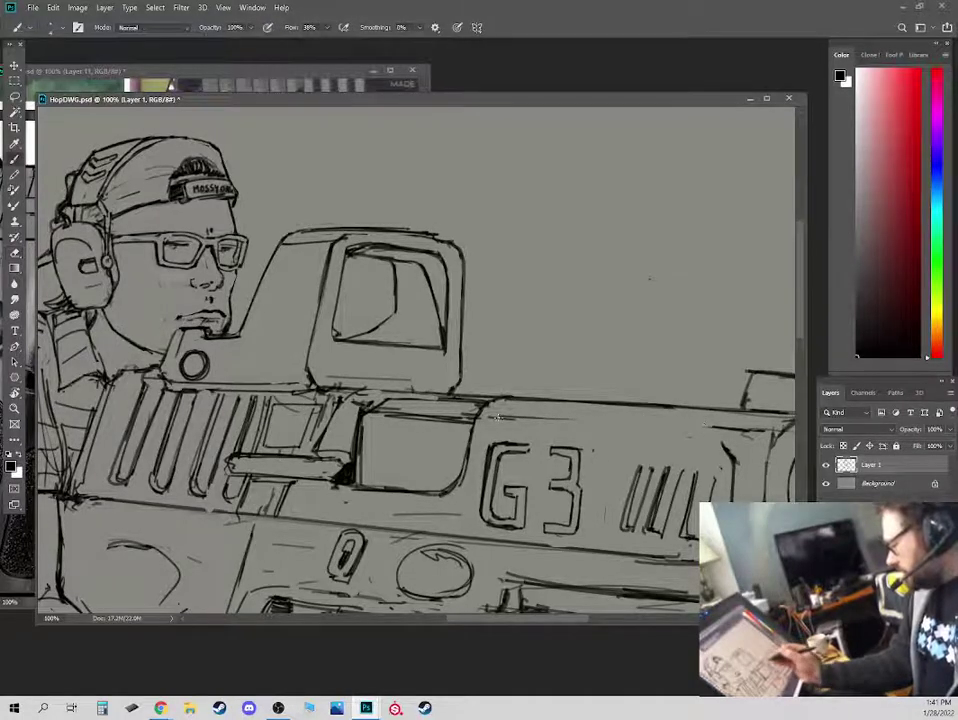
key("e")
key("b")
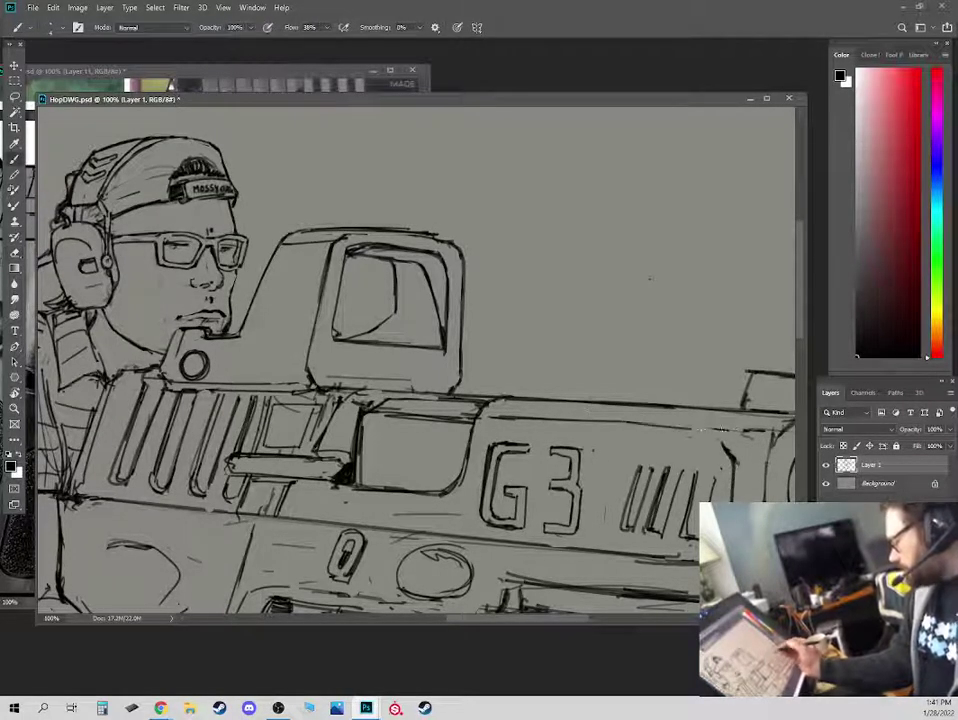
key("e")
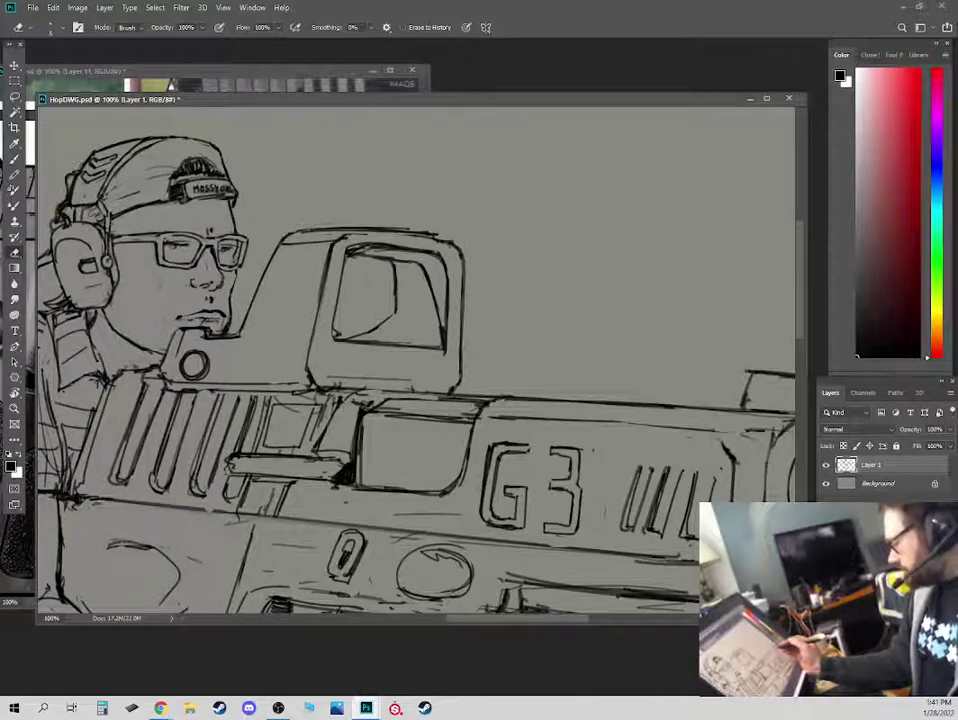
key("b")
Carry the slide's bevel line forward to the muzzle end and redraw the angled corner below the front sight.
left_click_drag(752, 428, 537, 428)
key("e")
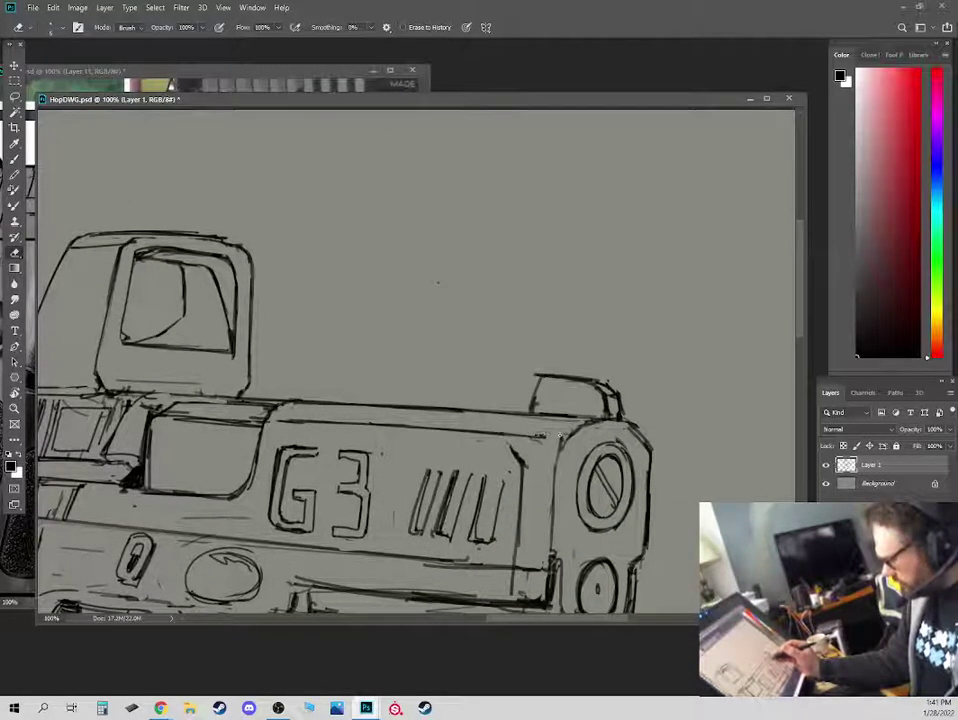
key("b")
left_click_drag(563, 434, 606, 418)
key("e")
key("b")
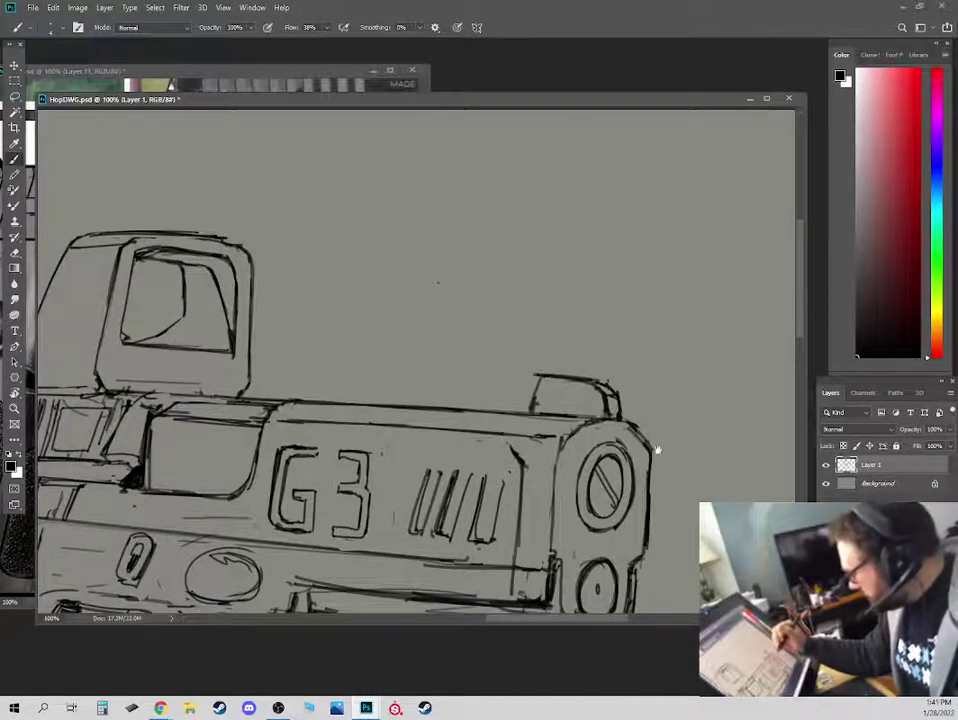
Clean up the muzzle face outline, redrawing its bevelled top corner and front edge around the barrel opening.
left_click_drag(656, 449, 635, 399)
key("e")
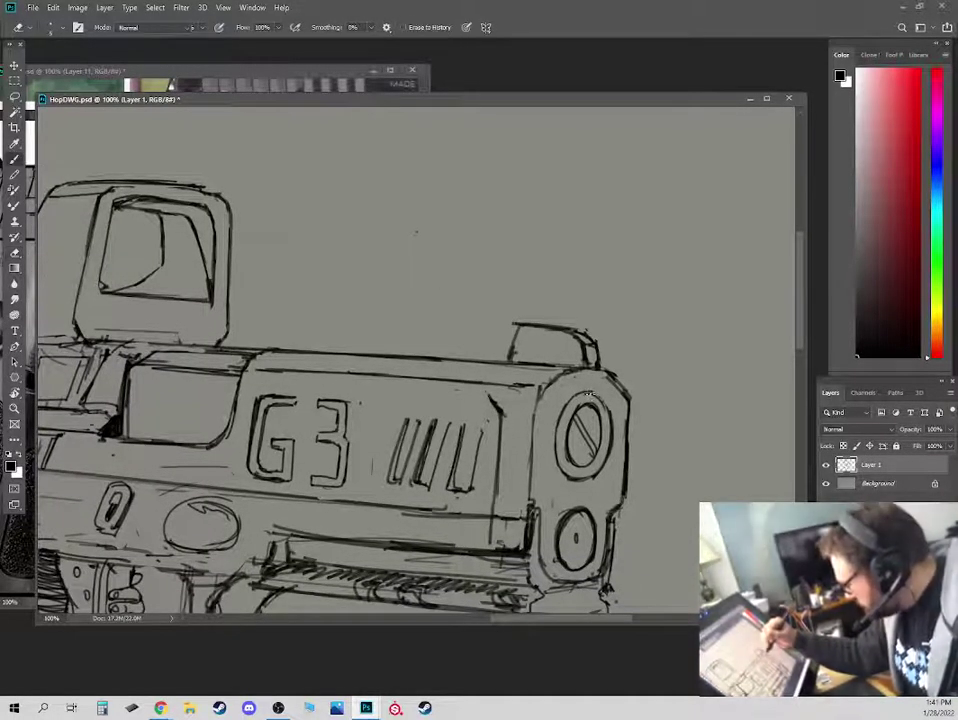
key("b")
key("e")
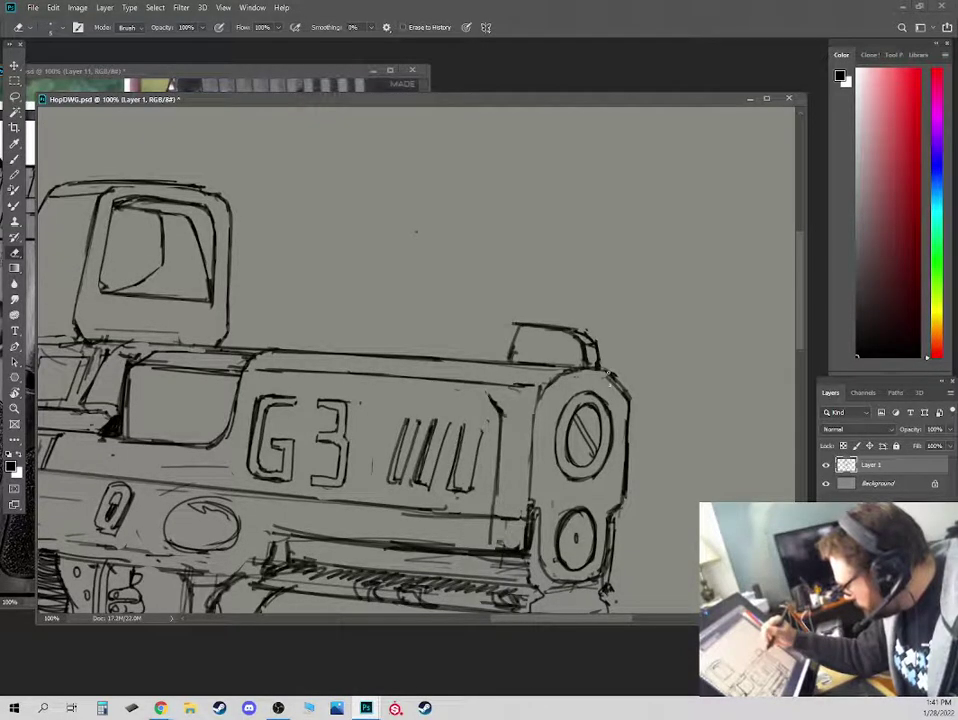
key("b")
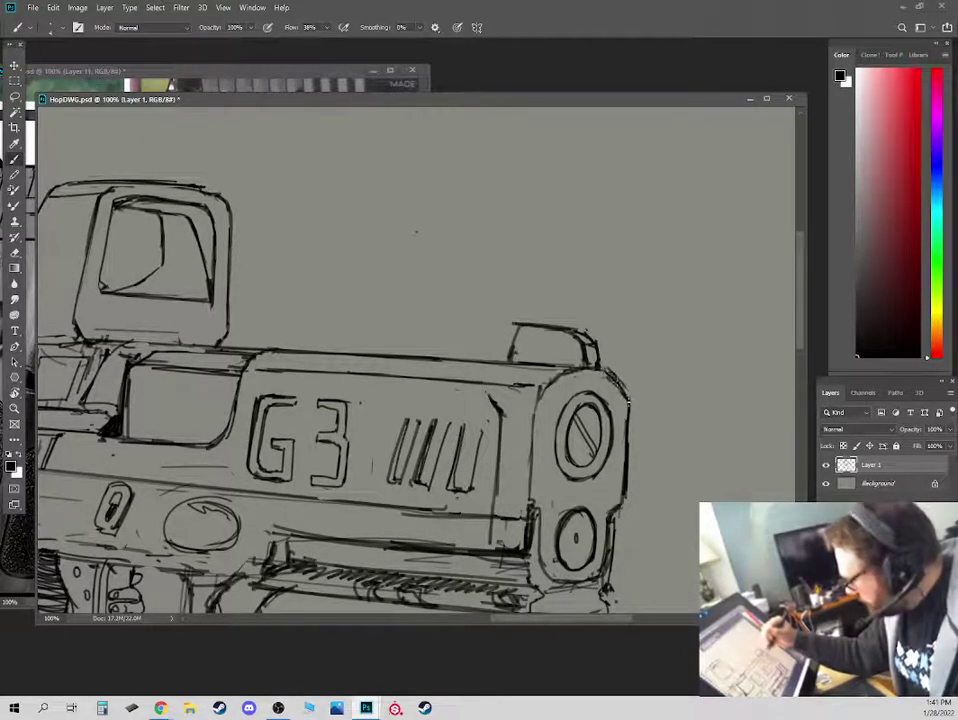
key("e")
key("b")
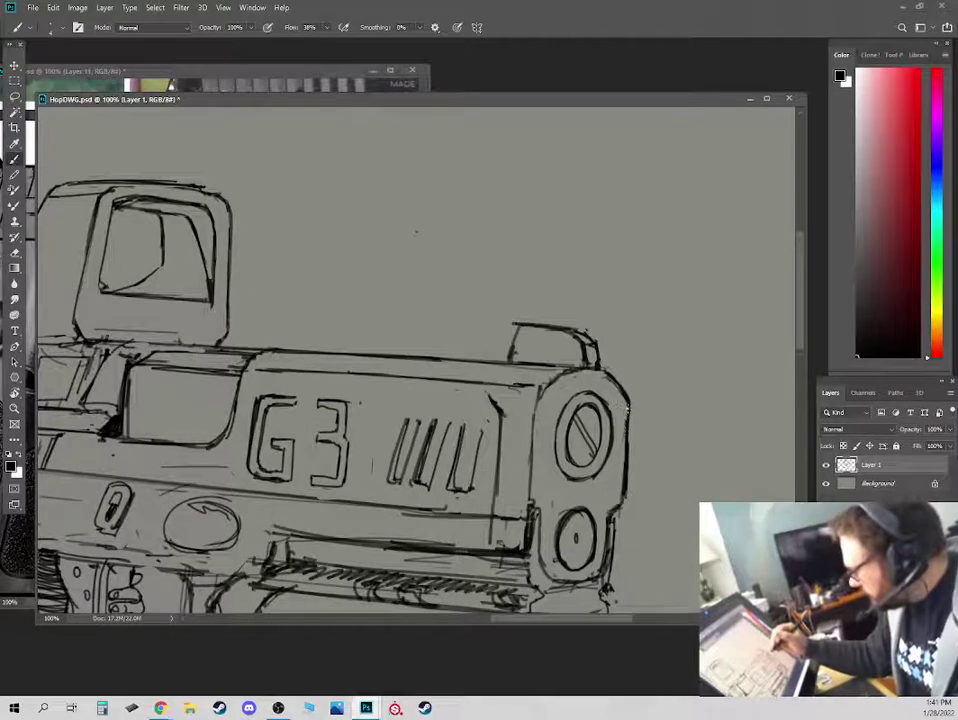
key("e")
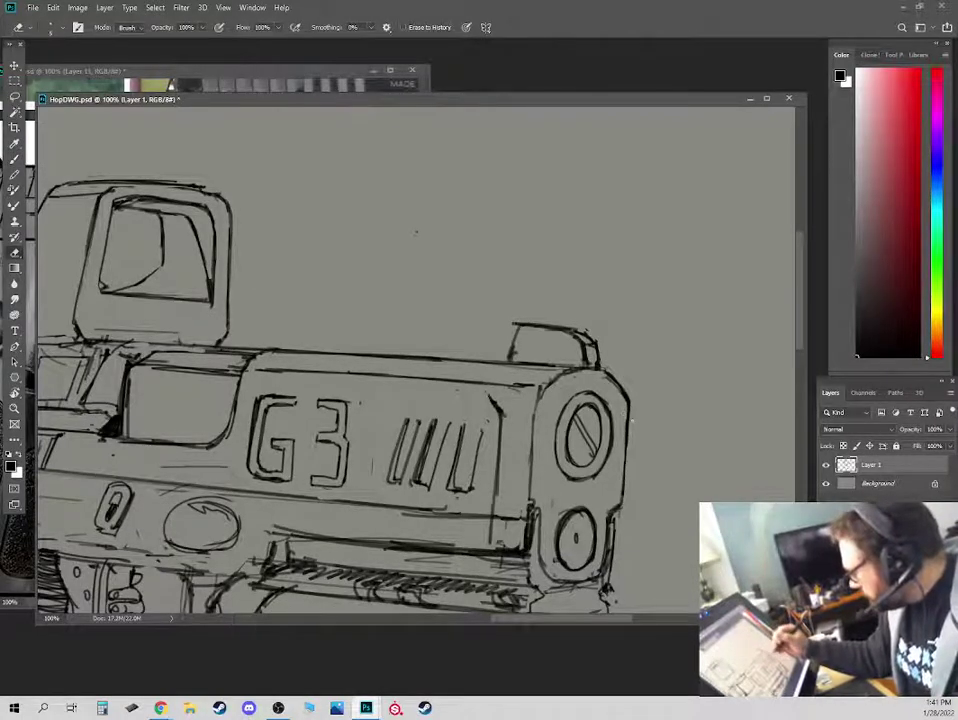
key("b")
key("e")
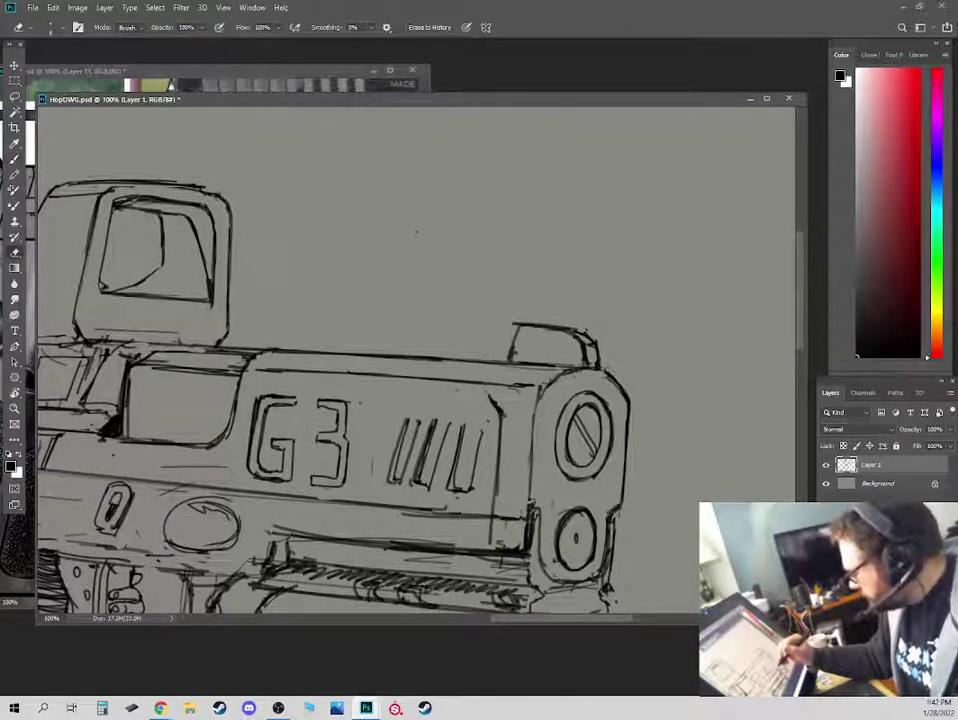
key("b")
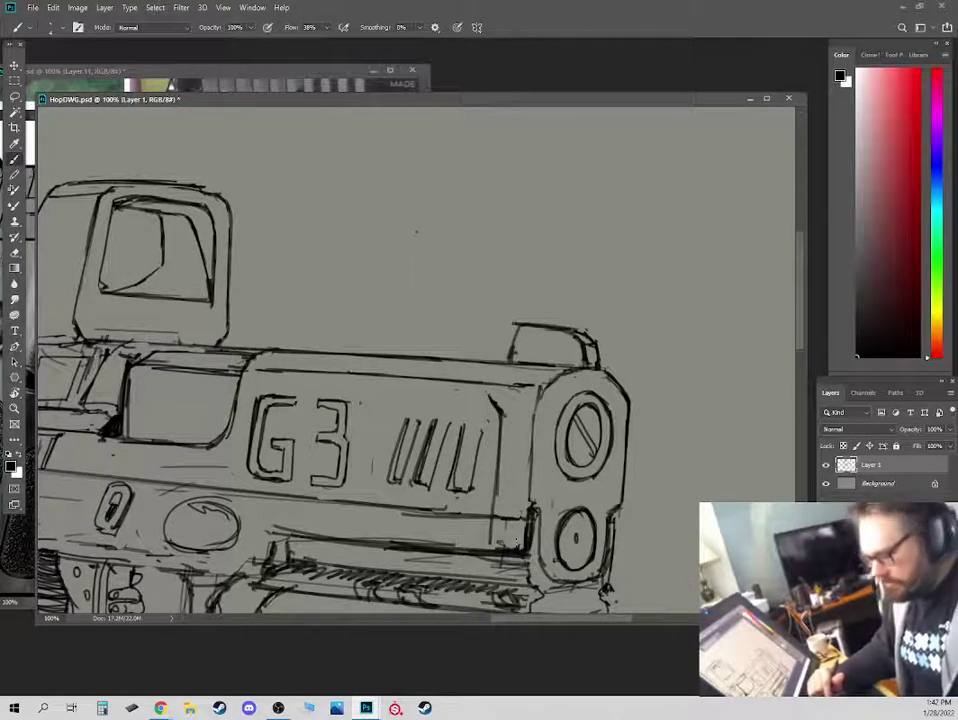
Tidy the front side outline of the recoil rod housing below the barrel opening.
left_click_drag(416, 233, 426, 207)
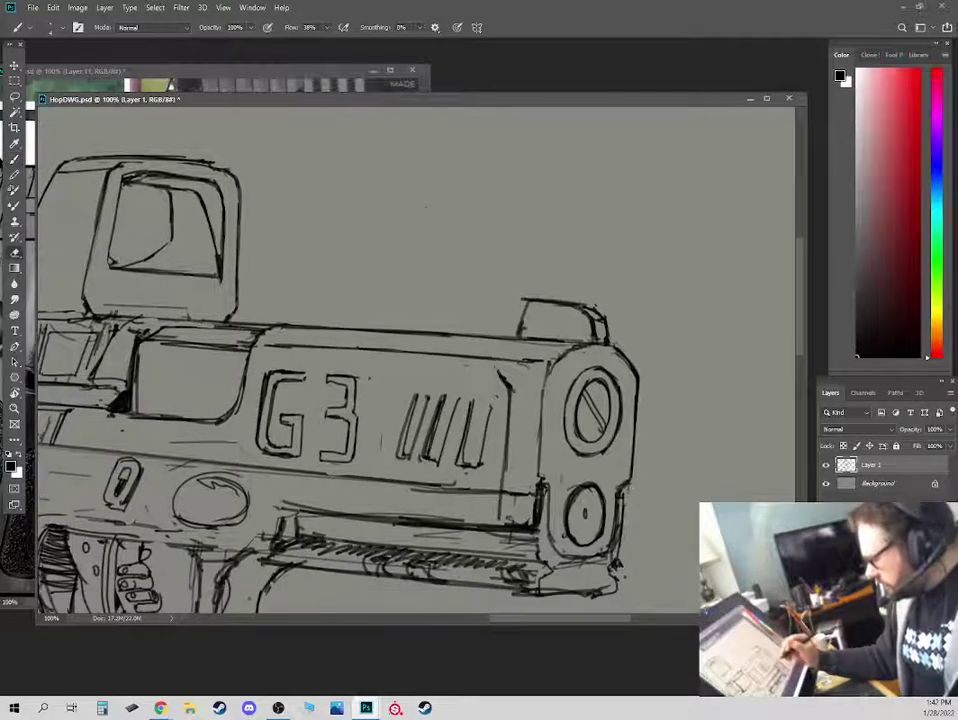
key("e")
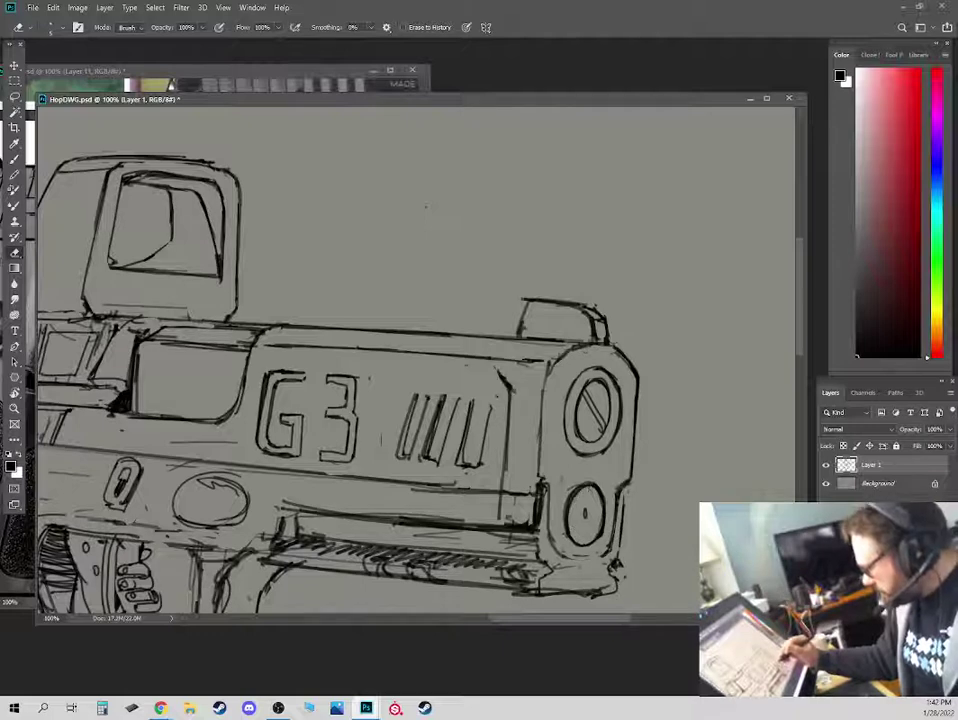
left_click_drag(426, 207, 447, 140)
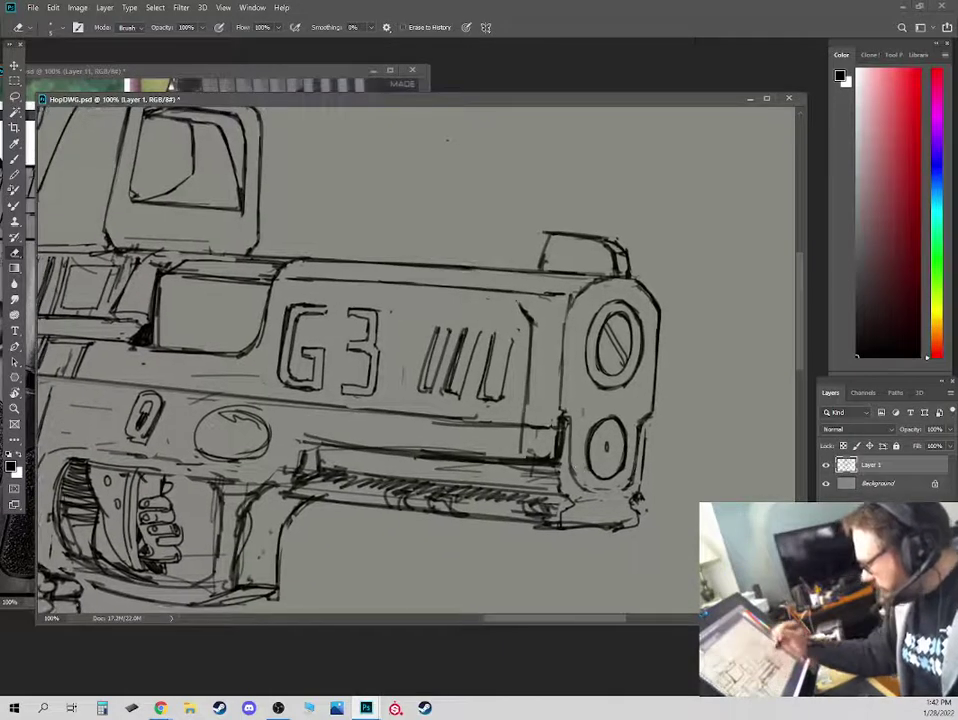
key("b")
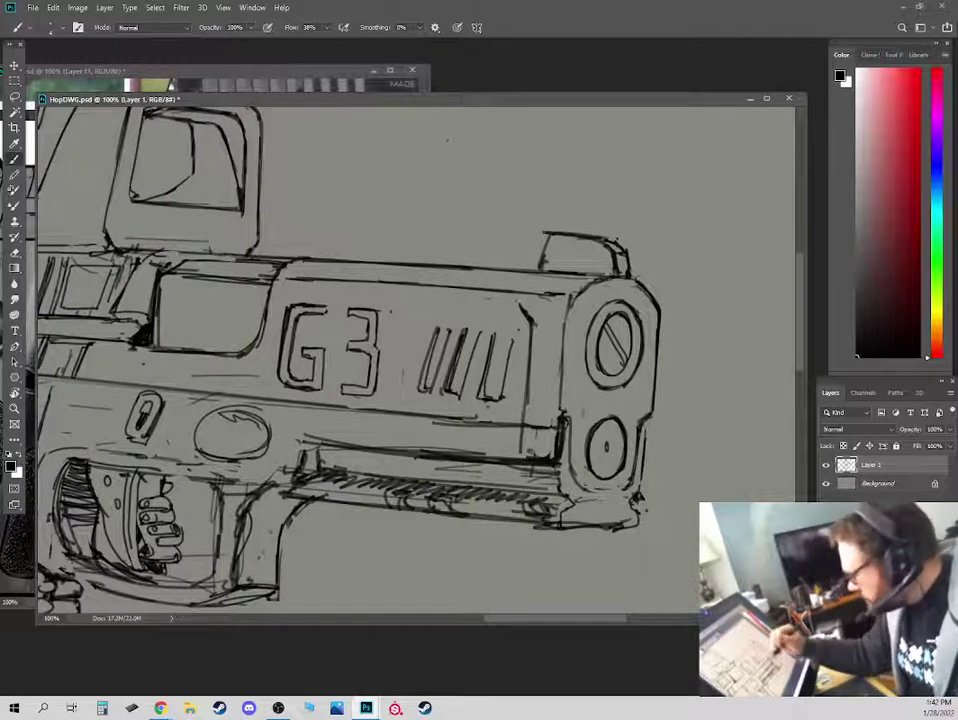
Enlarge the eraser and erase the stray upper line of the frame above the accessory rail.
key("e")
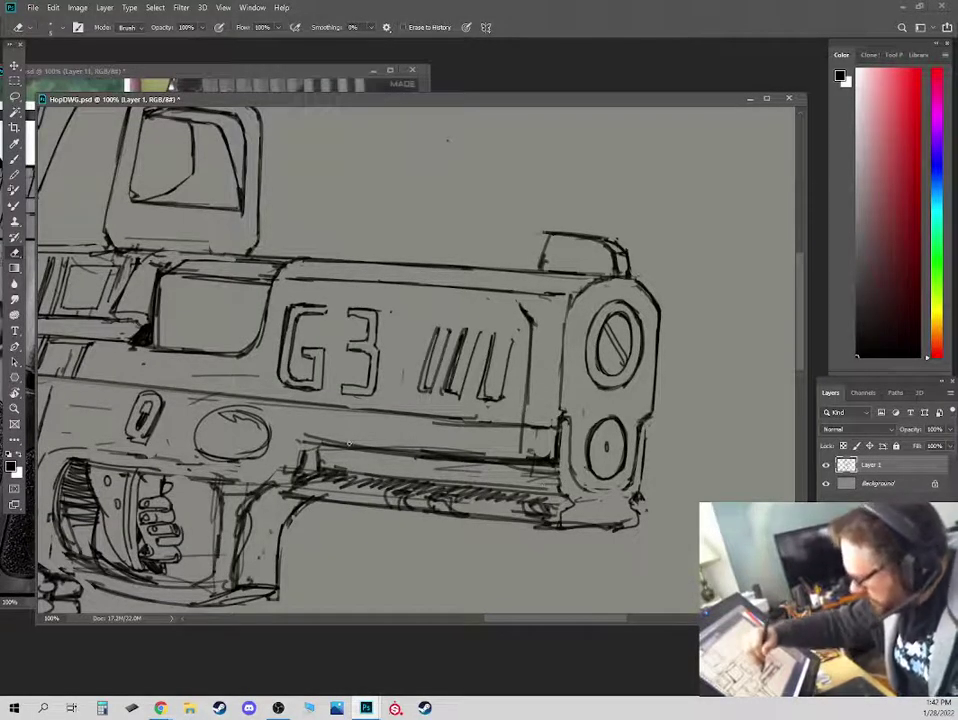
key("bracketright")
key("bracketright")
key("bracketright")
key("bracketright")
key("bracketright")
key("bracketright")
key("bracketright")
key("bracketright")
left_click_drag(304, 436, 528, 456)
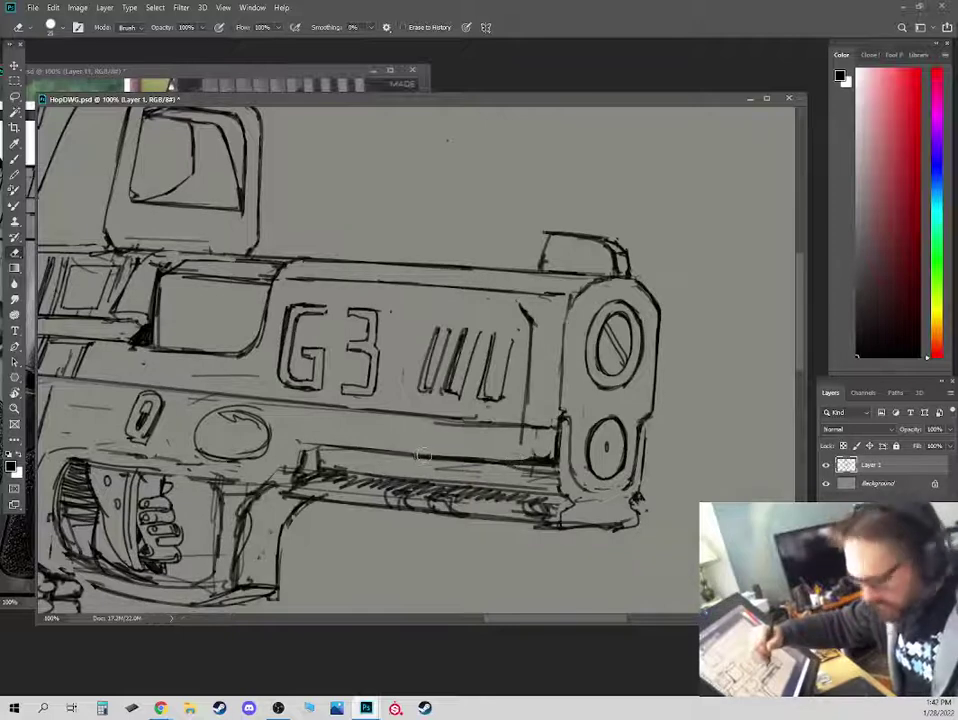
Redraw the rail recess edges with long straight strokes and shade the recess with dark hatching.
key("b")
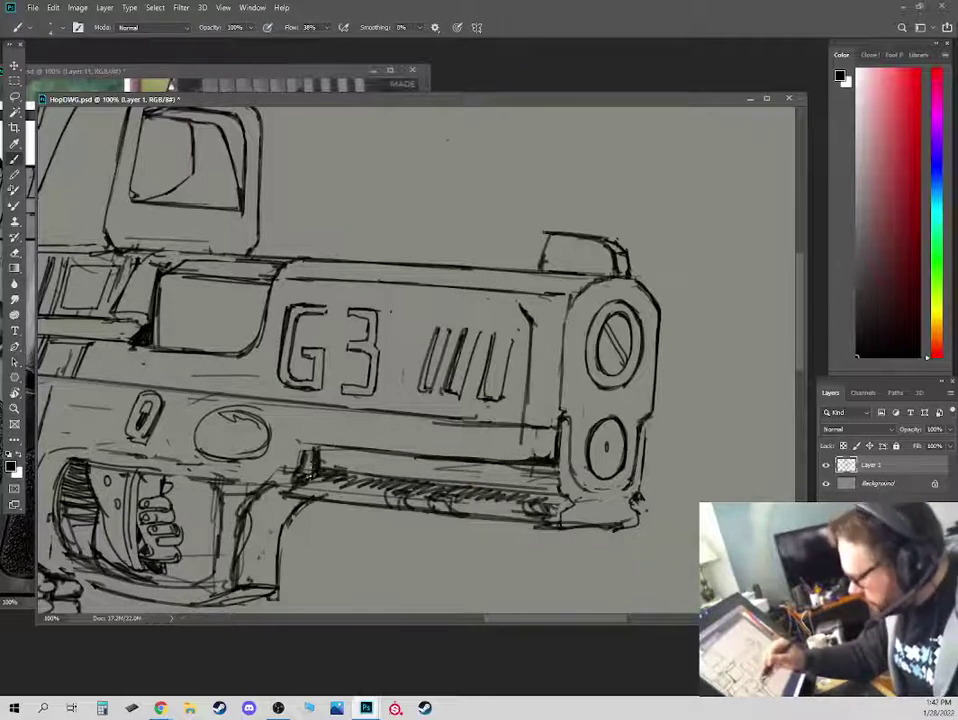
left_click(550, 473, "shift")
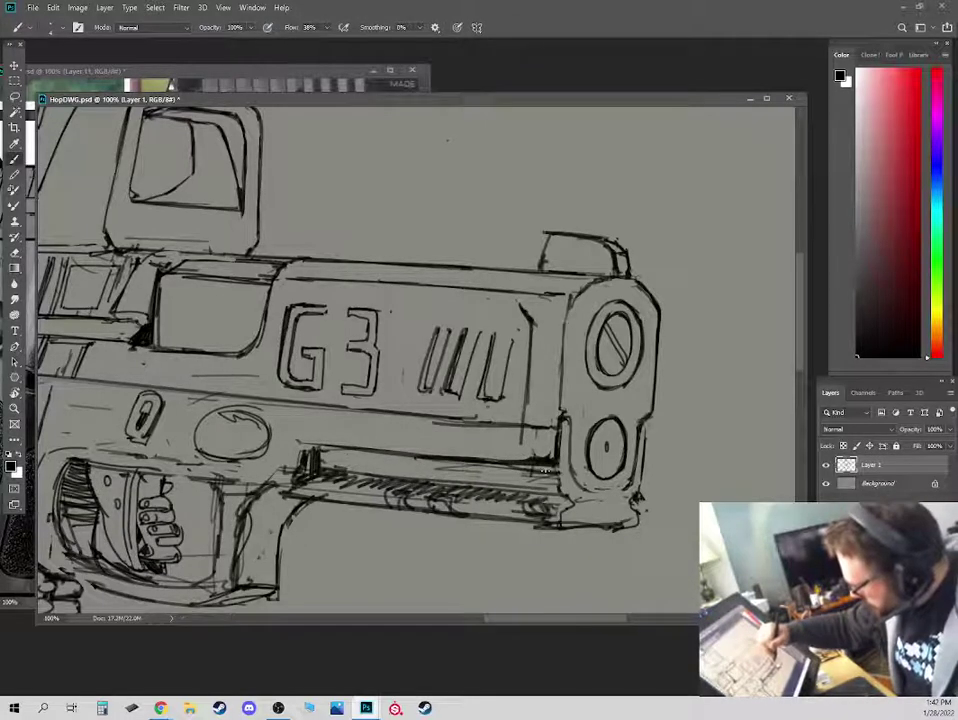
left_click(320, 450, "shift")
left_click_drag(328, 450, 480, 465)
left_click_drag(398, 457, 552, 464)
left_click_drag(346, 458, 531, 474)
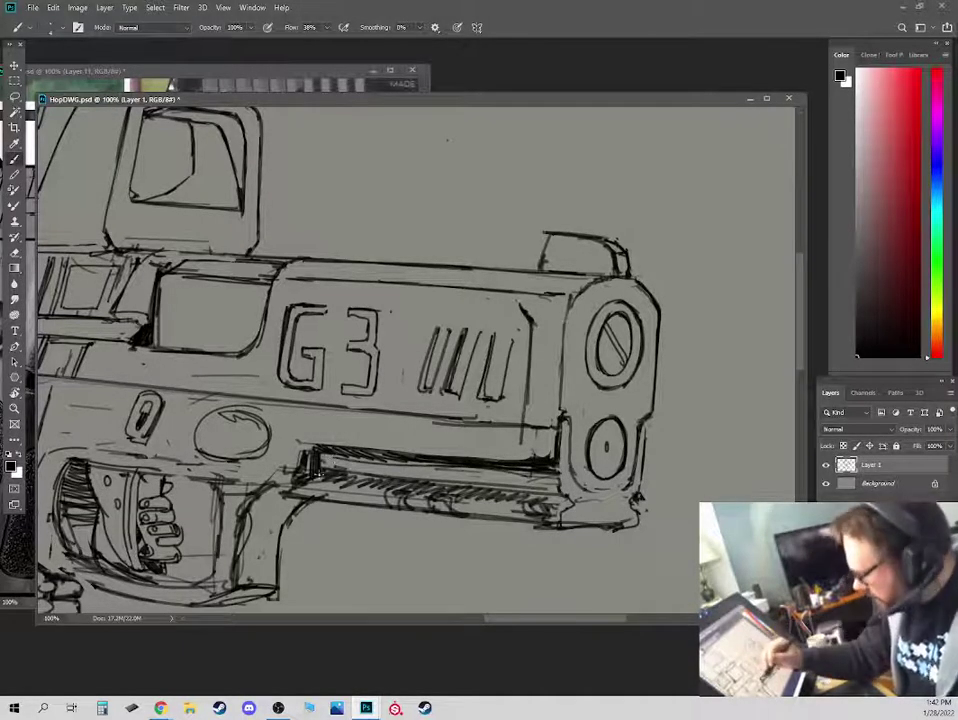
mouse_move(303, 462)
left_mouse_down()
mouse_move(341, 472)
mouse_move(351, 456)
mouse_move(363, 470)
mouse_move(385, 459)
mouse_move(403, 474)
mouse_move(411, 457)
mouse_move(418, 472)
mouse_move(418, 458)
mouse_move(448, 487)
mouse_move(456, 474)
mouse_move(555, 489)
left_mouse_up()
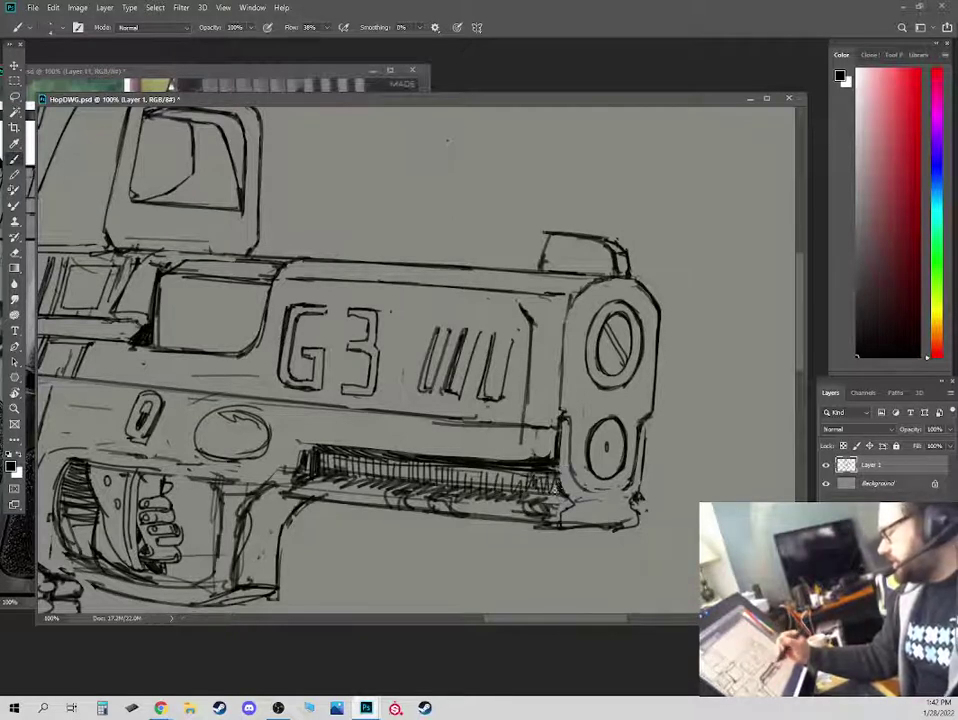
Clean up the scribbled lower front corner of the recoil rod housing and redraw its edge.
key("e")
key("b")
mouse_move(641, 494)
left_mouse_down()
mouse_move(638, 503)
mouse_move(641, 483)
left_mouse_up()
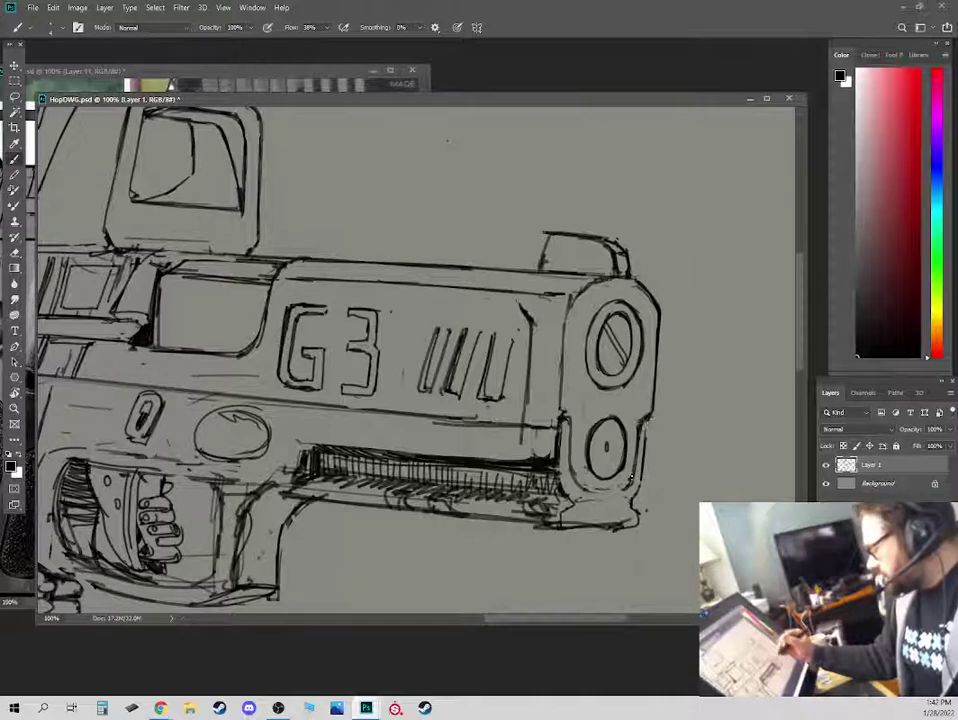
Erase the squiggle inside the frame's oval recess and clean up the line above the trigger opening.
mouse_move(371, 567)
left_mouse_down()
mouse_move(493, 537)
mouse_move(584, 524)
mouse_move(543, 512)
left_mouse_up()
key("e")
left_click_drag(399, 362, 431, 371)
left_click_drag(298, 399, 398, 418)
key("b")
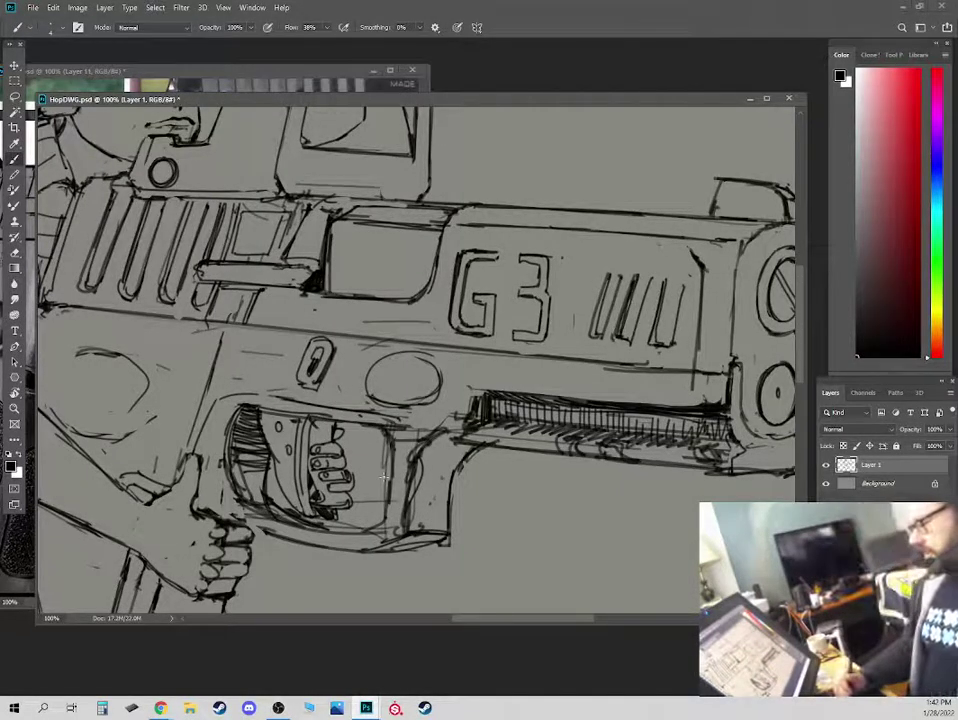
key("e")
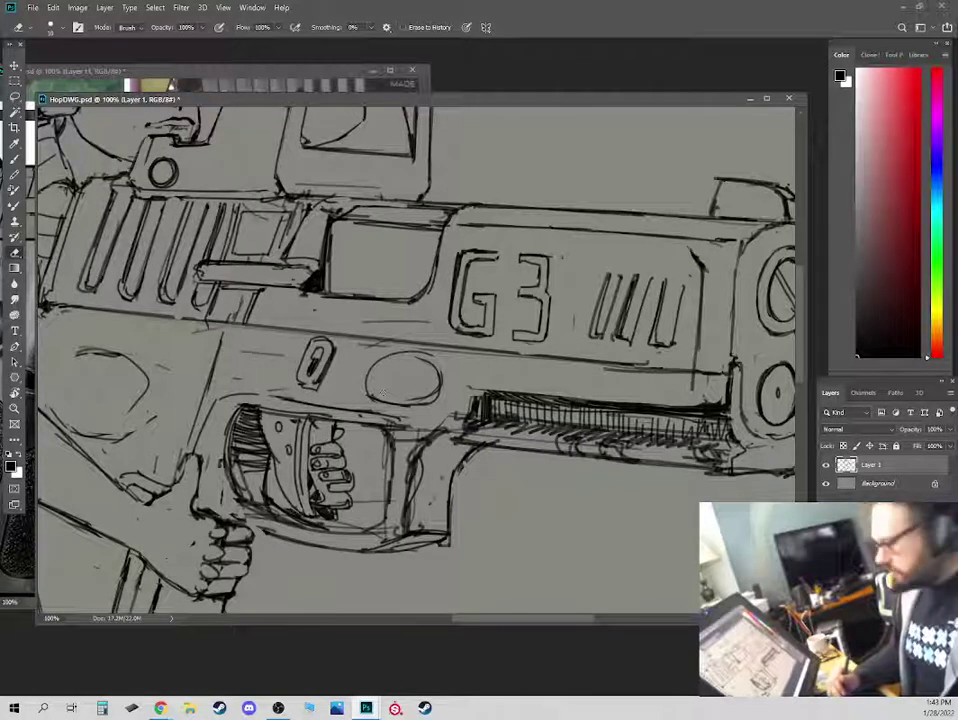
key("b")
key("e")
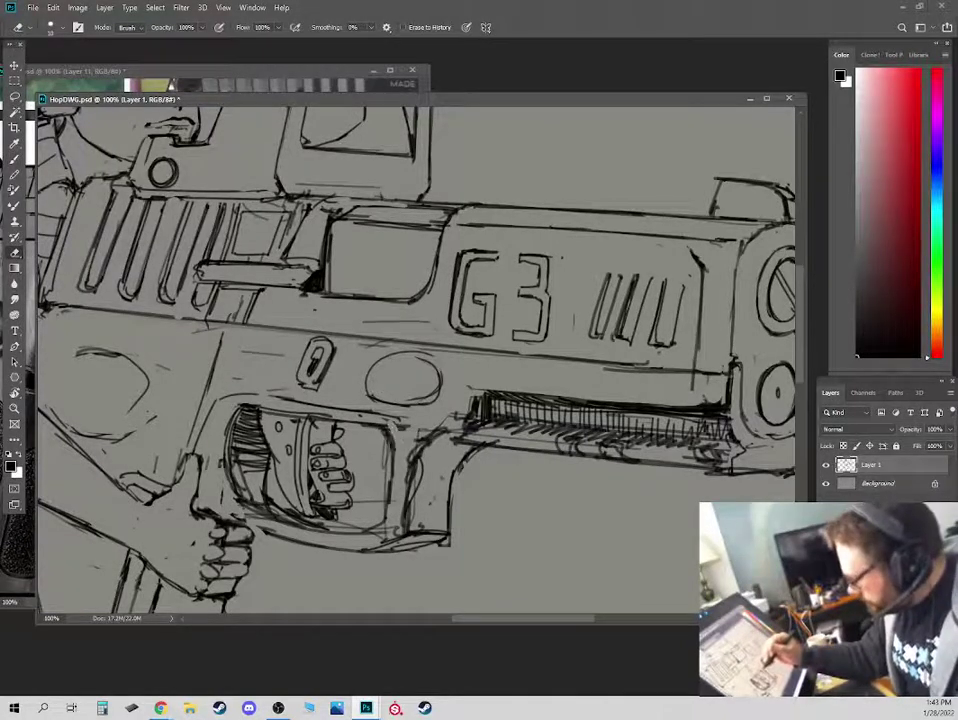
Redraw the front of the trigger guard, cleaning up its inner edge, front curve and lower corner.
key("b")
left_click_drag(391, 430, 387, 516)
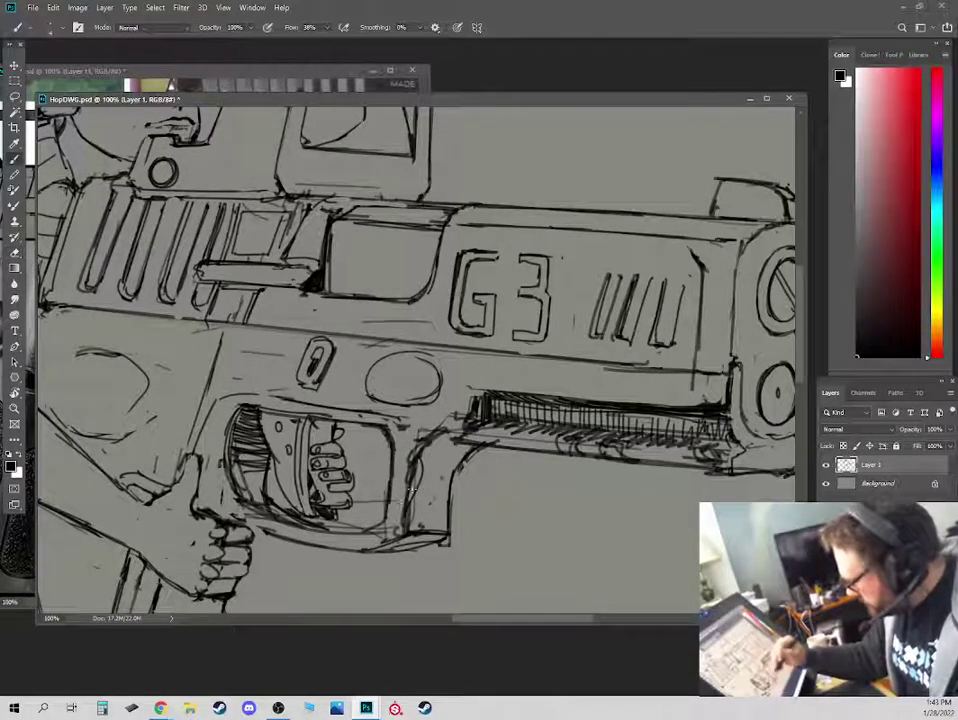
key("e")
mouse_move(420, 457)
left_mouse_down()
mouse_move(412, 504)
mouse_move(420, 438)
mouse_move(451, 432)
mouse_move(466, 465)
mouse_move(451, 488)
left_mouse_up()
key("b")
key("e")
key("b")
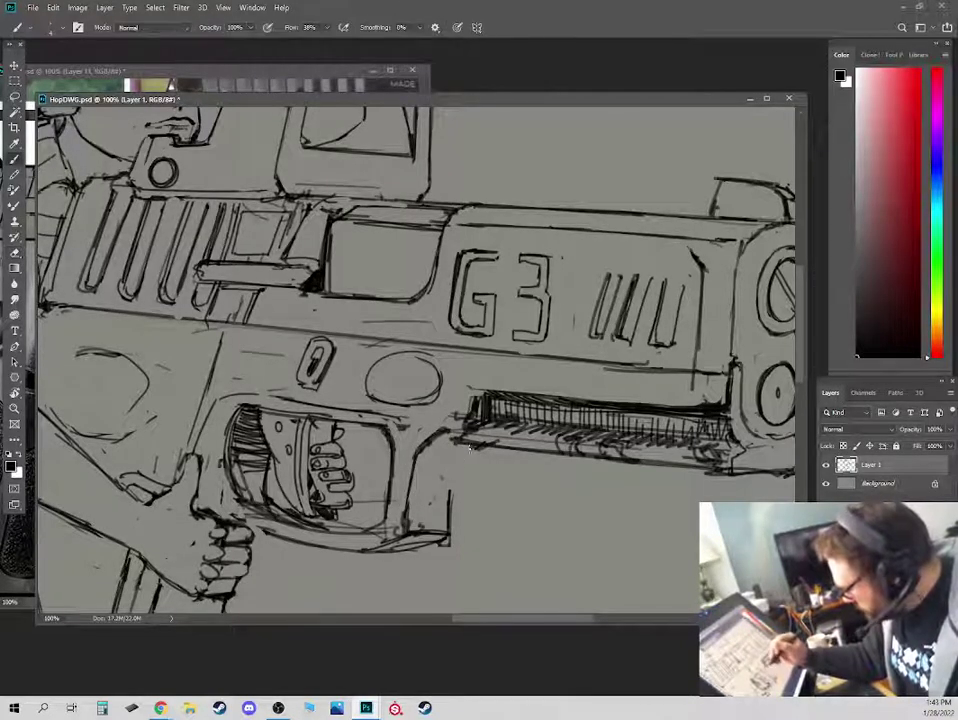
mouse_move(475, 444)
left_mouse_down()
mouse_move(453, 474)
mouse_move(448, 534)
left_mouse_up()
key("e")
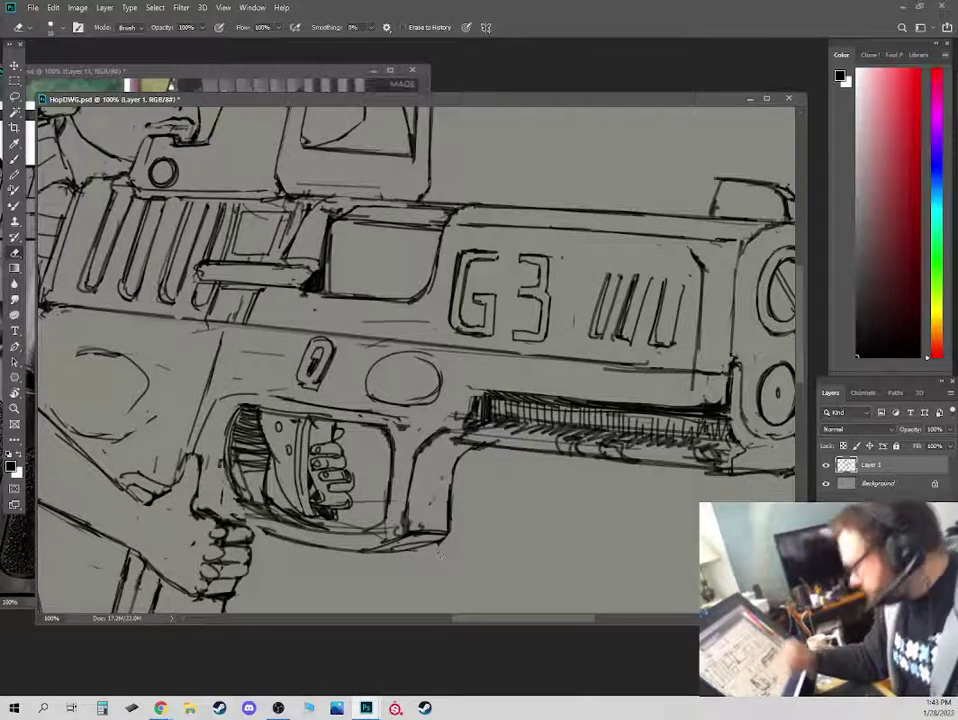
Add a short contour stroke to the man's cheek beside the nose.
key("ctrl+minus")
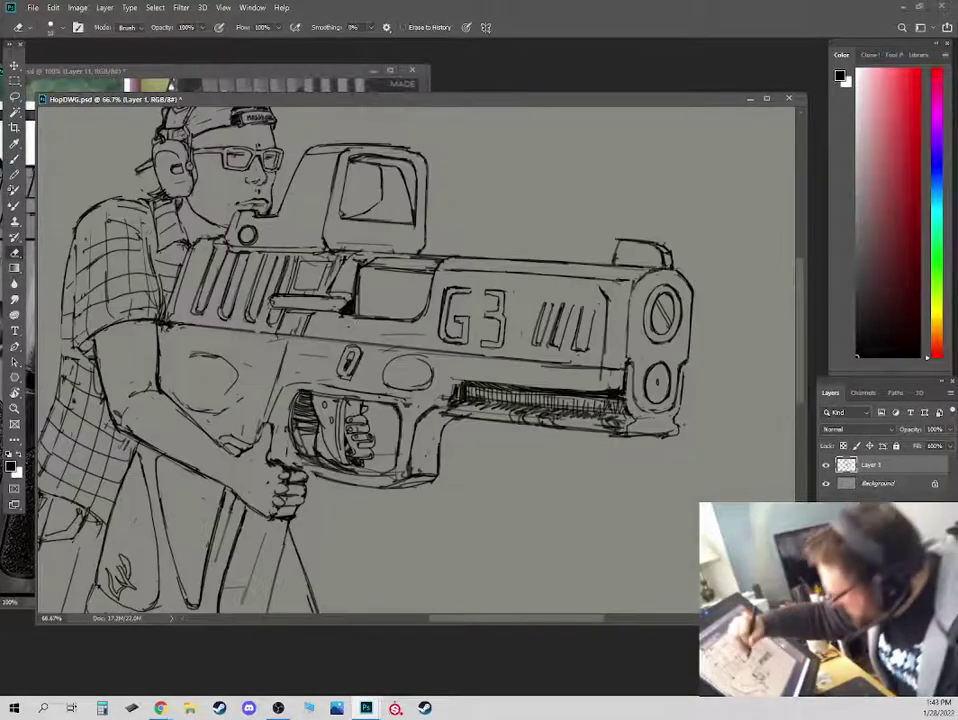
key("b")
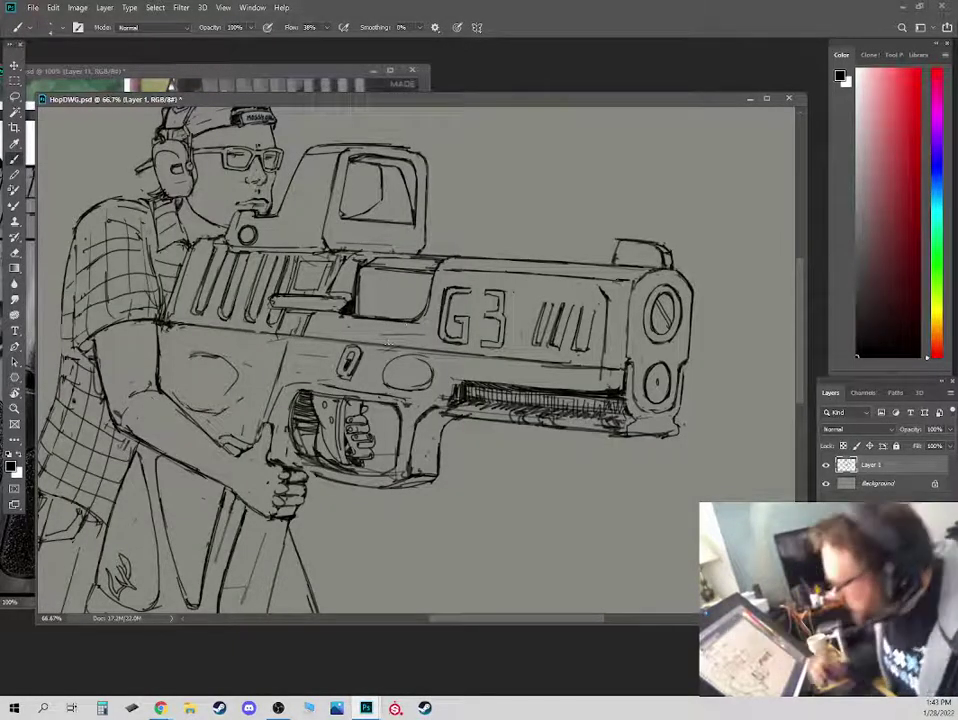
mouse_move(388, 343)
left_mouse_down()
mouse_move(449, 355)
mouse_move(475, 373)
left_mouse_up()
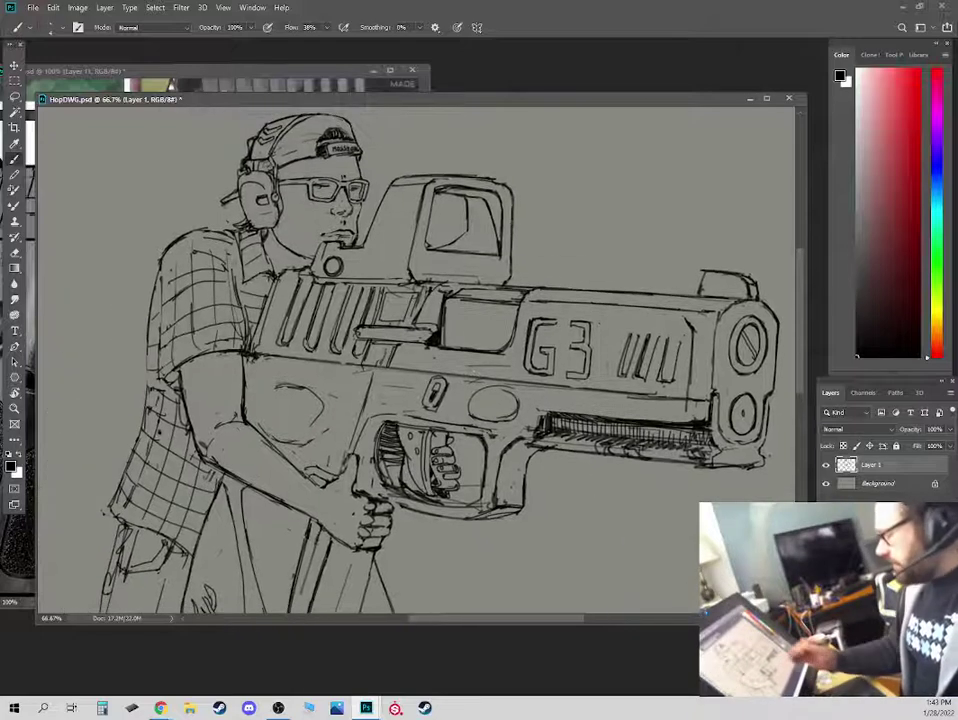
key("e")
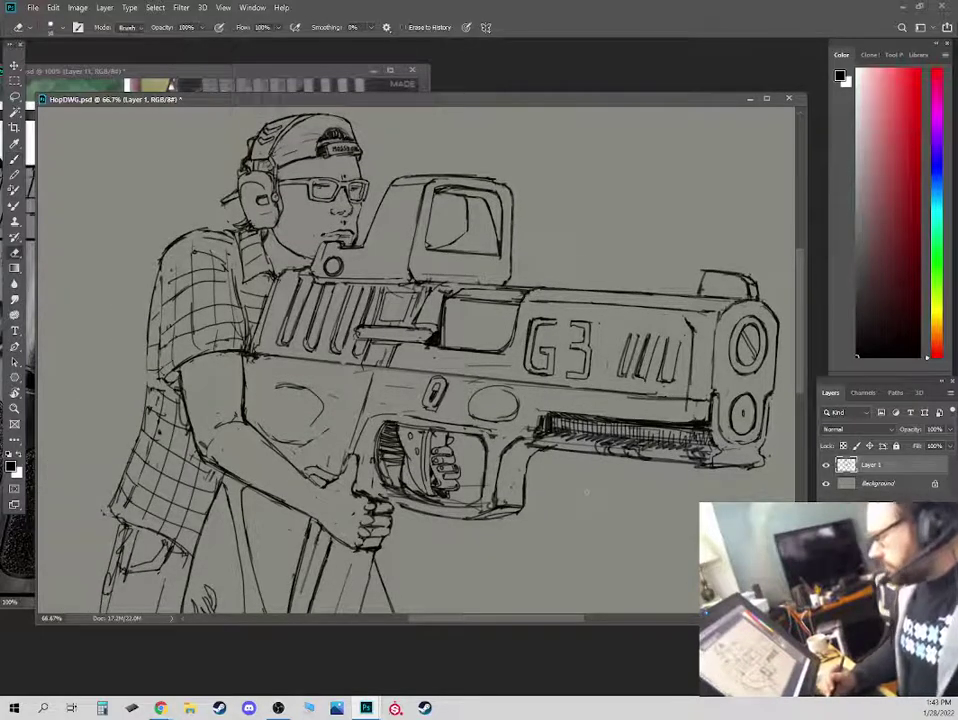
key("ctrl+plus")
left_click_drag(399, 308, 478, 512)
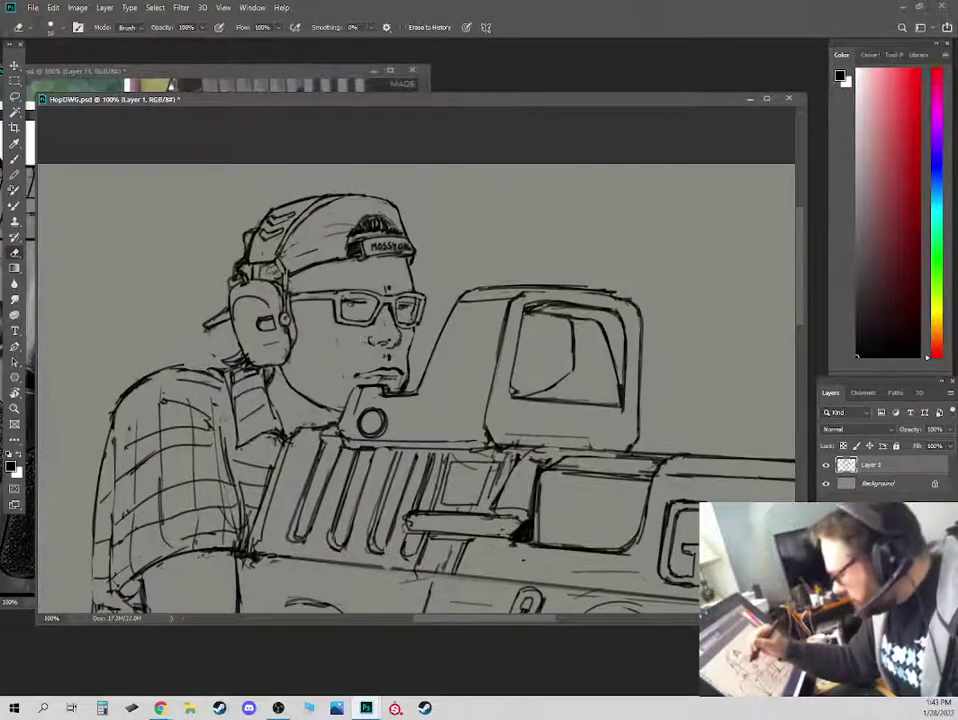
key("b")
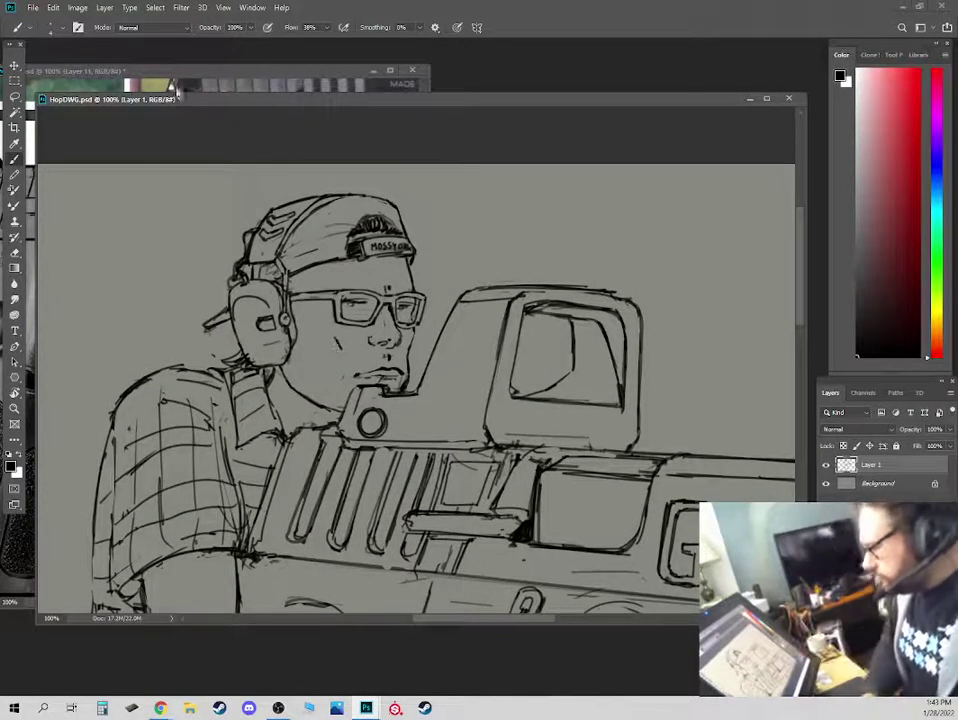
Place the Hop.psd reference photo of the capped man's head beside the HopDWG.psd sketch and return to erasing on the sketch.
left_click_drag(135, 99, 364, 140)
left_click_drag(214, 74, 385, 77)
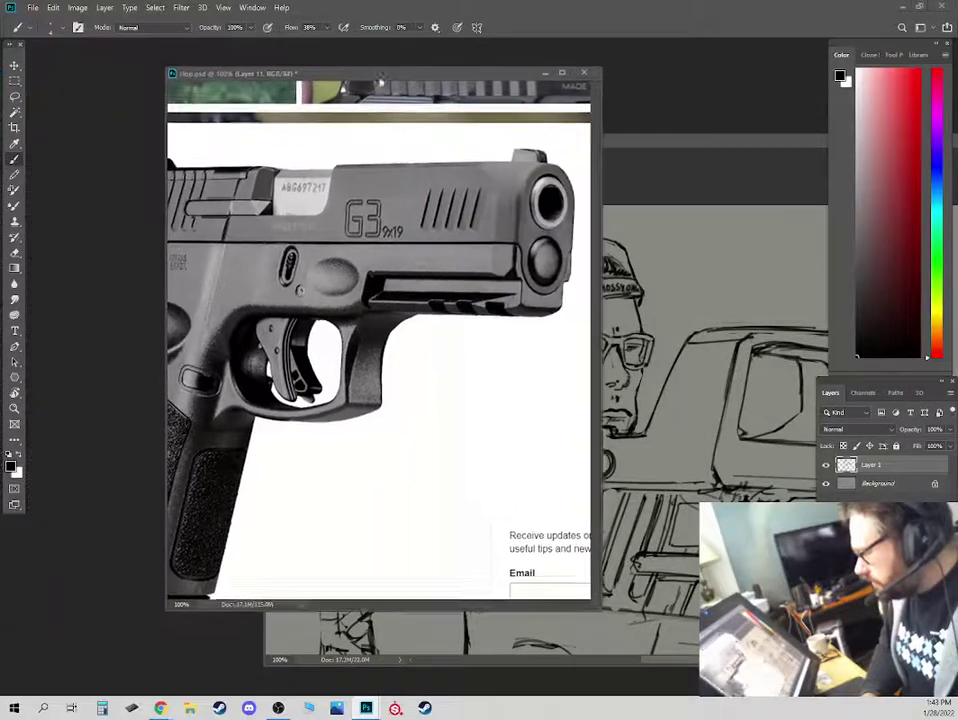
left_click_drag(241, 207, 616, 382)
left_click_drag(215, 392, 577, 225)
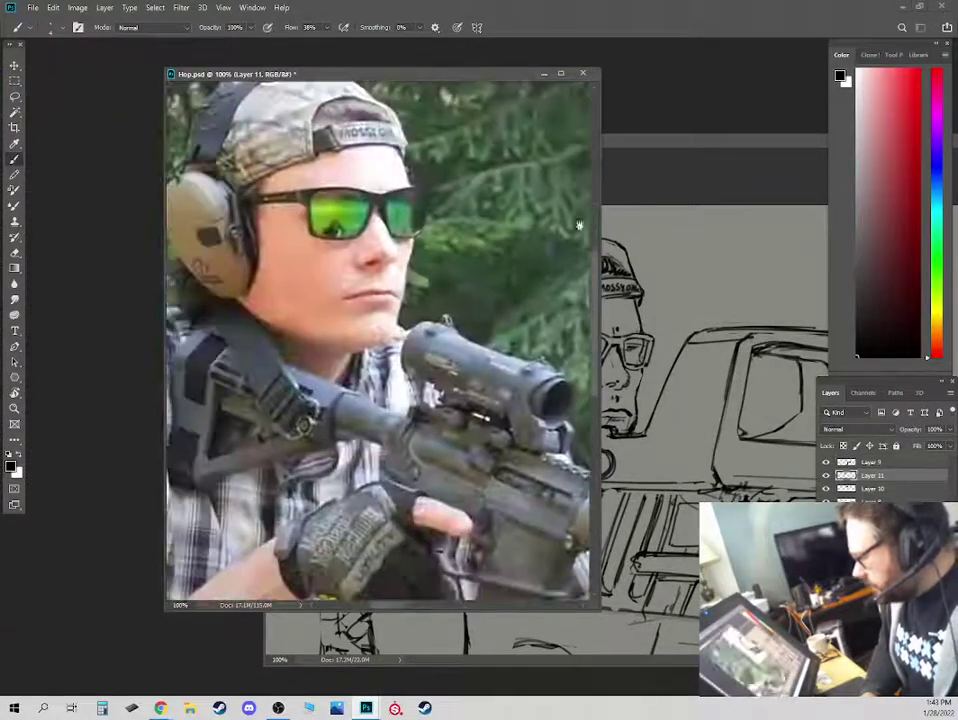
left_click_drag(408, 336, 429, 400)
mouse_move(381, 75)
left_mouse_down()
mouse_move(259, 61)
mouse_move(391, 105)
mouse_move(245, 61)
left_mouse_up()
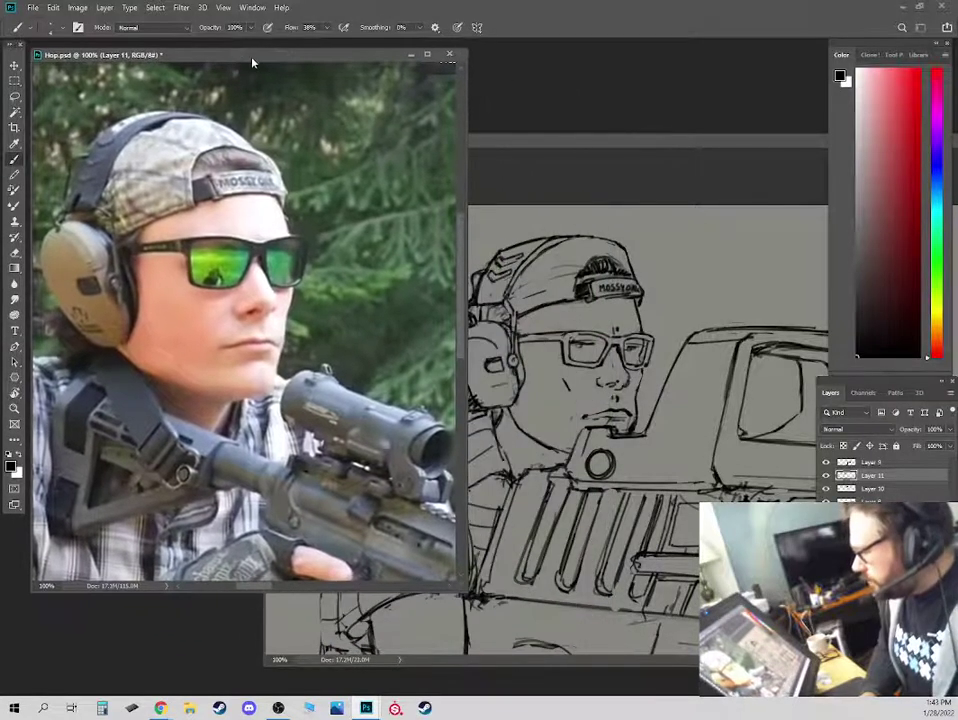
left_click(513, 143)
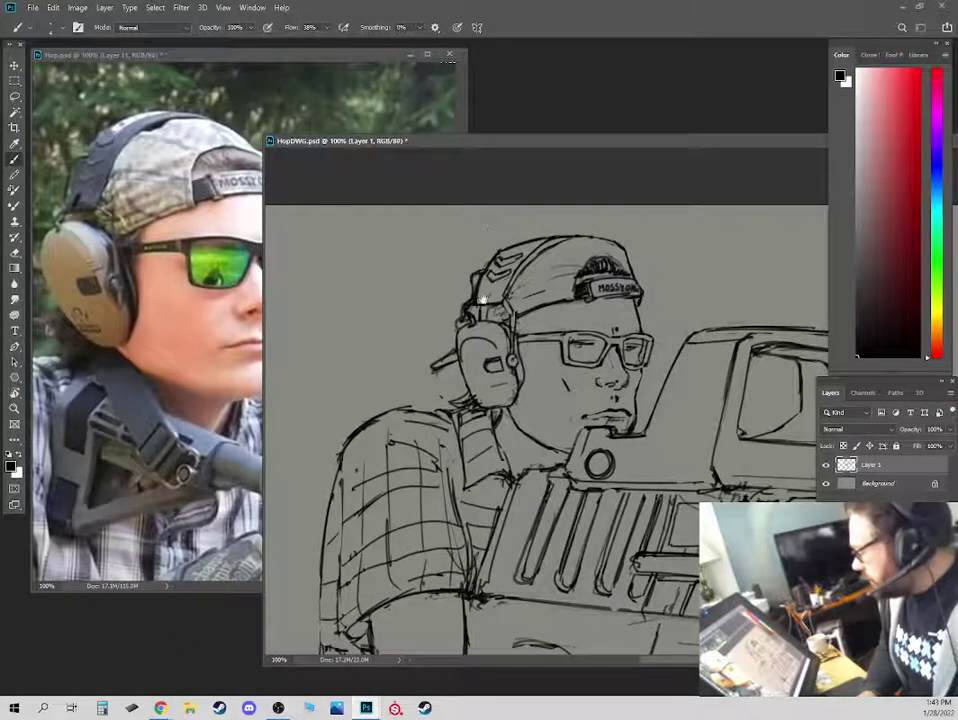
mouse_move(481, 299)
left_mouse_down()
mouse_move(467, 301)
mouse_move(467, 315)
left_mouse_up()
key("e")
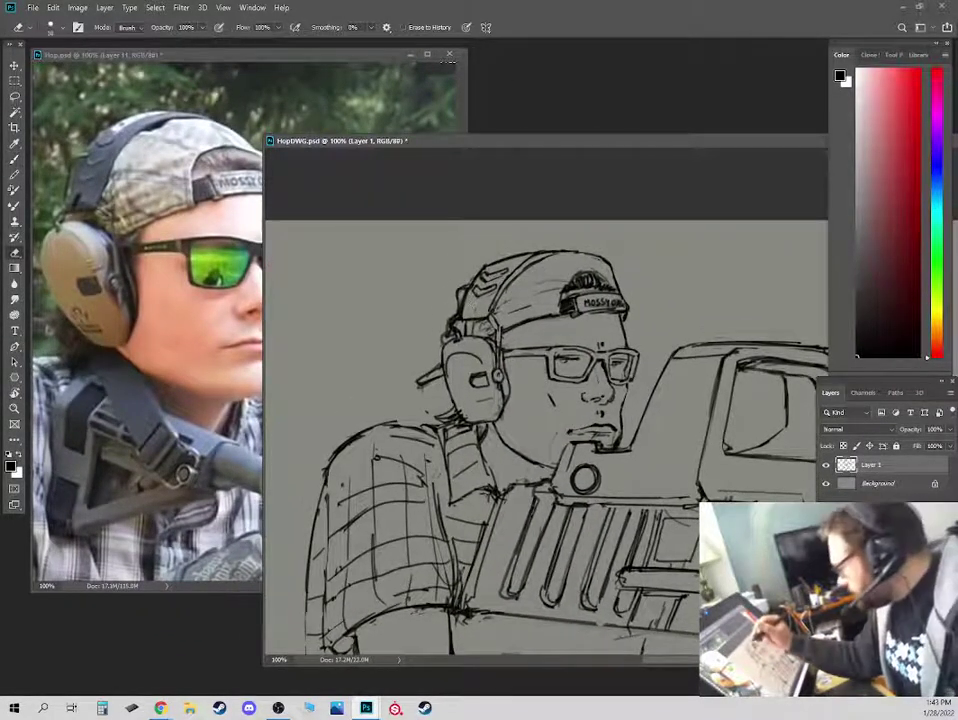
Clean up the front edge of the man's ear cup and the small pivot ring on it.
key("b")
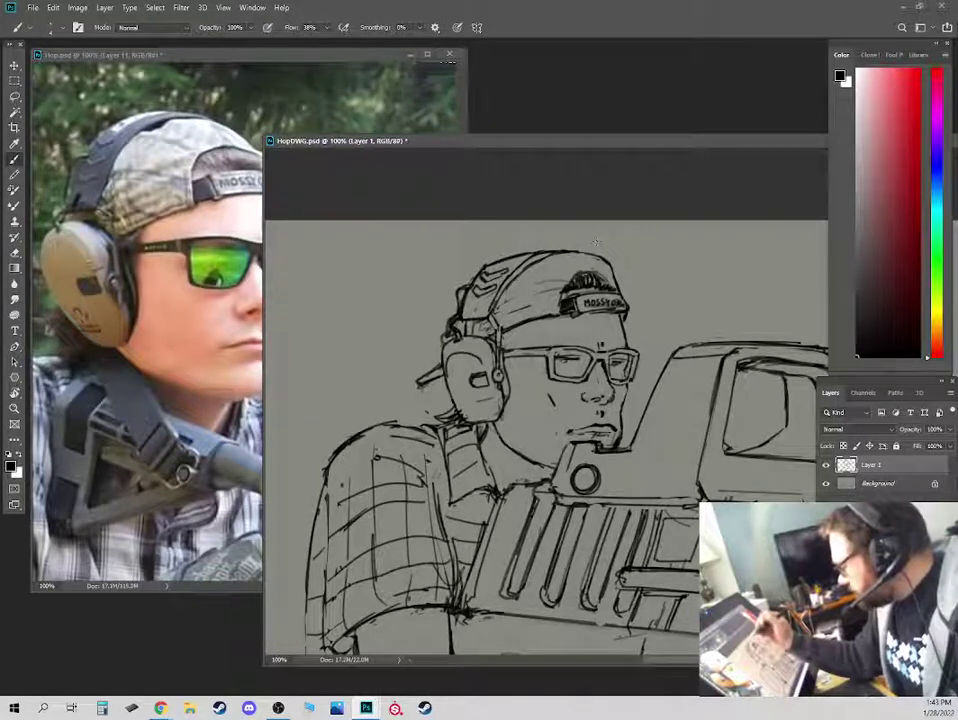
key("e")
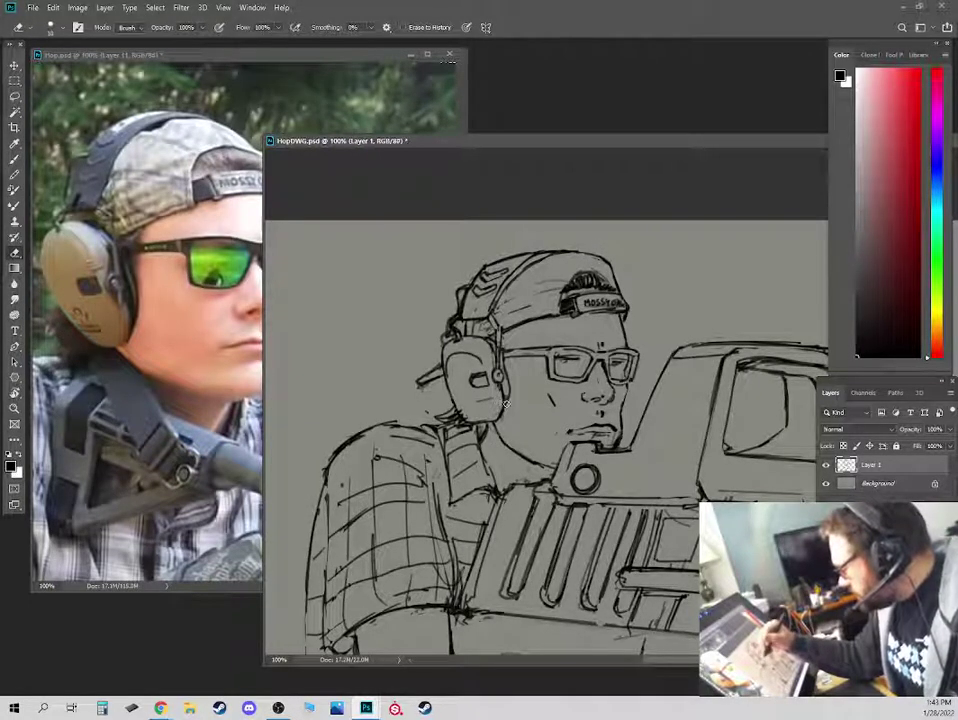
key("b")
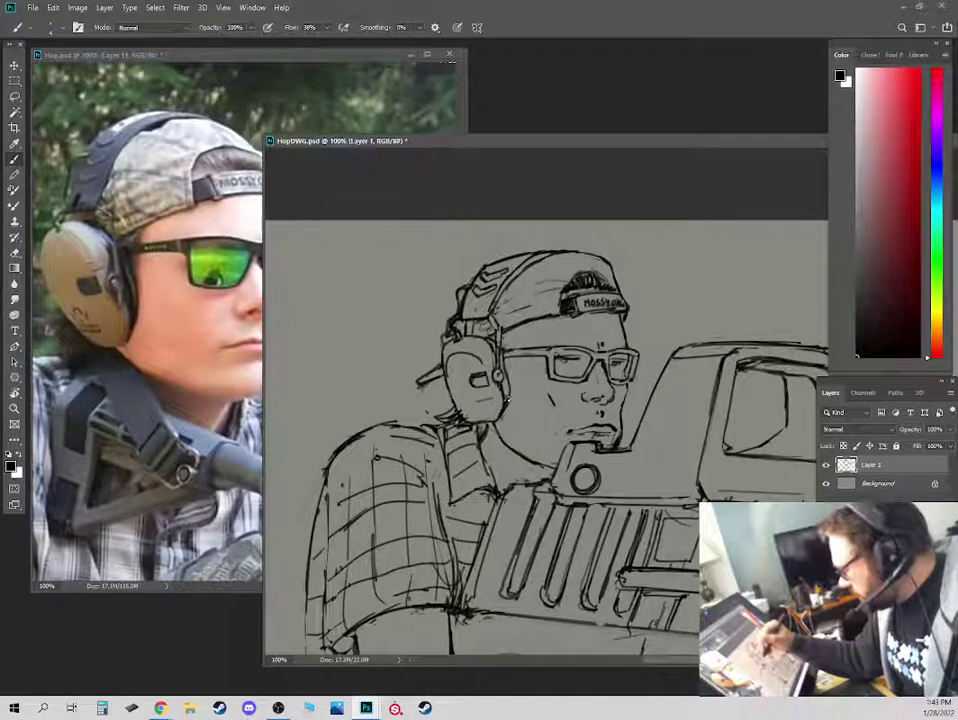
key("e")
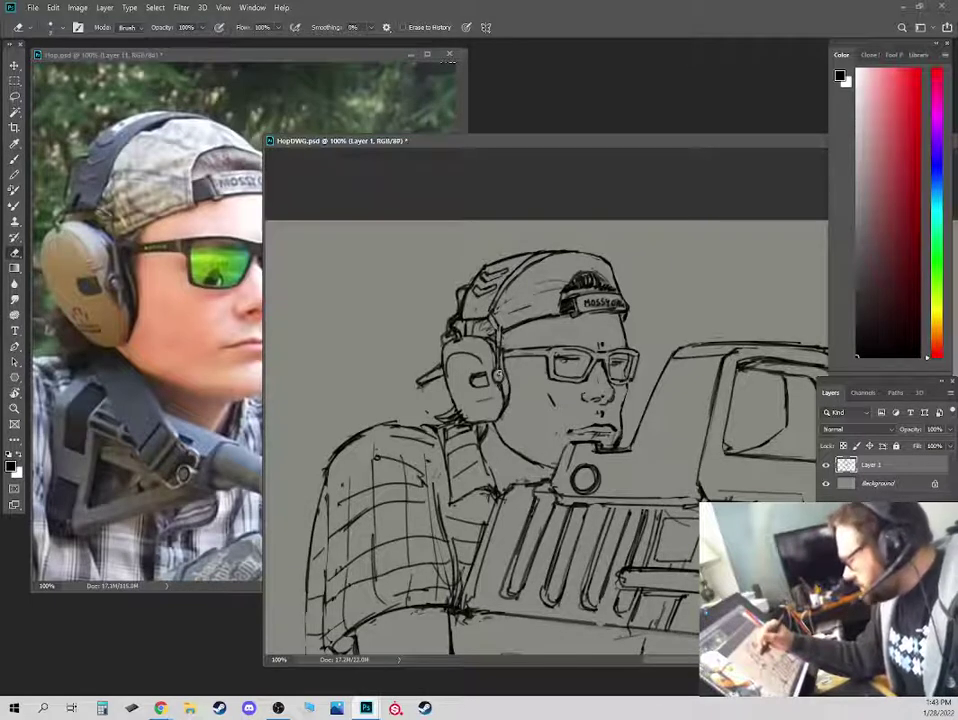
key("b")
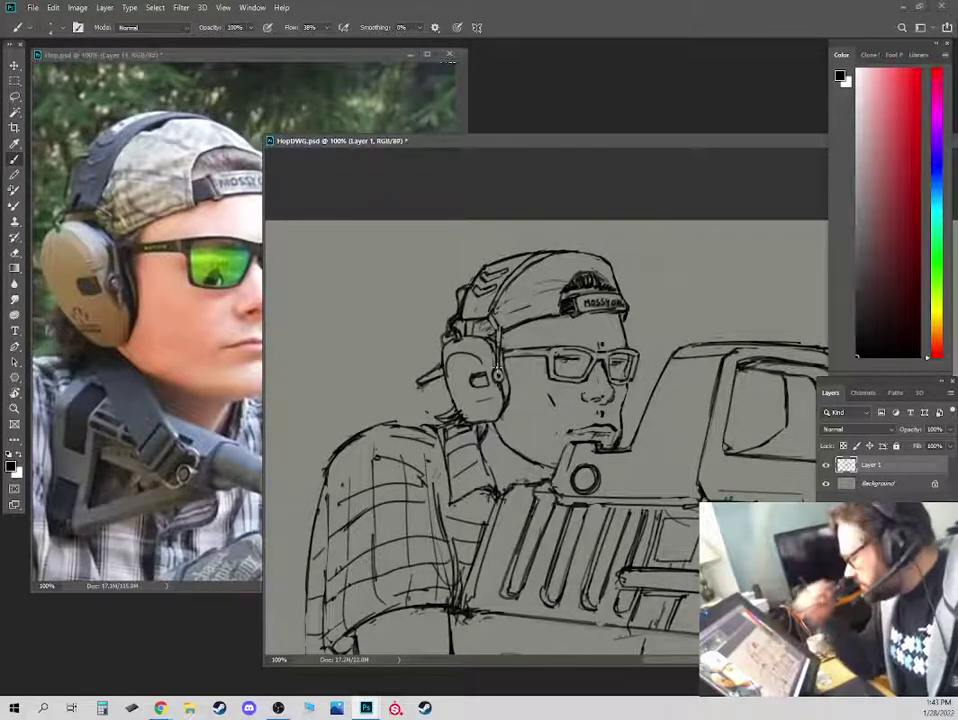
Refine the lower end of the headband and the connector lines above the ear cup.
key("e")
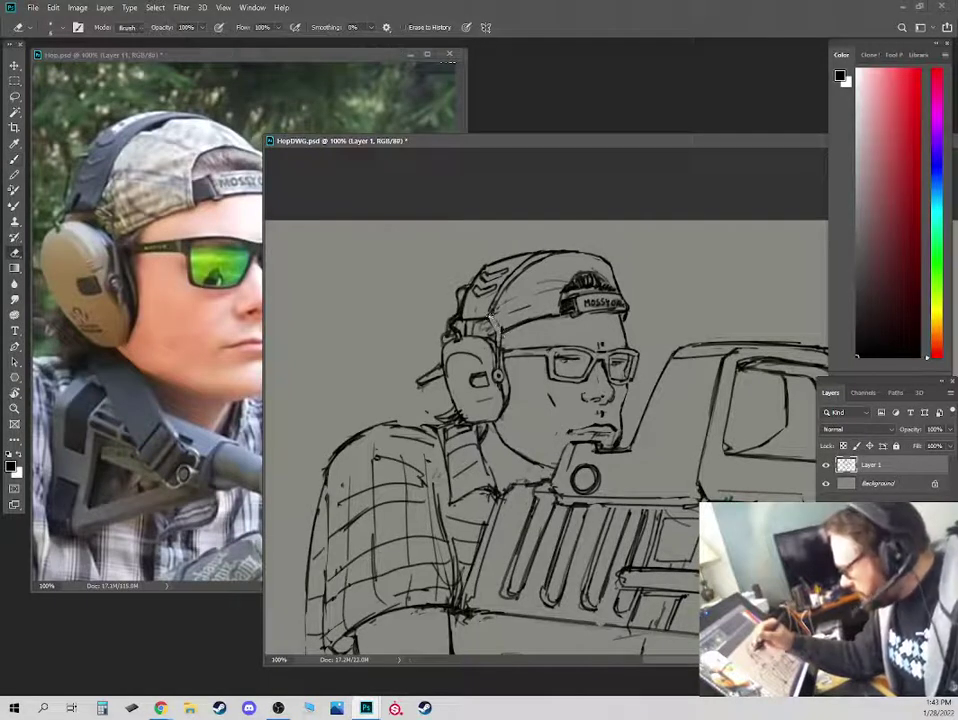
key("b")
mouse_move(496, 323)
left_mouse_down()
mouse_move(499, 338)
mouse_move(489, 327)
left_mouse_up()
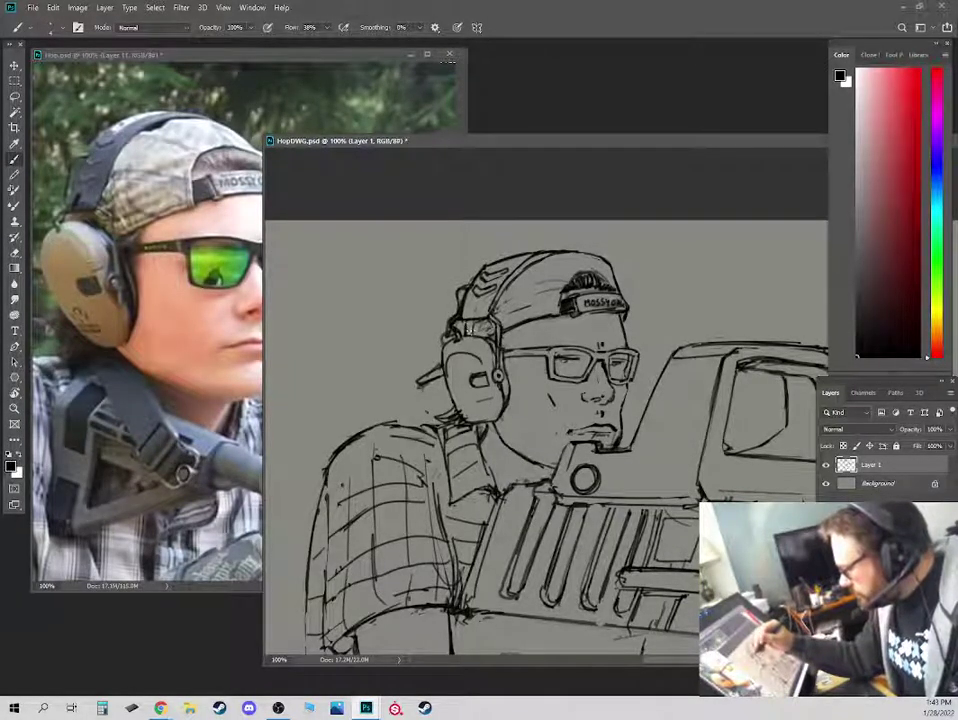
key("e")
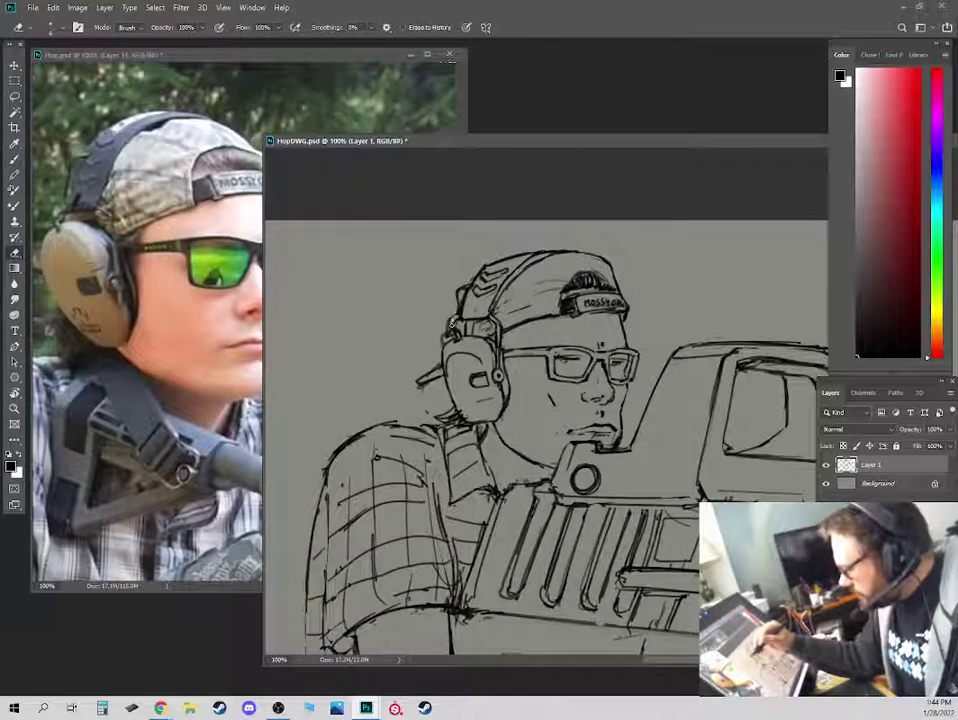
key("b")
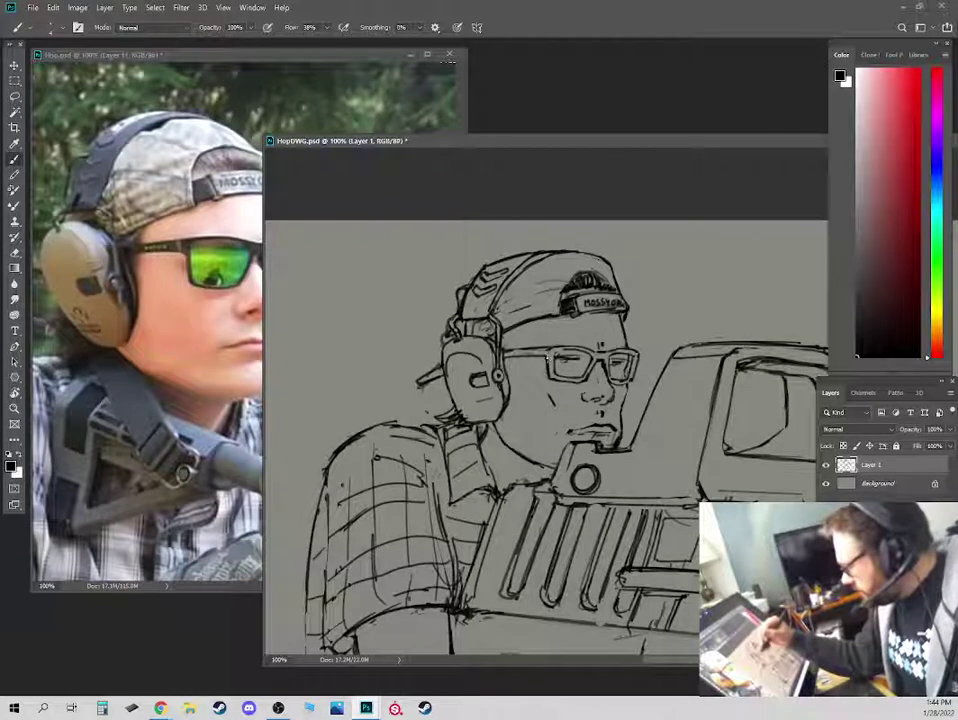
Sharpen the glasses' outline, cleaning up the temple arm joint and the frames around both lenses.
key("e")
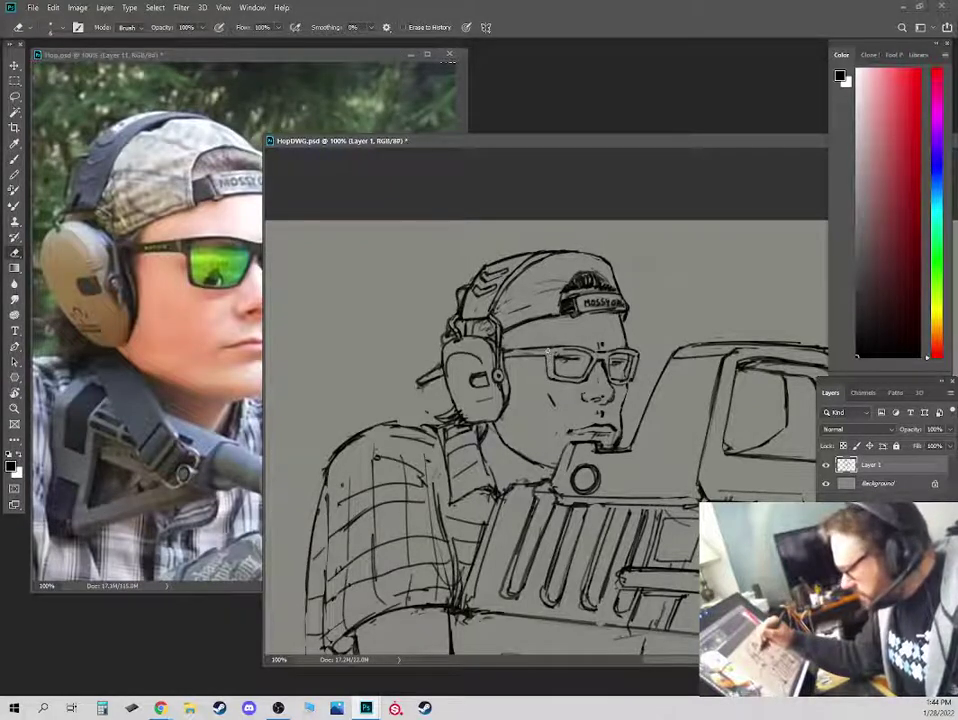
key("b")
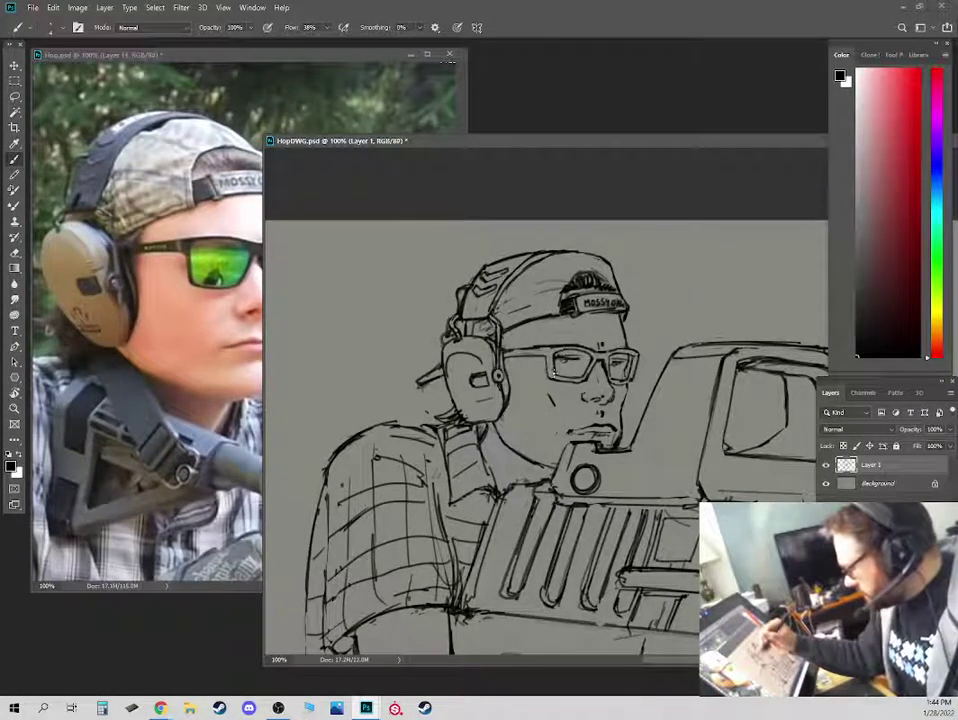
key("e")
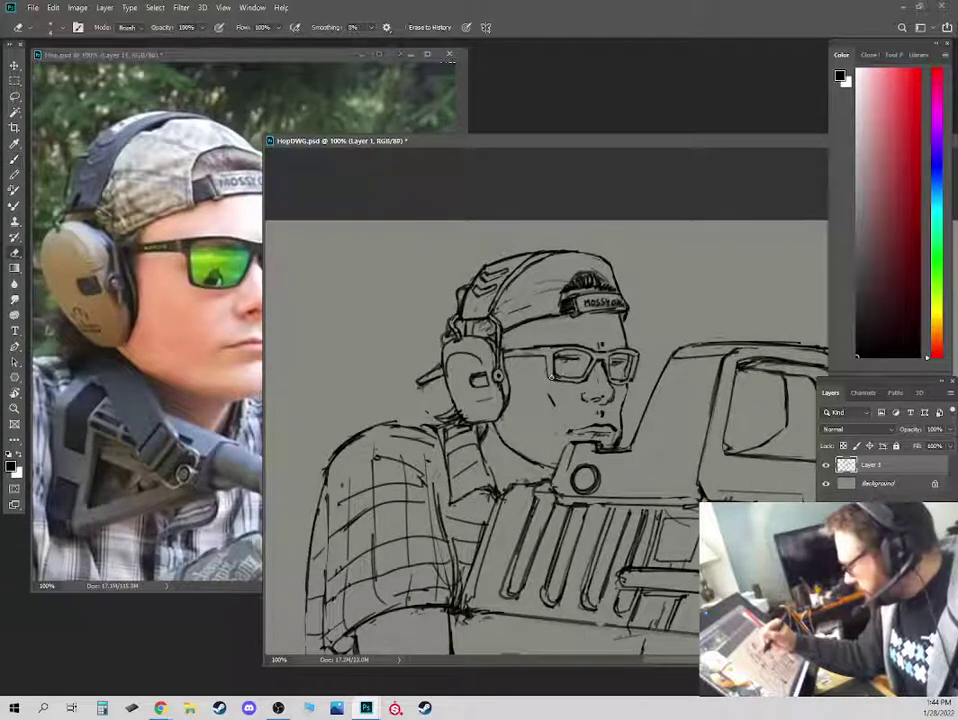
key("b")
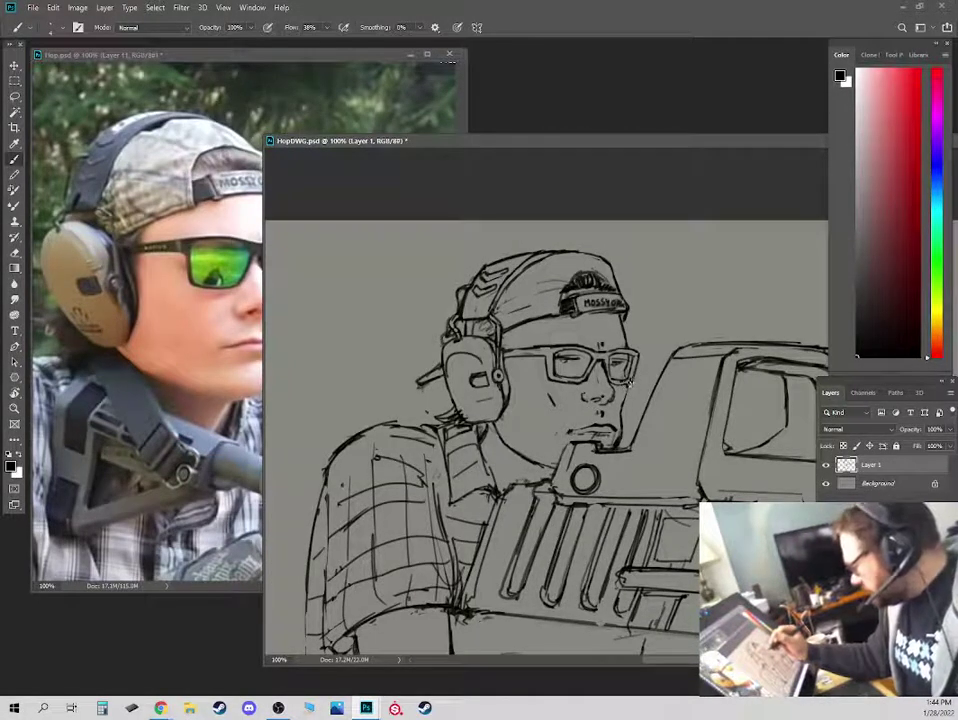
key("e")
key("b")
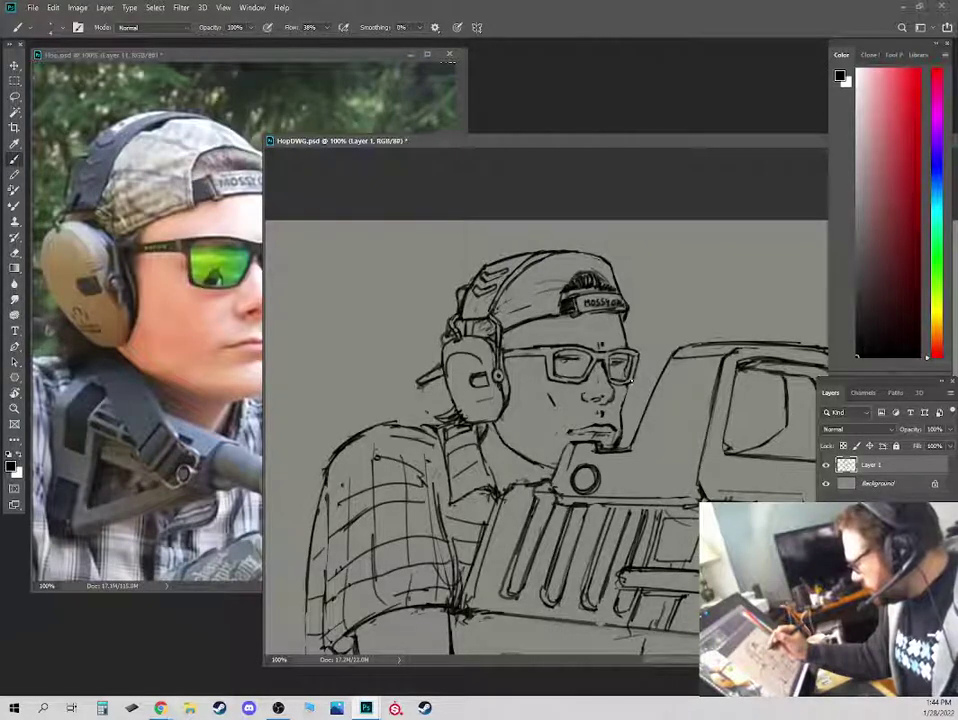
Add loose hair strands behind the ear cup and short shading strokes beneath the man's lower lip.
key("e")
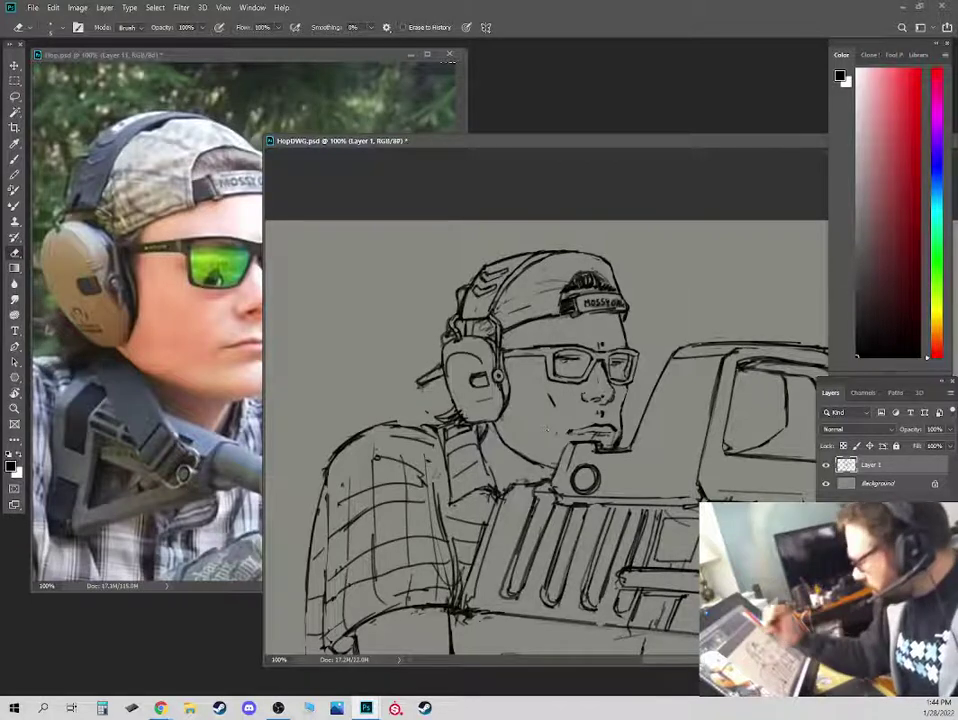
key("b")
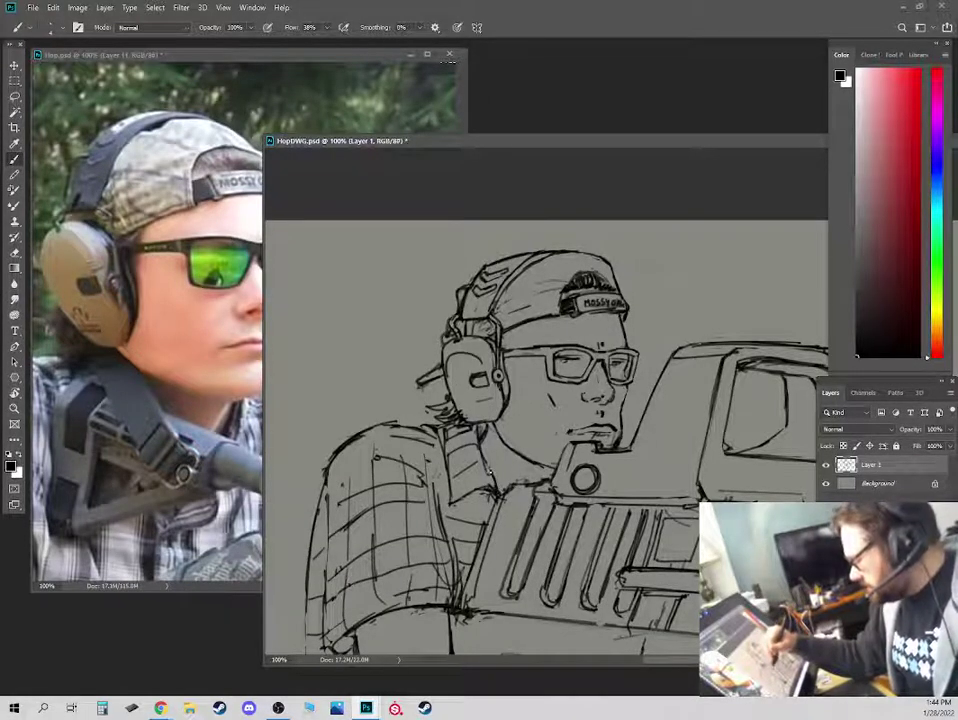
key("e")
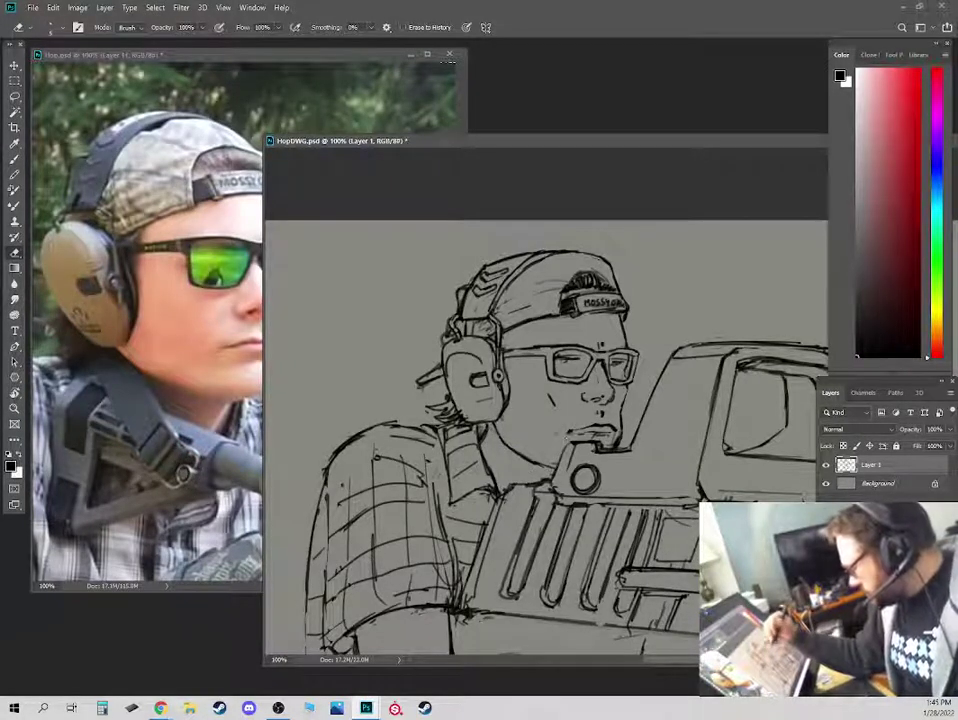
key("b")
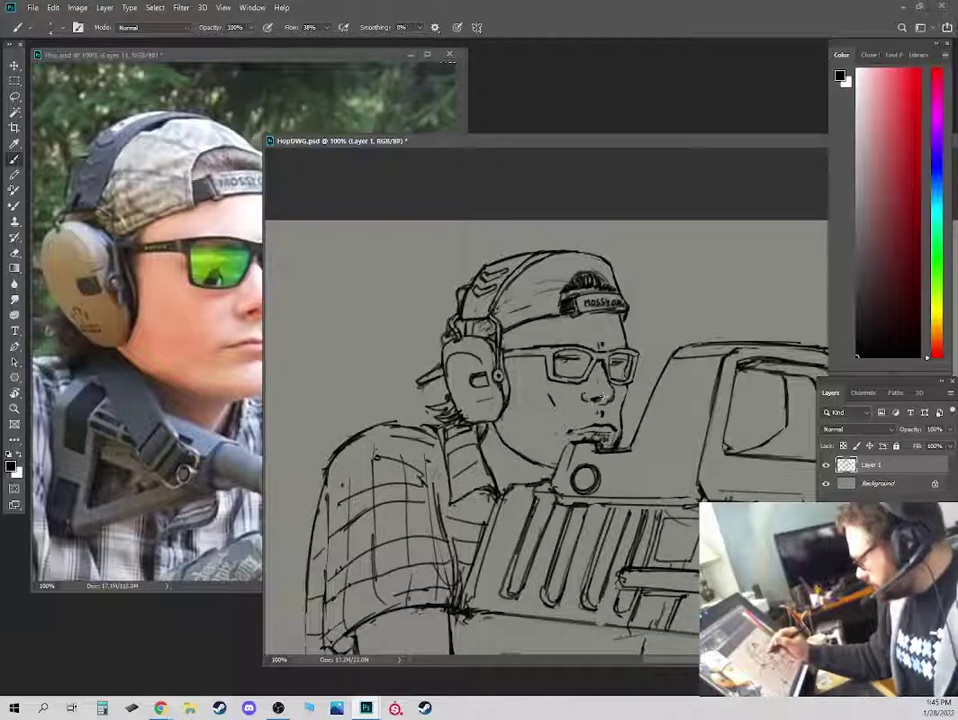
Clean up the edges and rounded lower ends of the rear serrations on the pistol's slide.
left_click_drag(724, 513, 683, 316)
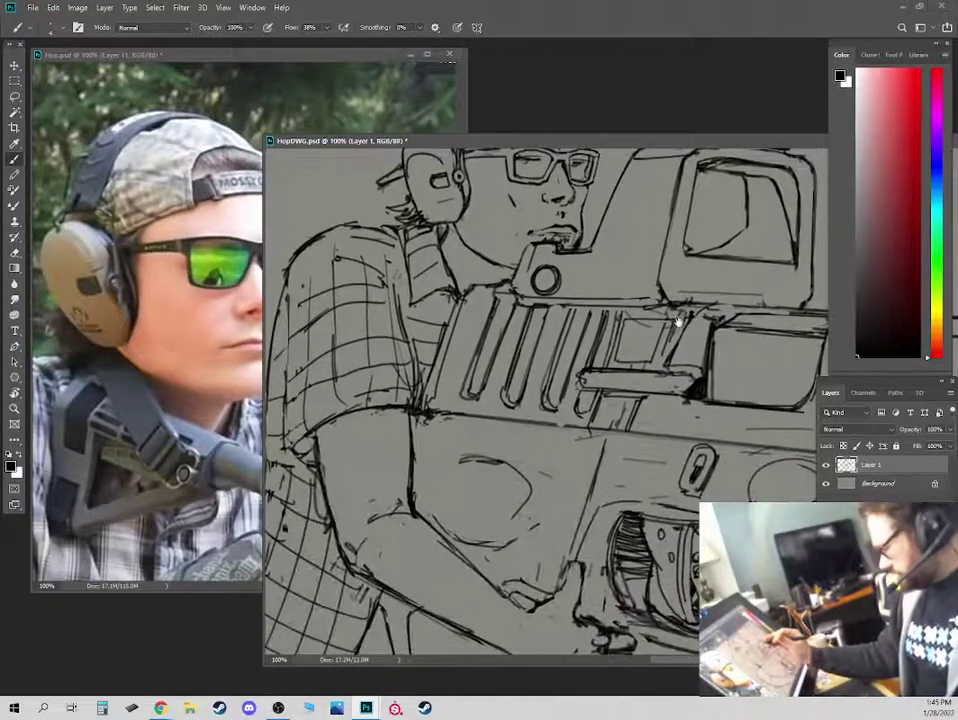
key("e")
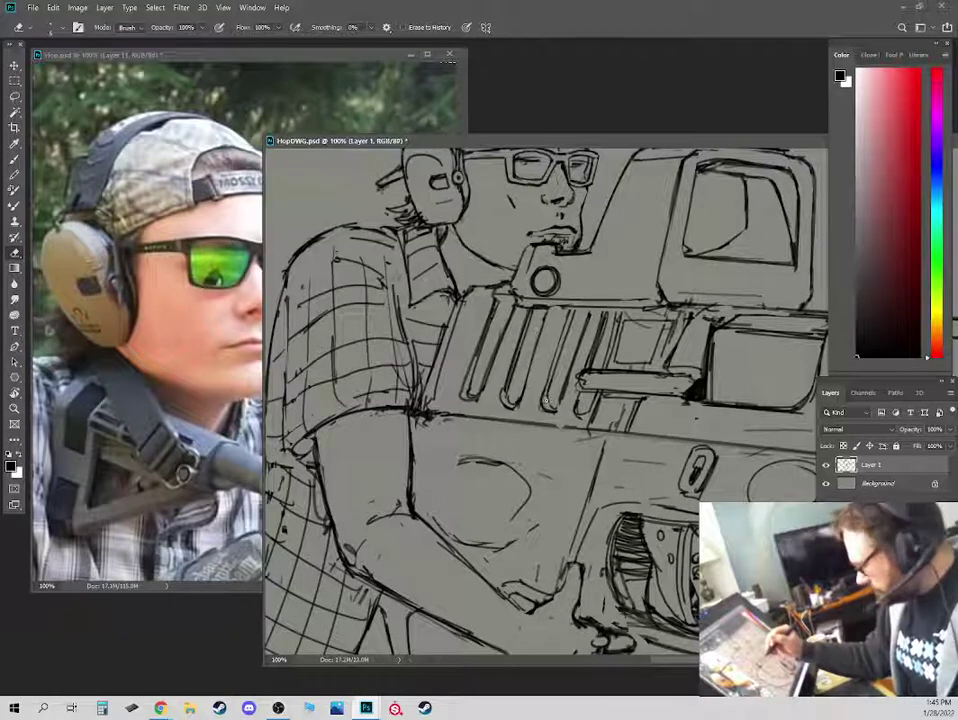
key("b")
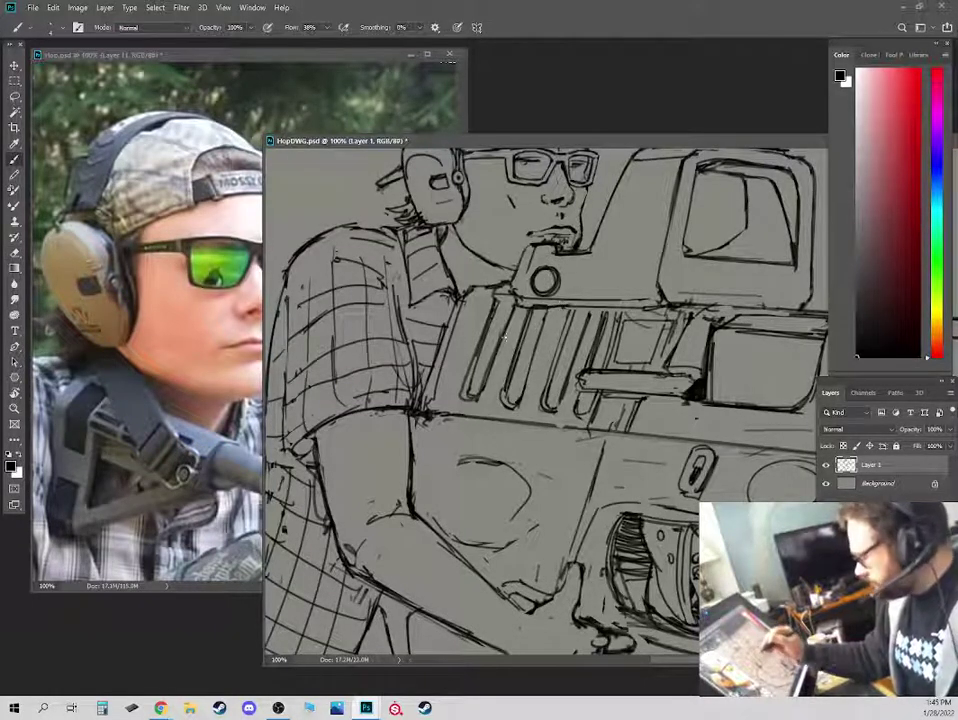
key("e")
left_click_drag(503, 336, 483, 398)
key("b")
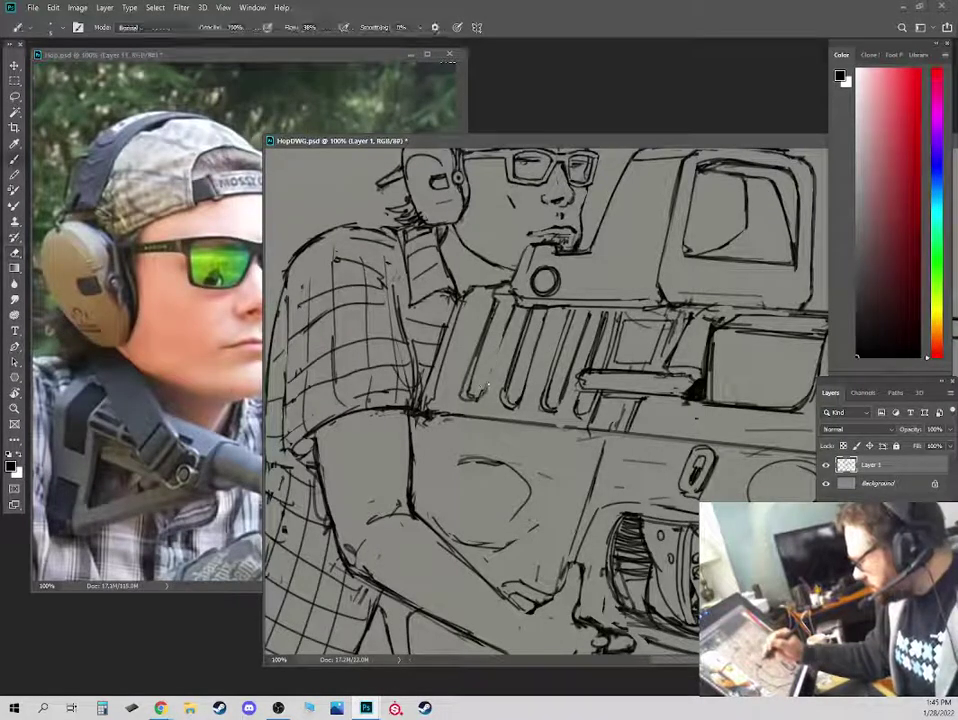
key("b")
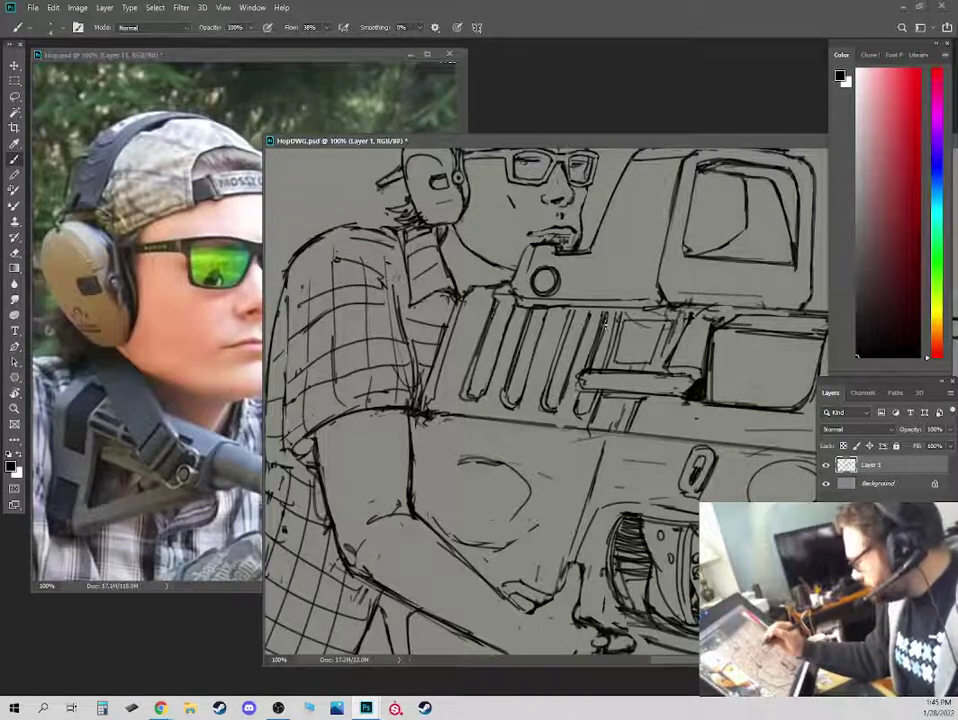
Erase stray lines around the small rectangular panel between the slide serrations and the ejection port.
key("e")
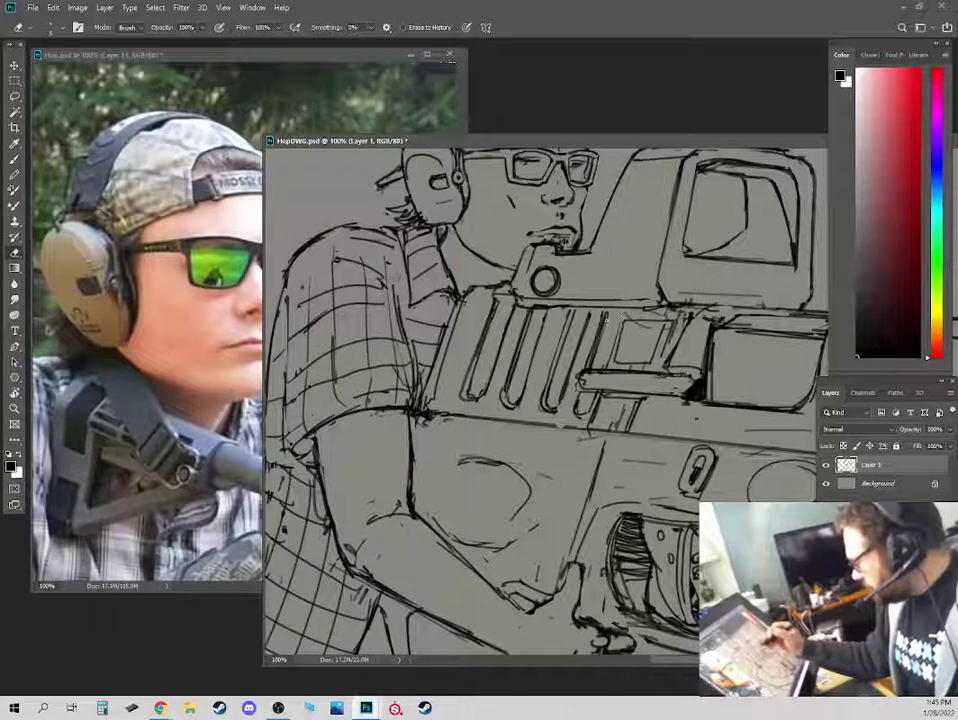
key("b")
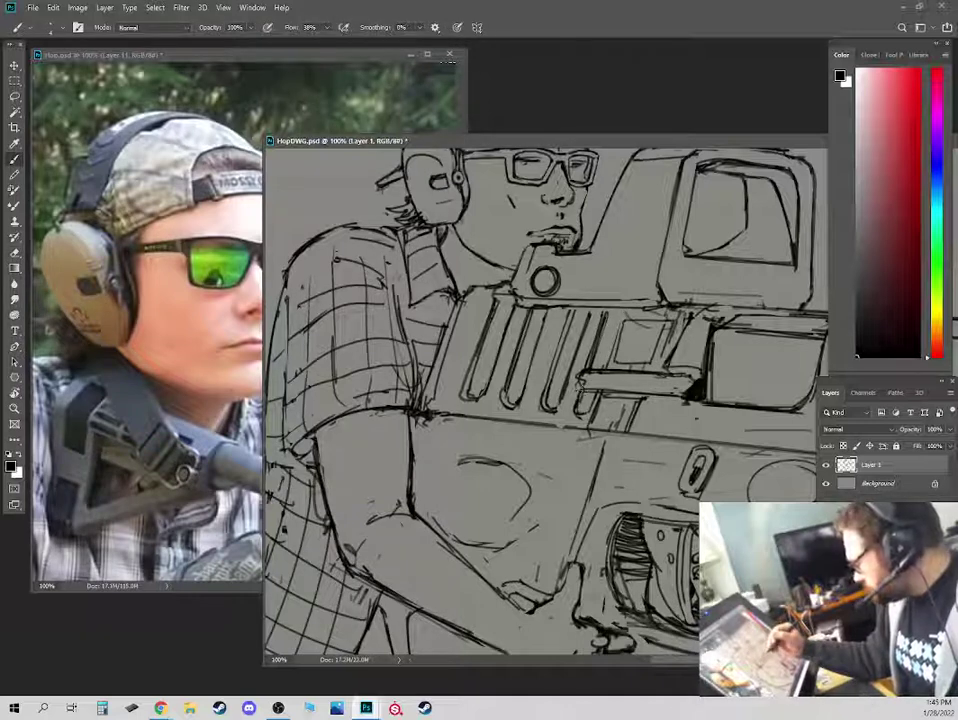
key("e")
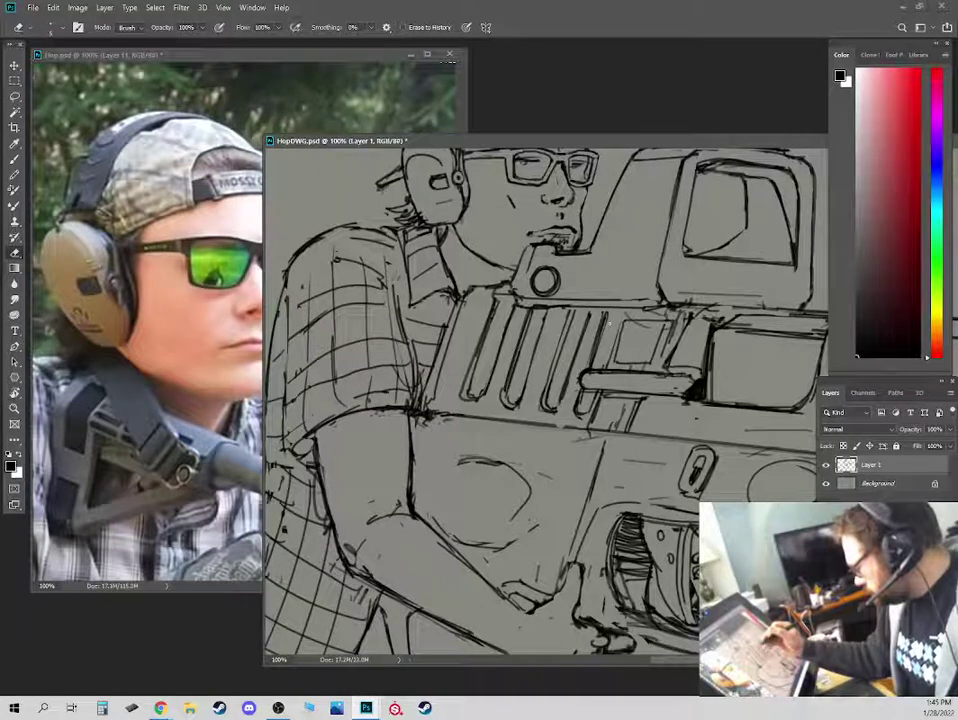
mouse_move(652, 324)
left_mouse_down()
mouse_move(633, 326)
mouse_move(661, 355)
left_mouse_up()
left_click_drag(681, 314, 670, 342)
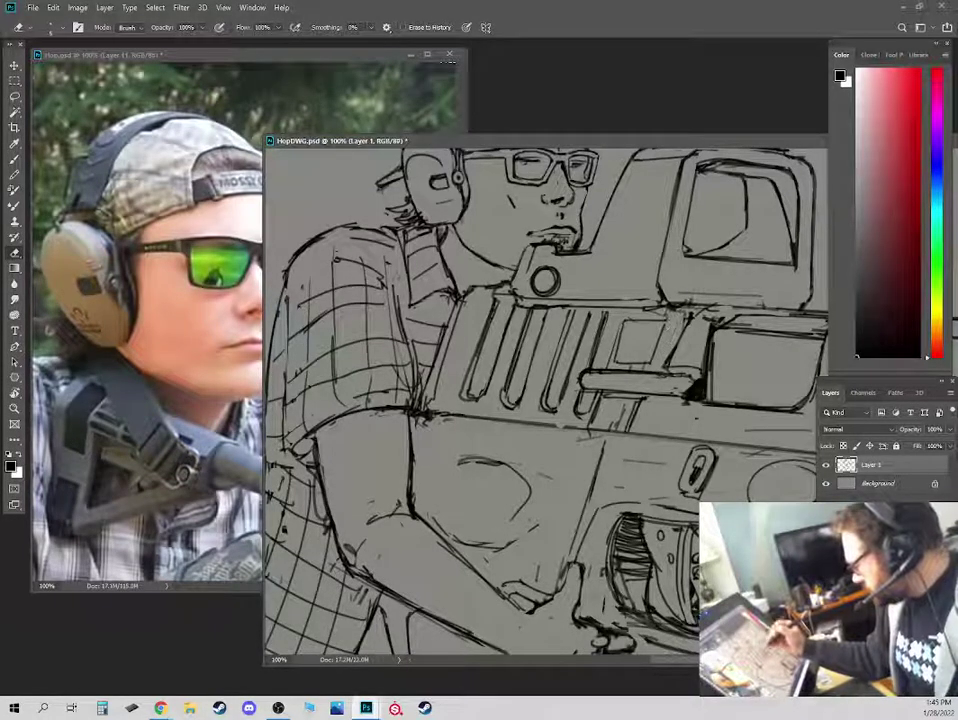
left_click_drag(467, 277, 470, 275)
Redraw the edge beside the last rear serration, tidying the lines above and below the horizontal lever.
key("b")
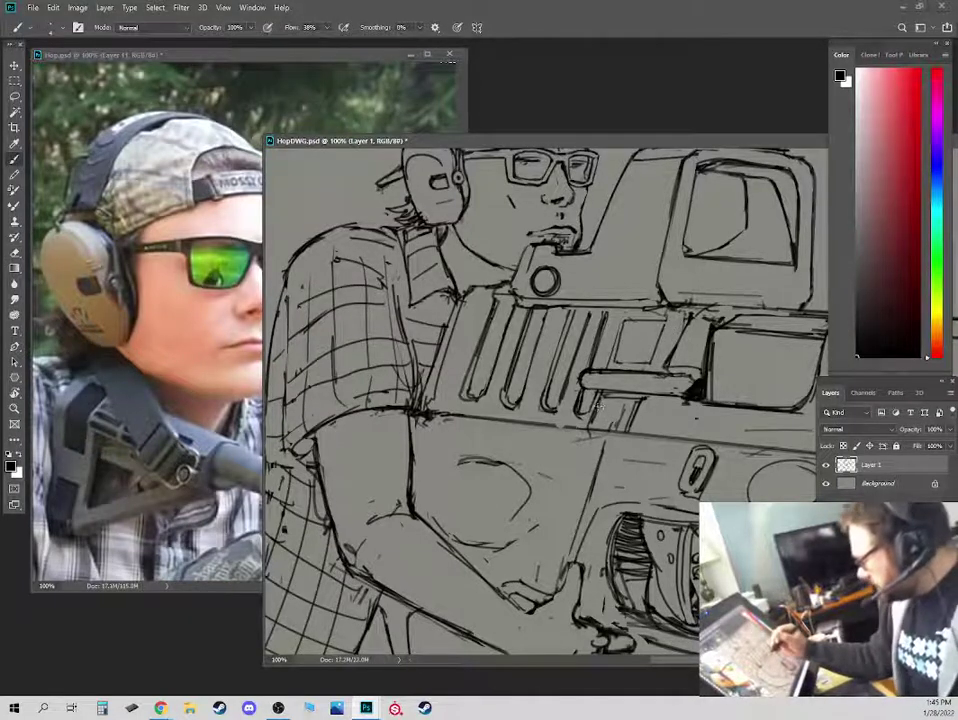
key("e")
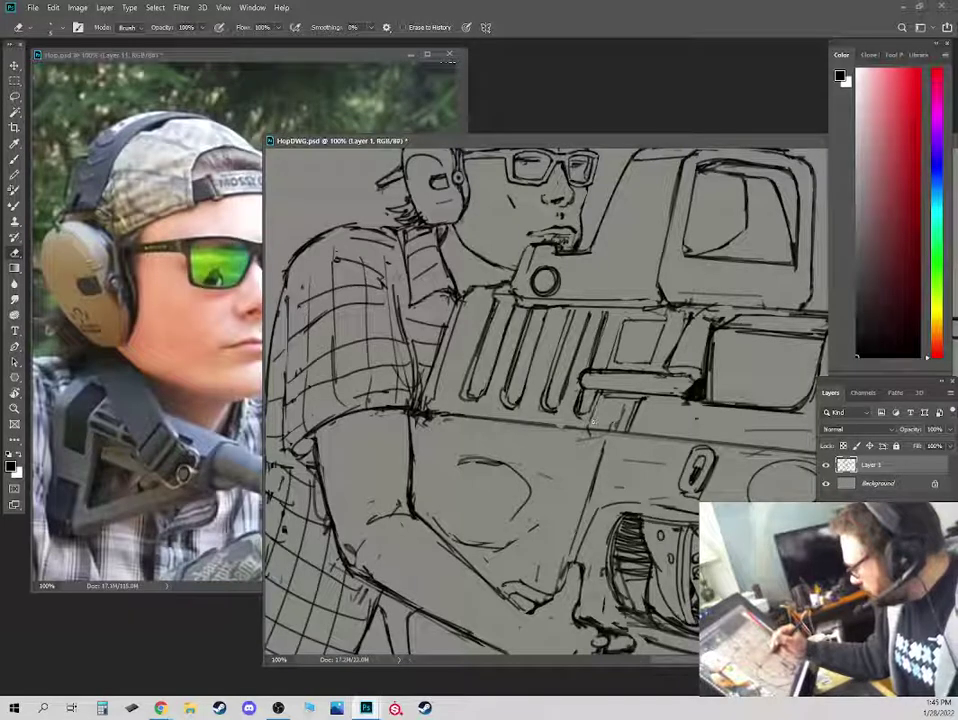
key("b")
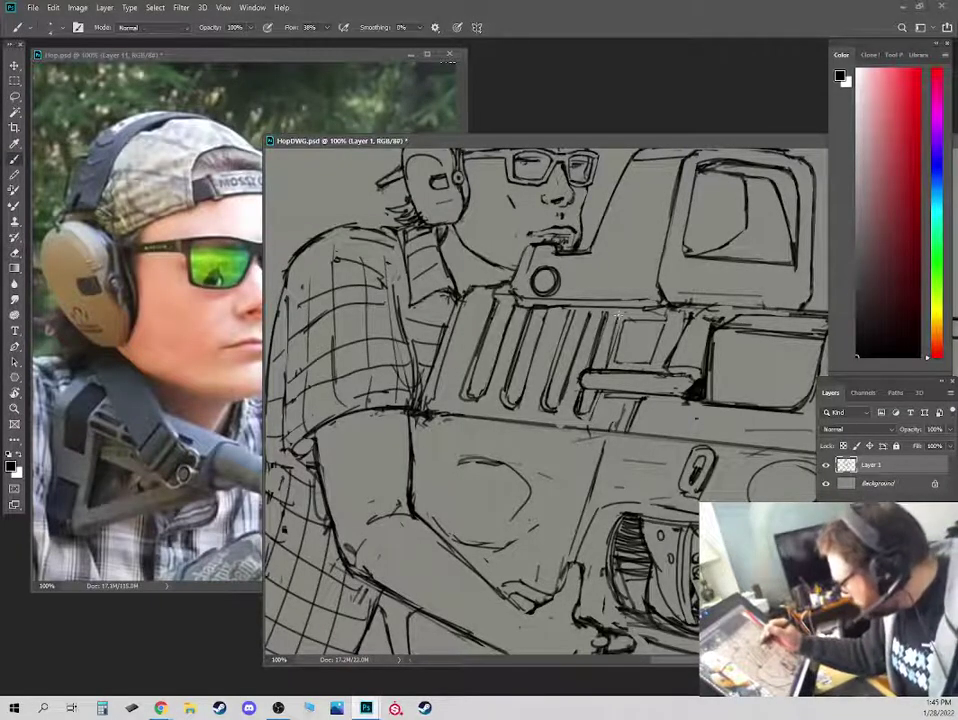
key("e")
key("b")
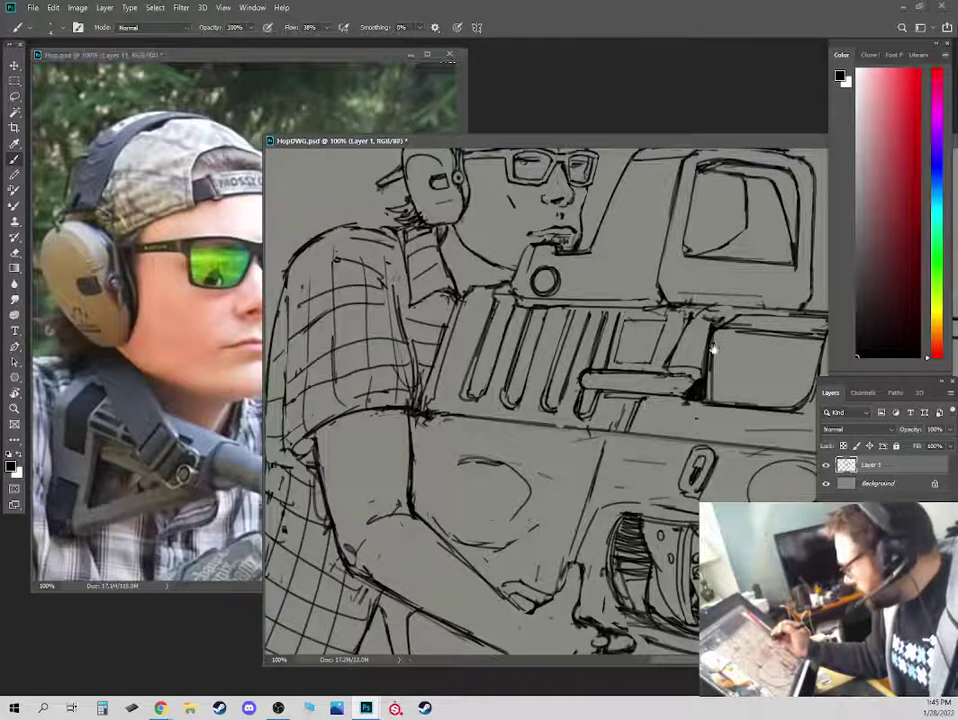
Strengthen the rear edge of the ejection port, clean up its outline, and view the whole figure at 33.33%.
left_click_drag(712, 350, 648, 378)
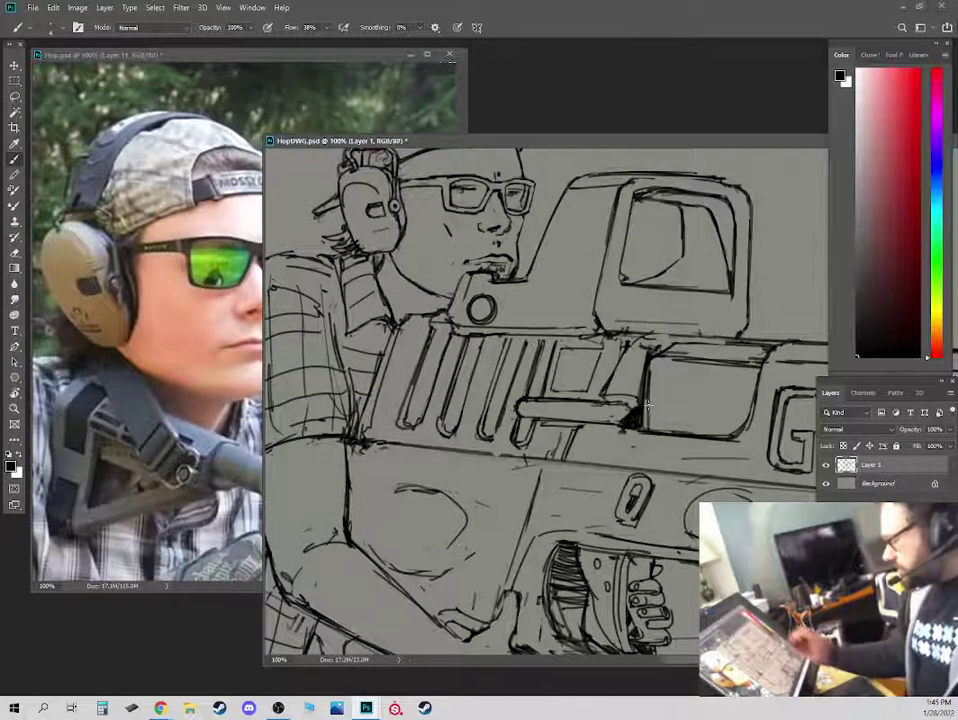
key("e")
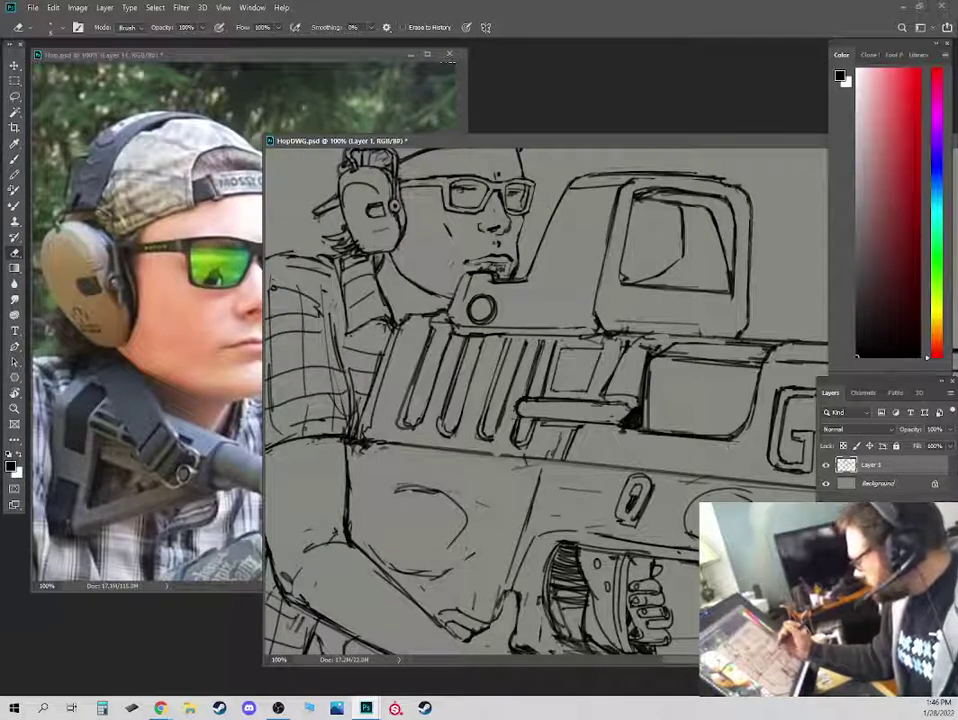
left_click_drag(715, 371, 567, 387)
key("b")
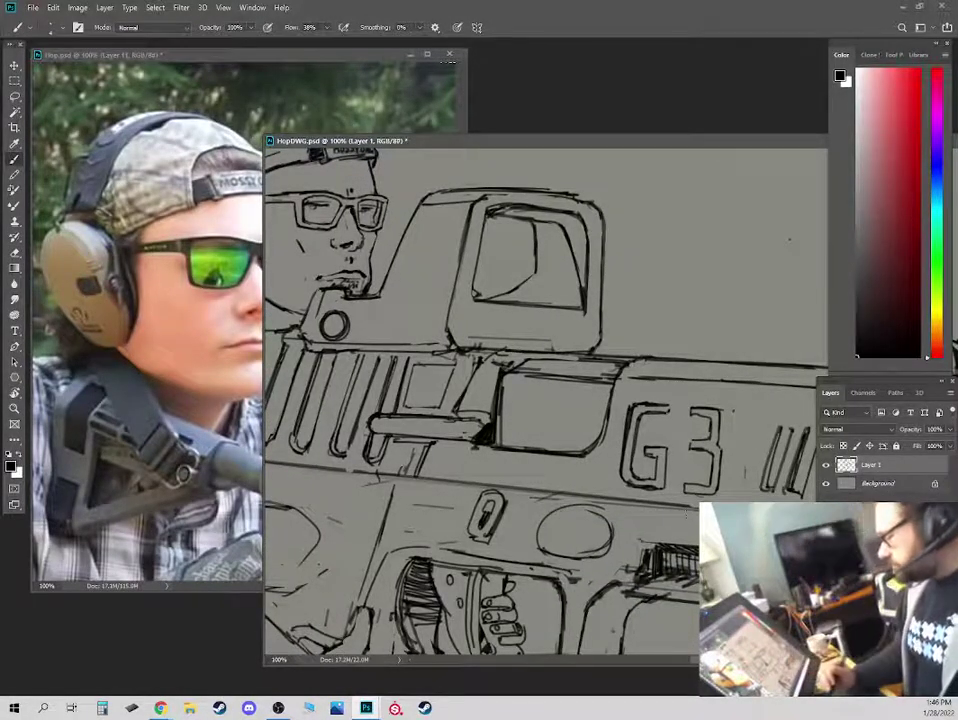
key("ctrl+minus")
key("ctrl+minus")
key("ctrl+minus")
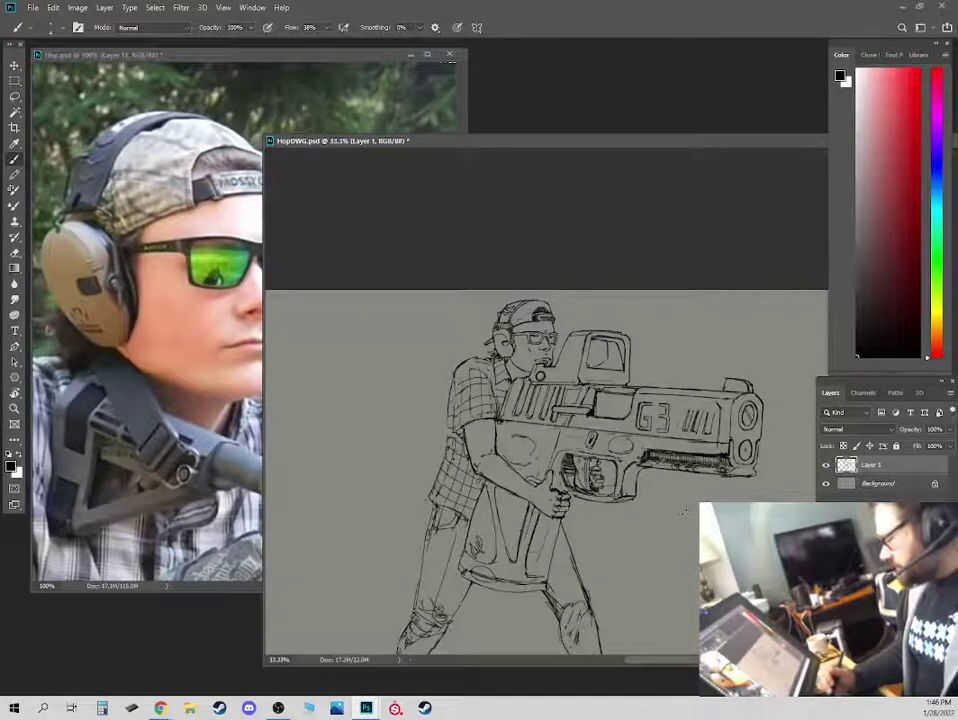
key("ctrl+plus")
key("ctrl+plus")
key("ctrl+plus")
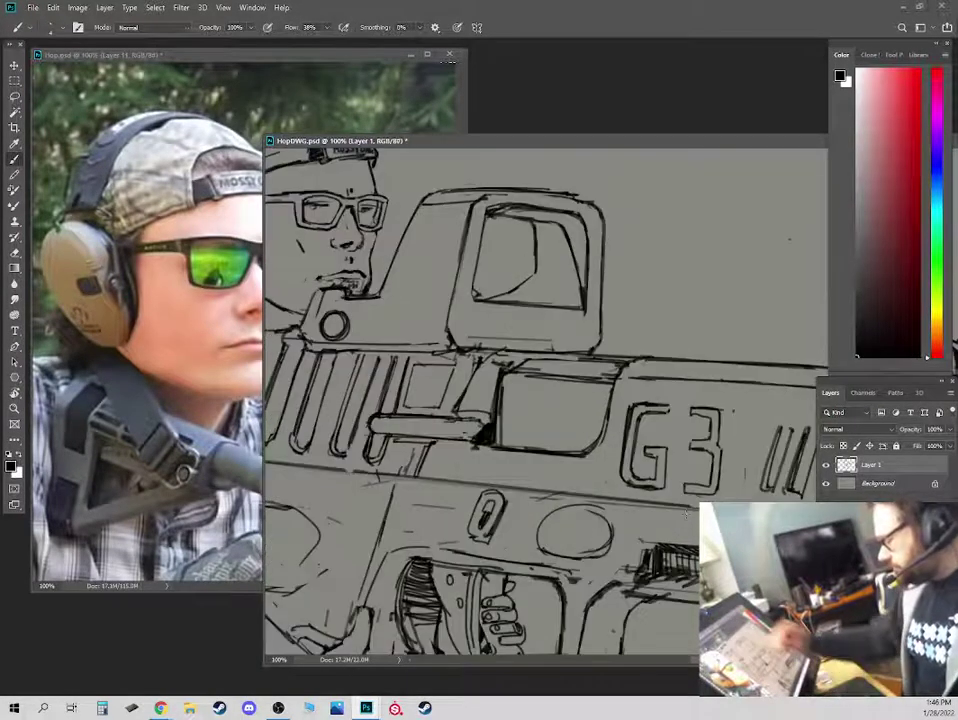
key("e")
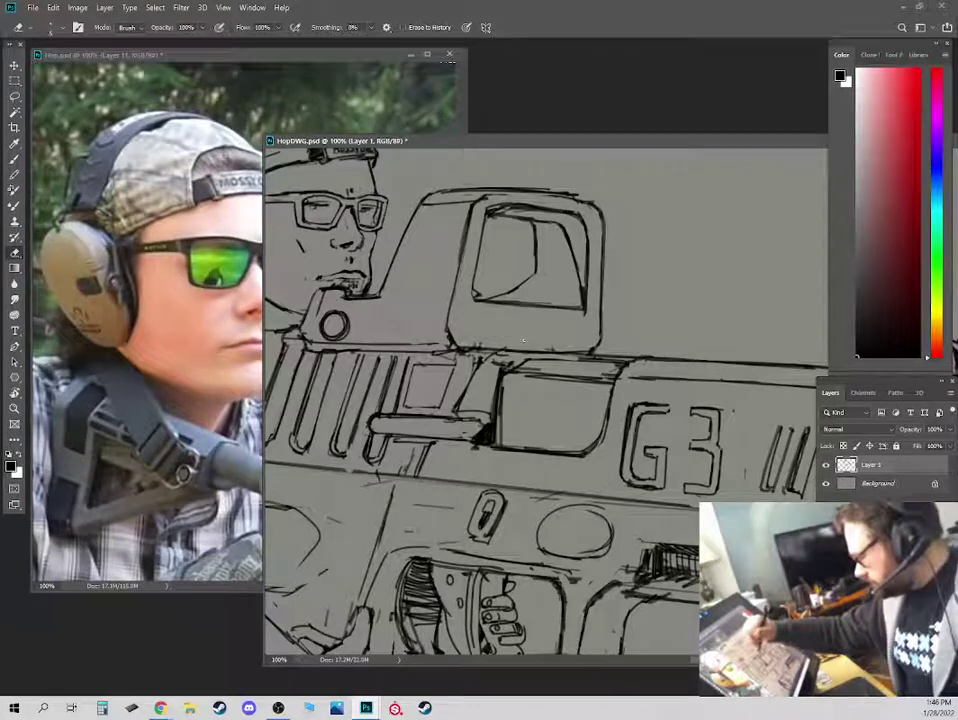
key("ctrl+minus")
key("ctrl+minus")
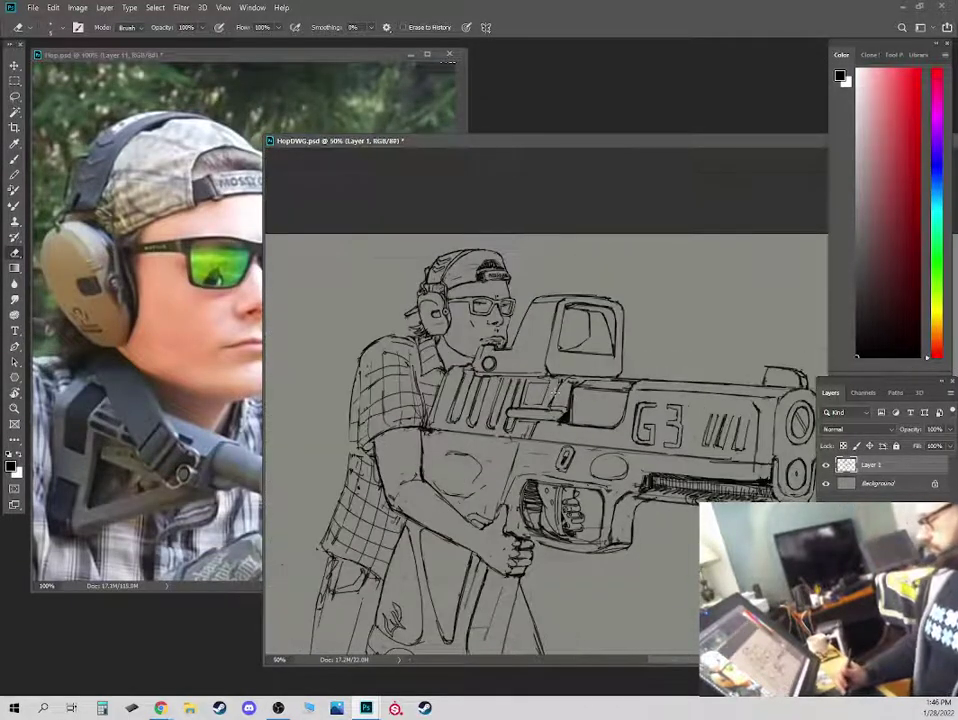
left_click_drag(649, 559, 627, 402)
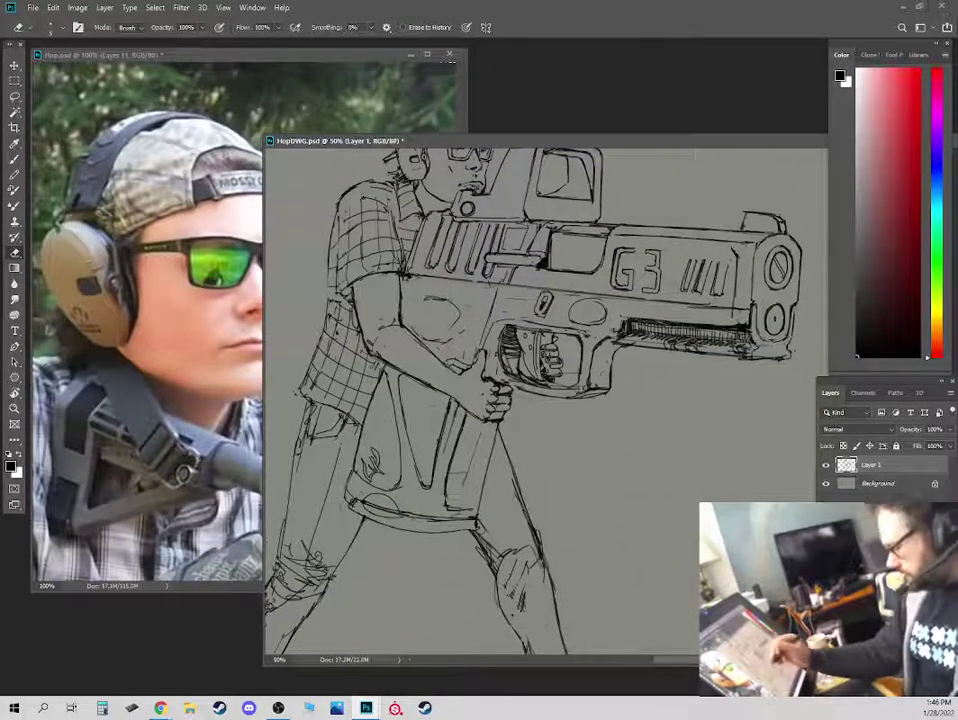
Touch up the line work at the front end of the pistol around the muzzle and barrel bore.
key("b")
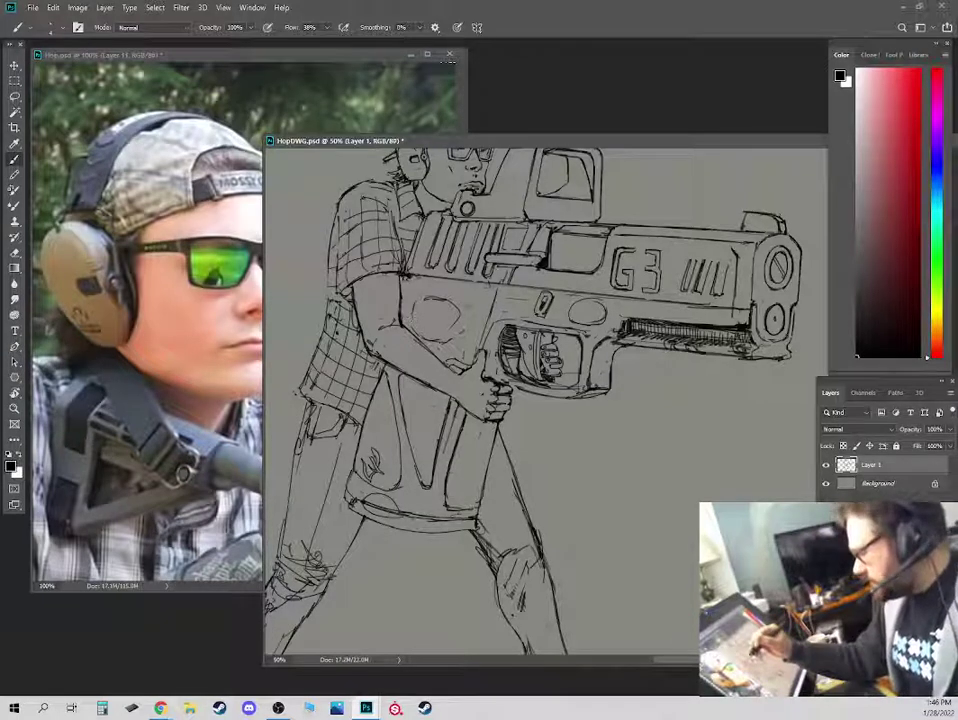
left_click_drag(783, 222, 633, 255)
key("e")
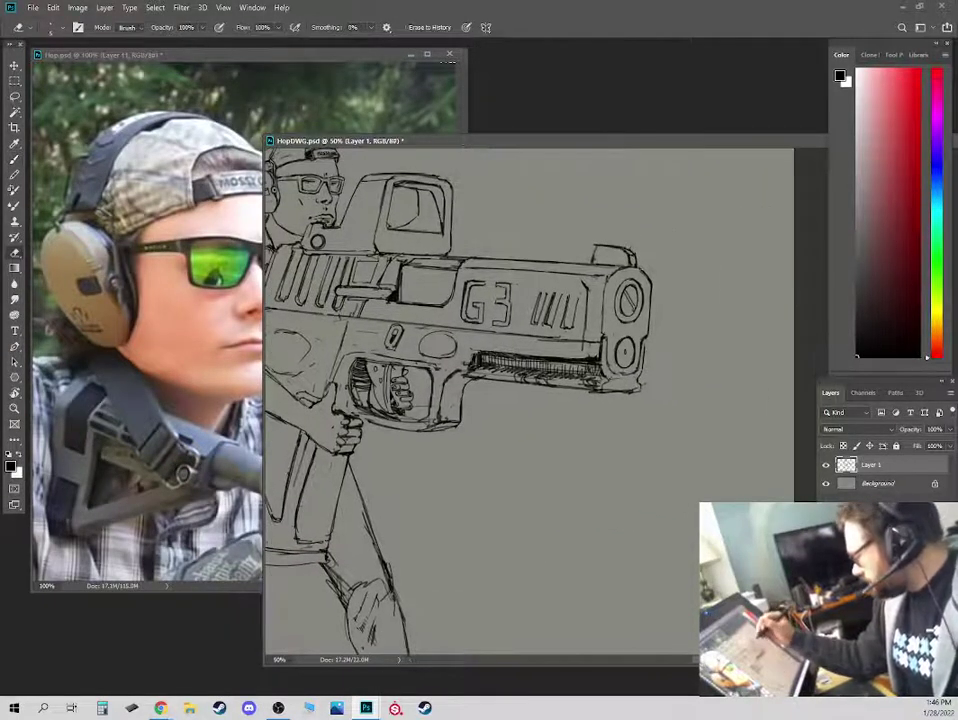
key("b")
key("e")
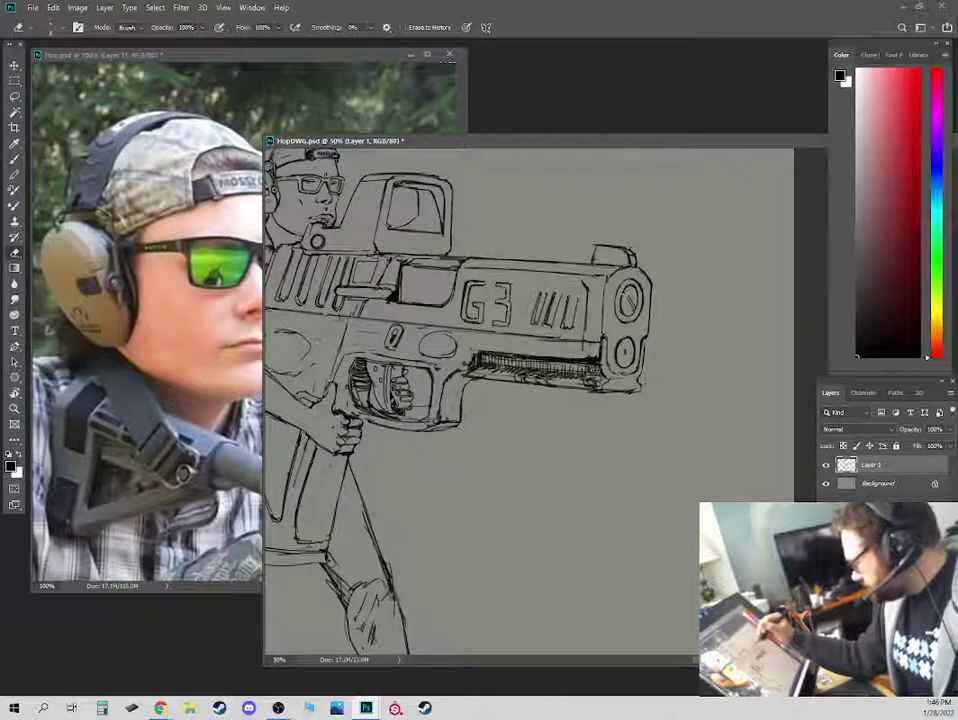
key("b")
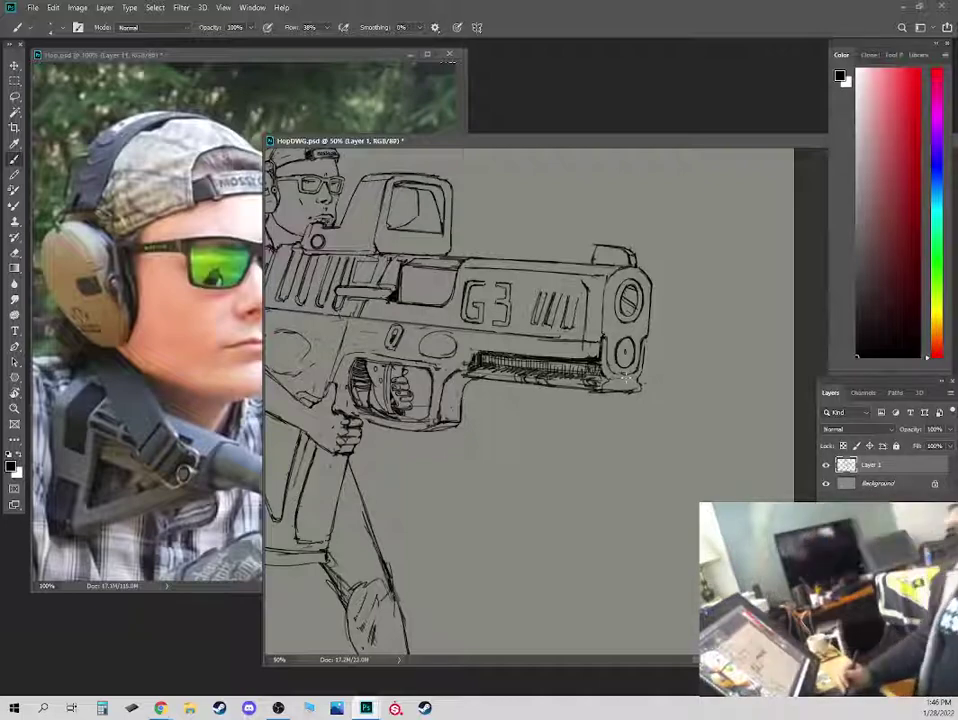
mouse_move(521, 450)
left_mouse_down()
mouse_move(693, 453)
mouse_move(664, 478)
left_mouse_up()
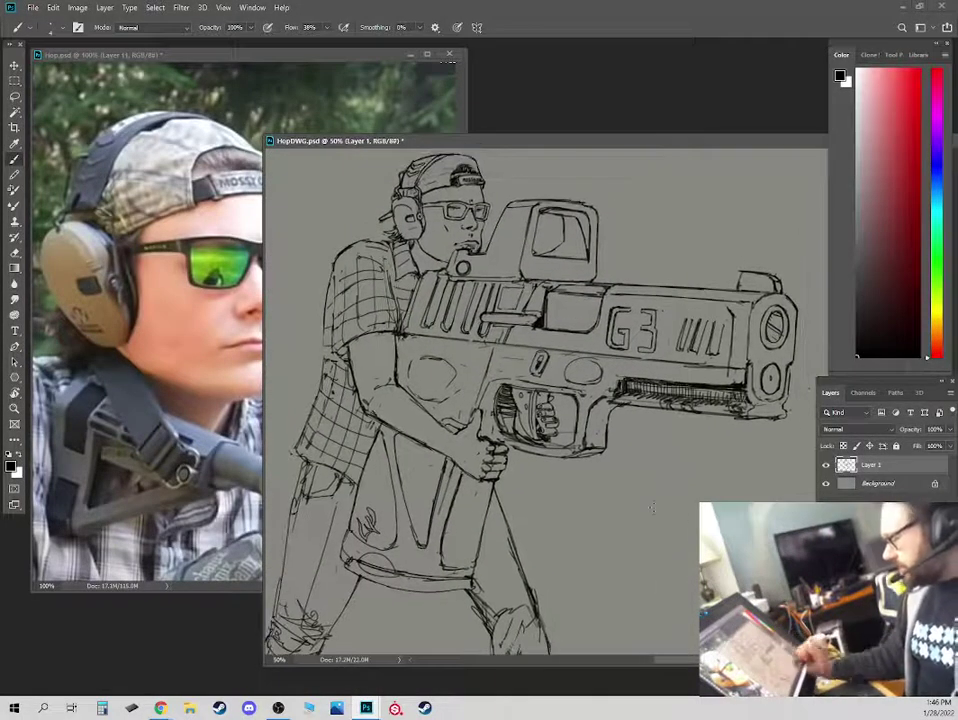
key("ctrl+minus")
key("ctrl+minus")
key("ctrl+plus")
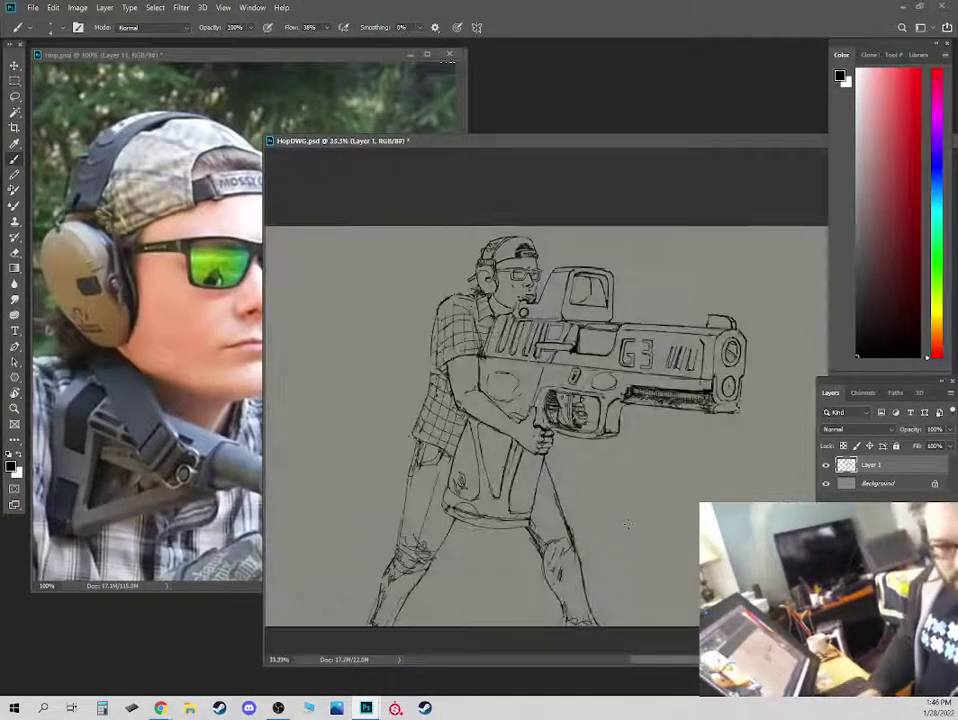
left_click_drag(657, 536, 652, 490)
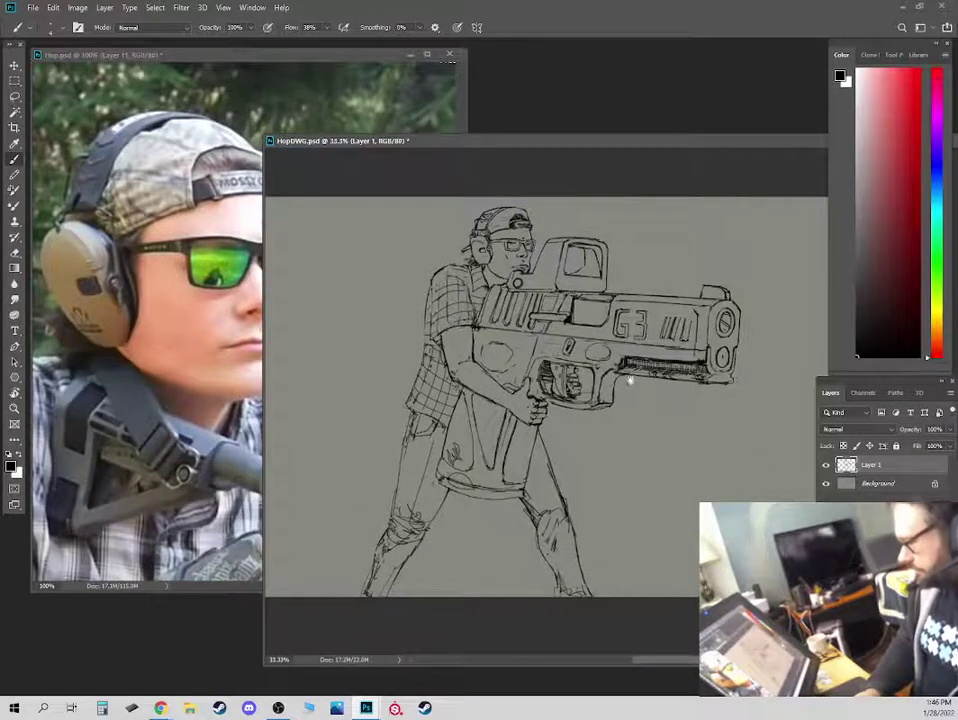
scroll(655, 400, "up", 1)
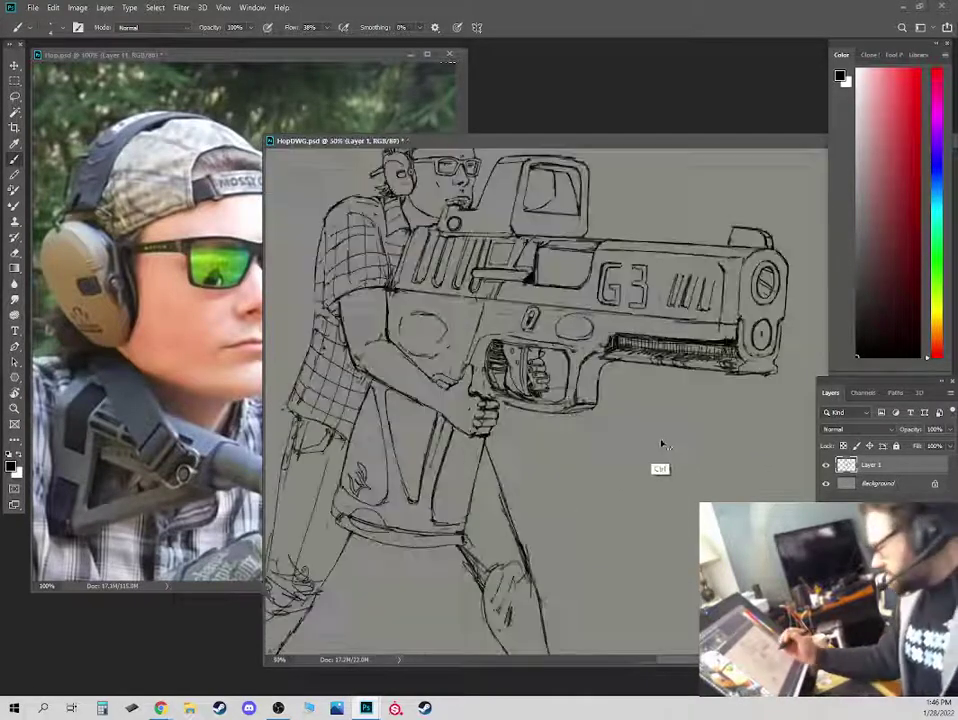
Handwrite "Hop!" in the empty area below the pistol and add the artist's signature with the date 1/28/22 underneath.
key("e")
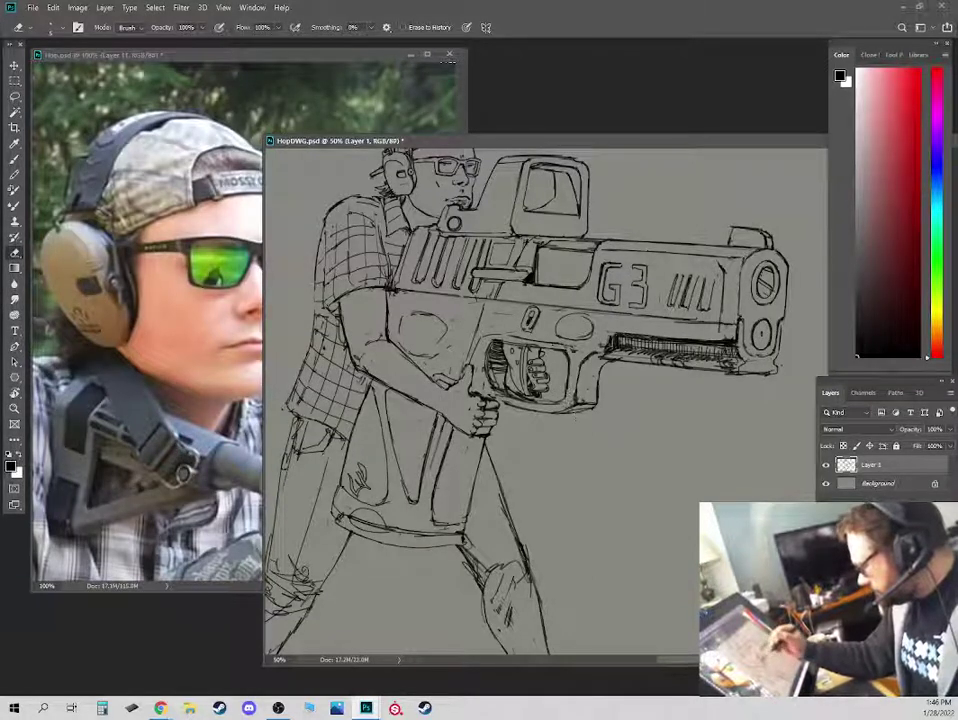
key("b")
left_click_drag(622, 493, 594, 462)
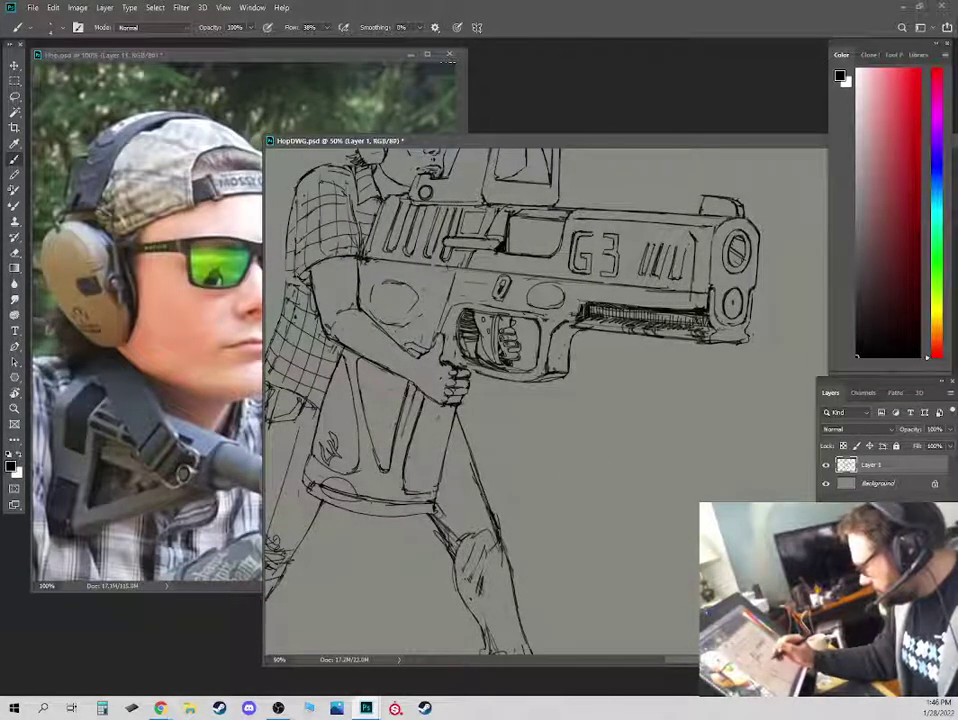
left_click_drag(551, 418, 536, 480)
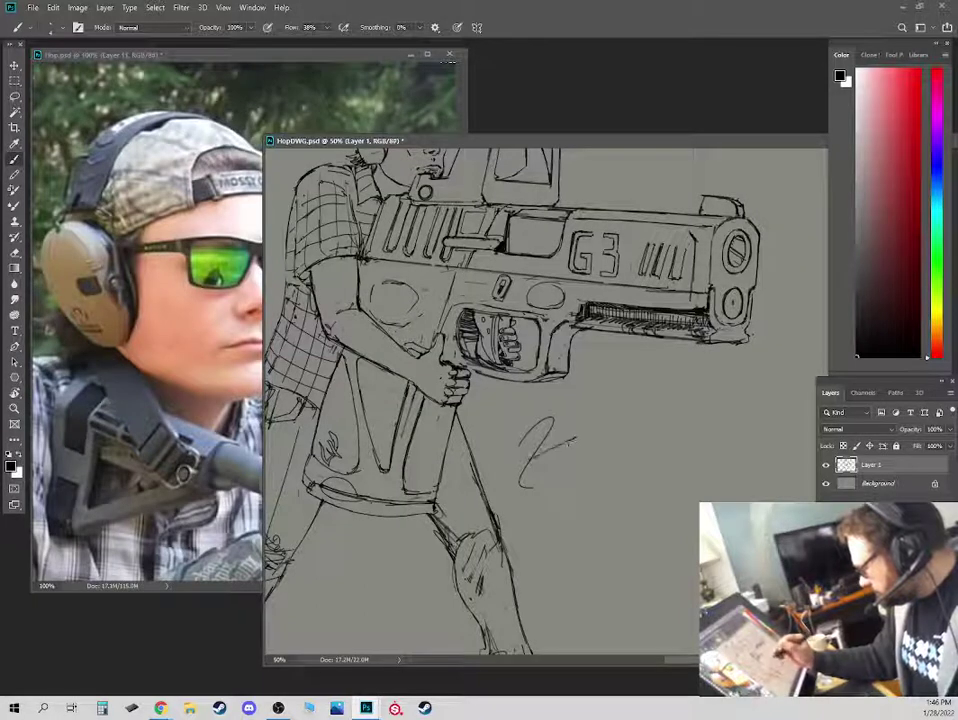
left_click_drag(581, 416, 562, 474)
mouse_move(548, 453)
left_mouse_down()
mouse_move(585, 446)
mouse_move(600, 462)
left_mouse_up()
left_click_drag(638, 408, 629, 447)
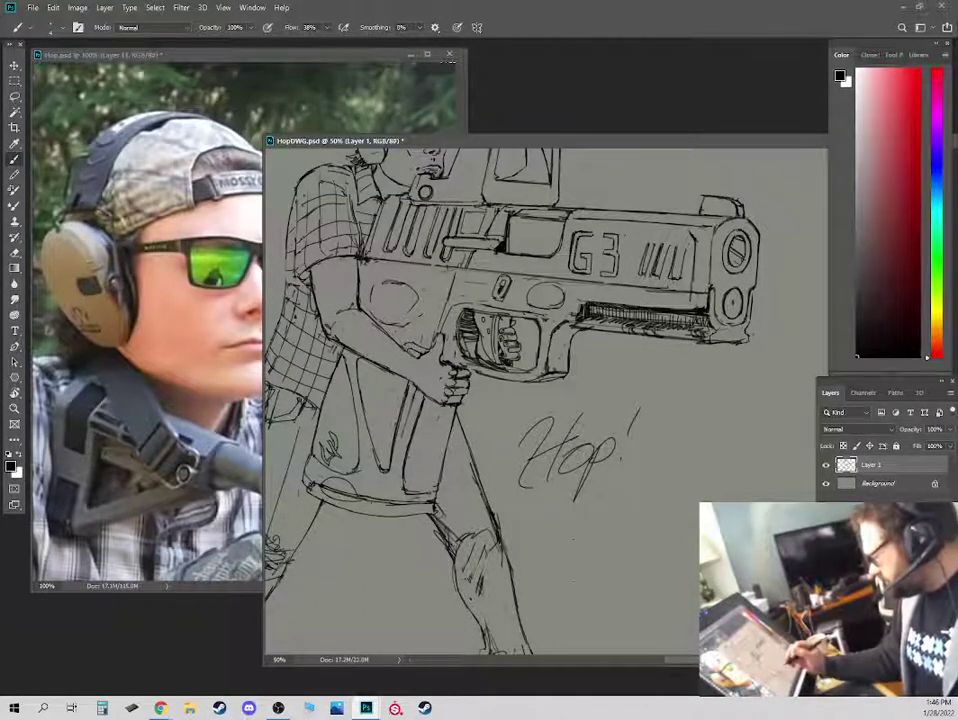
mouse_move(558, 531)
left_mouse_down()
mouse_move(556, 555)
mouse_move(590, 543)
mouse_move(583, 579)
mouse_move(627, 547)
mouse_move(647, 555)
left_mouse_up()
mouse_move(560, 586)
left_mouse_down()
mouse_move(588, 592)
mouse_move(597, 582)
mouse_move(613, 597)
left_mouse_up()
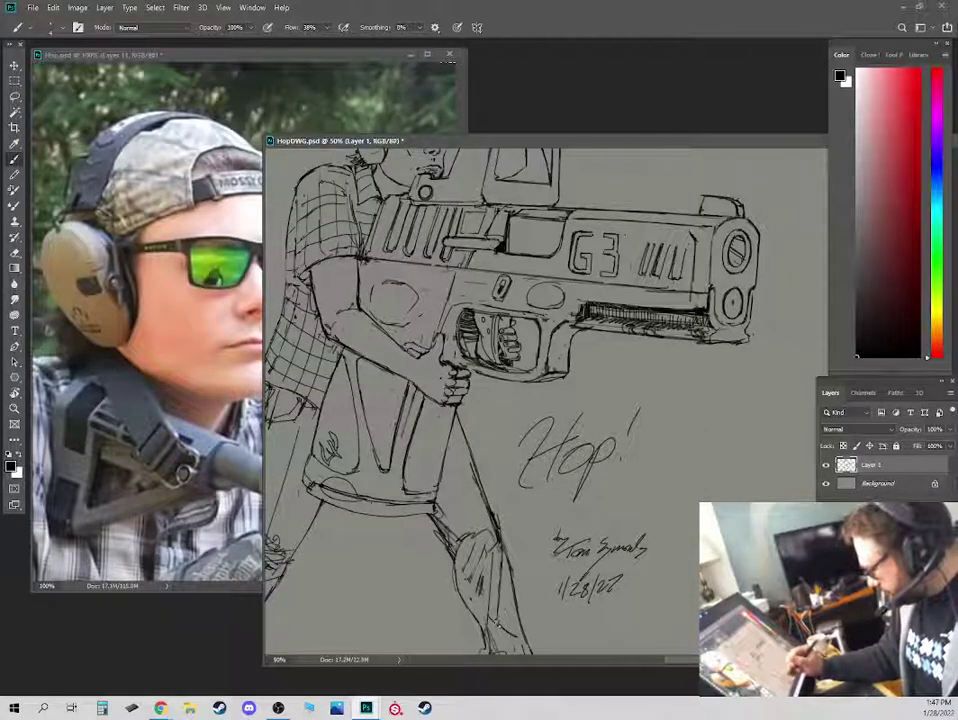
Sketch fold lines near the hem of the front leg's trousers and small crosshatched worn patches on both thighs.
mouse_move(490, 628)
left_mouse_down()
mouse_move(511, 642)
mouse_move(486, 650)
left_mouse_up()
mouse_move(467, 509)
left_mouse_down()
mouse_move(458, 480)
mouse_move(465, 503)
left_mouse_up()
mouse_move(464, 477)
left_mouse_down()
mouse_move(471, 503)
mouse_move(470, 487)
left_mouse_up()
left_click_drag(456, 498, 473, 492)
left_click_drag(337, 550, 447, 488)
mouse_move(371, 405)
left_mouse_down()
mouse_move(368, 428)
mouse_move(376, 431)
mouse_move(380, 412)
left_mouse_up()
left_click_drag(364, 422, 380, 418)
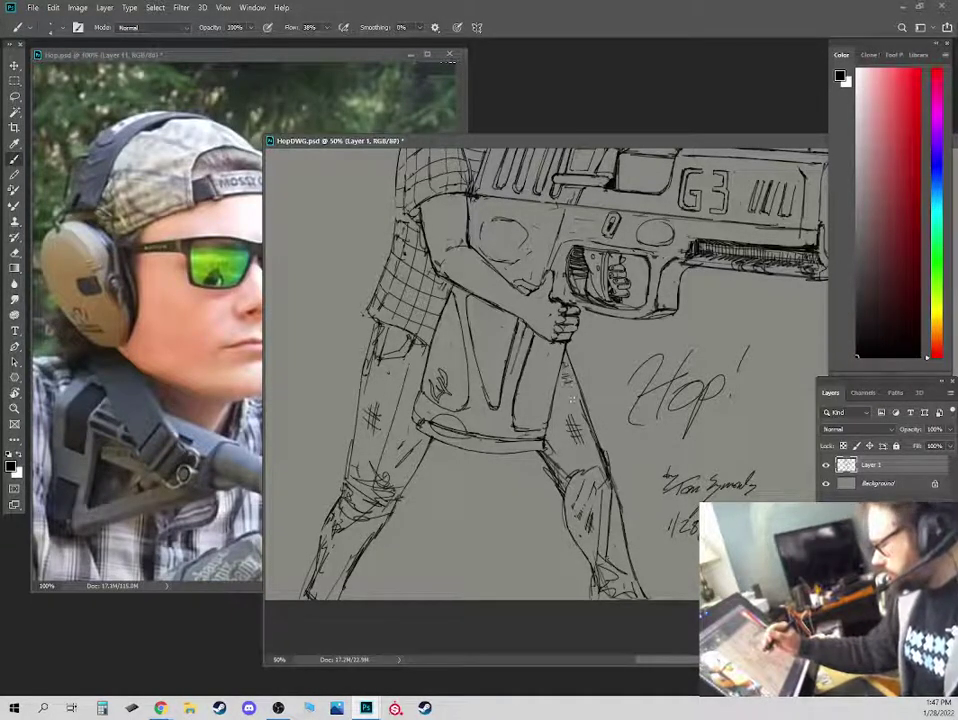
left_click_drag(545, 300, 498, 483)
left_click_drag(524, 586, 521, 601)
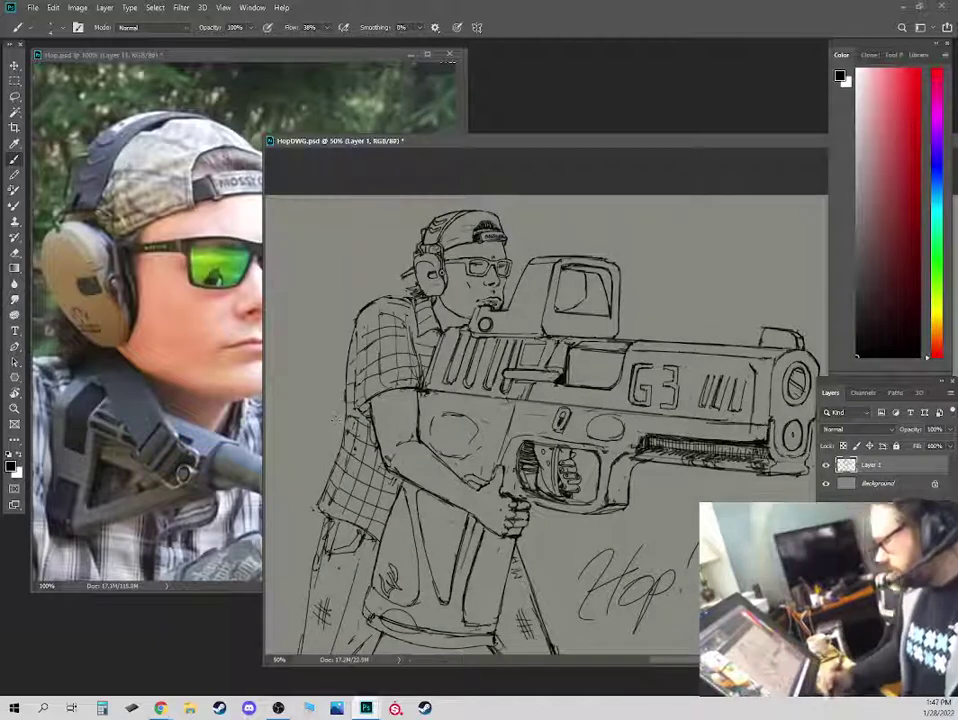
Fit the whole drawing in view and show it full screen with the interface panels hidden.
key("ctrl+minus")
key("ctrl+plus")
left_click_drag(500, 394, 446, 328)
key("Tab")
key("f")
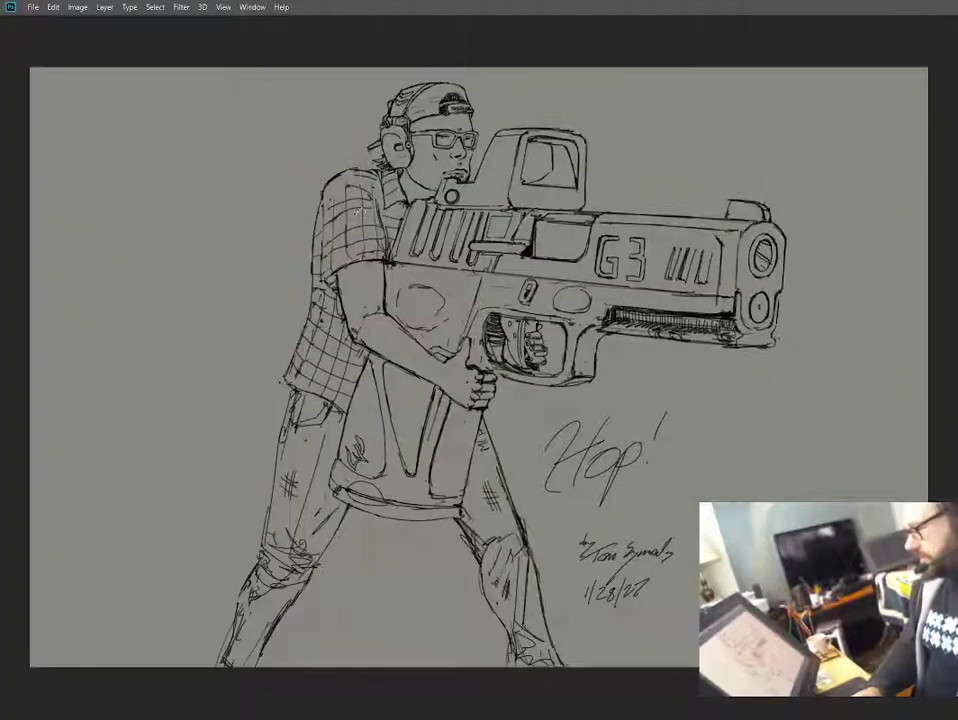